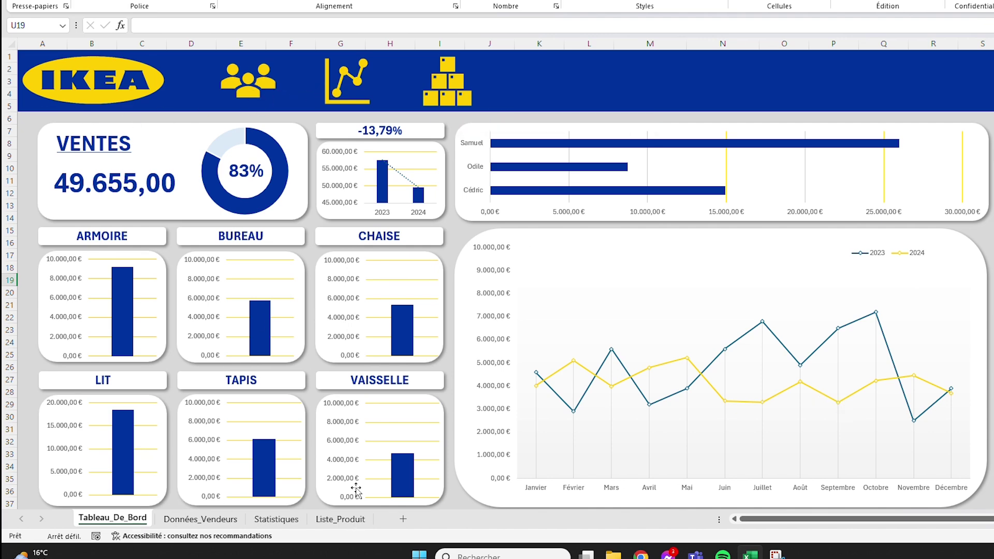
Browse the Données_Vendeurs sales table, then follow the chart icon to the Statistiques sheet
{"action": "left_click", "coordinate": [263, 89]}
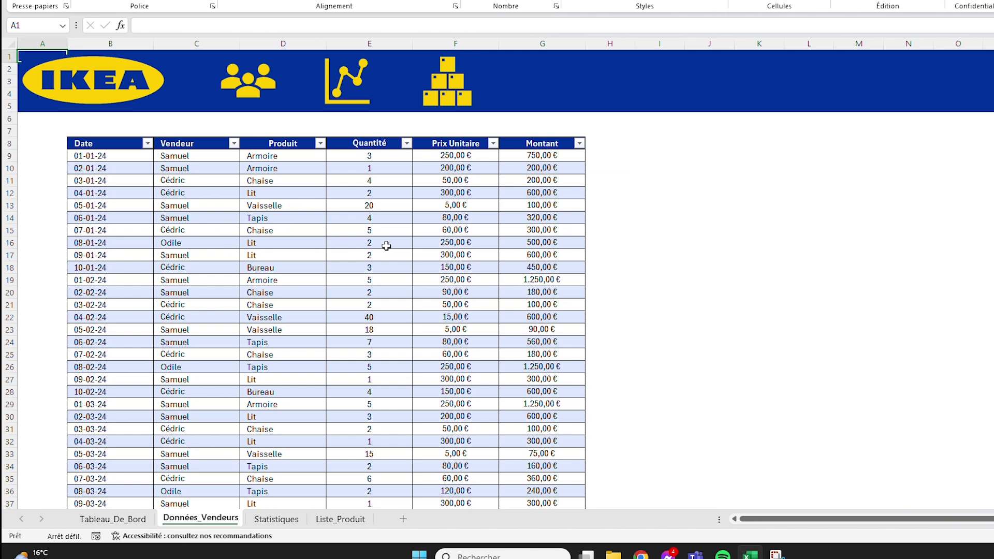
{"action": "scroll", "coordinate": [684, 284], "scroll_direction": "down", "scroll_amount": 6}
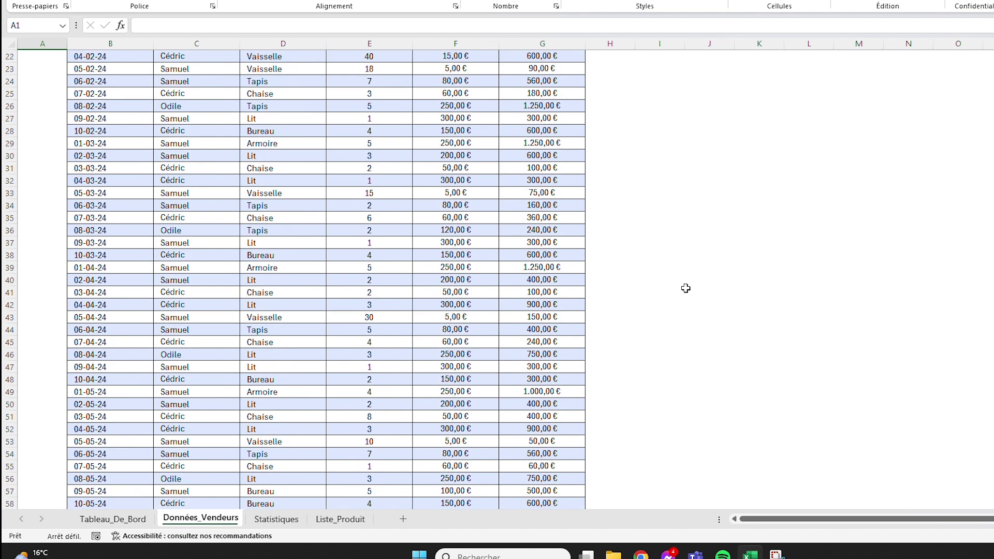
{"action": "scroll", "coordinate": [685, 286], "scroll_direction": "down", "scroll_amount": 6}
{"action": "scroll", "coordinate": [685, 287], "scroll_direction": "down", "scroll_amount": 6}
{"action": "scroll", "coordinate": [686, 288], "scroll_direction": "down", "scroll_amount": 6}
{"action": "scroll", "coordinate": [686, 291], "scroll_direction": "up", "scroll_amount": 4}
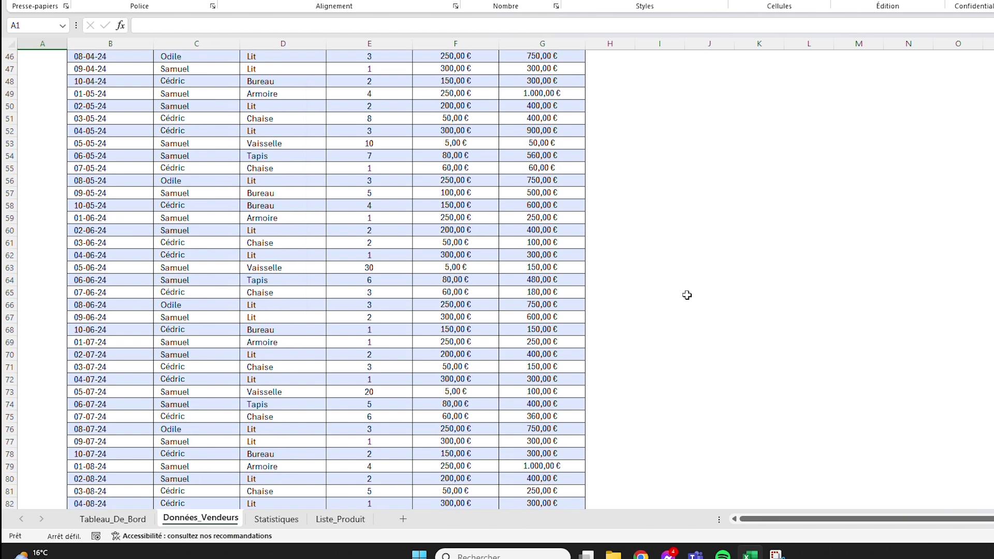
{"action": "scroll", "coordinate": [687, 293], "scroll_direction": "up", "scroll_amount": 4}
{"action": "scroll", "coordinate": [687, 294], "scroll_direction": "up", "scroll_amount": 15}
{"action": "scroll", "coordinate": [686, 295], "scroll_direction": "up", "scroll_amount": 2}
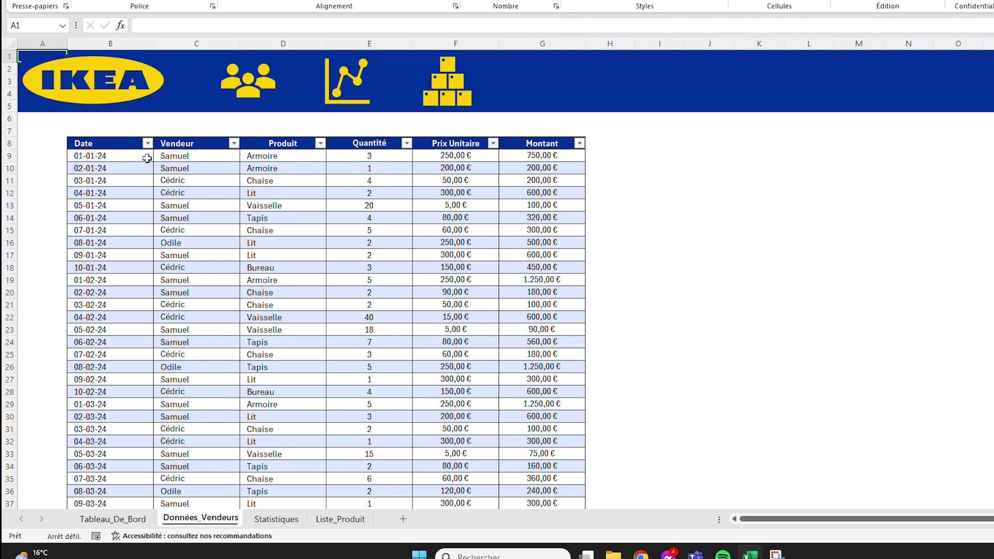
{"action": "left_click", "coordinate": [353, 85]}
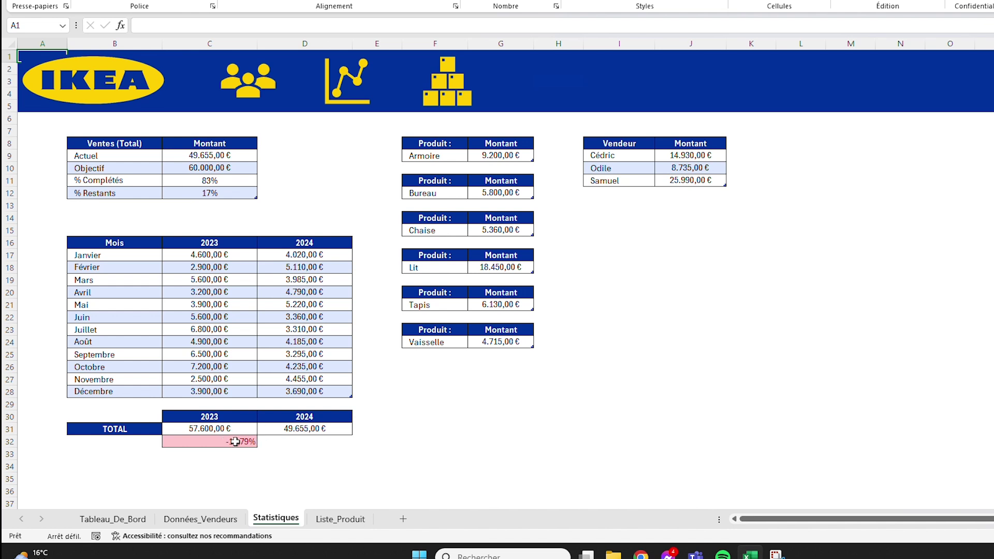
Enter a 60.000 test total in D31, undo it, then follow the boxes icon to Liste_Produit
{"action": "left_click", "coordinate": [311, 426]}
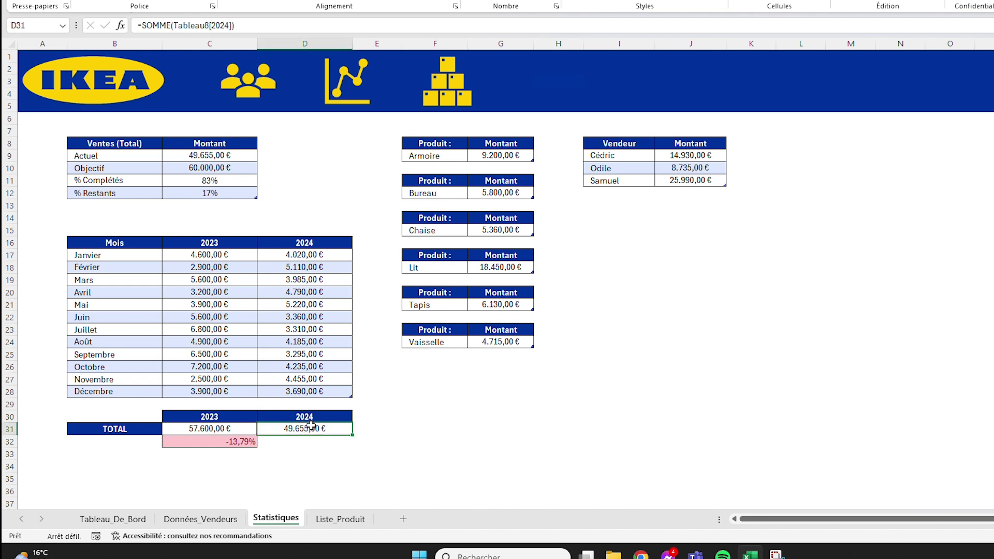
{"action": "type", "text": "60"}
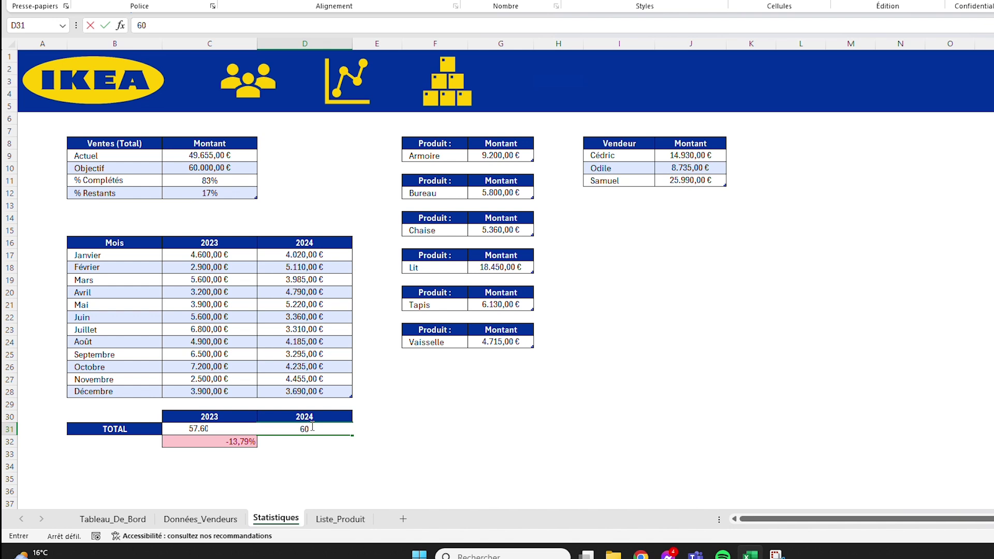
{"action": "type", "text": ".000,00 €"}
{"action": "key", "text": "Return"}
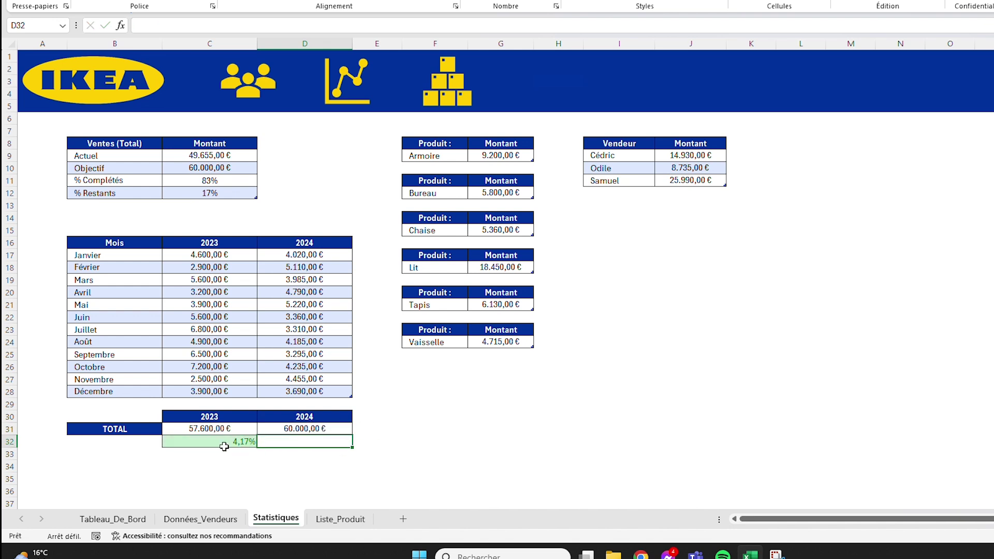
{"action": "key", "text": "ctrl+z"}
{"action": "left_click", "coordinate": [580, 401]}
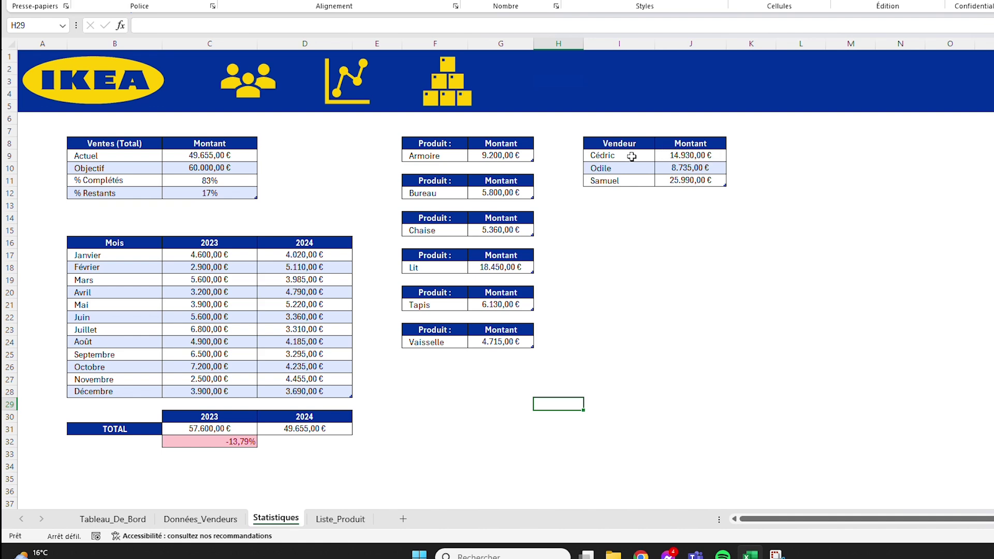
{"action": "left_click", "coordinate": [428, 111]}
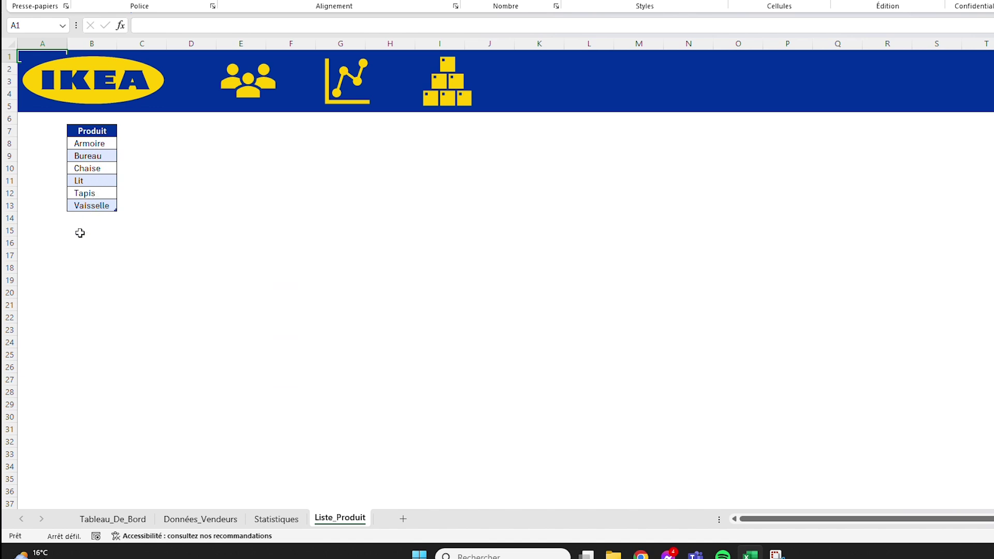
Follow the IKEA logo back to the dashboard sheet
{"action": "left_click", "coordinate": [110, 112]}
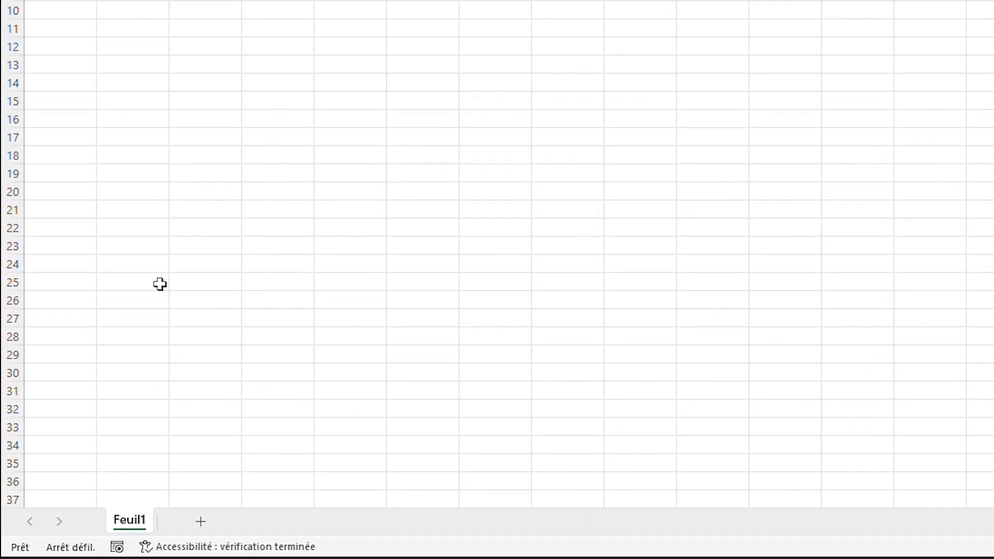
Rename Feuil1 to Tableau_De_Bord and add three more sheets
{"action": "double_click", "coordinate": [122, 521]}
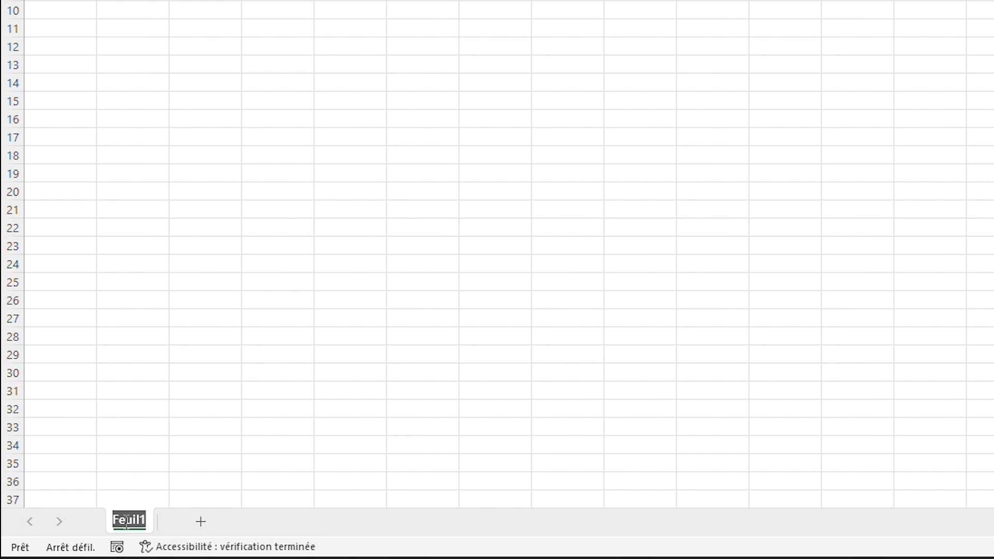
{"action": "type", "text": "Tableau_D"}
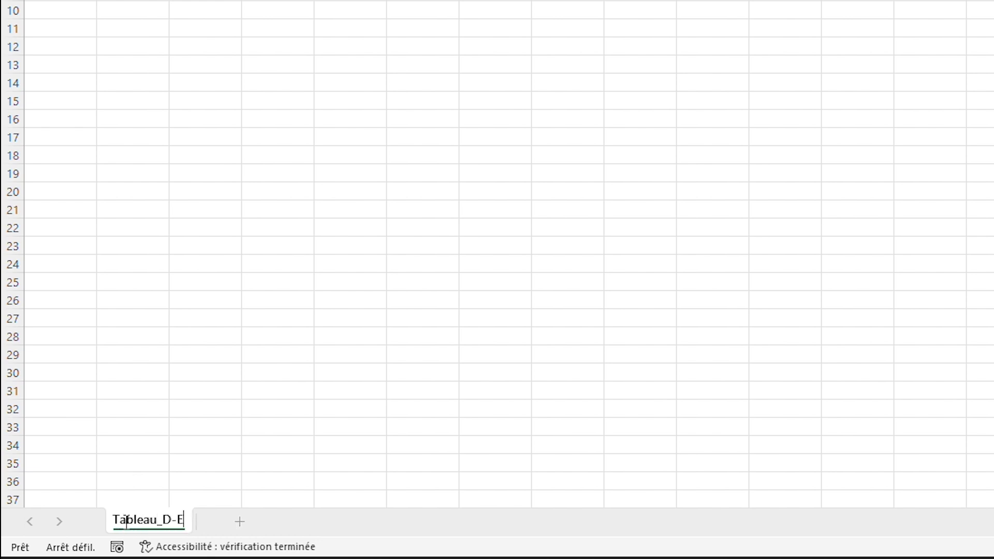
{"action": "type", "text": "e_Bord"}
{"action": "key", "text": "Return"}
{"action": "left_click", "coordinate": [267, 522]}
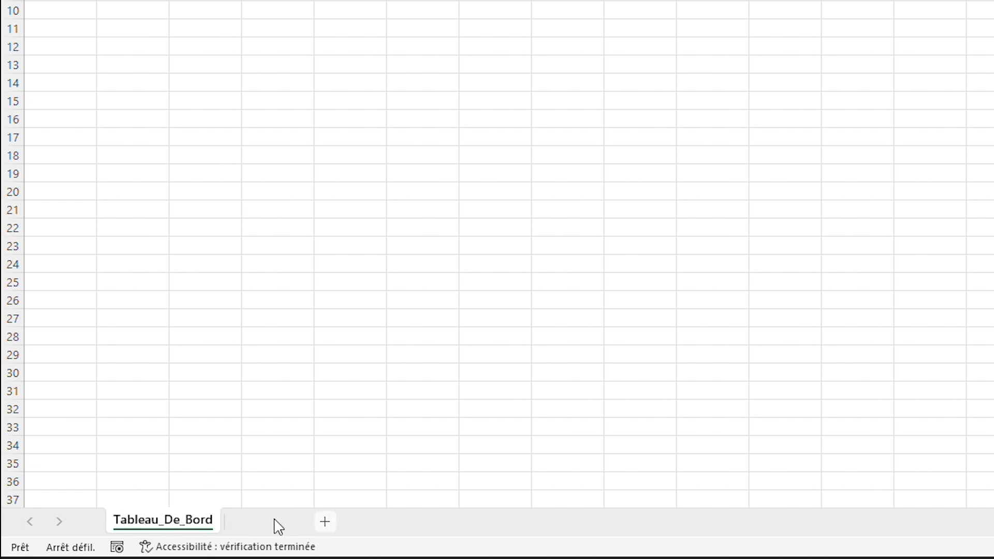
{"action": "left_click", "coordinate": [325, 522]}
{"action": "left_click", "coordinate": [382, 521]}
Rename the new sheets Données_Vendeur, Statistiques and Liste_Produit
{"action": "double_click", "coordinate": [260, 523]}
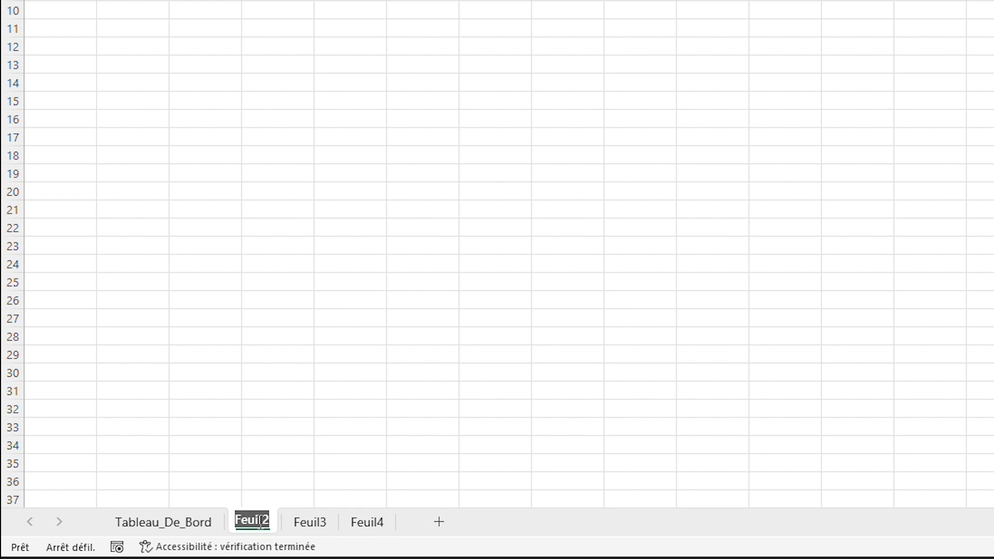
{"action": "type", "text": "Données_V"}
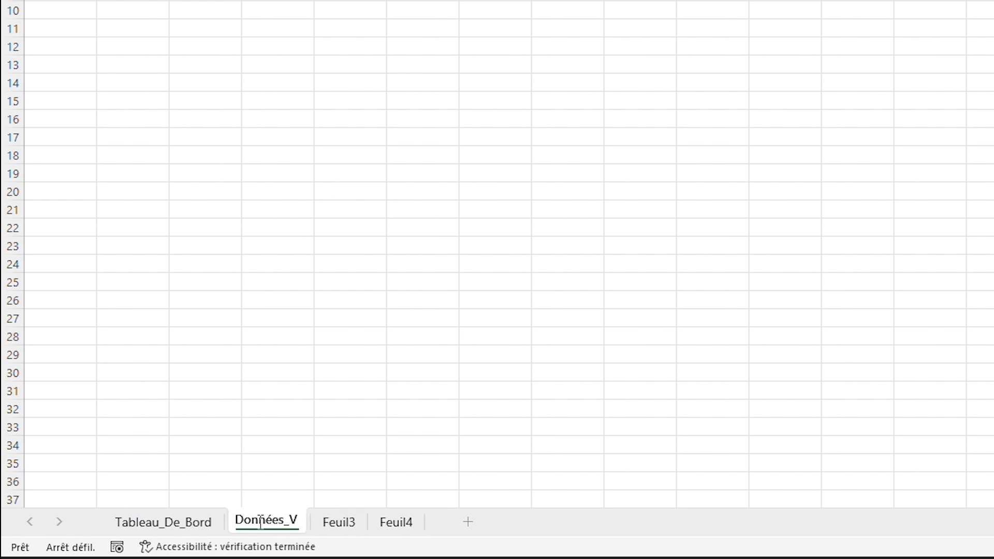
{"action": "type", "text": "endeur"}
{"action": "key", "text": "Return"}
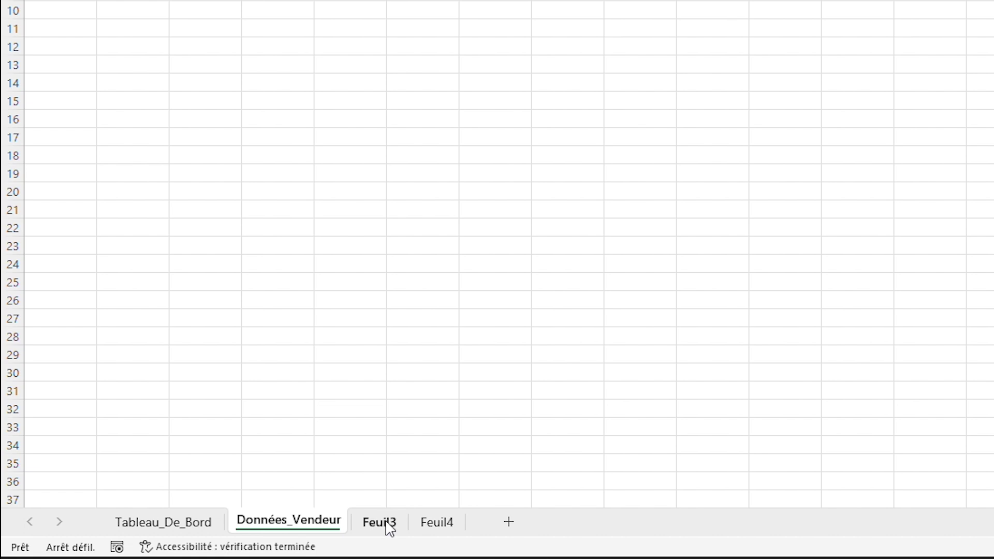
{"action": "double_click", "coordinate": [384, 522]}
{"action": "type", "text": "Statistiques"}
{"action": "key", "text": "Return"}
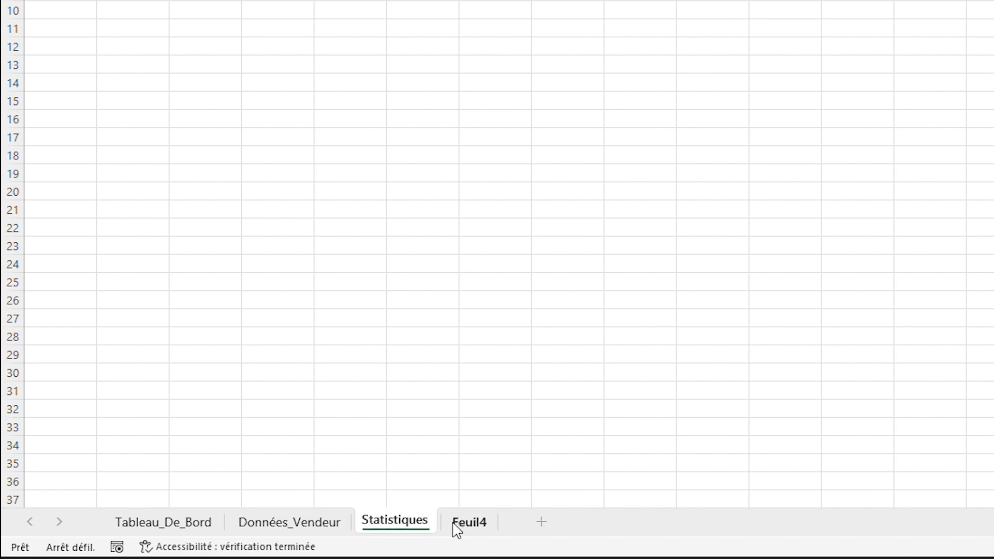
{"action": "double_click", "coordinate": [459, 522]}
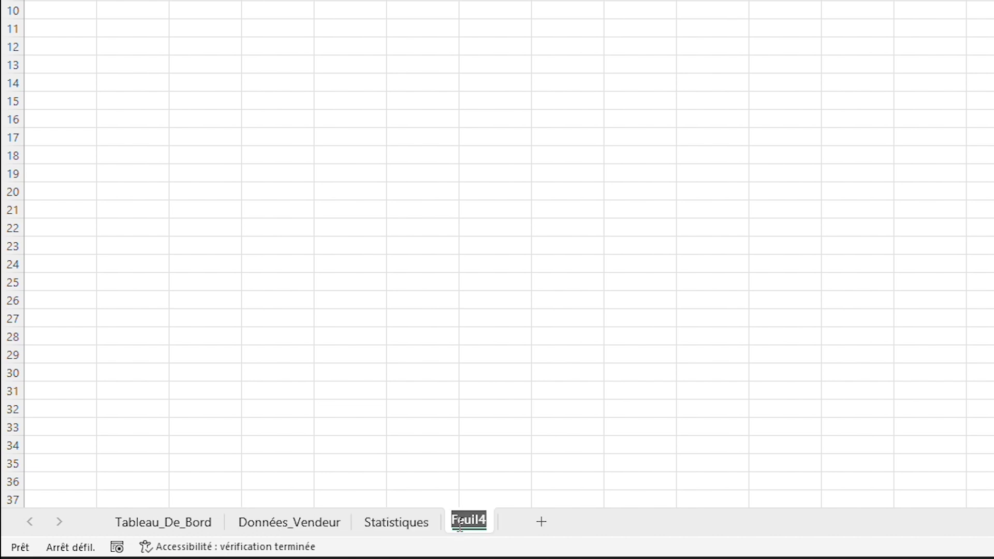
{"action": "type", "text": "Liste_Produit"}
{"action": "key", "text": "Return"}
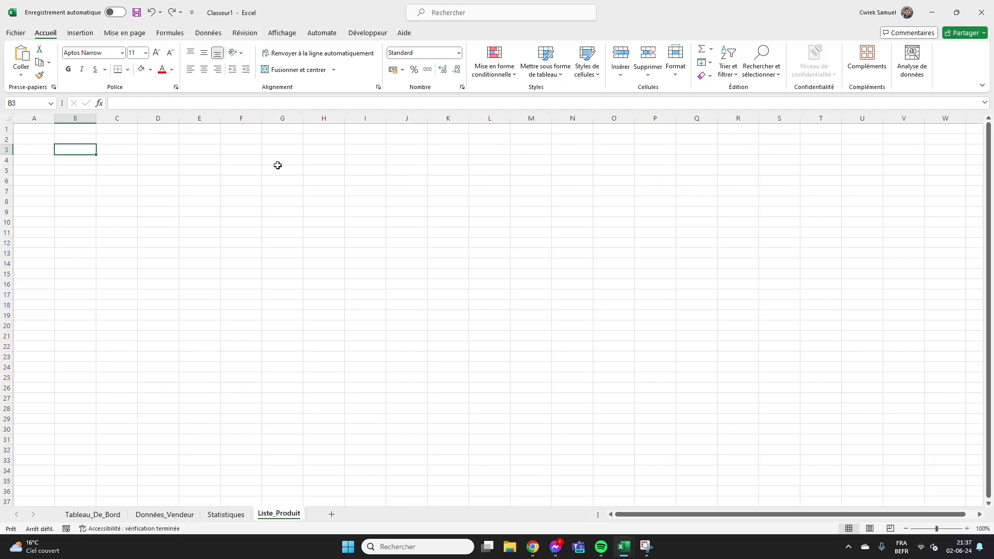
Paste the IKEA logo at B3, shrink it, and place it over A1–C5
{"action": "right_click", "coordinate": [73, 150]}
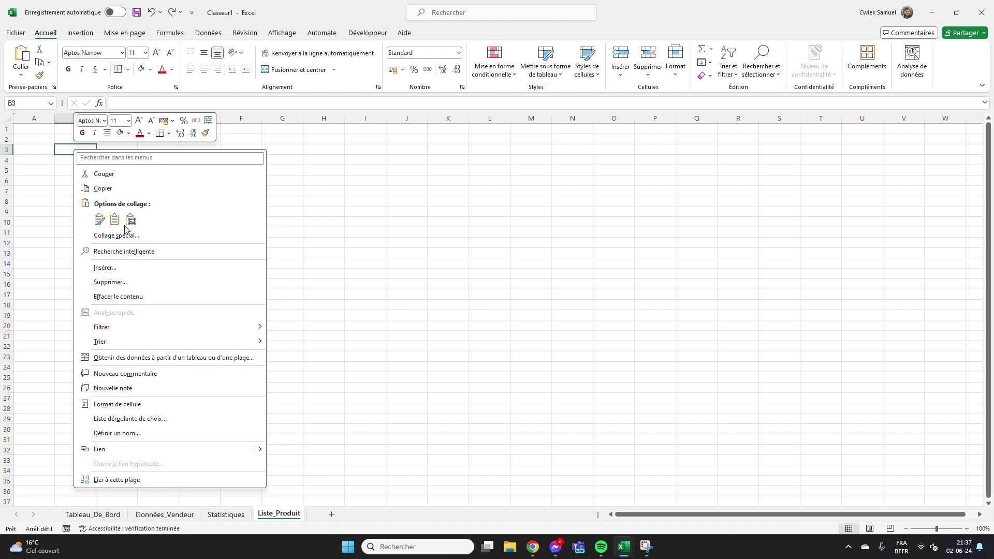
{"action": "left_click", "coordinate": [14, 59]}
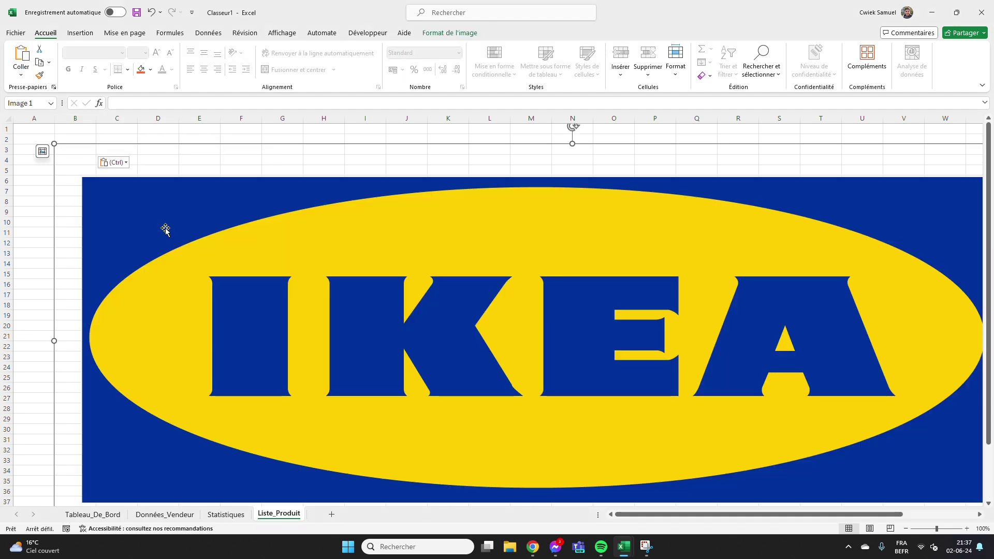
{"action": "left_click_drag", "start_coordinate": [49, 141], "coordinate": [627, 363]}
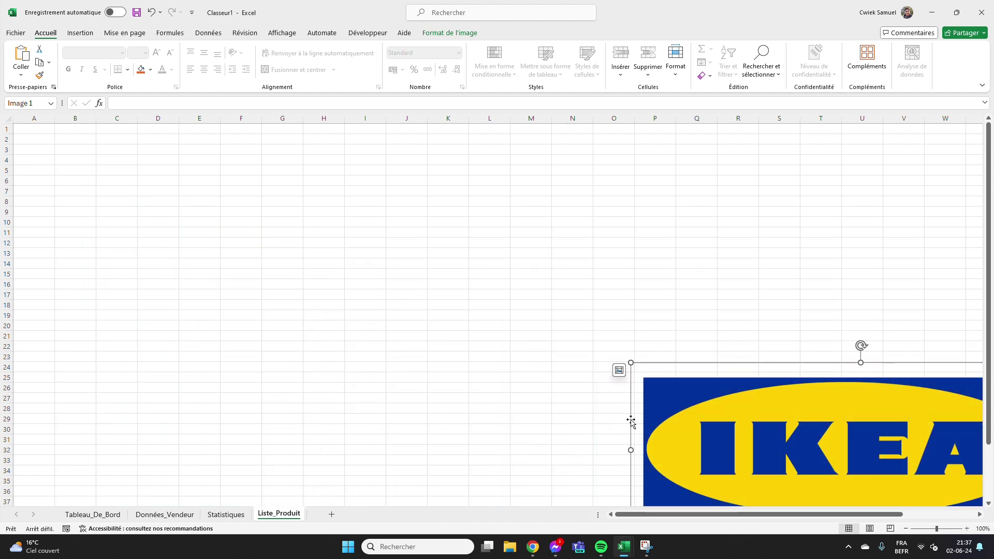
{"action": "left_click_drag", "start_coordinate": [694, 398], "coordinate": [195, 204]}
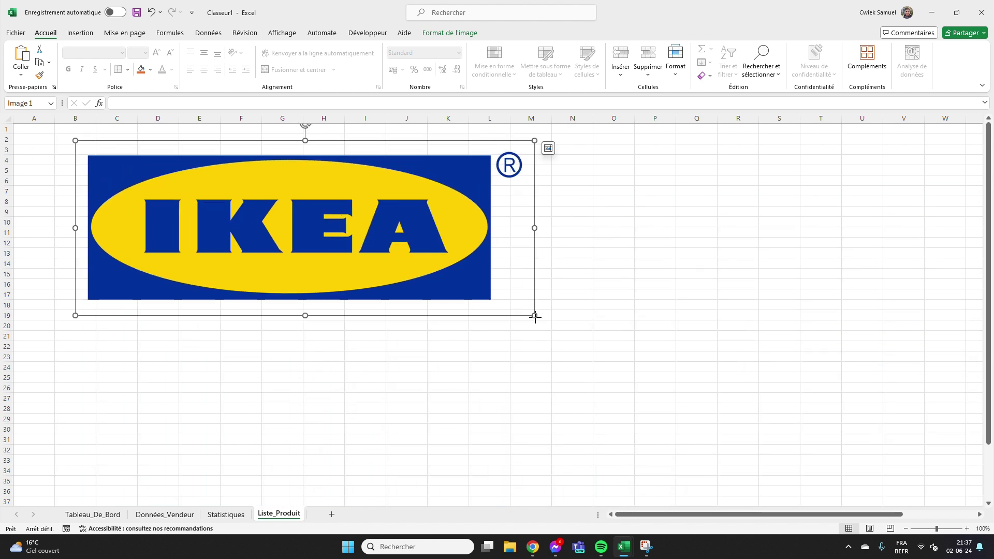
{"action": "left_click_drag", "start_coordinate": [535, 317], "coordinate": [211, 194]}
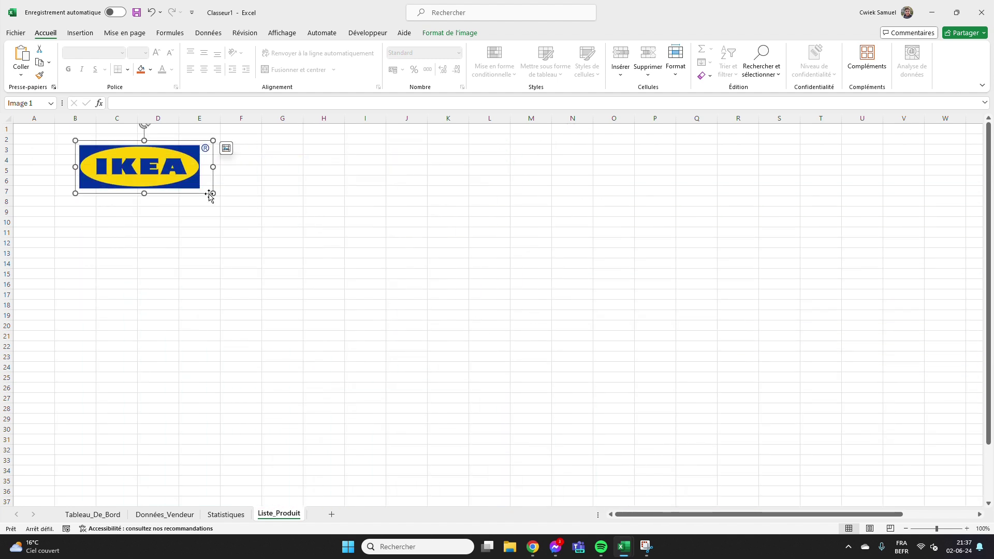
{"action": "left_click_drag", "start_coordinate": [153, 166], "coordinate": [87, 146]}
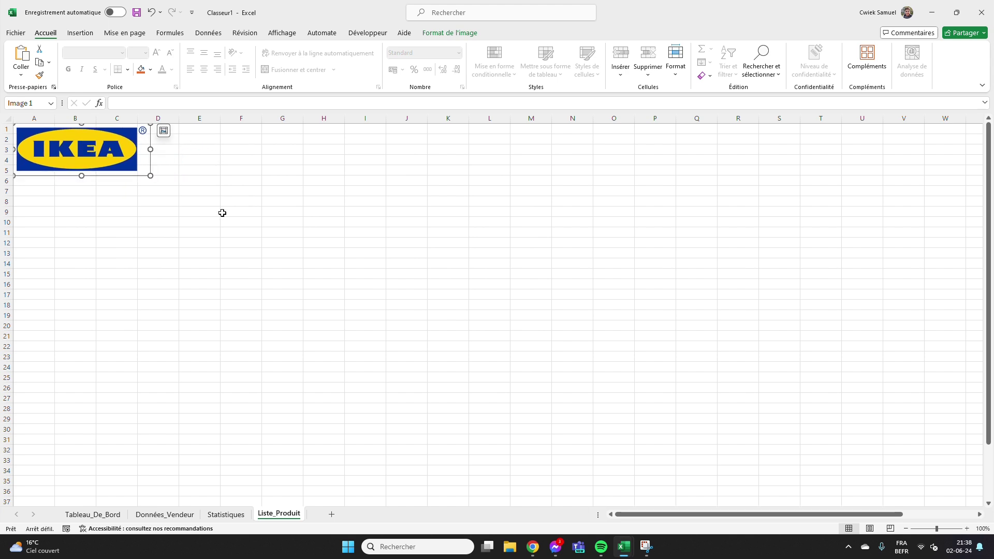
{"action": "left_click", "coordinate": [75, 212]}
Give rows 1–5 a custom #0033A0 fill colour
{"action": "left_click_drag", "start_coordinate": [6, 129], "coordinate": [11, 170]}
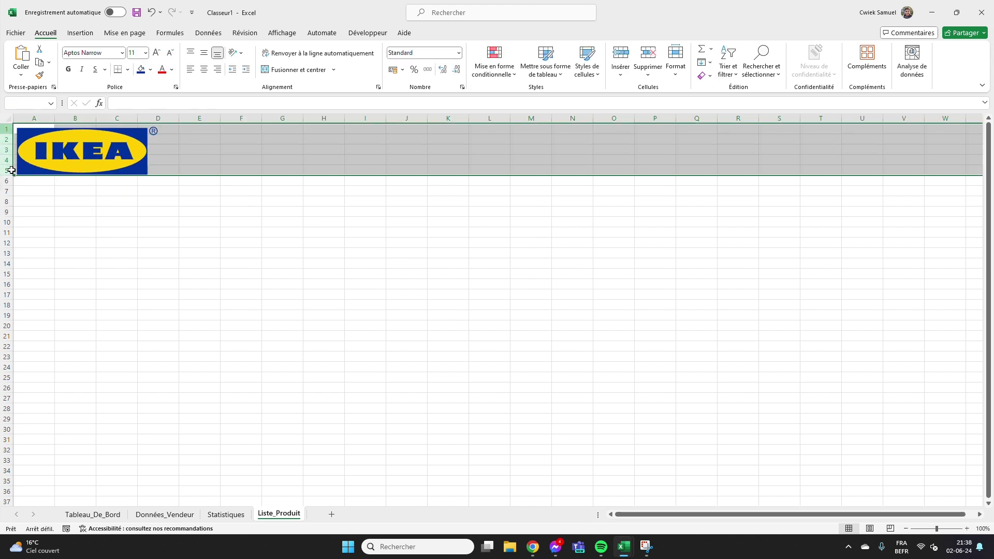
{"action": "left_click", "coordinate": [150, 70]}
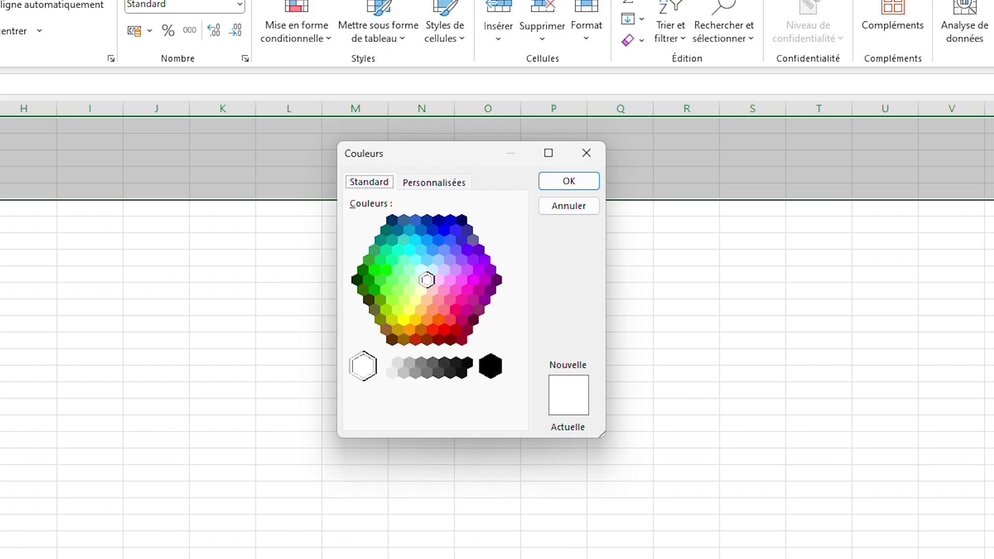
{"action": "left_click", "coordinate": [432, 187]}
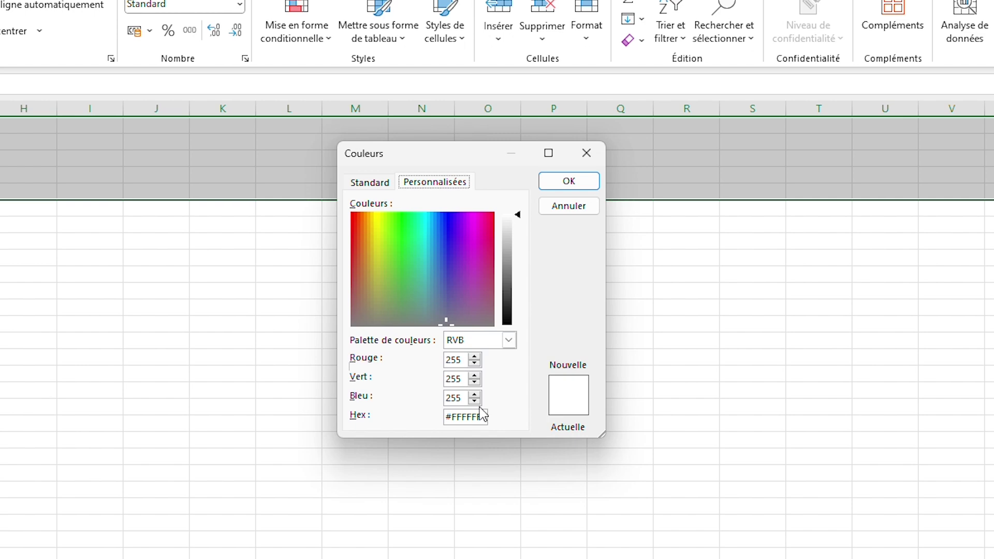
{"action": "double_click", "coordinate": [466, 416]}
{"action": "type", "text": "#0033A0"}
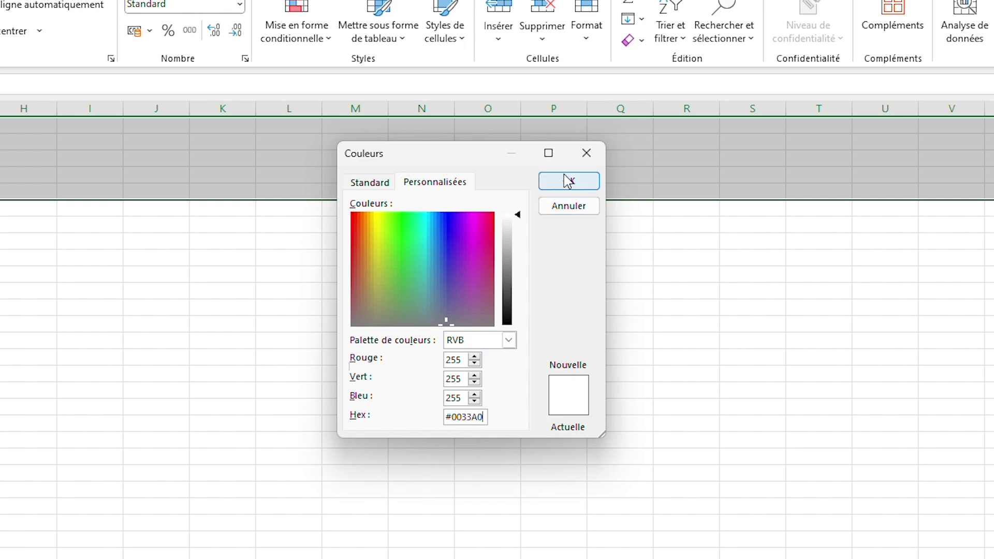
{"action": "left_click", "coordinate": [569, 181]}
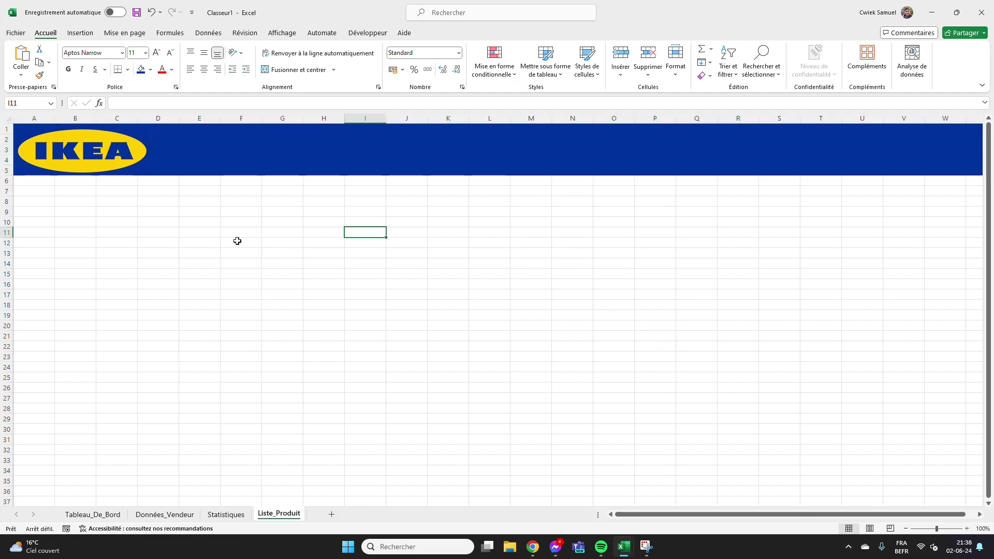
{"action": "left_click", "coordinate": [237, 241]}
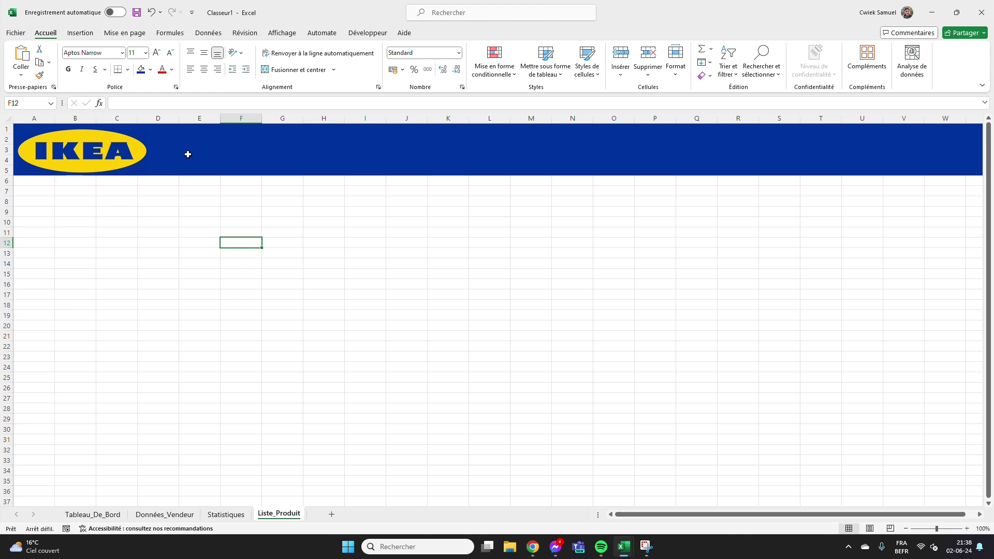
Set the IKEA logo to 'Ne pas déplacer ou dimensionner avec les cellules' and narrow column C
{"action": "left_click_drag", "start_coordinate": [199, 134], "coordinate": [297, 160]}
{"action": "left_click", "coordinate": [339, 168]}
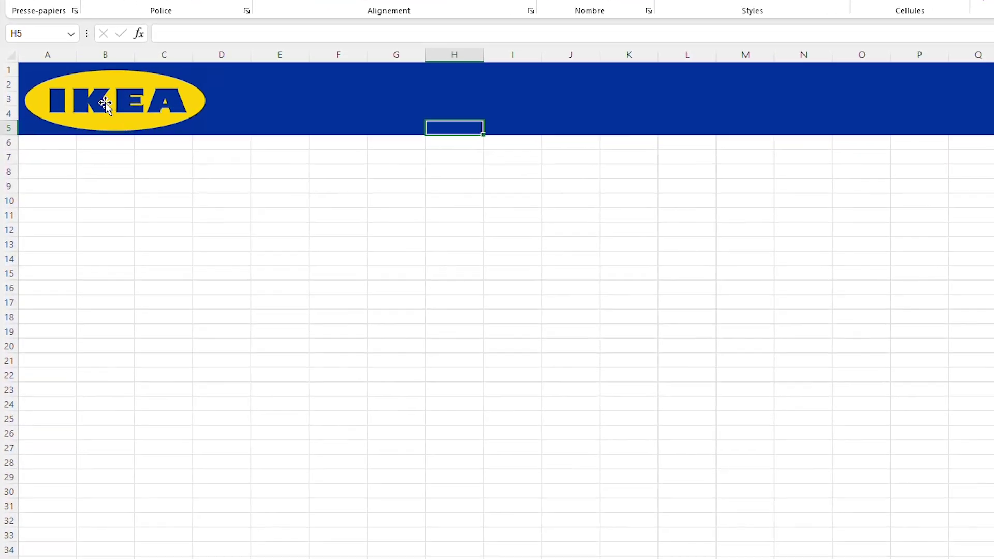
{"action": "right_click", "coordinate": [105, 104]}
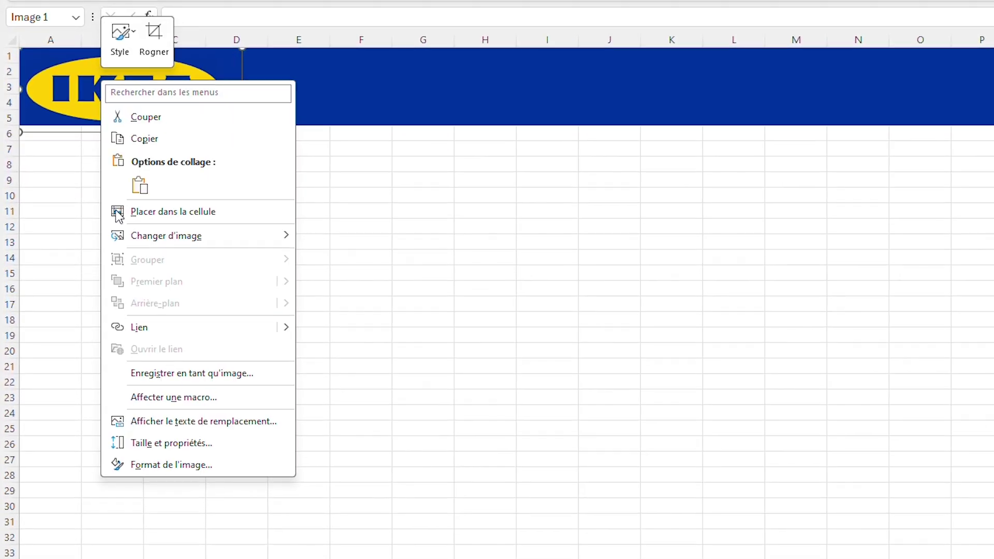
{"action": "left_click", "coordinate": [78, 98]}
{"action": "right_click", "coordinate": [92, 92]}
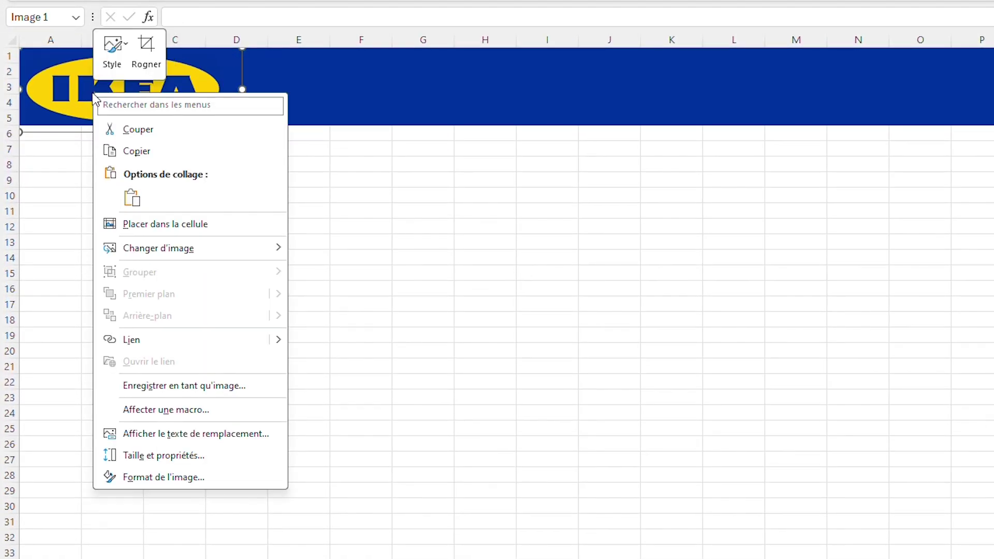
{"action": "left_click", "coordinate": [174, 458]}
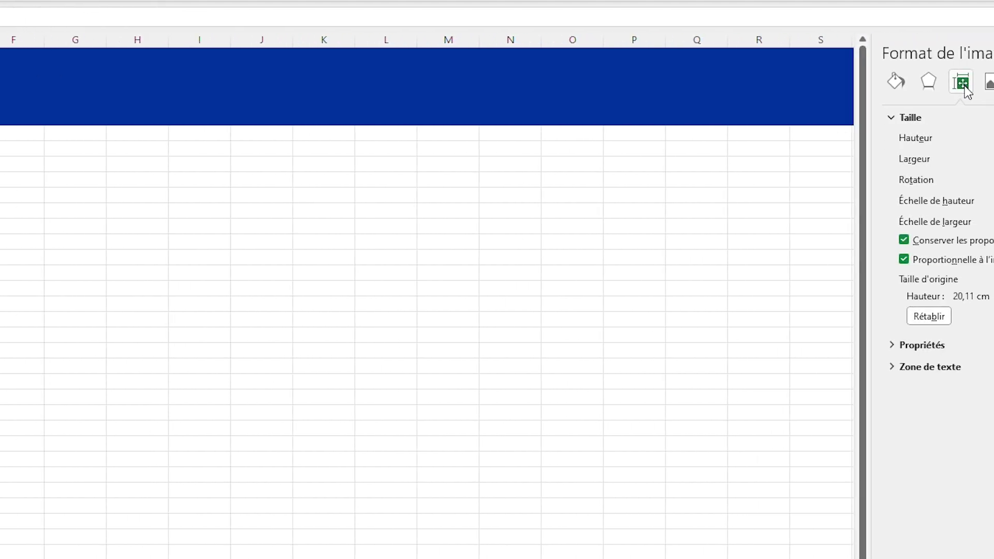
{"action": "left_click", "coordinate": [769, 345]}
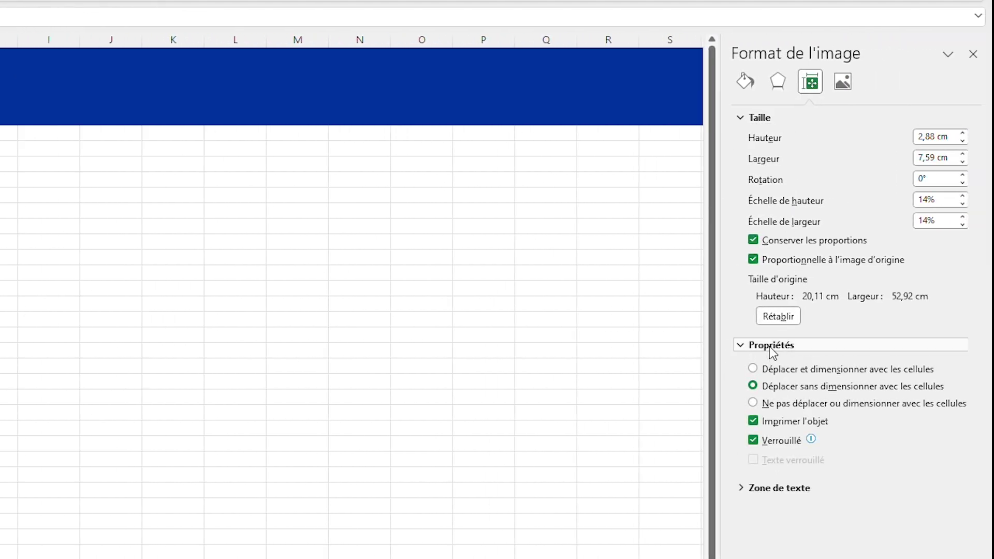
{"action": "left_click", "coordinate": [782, 404]}
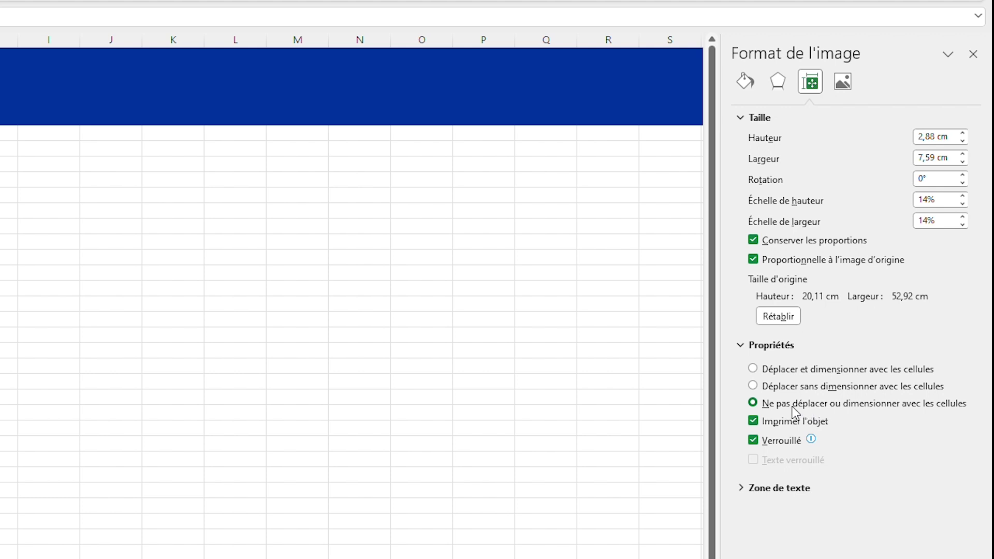
{"action": "left_click", "coordinate": [973, 53]}
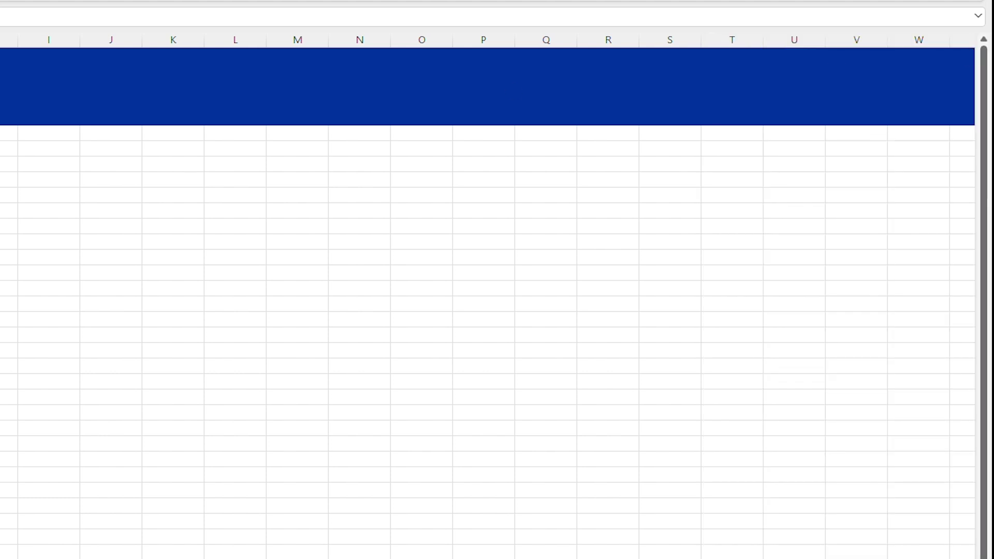
{"action": "left_click", "coordinate": [119, 115]}
{"action": "left_click_drag", "start_coordinate": [137, 118], "coordinate": [111, 123]}
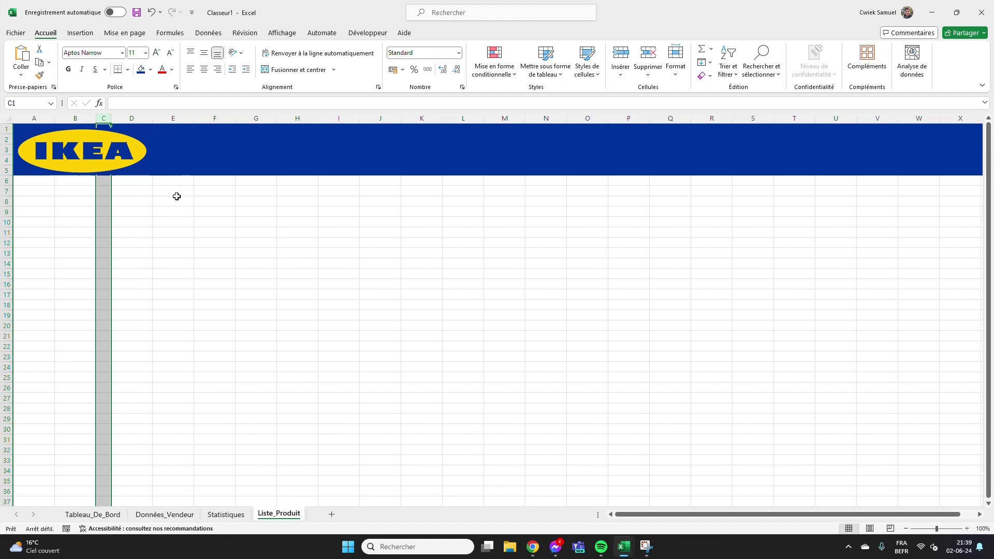
Undo the column C resize, then insert an 'équipe' people icon into the blue banner
{"action": "left_click", "coordinate": [174, 197]}
{"action": "key", "text": "ctrl+z"}
{"action": "left_click", "coordinate": [218, 212]}
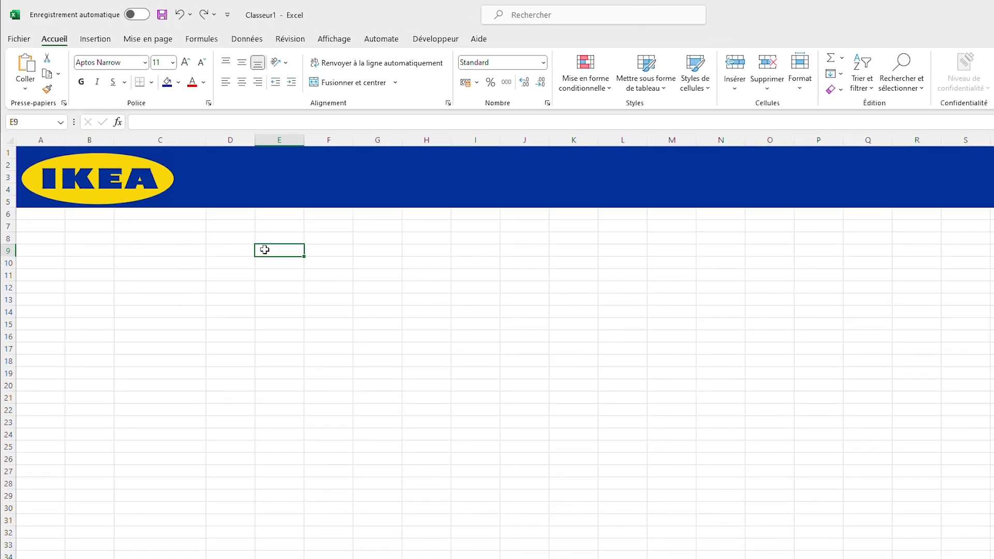
{"action": "left_click", "coordinate": [81, 33]}
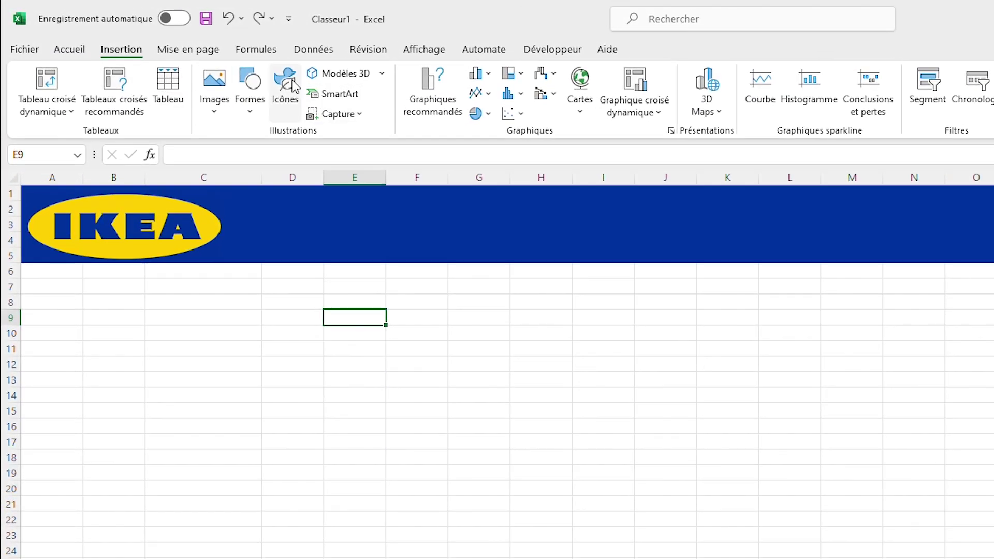
{"action": "left_click", "coordinate": [260, 77]}
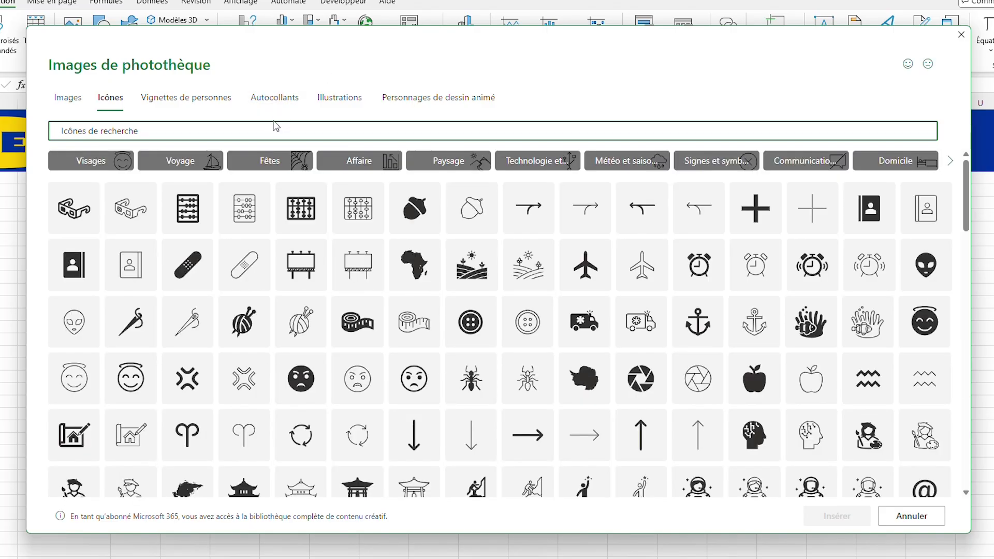
{"action": "type", "text": "é"}
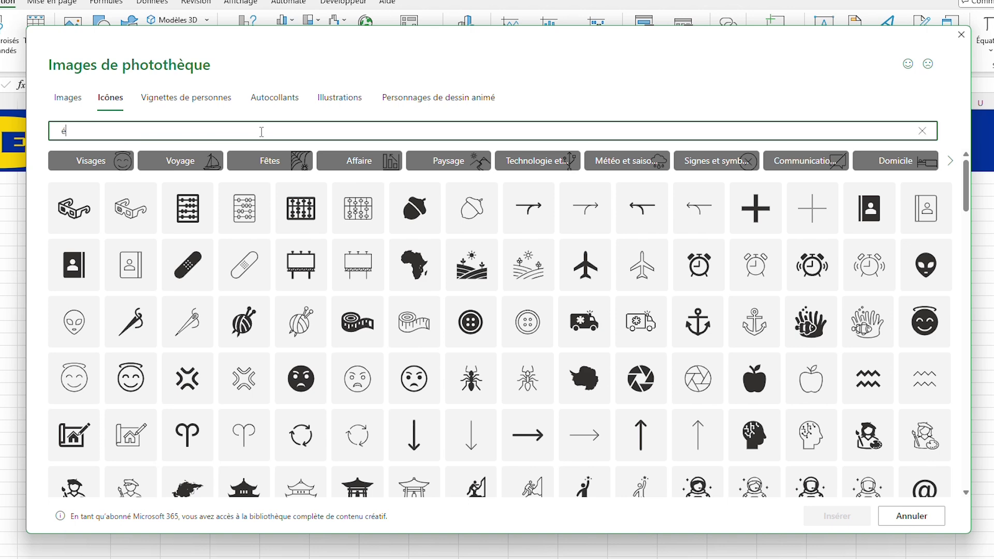
{"action": "type", "text": "quipe"}
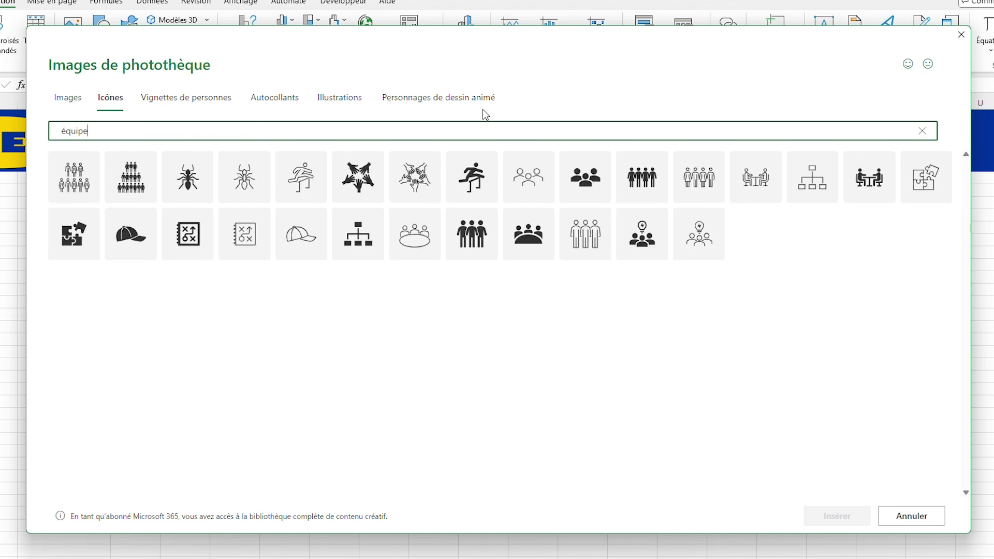
{"action": "left_click", "coordinate": [585, 177]}
{"action": "left_click", "coordinate": [836, 516]}
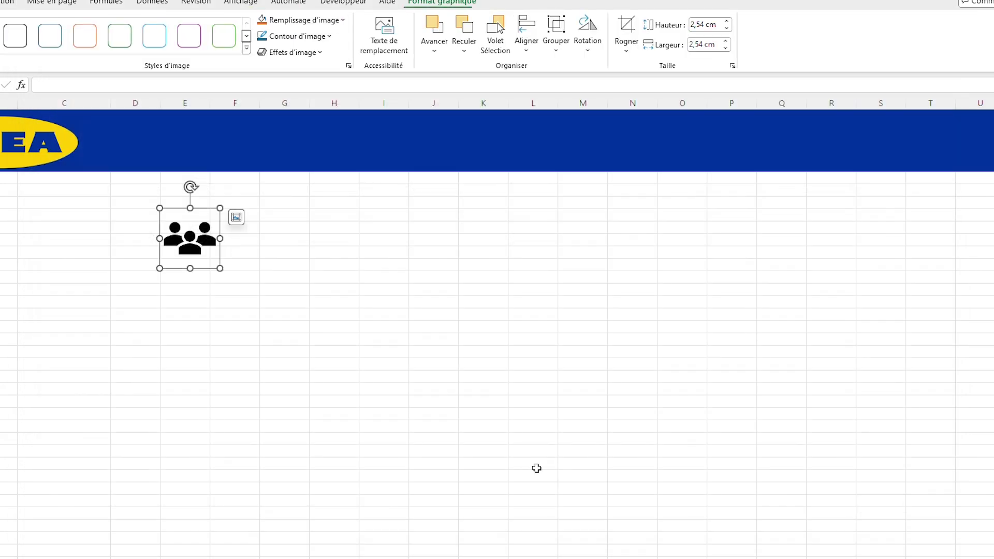
{"action": "left_click_drag", "start_coordinate": [188, 248], "coordinate": [137, 149]}
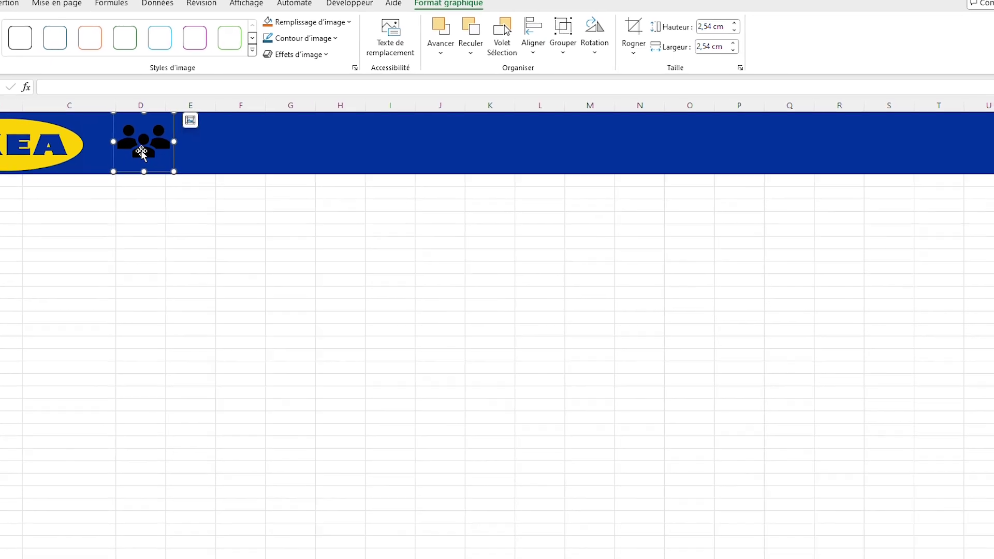
Recolour the people icon with the custom yellow #FFCE00
{"action": "left_click", "coordinate": [40, 31]}
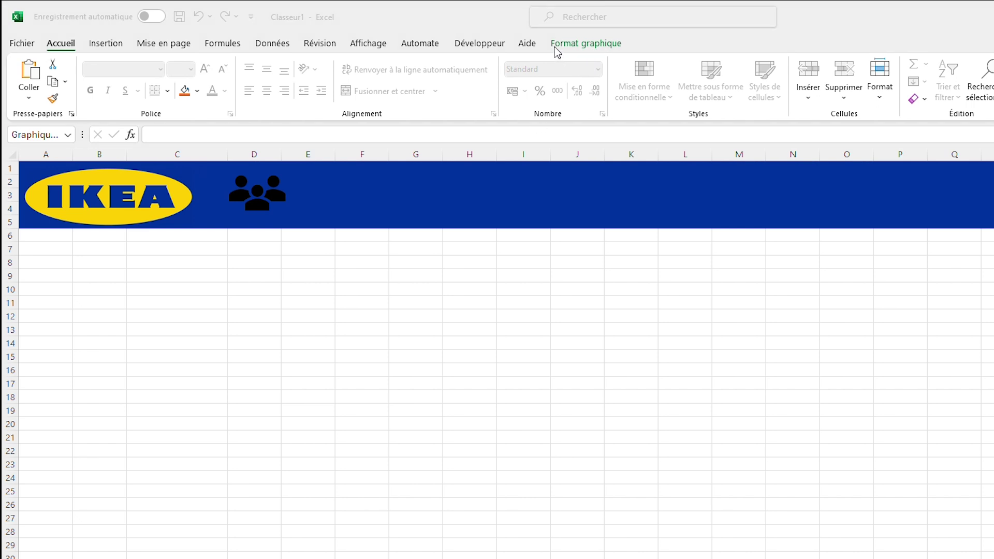
{"action": "left_click", "coordinate": [554, 46]}
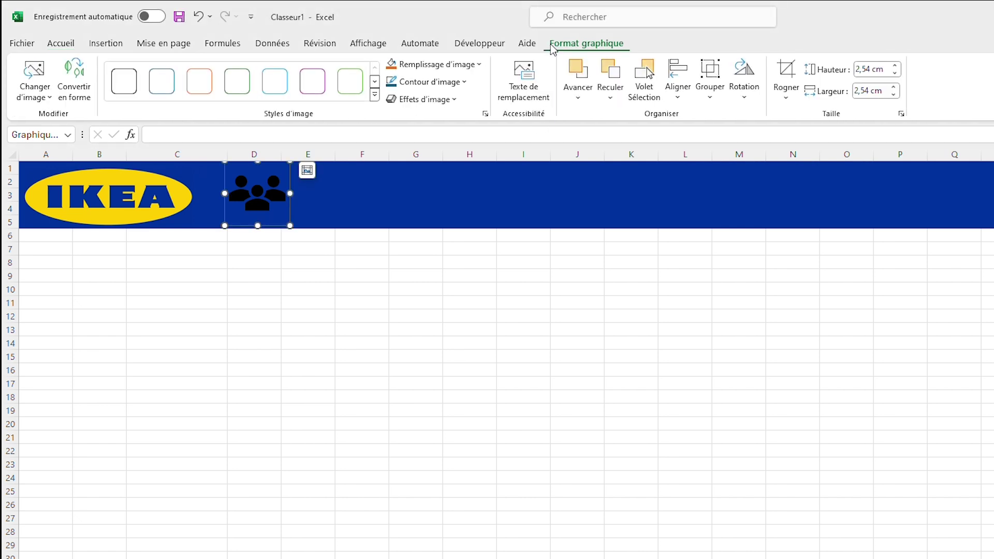
{"action": "left_click", "coordinate": [468, 68]}
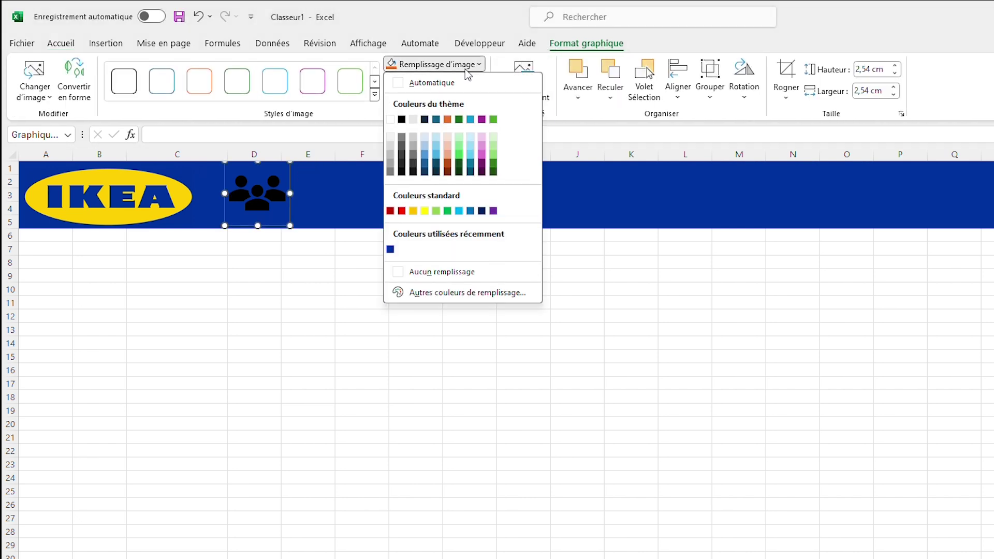
{"action": "left_click", "coordinate": [457, 295]}
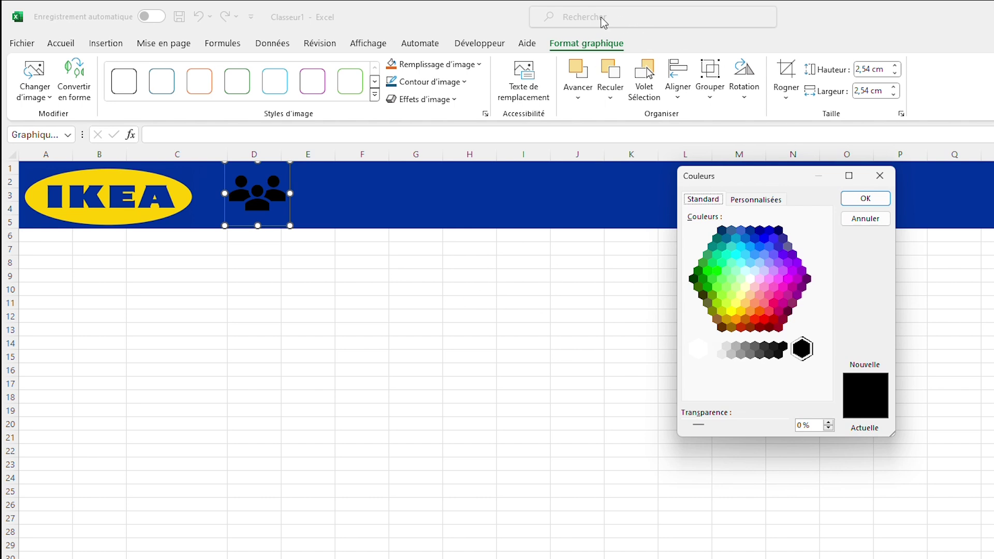
{"action": "left_click", "coordinate": [755, 199]}
{"action": "left_click", "coordinate": [778, 376]}
{"action": "double_click", "coordinate": [783, 390]}
{"action": "type", "text": "#FFCE00"}
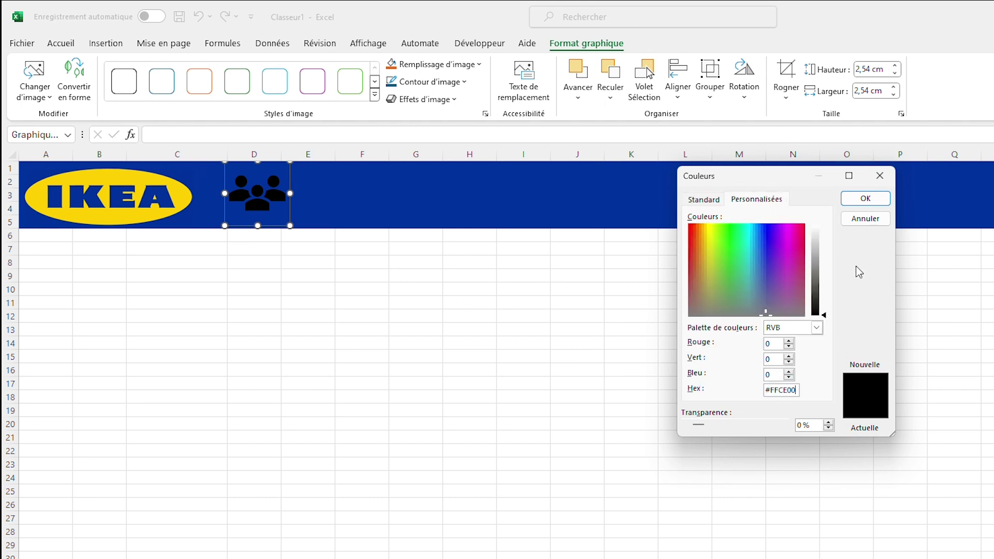
{"action": "left_click", "coordinate": [865, 198]}
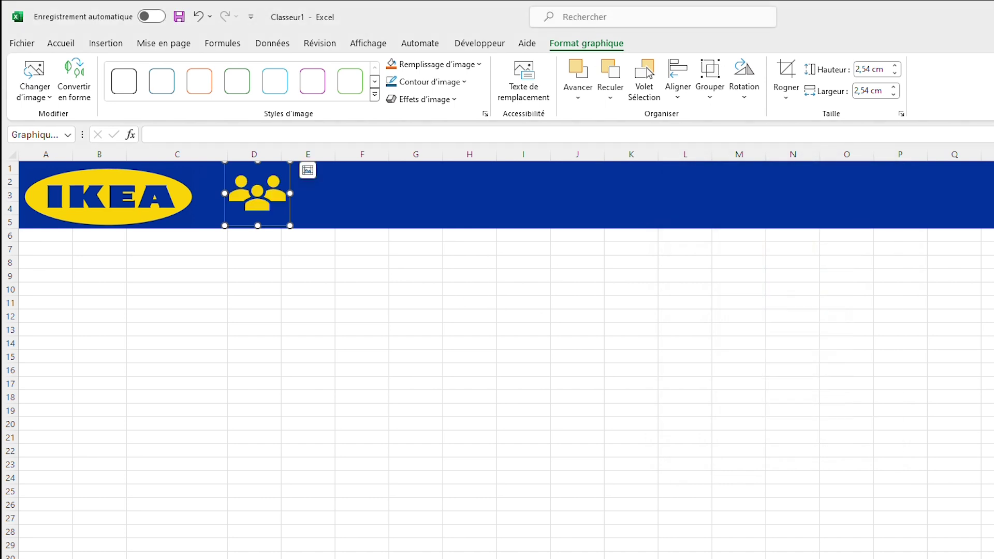
Open the people icon's size and properties settings, then deselect it
{"action": "right_click", "coordinate": [276, 199]}
{"action": "left_click", "coordinate": [357, 529]}
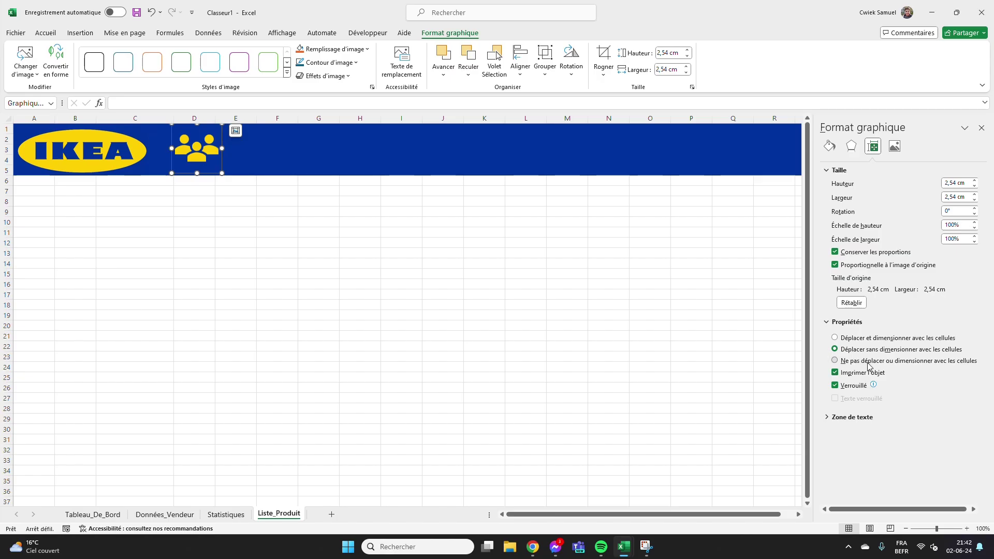
{"action": "left_click", "coordinate": [981, 128]}
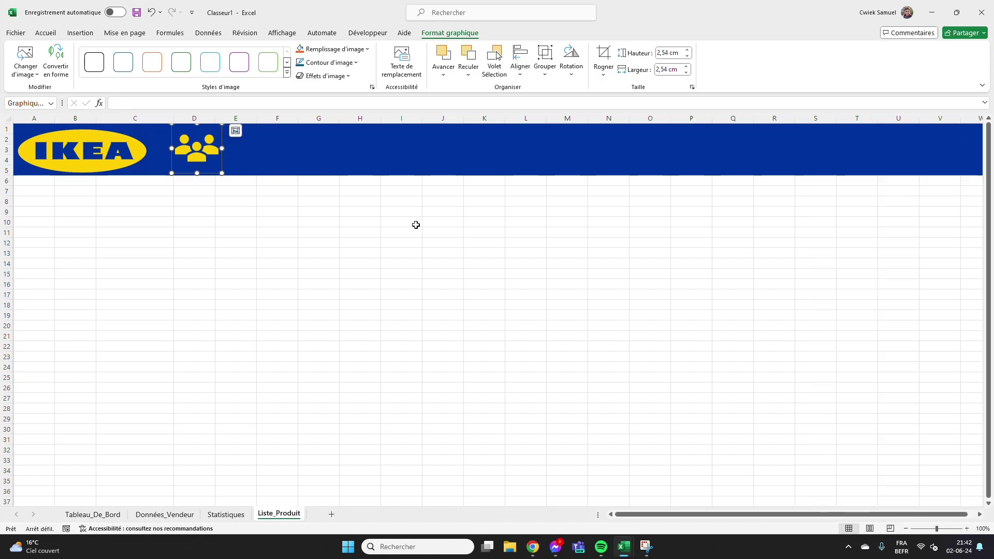
{"action": "left_click", "coordinate": [401, 221]}
{"action": "left_click", "coordinate": [80, 32]}
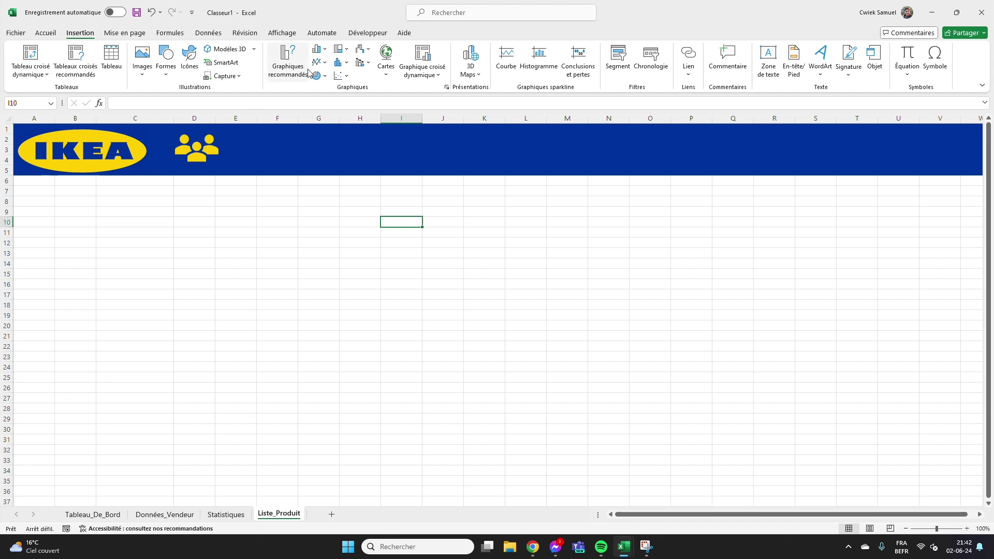
Insert a 'statistique' line-chart icon and place it beside the people icon
{"action": "left_click", "coordinate": [189, 57]}
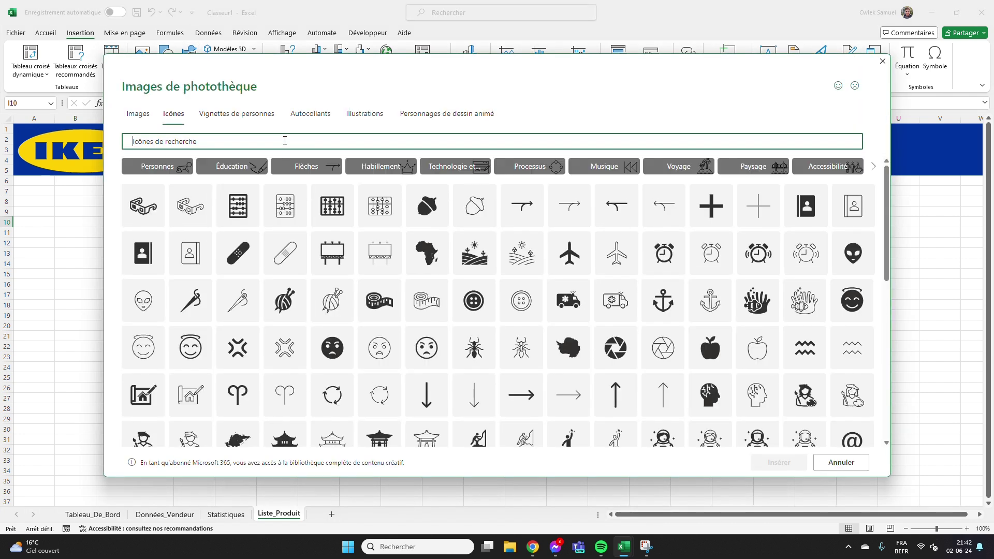
{"action": "type", "text": "statistique"}
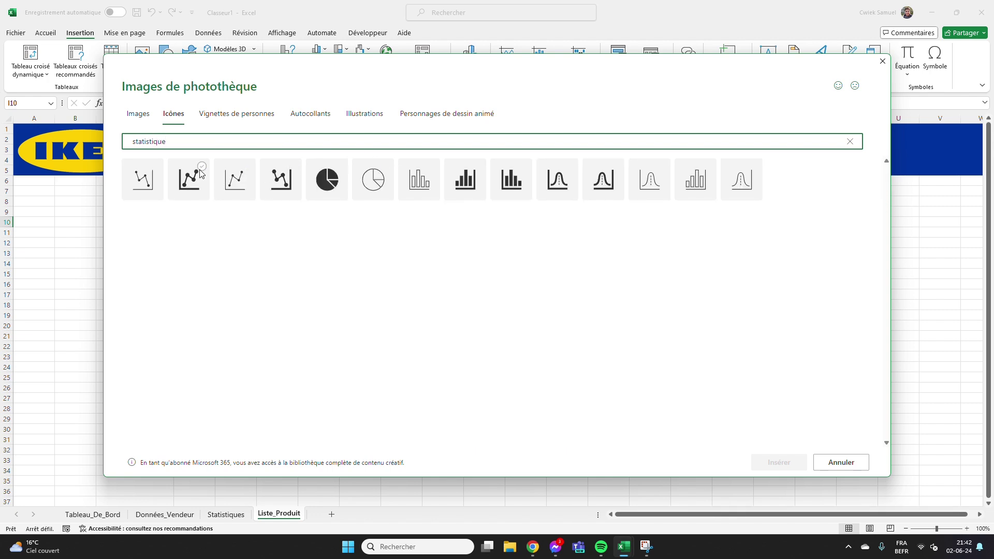
{"action": "left_click", "coordinate": [200, 174]}
{"action": "left_click", "coordinate": [778, 462]}
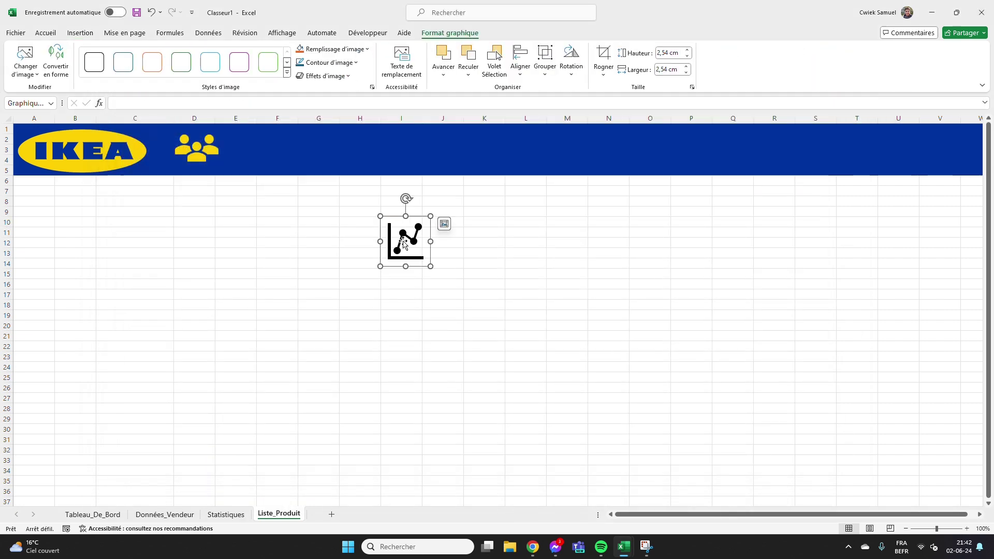
{"action": "left_click_drag", "start_coordinate": [404, 241], "coordinate": [274, 150]}
Fill the chart icon with the recent yellow and fix it independently of cells
{"action": "right_click", "coordinate": [274, 150]}
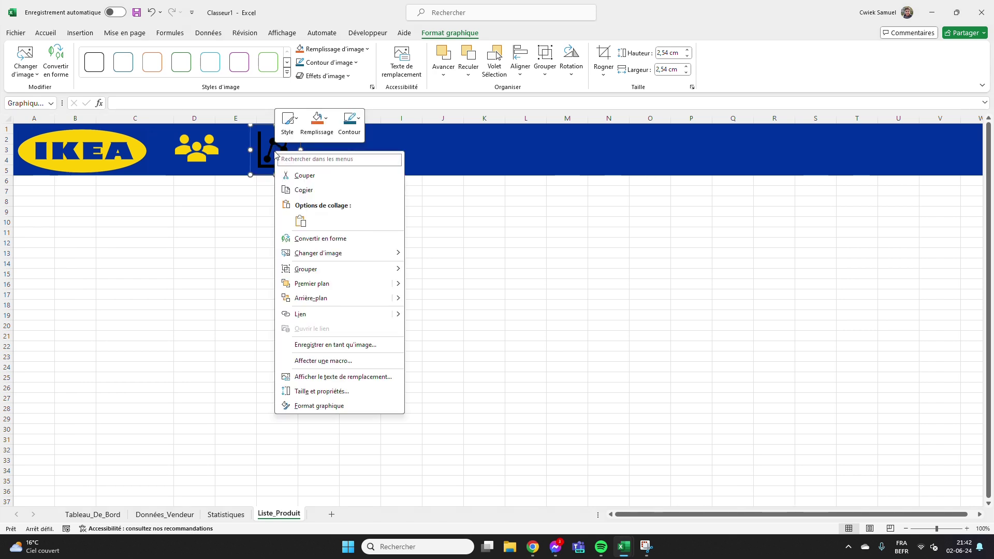
{"action": "left_click", "coordinate": [334, 405]}
{"action": "left_click", "coordinate": [965, 251]}
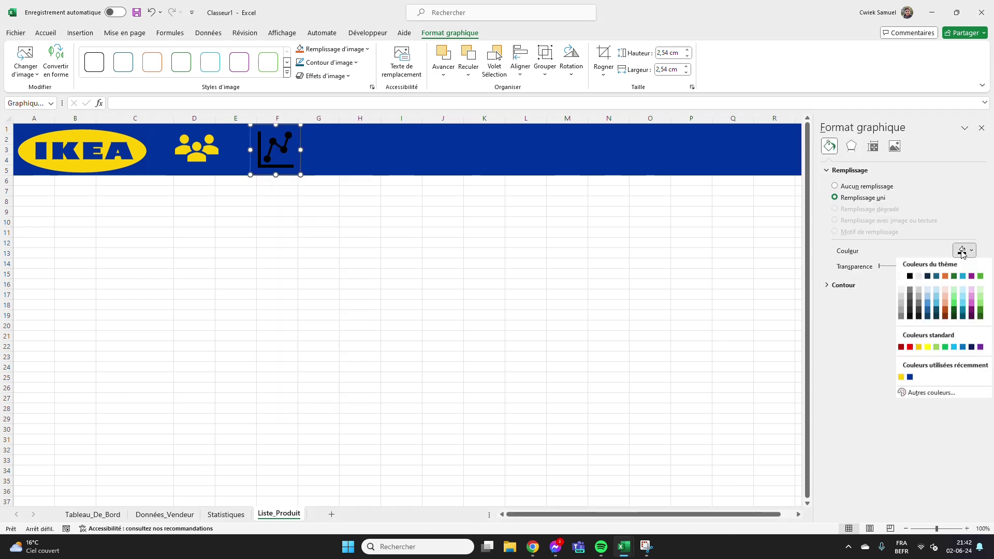
{"action": "left_click", "coordinate": [901, 379]}
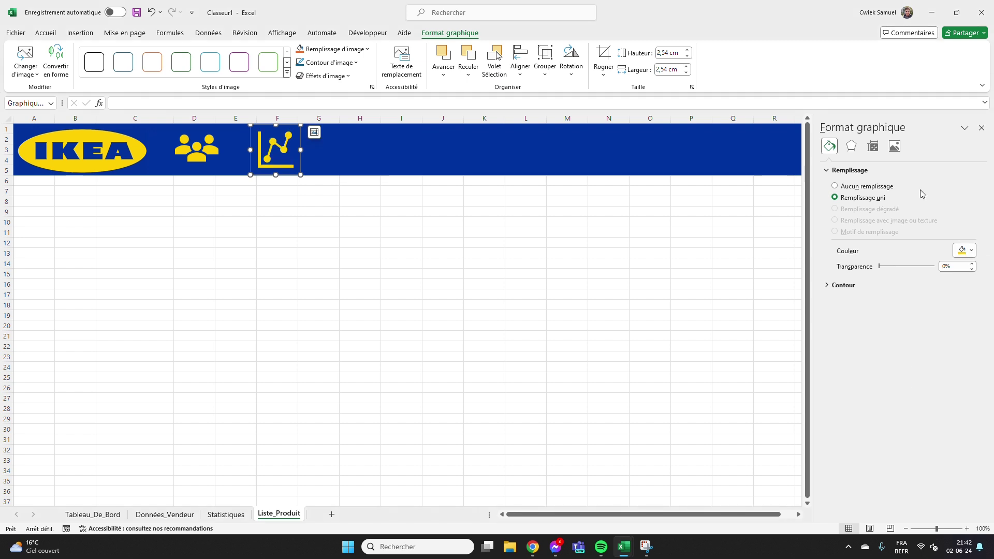
{"action": "left_click", "coordinate": [873, 146]}
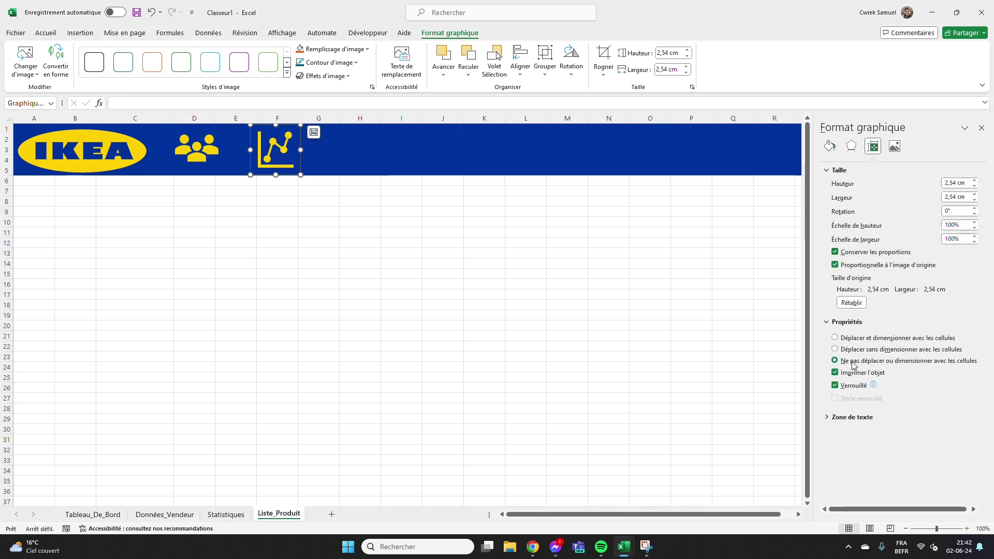
{"action": "left_click", "coordinate": [981, 128]}
{"action": "left_click", "coordinate": [401, 242]}
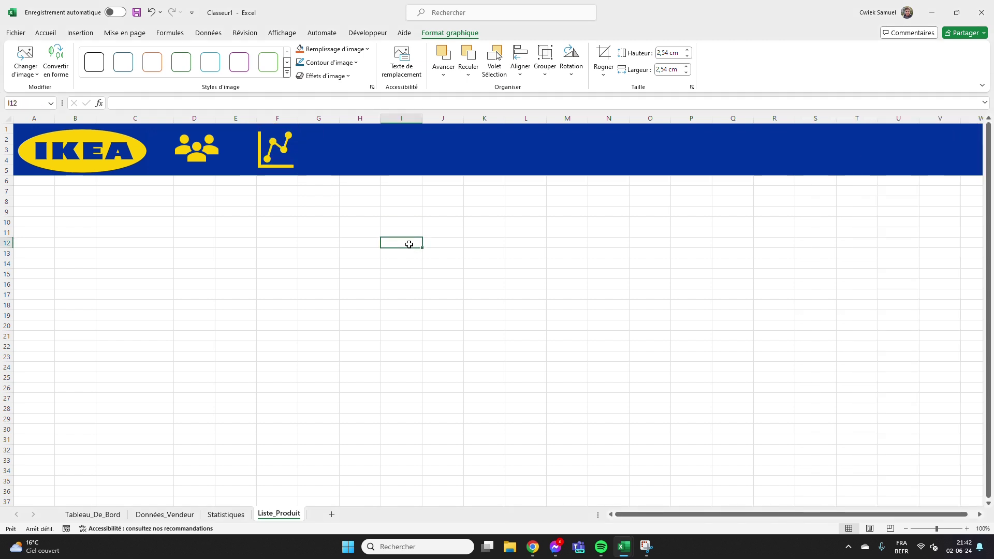
{"action": "left_click", "coordinate": [70, 31]}
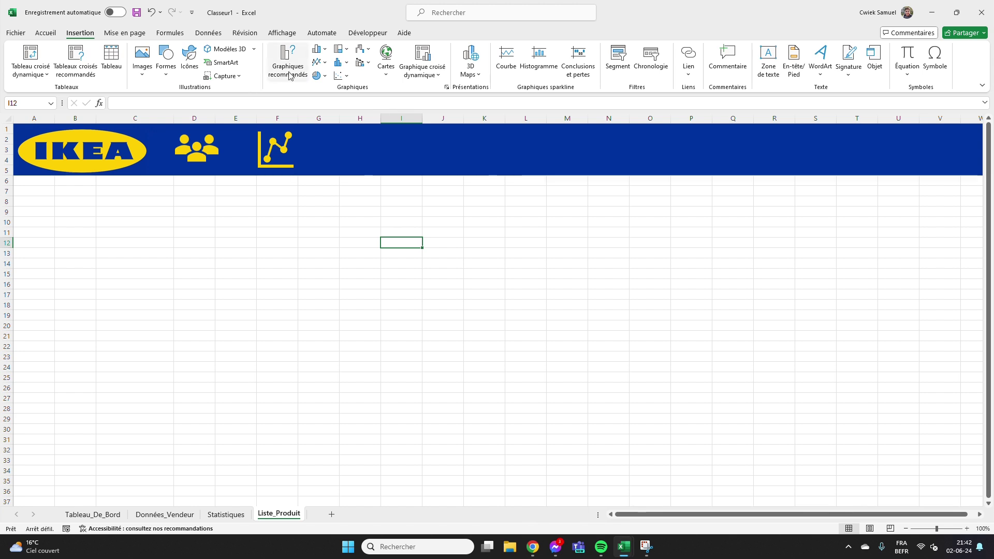
Insert an 'inventaire' boxes icon and place it in the blue banner
{"action": "left_click", "coordinate": [190, 58]}
{"action": "type", "text": "invent"}
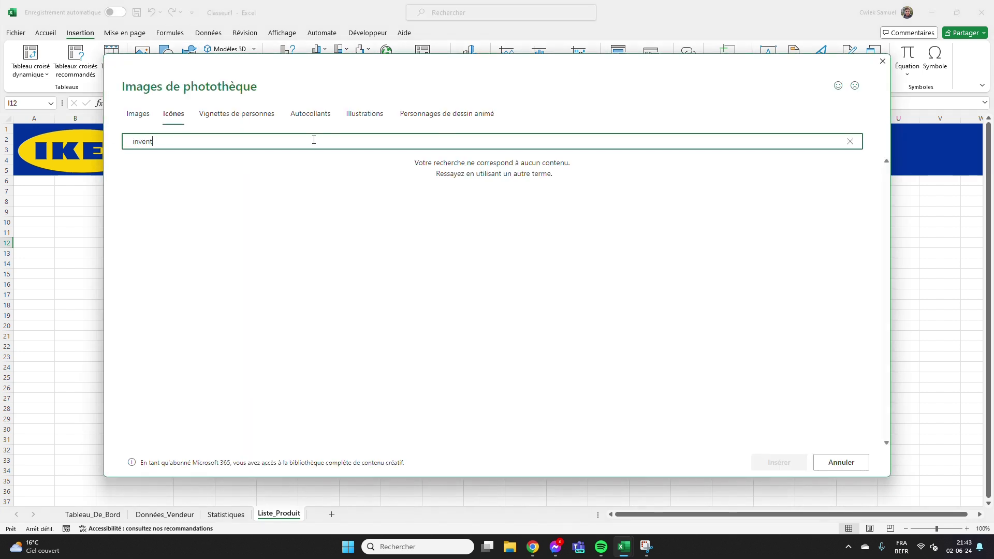
{"action": "type", "text": "aire"}
{"action": "left_click", "coordinate": [778, 462]}
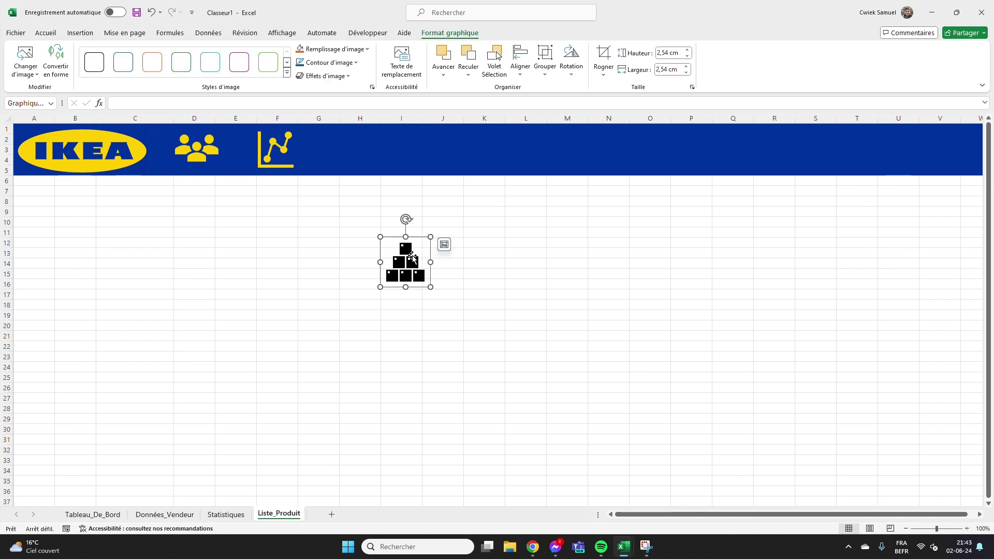
{"action": "left_click_drag", "start_coordinate": [412, 258], "coordinate": [355, 154]}
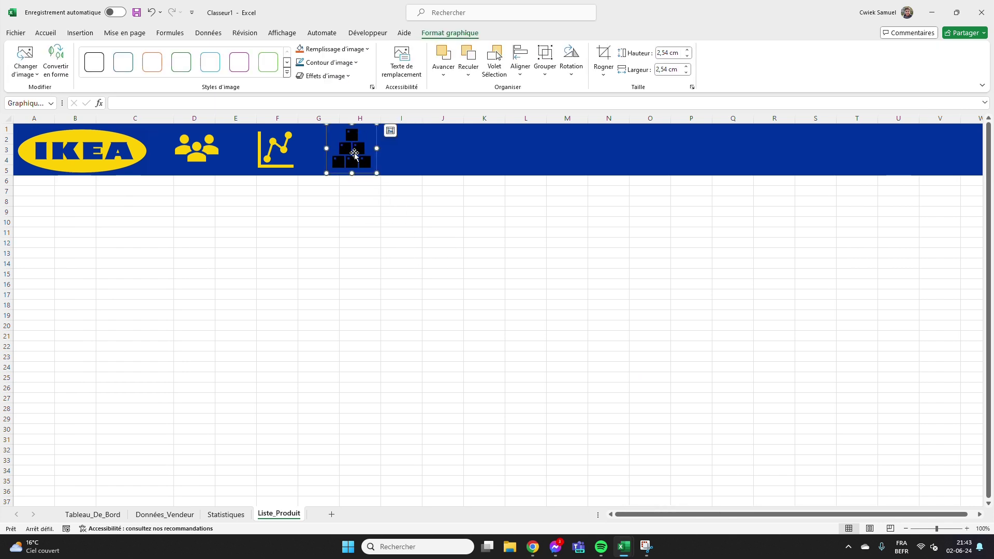
Set the boxes icon not to move or resize with cells and fill it yellow
{"action": "right_click", "coordinate": [348, 136]}
{"action": "left_click", "coordinate": [401, 389]}
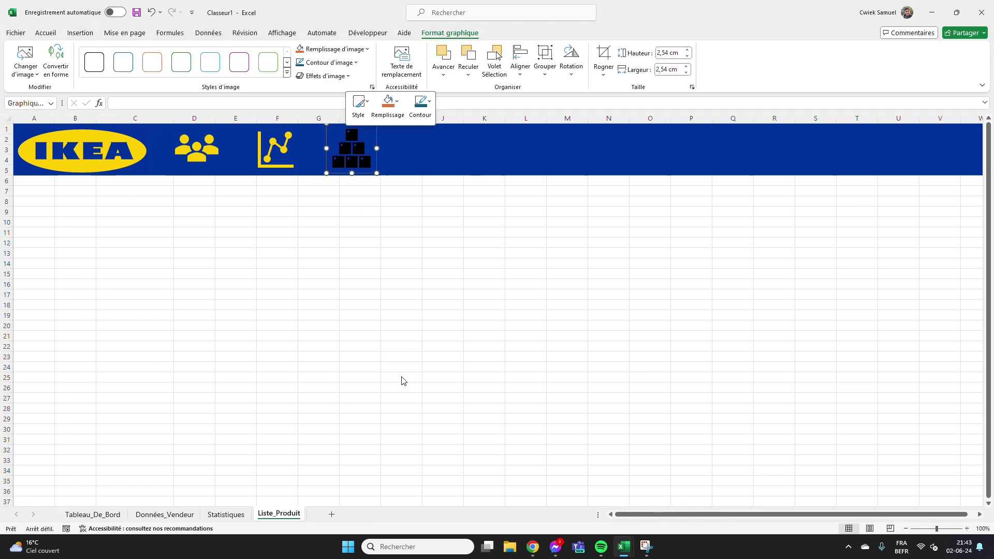
{"action": "left_click", "coordinate": [871, 361]}
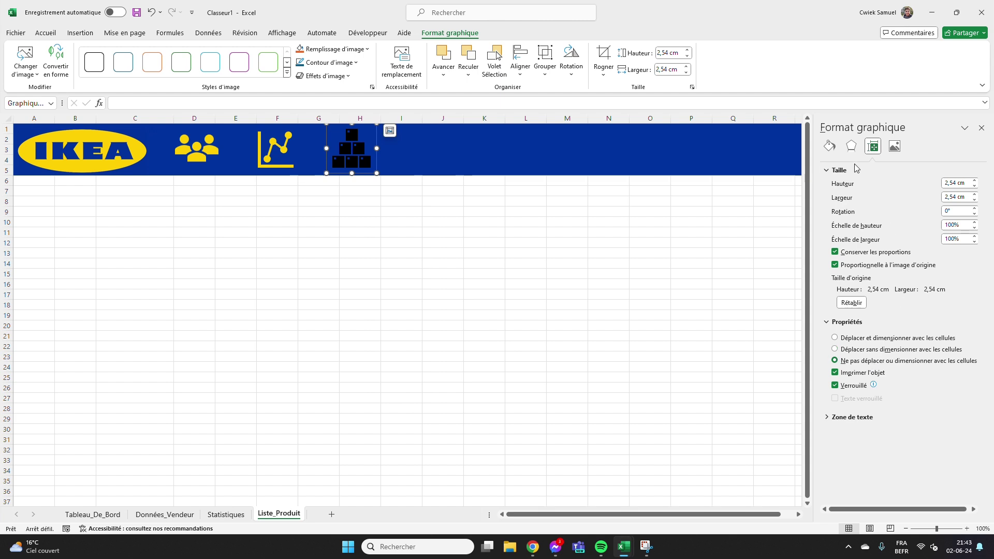
{"action": "left_click", "coordinate": [829, 145]}
{"action": "left_click", "coordinate": [849, 169]}
{"action": "left_click", "coordinate": [964, 250]}
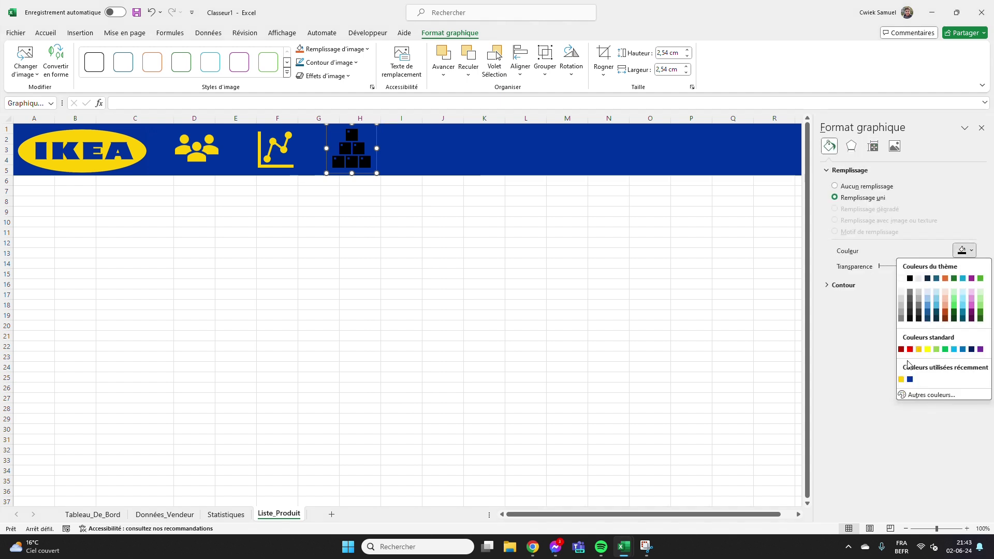
{"action": "left_click", "coordinate": [901, 380]}
{"action": "left_click", "coordinate": [981, 128]}
{"action": "left_click", "coordinate": [414, 238]}
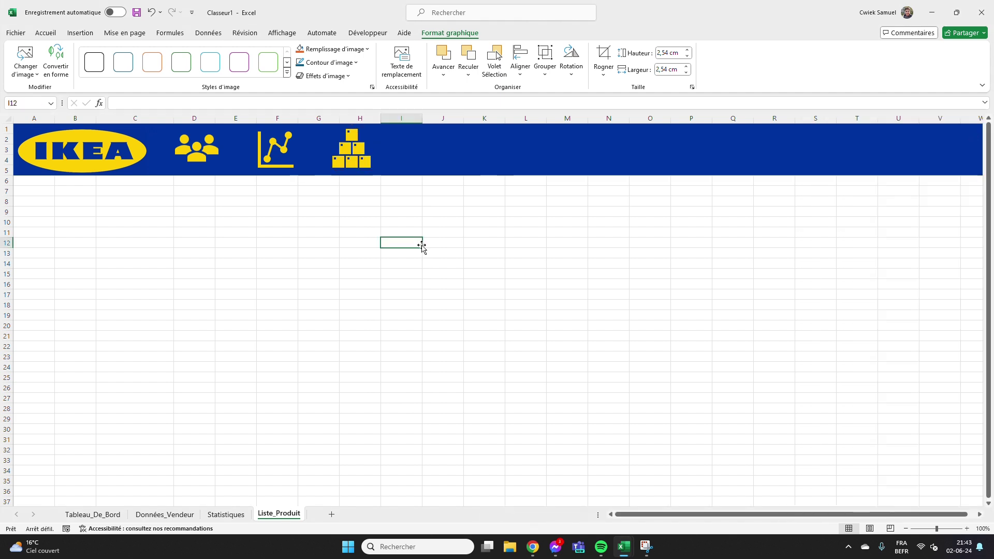
{"action": "left_click", "coordinate": [248, 235]}
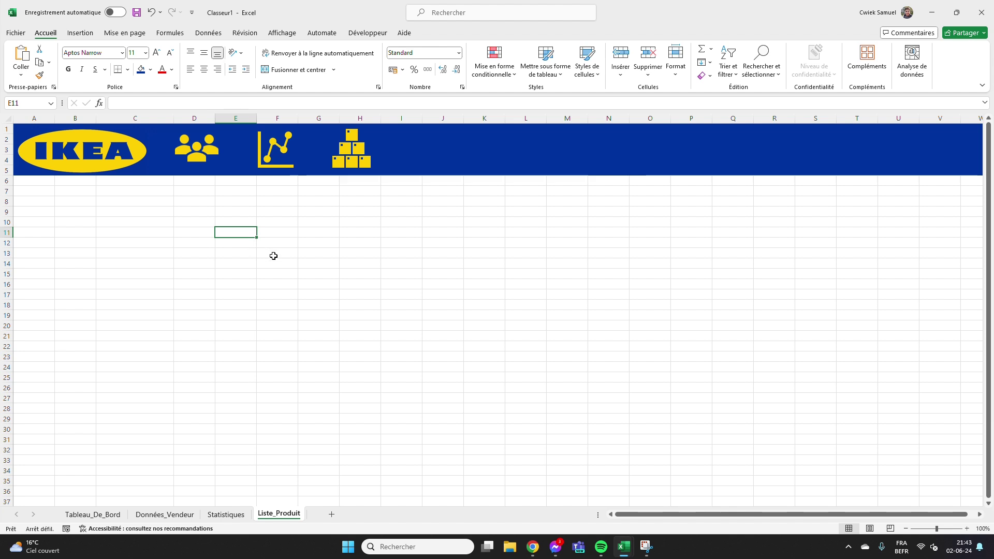
Copy banner rows 1–5 from Liste_Produit and paste them into the Statistiques sheet
{"action": "left_click", "coordinate": [63, 229]}
{"action": "left_click_drag", "start_coordinate": [7, 130], "coordinate": [7, 171]}
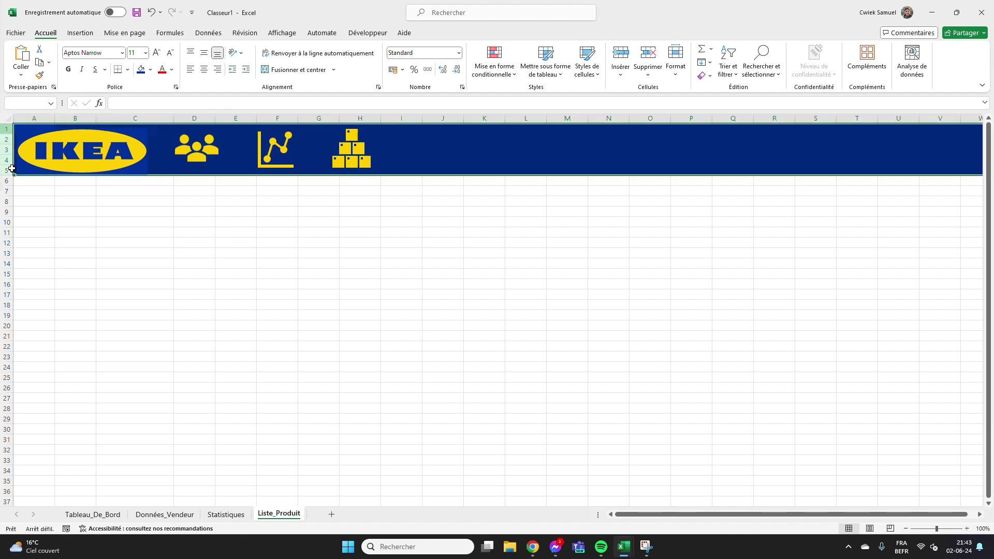
{"action": "key", "text": "ctrl+c"}
{"action": "left_click", "coordinate": [234, 514]}
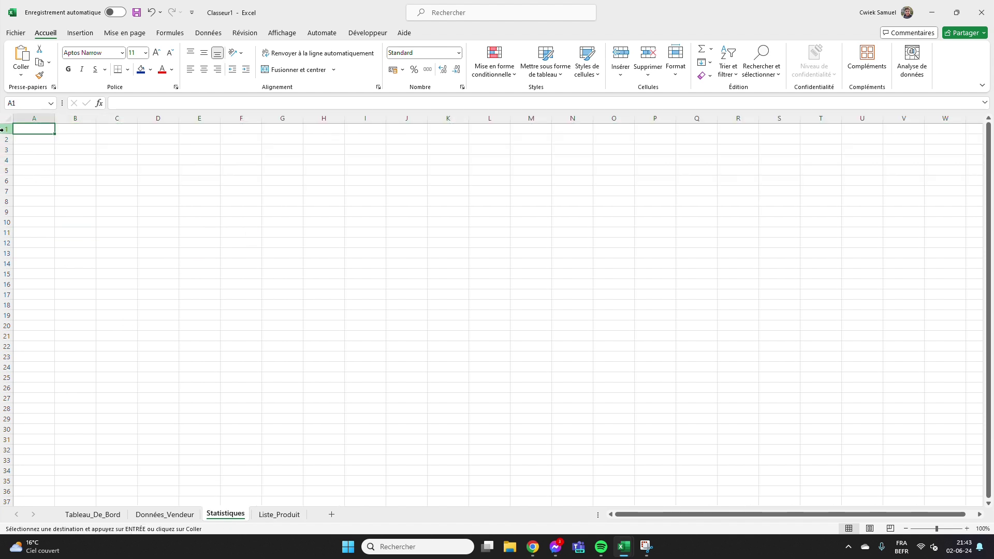
{"action": "key", "text": "ctrl+v"}
{"action": "key", "text": "ctrl"}
{"action": "key", "text": "Escape"}
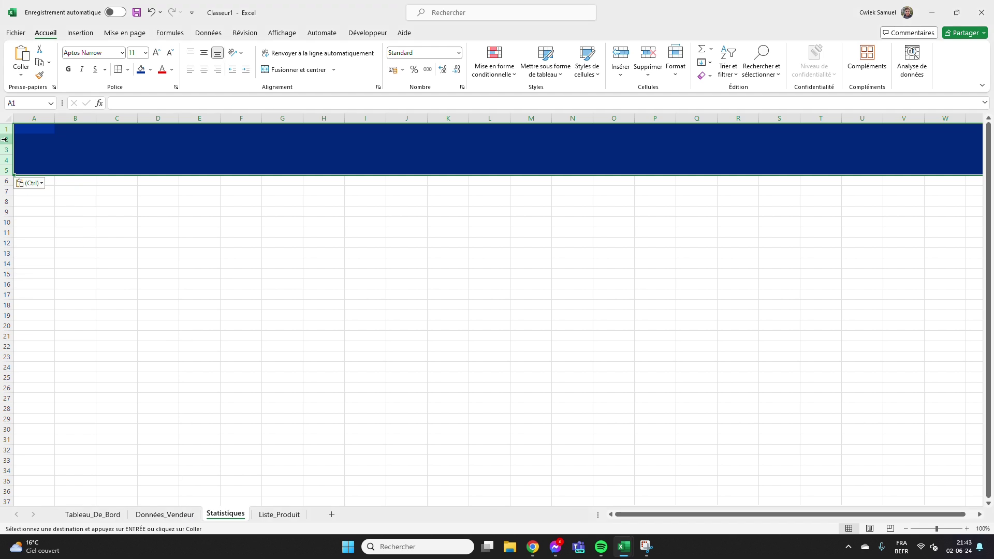
Paste the banner at row 1 of Données_Vendeur and Tableau_De_Bord, then return to Liste_Produit
{"action": "left_click", "coordinate": [156, 514]}
{"action": "left_click", "coordinate": [7, 129]}
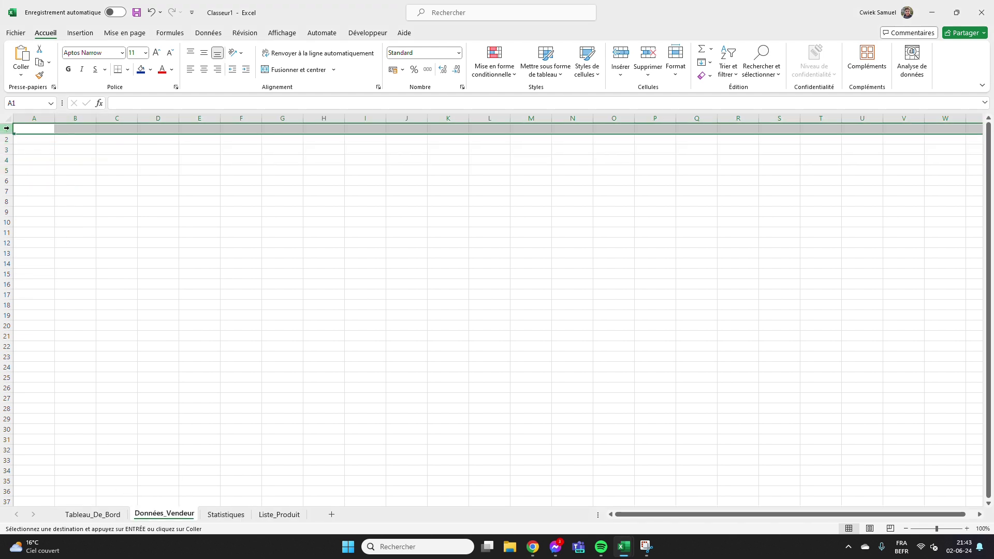
{"action": "key", "text": "ctrl+v"}
{"action": "left_click", "coordinate": [93, 514]}
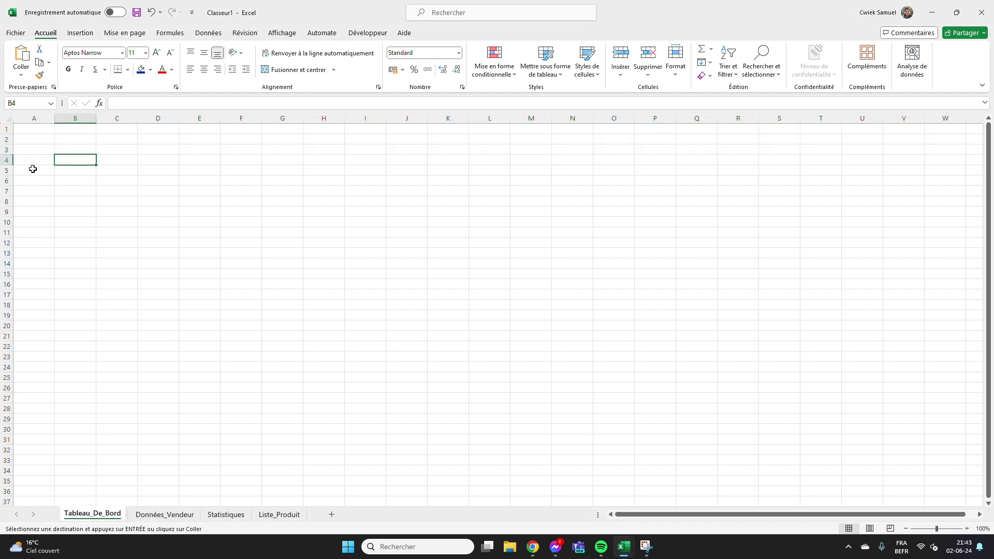
{"action": "left_click", "coordinate": [6, 129]}
{"action": "key", "text": "ctrl+v"}
{"action": "left_click", "coordinate": [158, 315]}
{"action": "left_click", "coordinate": [279, 514]}
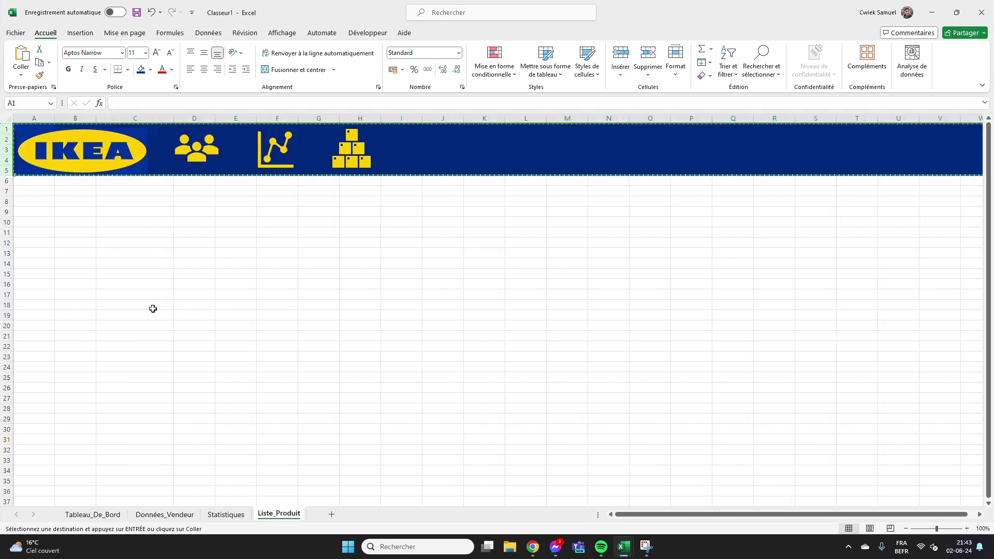
{"action": "left_click", "coordinate": [151, 308]}
Link the IKEA logo to the Tableau_De_Bord sheet of this workbook
{"action": "left_click", "coordinate": [128, 222]}
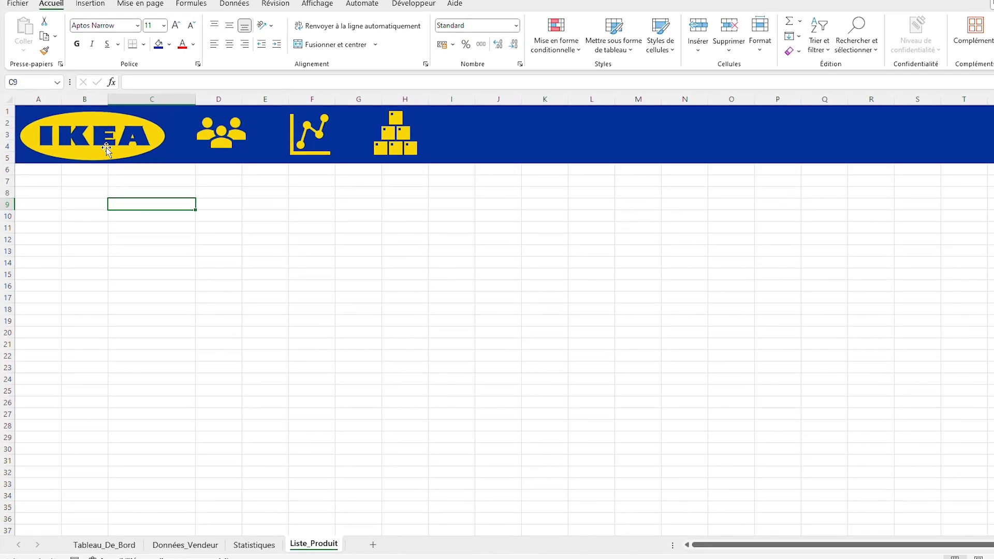
{"action": "right_click", "coordinate": [98, 132]}
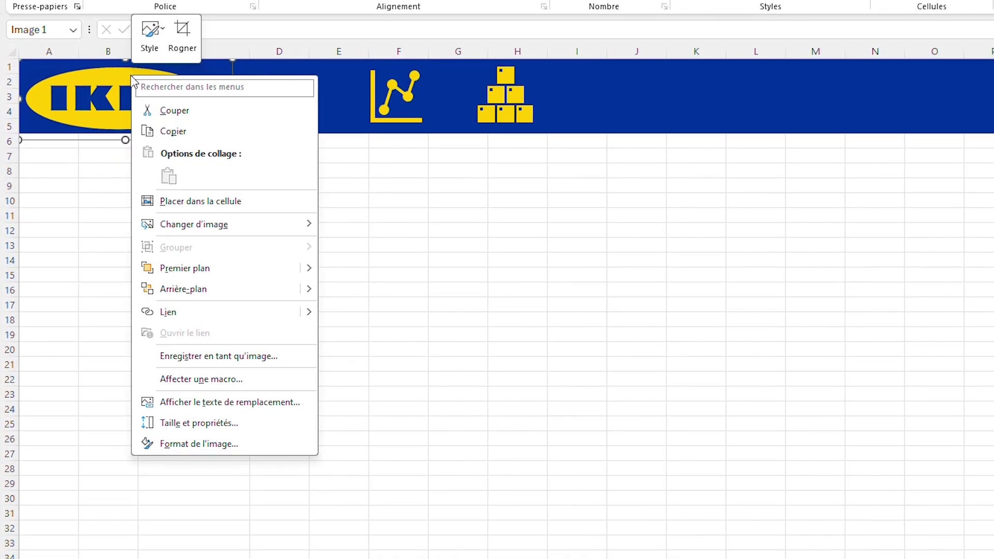
{"action": "left_click", "coordinate": [231, 319]}
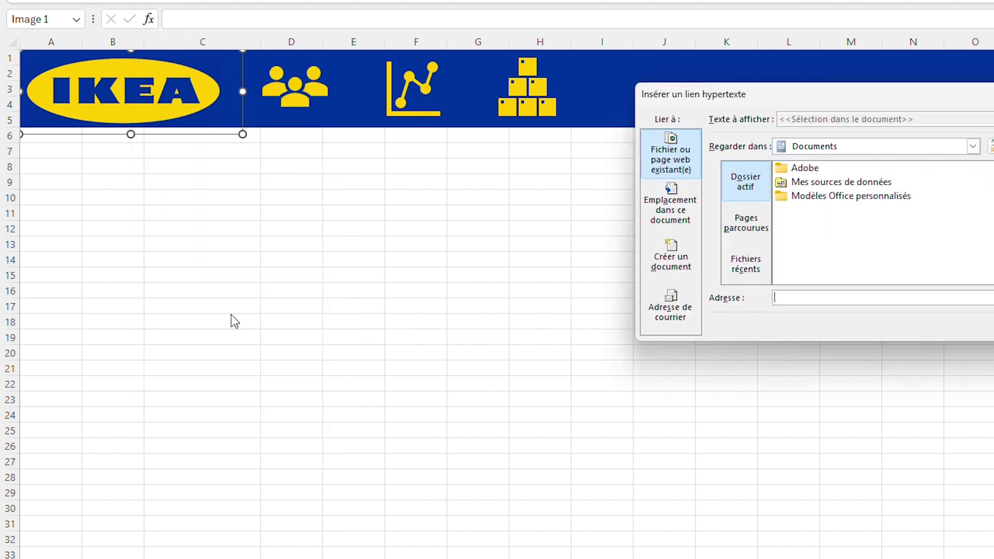
{"action": "left_click_drag", "start_coordinate": [821, 109], "coordinate": [635, 191]}
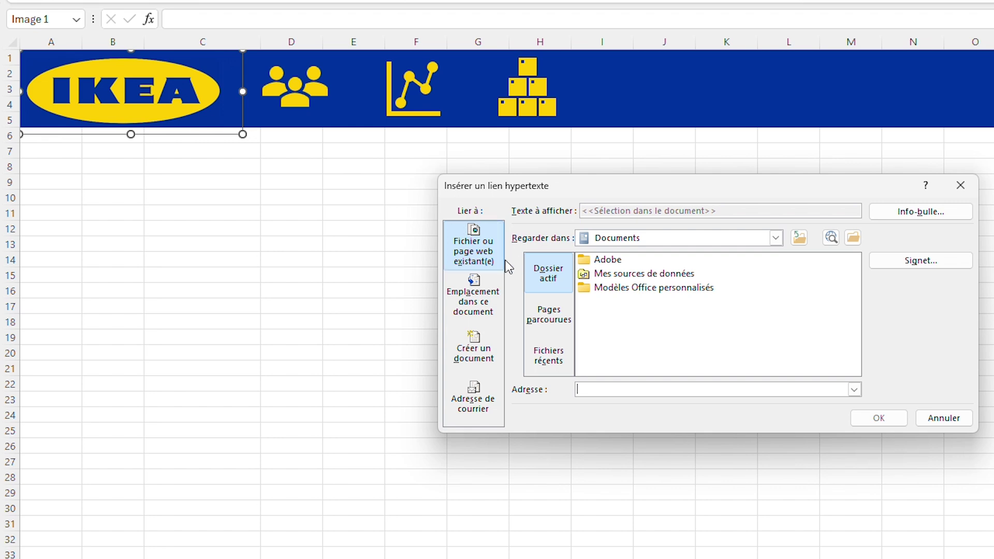
{"action": "left_click", "coordinate": [483, 302]}
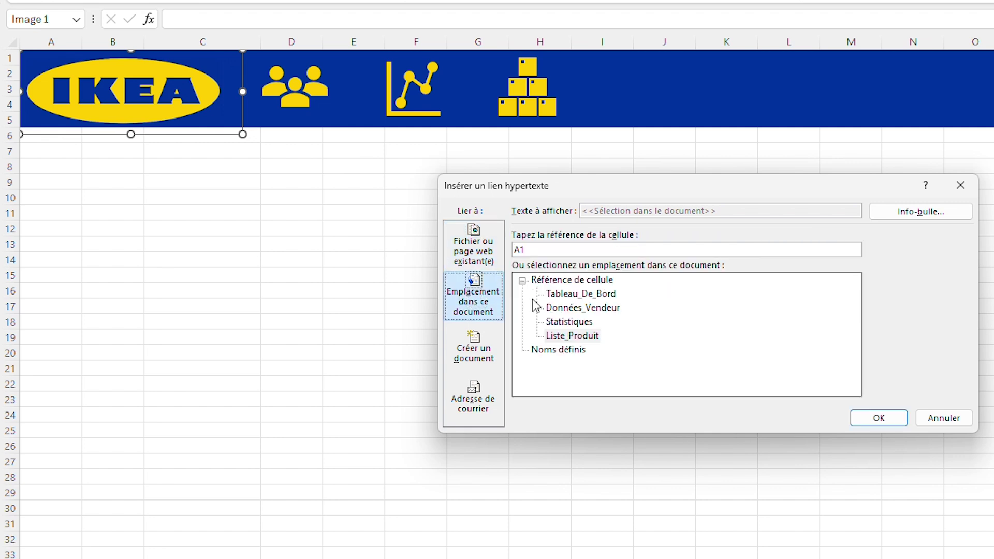
{"action": "double_click", "coordinate": [577, 296]}
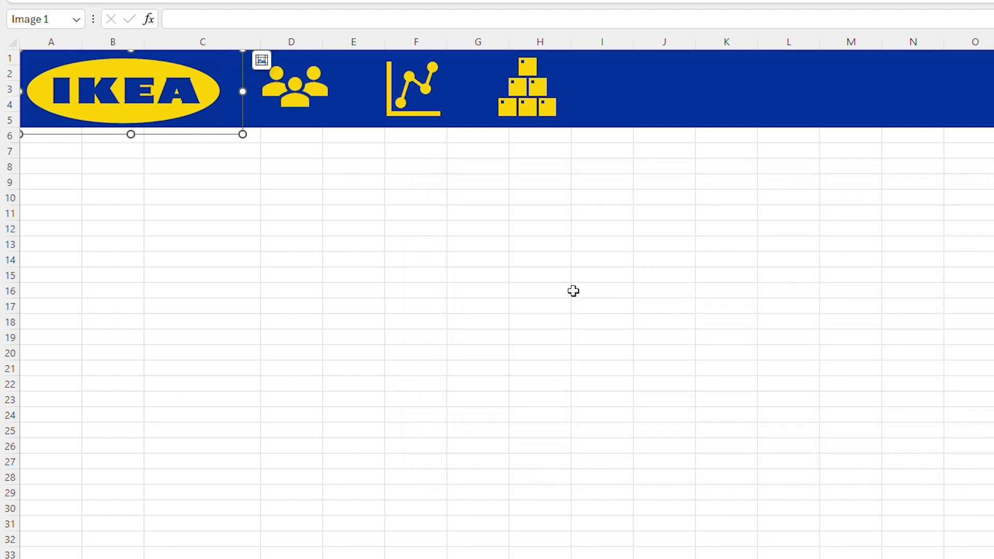
Link the people icon to the Données_Vendeur sheet
{"action": "left_click", "coordinate": [325, 111]}
{"action": "right_click", "coordinate": [303, 88]}
{"action": "left_click", "coordinate": [392, 341]}
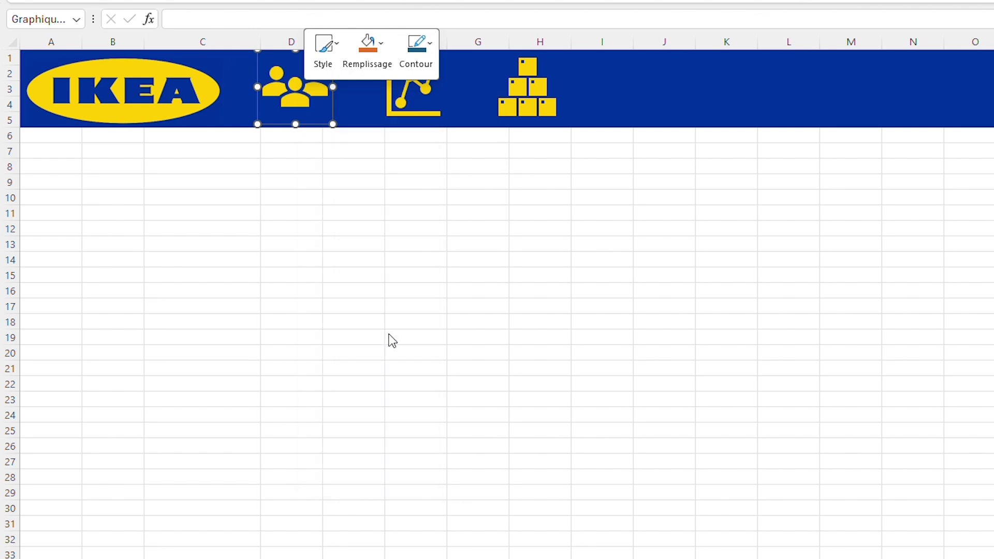
{"action": "left_click", "coordinate": [582, 307]}
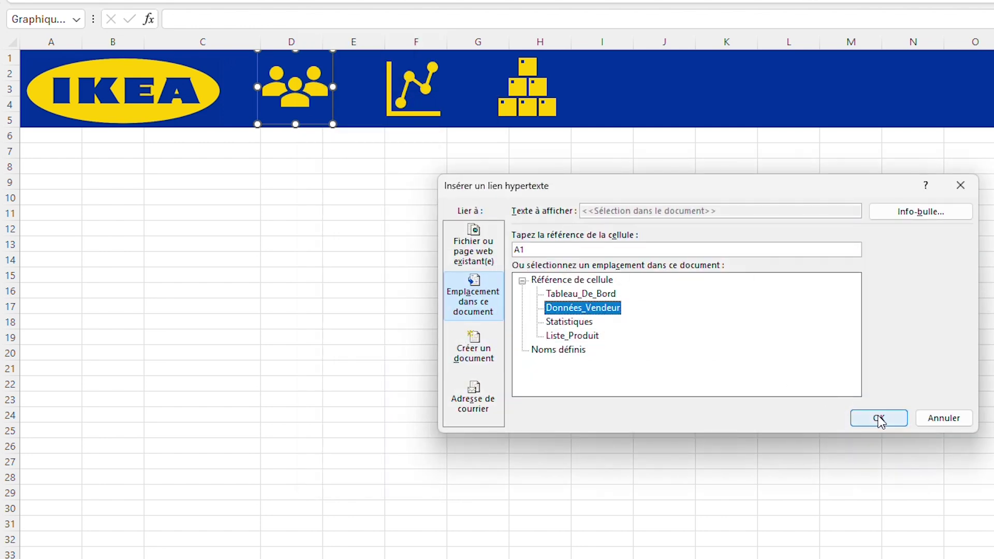
{"action": "left_click", "coordinate": [878, 422]}
Link the chart icon to Statistiques and the boxes icon to Liste_Produit
{"action": "left_click", "coordinate": [431, 93]}
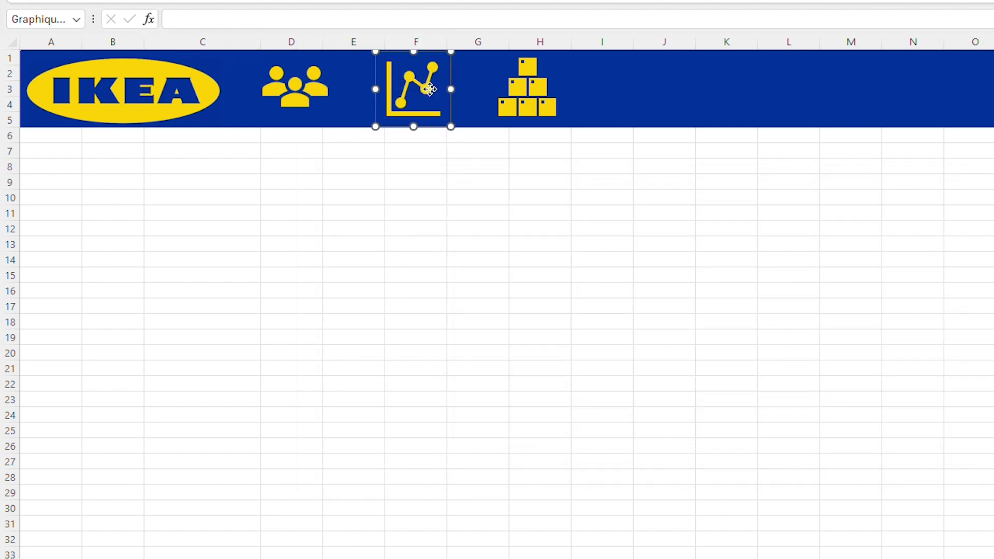
{"action": "right_click", "coordinate": [432, 90]}
{"action": "left_click", "coordinate": [527, 342]}
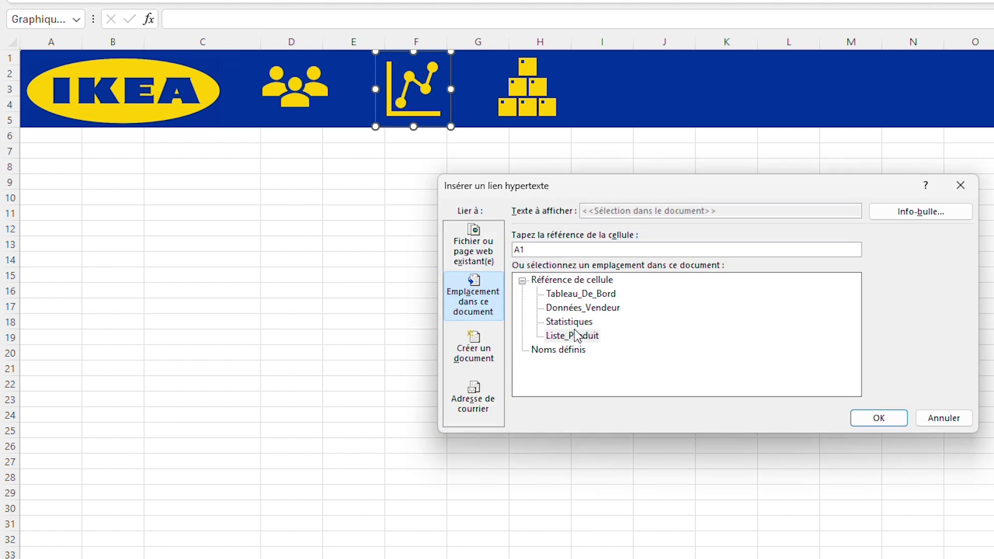
{"action": "left_click", "coordinate": [572, 322]}
{"action": "left_click", "coordinate": [849, 416]}
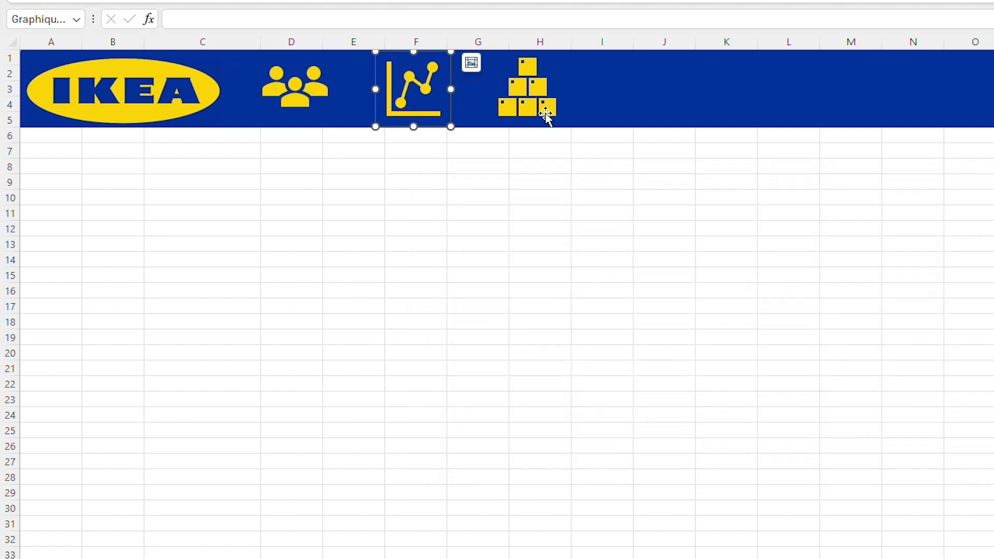
{"action": "right_click", "coordinate": [546, 110]}
{"action": "left_click", "coordinate": [653, 357]}
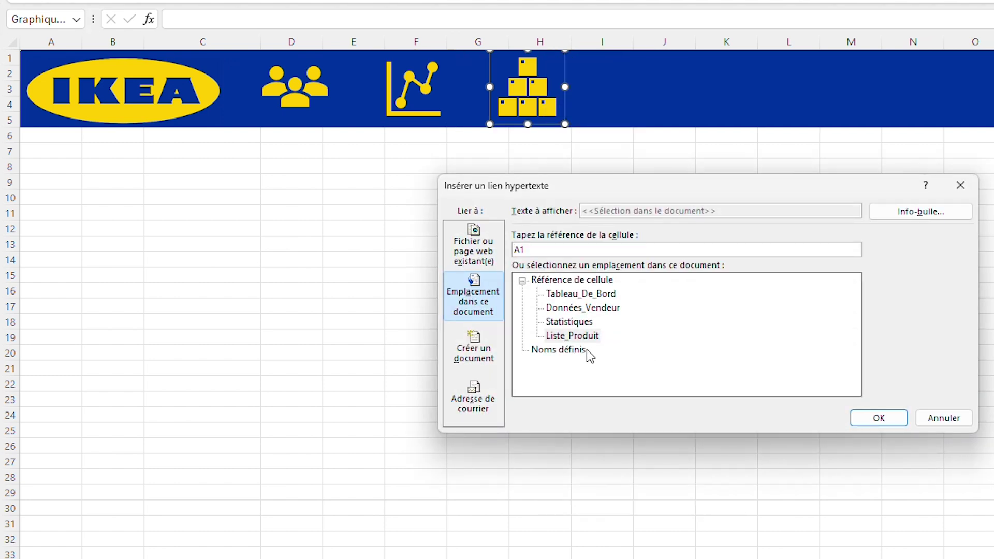
{"action": "left_click", "coordinate": [571, 335]}
{"action": "left_click", "coordinate": [875, 419]}
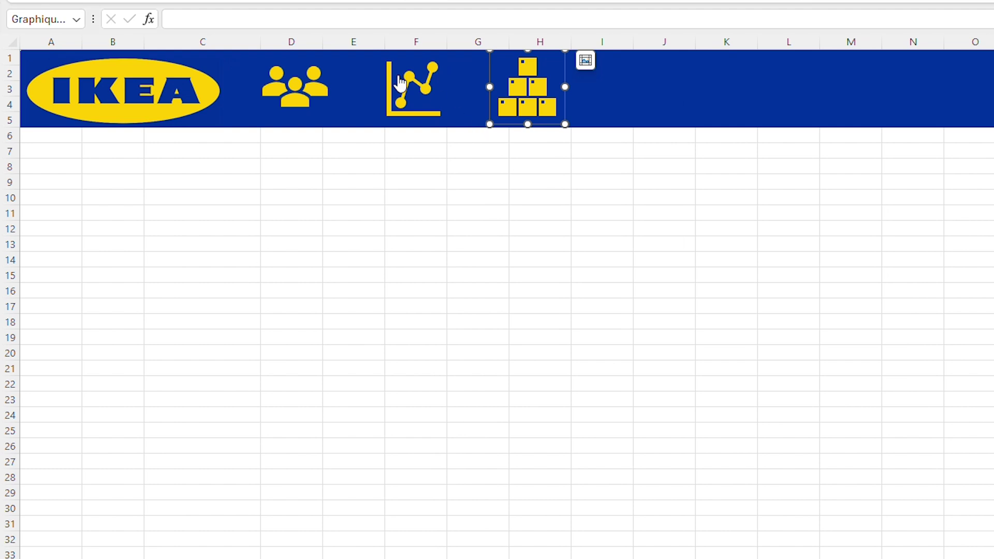
Paste the IKEA logo and three icons into Tableau_De_Bord's banner at A1, then narrow column E
{"action": "right_click", "coordinate": [417, 86]}
{"action": "left_click", "coordinate": [314, 94], "text": "ctrl"}
{"action": "right_click", "coordinate": [305, 88]}
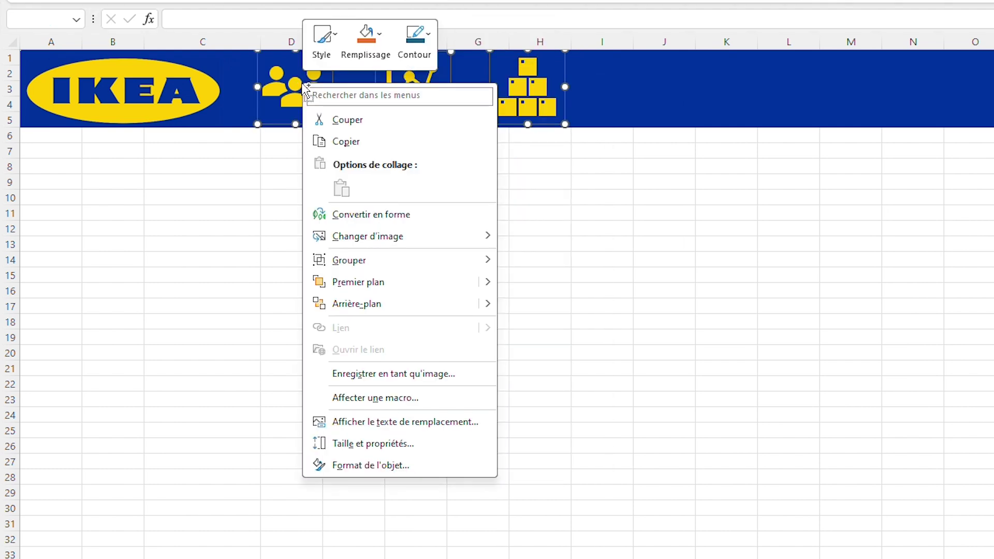
{"action": "left_click", "coordinate": [172, 93], "text": "ctrl"}
{"action": "right_click", "coordinate": [172, 93]}
{"action": "key", "text": "Escape"}
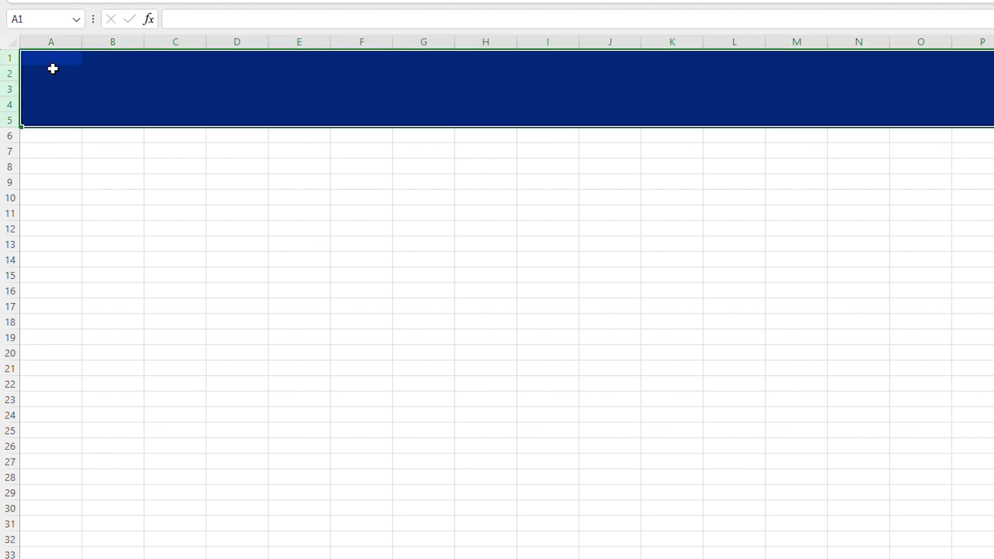
{"action": "left_click", "coordinate": [49, 59]}
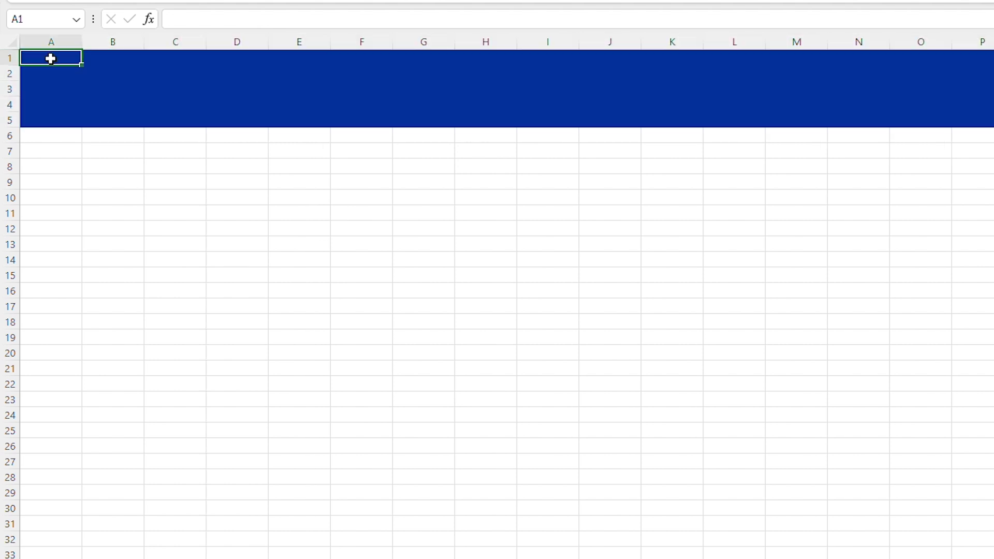
{"action": "key", "text": "ctrl+v"}
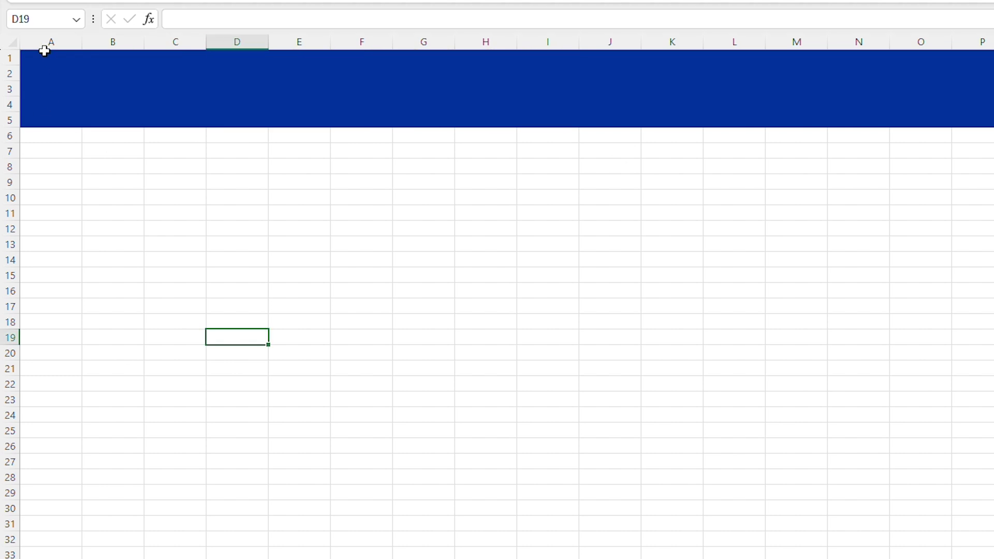
{"action": "left_click", "coordinate": [44, 52]}
{"action": "key", "text": "ctrl+v"}
{"action": "left_click", "coordinate": [141, 254]}
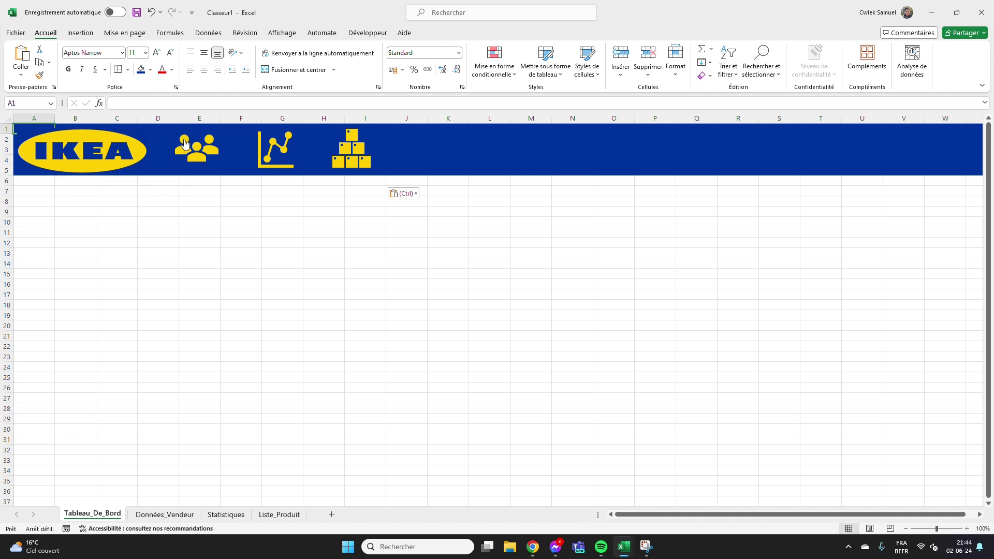
{"action": "mouse_move", "coordinate": [220, 119]}
{"action": "left_mouse_down"}
{"action": "mouse_move", "coordinate": [207, 120]}
{"action": "mouse_move", "coordinate": [230, 120]}
{"action": "left_mouse_up"}
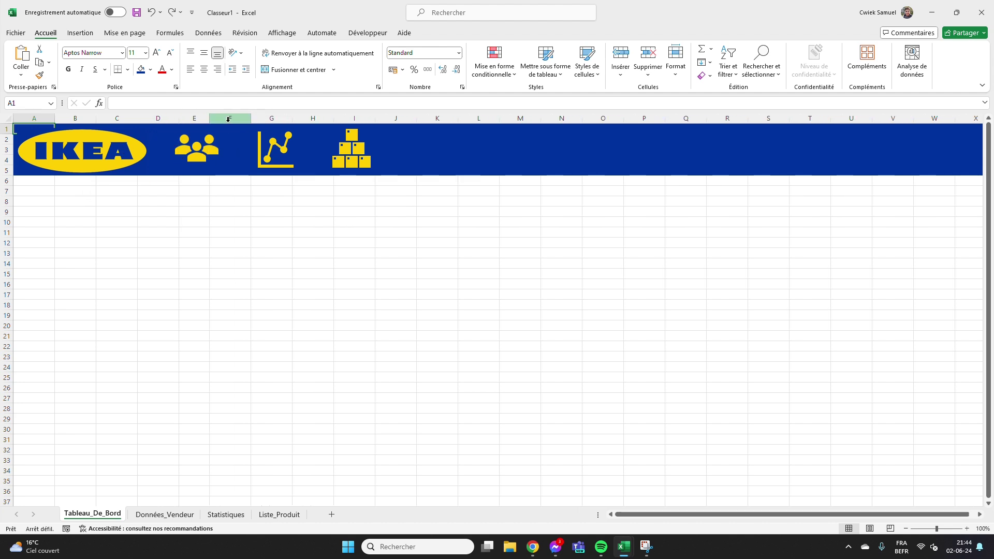
{"action": "left_click", "coordinate": [206, 153]}
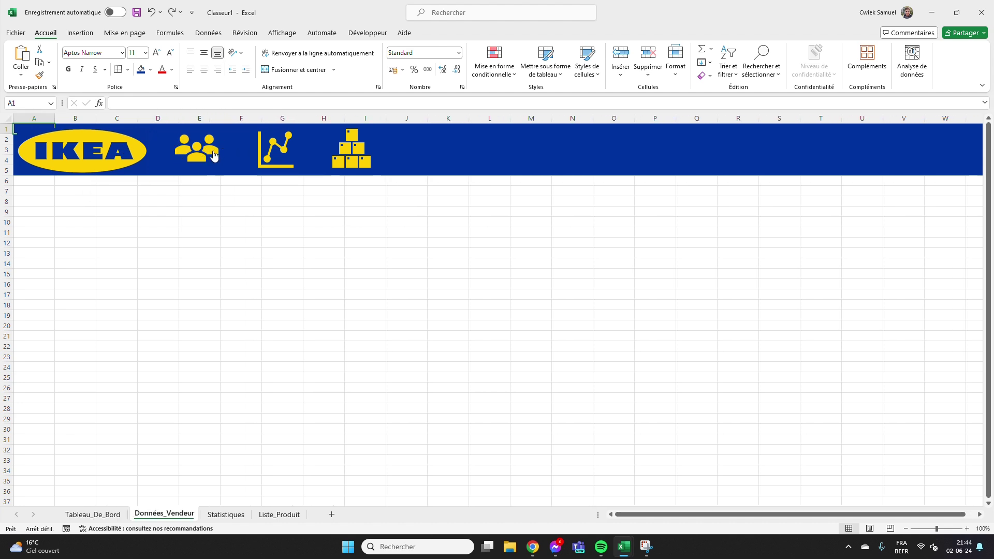
{"action": "left_click", "coordinate": [277, 146]}
{"action": "left_click", "coordinate": [356, 152]}
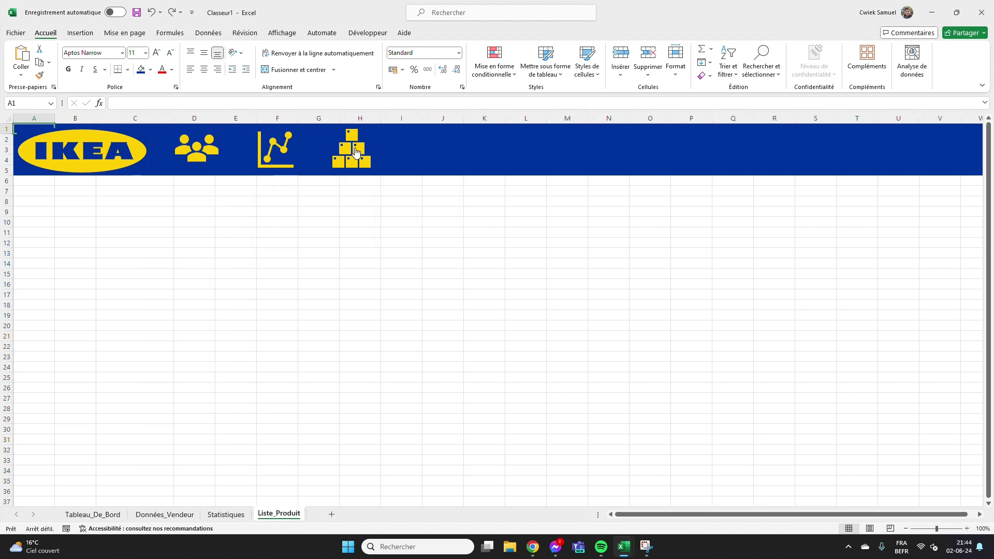
{"action": "left_click", "coordinate": [271, 149]}
{"action": "left_click", "coordinate": [195, 158]}
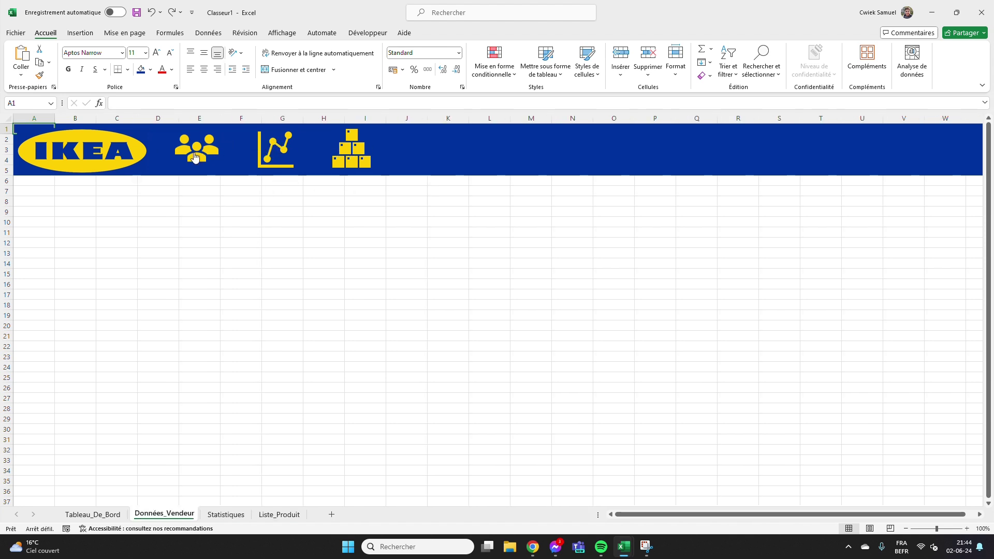
{"action": "left_click", "coordinate": [108, 157]}
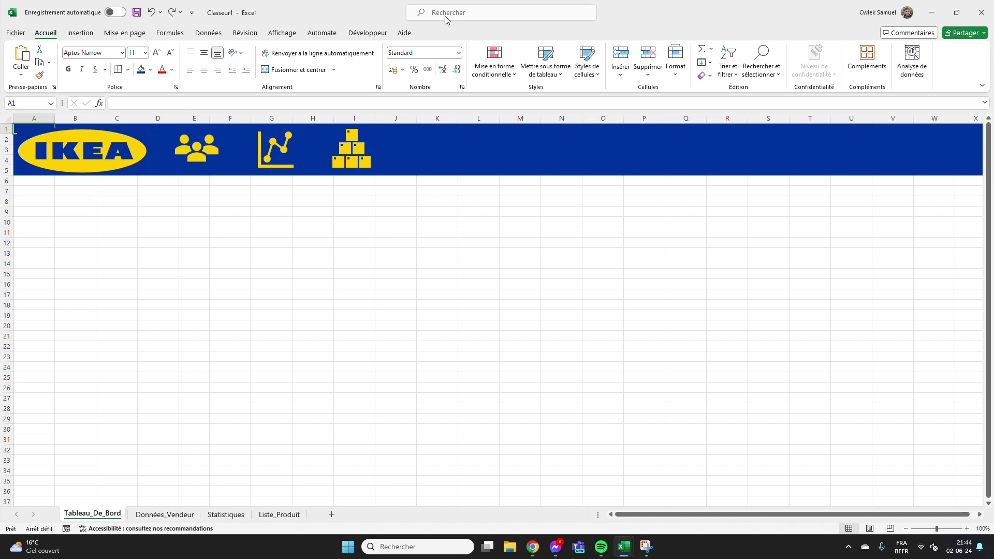
Untick Quadrillage on Tableau_De_Bord, Données_Vendeur, Statistiques and Liste_Produit in turn
{"action": "left_click", "coordinate": [478, 212]}
{"action": "left_click", "coordinate": [282, 32]}
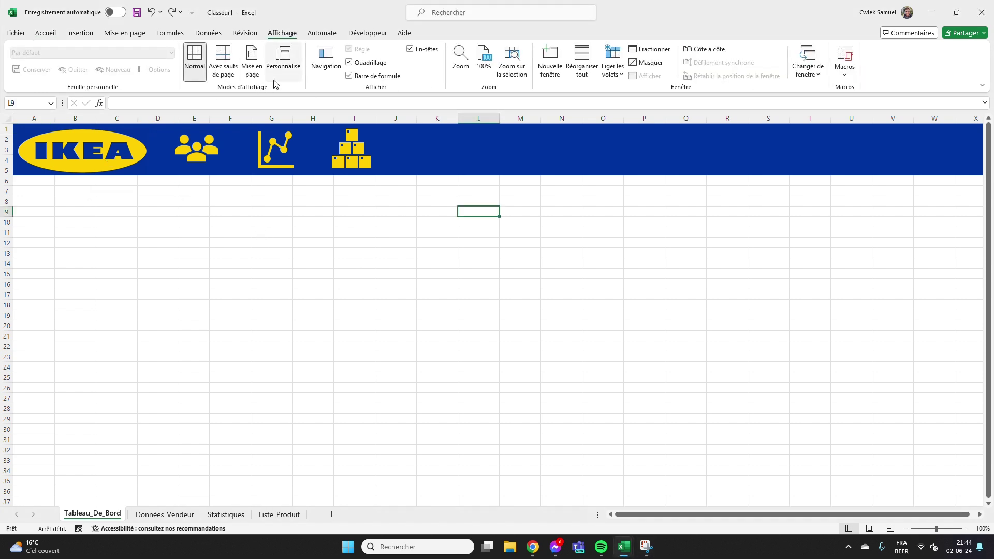
{"action": "left_click", "coordinate": [368, 63]}
{"action": "left_click", "coordinate": [164, 514]}
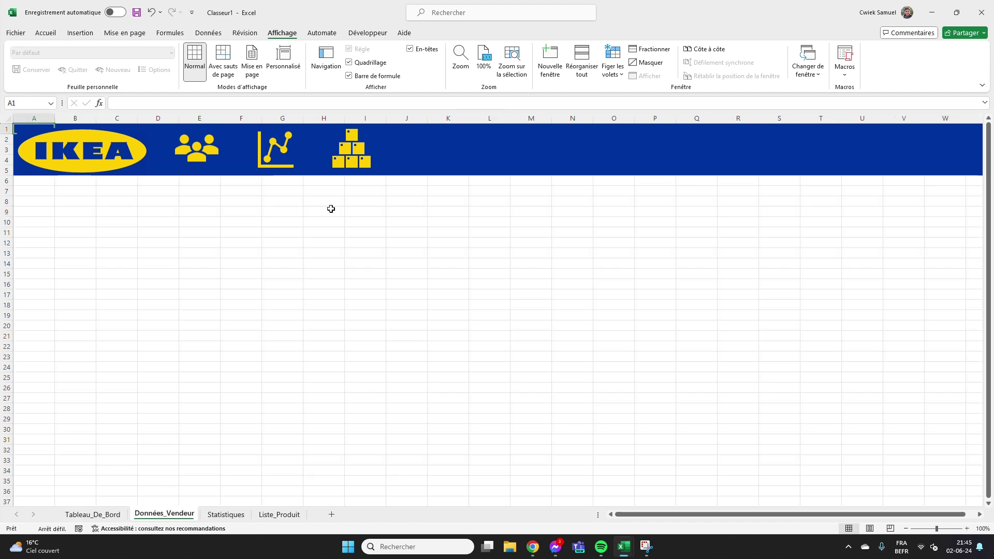
{"action": "left_click", "coordinate": [370, 66]}
{"action": "left_click", "coordinate": [228, 515]}
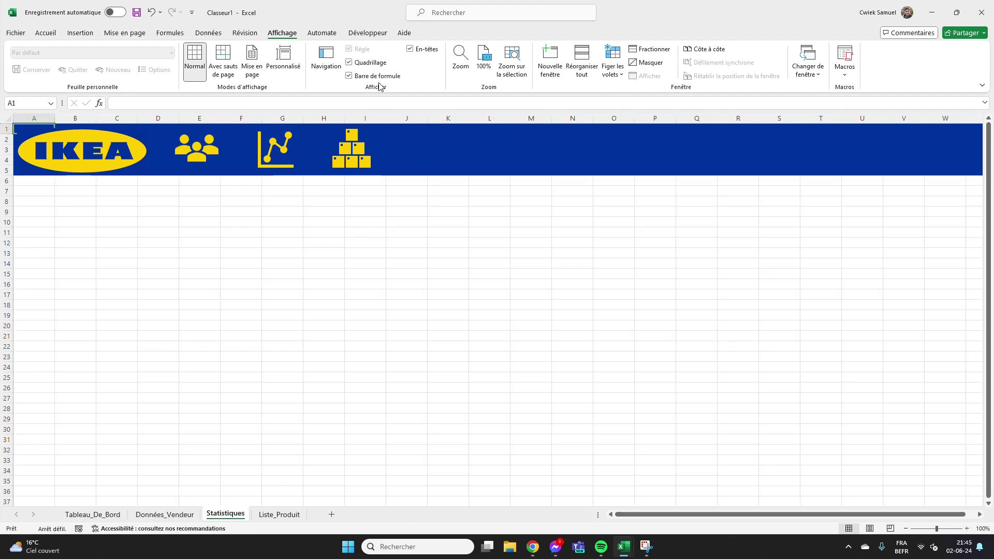
{"action": "left_click", "coordinate": [381, 67]}
{"action": "left_click", "coordinate": [282, 515]}
{"action": "left_click", "coordinate": [381, 66]}
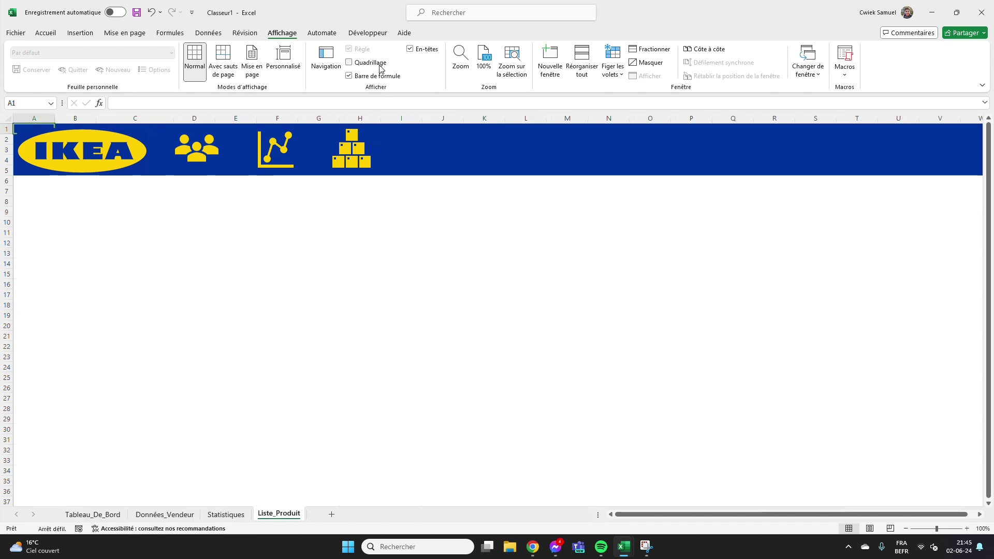
{"action": "left_click", "coordinate": [373, 63]}
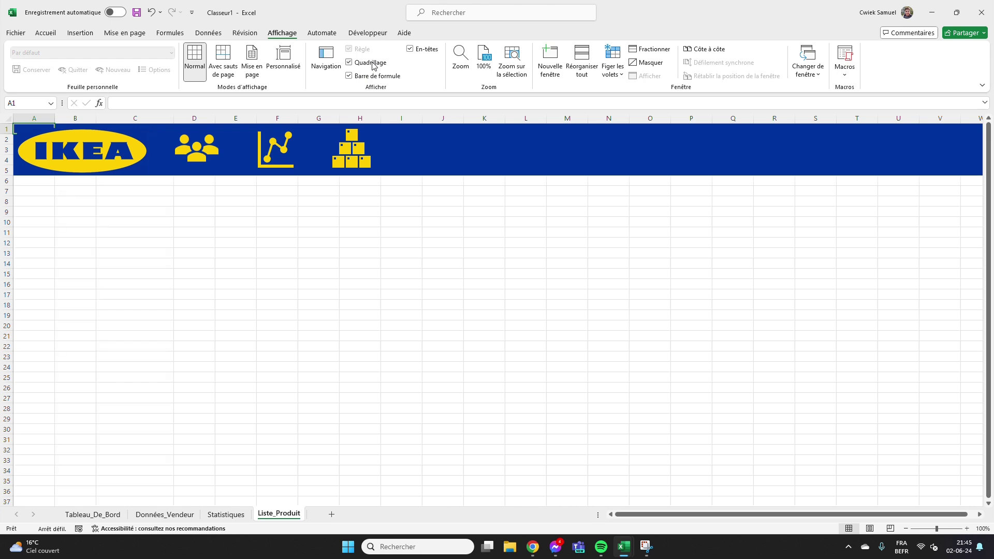
{"action": "left_click", "coordinate": [373, 62]}
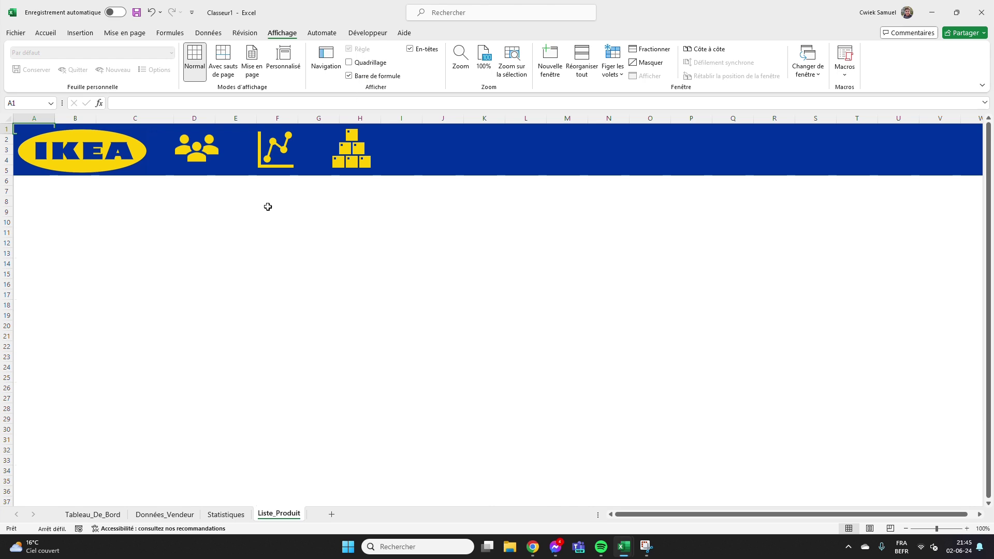
{"action": "left_click", "coordinate": [153, 282]}
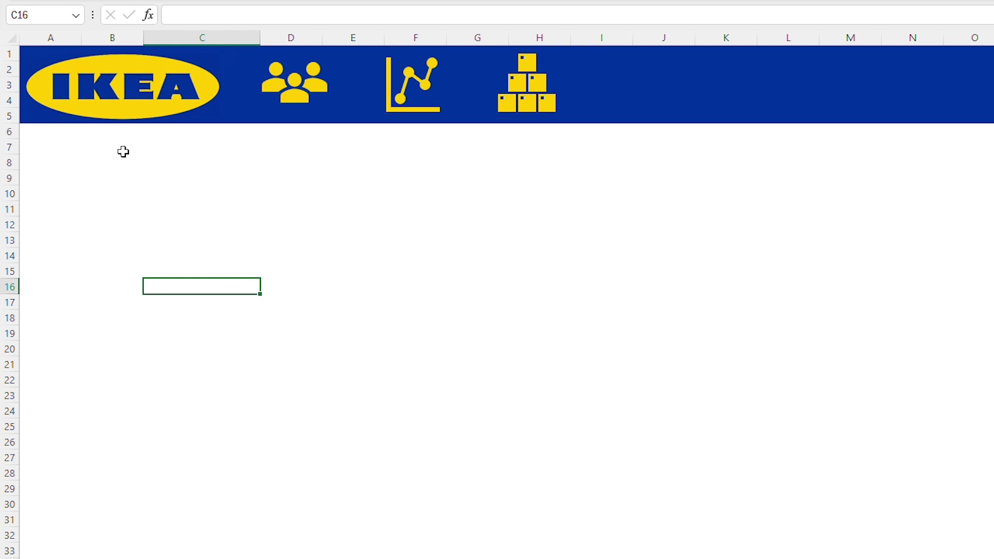
Type Produit in B7 with Armoire, Bureau, Chaise, Lit, Tapis and Vaisselle below it
{"action": "left_click", "coordinate": [116, 144]}
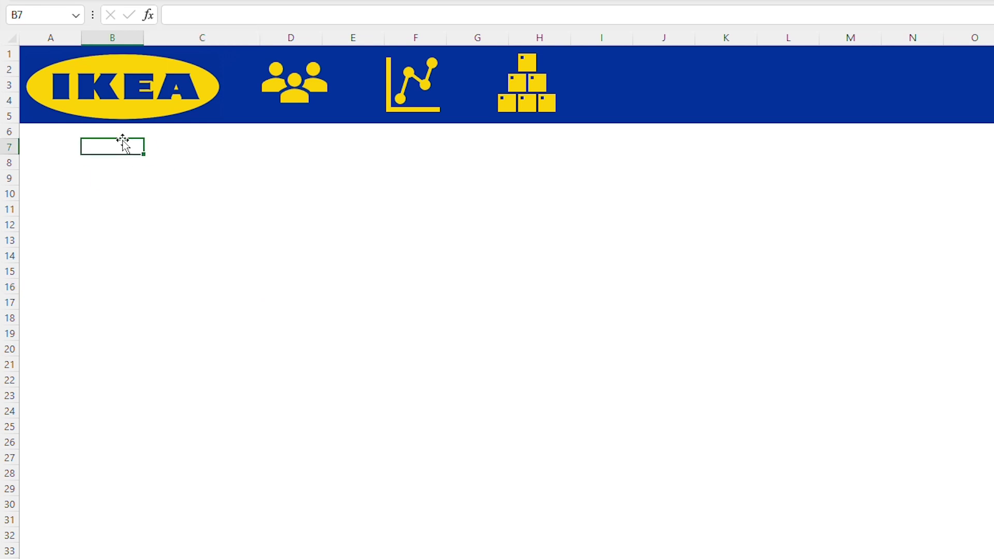
{"action": "type", "text": "Produit"}
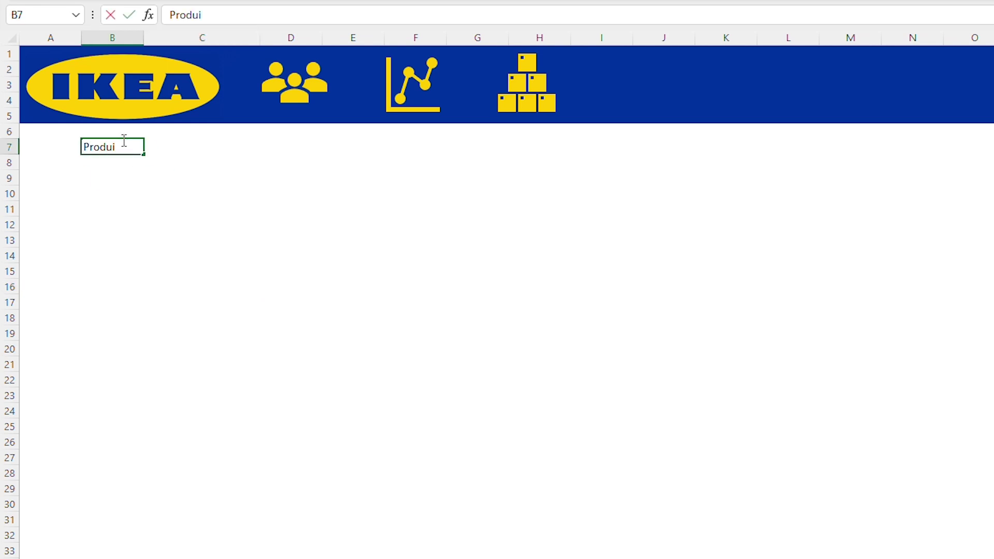
{"action": "key", "text": "Return"}
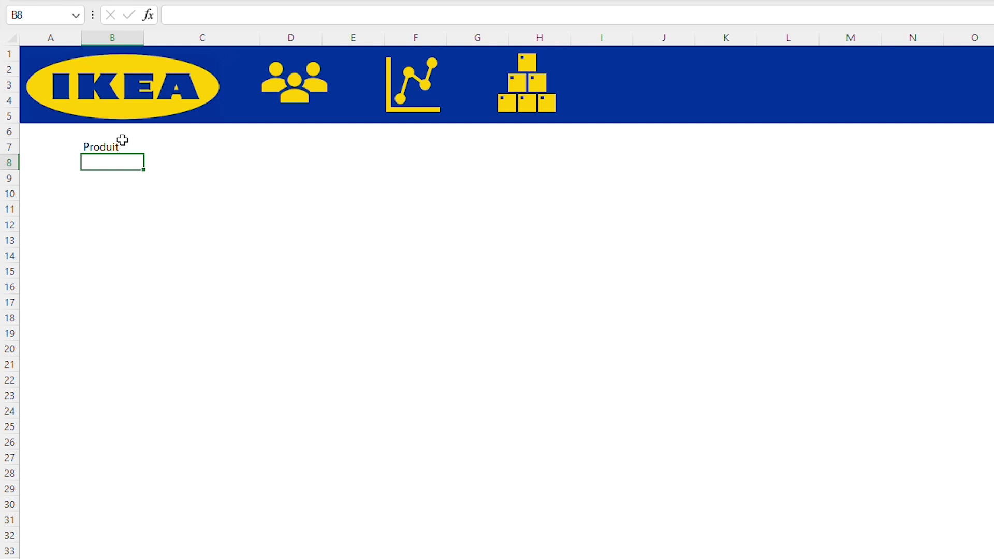
{"action": "type", "text": "Armoire"}
{"action": "key", "text": "Return"}
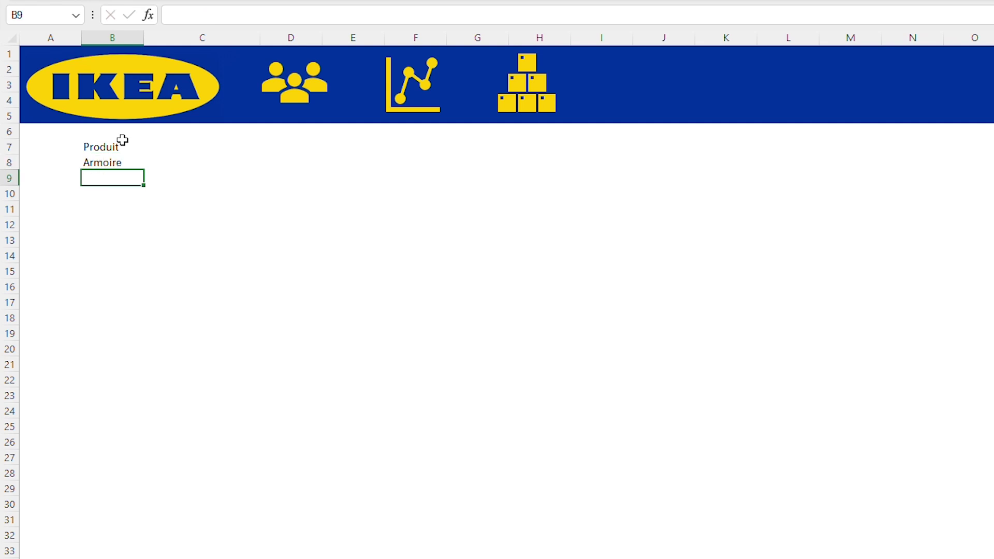
{"action": "type", "text": "Bureau"}
{"action": "key", "text": "Return"}
{"action": "type", "text": "Chaise"}
{"action": "key", "text": "Return"}
{"action": "type", "text": "it"}
{"action": "key", "text": "Return"}
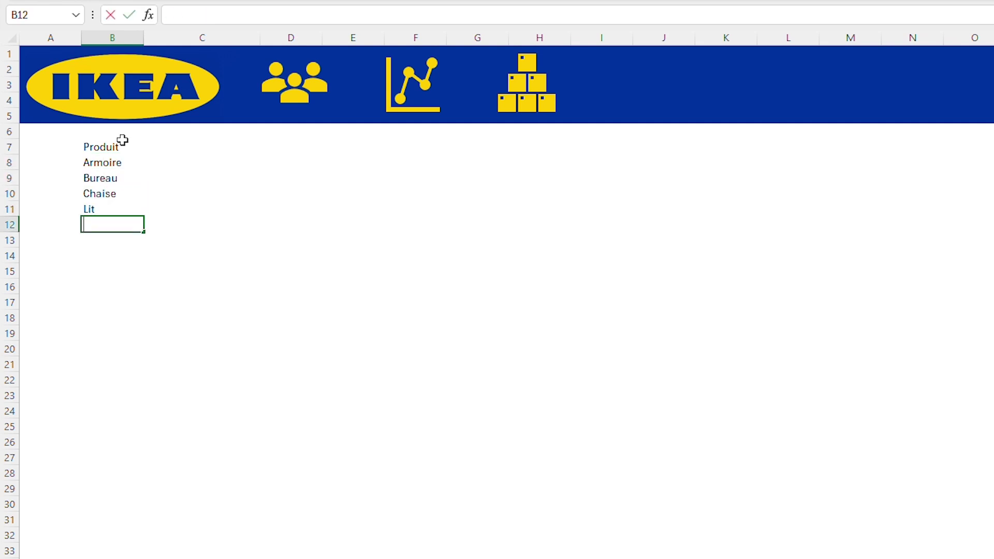
{"action": "type", "text": "Tapis"}
{"action": "key", "text": "Return"}
{"action": "type", "text": "Vaisselle"}
{"action": "left_click", "coordinate": [128, 184]}
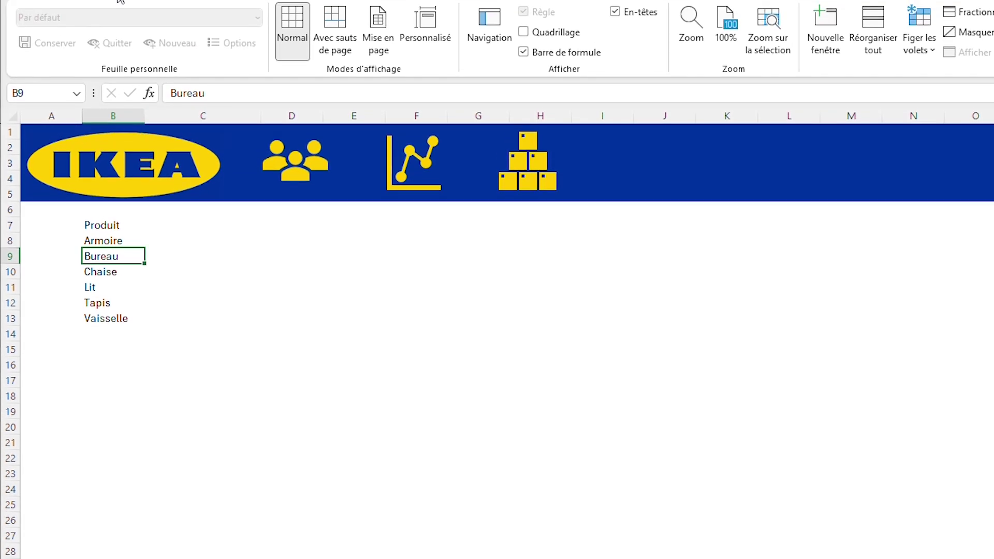
{"action": "left_click", "coordinate": [121, 49]}
Turn B7:B13 into a table with a header row and the filter button switched off
{"action": "left_click", "coordinate": [168, 86]}
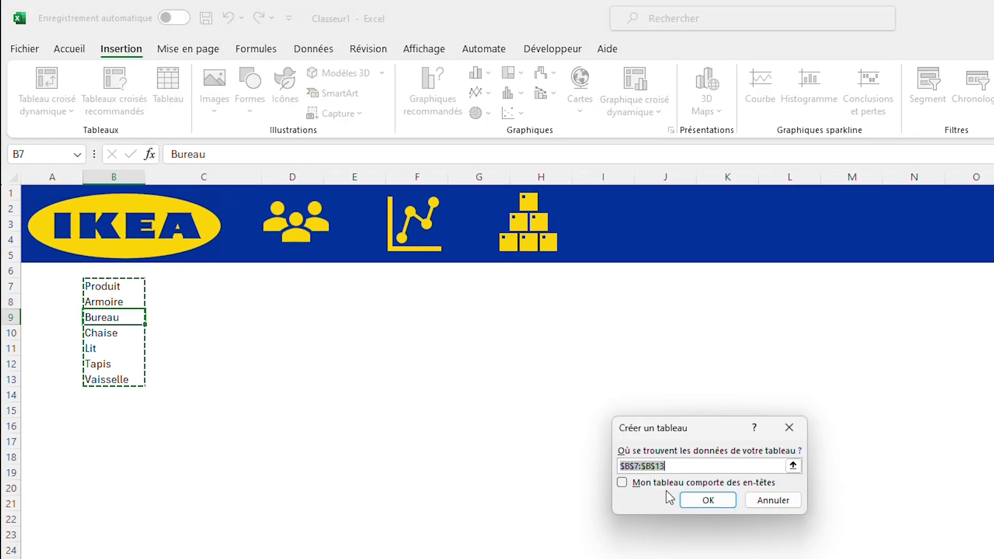
{"action": "left_click", "coordinate": [665, 482]}
{"action": "left_click", "coordinate": [705, 500]}
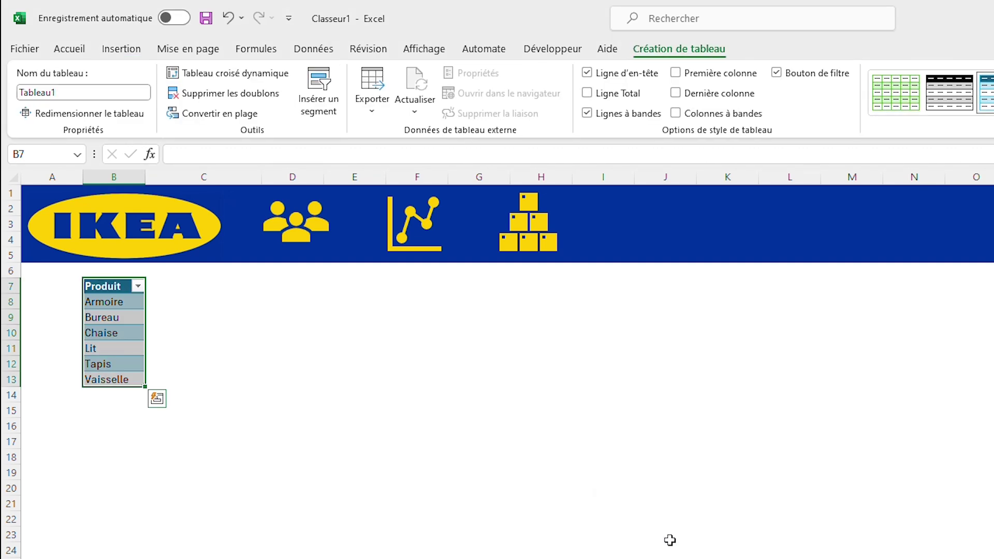
{"action": "left_click", "coordinate": [813, 77]}
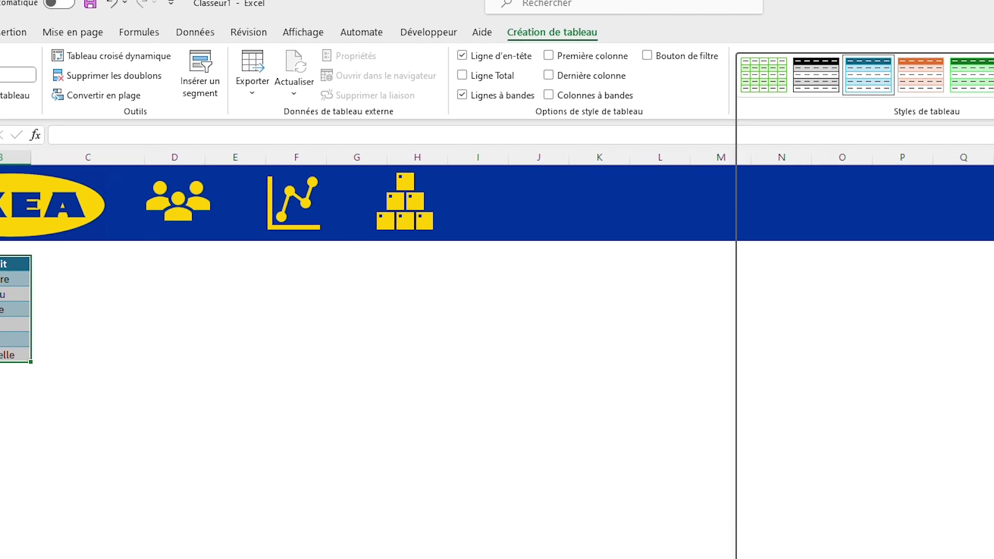
{"action": "left_click", "coordinate": [915, 72]}
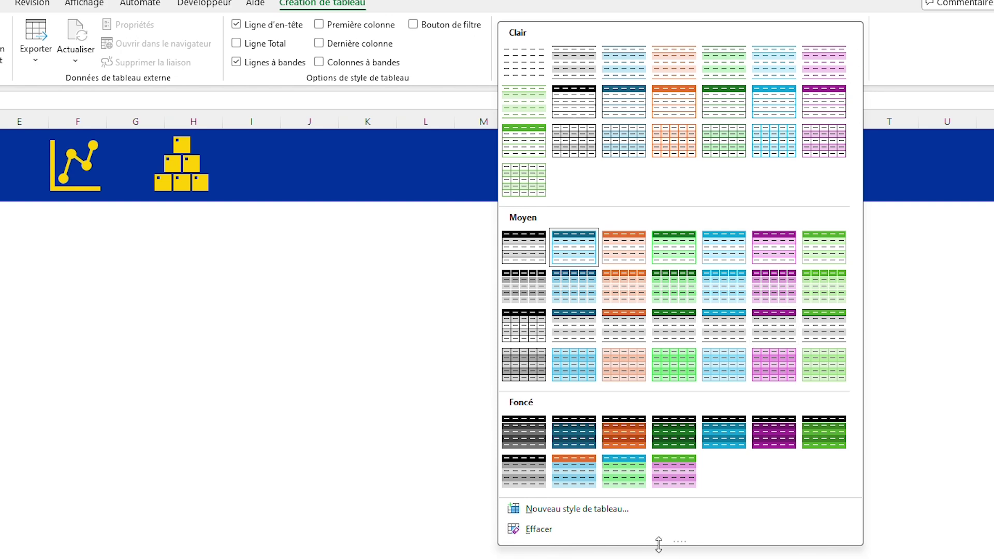
Create a table style named Ikea whose header row has white bold text on #0033A0 fill
{"action": "left_click", "coordinate": [577, 508]}
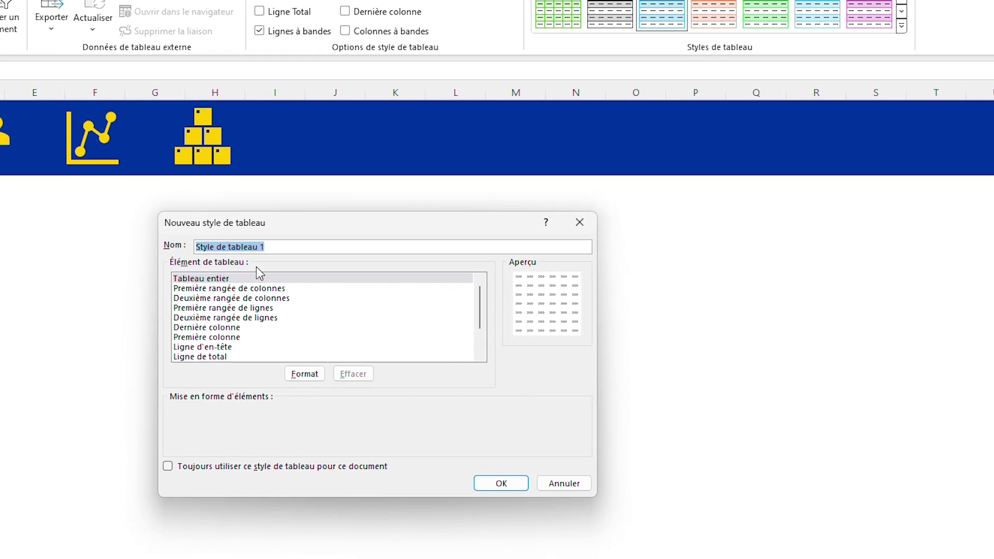
{"action": "type", "text": "Ikea"}
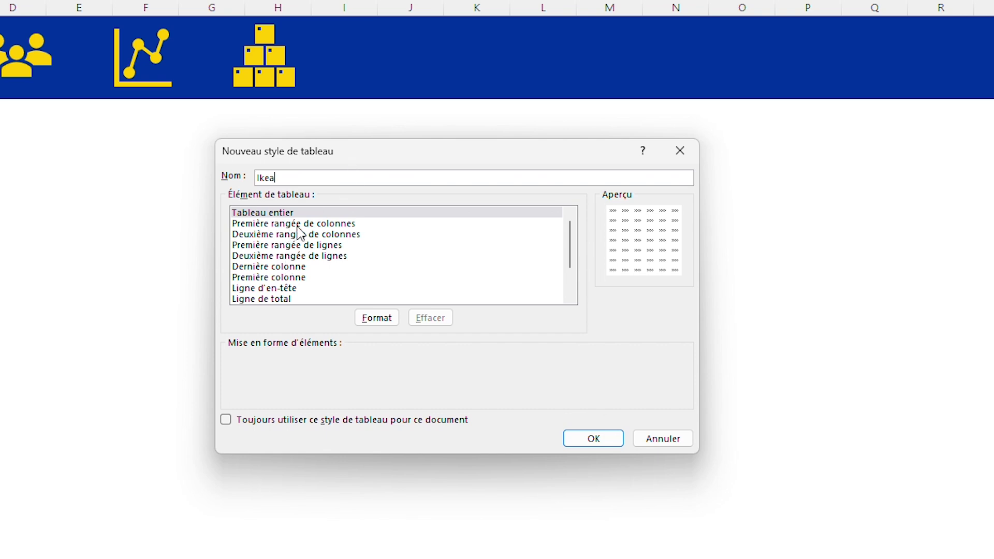
{"action": "left_click", "coordinate": [289, 289]}
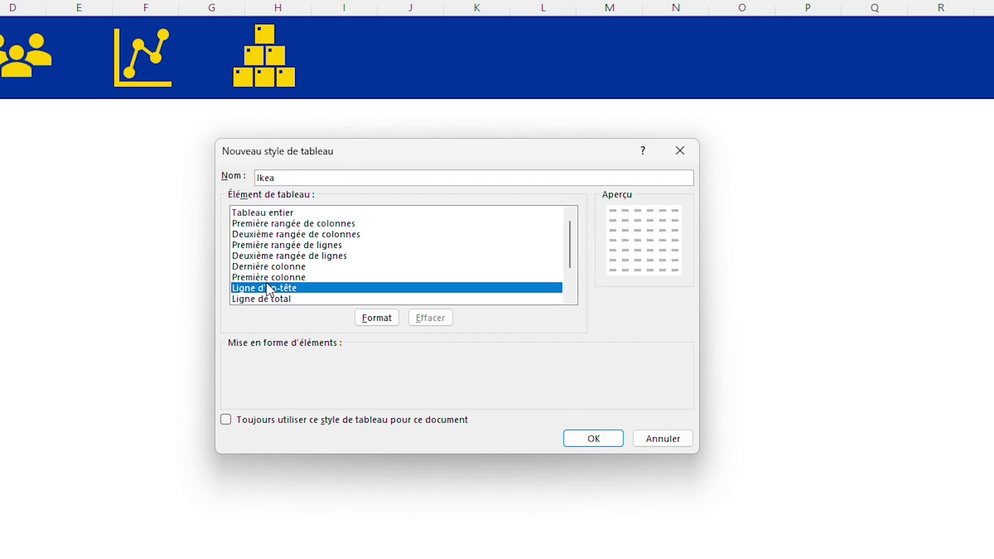
{"action": "left_click", "coordinate": [382, 324]}
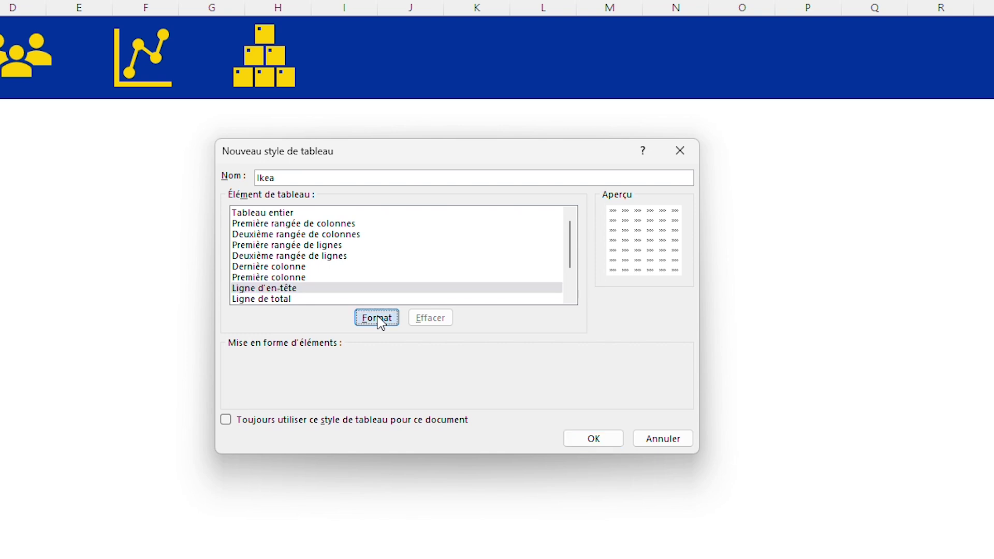
{"action": "left_click", "coordinate": [524, 253]}
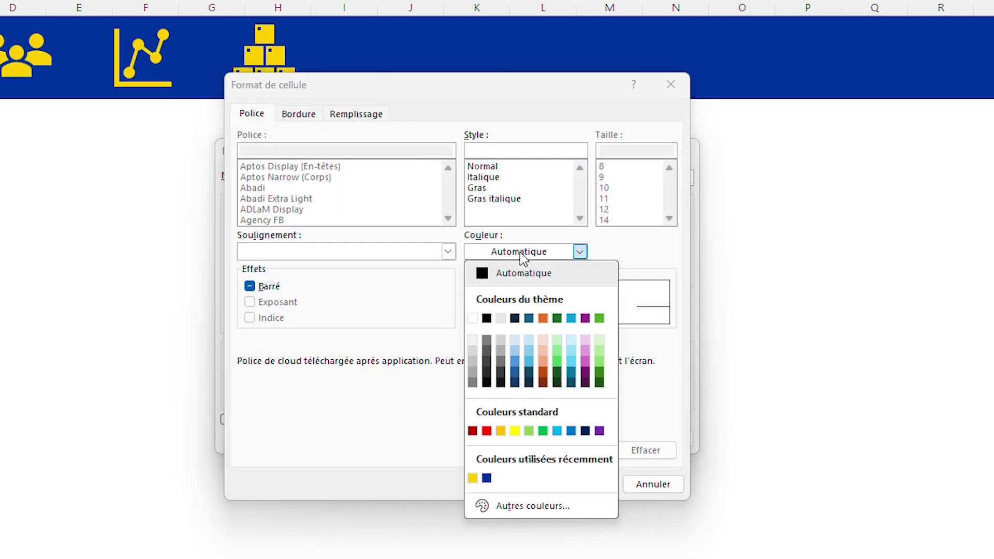
{"action": "left_click", "coordinate": [472, 318]}
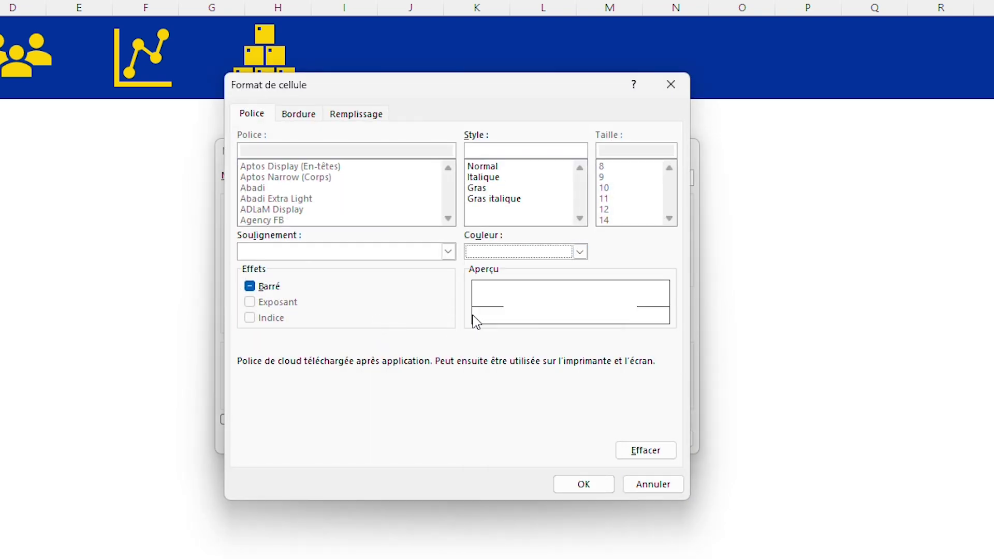
{"action": "left_click", "coordinate": [485, 193]}
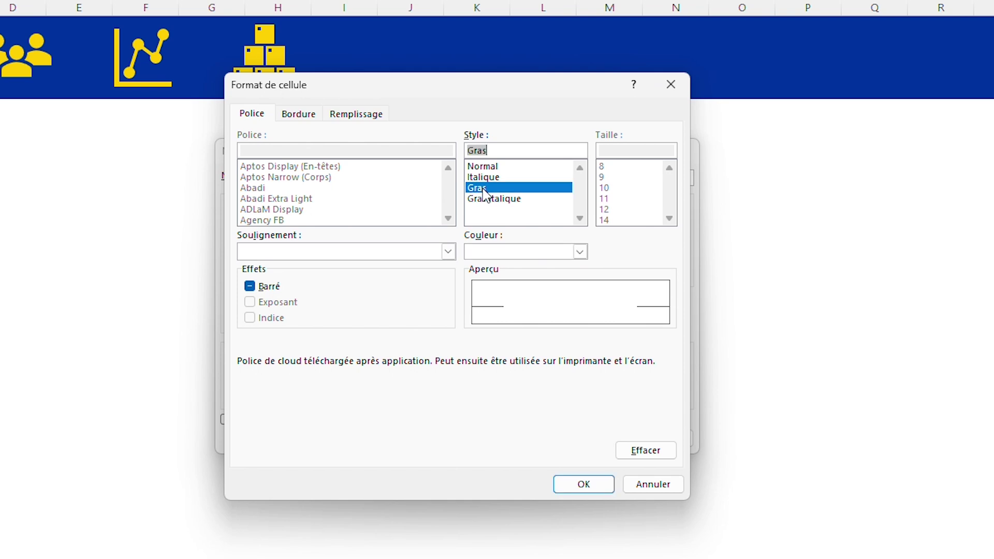
{"action": "left_click", "coordinate": [339, 115]}
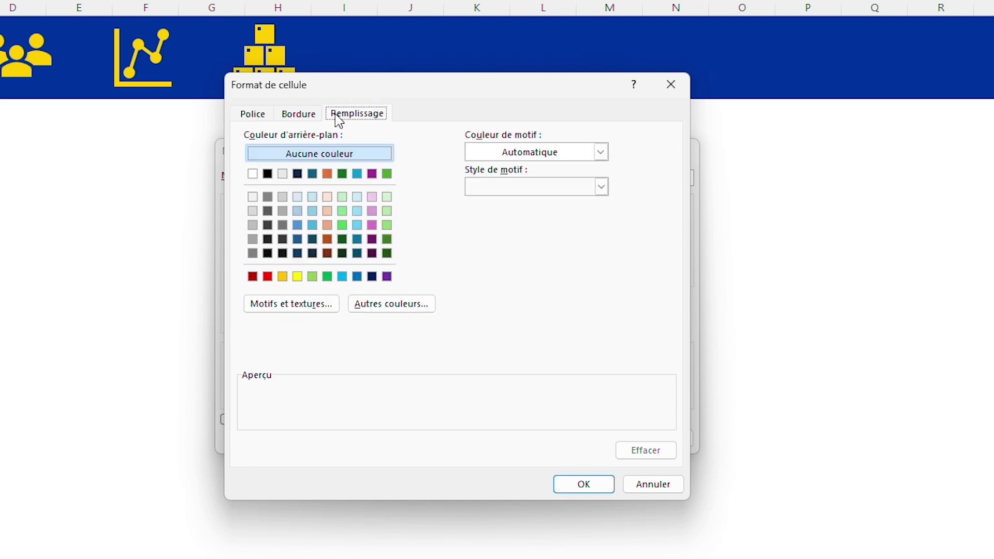
{"action": "left_click", "coordinate": [412, 305]}
{"action": "left_click", "coordinate": [420, 181]}
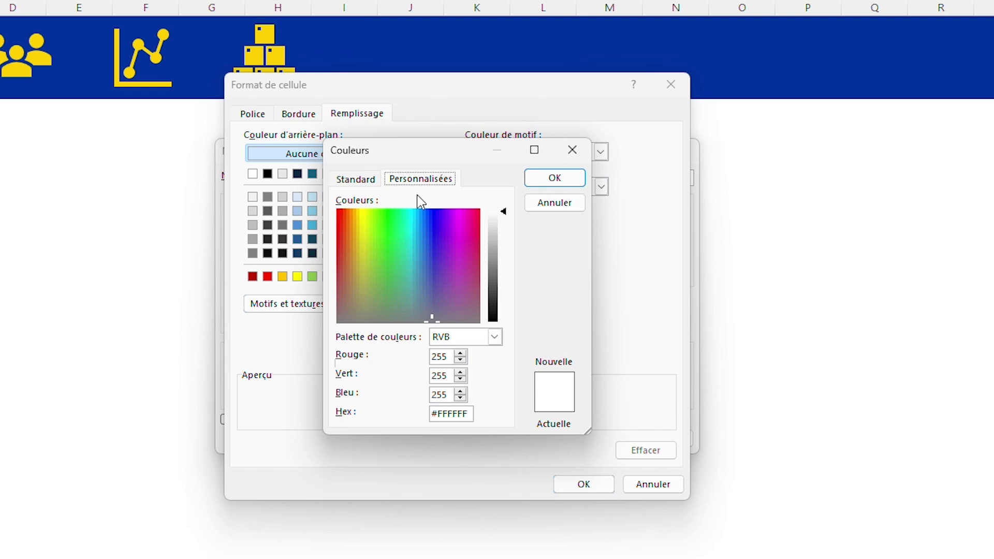
{"action": "triple_click", "coordinate": [451, 415]}
{"action": "type", "text": "#0033A0"}
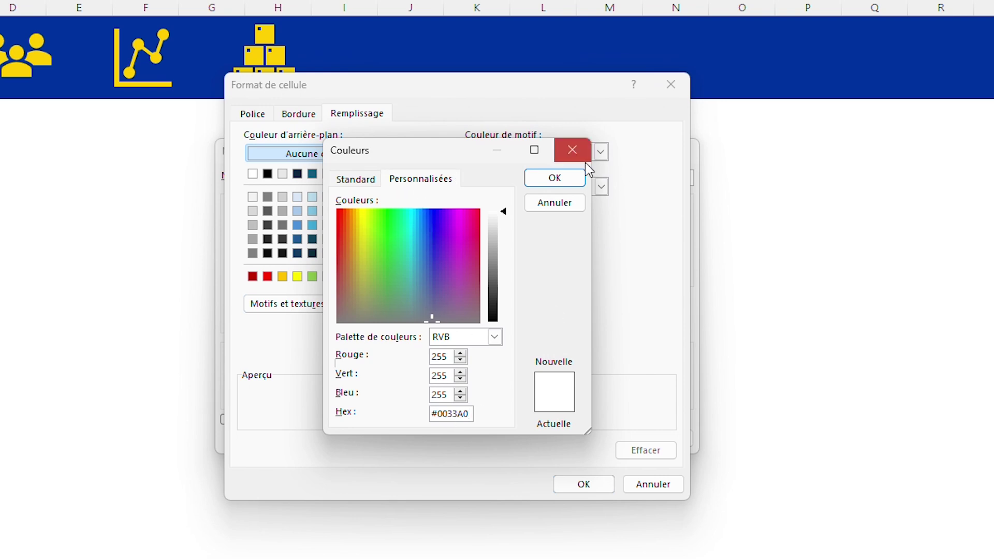
{"action": "left_click", "coordinate": [555, 178]}
{"action": "left_click", "coordinate": [588, 483]}
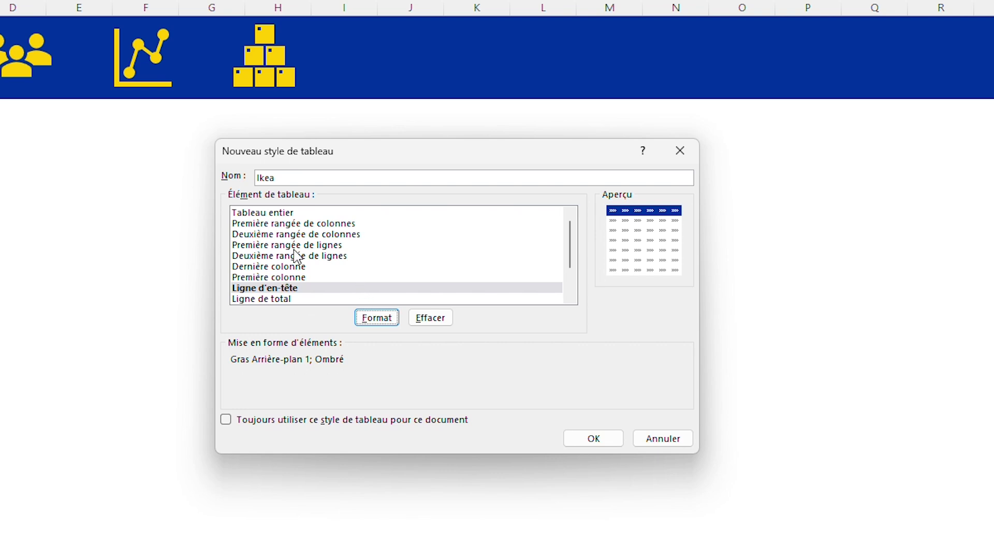
Give the Ikea style's second row stripe a light blue #B7CDFF fill and save it
{"action": "left_click", "coordinate": [296, 256]}
{"action": "left_click", "coordinate": [389, 324]}
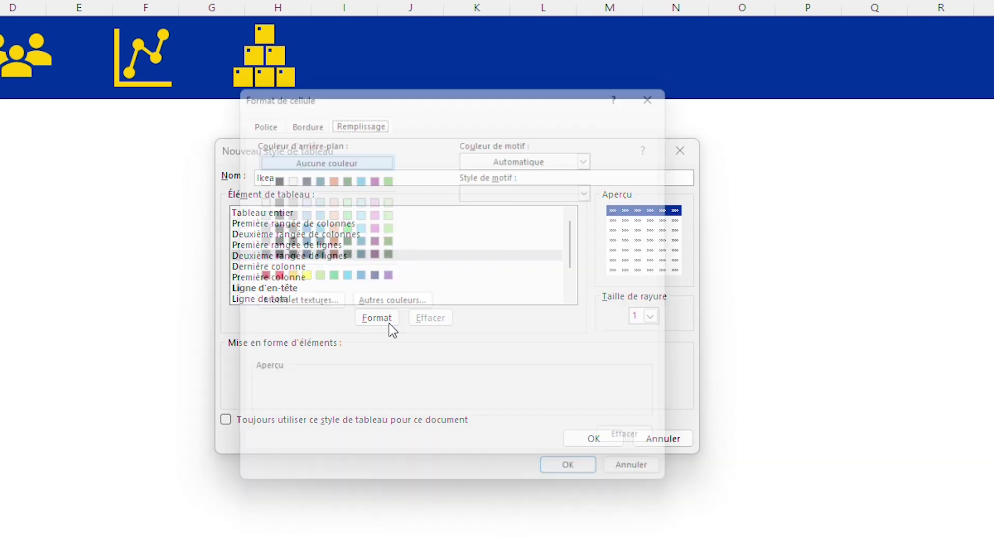
{"action": "left_click", "coordinate": [383, 308]}
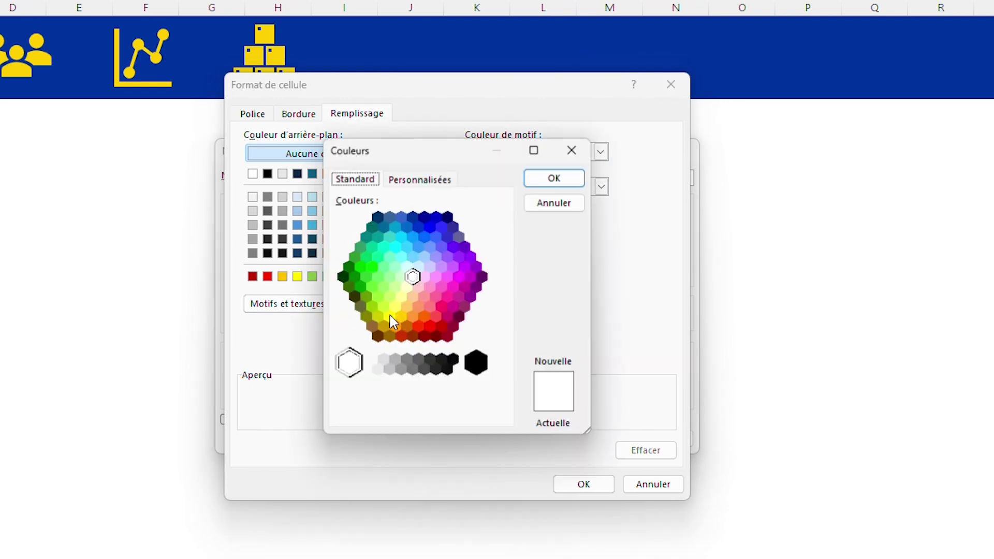
{"action": "left_click", "coordinate": [420, 179]}
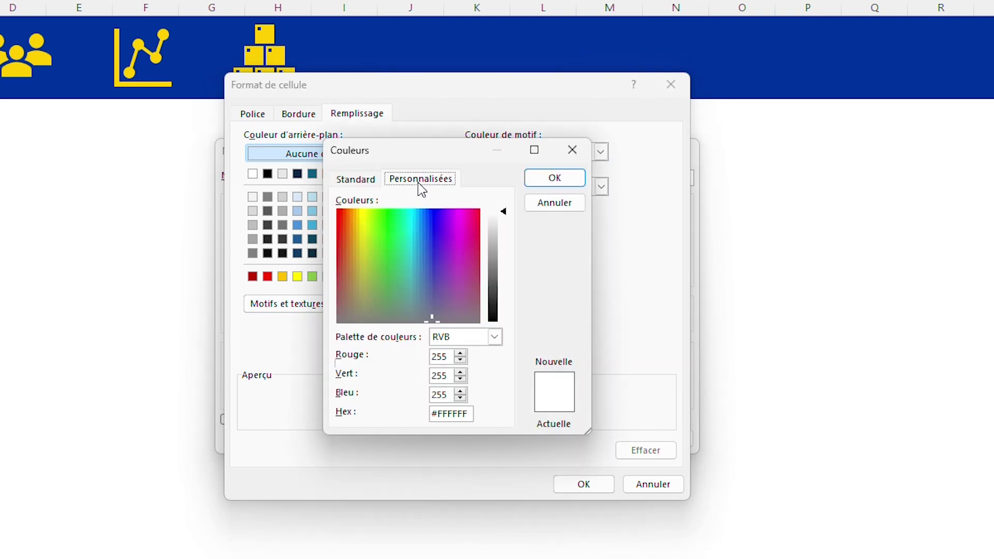
{"action": "left_click", "coordinate": [455, 414]}
{"action": "key", "text": "ctrl+a"}
{"action": "type", "text": "#0033A0"}
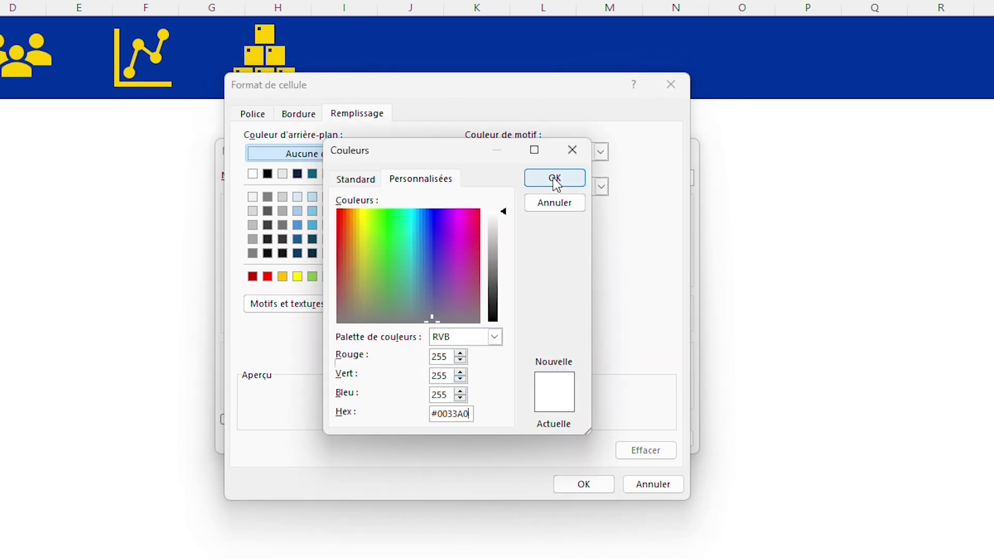
{"action": "left_click", "coordinate": [554, 177]}
{"action": "left_click", "coordinate": [393, 310]}
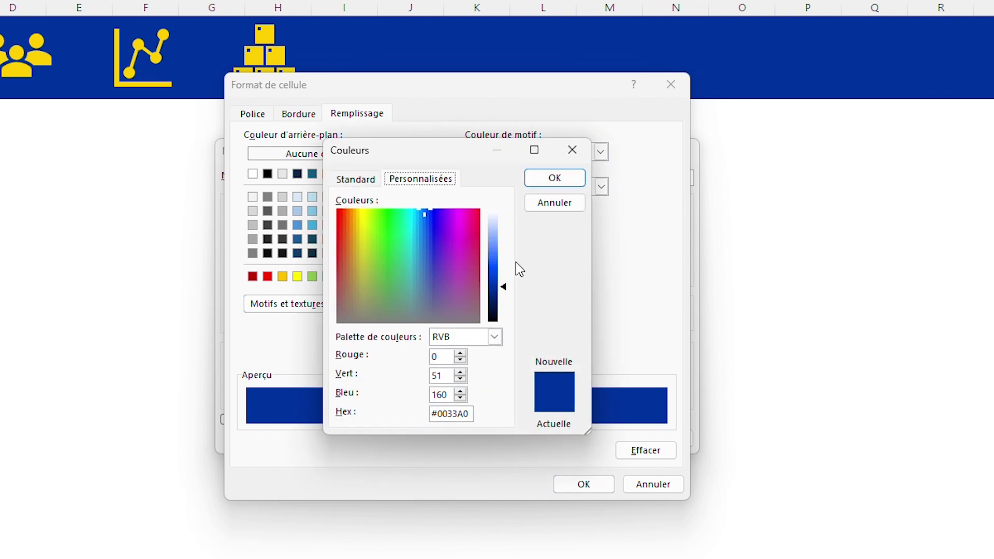
{"action": "left_click_drag", "start_coordinate": [500, 271], "coordinate": [506, 236]}
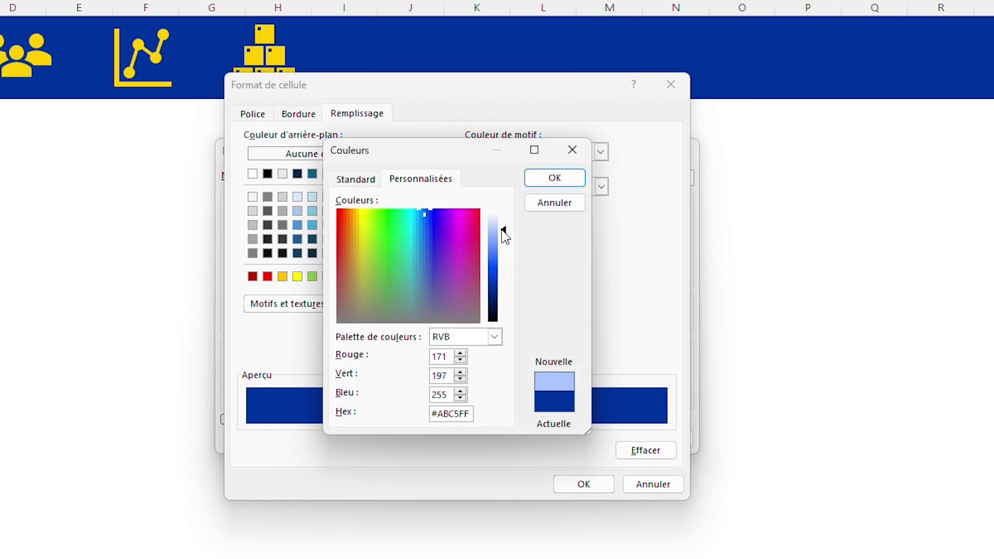
{"action": "left_click", "coordinate": [555, 179]}
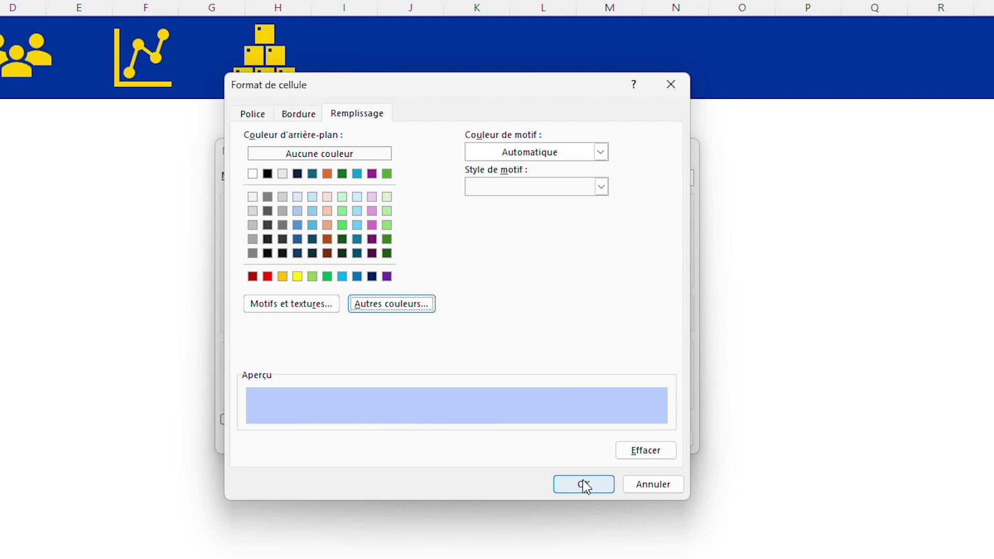
{"action": "left_click", "coordinate": [587, 486]}
{"action": "left_click", "coordinate": [596, 436]}
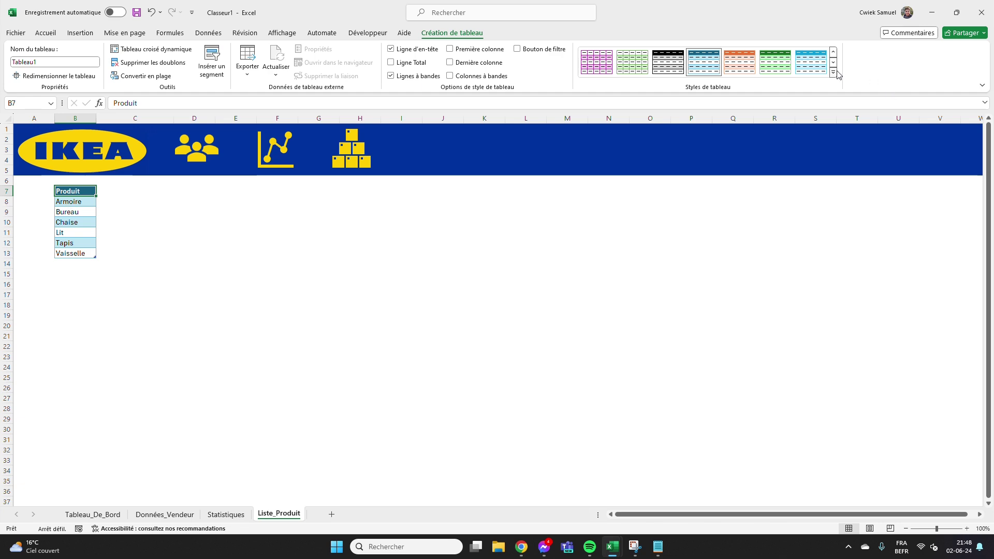
Apply the custom Ikea style to the Produit table
{"action": "left_click", "coordinate": [833, 72]}
{"action": "left_click", "coordinate": [600, 76]}
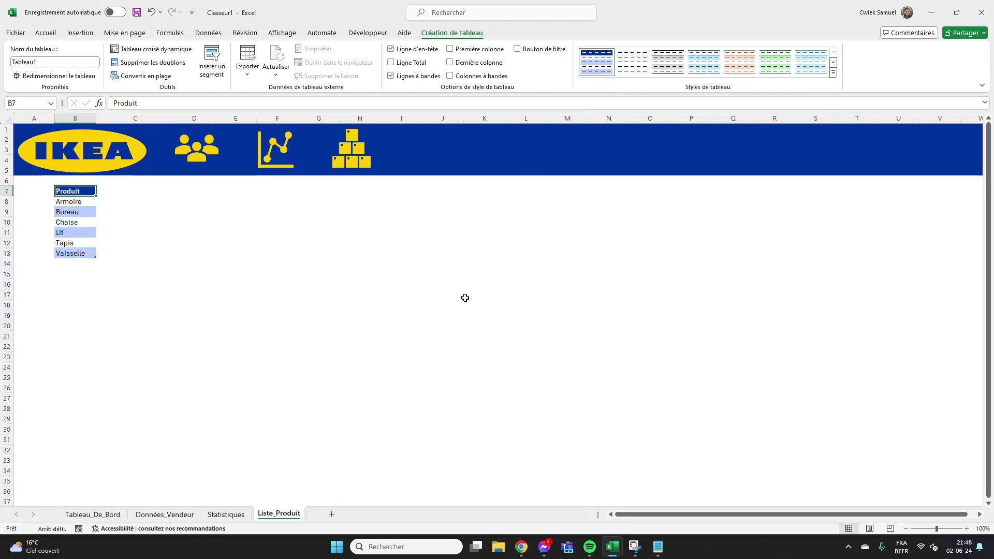
{"action": "left_click", "coordinate": [194, 211]}
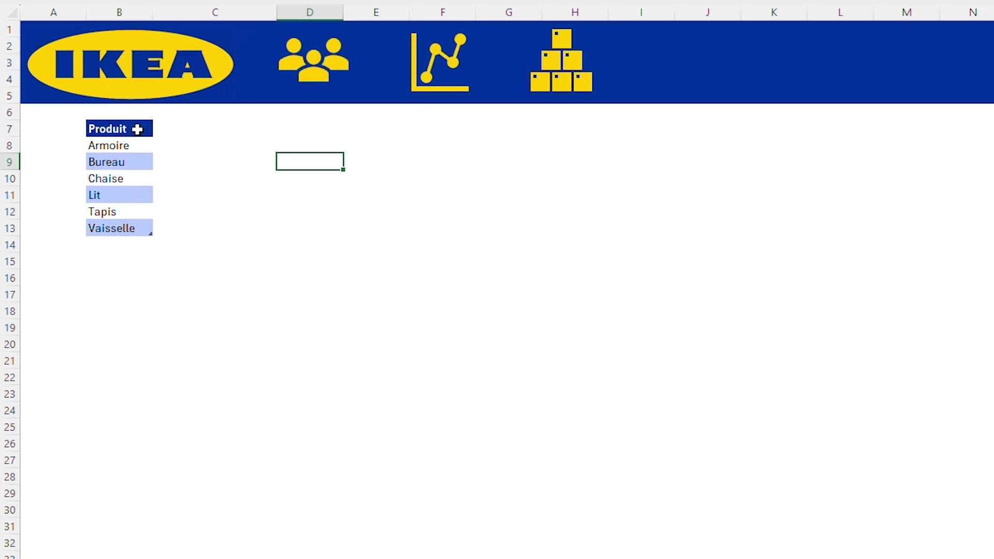
{"action": "left_click_drag", "start_coordinate": [137, 128], "coordinate": [132, 228]}
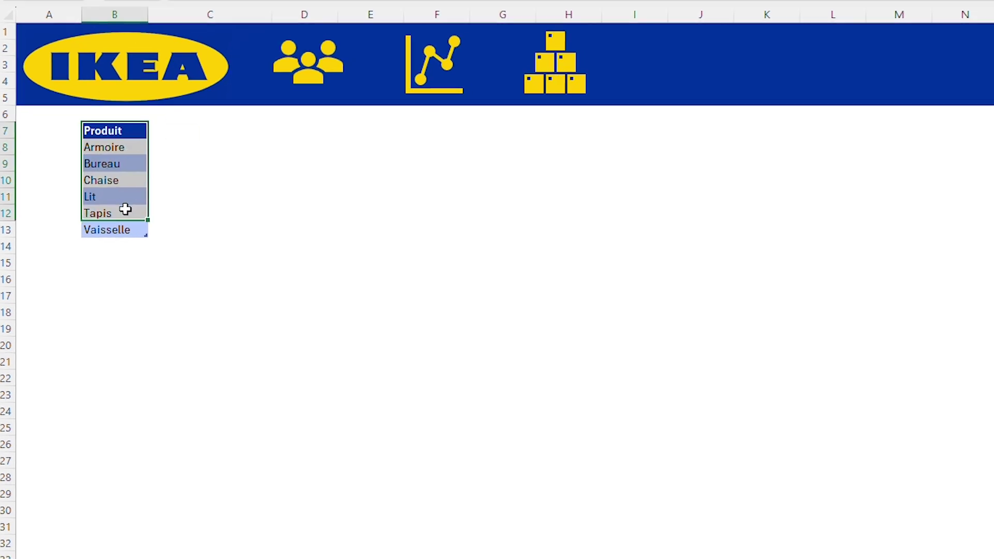
Modify the Ikea style so the whole table gets dark blue outline and inner borders
{"action": "left_click", "coordinate": [312, 39]}
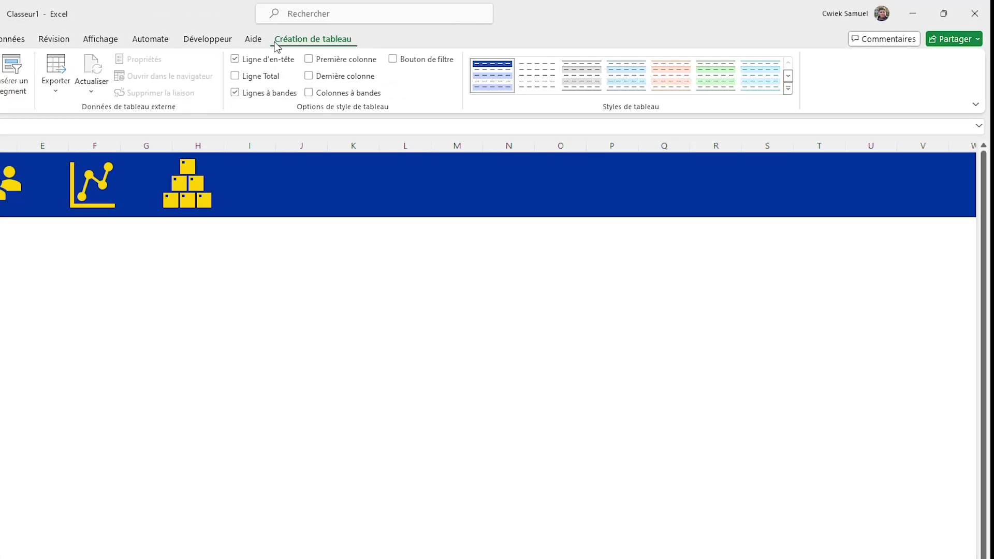
{"action": "right_click", "coordinate": [492, 82]}
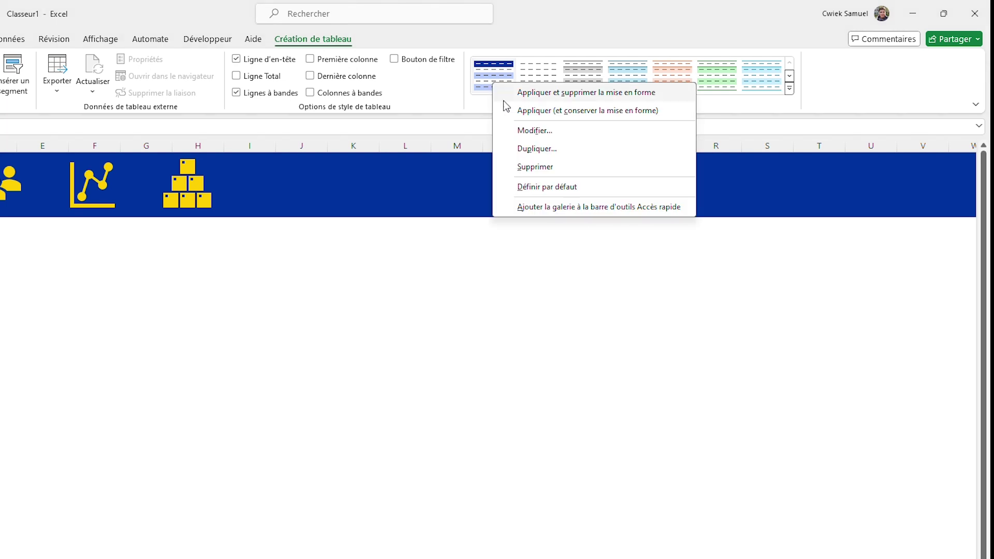
{"action": "left_click", "coordinate": [515, 127]}
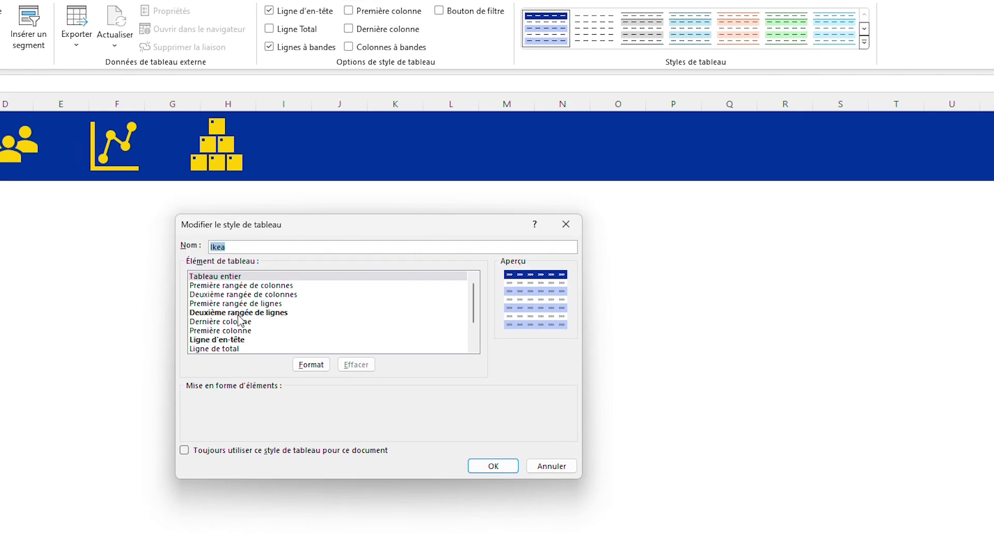
{"action": "left_click", "coordinate": [207, 306]}
{"action": "left_click", "coordinate": [374, 323]}
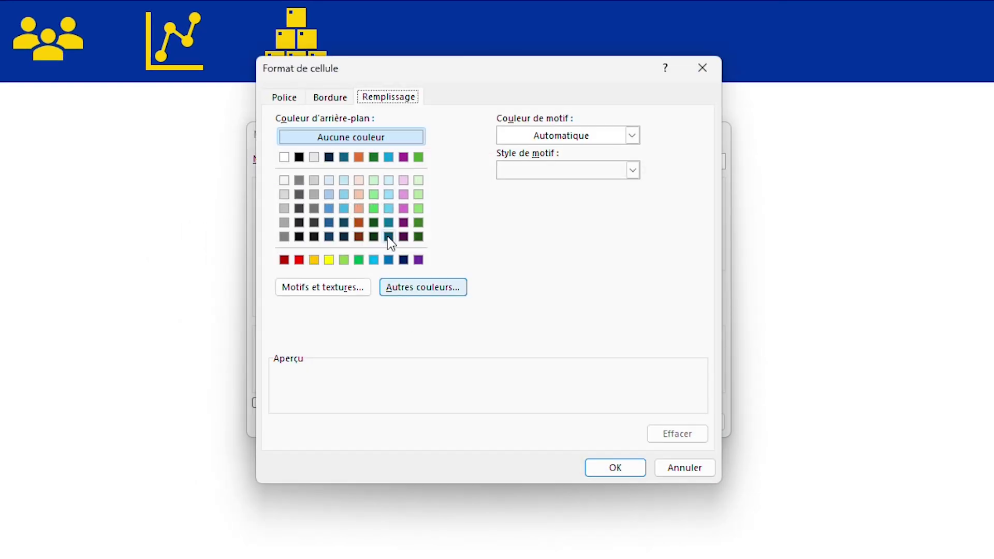
{"action": "left_click", "coordinate": [329, 96]}
{"action": "left_click", "coordinate": [340, 269]}
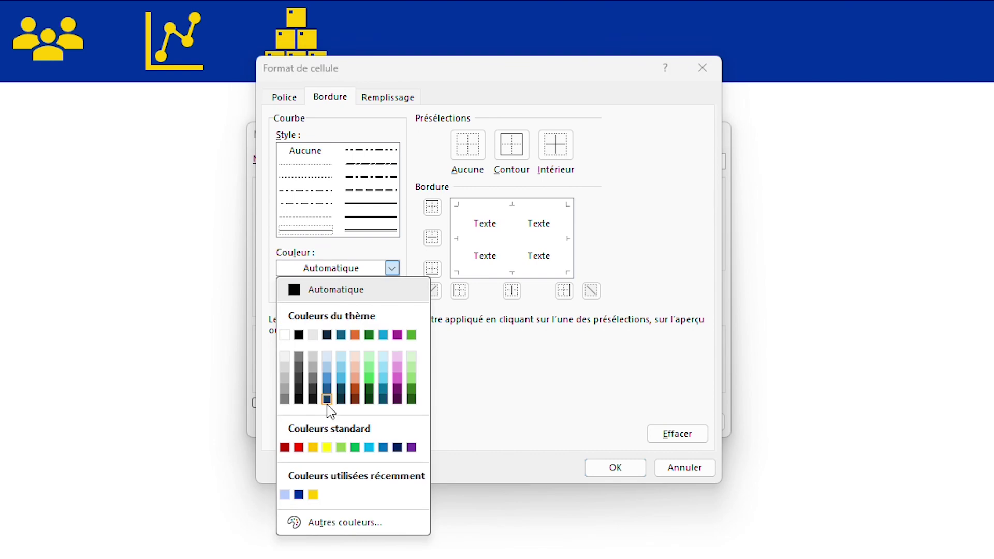
{"action": "left_click", "coordinate": [301, 496]}
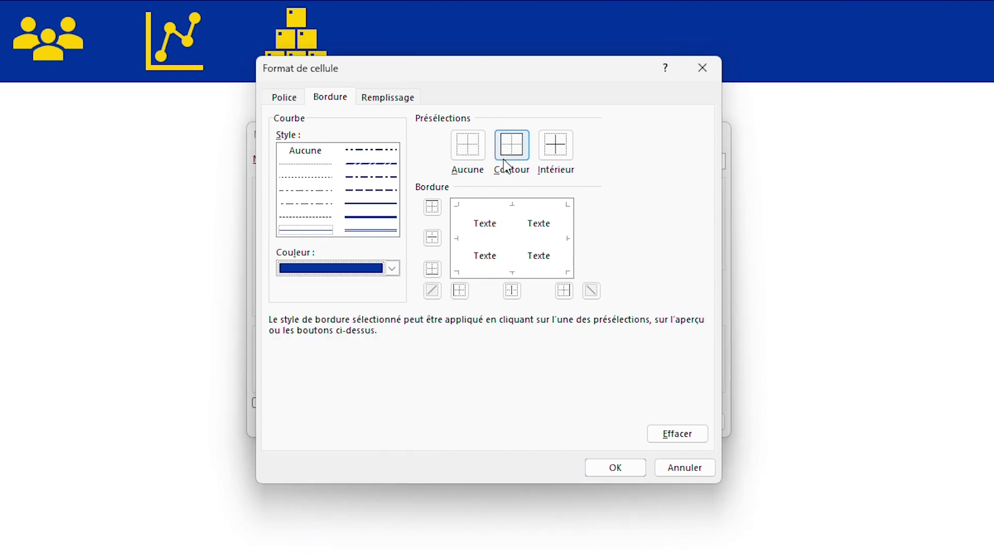
{"action": "left_click", "coordinate": [512, 145]}
{"action": "left_click", "coordinate": [554, 145]}
{"action": "left_click", "coordinate": [615, 467]}
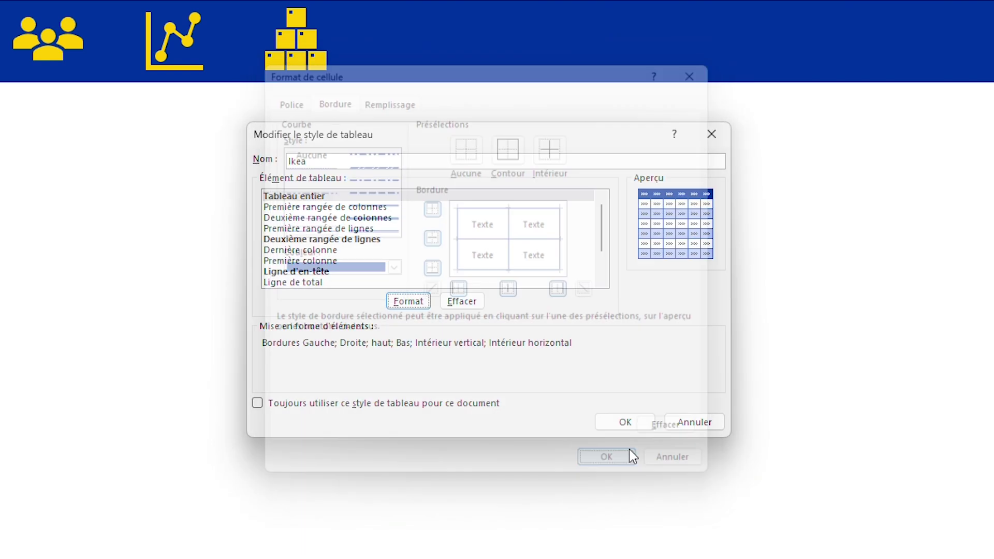
{"action": "left_click", "coordinate": [632, 422]}
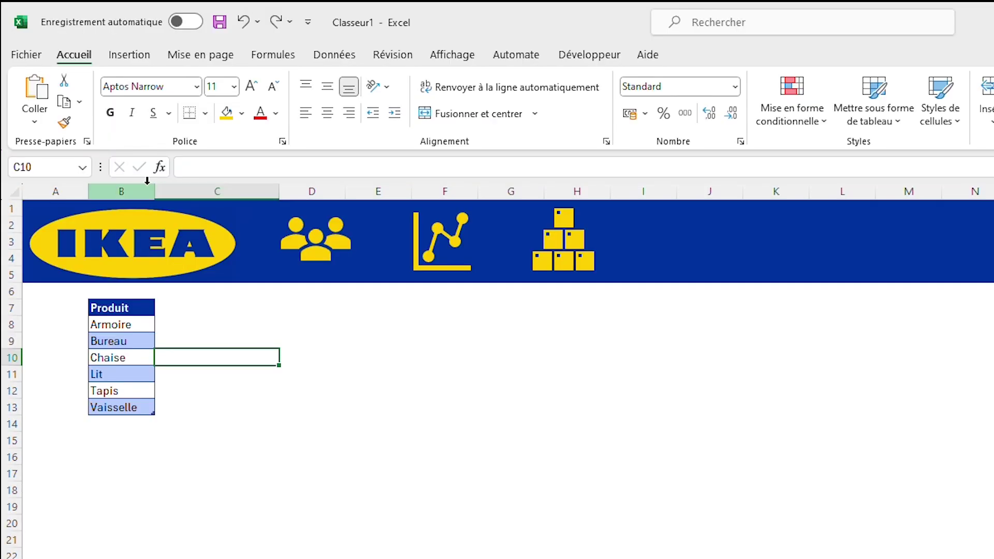
Widen column B and centre the Produit header in B7
{"action": "left_click", "coordinate": [145, 189]}
{"action": "left_click_drag", "start_coordinate": [155, 190], "coordinate": [168, 190]}
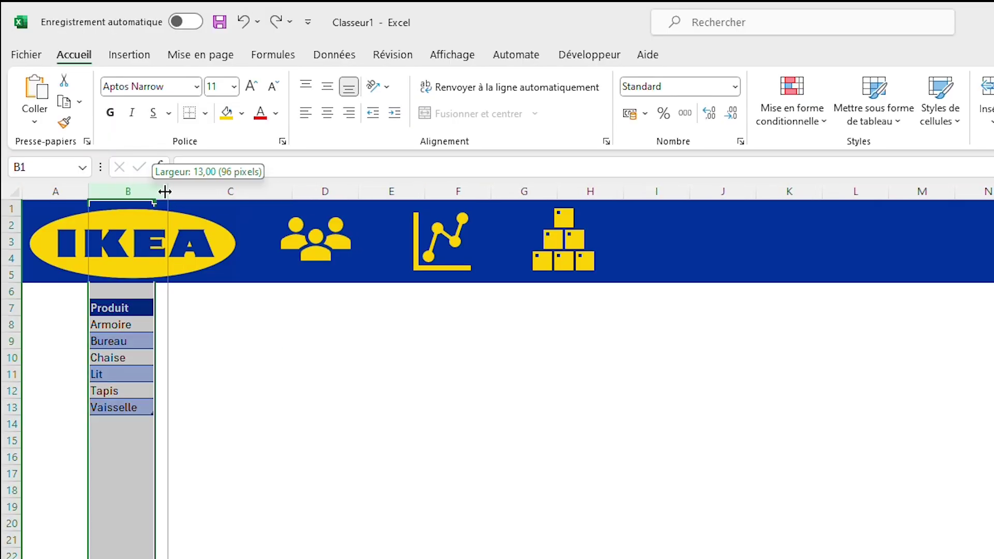
{"action": "left_click", "coordinate": [156, 302]}
{"action": "left_click", "coordinate": [155, 305]}
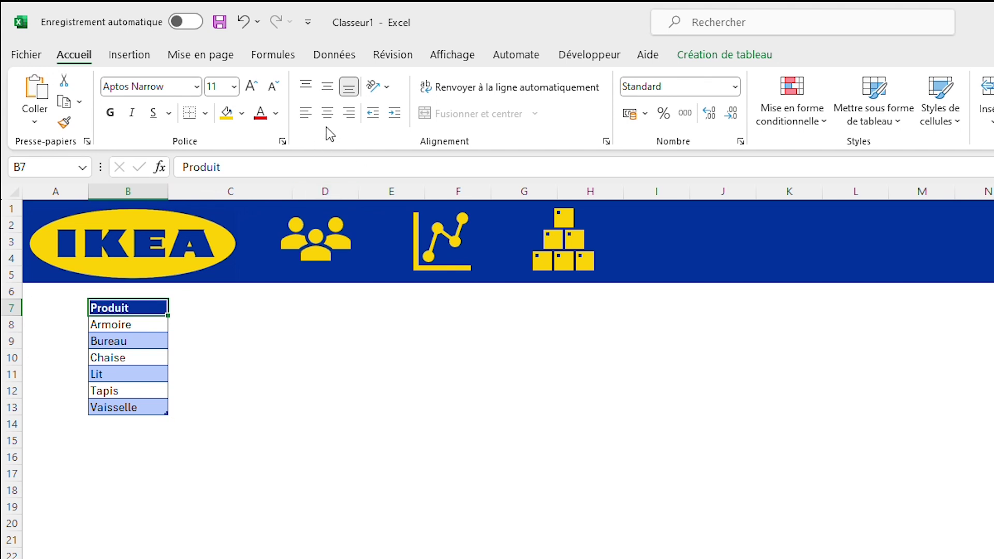
{"action": "left_click", "coordinate": [326, 113]}
Indent the product names Armoire to Vaisselle in B8:B13
{"action": "left_click_drag", "start_coordinate": [108, 321], "coordinate": [112, 407]}
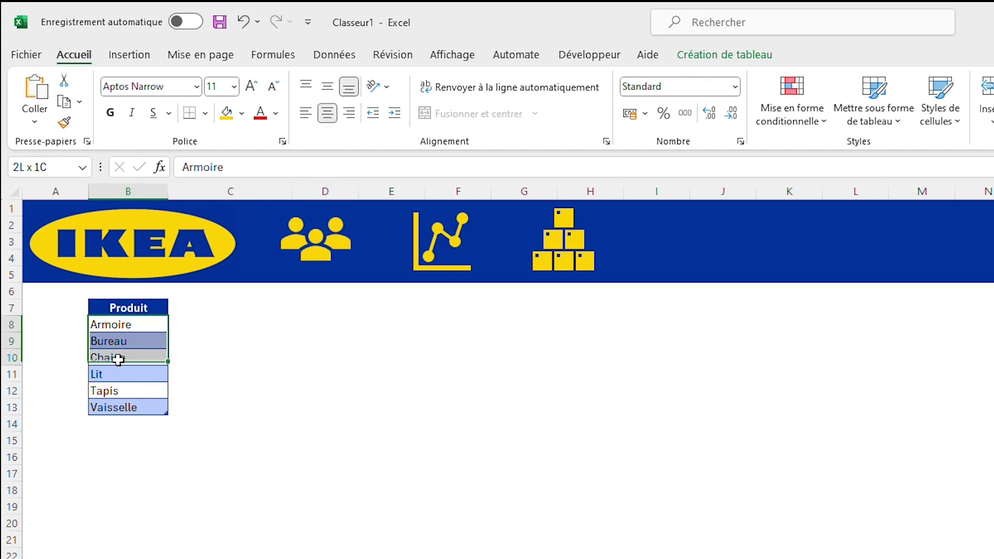
{"action": "left_click", "coordinate": [393, 118]}
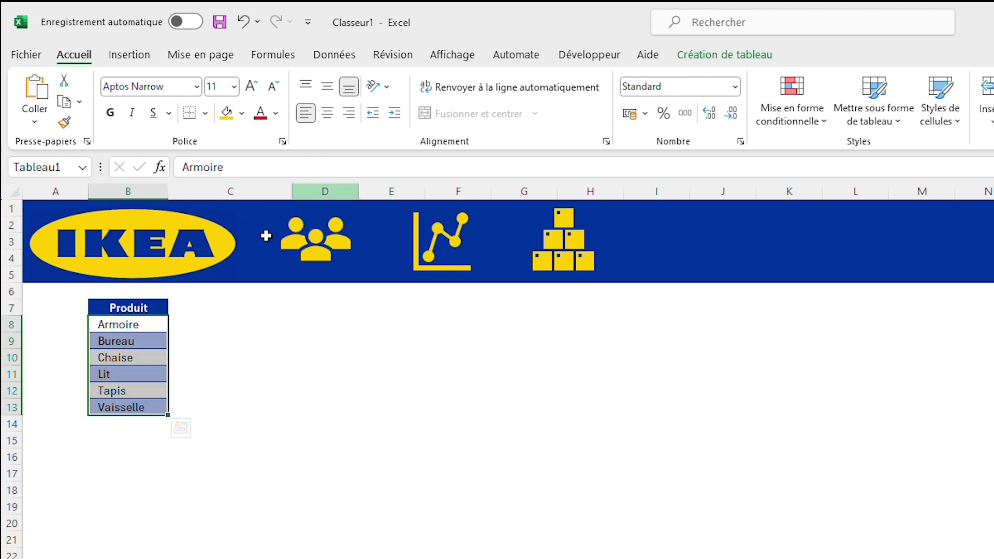
{"action": "left_click", "coordinate": [176, 339]}
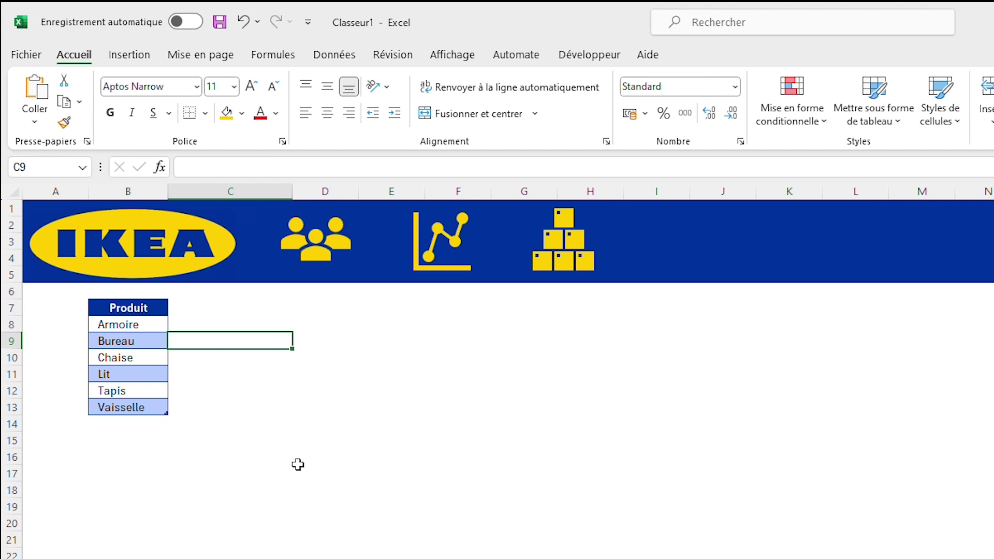
{"action": "left_click", "coordinate": [370, 426]}
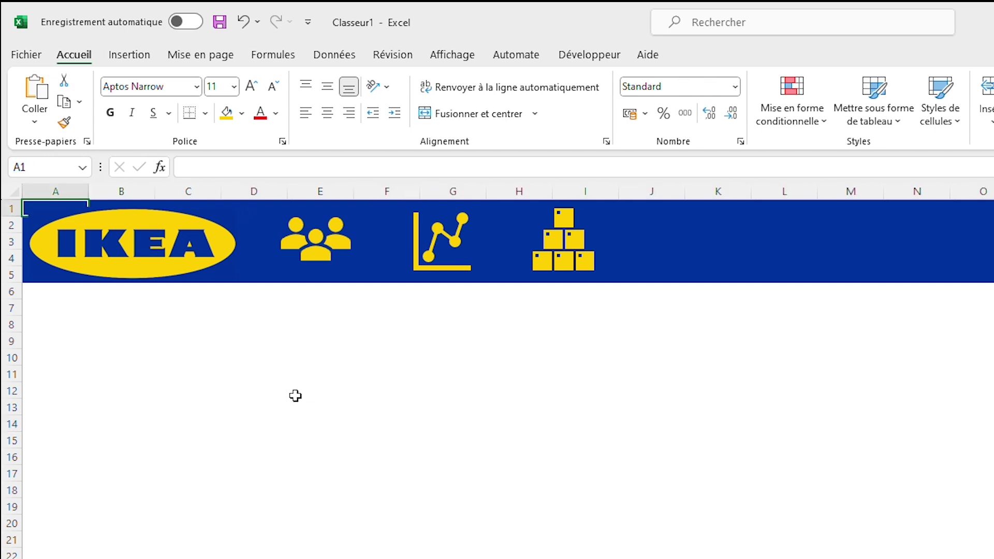
{"action": "left_click", "coordinate": [295, 393]}
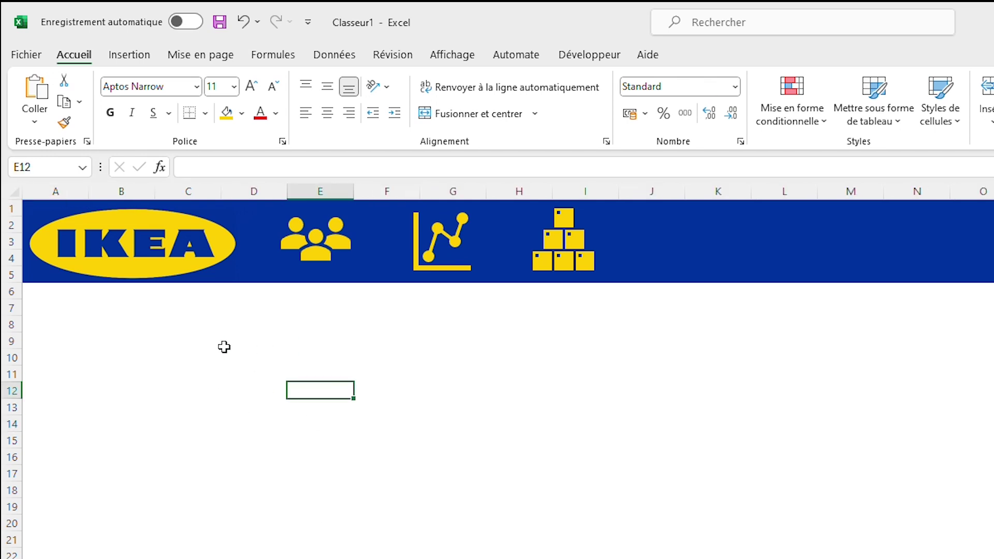
Enter headers Date, Vendeur, Produit, Quantité, Prix Unitaire and Montant across B8:G8
{"action": "left_click", "coordinate": [129, 325]}
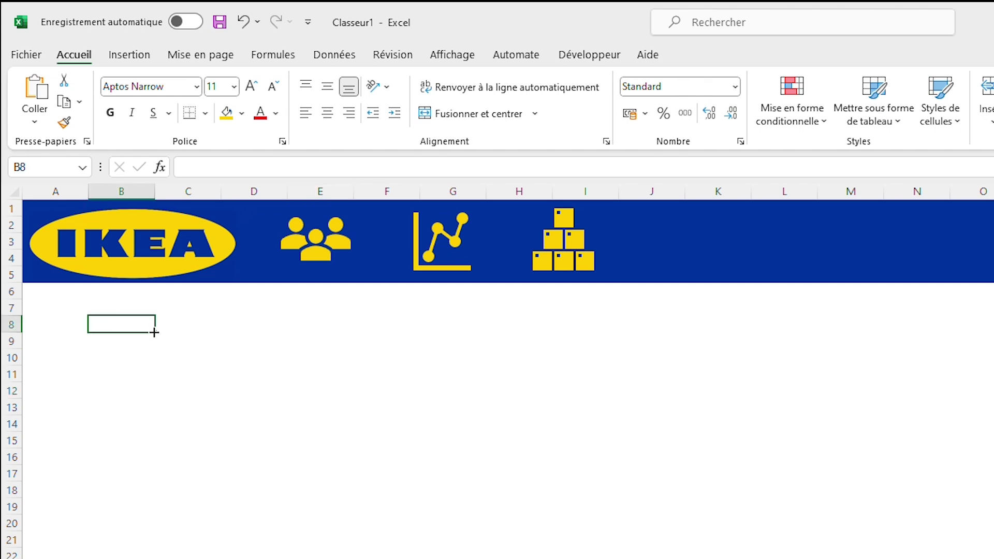
{"action": "type", "text": "Date"}
{"action": "key", "text": "Tab"}
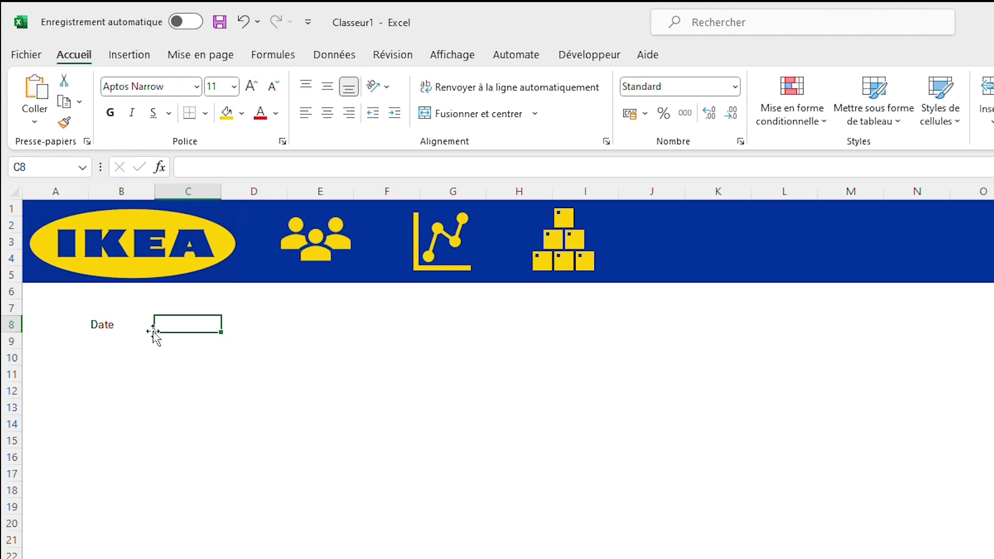
{"action": "type", "text": "Ve"}
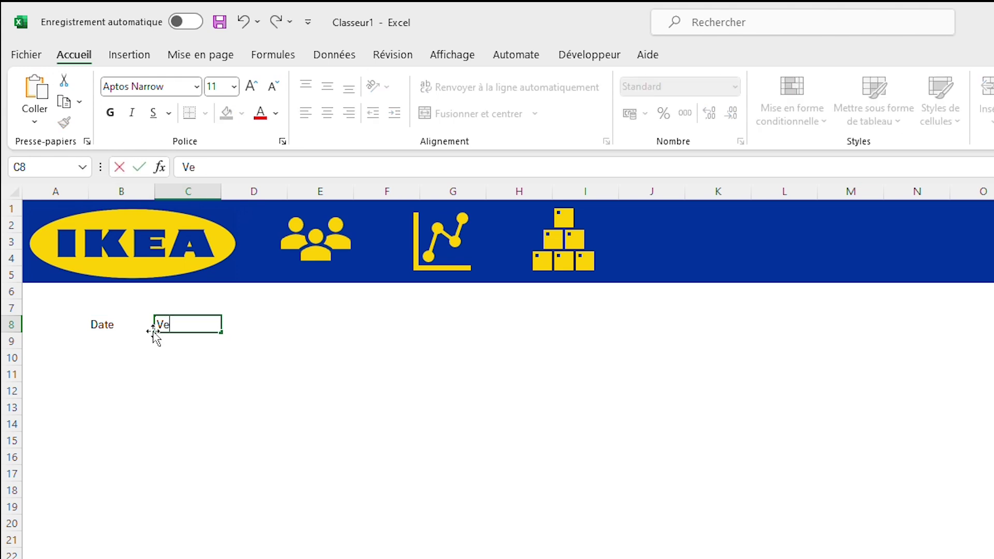
{"action": "type", "text": "ndeur"}
{"action": "key", "text": "Tab"}
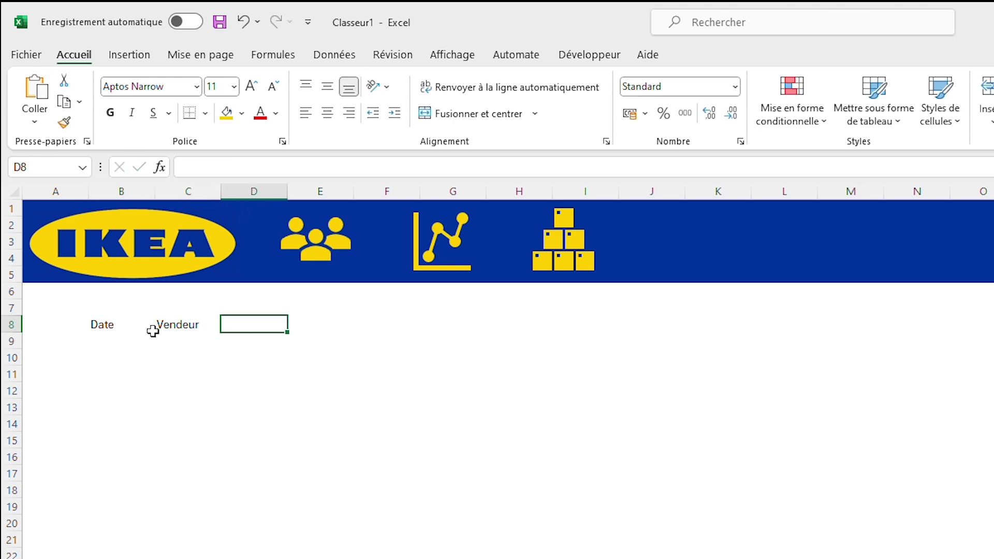
{"action": "type", "text": "Produit"}
{"action": "key", "text": "Tab"}
{"action": "type", "text": "Q"}
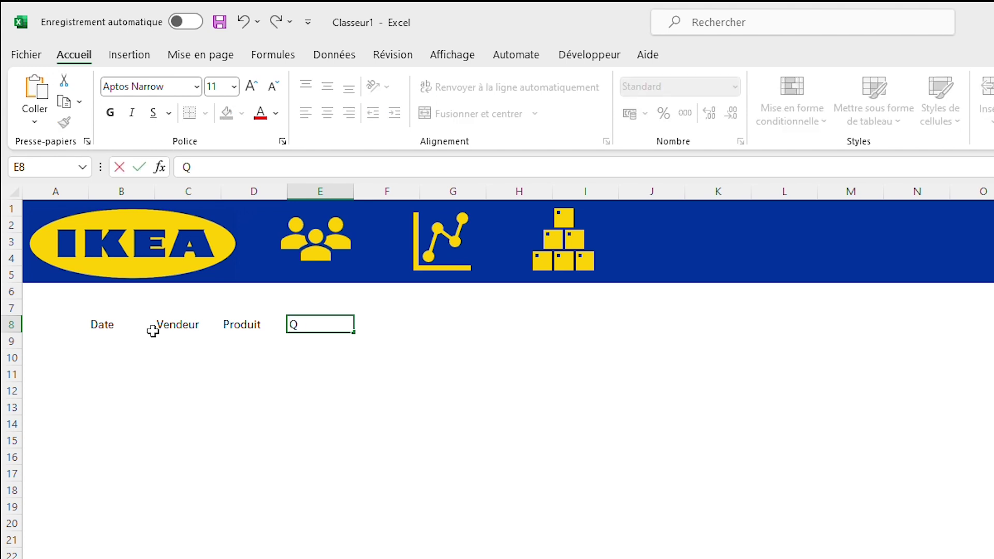
{"action": "type", "text": "uantité"}
{"action": "key", "text": "Tab"}
{"action": "type", "text": "P"}
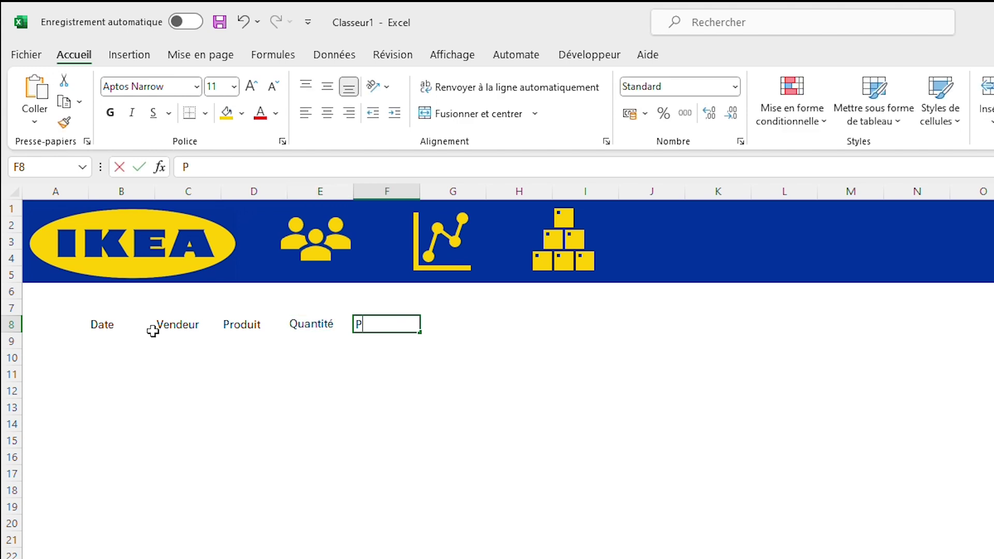
{"action": "type", "text": "rix Unitaire"}
{"action": "key", "text": "Tab"}
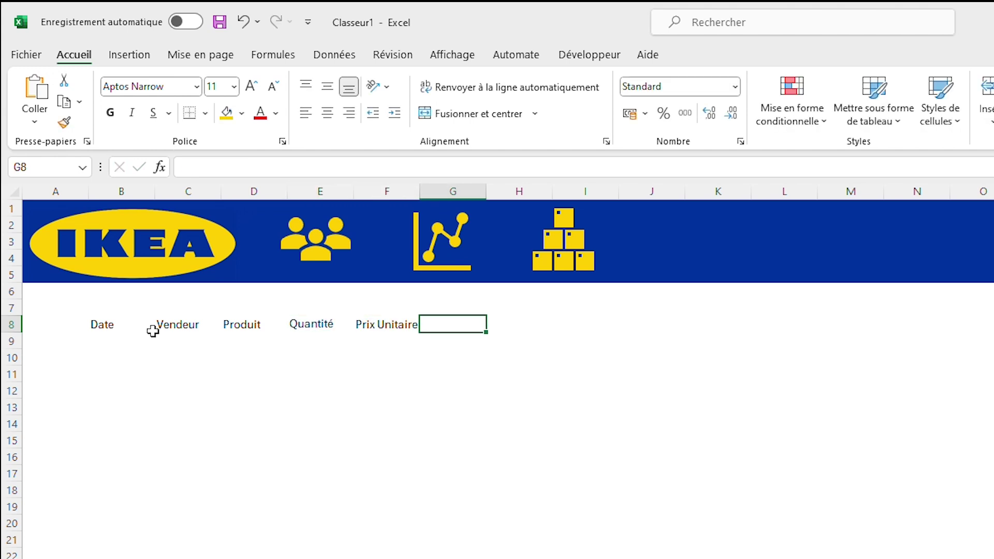
{"action": "type", "text": "Montant"}
{"action": "key", "text": "Return"}
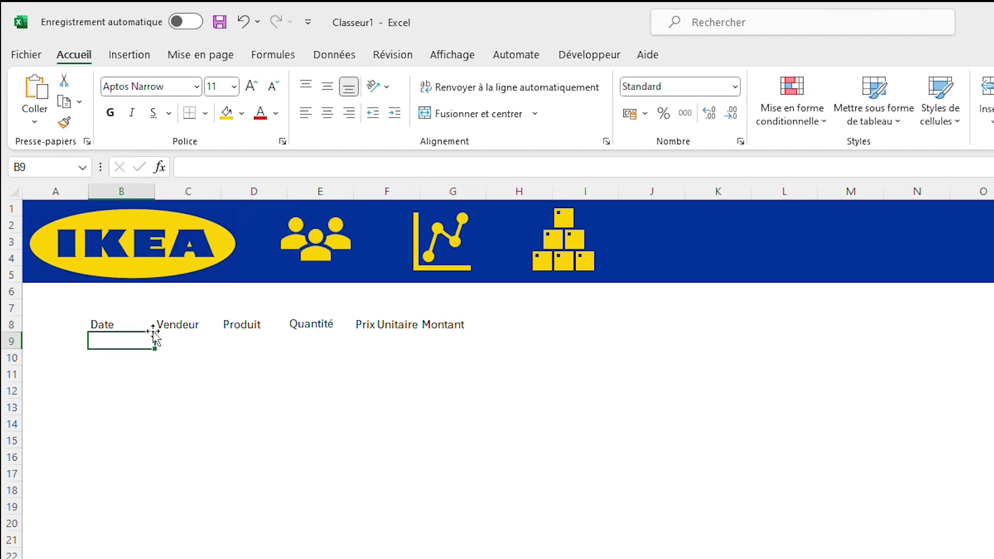
Enter date 01-01-24 in B9 and the seller's name in C9
{"action": "type", "text": "01-01"}
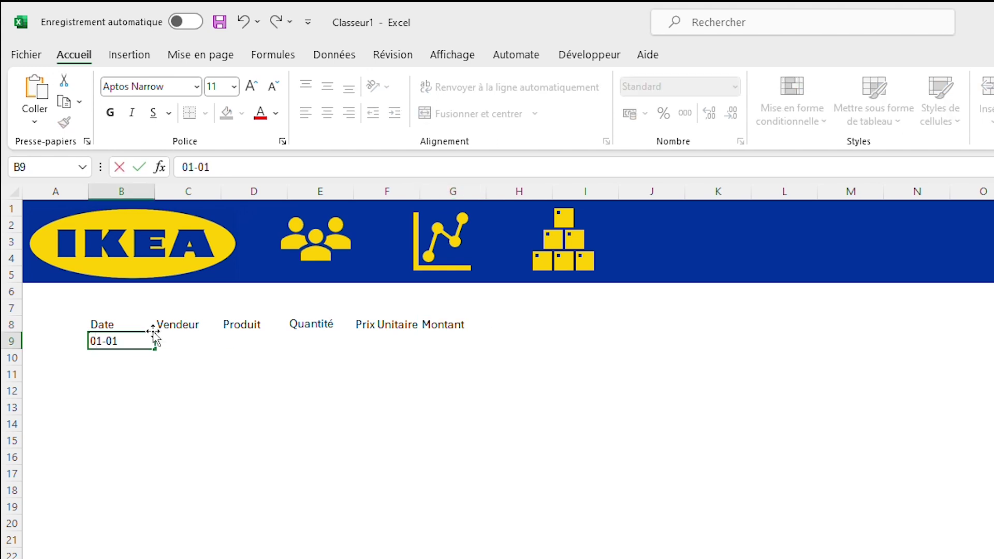
{"action": "type", "text": "-24"}
{"action": "key", "text": "Tab"}
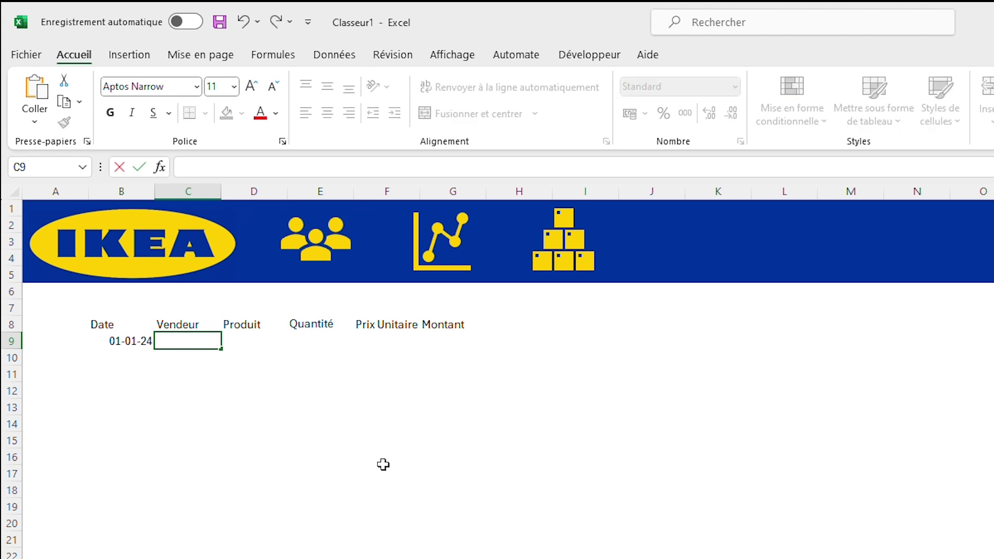
{"action": "type", "text": "Samuel"}
{"action": "key", "text": "Tab"}
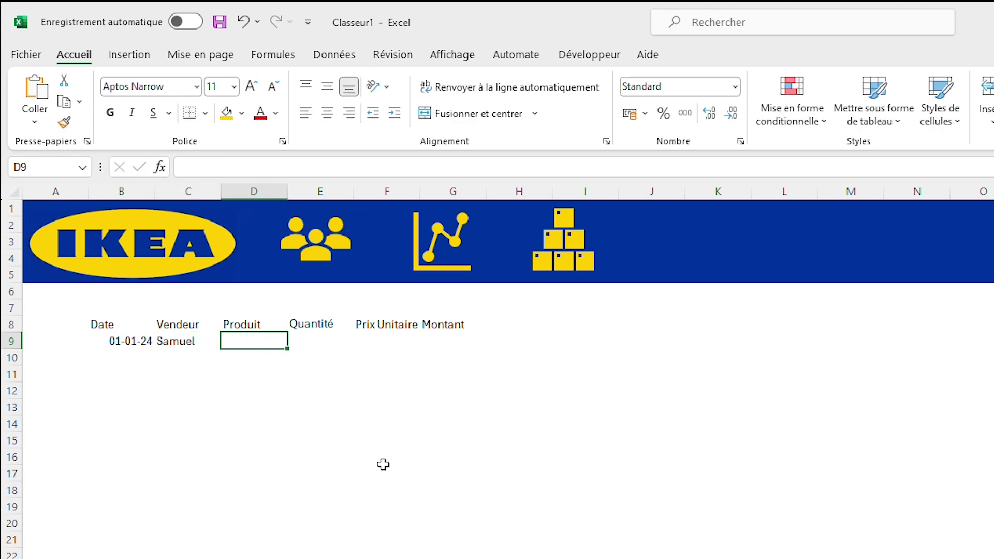
Add a list validation to D9 sourced from Liste_Produit!$B$8:$B$13 product names
{"action": "left_click", "coordinate": [334, 55]}
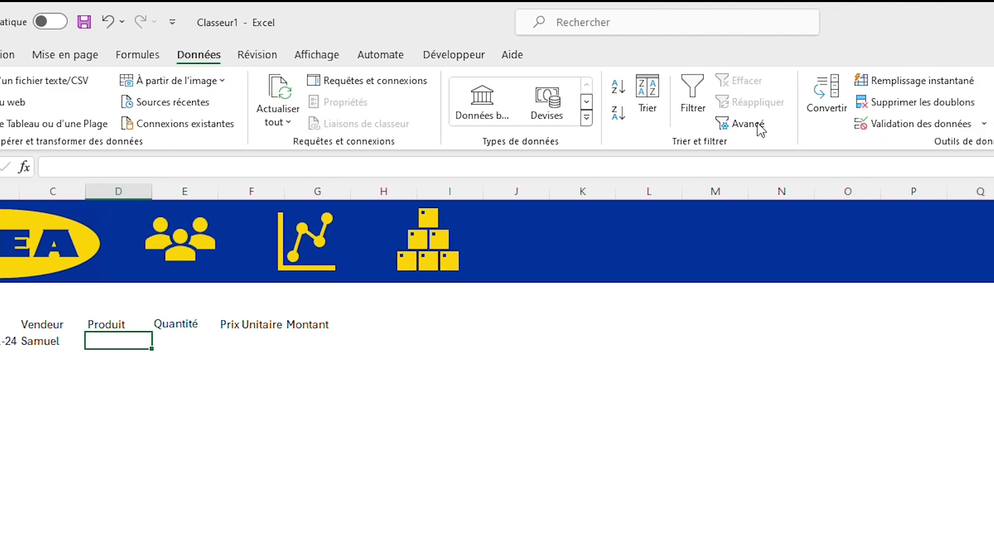
{"action": "left_click", "coordinate": [817, 124]}
{"action": "left_click", "coordinate": [472, 433]}
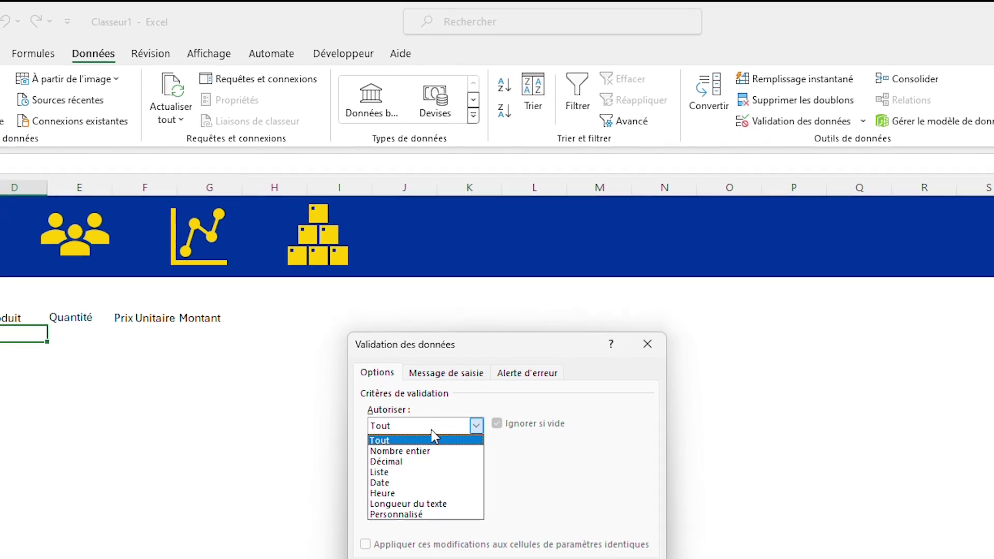
{"action": "left_click", "coordinate": [412, 429]}
{"action": "left_click", "coordinate": [550, 315]}
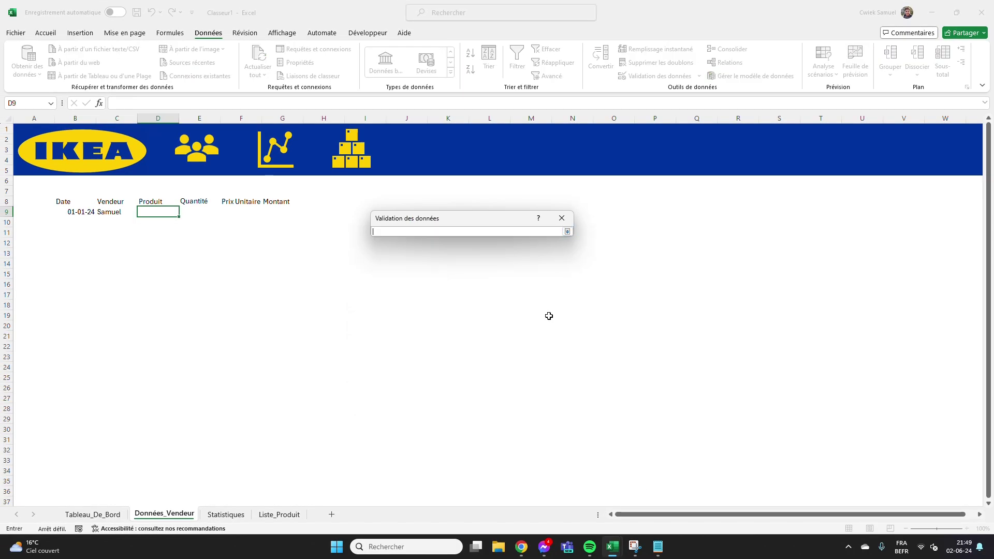
{"action": "left_click", "coordinate": [279, 514]}
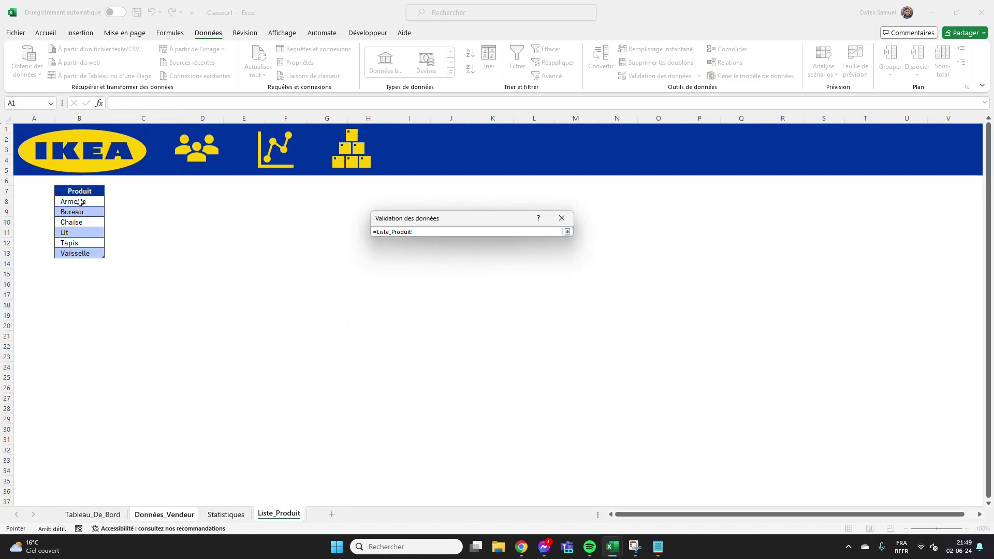
{"action": "left_click_drag", "start_coordinate": [80, 202], "coordinate": [86, 250]}
{"action": "key", "text": "Return"}
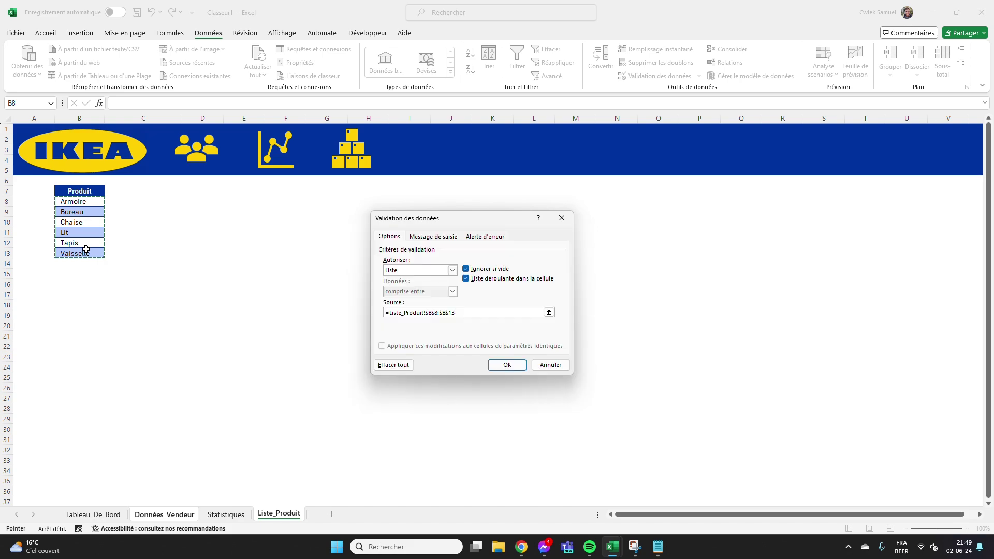
{"action": "left_click", "coordinate": [510, 365]}
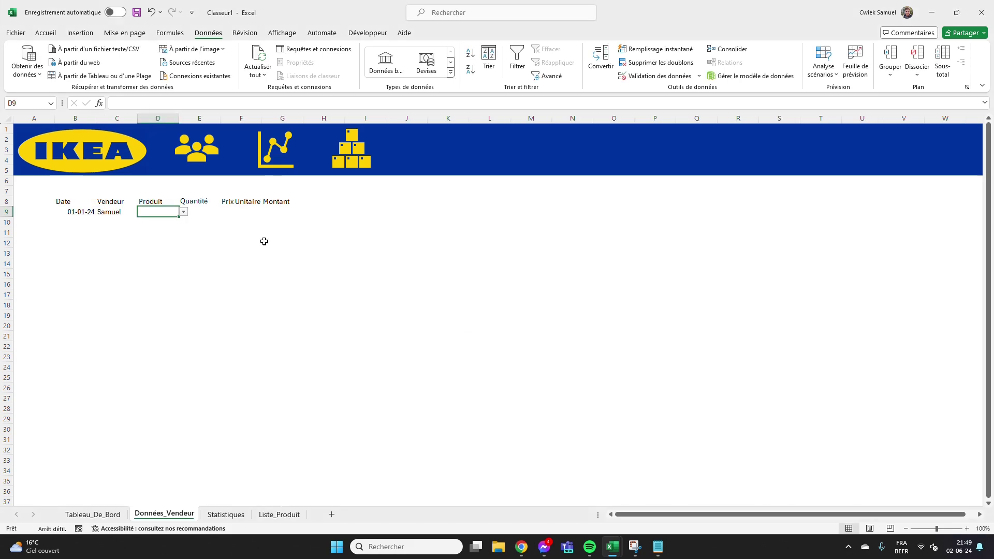
Fill row 9 with product Armoire, quantity 3 and unit price 250
{"action": "left_click", "coordinate": [183, 212]}
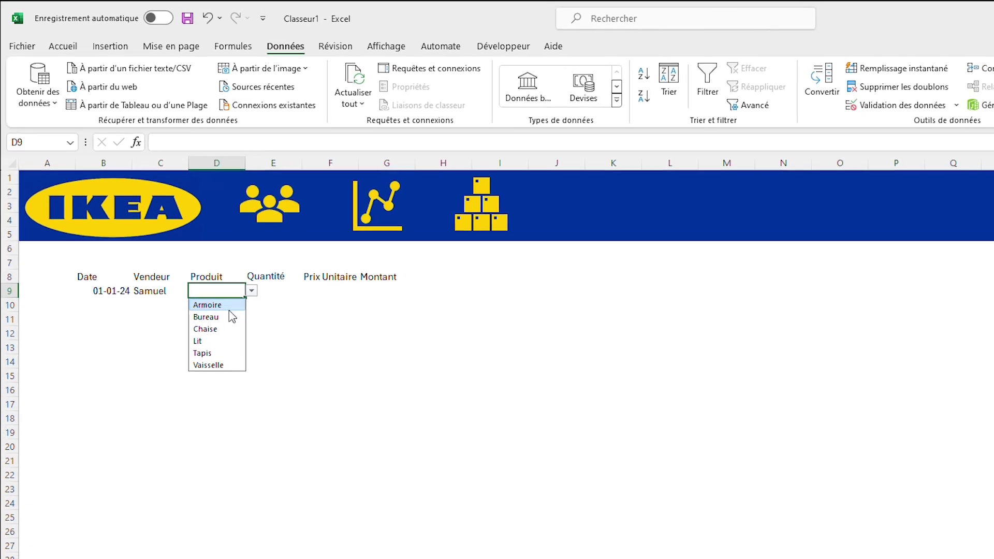
{"action": "left_click", "coordinate": [250, 338]}
{"action": "left_click", "coordinate": [308, 319]}
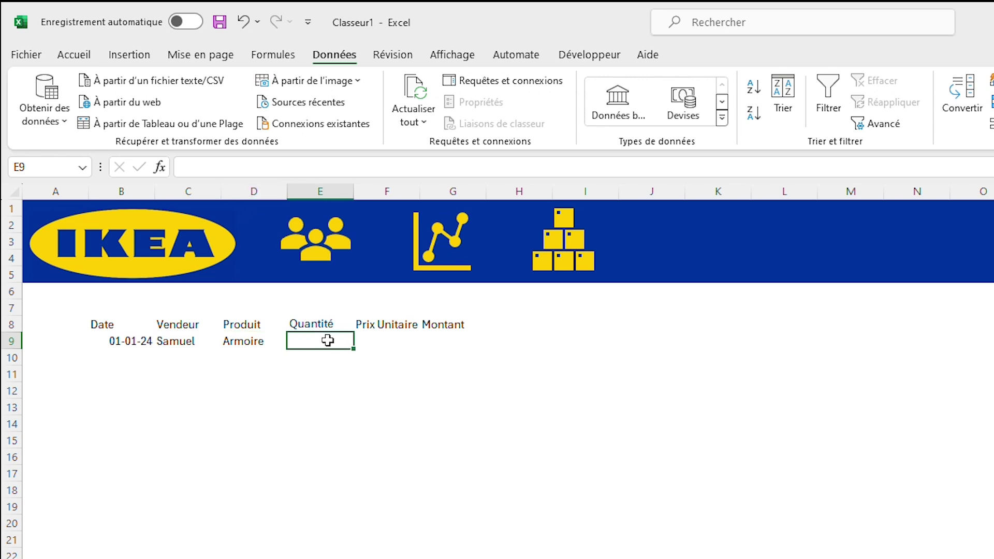
{"action": "type", "text": "3"}
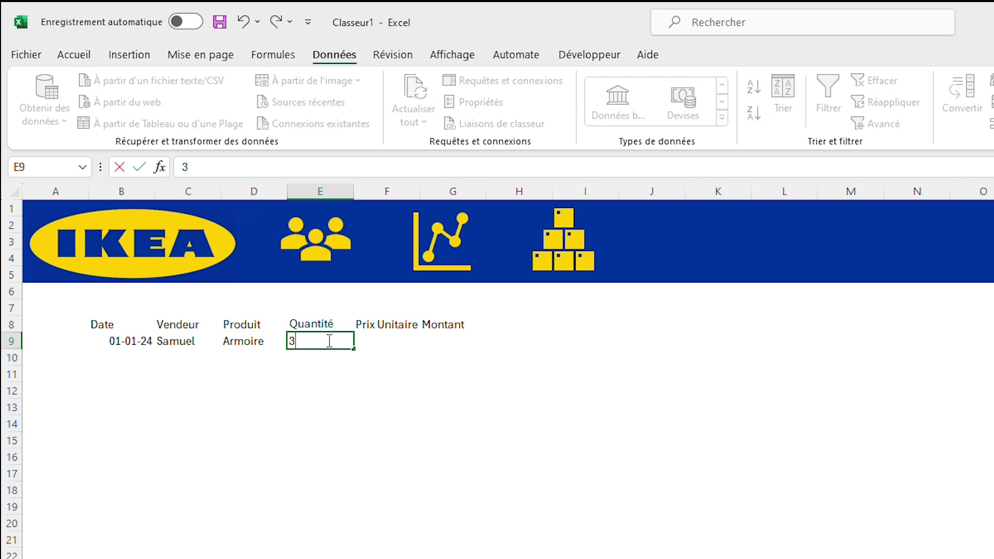
{"action": "key", "text": "Tab"}
{"action": "type", "text": "2"}
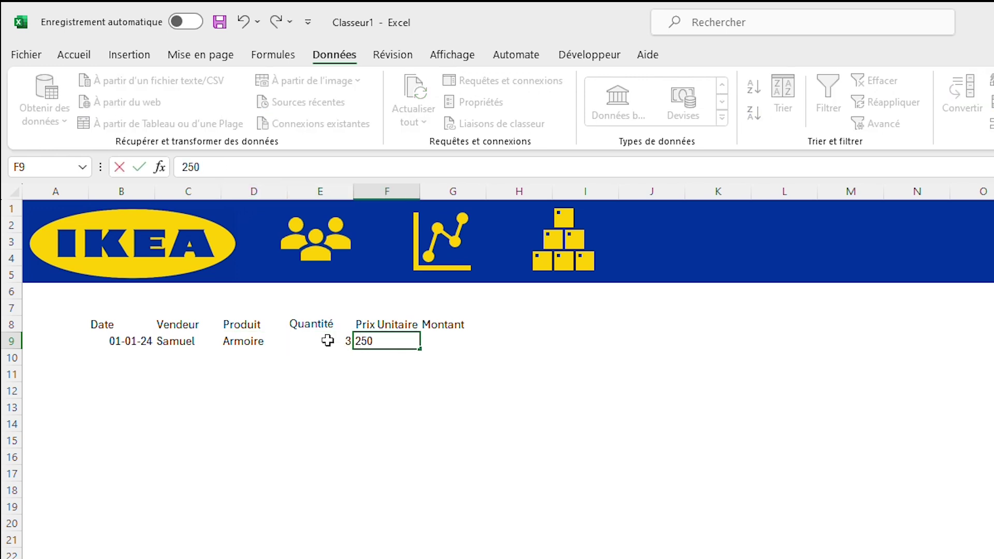
{"action": "key", "text": "Tab"}
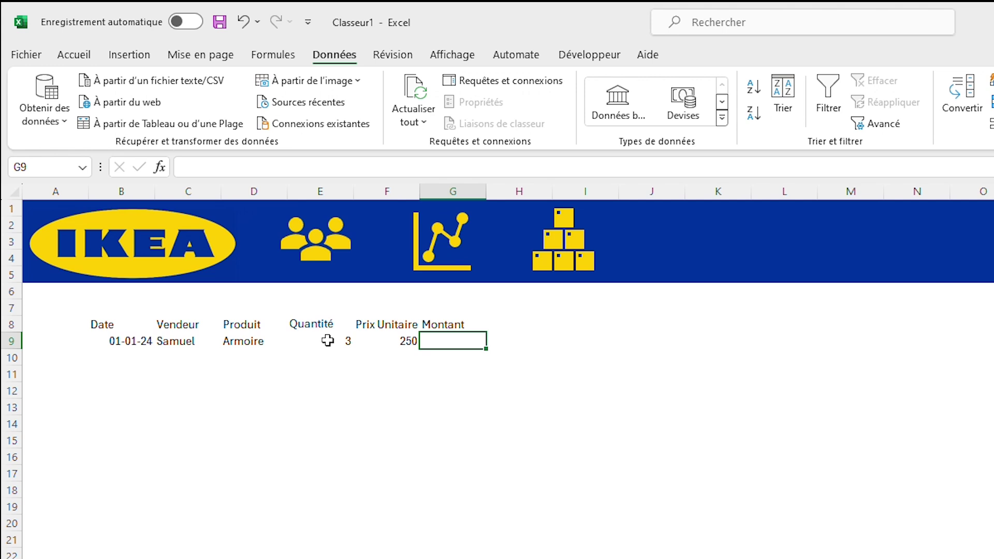
Enter the Montant formula =E9*F9 in G9
{"action": "type", "text": "="}
{"action": "left_click", "coordinate": [327, 340]}
{"action": "type", "text": "*"}
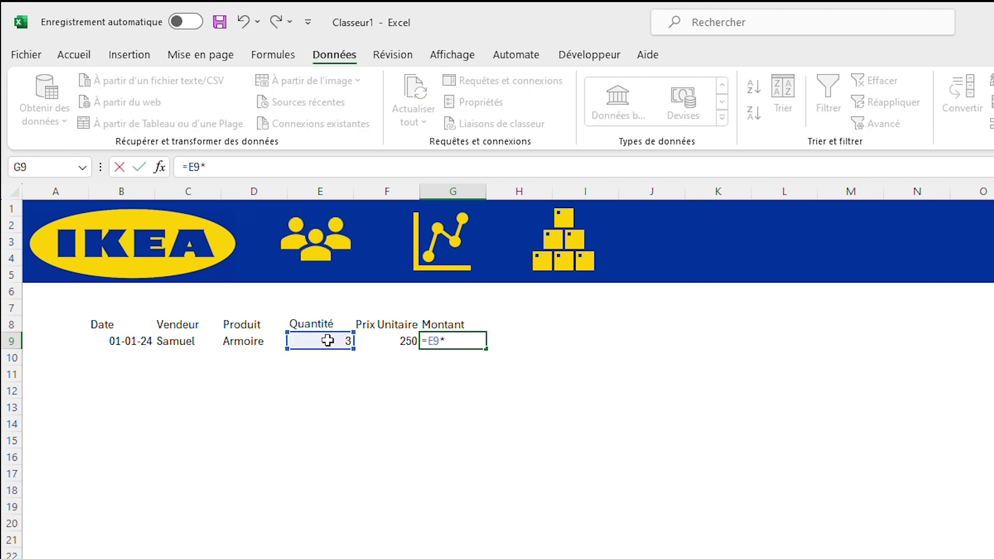
{"action": "left_click", "coordinate": [387, 341]}
{"action": "key", "text": "Return"}
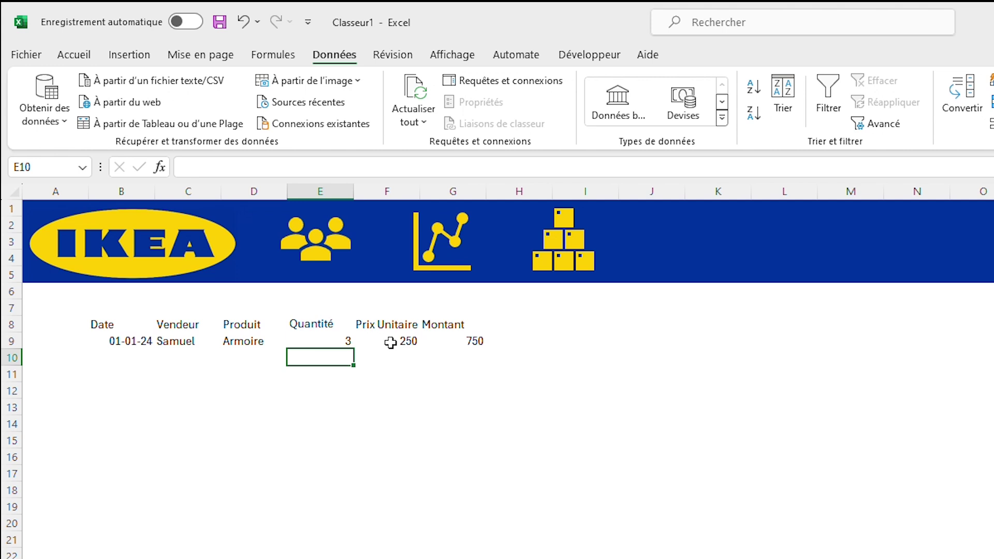
Apply the Monétaire euro format to the unit price and amount cells F9:G9
{"action": "left_click_drag", "start_coordinate": [390, 342], "coordinate": [454, 341]}
{"action": "left_click", "coordinate": [83, 52]}
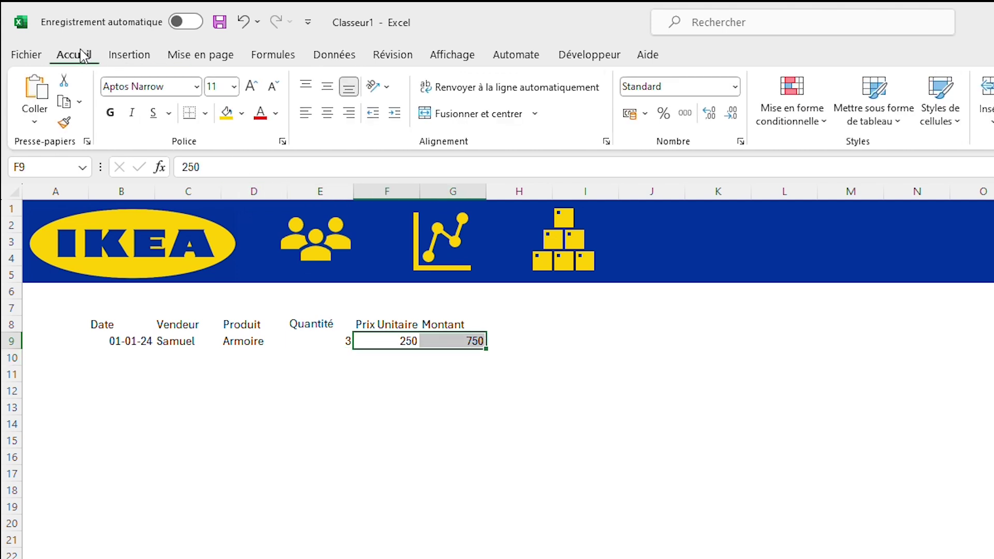
{"action": "left_click", "coordinate": [735, 87]}
{"action": "left_click", "coordinate": [729, 188]}
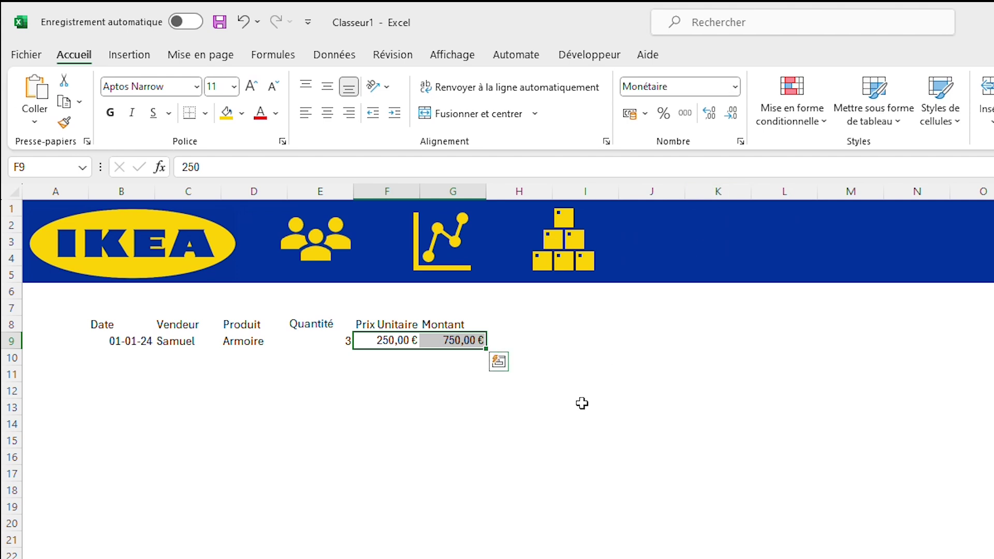
{"action": "left_click", "coordinate": [582, 403]}
{"action": "left_click", "coordinate": [180, 342]}
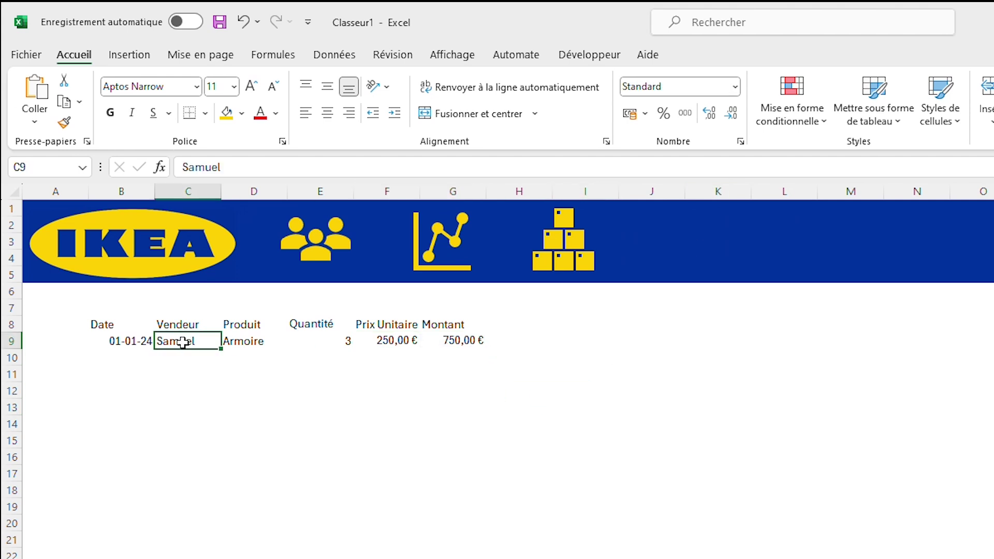
Convert B8:G9 into a table with the Personnalisé custom table style
{"action": "left_click", "coordinate": [150, 57]}
{"action": "left_click", "coordinate": [179, 93]}
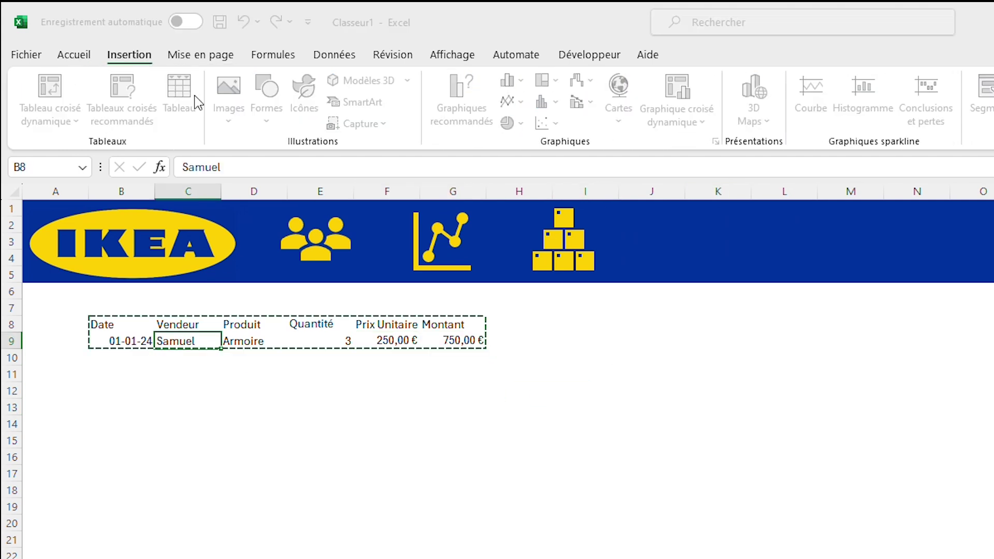
{"action": "left_click", "coordinate": [755, 537]}
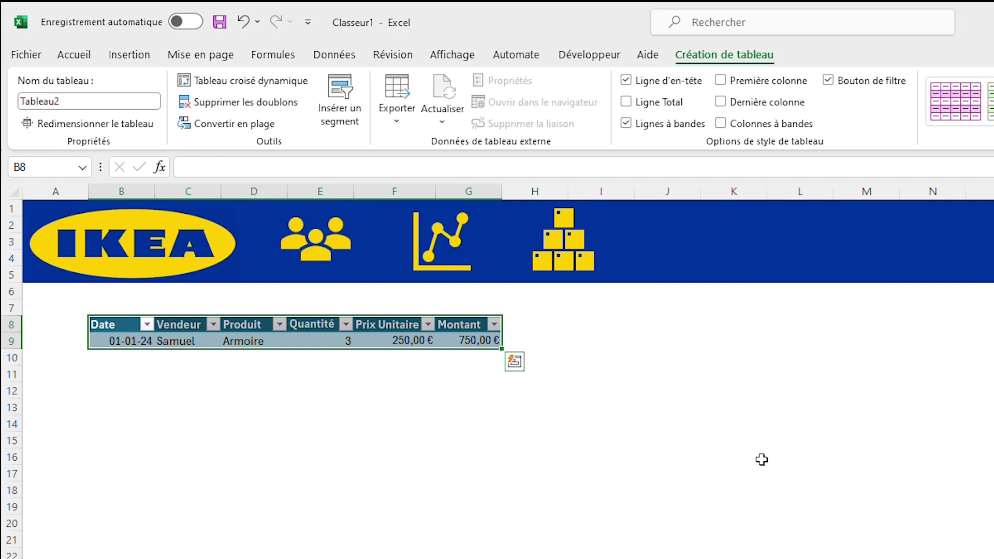
{"action": "left_click", "coordinate": [955, 103]}
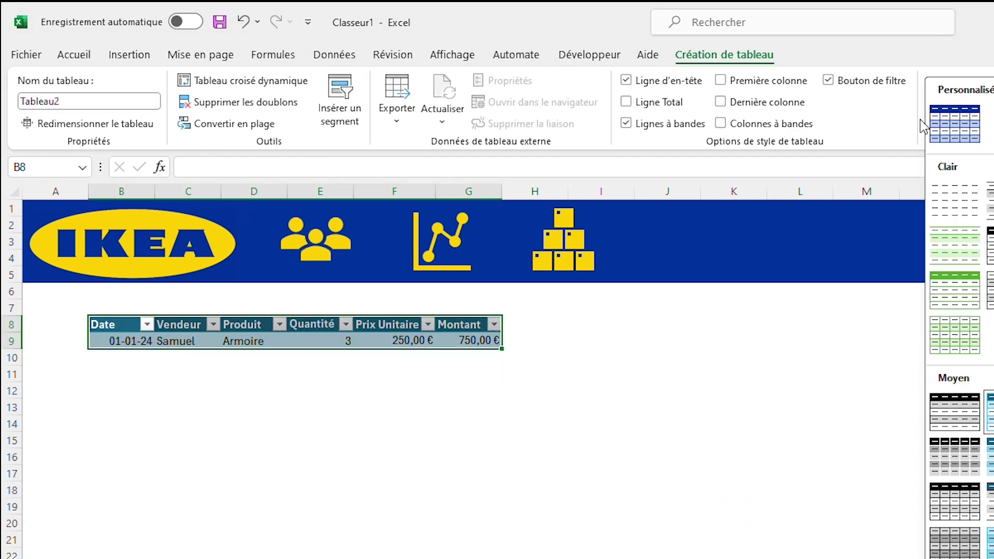
{"action": "left_click", "coordinate": [954, 126]}
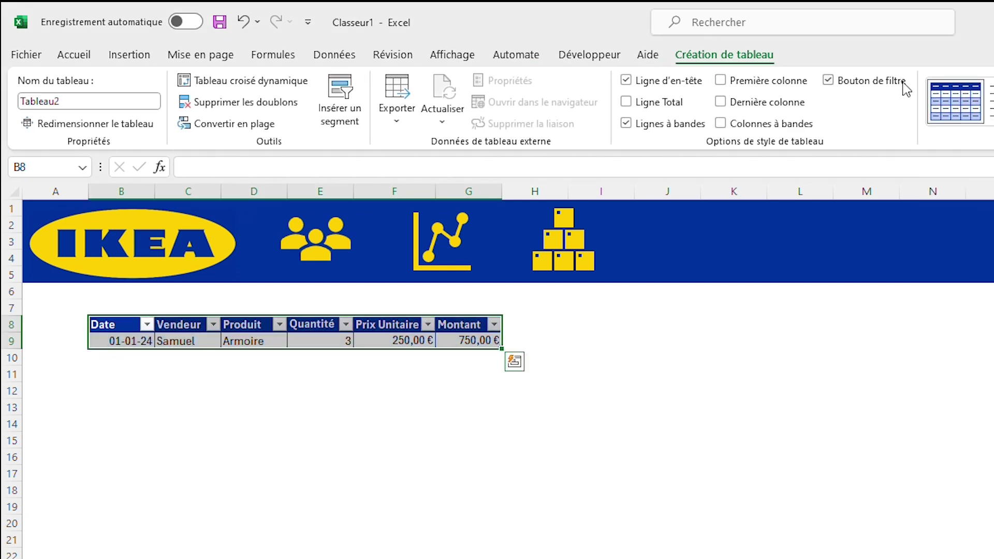
Widen columns B to G to one common width and select the header row
{"action": "left_click_drag", "start_coordinate": [121, 191], "coordinate": [468, 191]}
{"action": "mouse_move", "coordinate": [501, 191]}
{"action": "left_mouse_down"}
{"action": "mouse_move", "coordinate": [434, 195]}
{"action": "mouse_move", "coordinate": [580, 195]}
{"action": "left_mouse_up"}
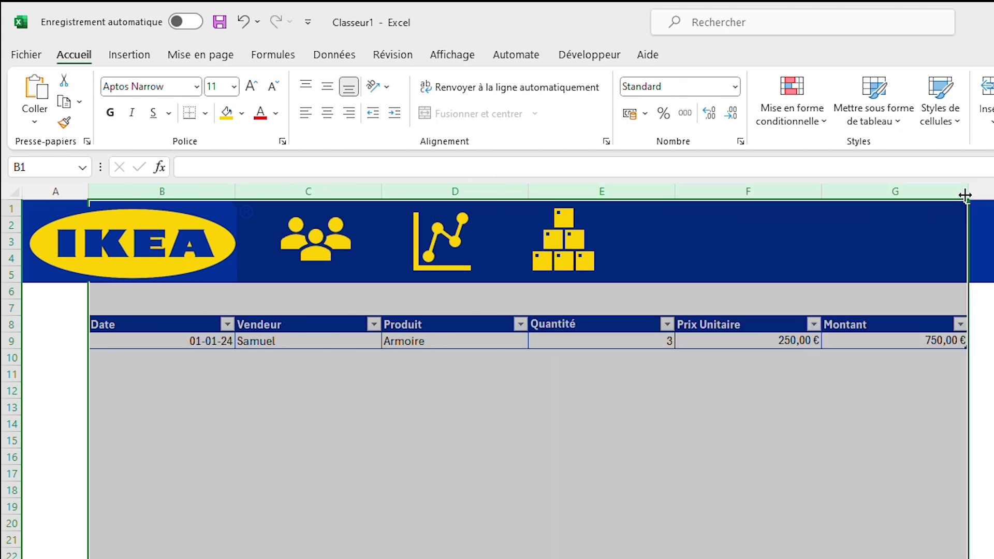
{"action": "left_click_drag", "start_coordinate": [965, 195], "coordinate": [885, 202]}
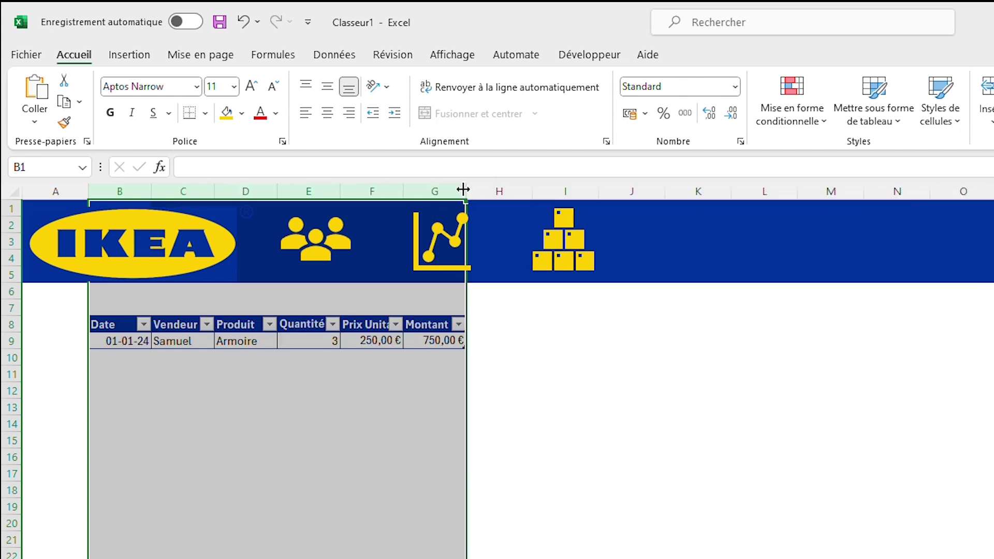
{"action": "left_click_drag", "start_coordinate": [466, 196], "coordinate": [519, 195]}
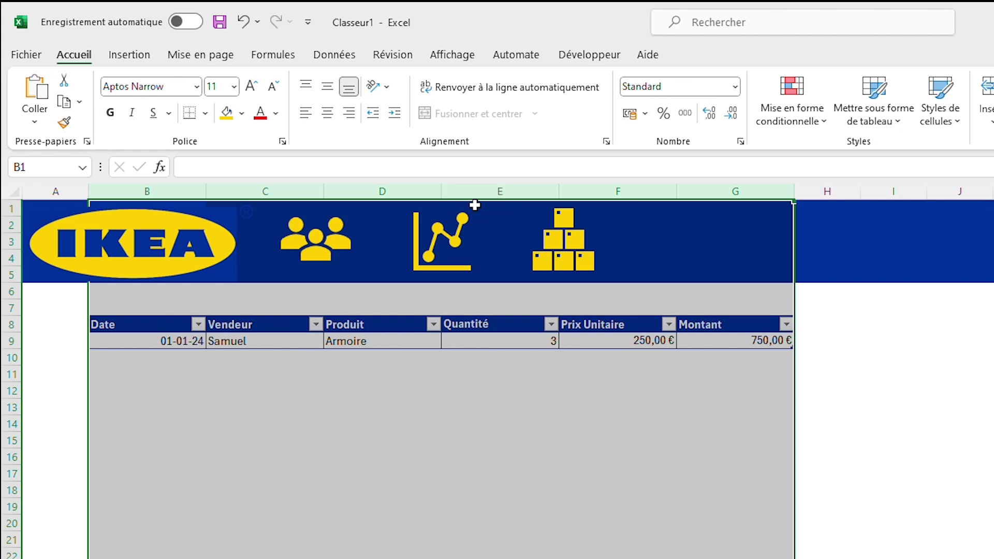
{"action": "left_click_drag", "start_coordinate": [157, 321], "coordinate": [693, 322]}
Centre the headers, left-align date, seller and product, and centre quantity, price and amount
{"action": "left_click", "coordinate": [332, 116]}
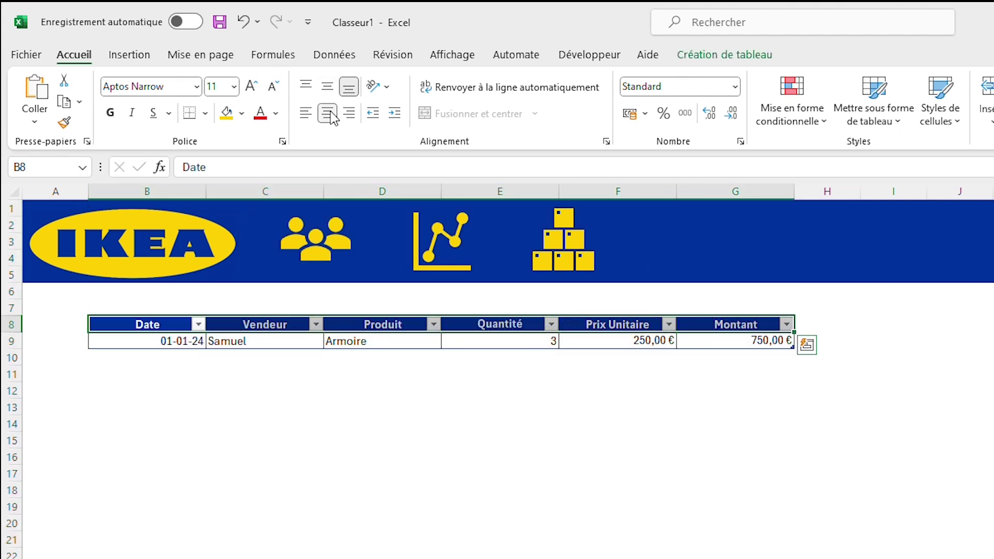
{"action": "left_click_drag", "start_coordinate": [185, 343], "coordinate": [517, 339]}
{"action": "left_click_drag", "start_coordinate": [352, 342], "coordinate": [182, 341]}
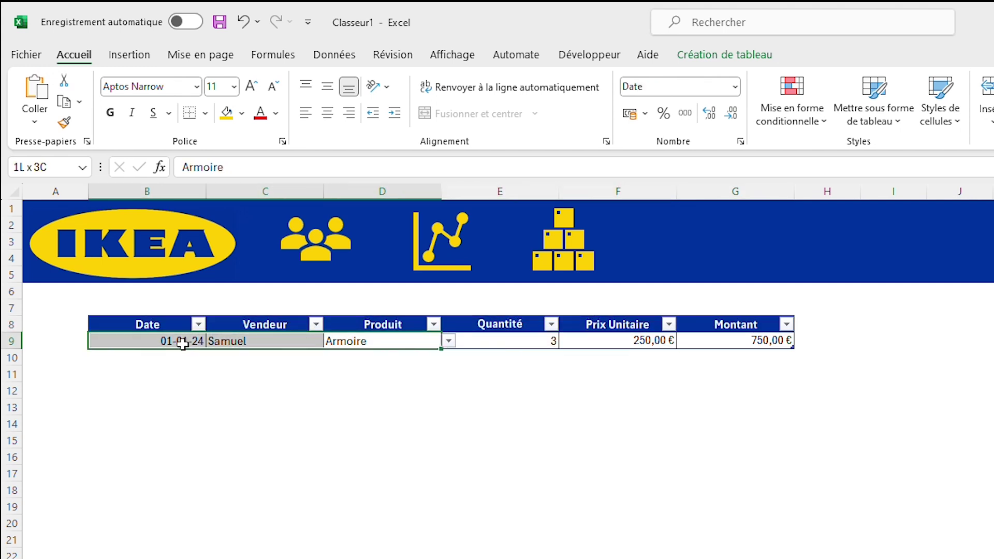
{"action": "left_click", "coordinate": [305, 113]}
{"action": "left_click_drag", "start_coordinate": [495, 338], "coordinate": [761, 340]}
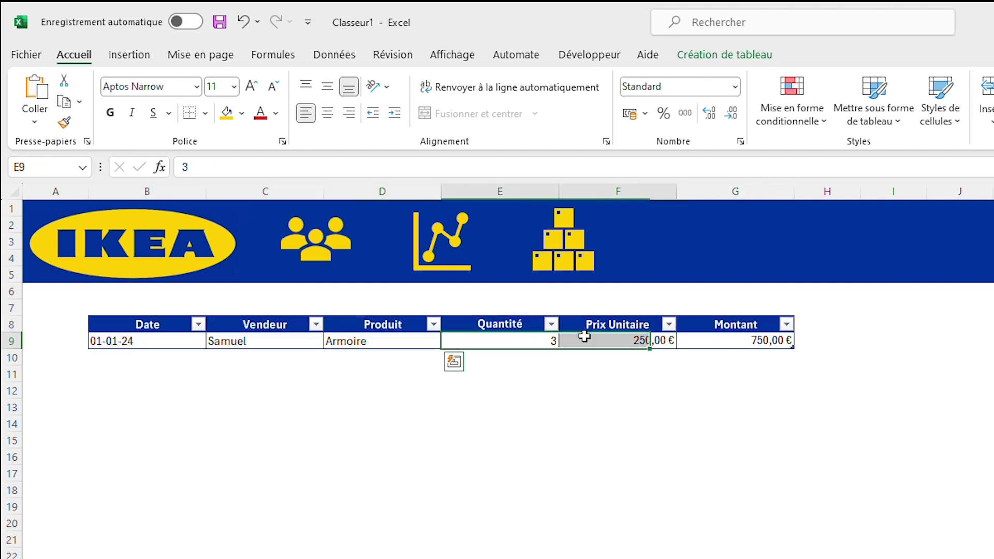
{"action": "left_click", "coordinate": [327, 113]}
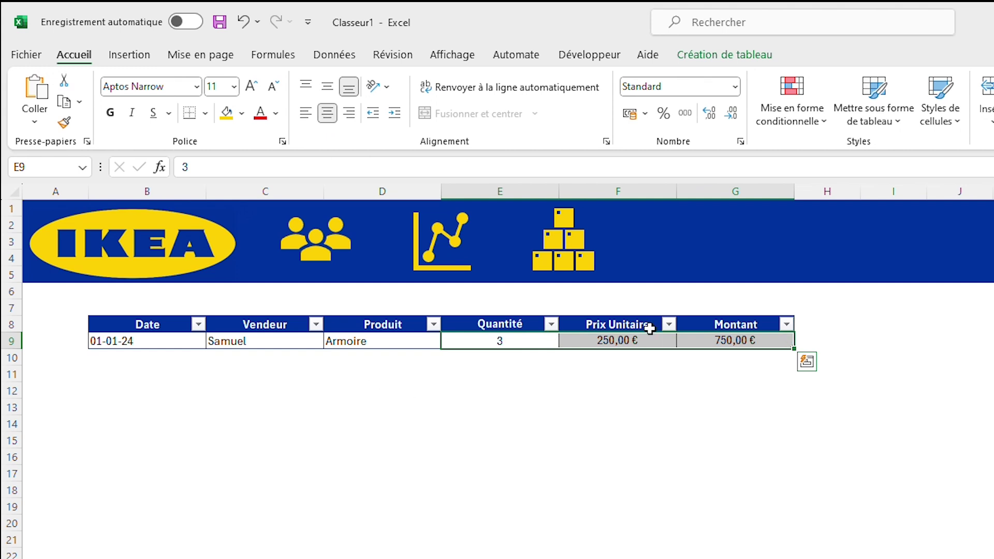
Indent the date, seller and product cells B9:D9
{"action": "left_click_drag", "start_coordinate": [363, 346], "coordinate": [201, 342]}
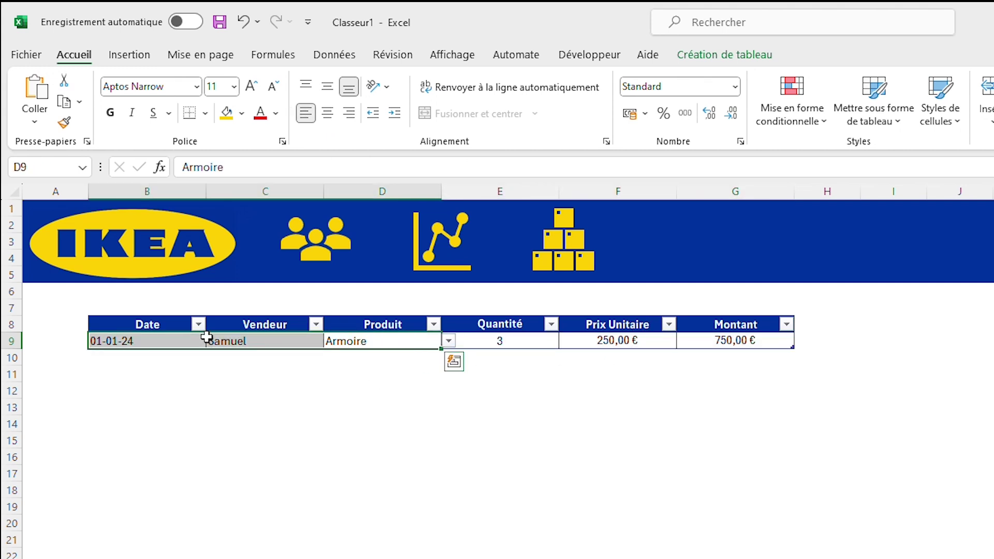
{"action": "left_click", "coordinate": [394, 112]}
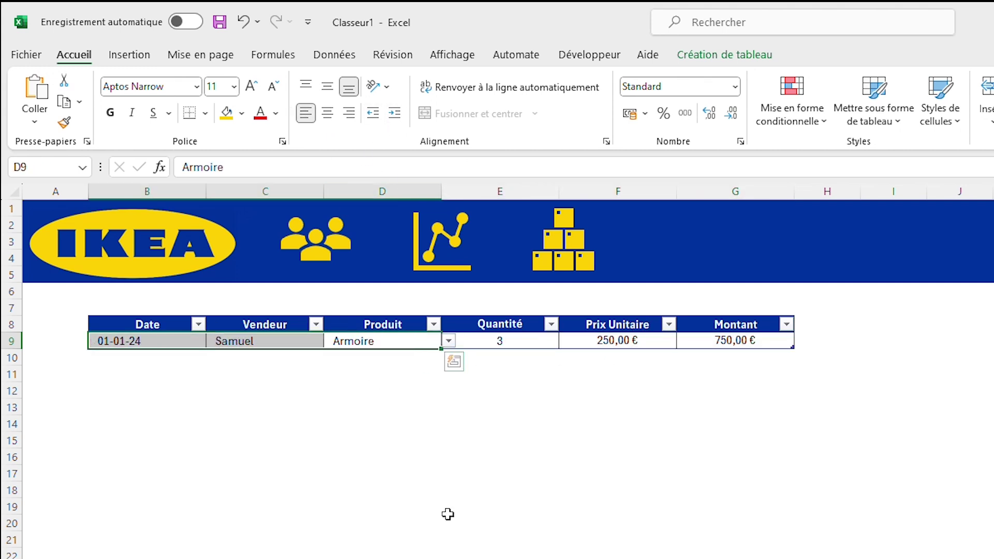
{"action": "left_click", "coordinate": [593, 440]}
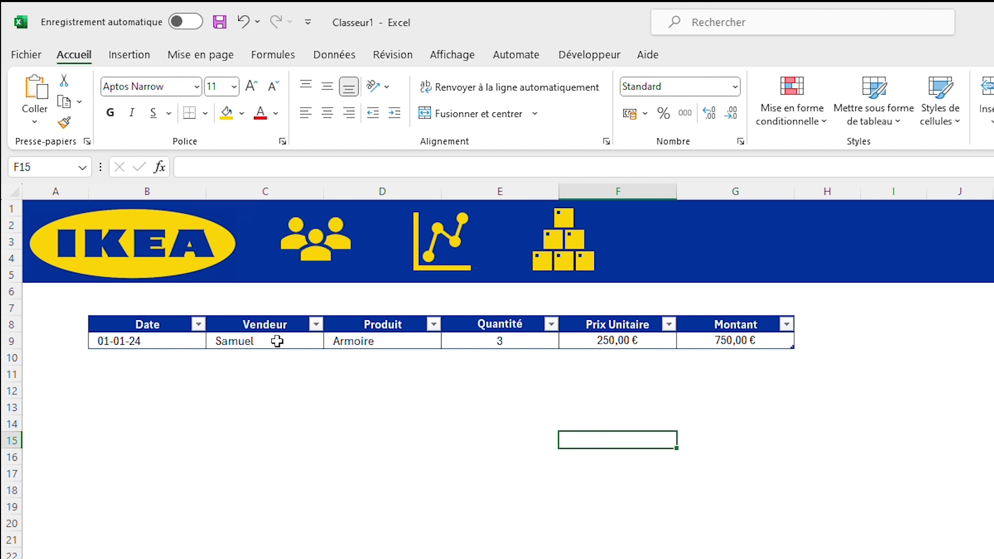
Enter date 02-01-24 and a second seller's name in row 10
{"action": "left_click", "coordinate": [145, 356]}
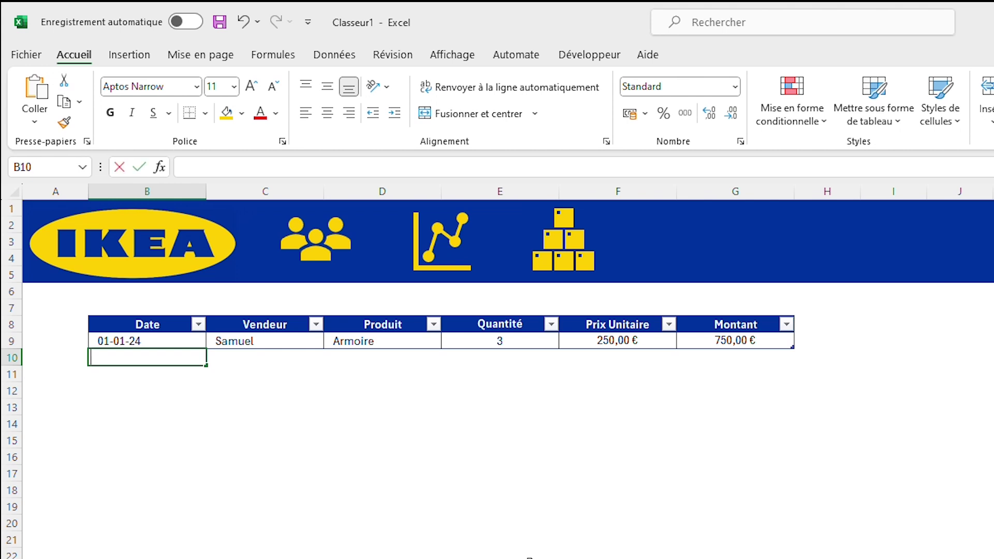
{"action": "type", "text": "02-04-2"}
{"action": "key", "text": "Tab"}
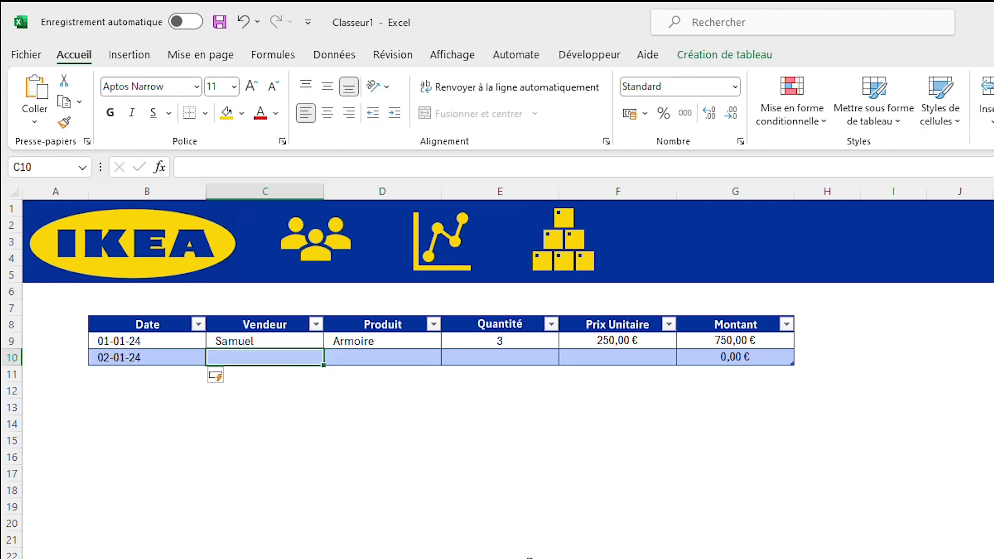
{"action": "type", "text": "Odile"}
{"action": "key", "text": "Tab"}
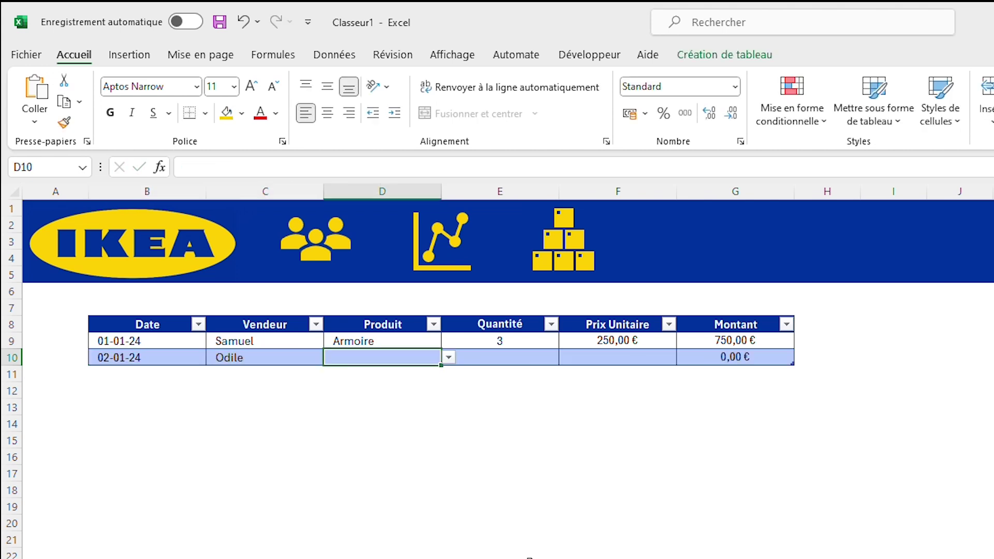
Complete row 10 with product Armoire, quantity 1 and unit price 200
{"action": "left_click", "coordinate": [448, 357]}
{"action": "left_click", "coordinate": [357, 372]}
{"action": "left_click", "coordinate": [481, 361]}
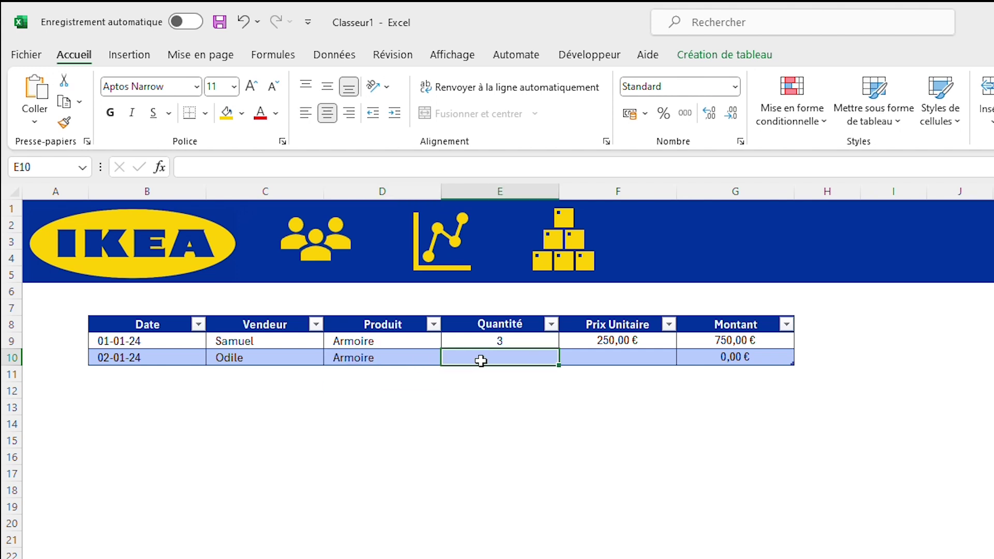
{"action": "type", "text": "1"}
{"action": "key", "text": "Tab"}
{"action": "type", "text": "20"}
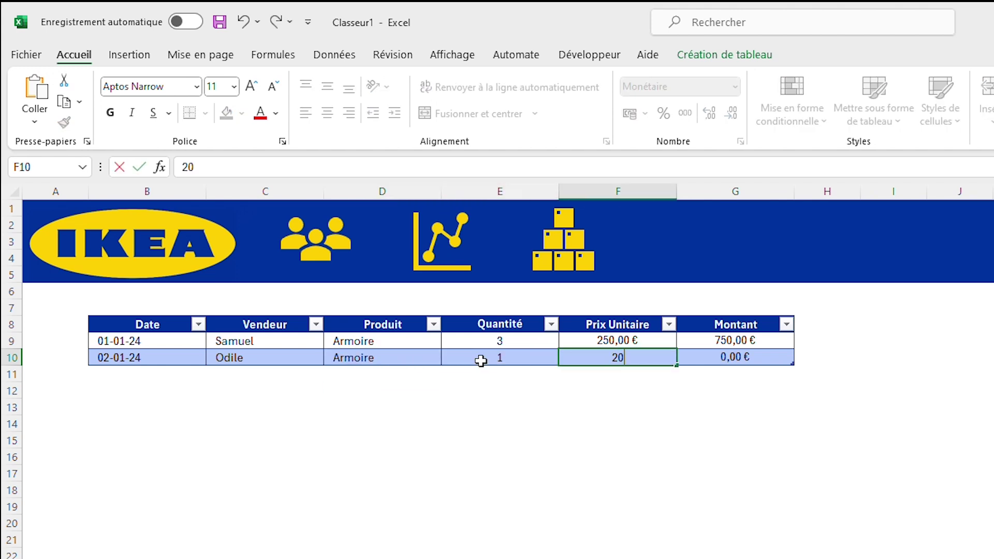
{"action": "type", "text": "0"}
{"action": "key", "text": "Return"}
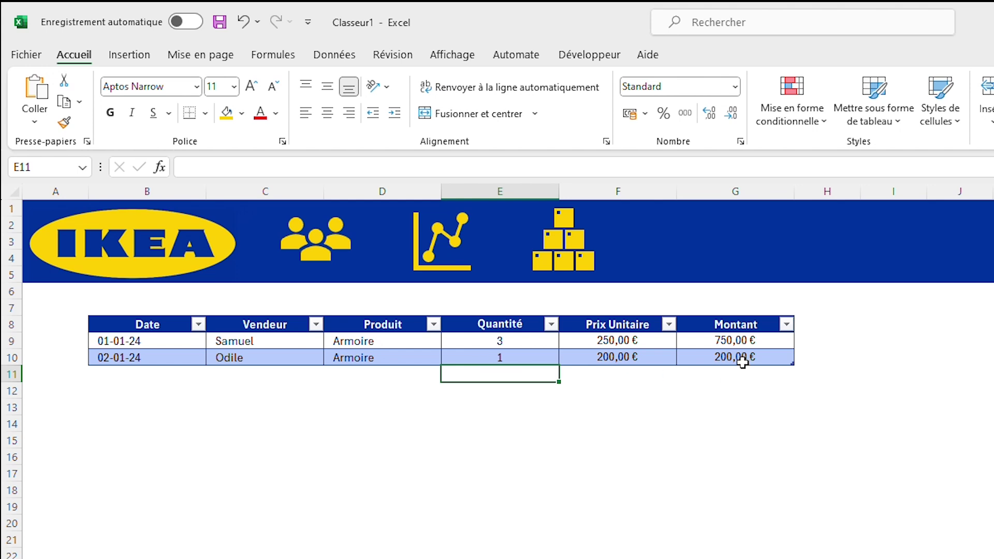
{"action": "left_click", "coordinate": [151, 393]}
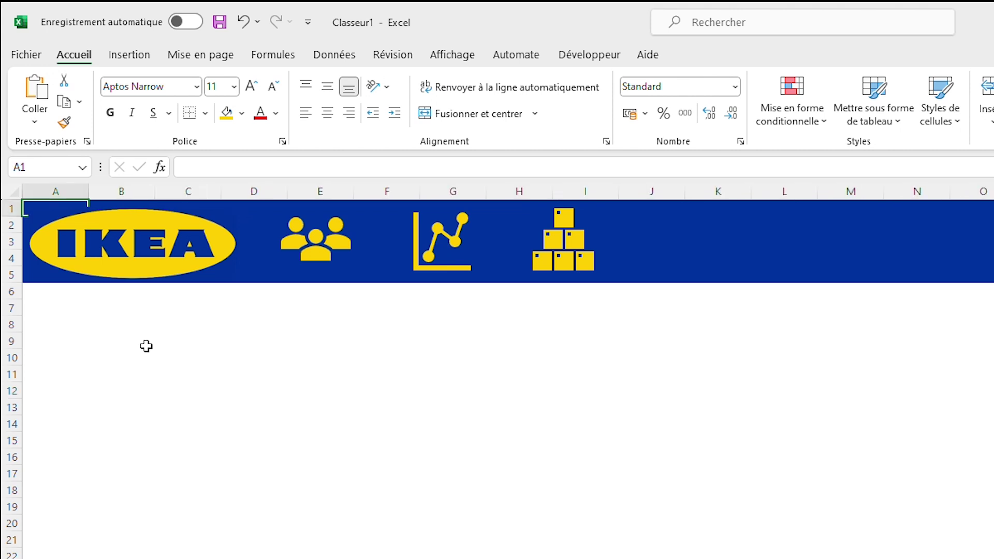
On the blank sheet, enter headers Ventes (Total) in B8 and Montant in C8
{"action": "left_click", "coordinate": [159, 322]}
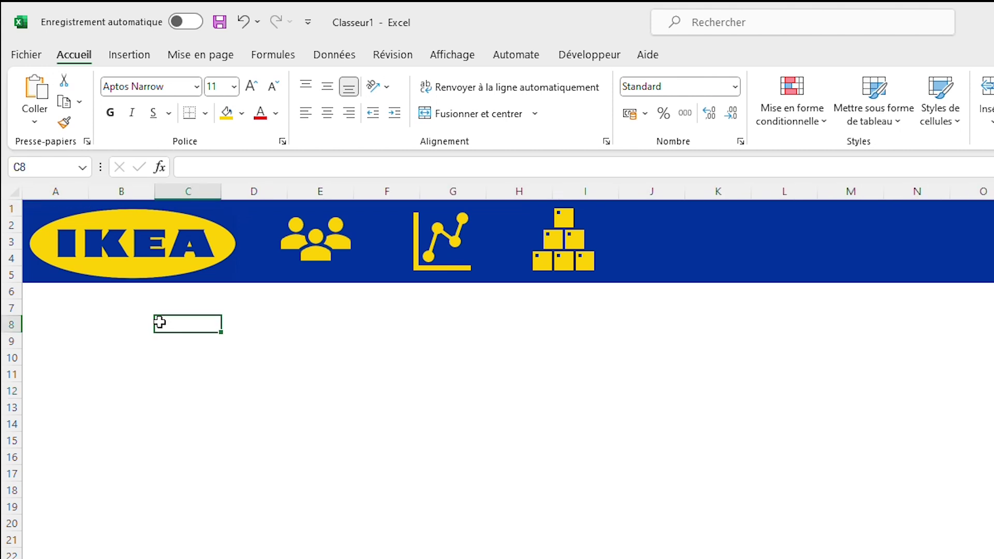
{"action": "left_click", "coordinate": [128, 323]}
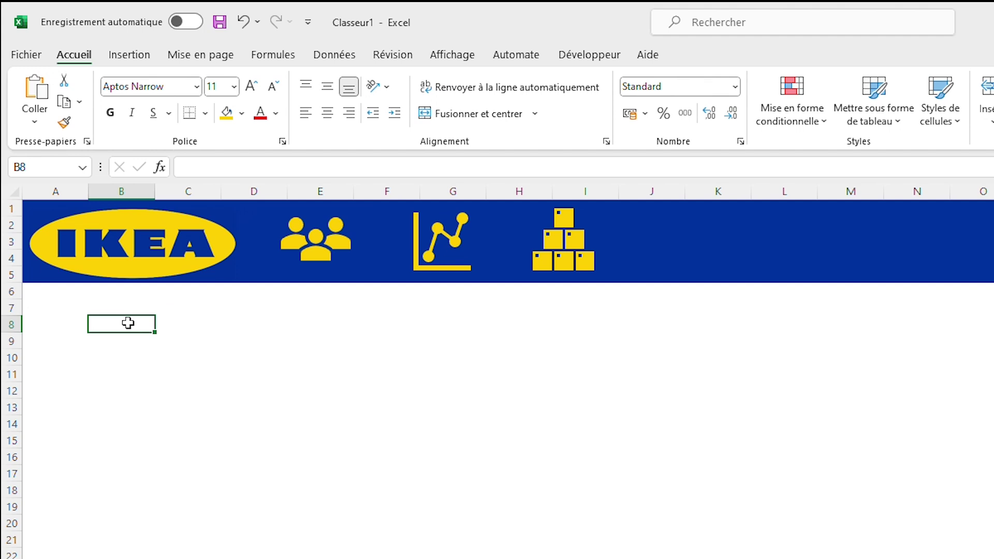
{"action": "type", "text": "Ventes (Total)"}
{"action": "key", "text": "Tab"}
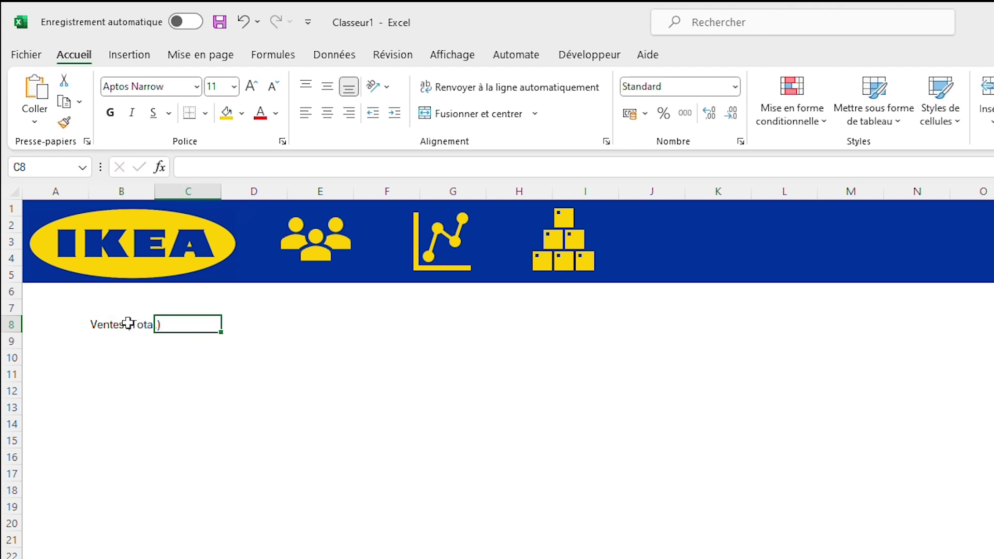
{"action": "type", "text": "Montant"}
{"action": "key", "text": "Return"}
{"action": "type", "text": "Act"}
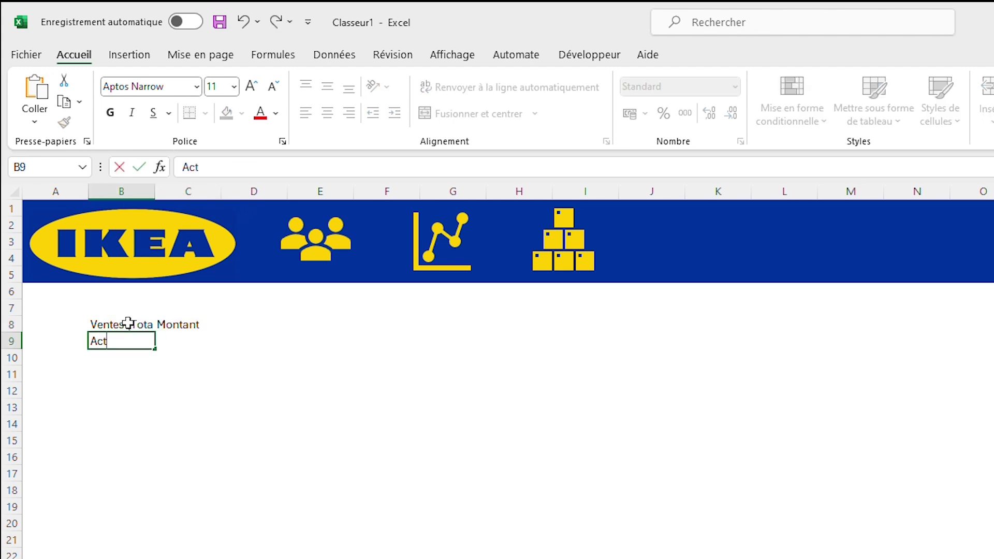
List Actuel, Objectif, % Complétés and % Restants in B9:B12 and widen columns B:C
{"action": "type", "text": "uel"}
{"action": "key", "text": "Return"}
{"action": "type", "text": "Ob"}
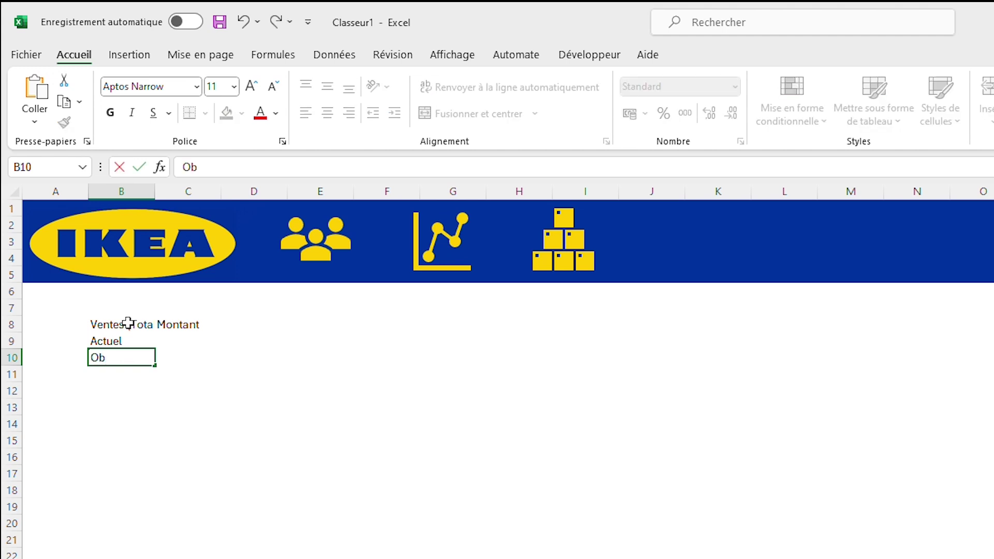
{"action": "type", "text": "jectif"}
{"action": "key", "text": "Return"}
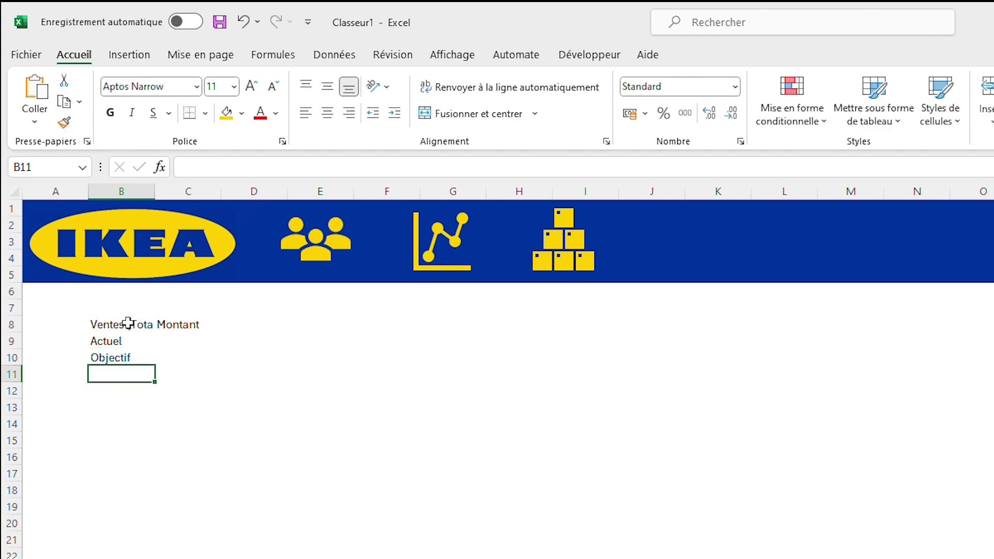
{"action": "type", "text": "% Com"}
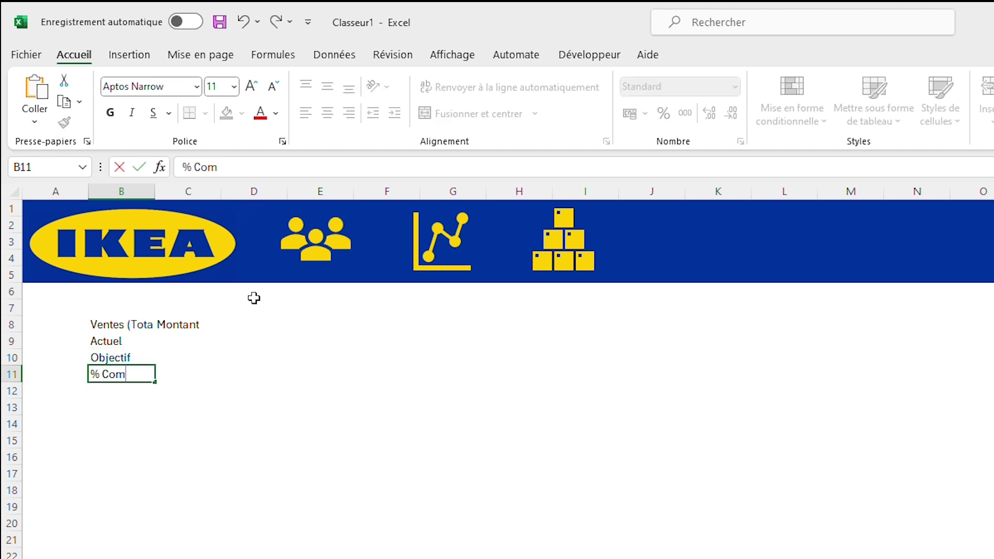
{"action": "type", "text": "plétés"}
{"action": "key", "text": "Return"}
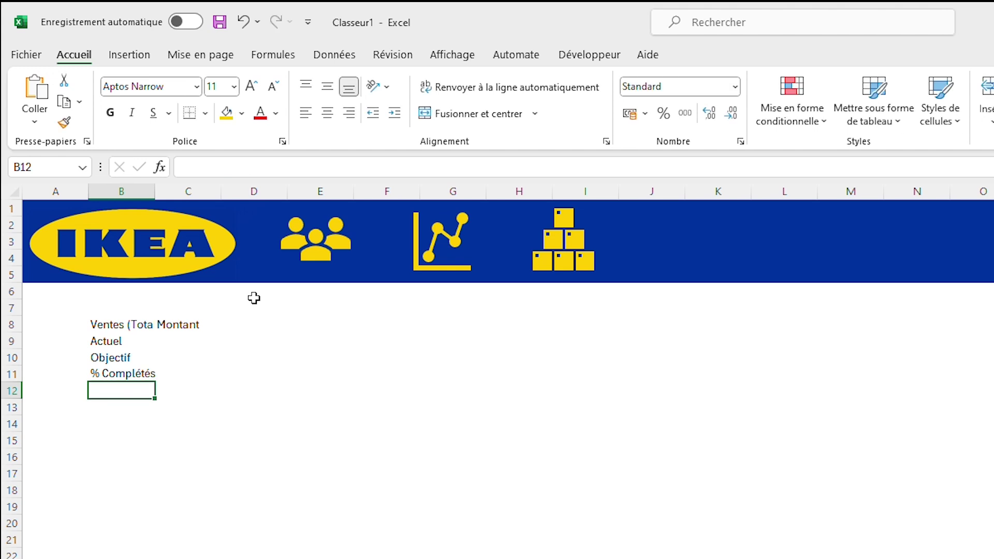
{"action": "type", "text": "% Resta"}
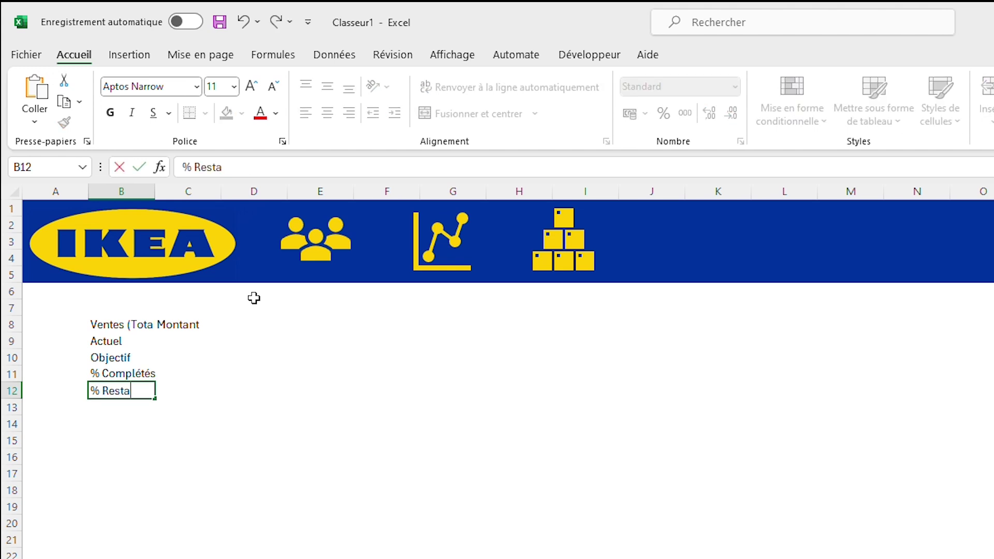
{"action": "type", "text": "nts"}
{"action": "key", "text": "Return"}
{"action": "left_click", "coordinate": [132, 375]}
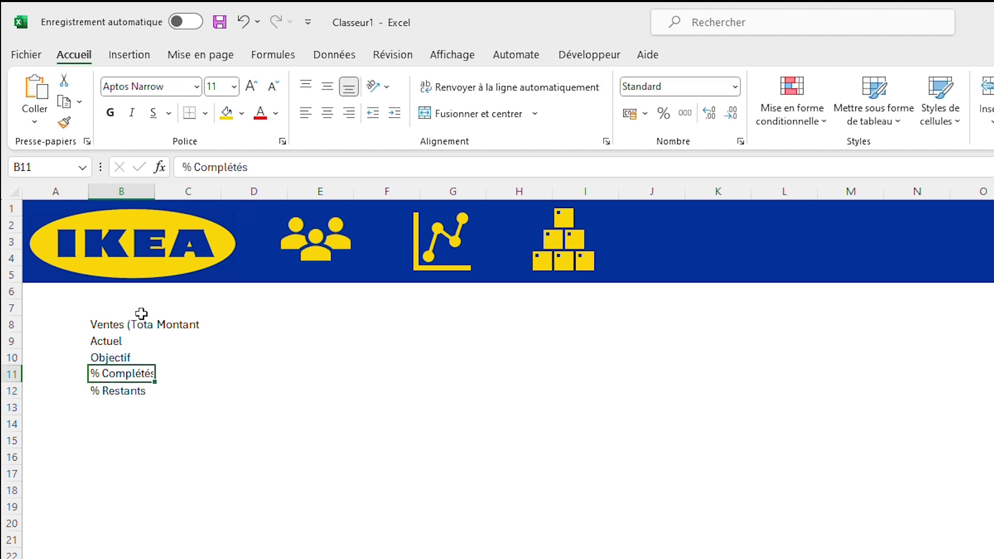
{"action": "left_click_drag", "start_coordinate": [146, 191], "coordinate": [265, 192]}
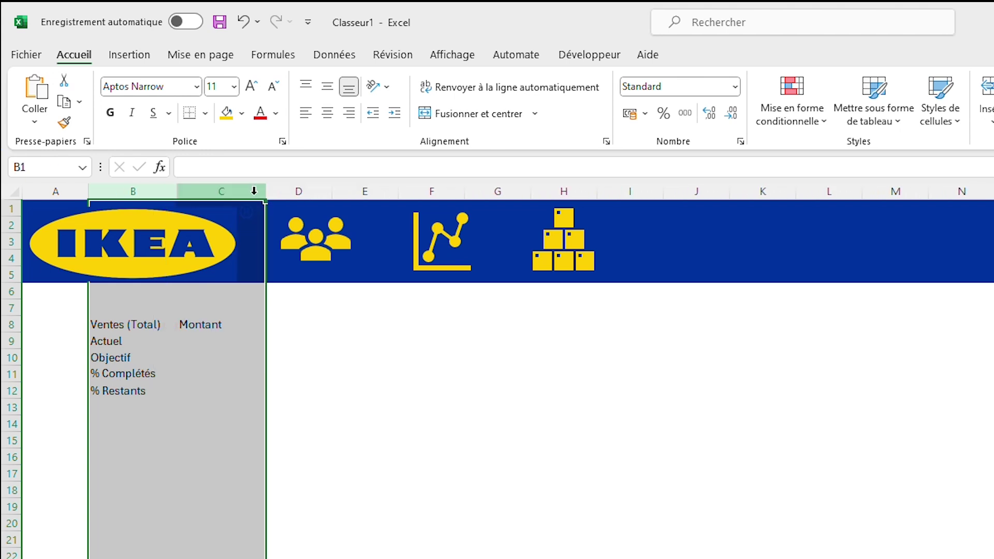
{"action": "left_click", "coordinate": [148, 324]}
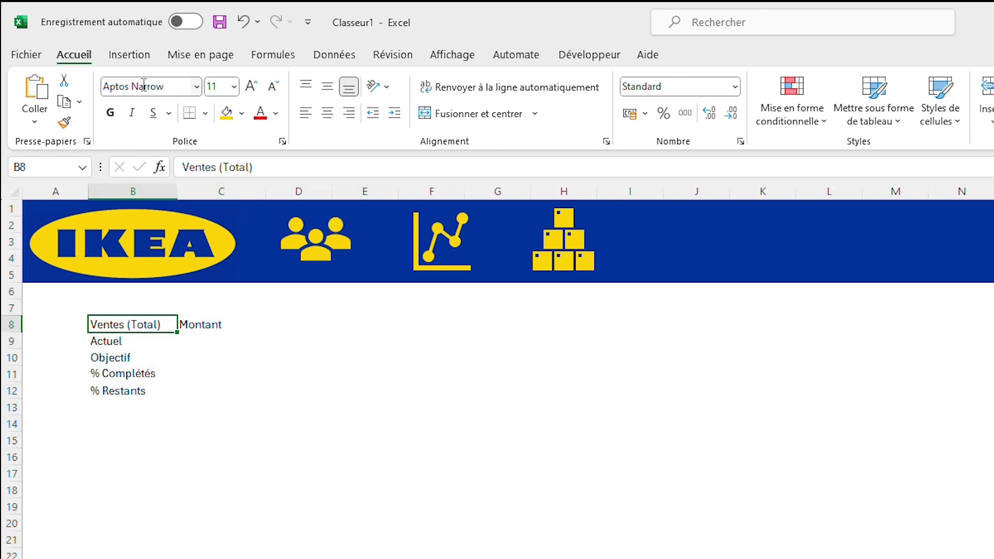
Make B8:C12 a headed table in the blue style with filter buttons hidden
{"action": "left_click", "coordinate": [129, 55]}
{"action": "left_click", "coordinate": [179, 99]}
{"action": "left_click", "coordinate": [748, 517]}
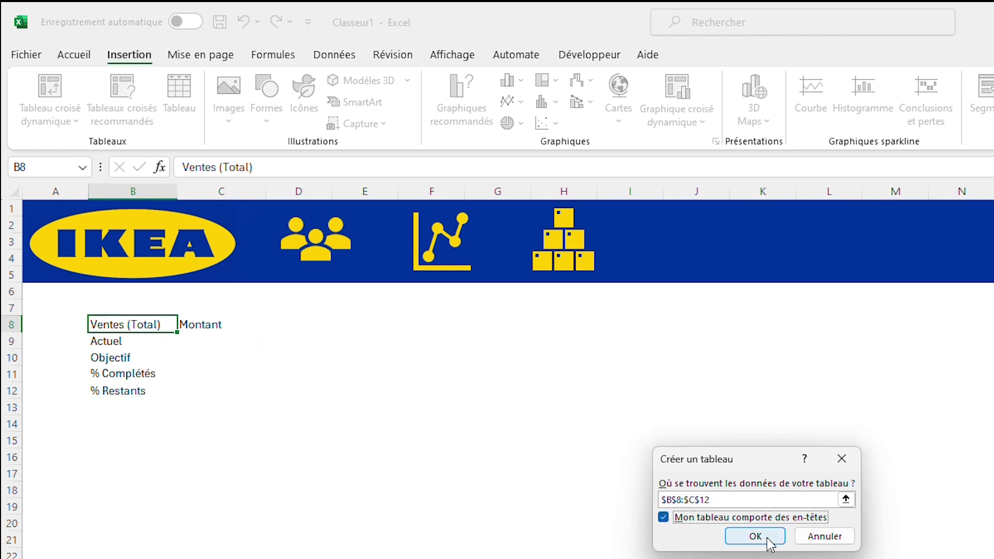
{"action": "left_click", "coordinate": [755, 537]}
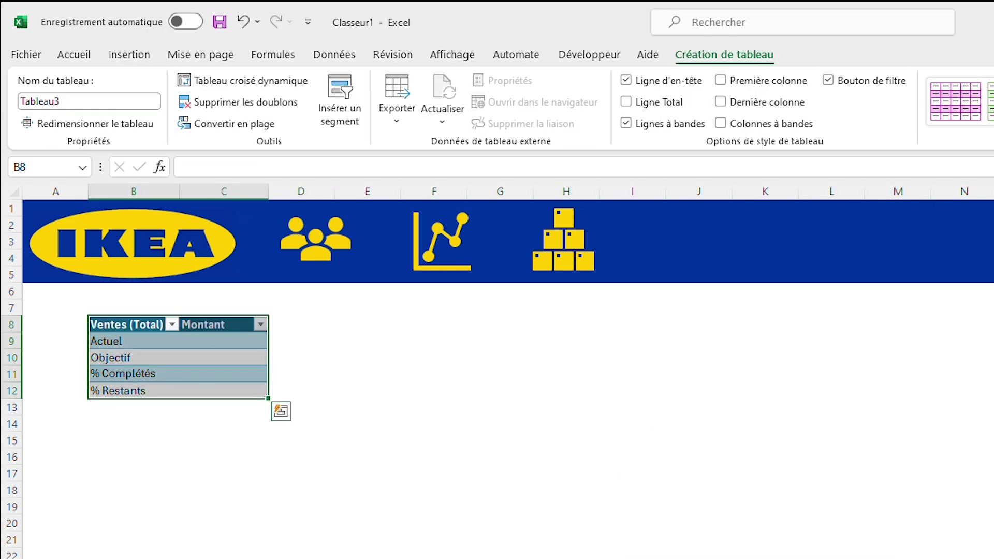
{"action": "left_click", "coordinate": [991, 136]}
{"action": "left_click", "coordinate": [958, 132]}
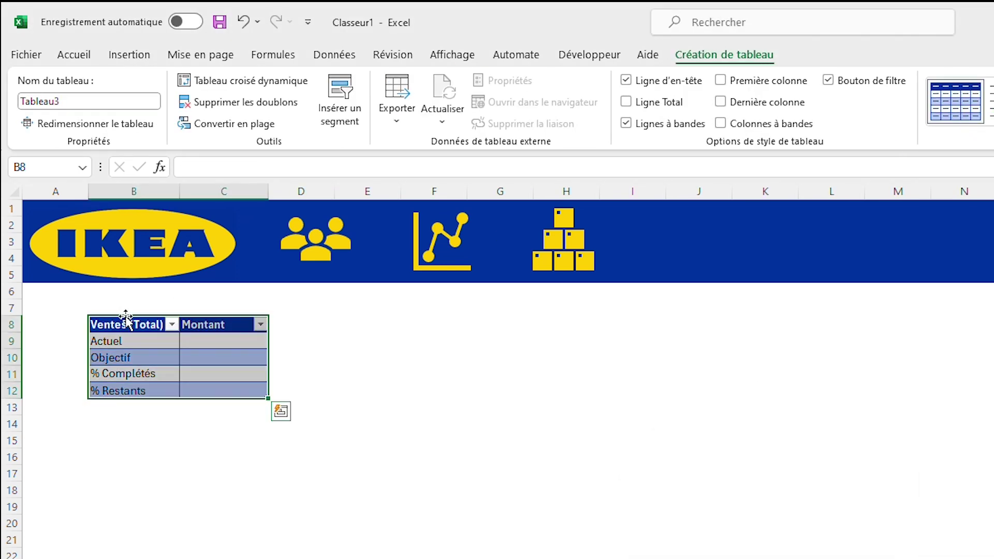
{"action": "left_click", "coordinate": [859, 86]}
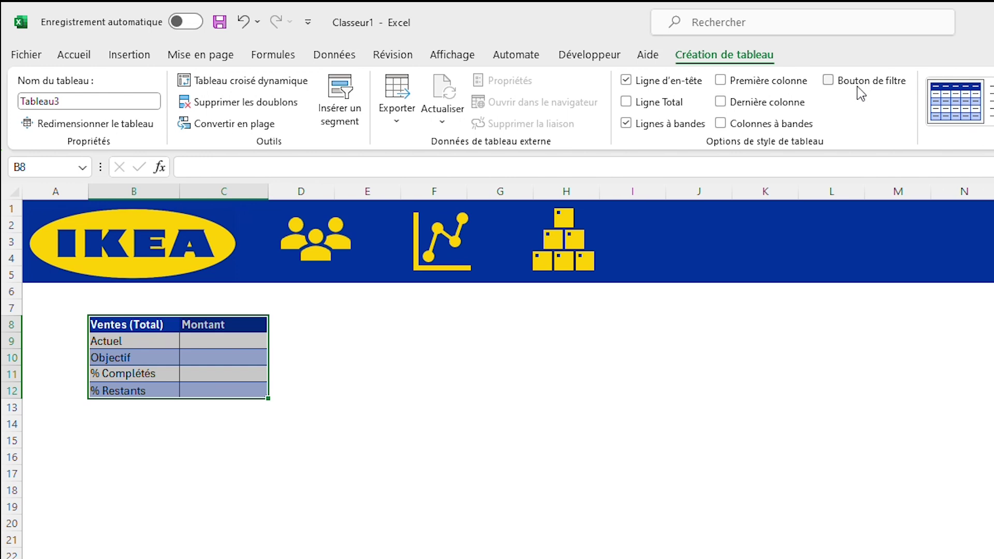
Widen columns B and C, centre the headers and indent the row labels
{"action": "left_click", "coordinate": [143, 191]}
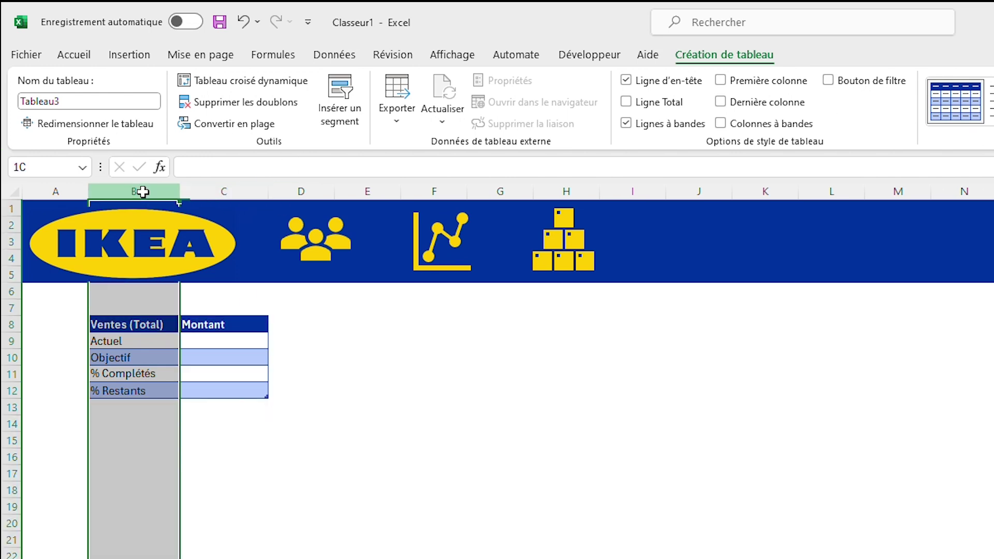
{"action": "left_click_drag", "start_coordinate": [142, 191], "coordinate": [310, 189]}
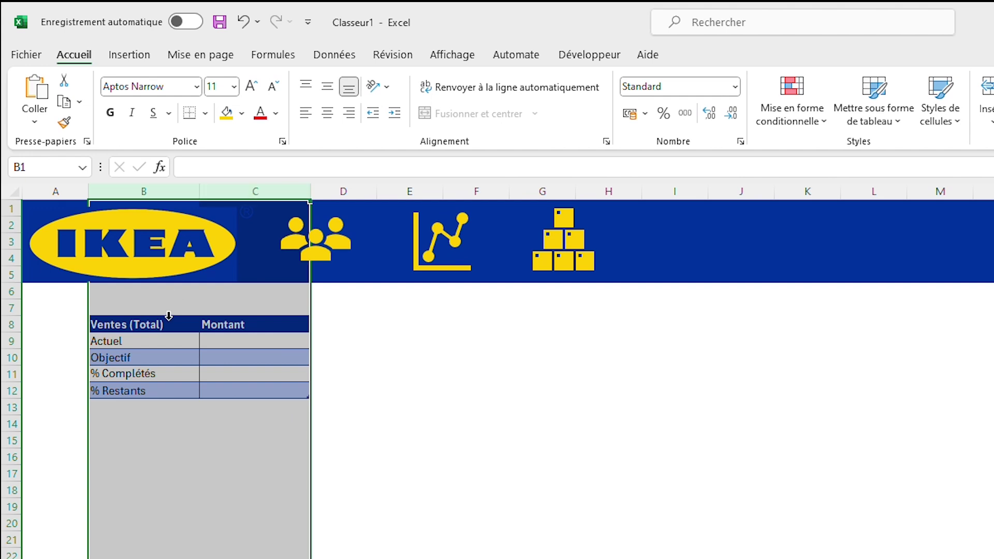
{"action": "left_click_drag", "start_coordinate": [168, 324], "coordinate": [230, 326]}
{"action": "left_click", "coordinate": [327, 113]}
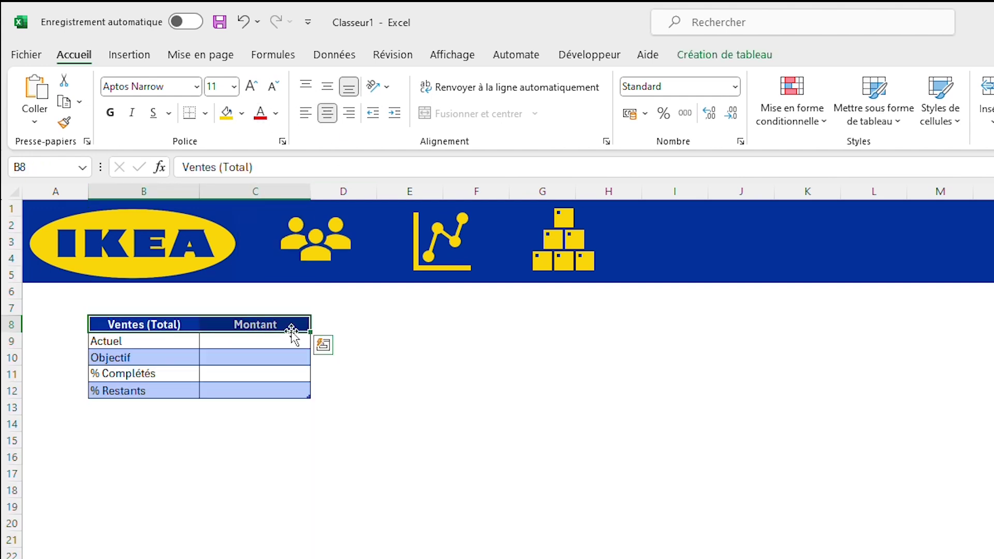
{"action": "left_click_drag", "start_coordinate": [171, 347], "coordinate": [156, 387]}
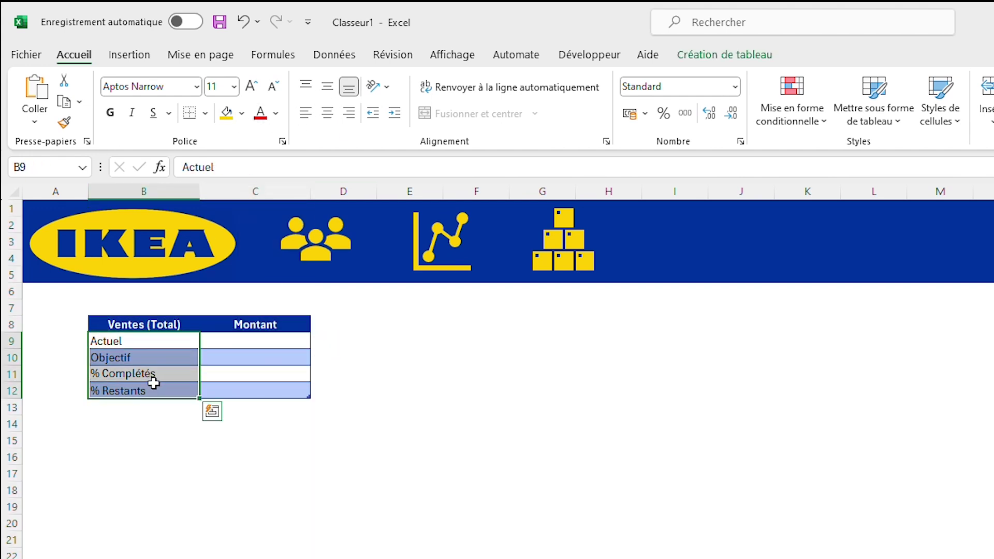
{"action": "left_click", "coordinate": [394, 112]}
{"action": "left_click", "coordinate": [354, 316]}
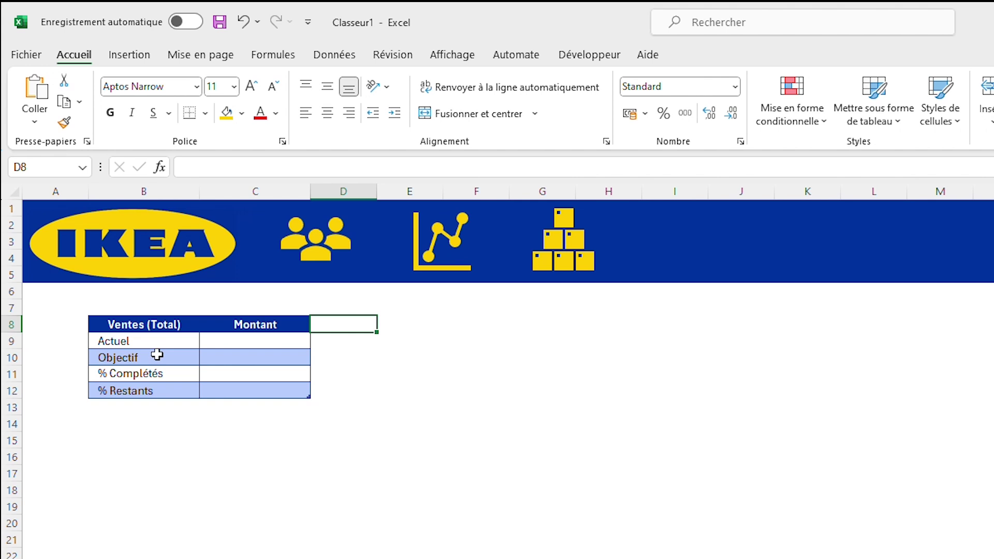
Enter =SOMME(Tableau2[Montant]) in C9 so Actuel totals 950,00 €
{"action": "left_click", "coordinate": [256, 340]}
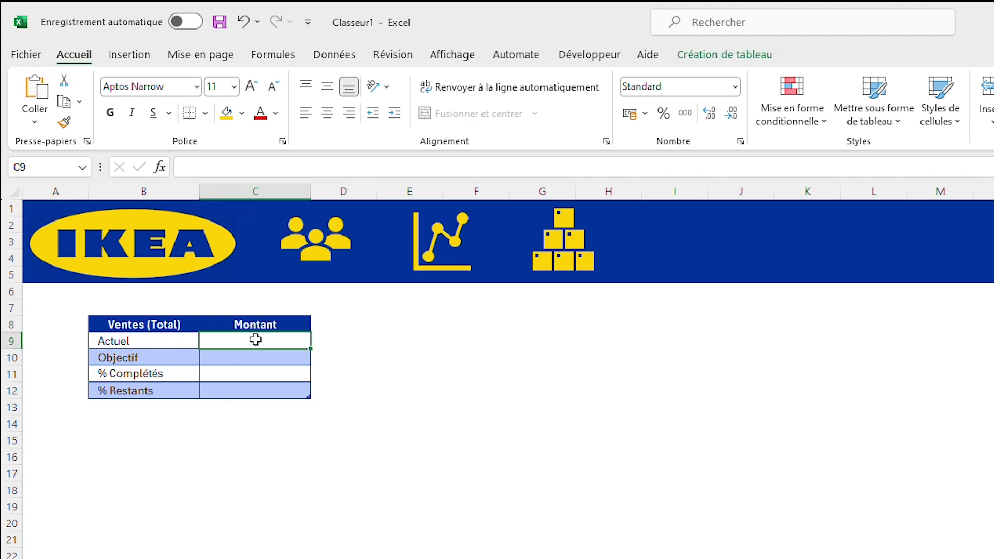
{"action": "type", "text": "="}
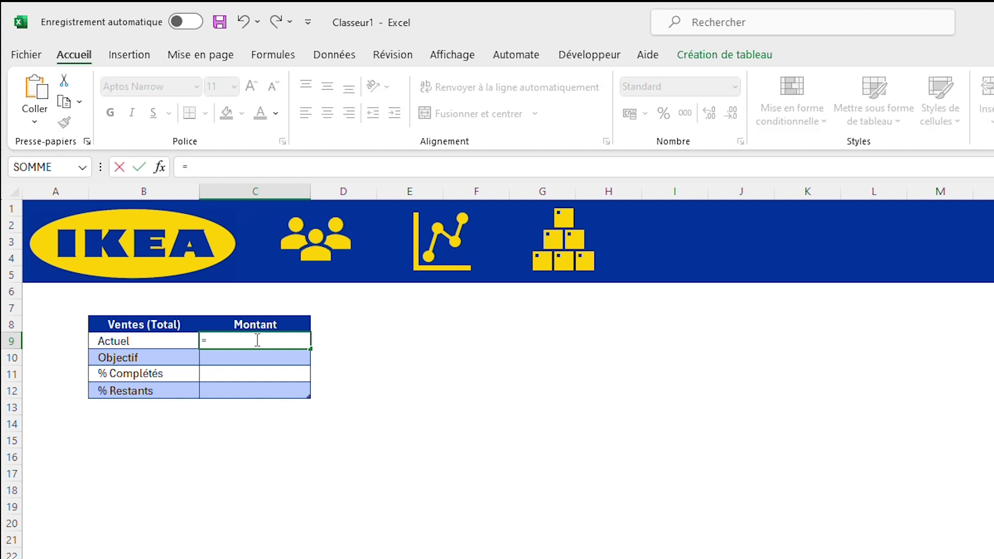
{"action": "type", "text": "SOMME("}
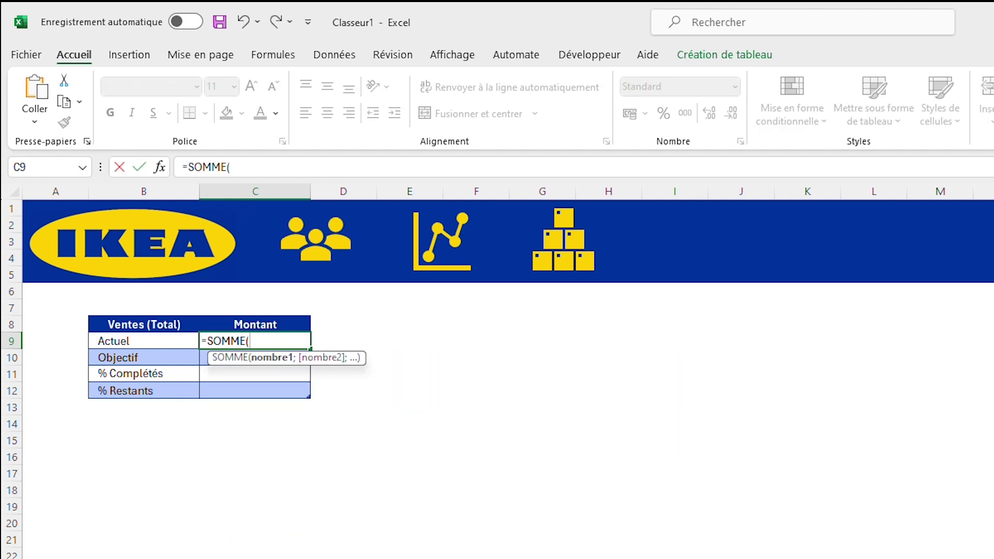
{"action": "key", "text": "ctrl+Page_Down"}
{"action": "left_click_drag", "start_coordinate": [725, 338], "coordinate": [725, 357]}
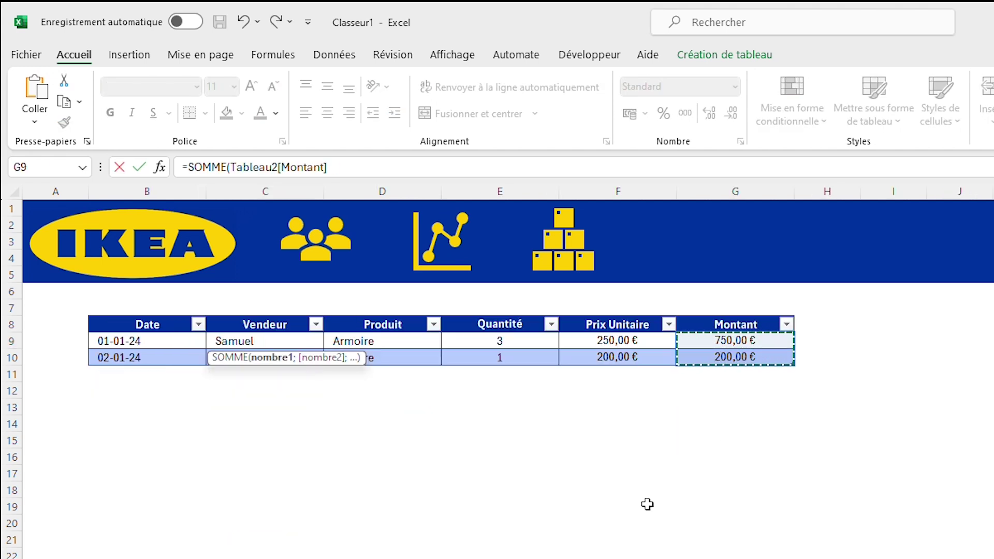
{"action": "left_click", "coordinate": [403, 170]}
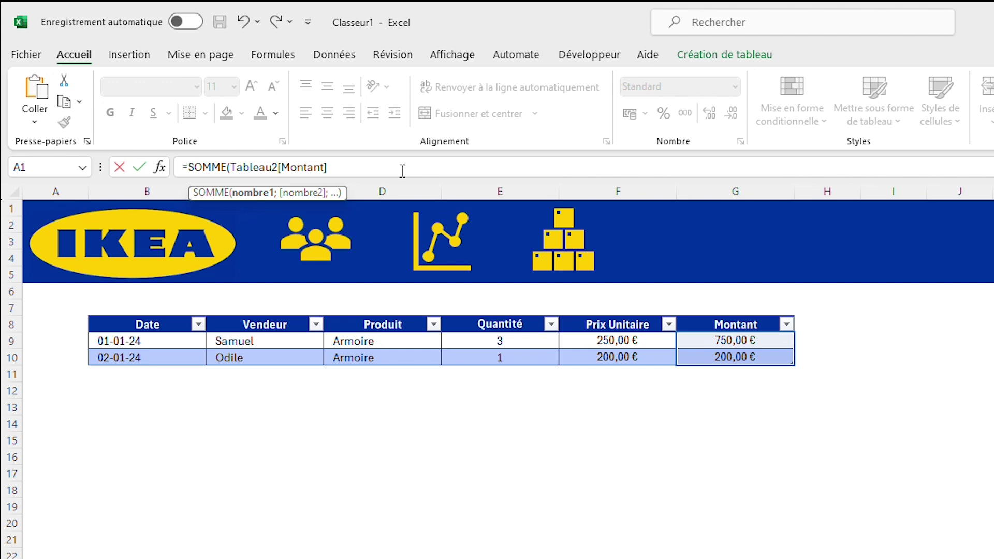
{"action": "type", "text": ")"}
{"action": "key", "text": "ctrl+Return"}
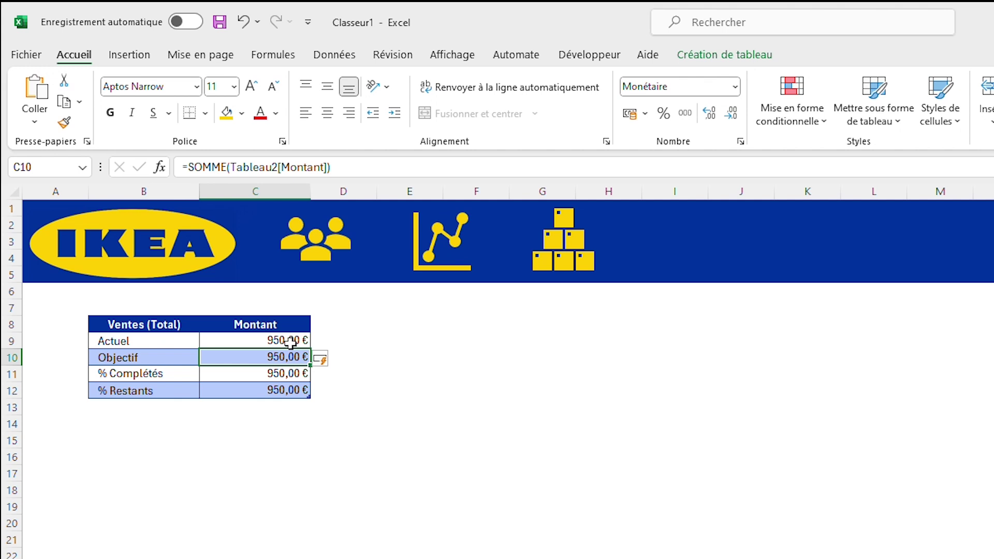
Undo the automatic calculated column and return to the Données_Vendeur sales table
{"action": "left_click", "coordinate": [332, 360]}
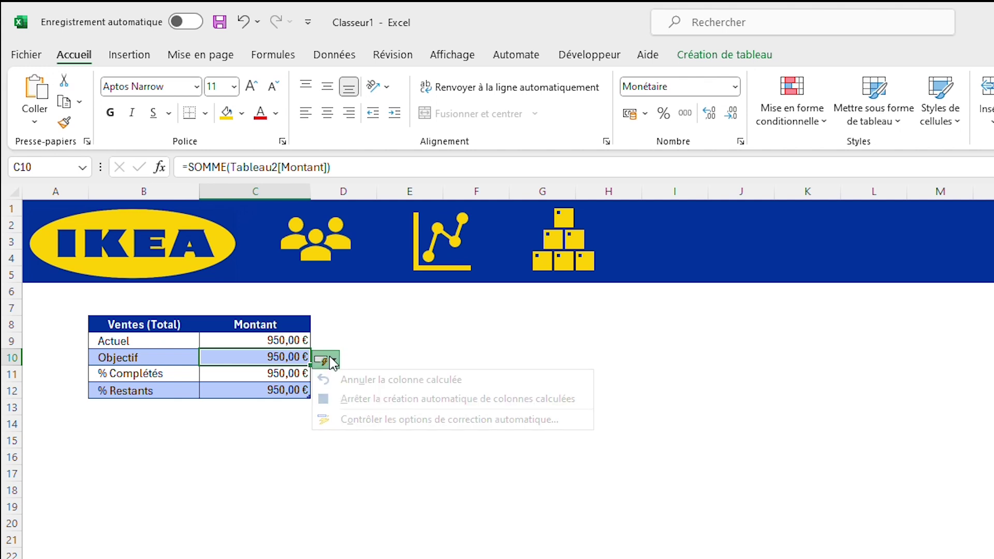
{"action": "left_click", "coordinate": [351, 379]}
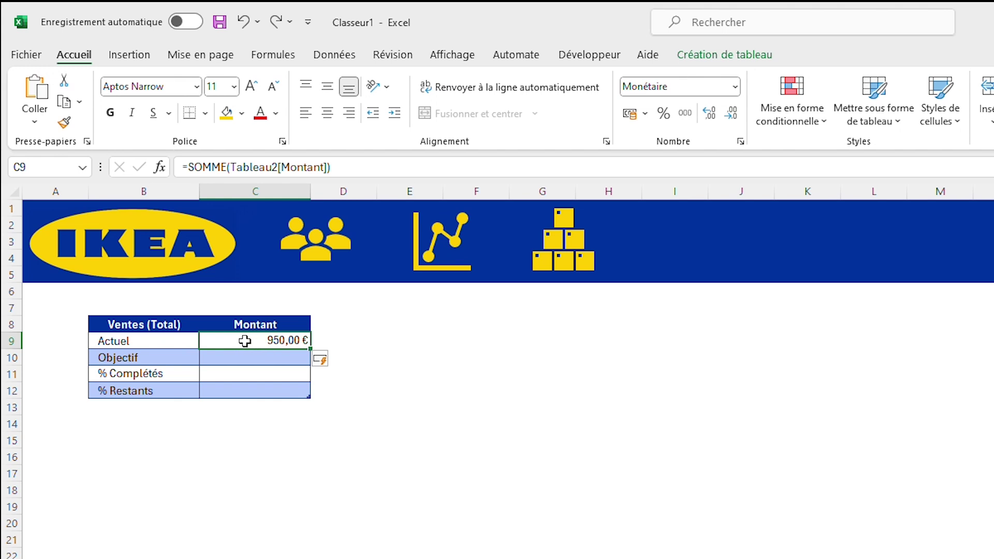
{"action": "left_click", "coordinate": [250, 350]}
{"action": "left_click", "coordinate": [273, 340]}
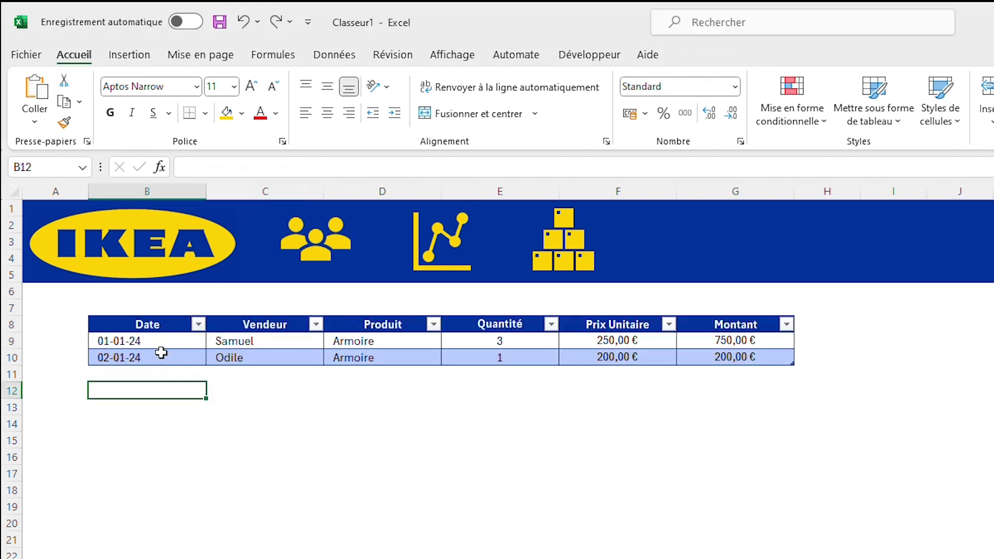
Add a third sale in row 11: 03-01-24, the first seller, Chaise, 4 at 50,00 €
{"action": "left_click", "coordinate": [148, 368]}
{"action": "type", "text": "03-"}
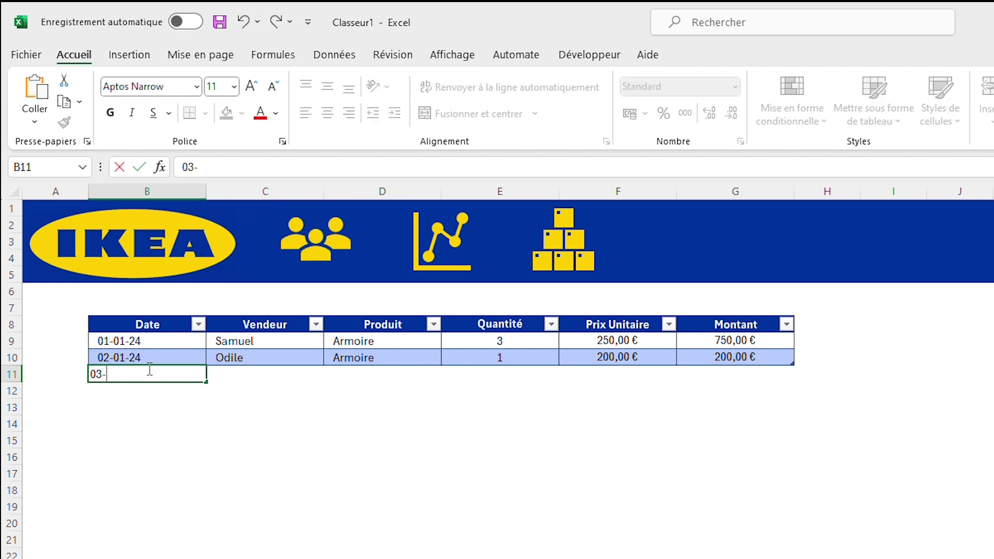
{"action": "type", "text": "01-24"}
{"action": "key", "text": "Tab"}
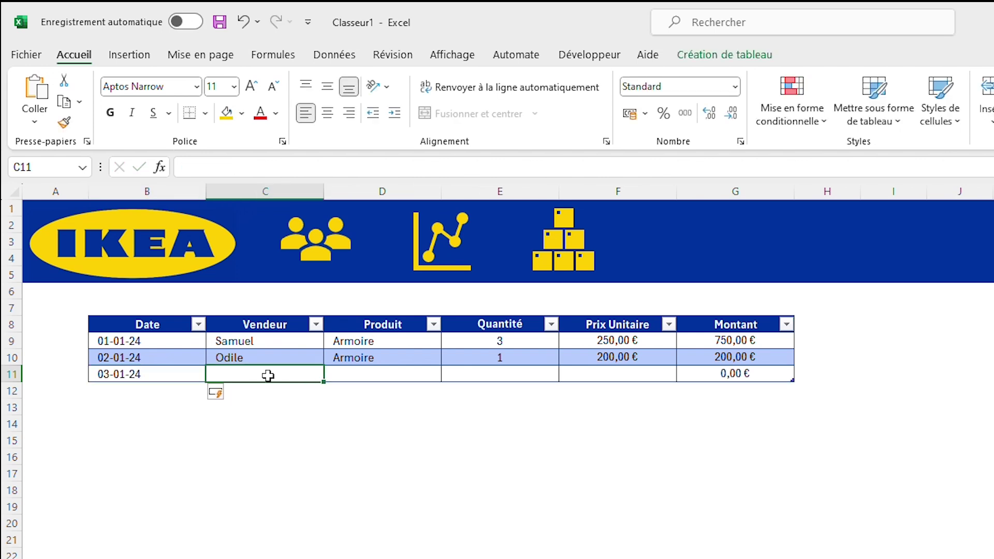
{"action": "type", "text": "Samuel"}
{"action": "key", "text": "Tab"}
{"action": "type", "text": "C"}
{"action": "key", "text": "Tab"}
{"action": "type", "text": "4\t50"}
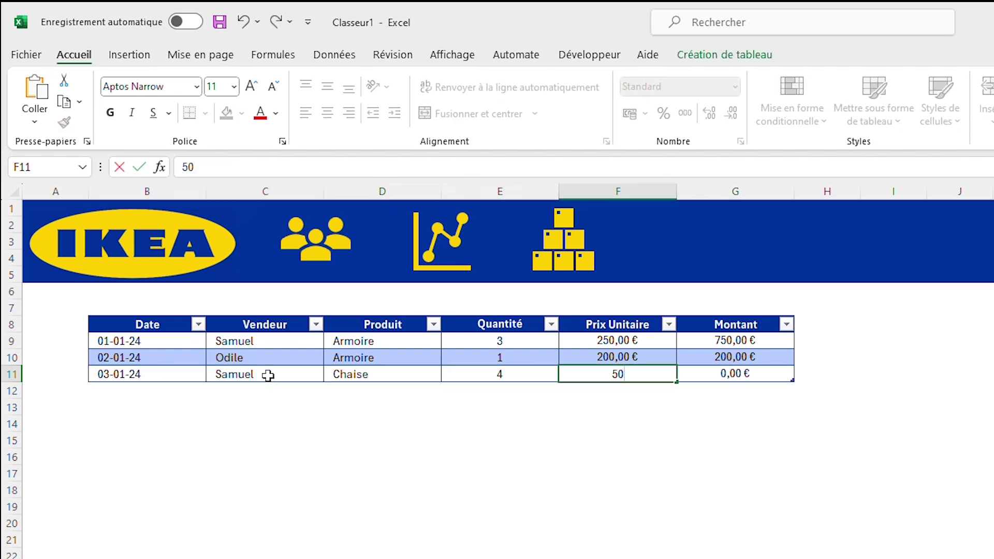
{"action": "key", "text": "Return"}
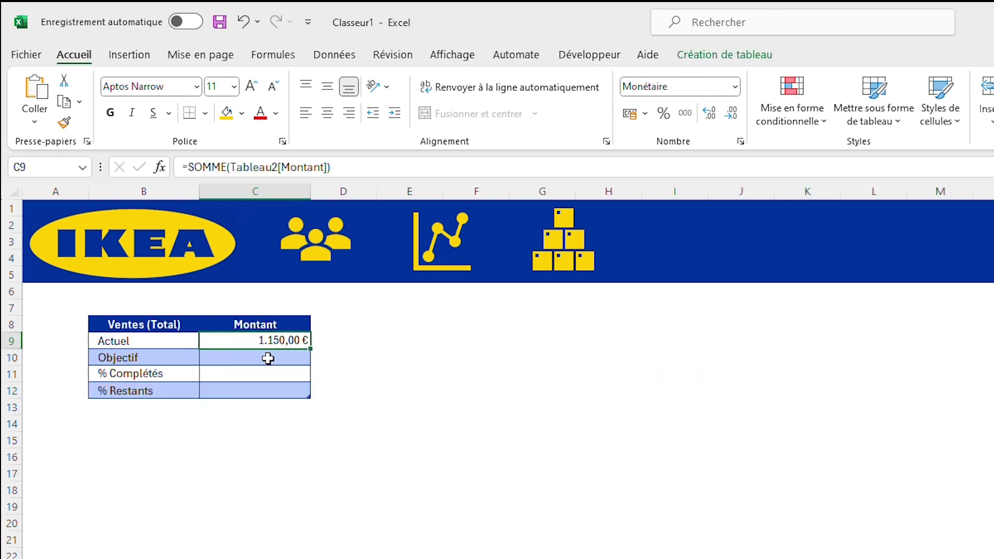
Format the Objectif cell C10 as currency and enter the 60000 target
{"action": "left_click", "coordinate": [267, 356]}
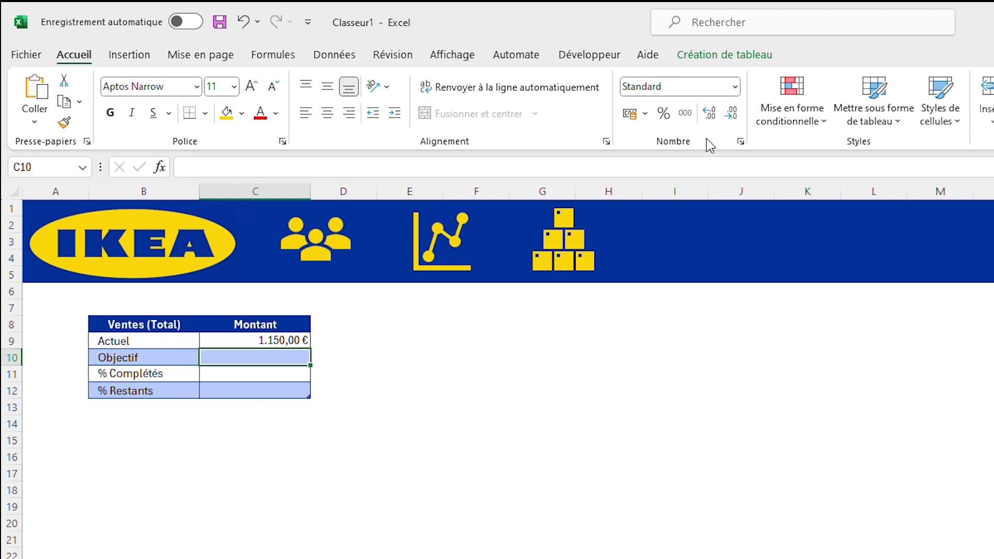
{"action": "left_click", "coordinate": [734, 87]}
{"action": "left_click", "coordinate": [699, 196]}
{"action": "type", "text": "60."}
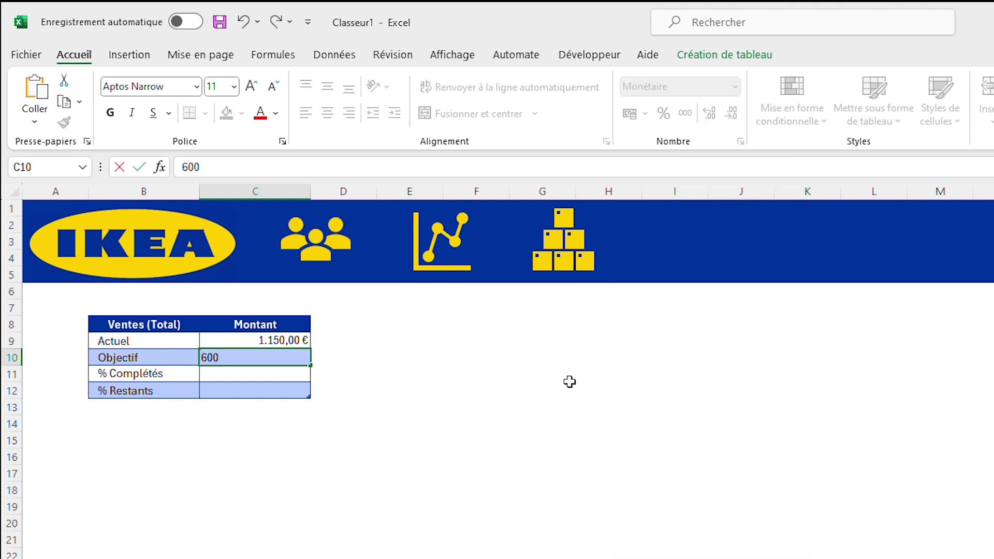
{"action": "type", "text": "00"}
{"action": "key", "text": "Return"}
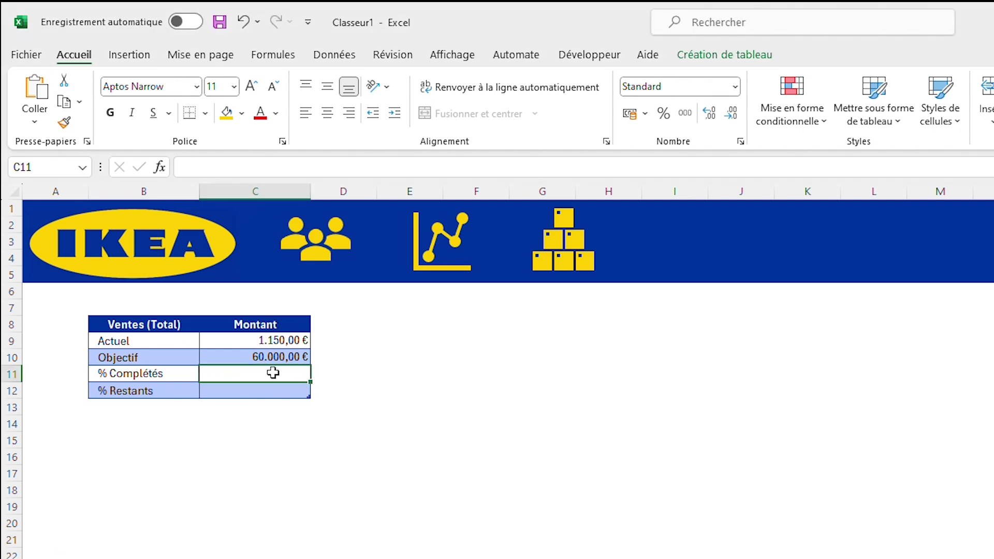
Compute % Complétés as =C9/C10 in C11 and show it as a percentage (2%)
{"action": "type", "text": "="}
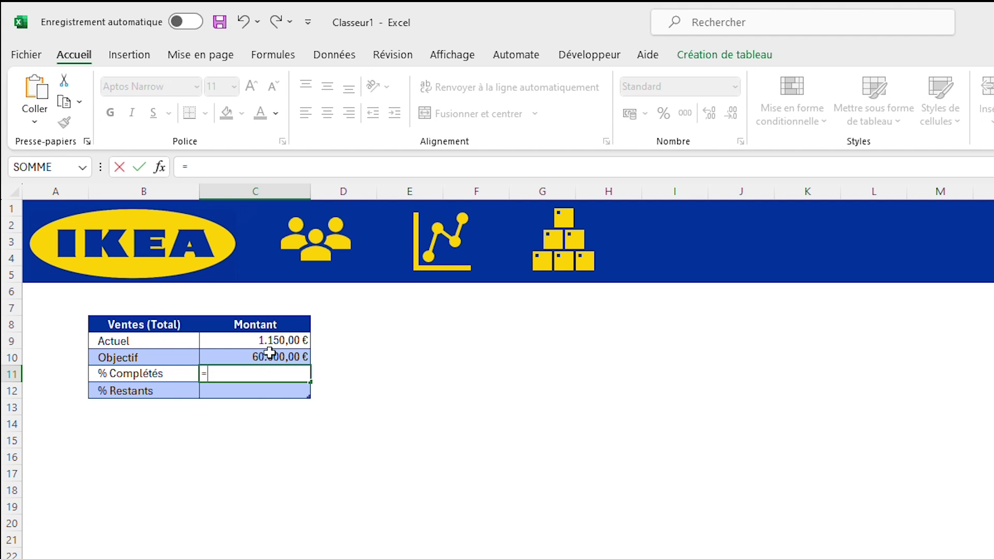
{"action": "left_click", "coordinate": [267, 342]}
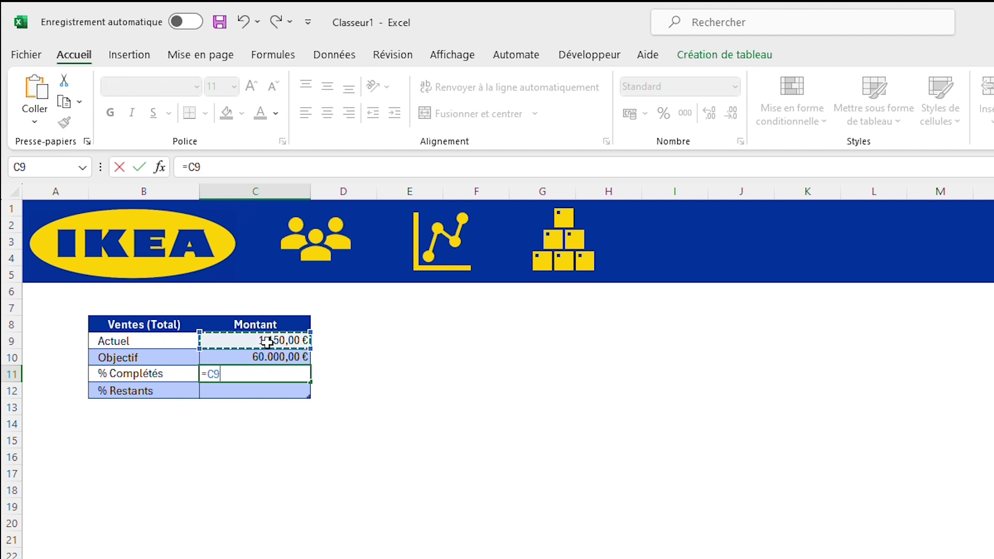
{"action": "type", "text": "/"}
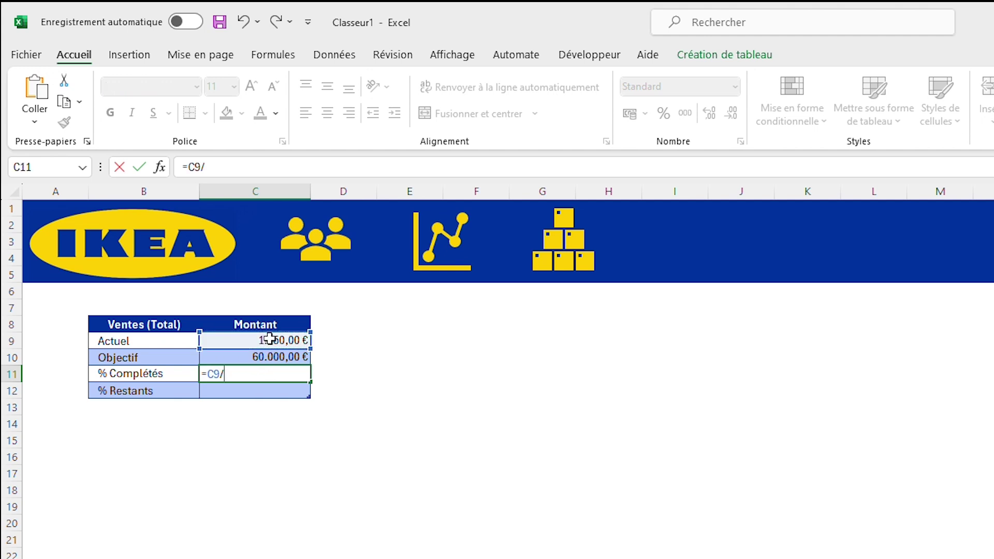
{"action": "left_click", "coordinate": [257, 357]}
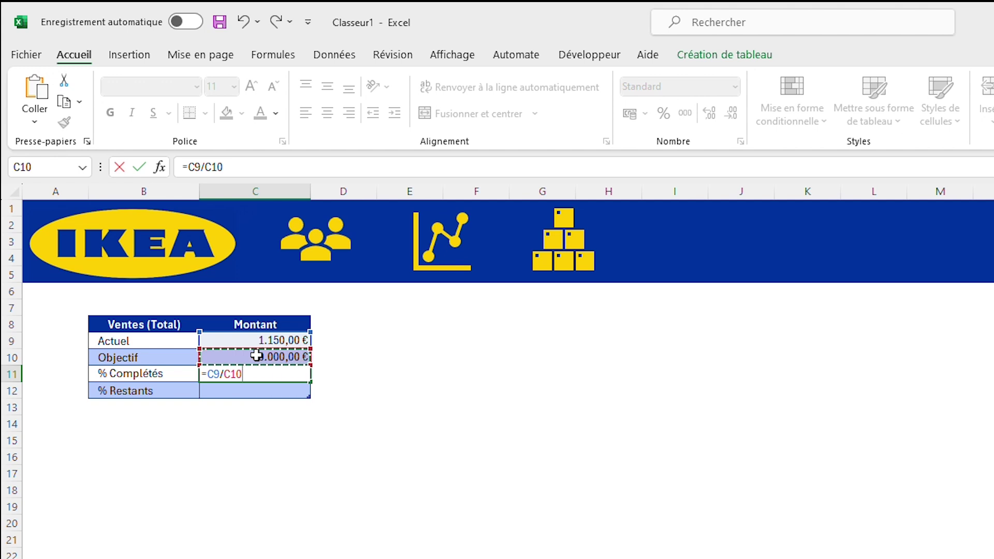
{"action": "key", "text": "Return"}
{"action": "left_click", "coordinate": [251, 375]}
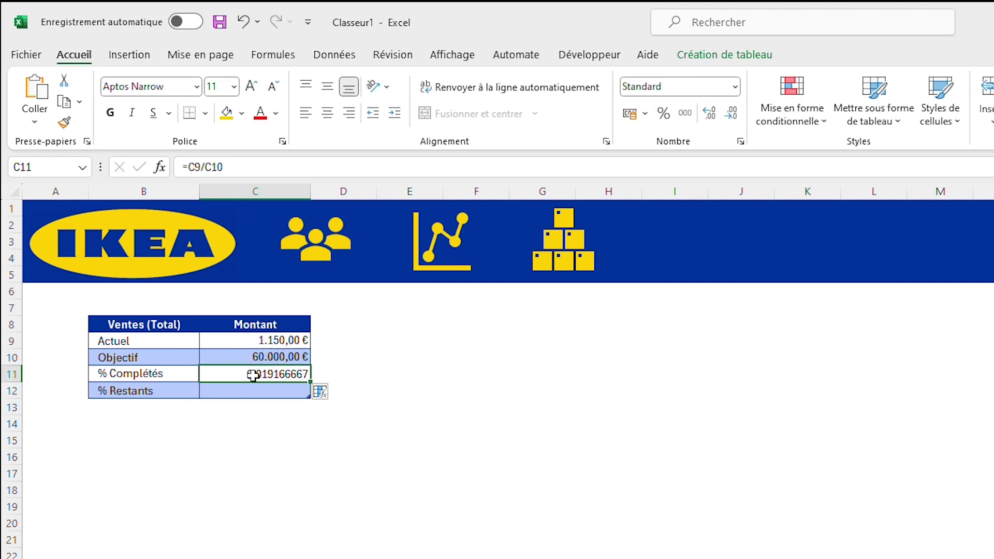
{"action": "left_click", "coordinate": [664, 114]}
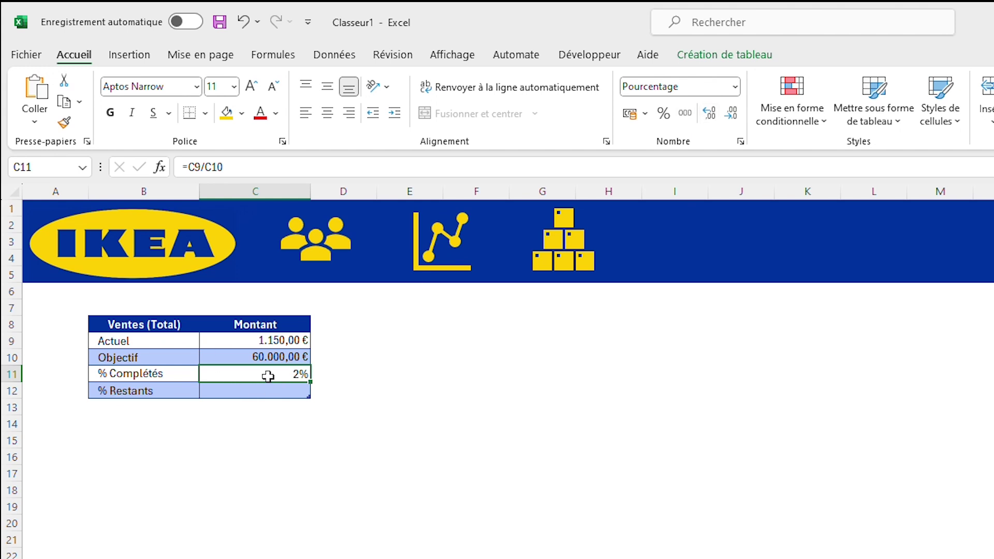
{"action": "left_click", "coordinate": [256, 389]}
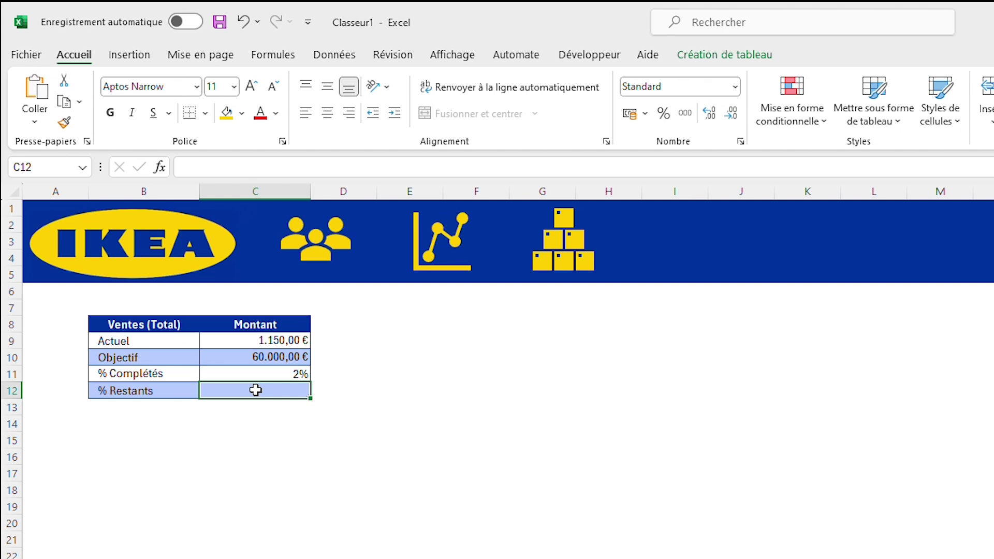
Enter =1-C11 in C12 so % Restants shows 98%
{"action": "type", "text": "=1-"}
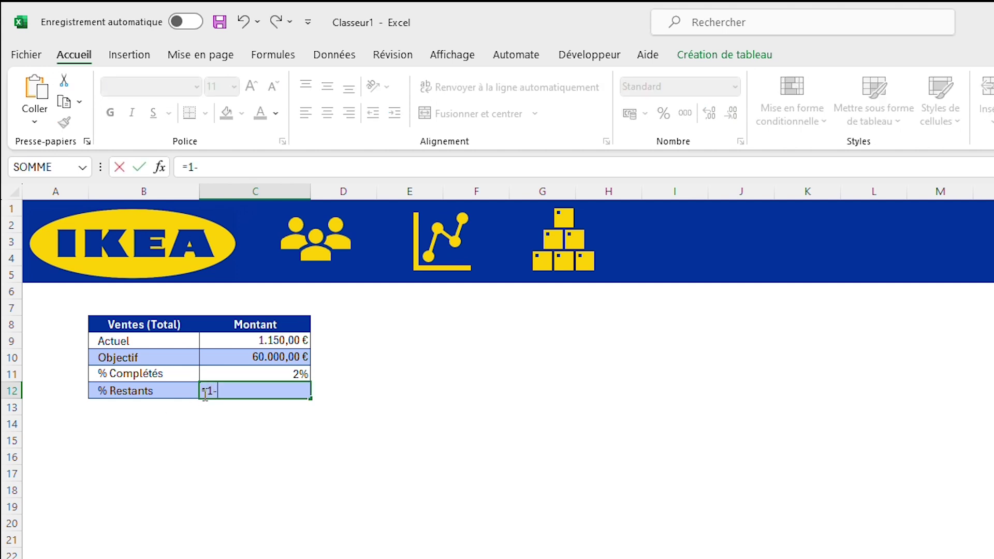
{"action": "left_click", "coordinate": [224, 372]}
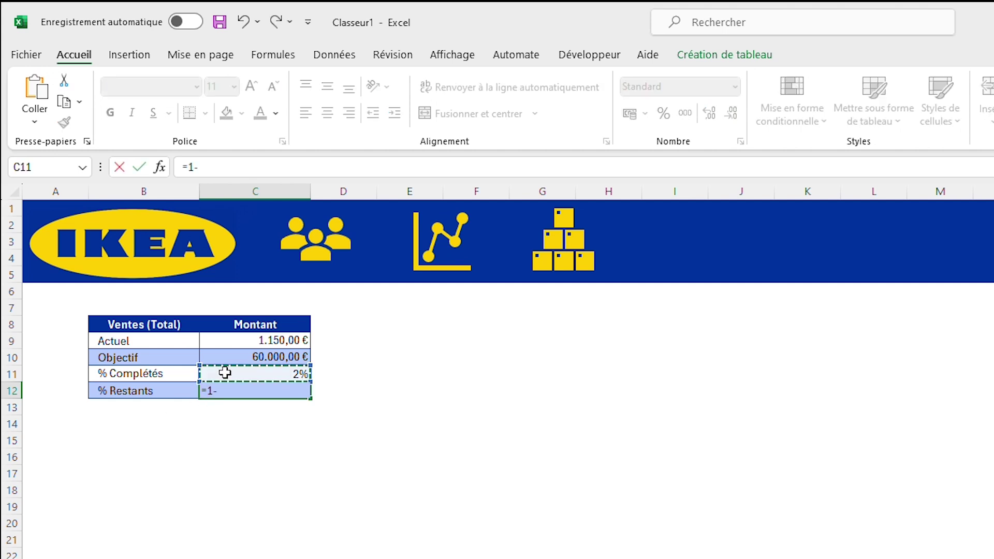
{"action": "key", "text": "Return"}
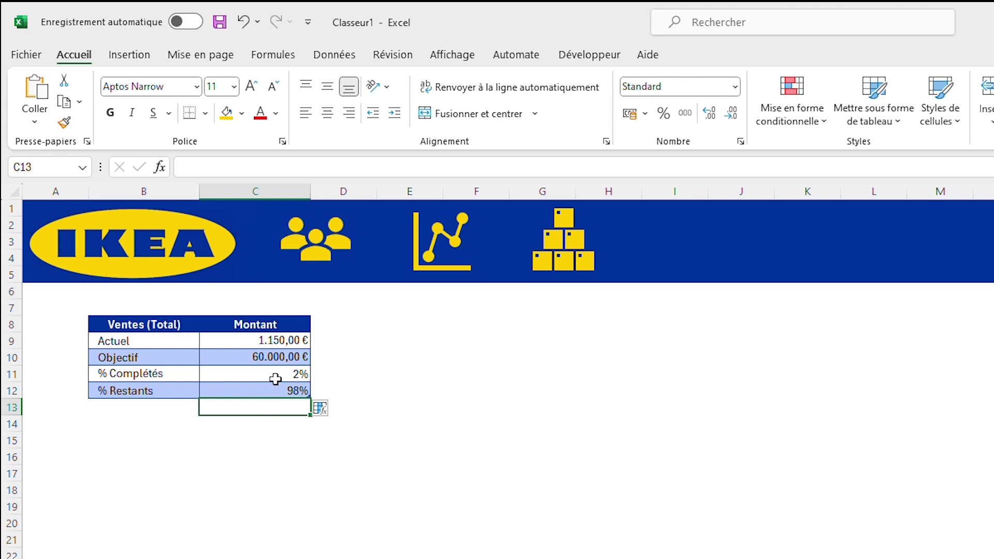
Center-align the four statistics values in C9:C12
{"action": "left_click_drag", "start_coordinate": [278, 341], "coordinate": [273, 383]}
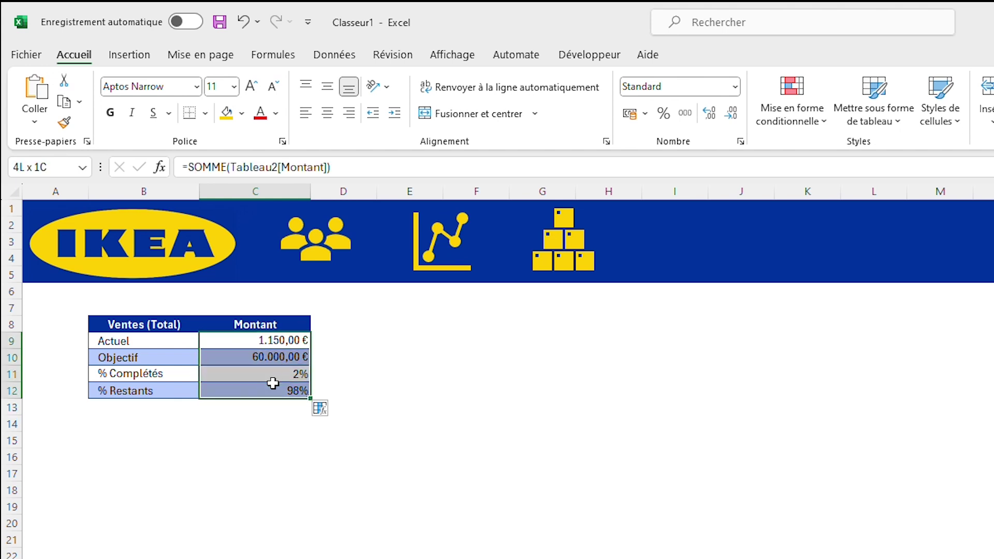
{"action": "left_click", "coordinate": [327, 113]}
{"action": "left_click", "coordinate": [408, 355]}
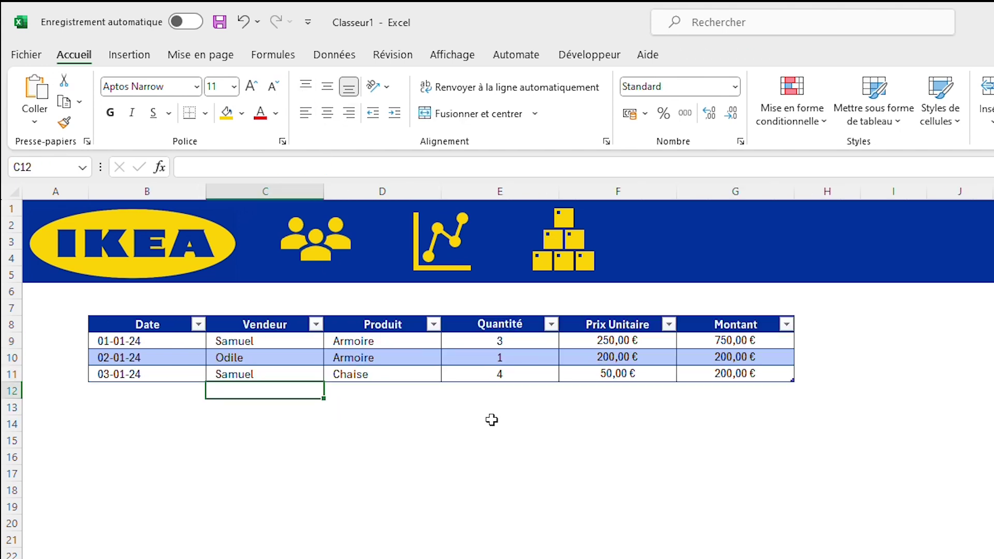
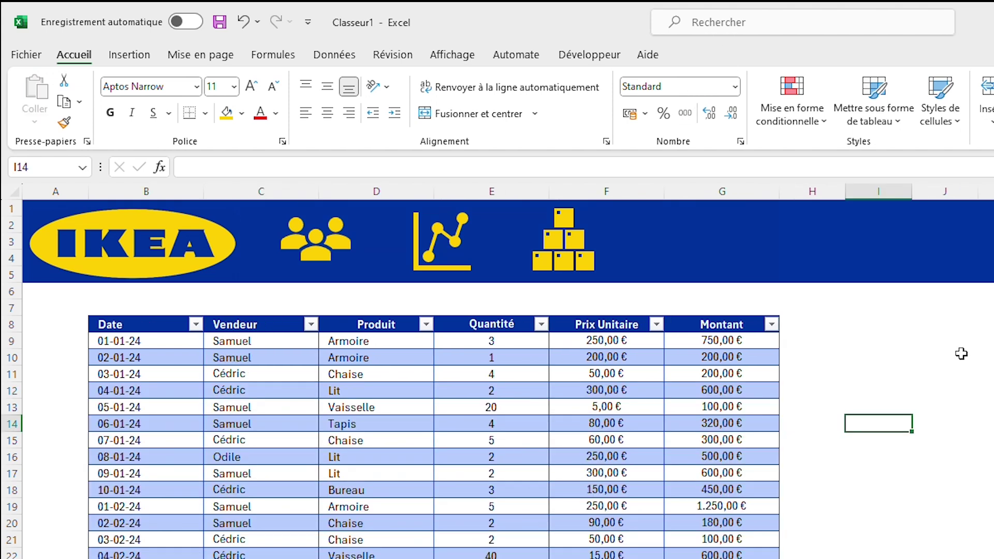
Scroll through the sales list, then jump to the Statistiques sheet via the banner's chart icon
{"action": "scroll", "coordinate": [613, 476], "scroll_direction": "down", "scroll_amount": 10}
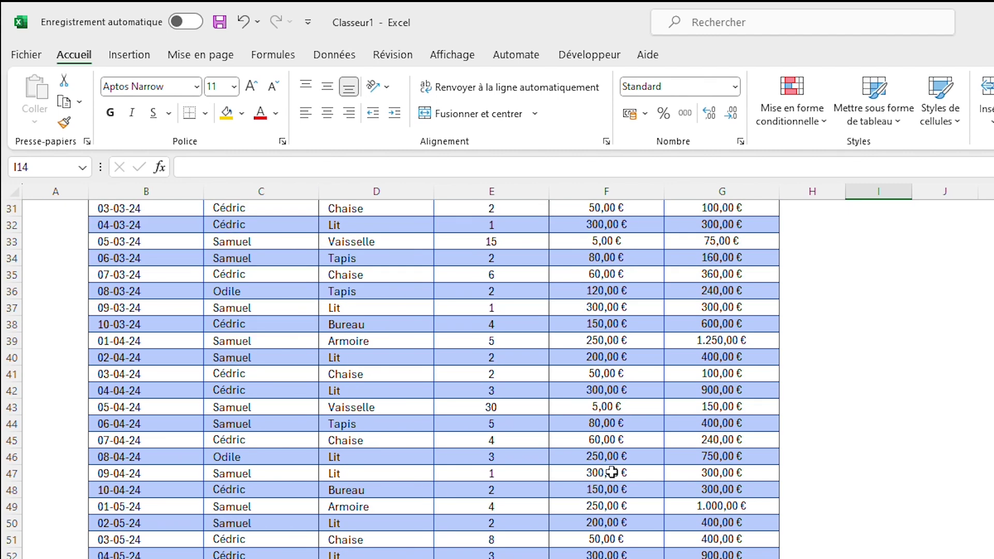
{"action": "scroll", "coordinate": [610, 470], "scroll_direction": "down", "scroll_amount": 11}
{"action": "scroll", "coordinate": [609, 469], "scroll_direction": "up", "scroll_amount": 1}
{"action": "scroll", "coordinate": [611, 466], "scroll_direction": "up", "scroll_amount": 9}
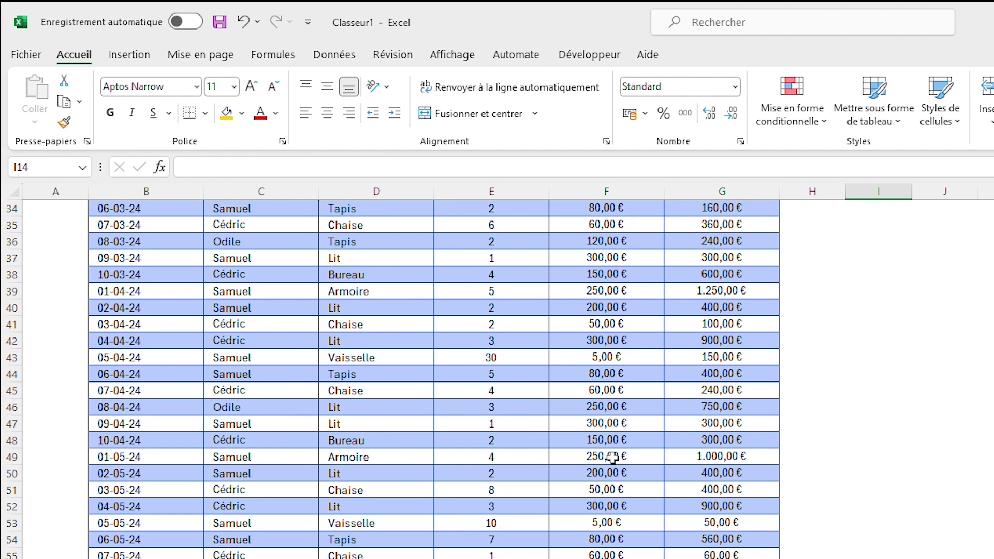
{"action": "scroll", "coordinate": [612, 458], "scroll_direction": "up", "scroll_amount": 5}
{"action": "scroll", "coordinate": [612, 457], "scroll_direction": "up", "scroll_amount": 6}
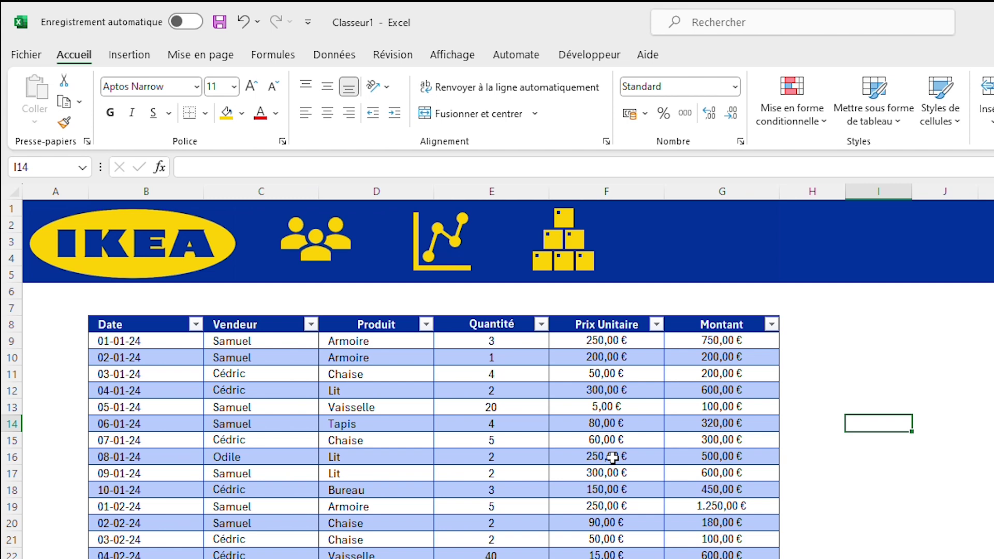
{"action": "left_click", "coordinate": [447, 239]}
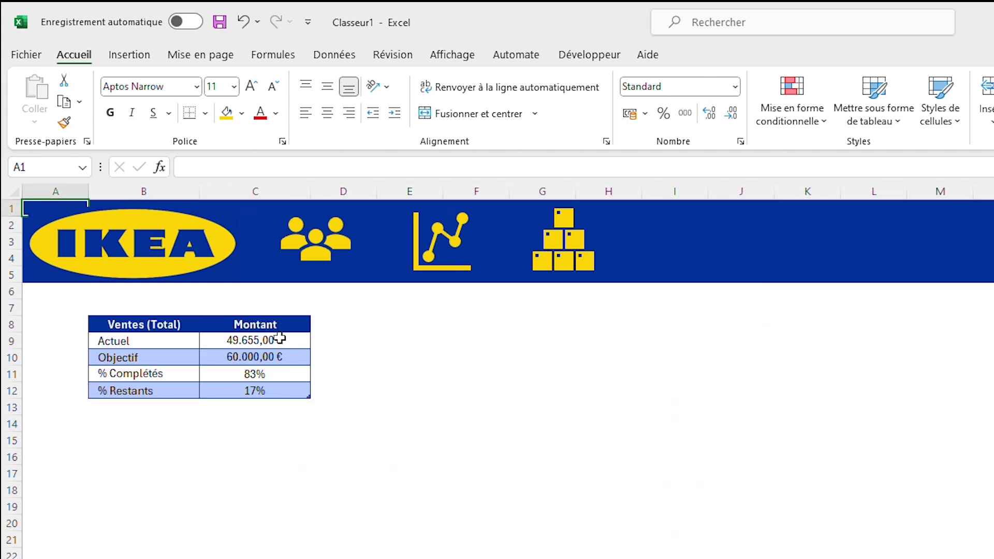
Enter the headings Mois, 2023 and 2024 across B16:D16
{"action": "left_click_drag", "start_coordinate": [280, 340], "coordinate": [290, 391]}
{"action": "left_click", "coordinate": [419, 406]}
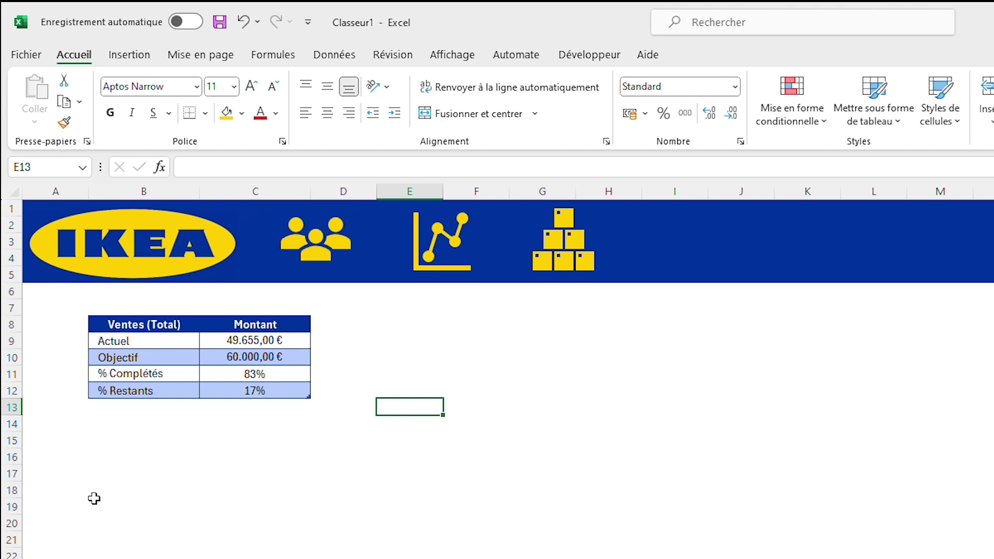
{"action": "left_click", "coordinate": [137, 457]}
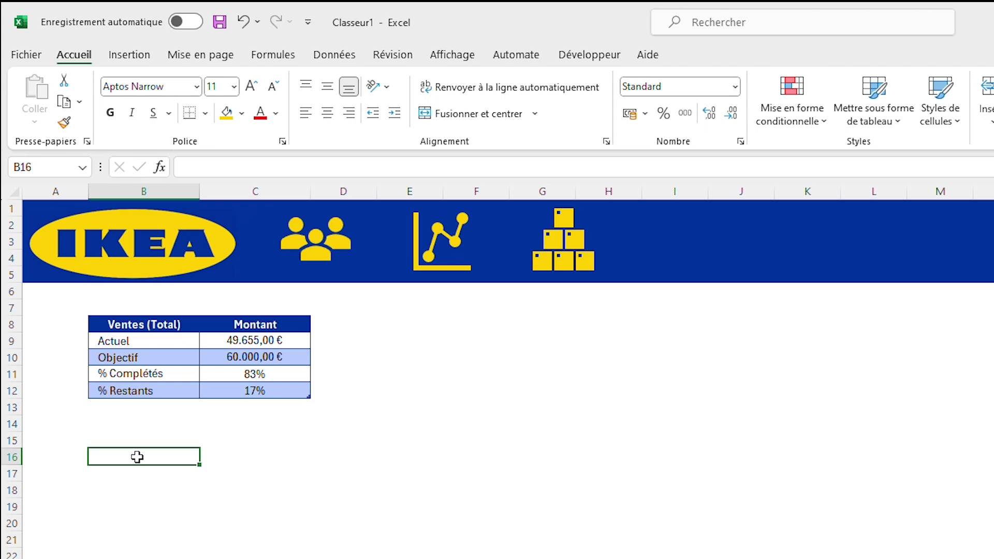
{"action": "type", "text": "M"}
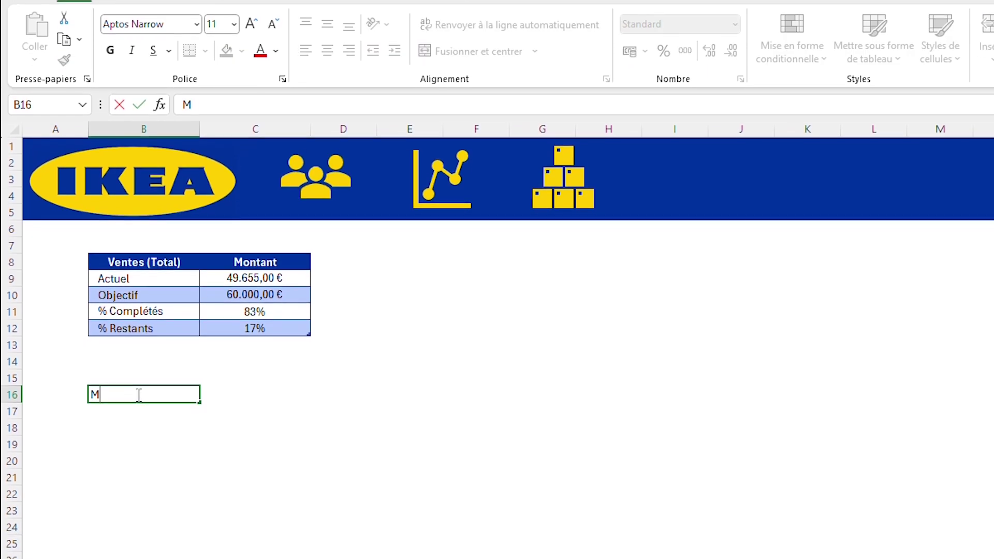
{"action": "type", "text": "ois"}
{"action": "key", "text": "Tab"}
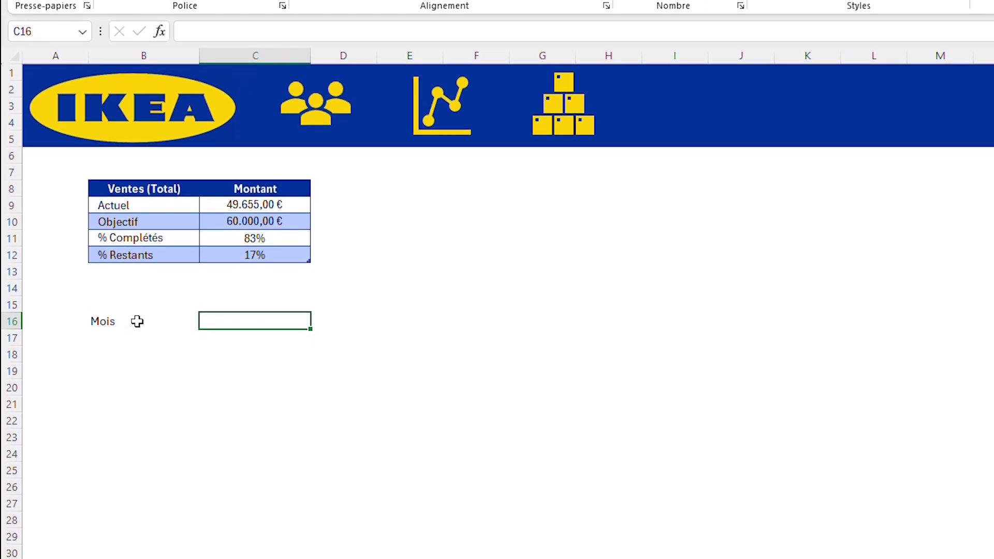
{"action": "type", "text": "2023"}
{"action": "key", "text": "Tab"}
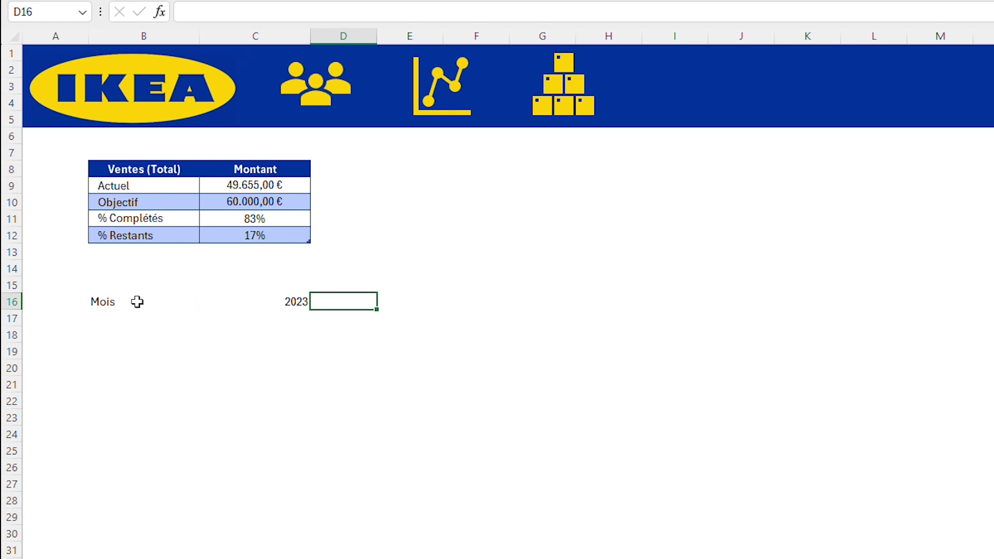
{"action": "type", "text": "2024"}
{"action": "key", "text": "Tab"}
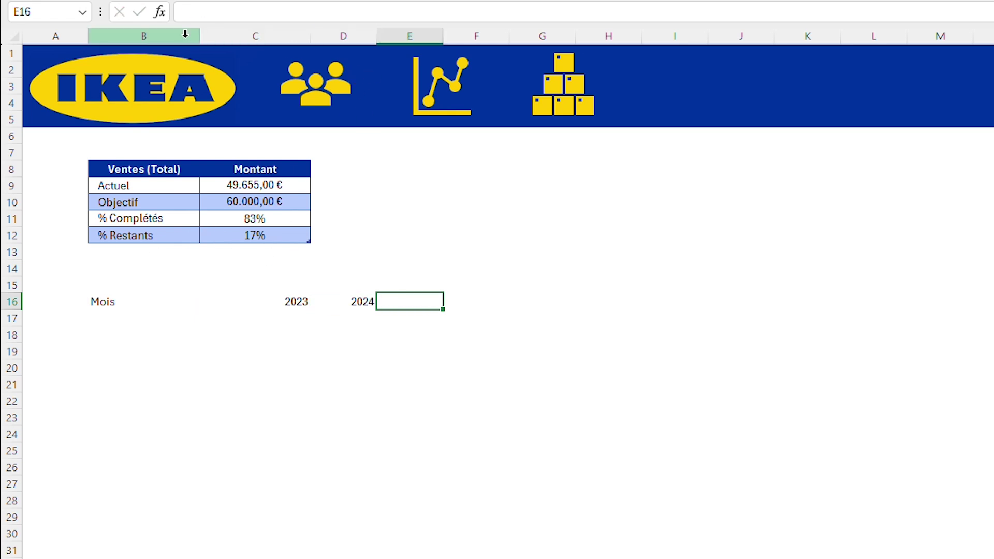
Set the column width of columns B through D to 20
{"action": "left_click_drag", "start_coordinate": [185, 34], "coordinate": [321, 36]}
{"action": "right_click", "coordinate": [342, 36]}
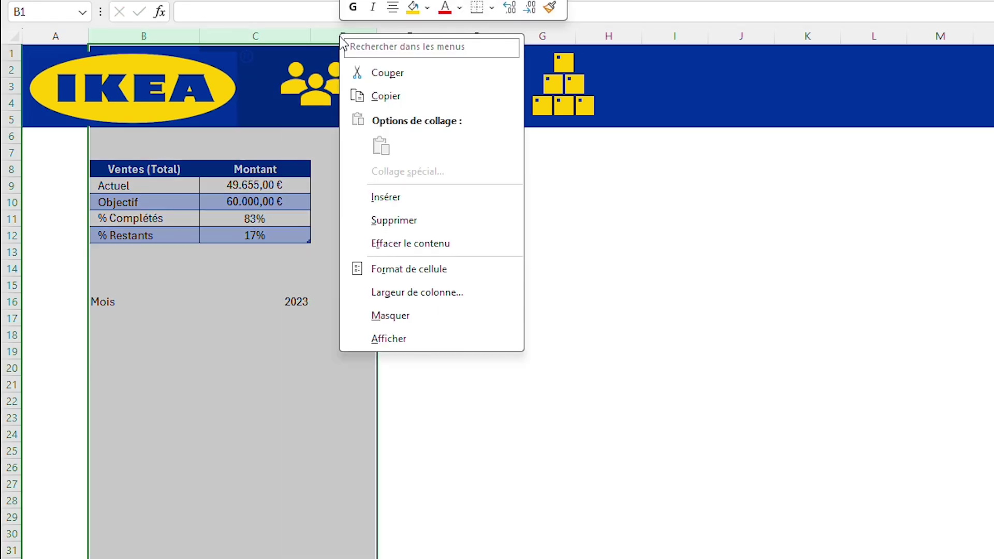
{"action": "left_click", "coordinate": [430, 293]}
{"action": "type", "text": "20"}
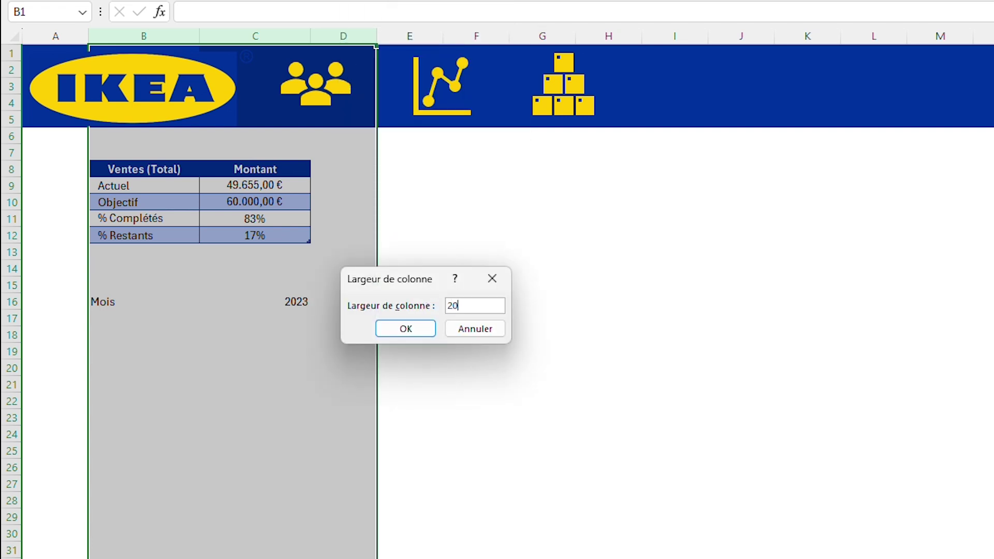
{"action": "key", "text": "Return"}
{"action": "left_click", "coordinate": [554, 296]}
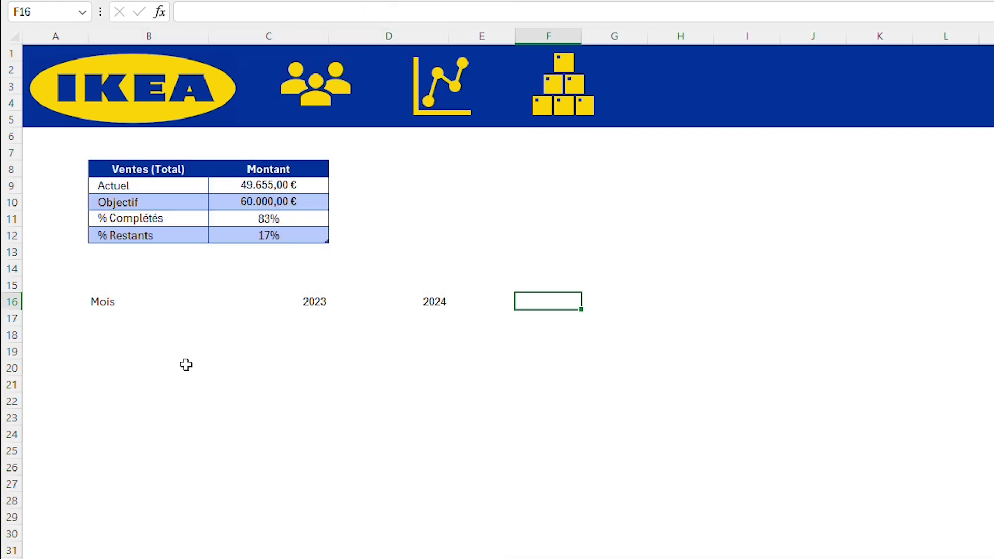
Enter Janvier and Février in B17:B18 and fill the month series down to Décembre in row 28
{"action": "left_click", "coordinate": [136, 321]}
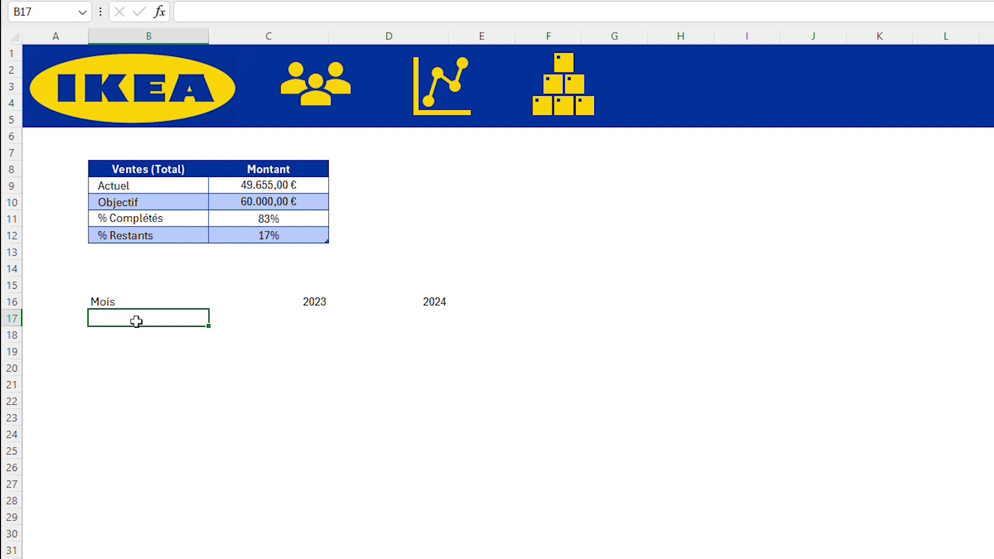
{"action": "type", "text": "Janvie"}
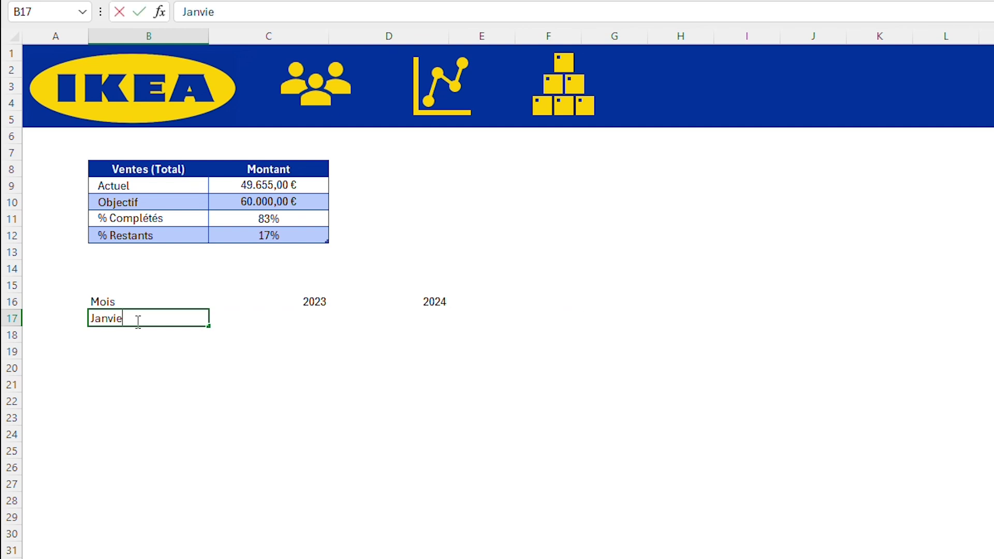
{"action": "type", "text": "r"}
{"action": "key", "text": "Return"}
{"action": "type", "text": "Févr"}
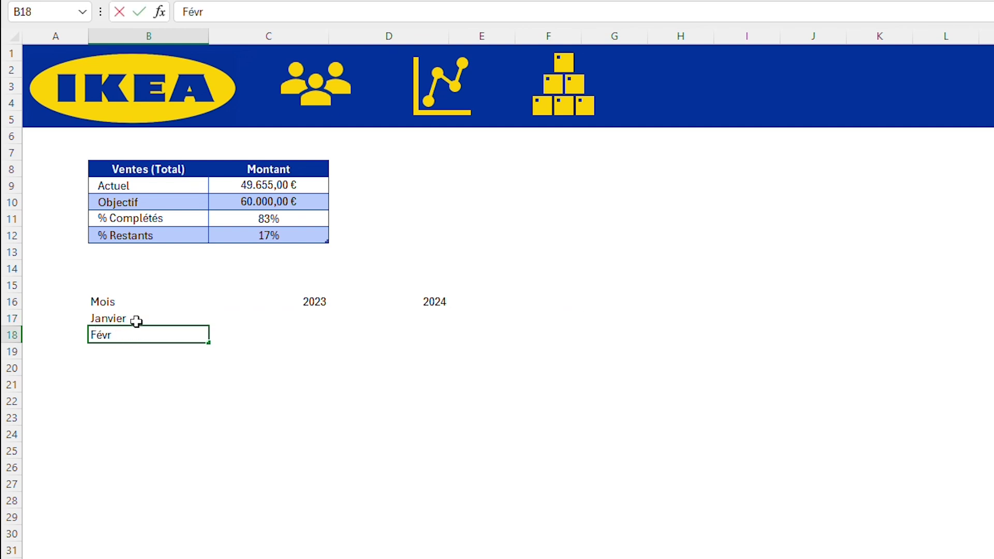
{"action": "type", "text": "ier"}
{"action": "left_click", "coordinate": [136, 321]}
{"action": "left_click_drag", "start_coordinate": [136, 321], "coordinate": [135, 334]}
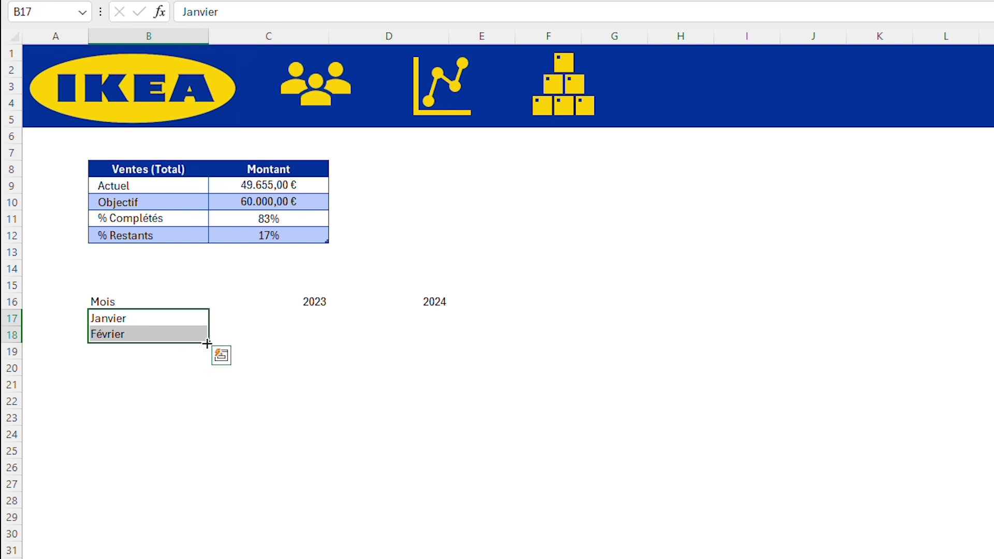
{"action": "mouse_move", "coordinate": [209, 343]}
{"action": "left_mouse_down"}
{"action": "mouse_move", "coordinate": [172, 462]}
{"action": "mouse_move", "coordinate": [179, 496]}
{"action": "left_mouse_up"}
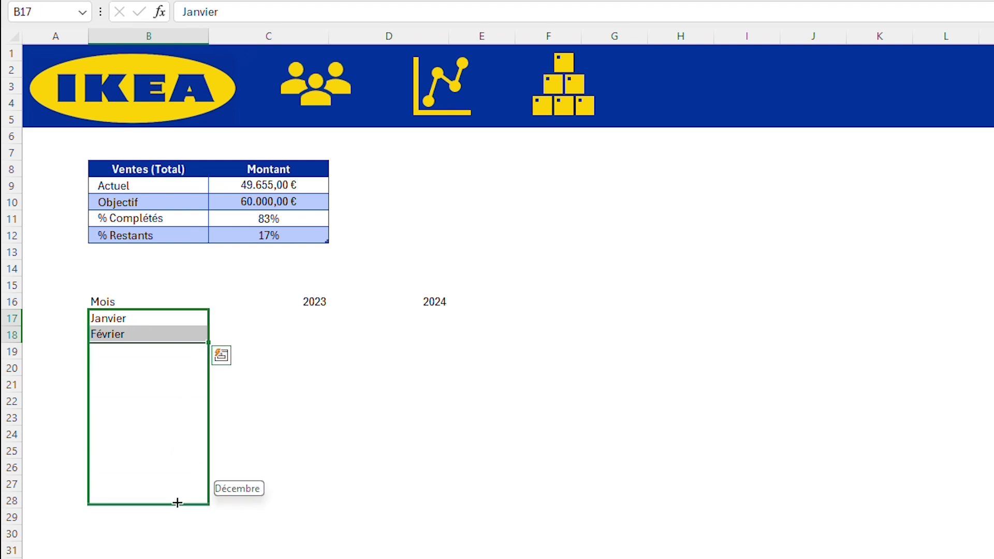
{"action": "left_click_drag", "start_coordinate": [180, 495], "coordinate": [177, 502]}
Start converting the month grid B16:D28 into a table with Ctrl+T
{"action": "left_click", "coordinate": [548, 516]}
{"action": "left_click", "coordinate": [144, 367]}
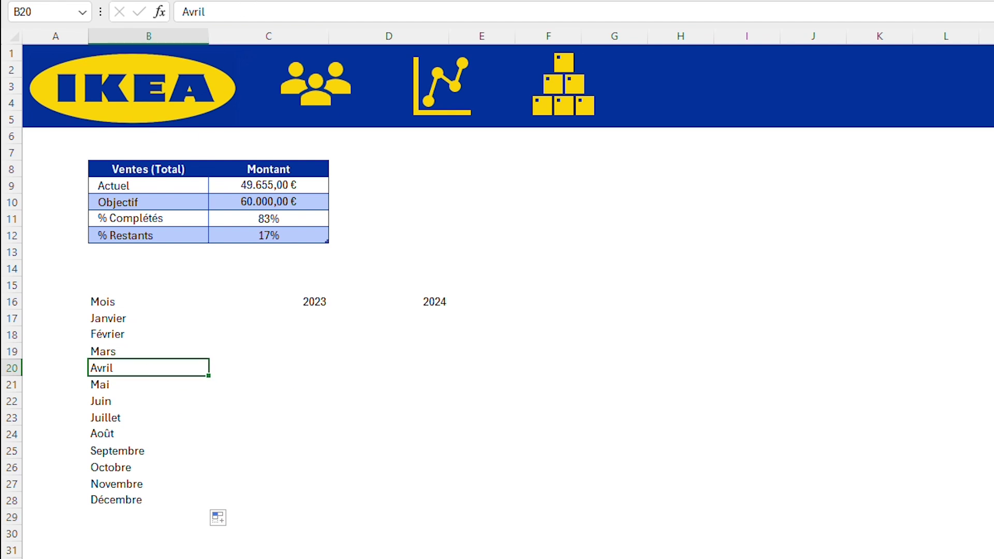
{"action": "key", "text": "ctrl+t"}
Create the table with row 16 as headers, apply the blue banded style and centre the headings
{"action": "left_click", "coordinate": [735, 362]}
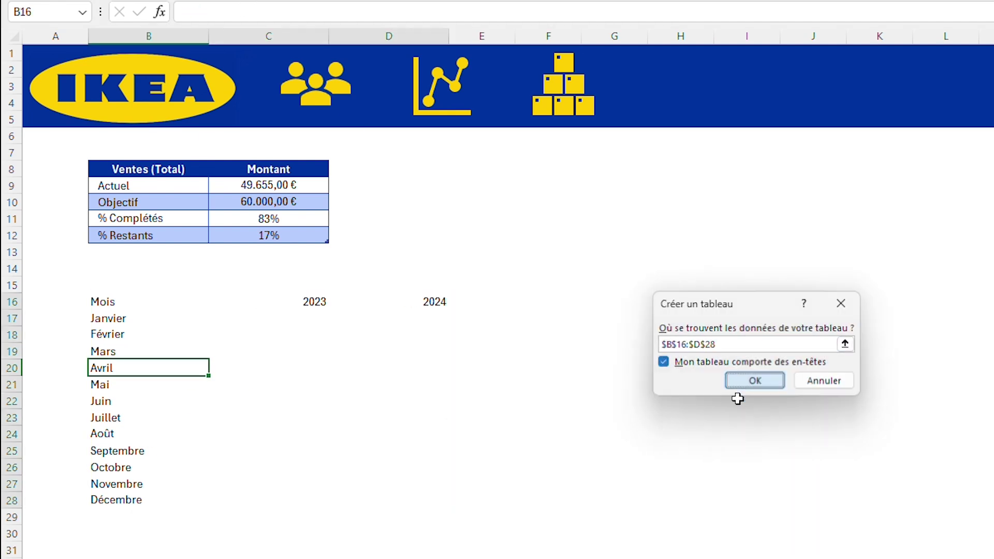
{"action": "key", "text": "Return"}
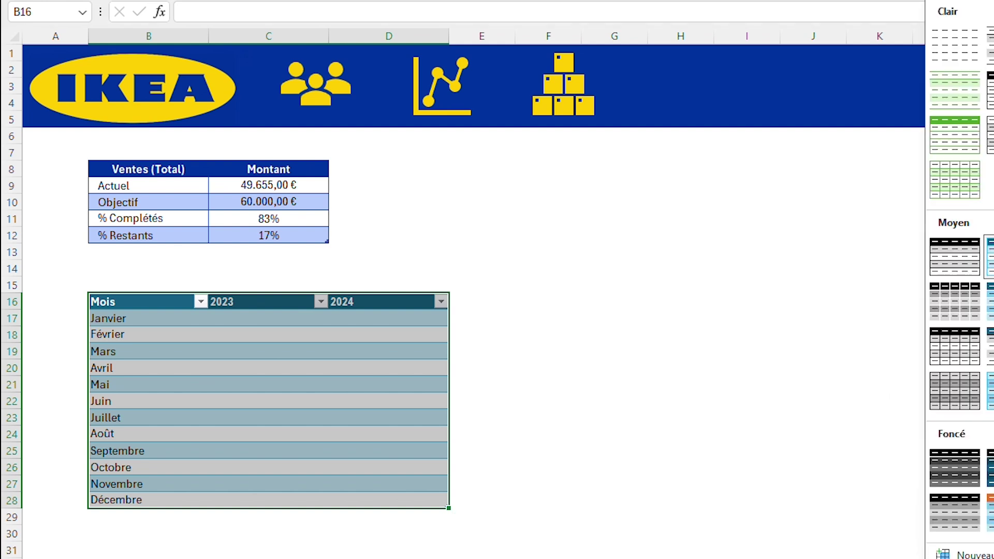
{"action": "left_click", "coordinate": [610, 309]}
{"action": "left_click", "coordinate": [611, 308]}
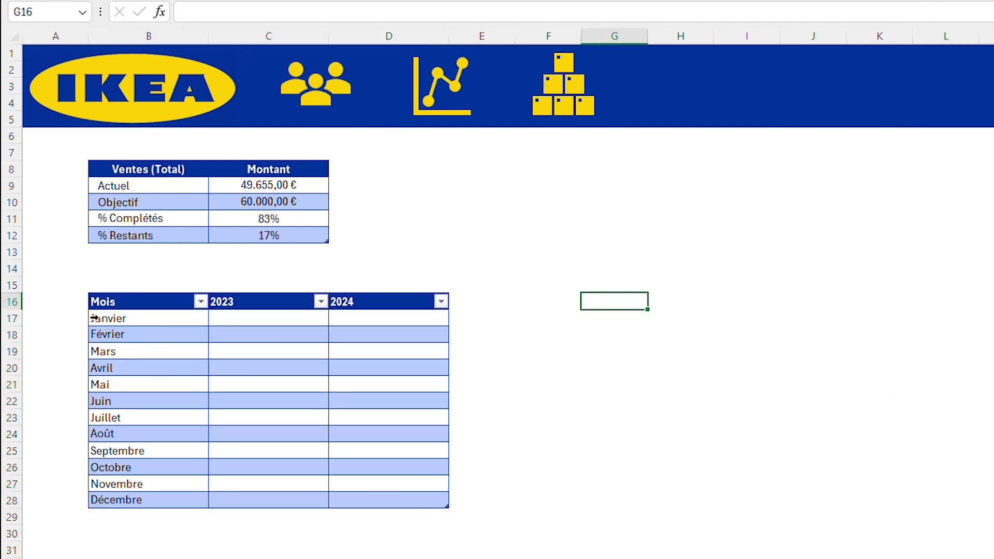
{"action": "left_click", "coordinate": [156, 304]}
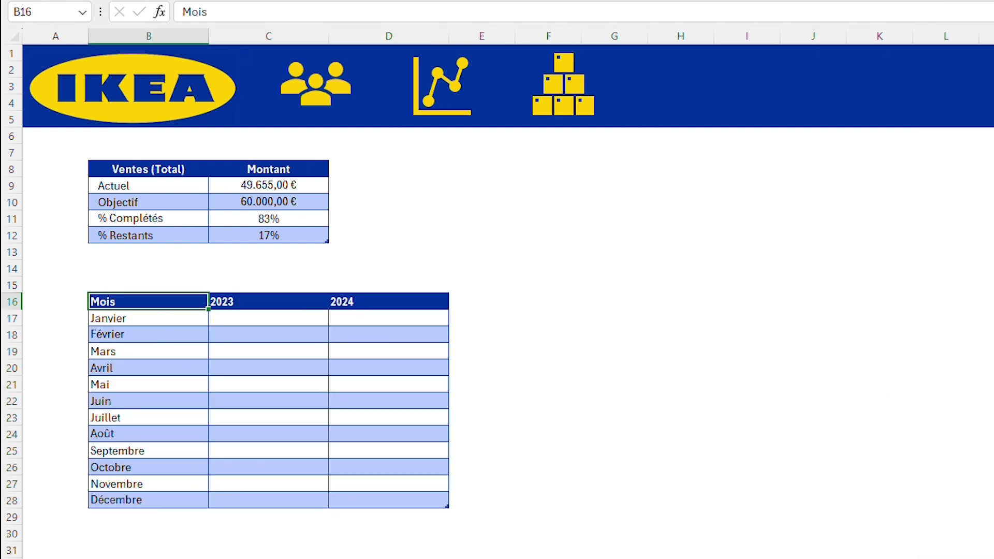
{"action": "left_click_drag", "start_coordinate": [189, 301], "coordinate": [343, 302]}
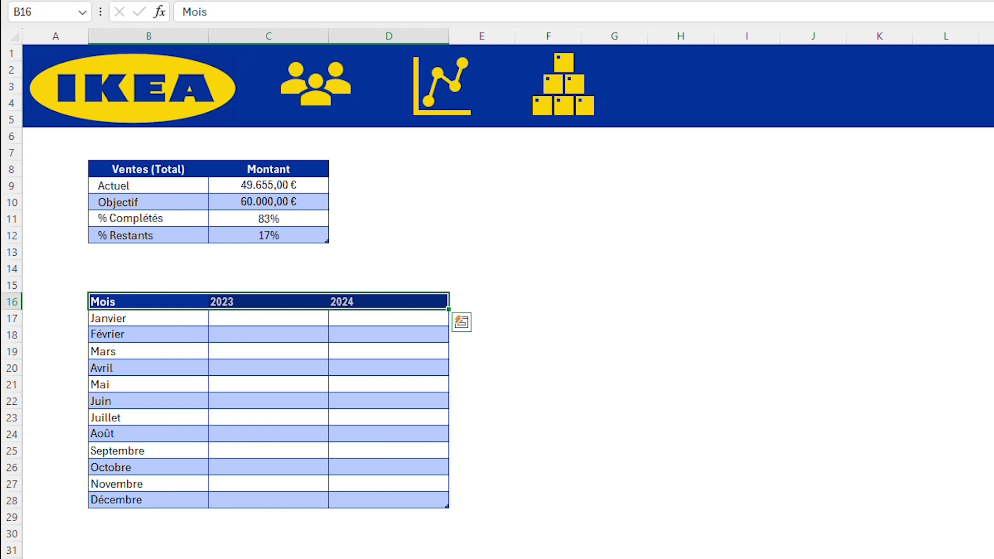
{"action": "key", "text": "ctrl+e"}
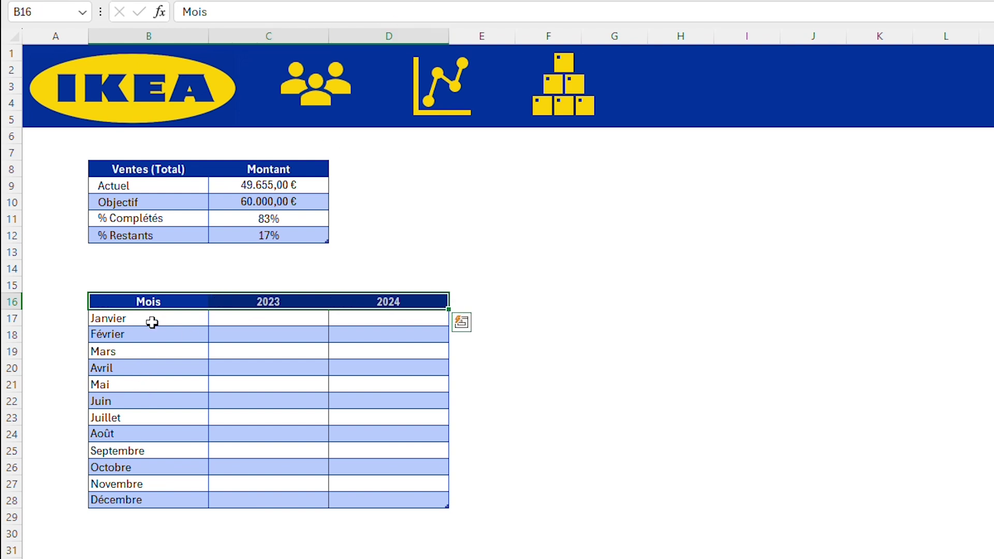
Indent the month names in B17:B28 and format C17:D28 as Monétaire currency
{"action": "left_click", "coordinate": [150, 318]}
{"action": "key", "text": "ctrl+shift+Down"}
{"action": "key", "text": "alt+h"}
{"action": "key", "text": "6"}
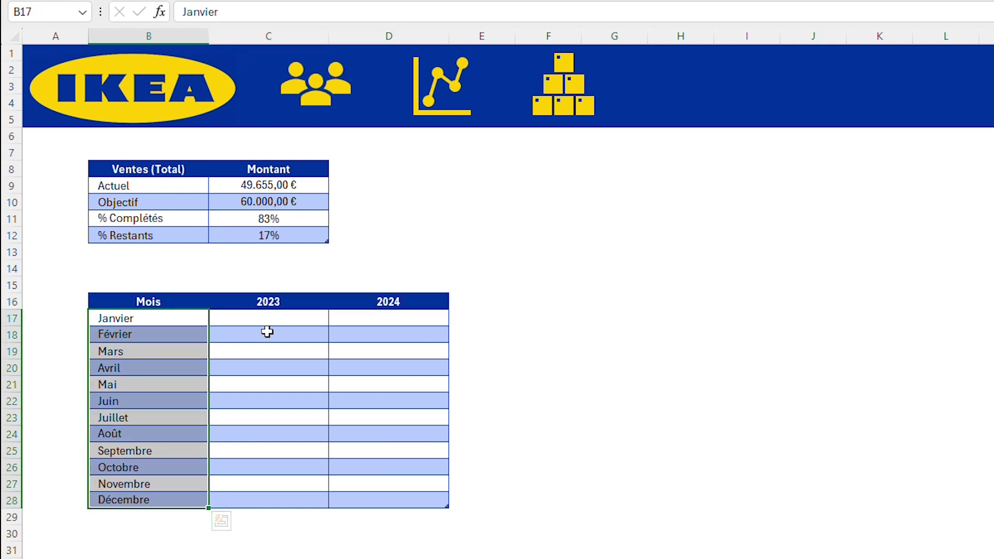
{"action": "mouse_move", "coordinate": [269, 318]}
{"action": "left_mouse_down"}
{"action": "mouse_move", "coordinate": [330, 368]}
{"action": "mouse_move", "coordinate": [404, 495]}
{"action": "left_mouse_up"}
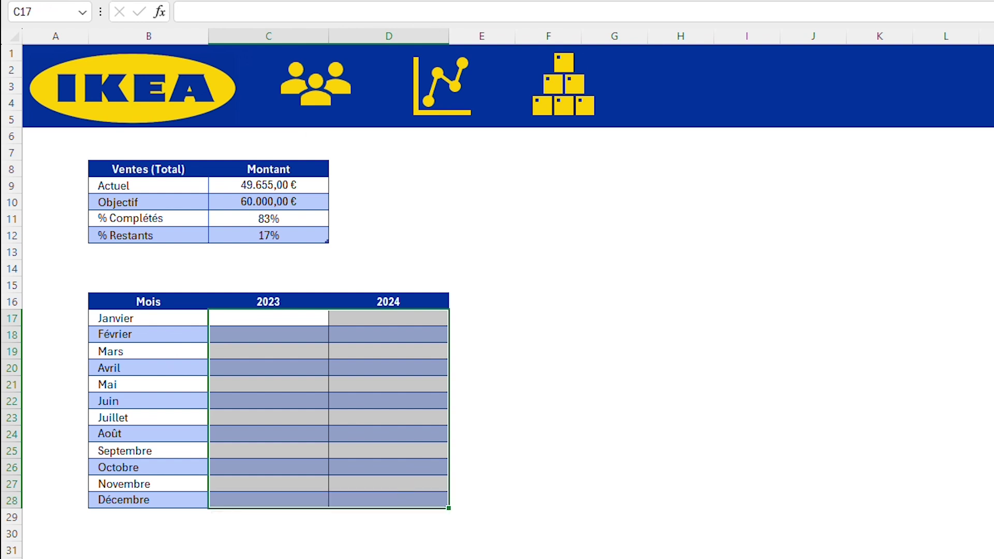
{"action": "left_click", "coordinate": [673, 32]}
{"action": "left_click", "coordinate": [290, 318]}
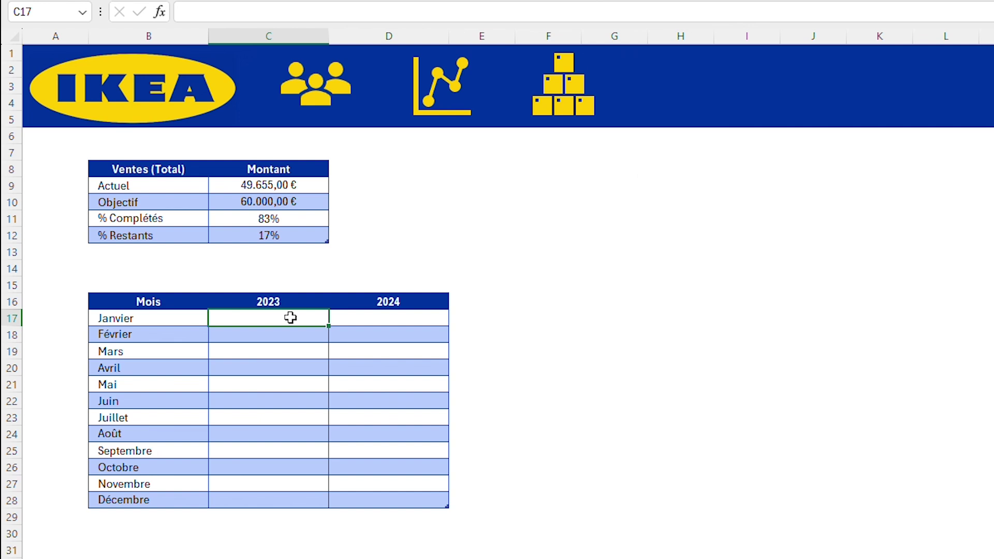
Paste the 2023 monthly amounts into C17:C28 and briefly check the sales data sheet
{"action": "key", "text": "ctrl+v"}
{"action": "left_click", "coordinate": [406, 306]}
{"action": "left_click", "coordinate": [411, 316]}
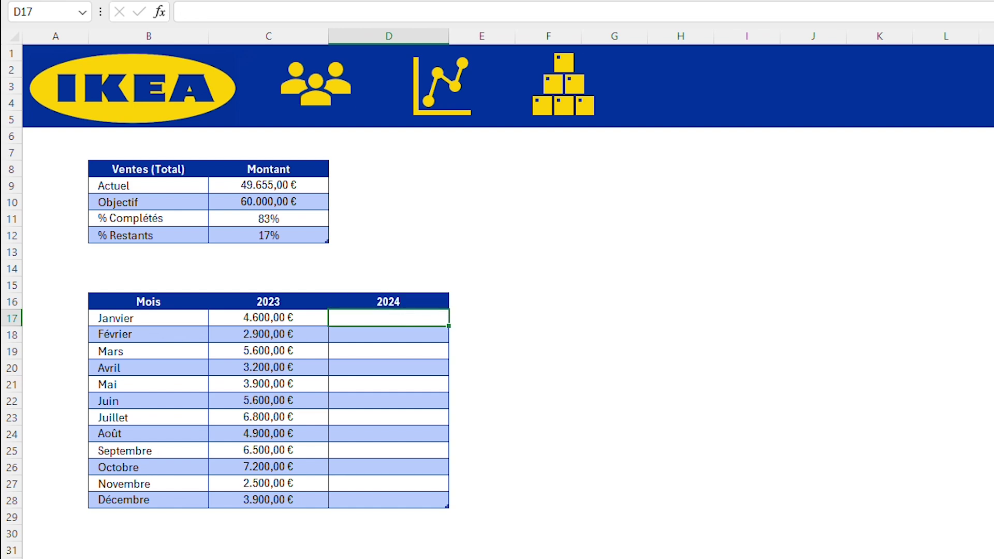
{"action": "key", "text": "ctrl+Page_Down"}
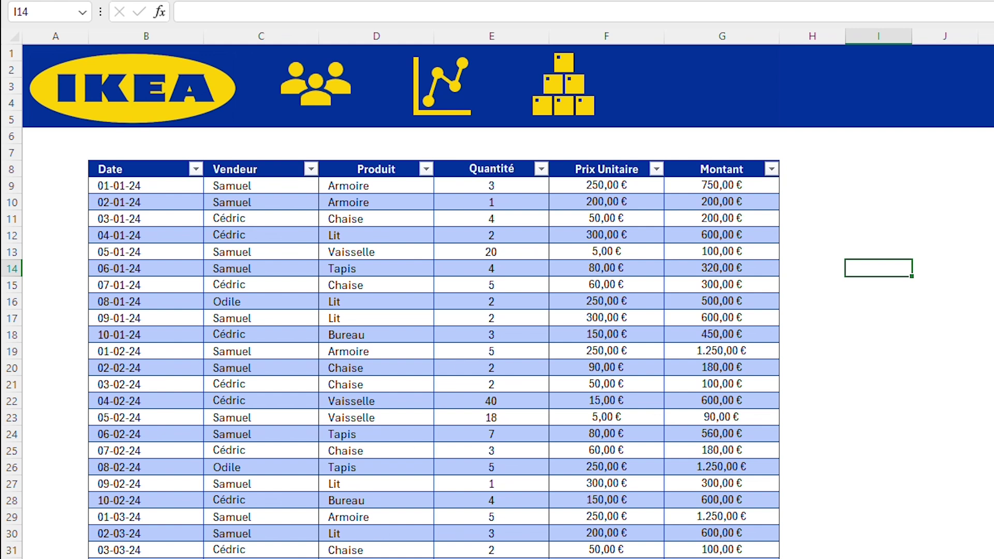
{"action": "key", "text": "ctrl+Page_Up"}
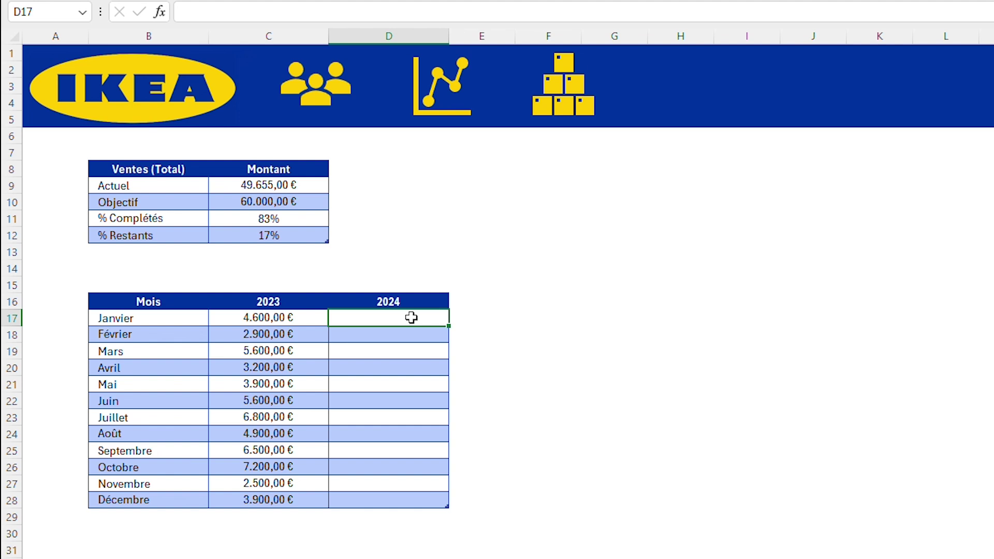
In D17, begin a SOMME.SI.ENS formula using the Montant column as the sum range
{"action": "type", "text": "="}
{"action": "type", "text": "SOMME.SO."}
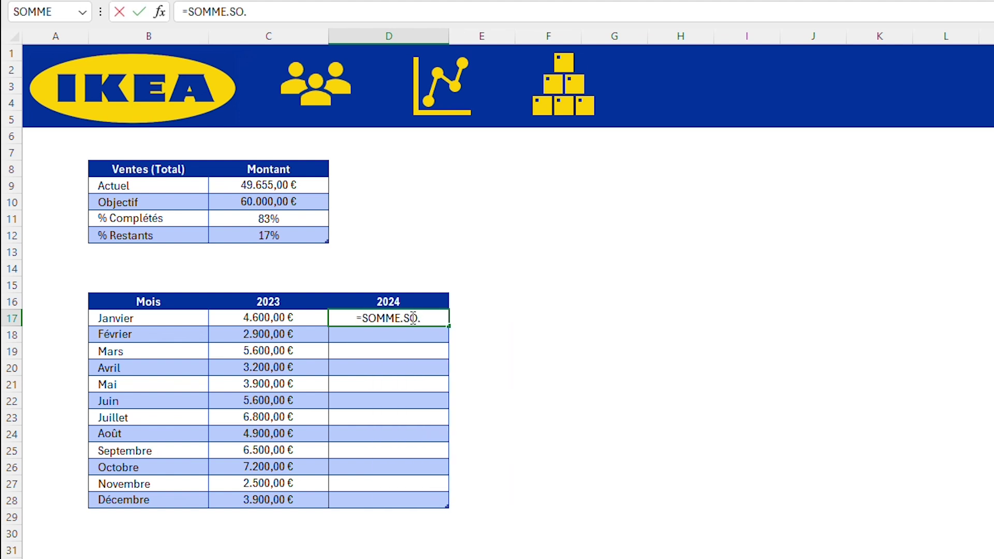
{"action": "key", "text": "BackSpace"}
{"action": "type", "text": "I"}
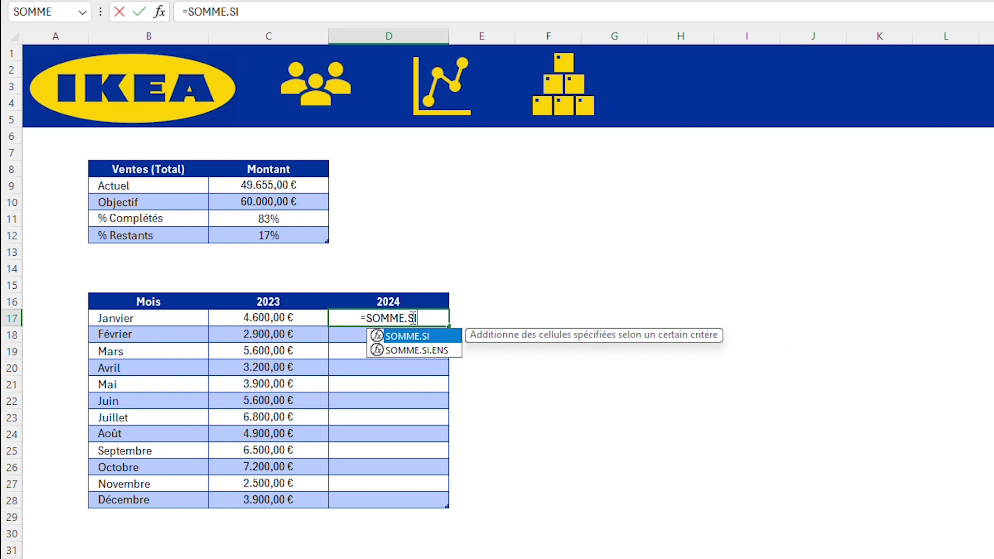
{"action": "type", "text": ".ENS"}
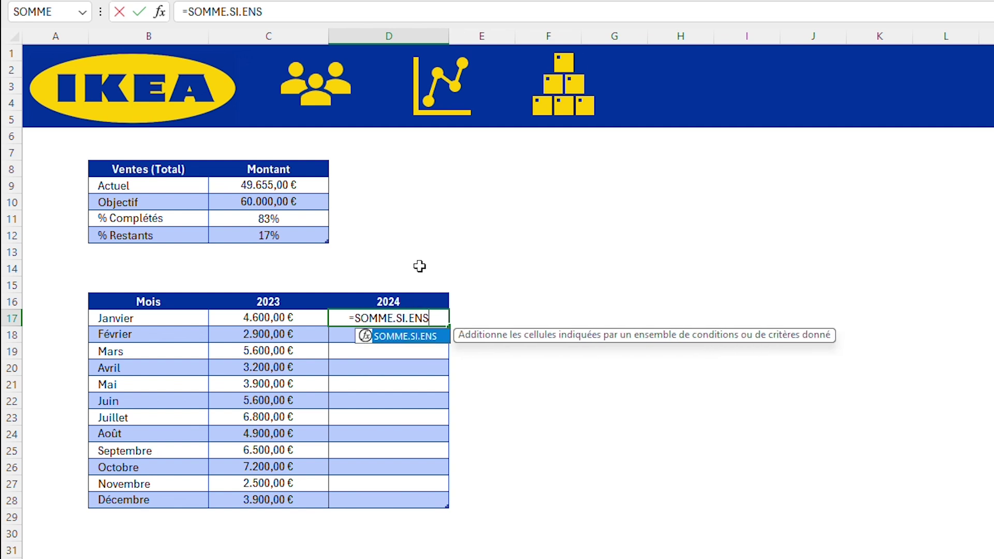
{"action": "type", "text": "("}
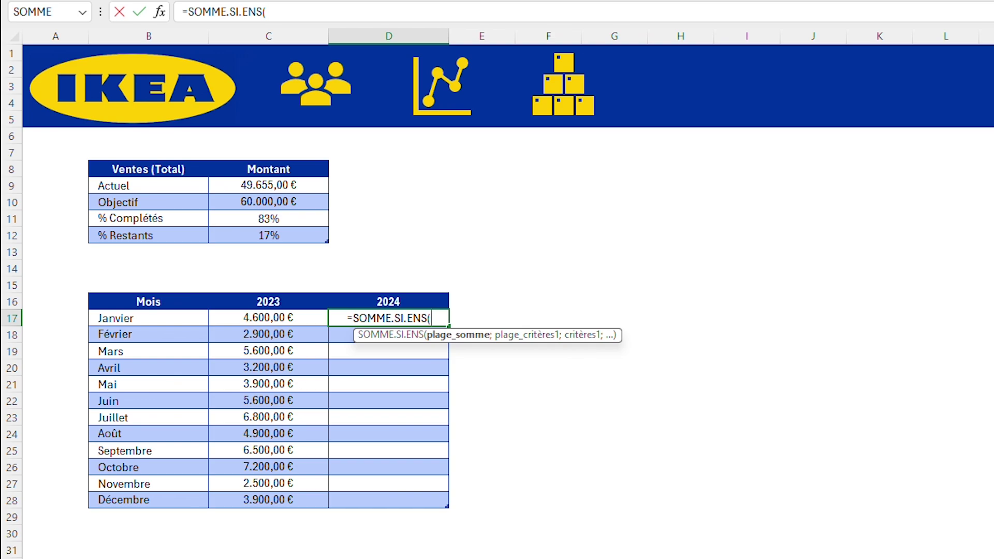
{"action": "key", "text": "ctrl+Page_Down"}
{"action": "mouse_move", "coordinate": [714, 186]}
{"action": "left_mouse_down"}
{"action": "mouse_move", "coordinate": [707, 371]}
{"action": "mouse_move", "coordinate": [722, 556]}
{"action": "left_mouse_up"}
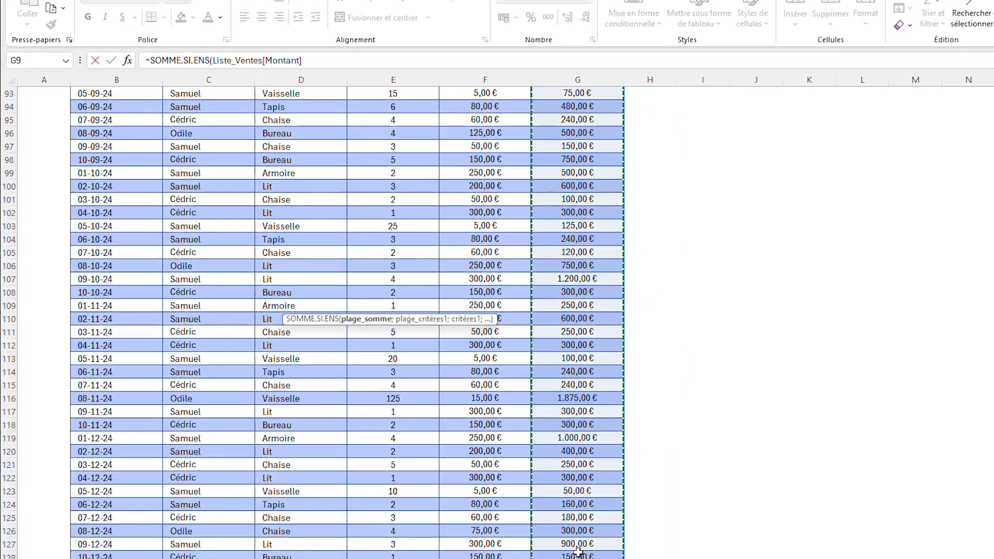
{"action": "type", "text": ";"}
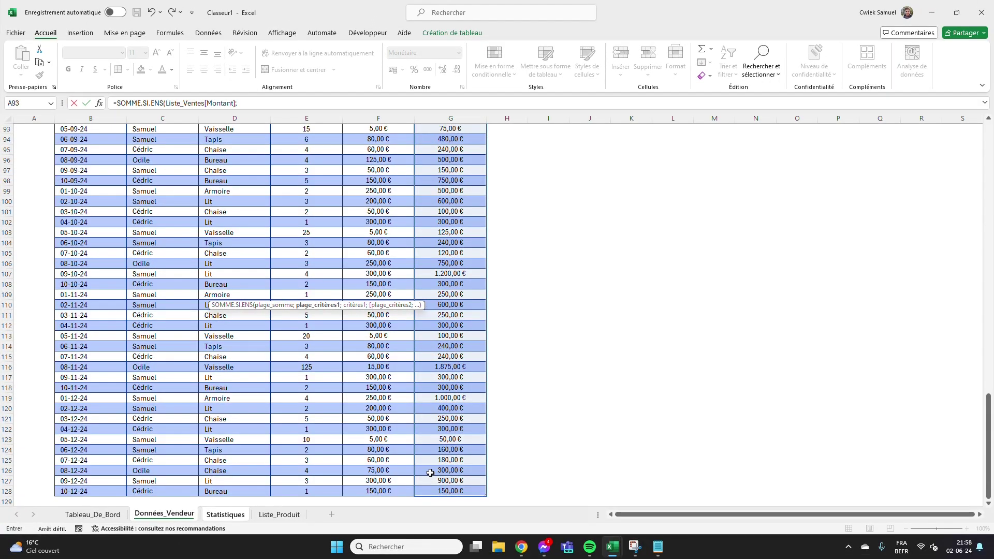
Add the first criterion: Date column ">="&DATE(2024;1;1)
{"action": "scroll", "coordinate": [430, 471], "scroll_direction": "up", "scroll_amount": 5}
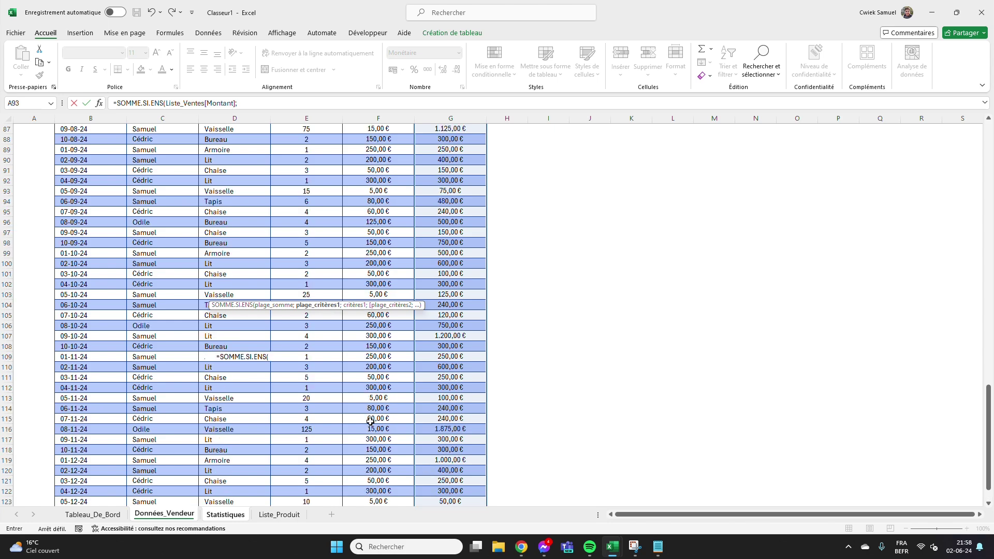
{"action": "scroll", "coordinate": [429, 446], "scroll_direction": "up", "scroll_amount": 5}
{"action": "scroll", "coordinate": [393, 420], "scroll_direction": "up", "scroll_amount": 4}
{"action": "scroll", "coordinate": [370, 421], "scroll_direction": "up", "scroll_amount": 10}
{"action": "scroll", "coordinate": [370, 421], "scroll_direction": "up", "scroll_amount": 7}
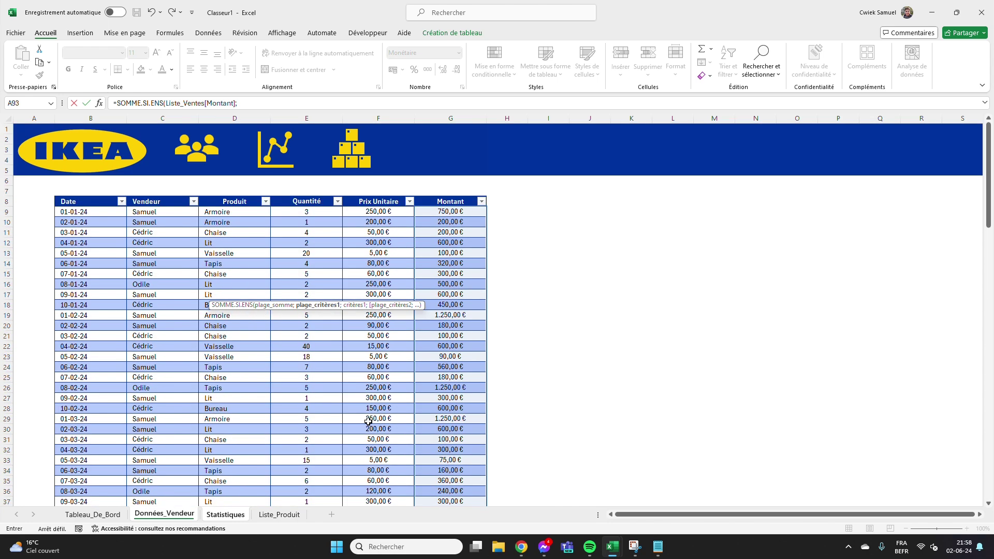
{"action": "left_click", "coordinate": [94, 212]}
{"action": "left_click_drag", "start_coordinate": [95, 211], "coordinate": [95, 556]}
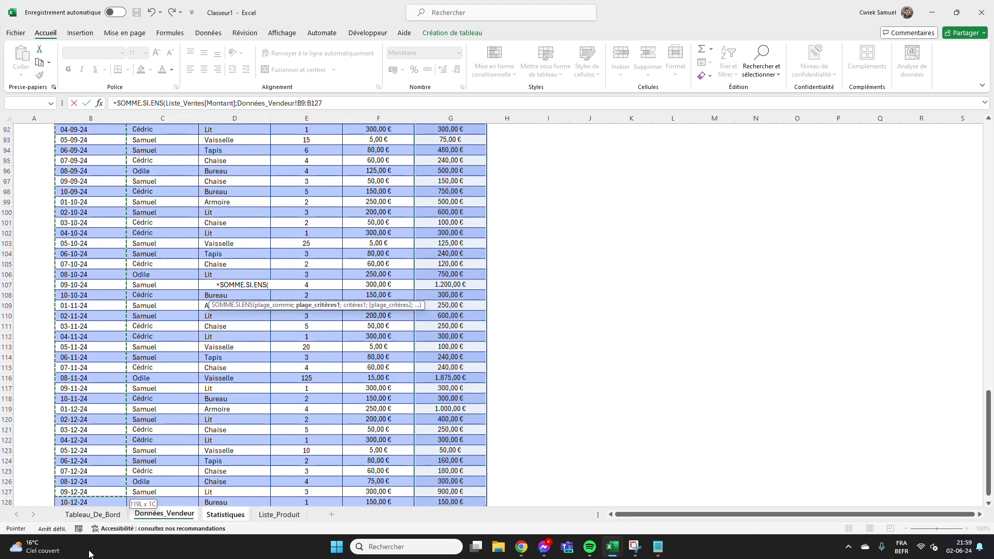
{"action": "left_click_drag", "start_coordinate": [95, 556], "coordinate": [77, 491]}
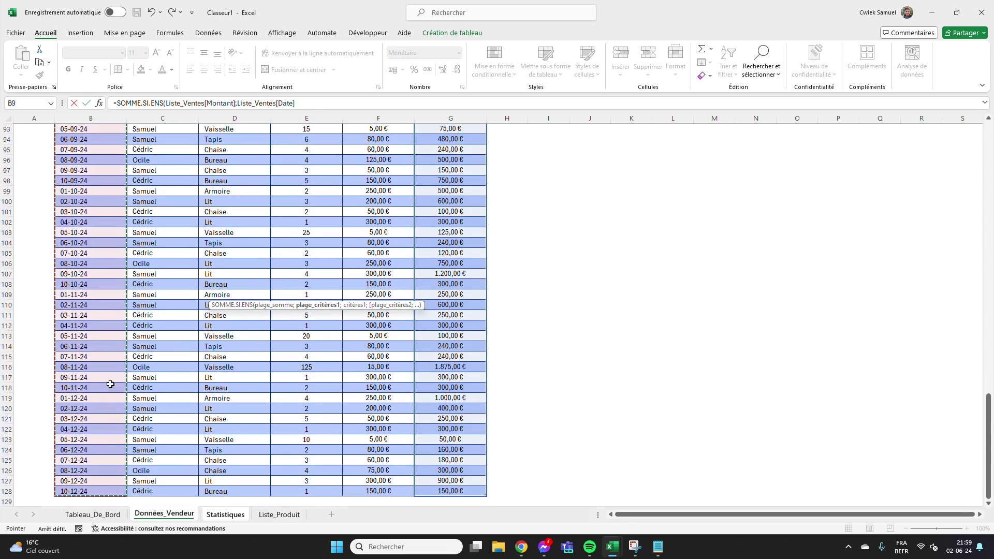
{"action": "type", "text": ";"}
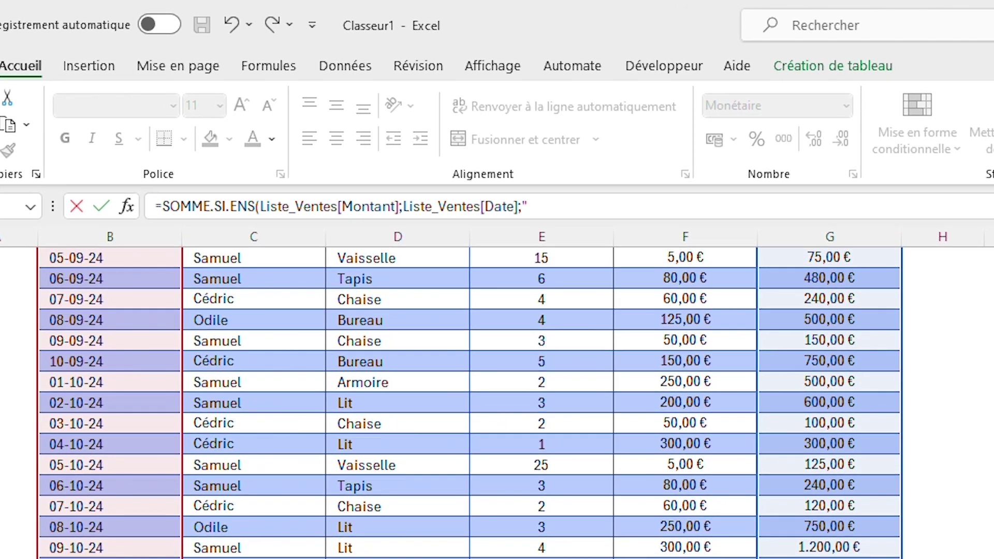
{"action": "left_click", "coordinate": [646, 206]}
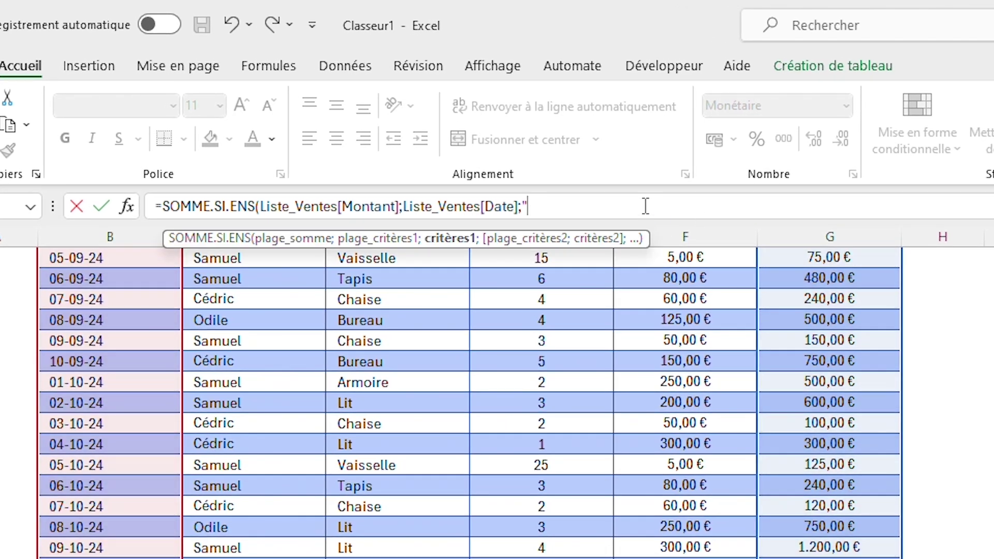
{"action": "type", "text": ">"}
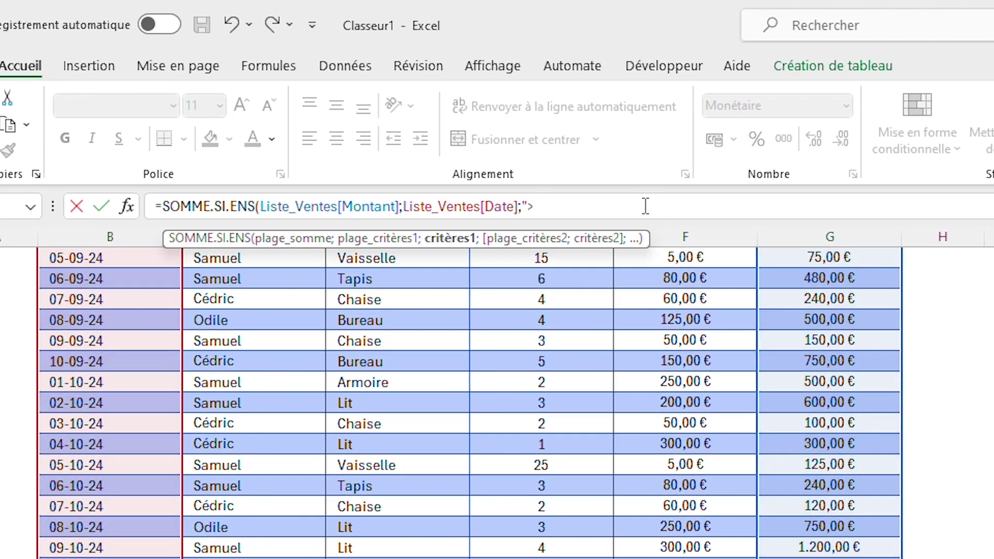
{"action": "type", "text": "="}
{"action": "type", "text": "\"é"}
{"action": "key", "text": "BackSpace"}
{"action": "type", "text": "&"}
{"action": "type", "text": "DATRE"}
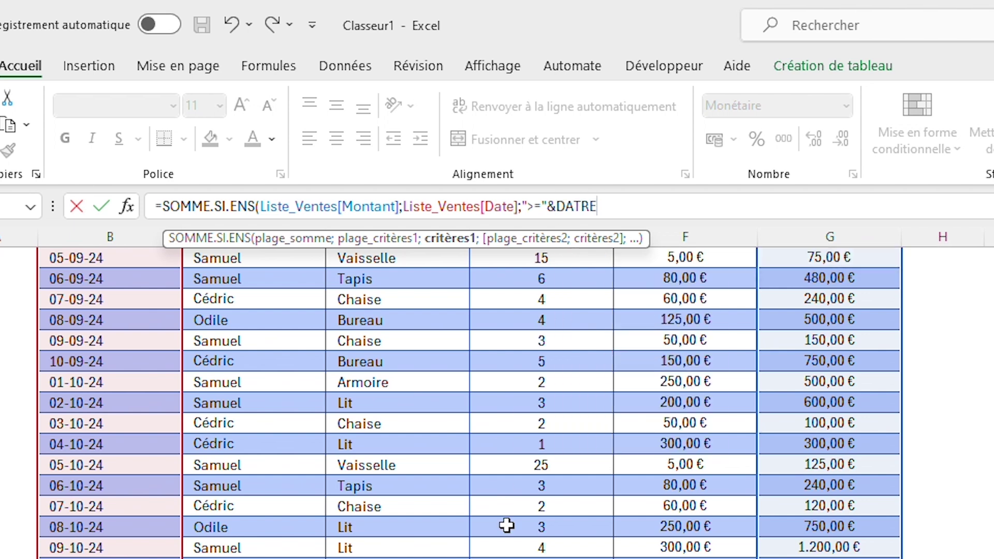
{"action": "key", "text": "BackSpace"}
{"action": "type", "text": "E("}
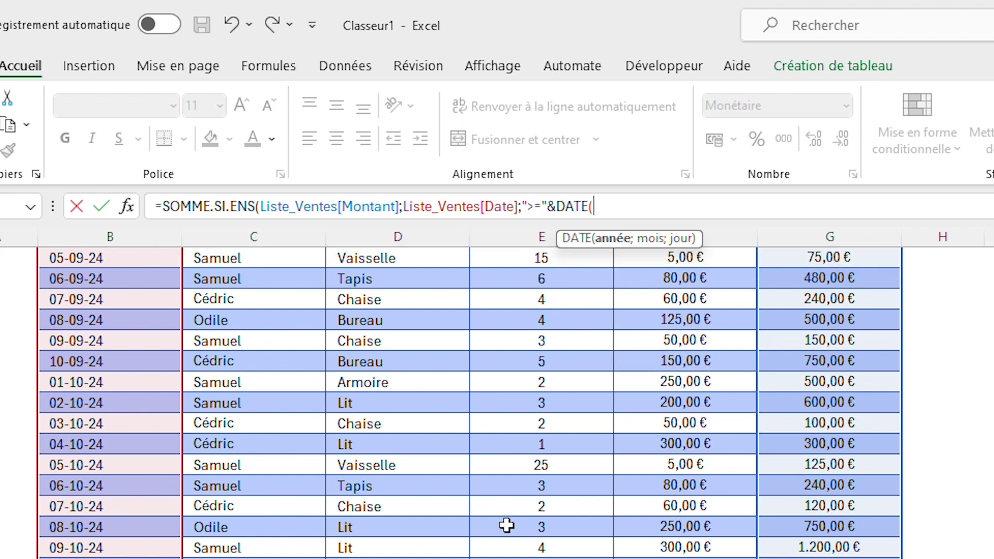
{"action": "type", "text": "2022"}
{"action": "type", "text": "4"}
{"action": "key", "text": "BackSpace"}
{"action": "key", "text": "BackSpace"}
{"action": "type", "text": "4;"}
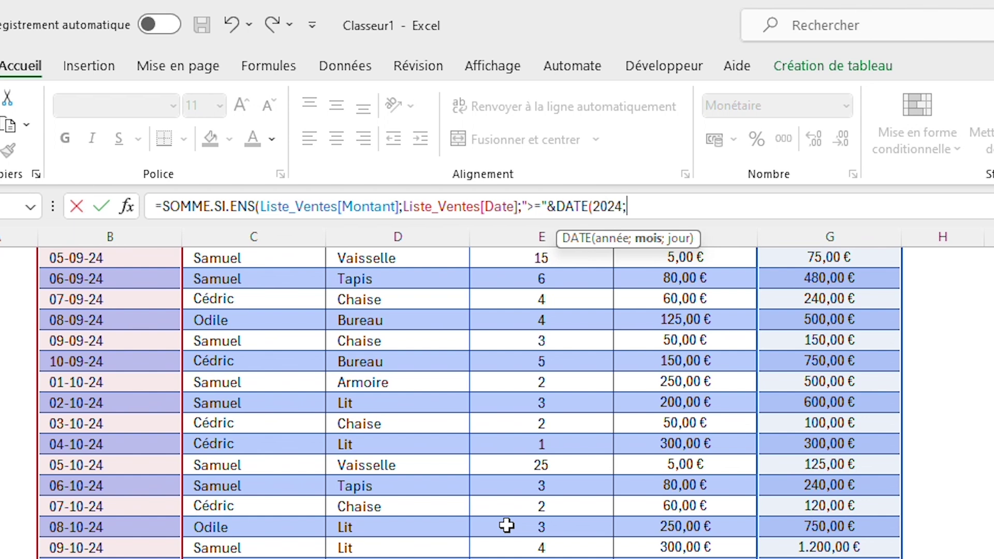
{"action": "type", "text": "1;"}
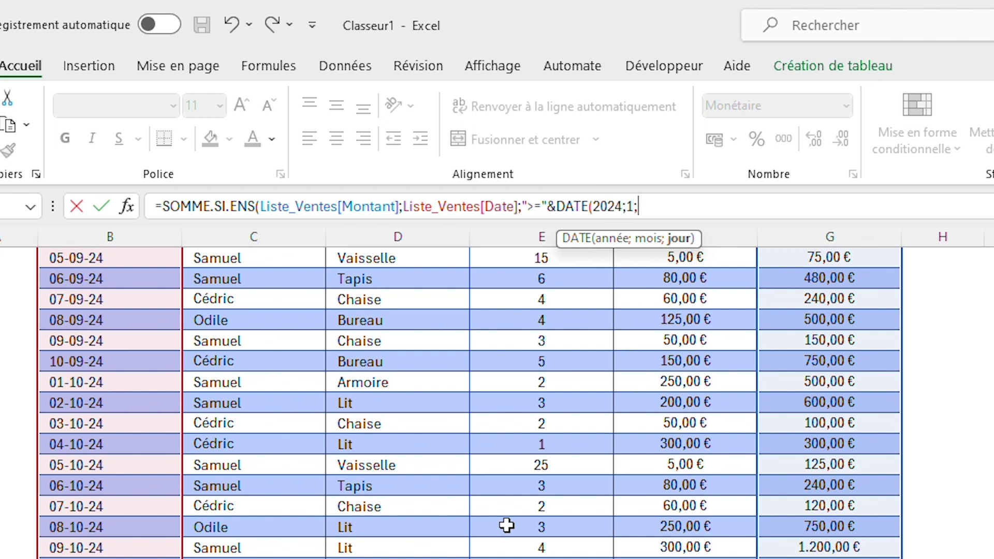
{"action": "type", "text": "1"}
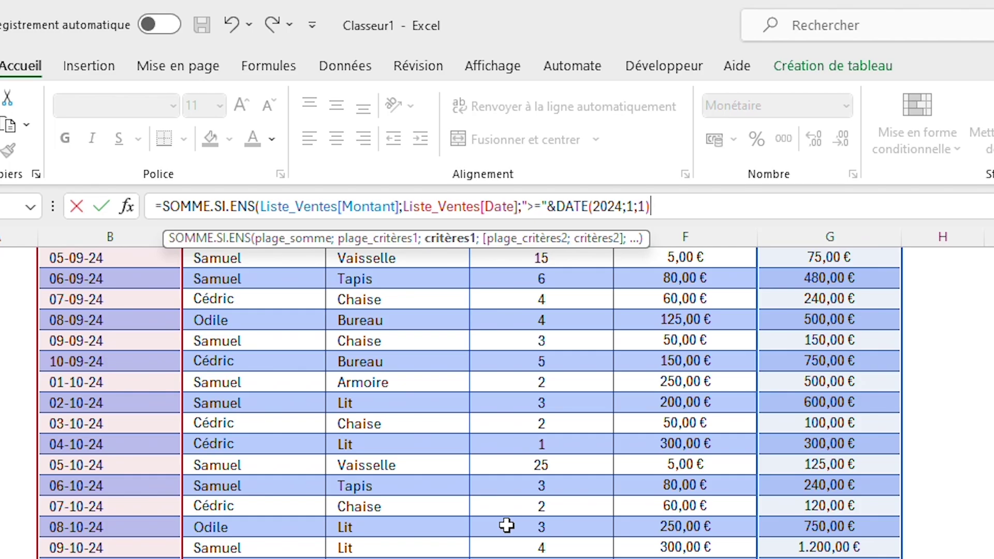
{"action": "type", "text": ";"}
Add the second criterion, Date column "<="&DATE(2024;1;31), and commit the formula, giving 4.020,00 €
{"action": "scroll", "coordinate": [507, 525], "scroll_direction": "up", "scroll_amount": 10}
{"action": "scroll", "coordinate": [506, 525], "scroll_direction": "up", "scroll_amount": 7}
{"action": "scroll", "coordinate": [506, 525], "scroll_direction": "up", "scroll_amount": 9}
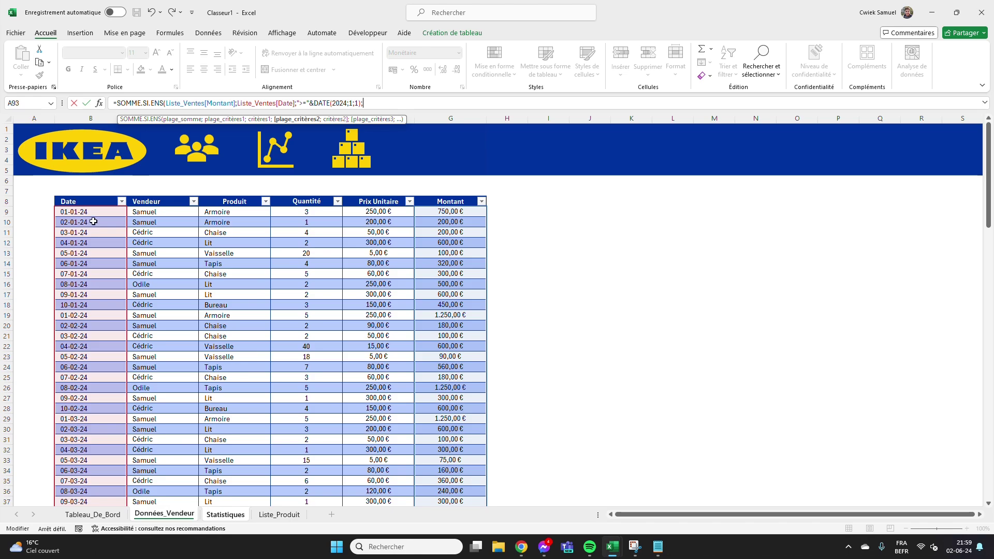
{"action": "left_click", "coordinate": [100, 213]}
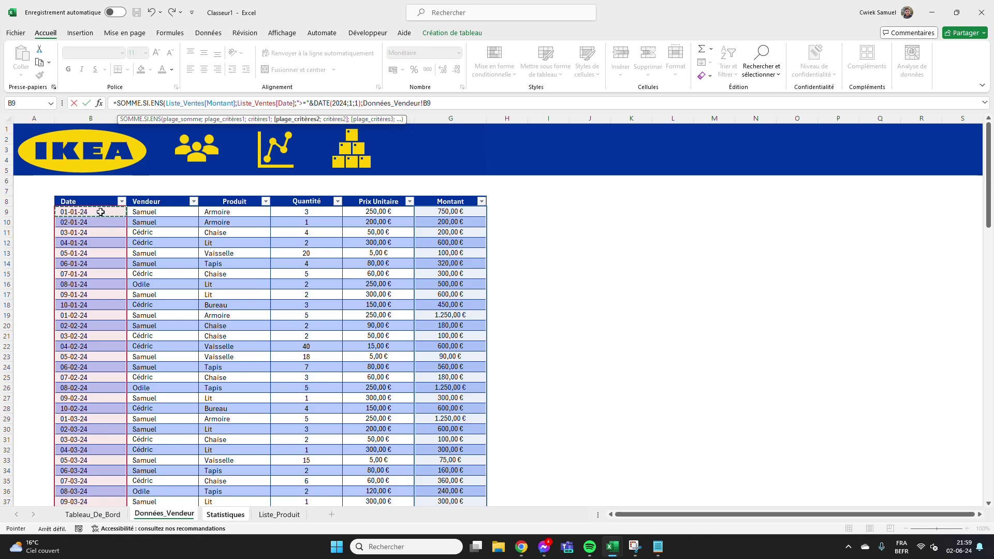
{"action": "left_click_drag", "start_coordinate": [100, 213], "coordinate": [70, 557]}
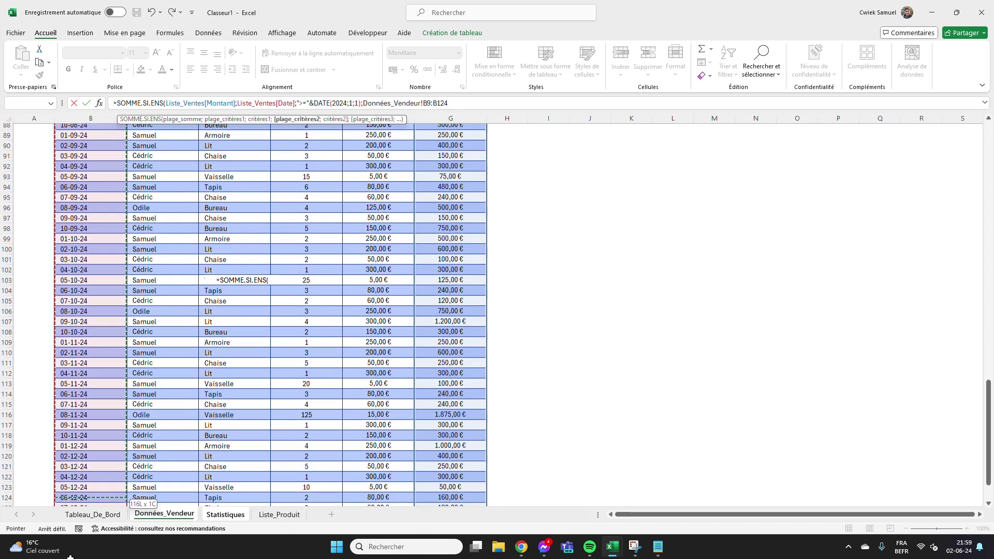
{"action": "left_click_drag", "start_coordinate": [70, 556], "coordinate": [99, 492]}
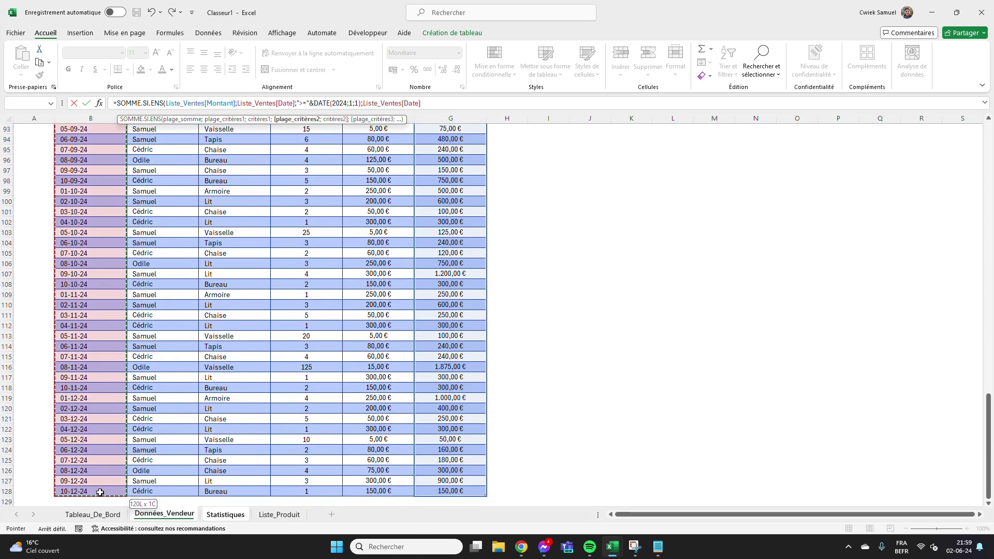
{"action": "type", "text": ";\"<="}
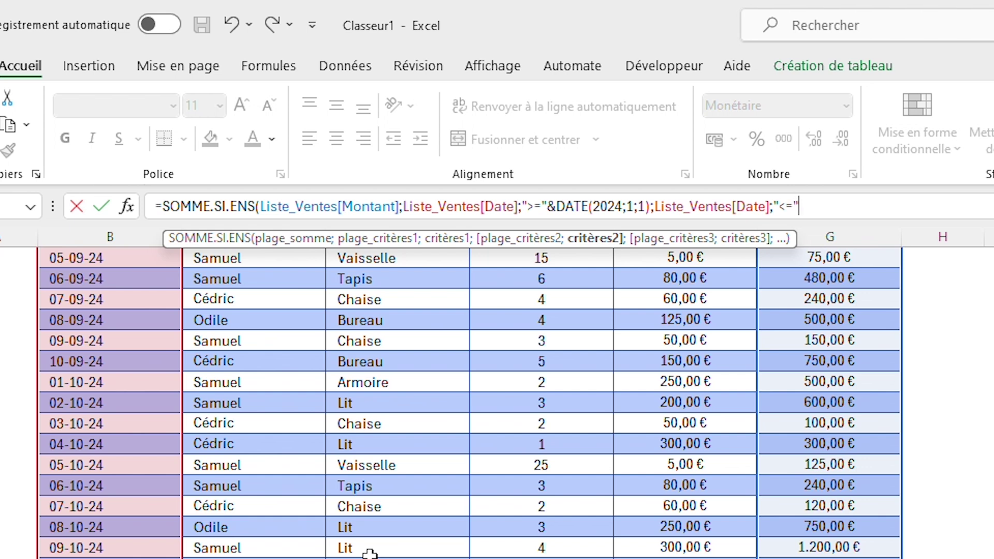
{"action": "type", "text": "D"}
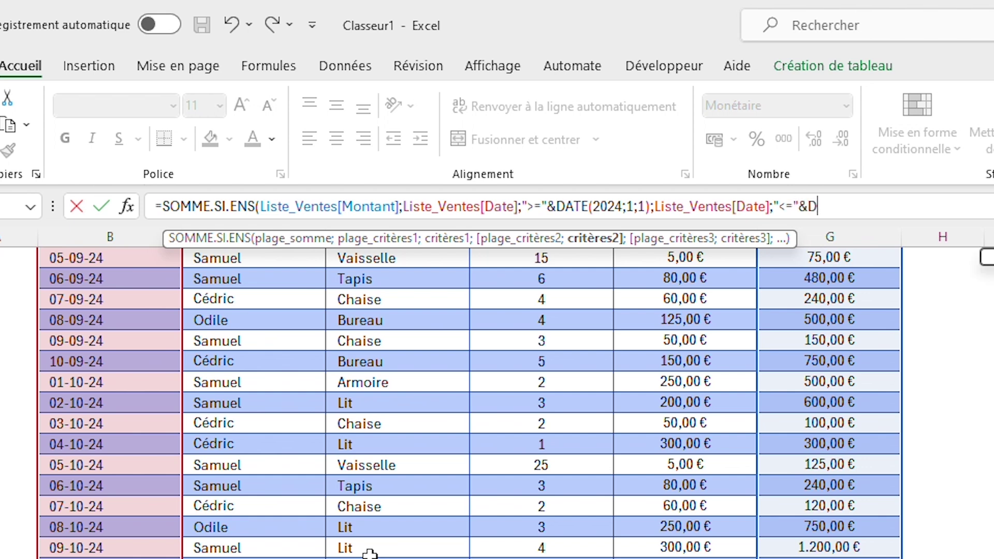
{"action": "type", "text": "ATE(20"}
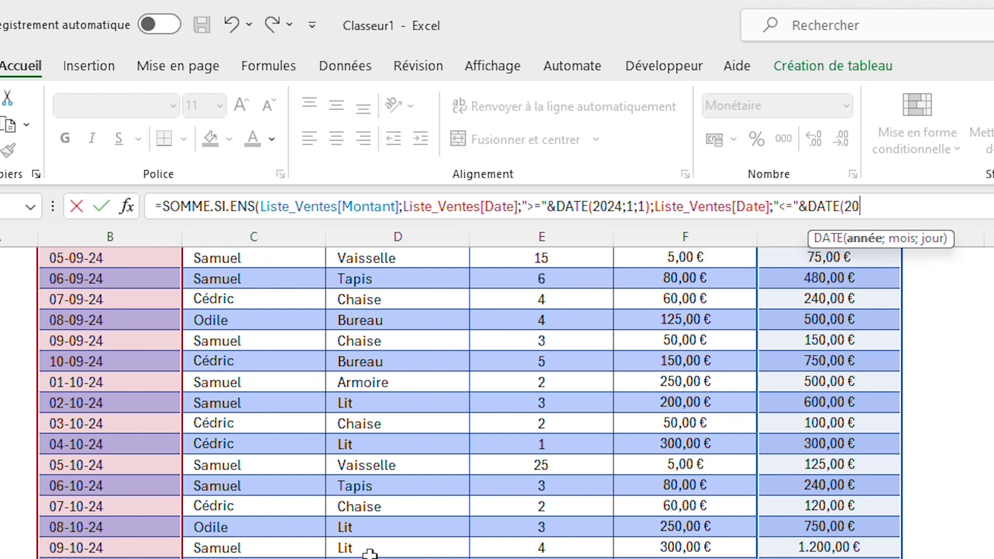
{"action": "type", "text": "24"}
{"action": "type", "text": ";1"}
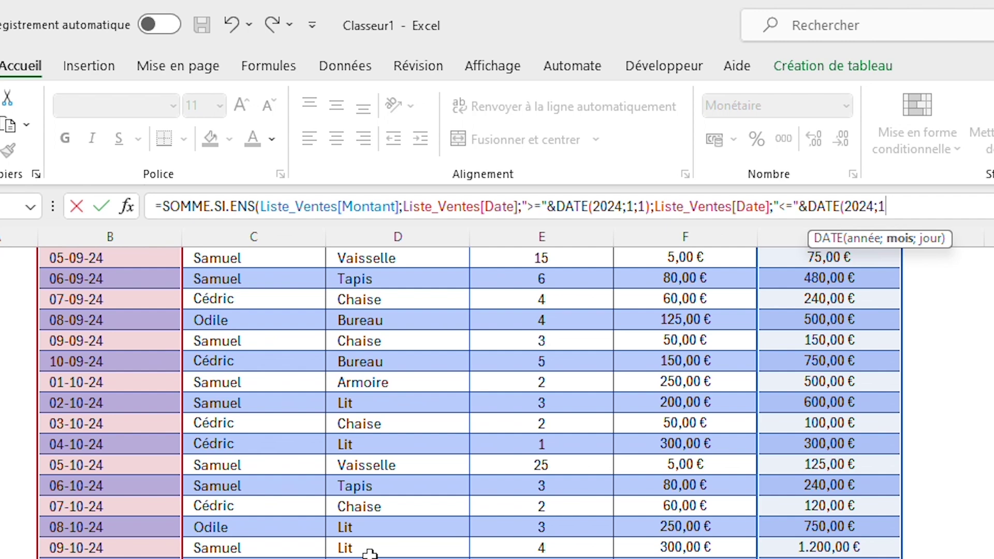
{"action": "type", "text": ";31"}
{"action": "type", "text": "))"}
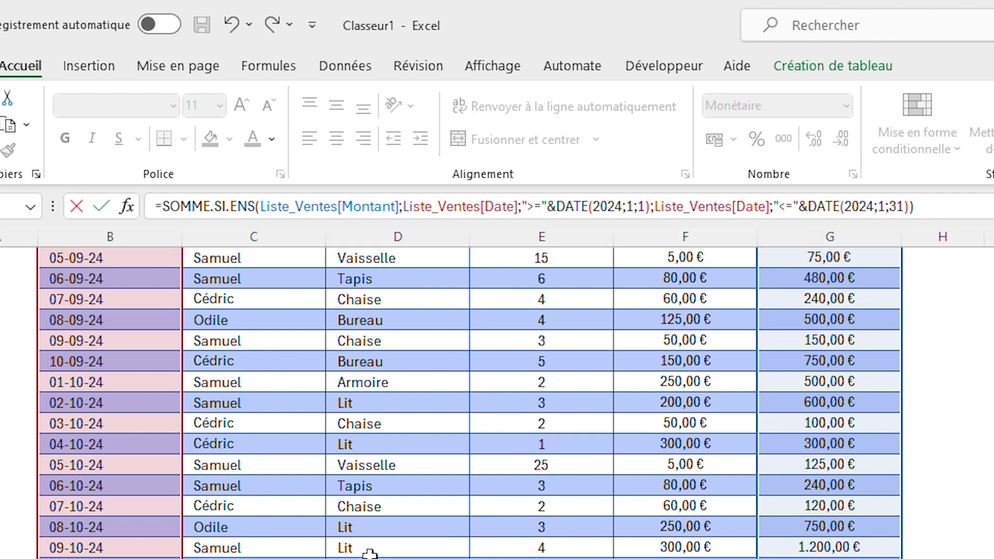
{"action": "key", "text": "Return"}
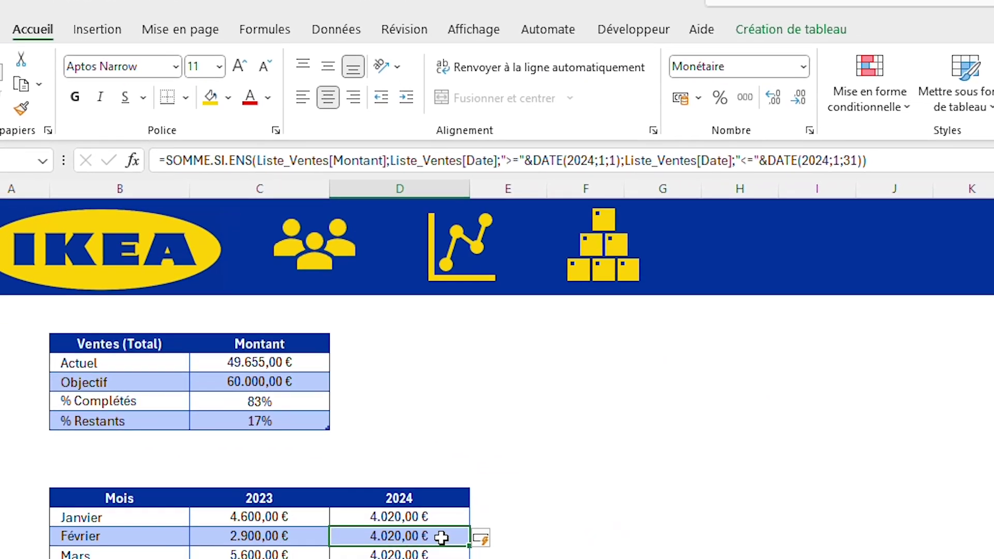
Fill the formula down the 2024 column and change D18's start date to 1 February 2024
{"action": "left_click_drag", "start_coordinate": [384, 454], "coordinate": [384, 548]}
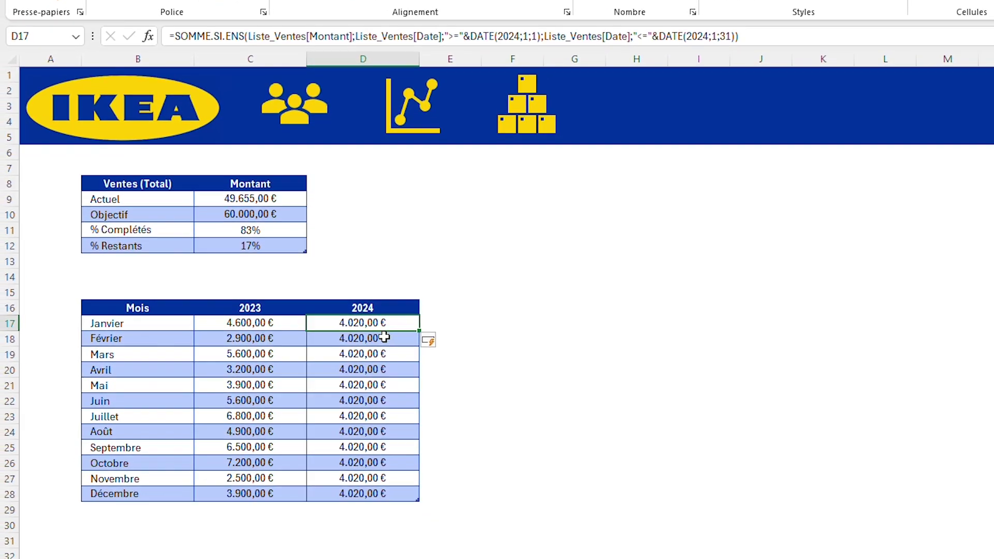
{"action": "left_click", "coordinate": [406, 347]}
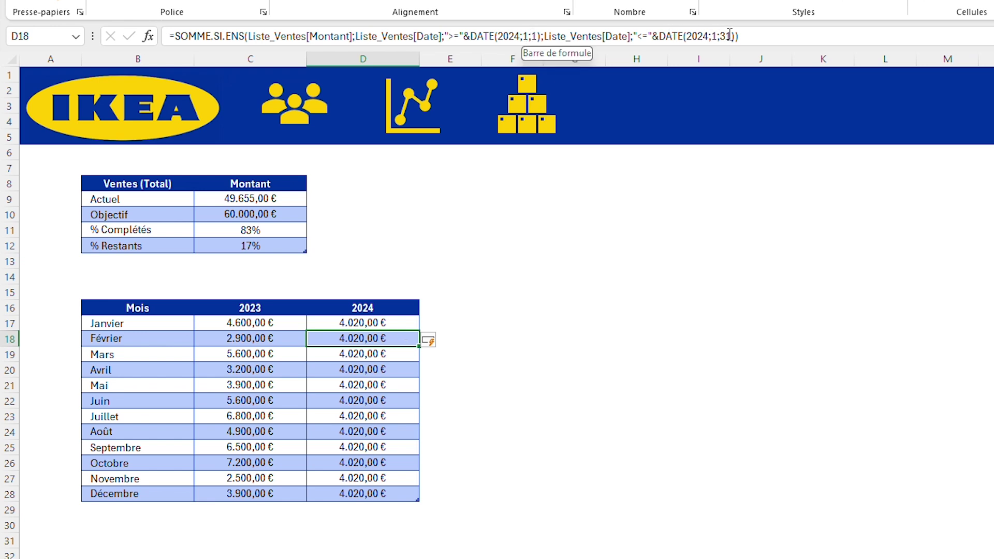
{"action": "left_click", "coordinate": [528, 35]}
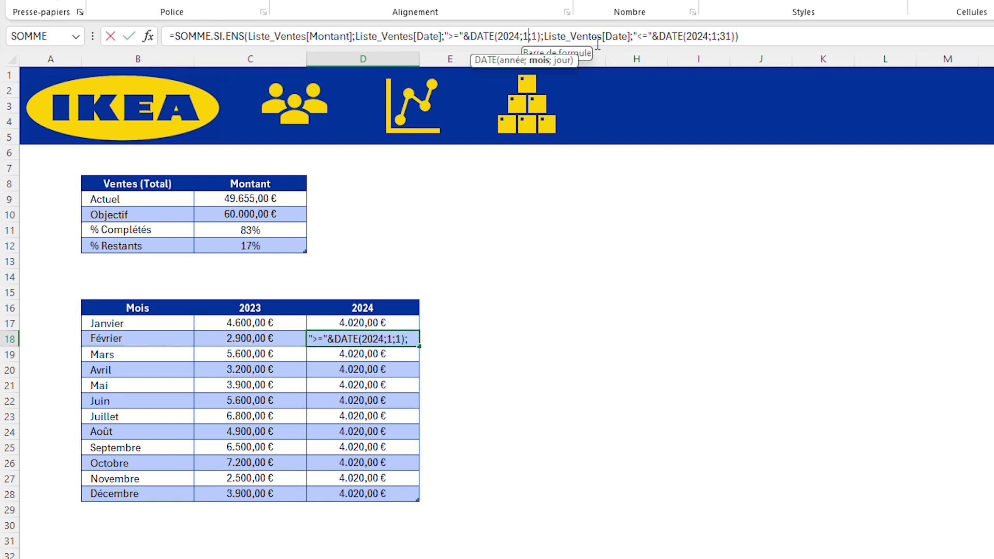
{"action": "key", "text": "BackSpace"}
{"action": "type", "text": "2"}
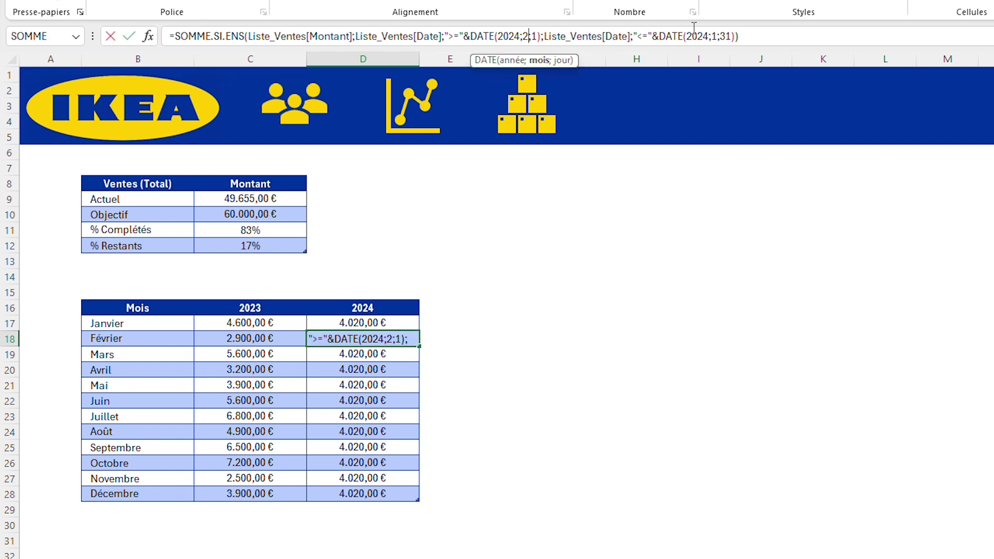
Set D18's end date to DATE(2024;2;29) and keep that formula only in the Février cell
{"action": "left_click", "coordinate": [715, 35]}
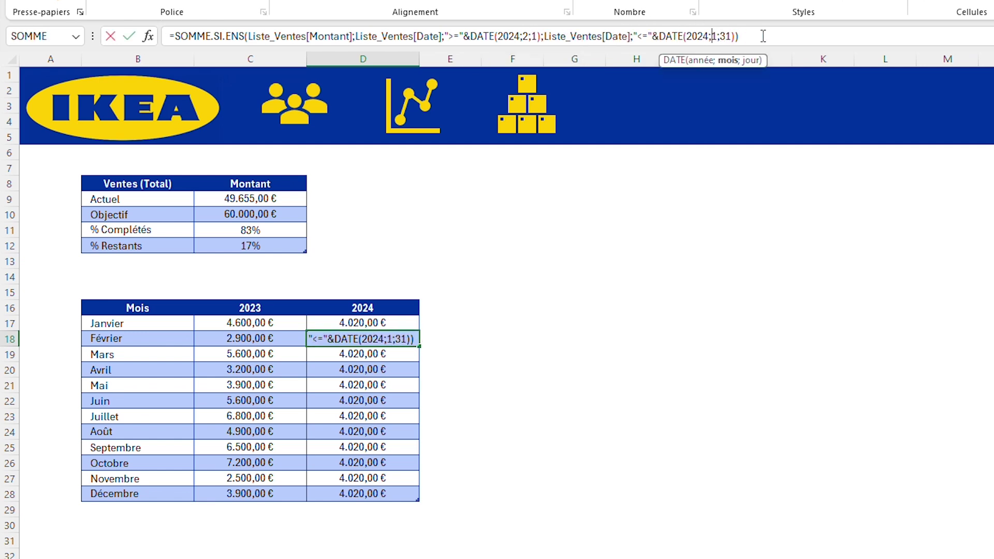
{"action": "key", "text": "BackSpace"}
{"action": "type", "text": "2"}
{"action": "double_click", "coordinate": [731, 36]}
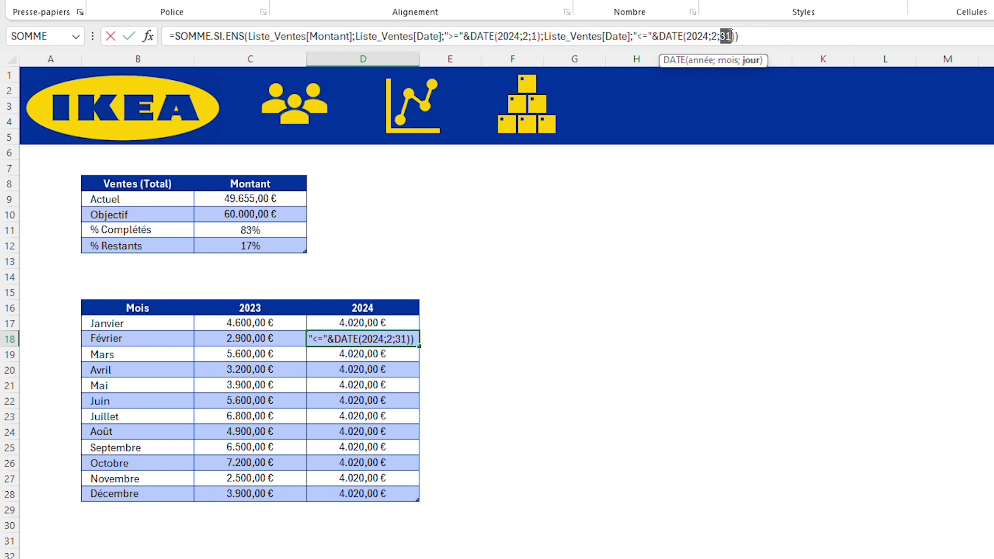
{"action": "type", "text": "29"}
{"action": "key", "text": "Return"}
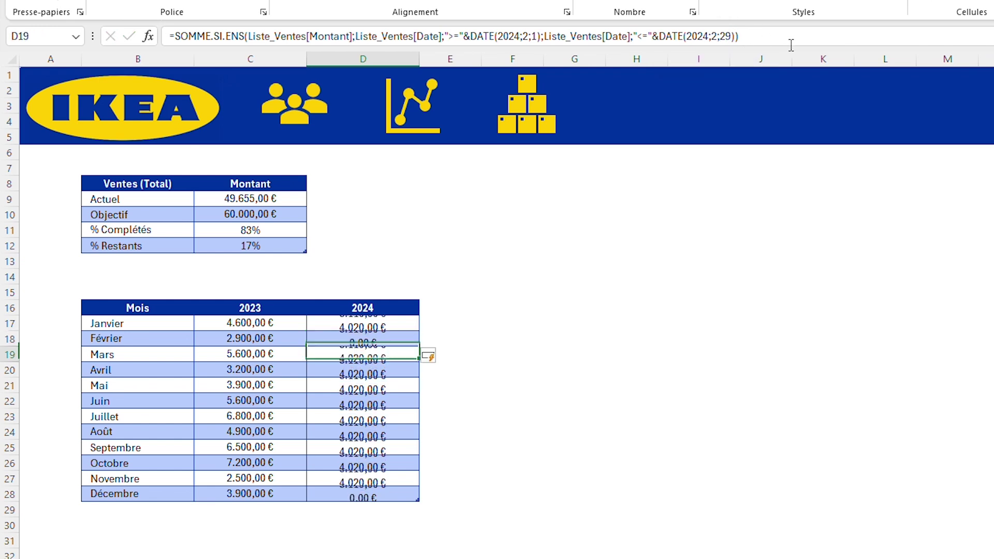
{"action": "left_click", "coordinate": [433, 356]}
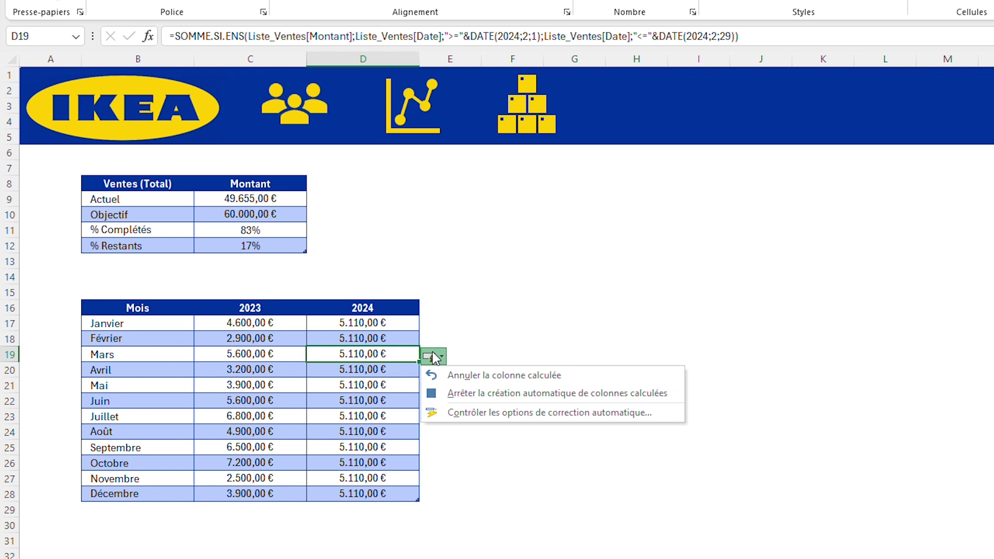
{"action": "left_click", "coordinate": [456, 375]}
Adjust the Mars and Avril 2024 formulas to their own month date ranges, Avril ending on the 30th
{"action": "left_click", "coordinate": [388, 354]}
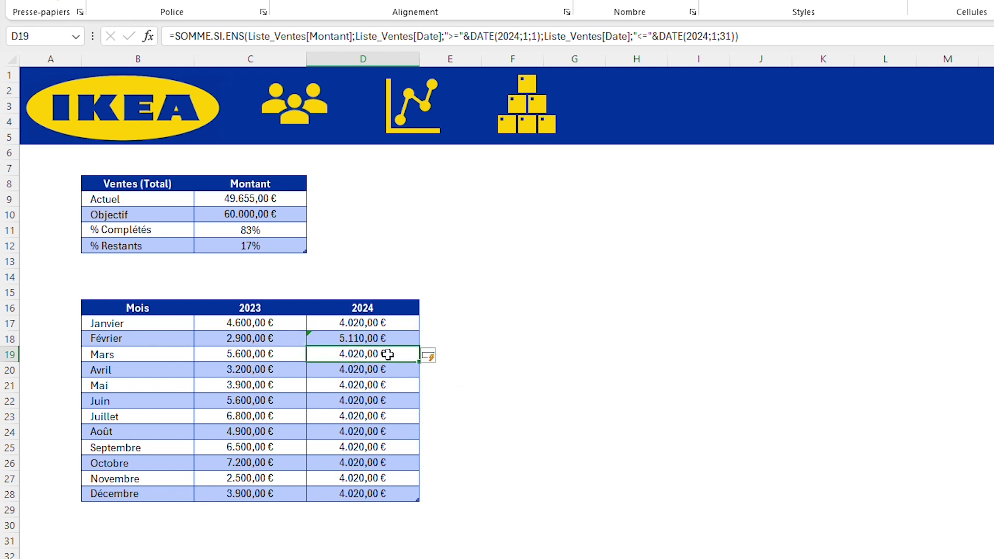
{"action": "left_click", "coordinate": [529, 34]}
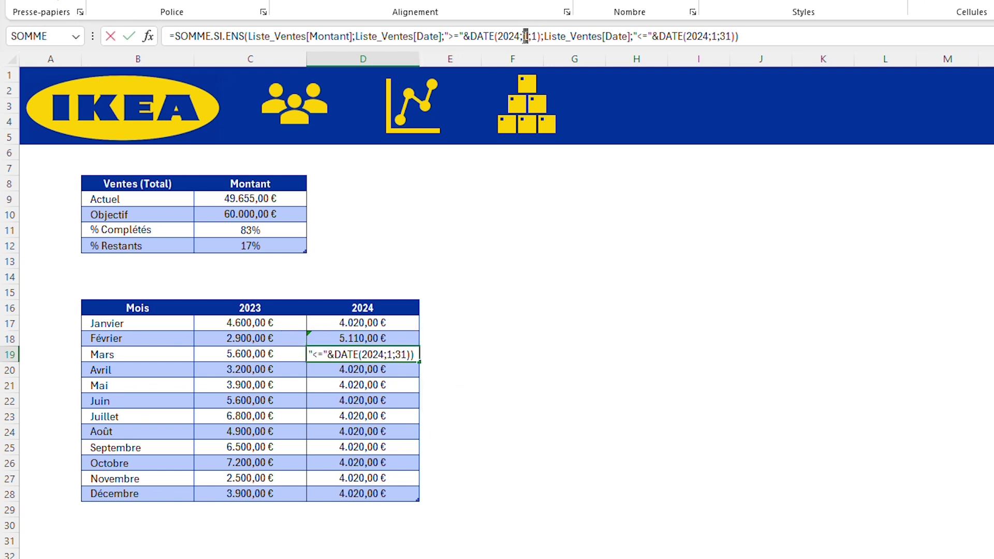
{"action": "key", "text": "BackSpace"}
{"action": "type", "text": "3;"}
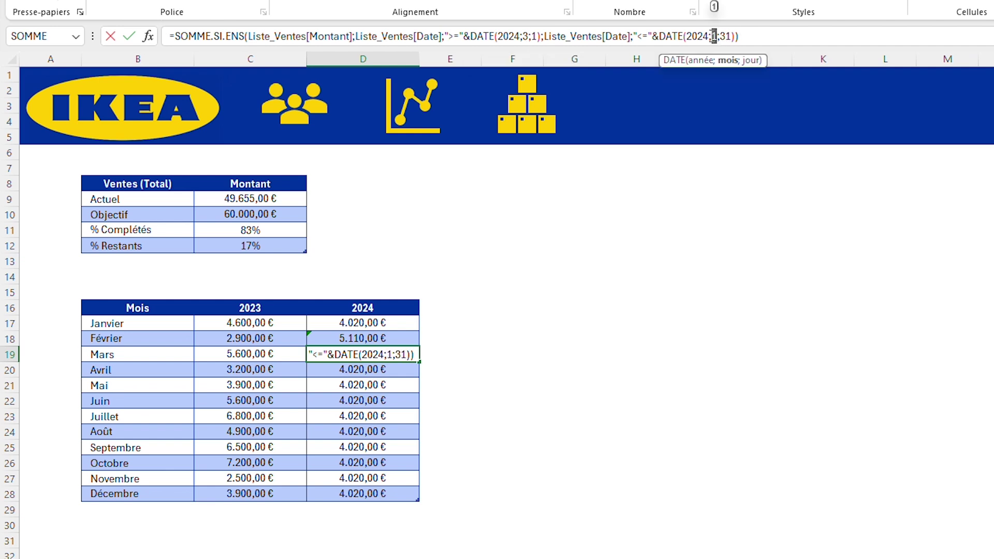
{"action": "type", "text": "3"}
{"action": "key", "text": "Return"}
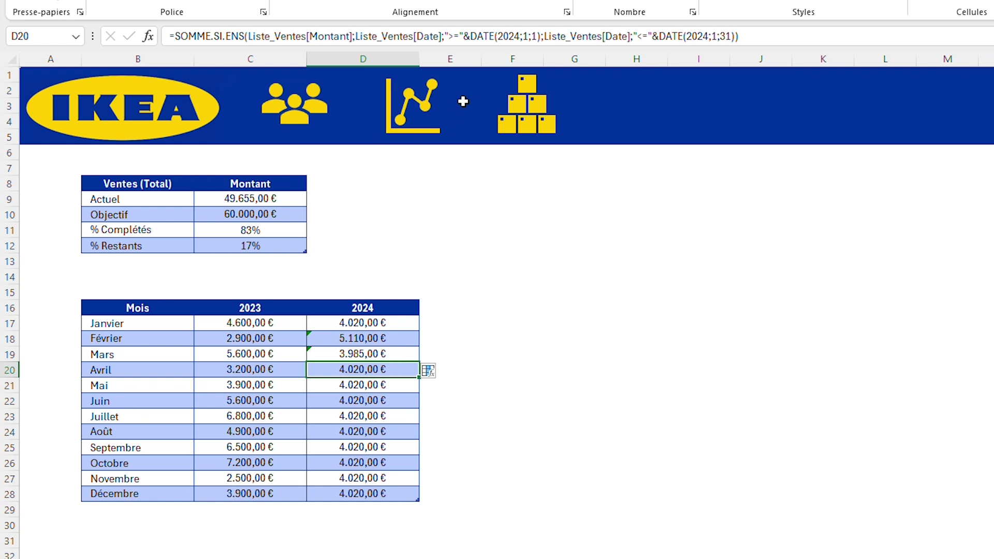
{"action": "double_click", "coordinate": [528, 38]}
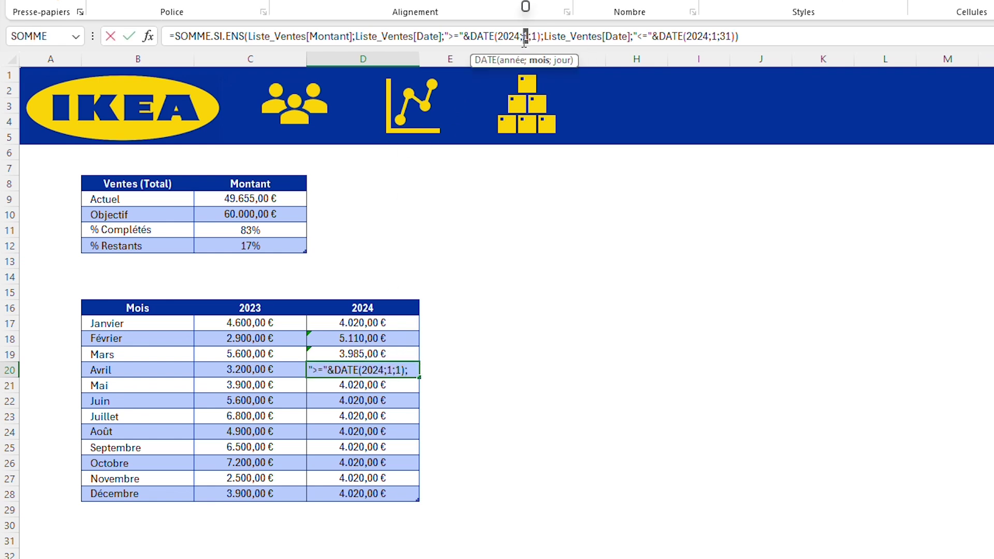
{"action": "type", "text": "4"}
{"action": "double_click", "coordinate": [715, 36]}
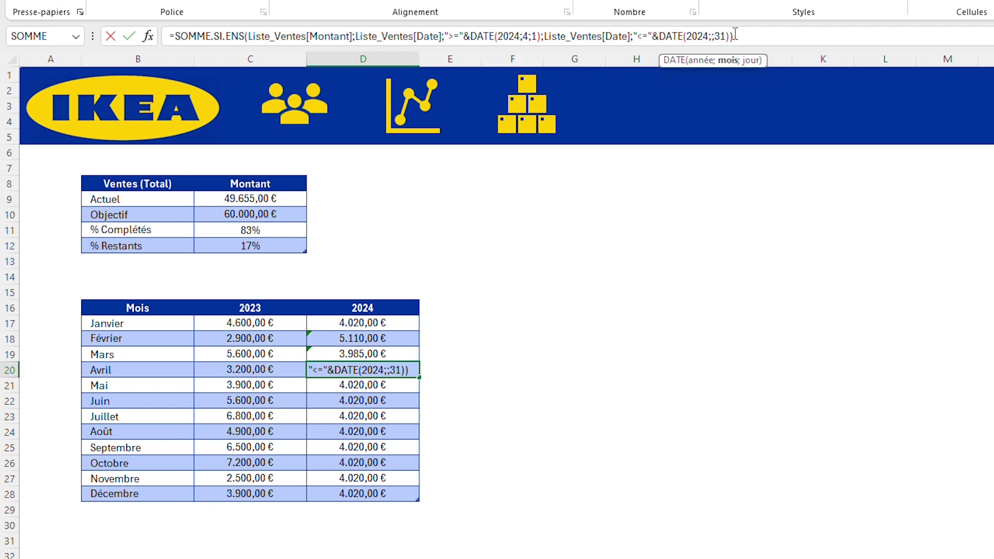
{"action": "type", "text": "4;3"}
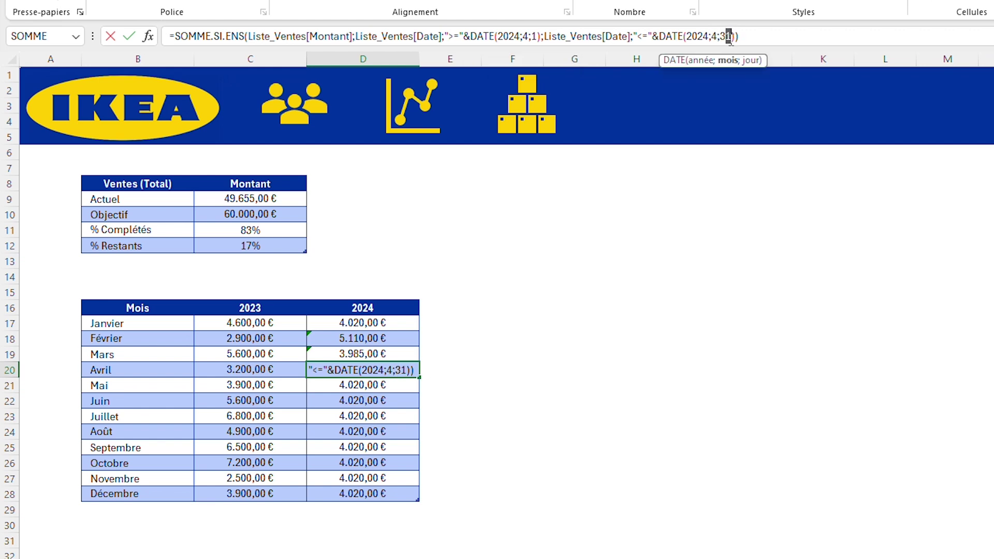
{"action": "type", "text": "0"}
{"action": "key", "text": "Return"}
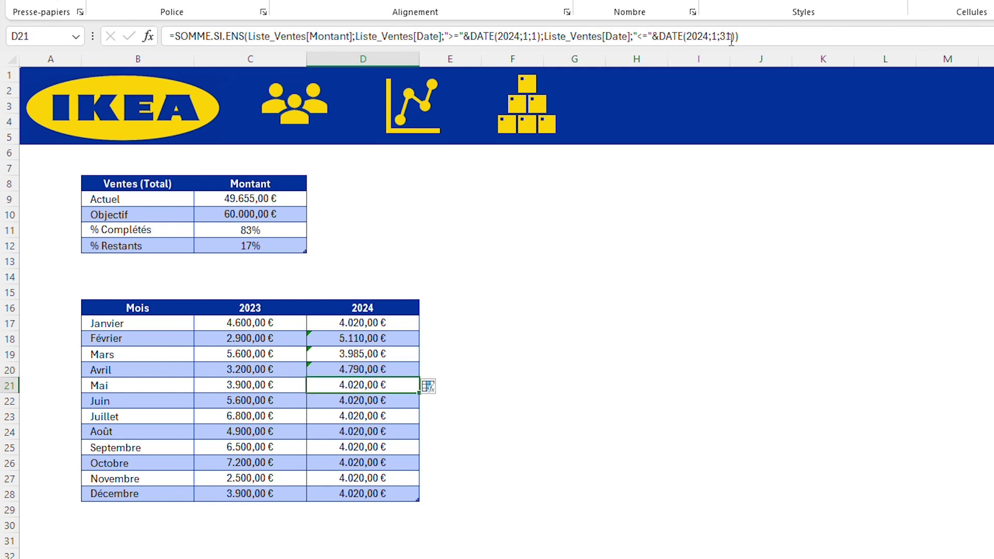
Set Mai's start month to 5, review the 2024 totals, and switch to the sales data sheet
{"action": "double_click", "coordinate": [519, 37]}
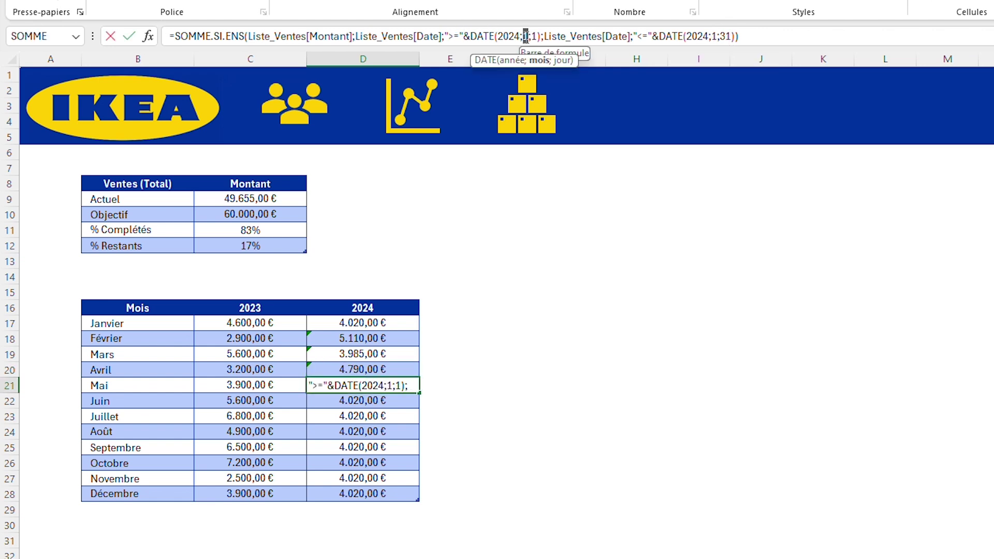
{"action": "type", "text": "5"}
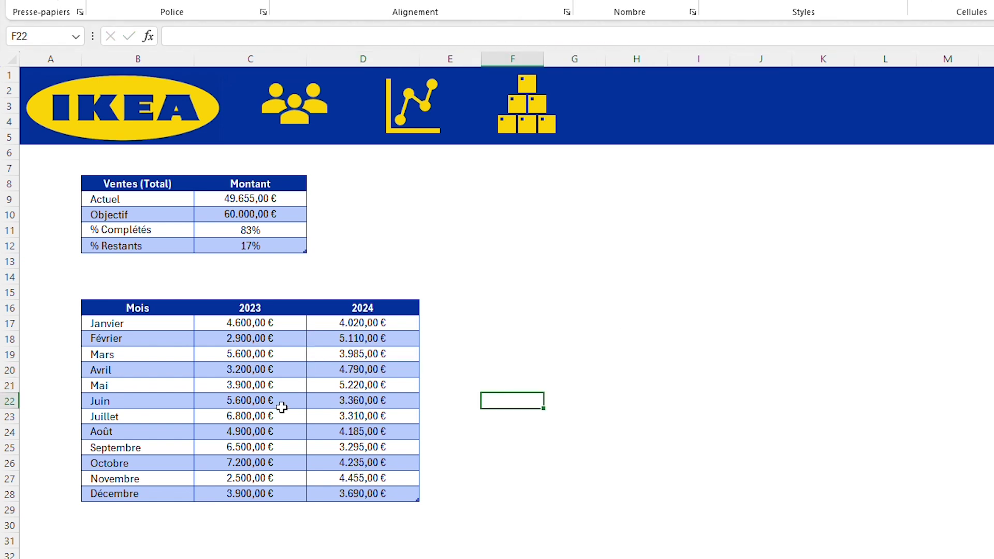
{"action": "left_click_drag", "start_coordinate": [383, 322], "coordinate": [395, 497]}
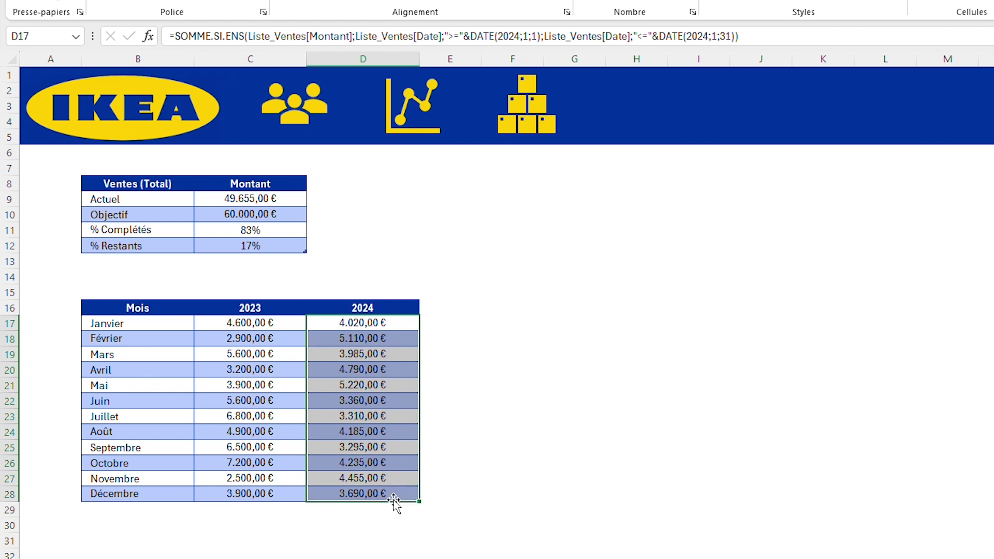
{"action": "left_click", "coordinate": [445, 412]}
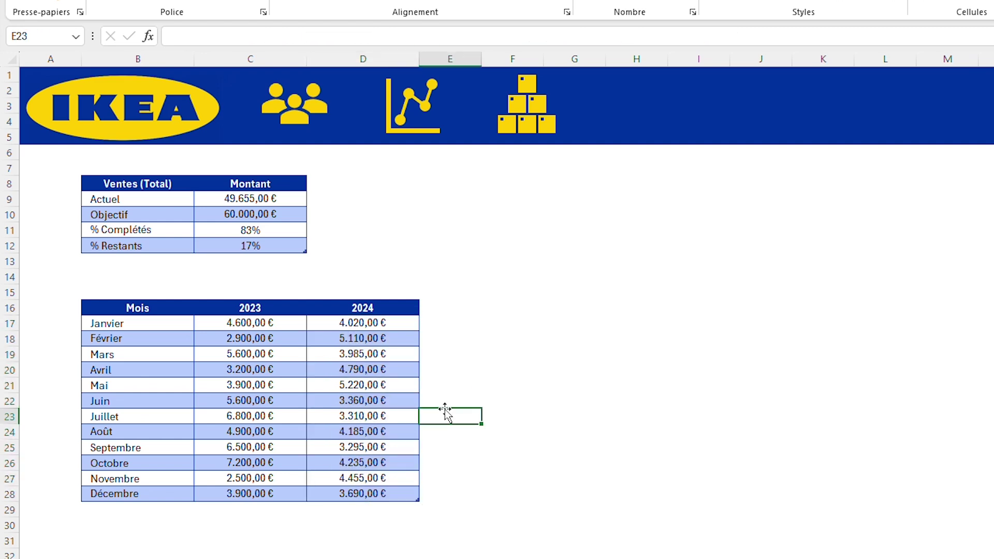
{"action": "left_click", "coordinate": [408, 321]}
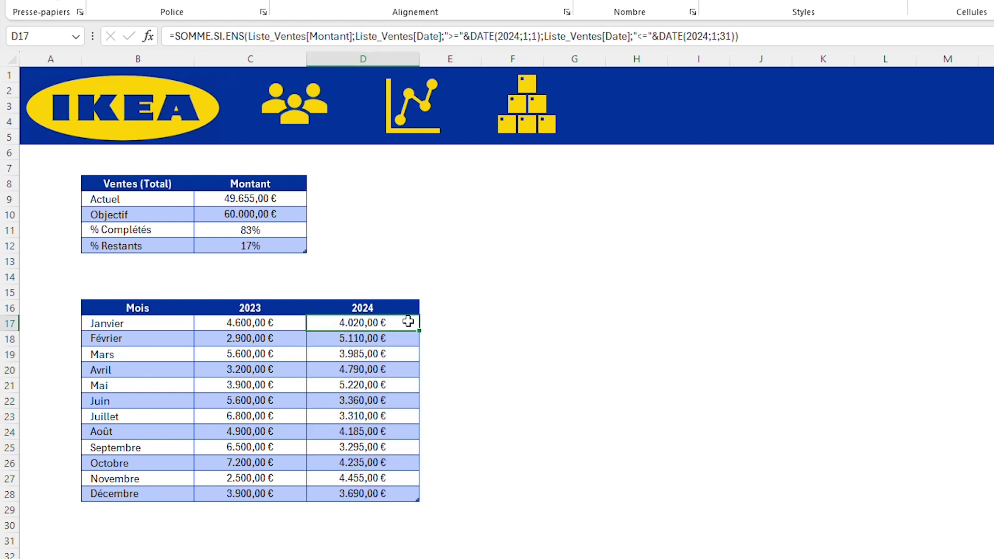
{"action": "key", "text": "ctrl+Page_Down"}
Change the first Armoire sale's quantity to 10 and check the updated dashboard totals
{"action": "scroll", "coordinate": [412, 302], "scroll_direction": "up", "scroll_amount": 8}
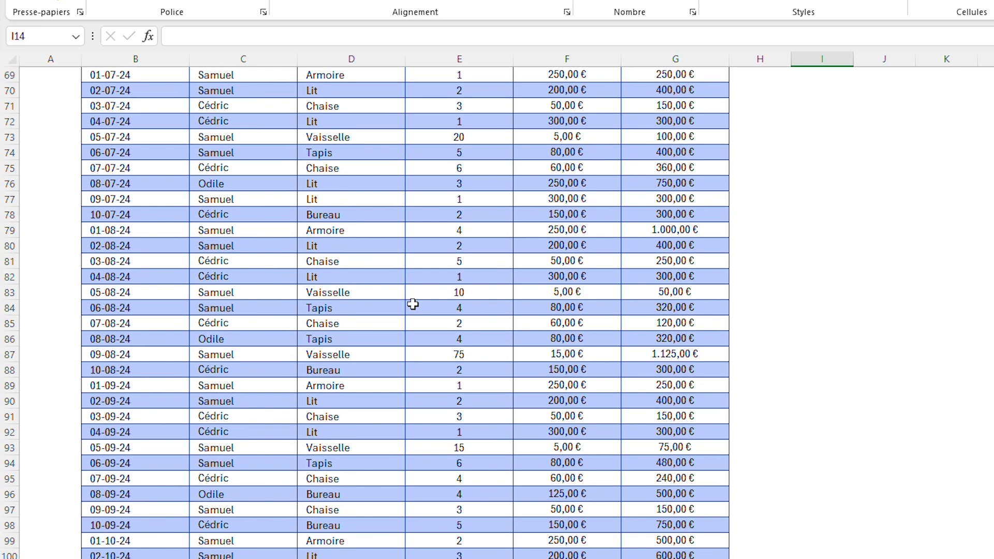
{"action": "scroll", "coordinate": [412, 302], "scroll_direction": "up", "scroll_amount": 10}
{"action": "scroll", "coordinate": [423, 291], "scroll_direction": "up", "scroll_amount": 9}
{"action": "scroll", "coordinate": [423, 291], "scroll_direction": "up", "scroll_amount": 4}
{"action": "left_click", "coordinate": [414, 214]}
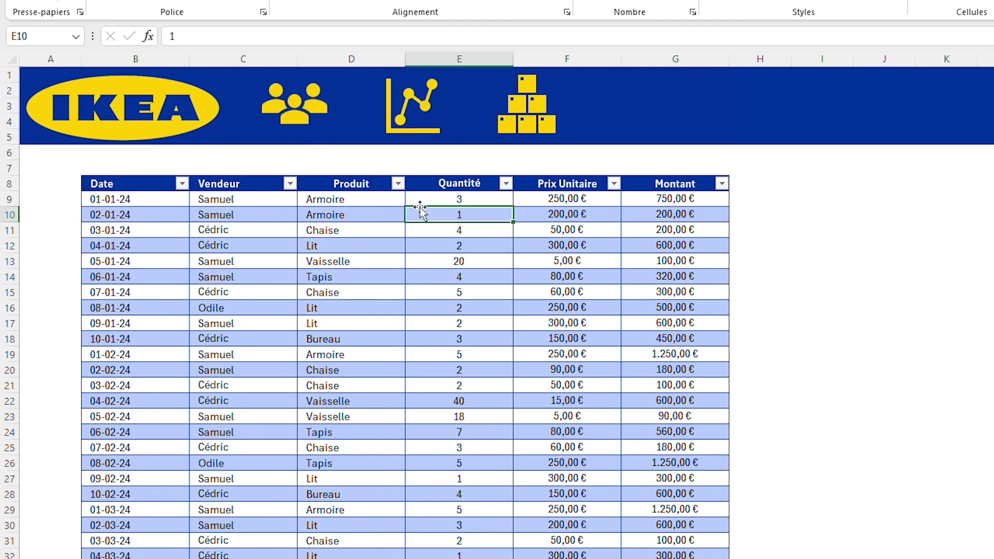
{"action": "left_click", "coordinate": [429, 199]}
{"action": "type", "text": "10"}
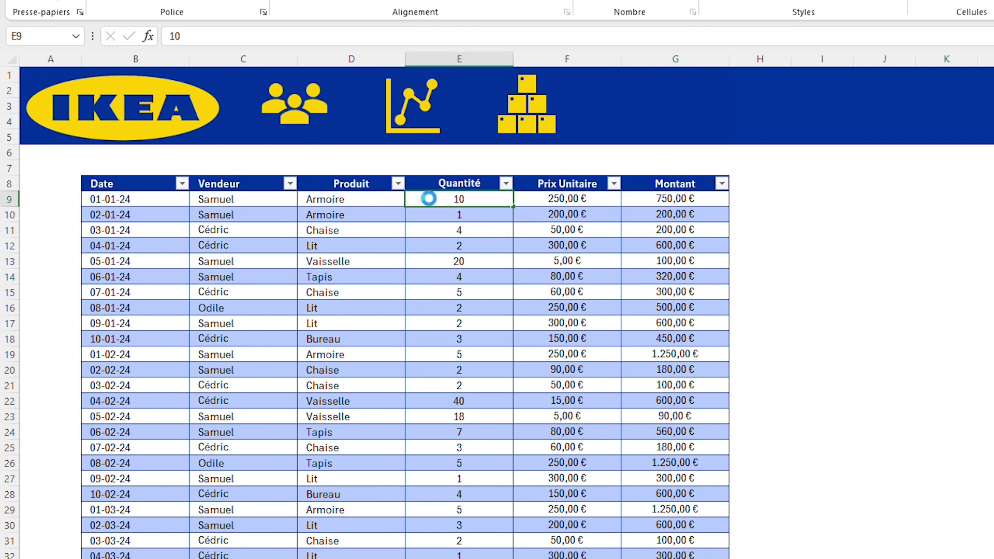
{"action": "key", "text": "Return"}
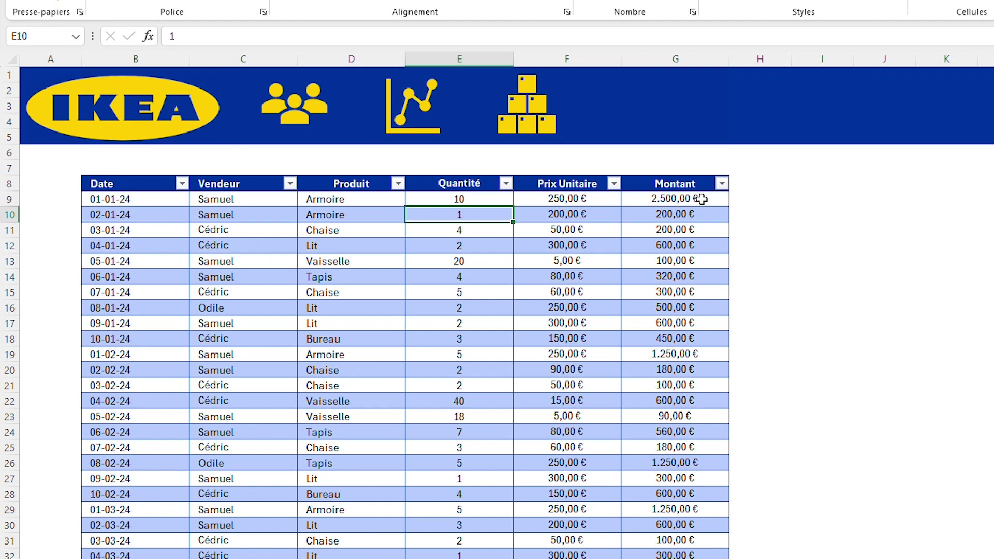
{"action": "key", "text": "ctrl+Page_Down"}
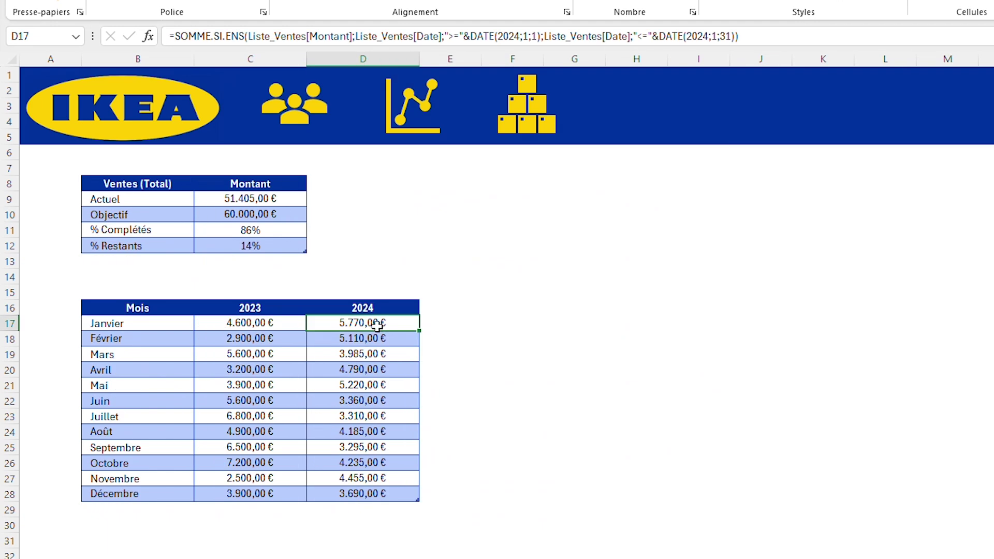
Undo the quantity back to 3 and return to the dashboard sheet
{"action": "key", "text": "ctrl+Page_Up"}
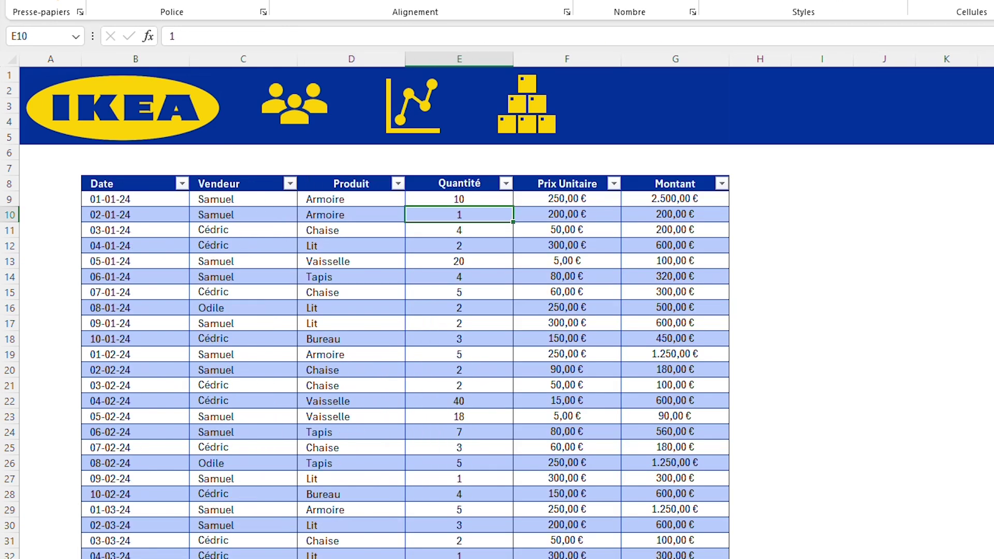
{"action": "key", "text": "ctrl+z"}
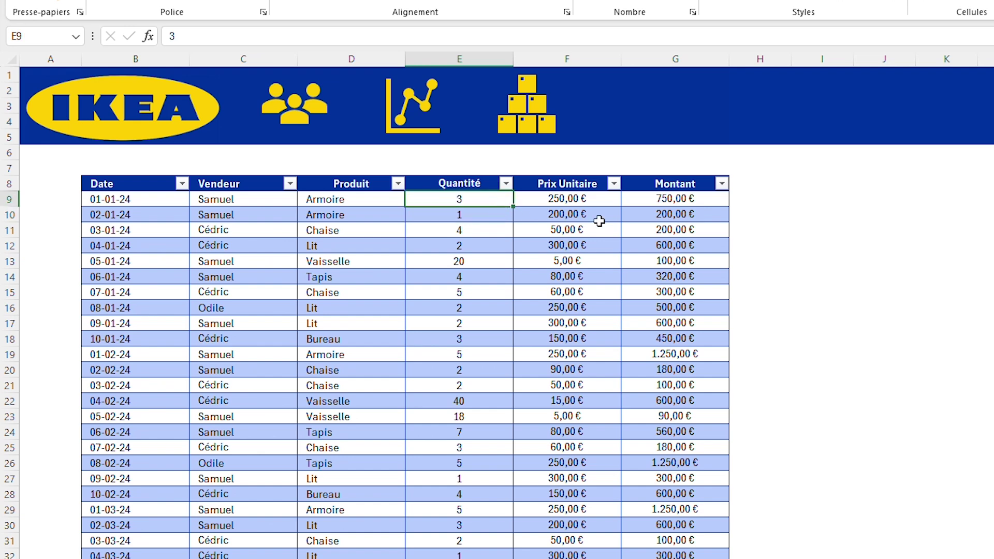
{"action": "key", "text": "ctrl+Page_Down"}
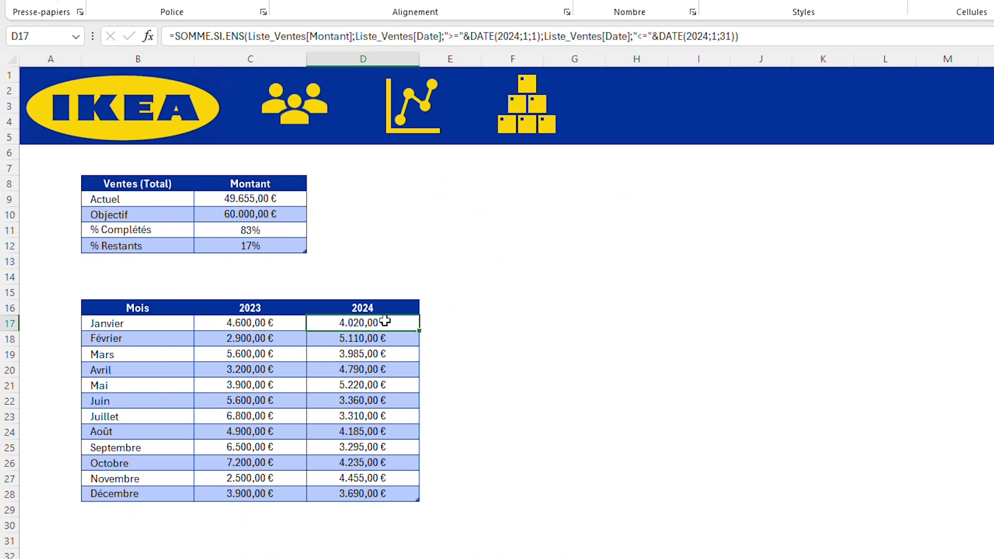
{"action": "left_click", "coordinate": [371, 273]}
{"action": "left_click", "coordinate": [474, 382]}
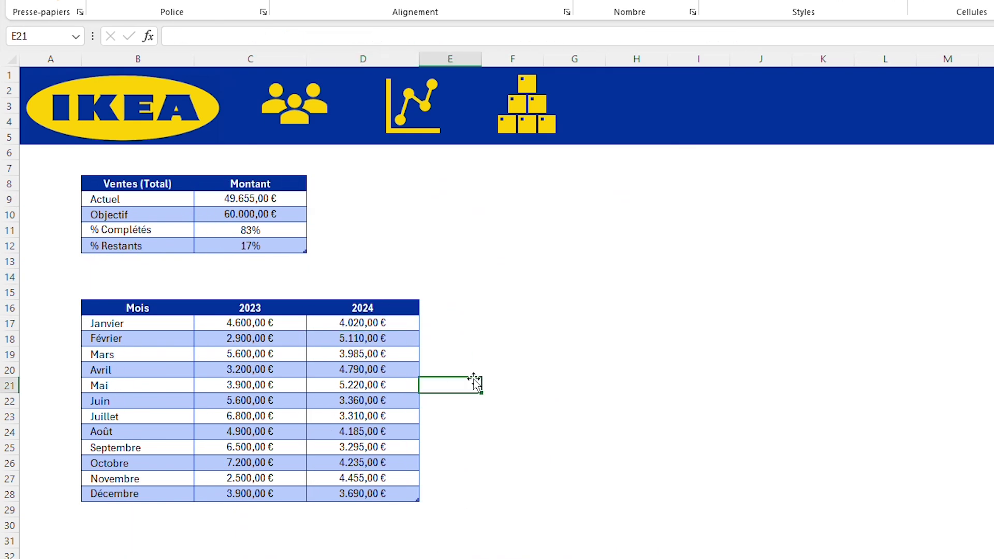
Select the 2023 and 2024 monthly value columns, then pick B31 below the table
{"action": "left_click", "coordinate": [566, 355]}
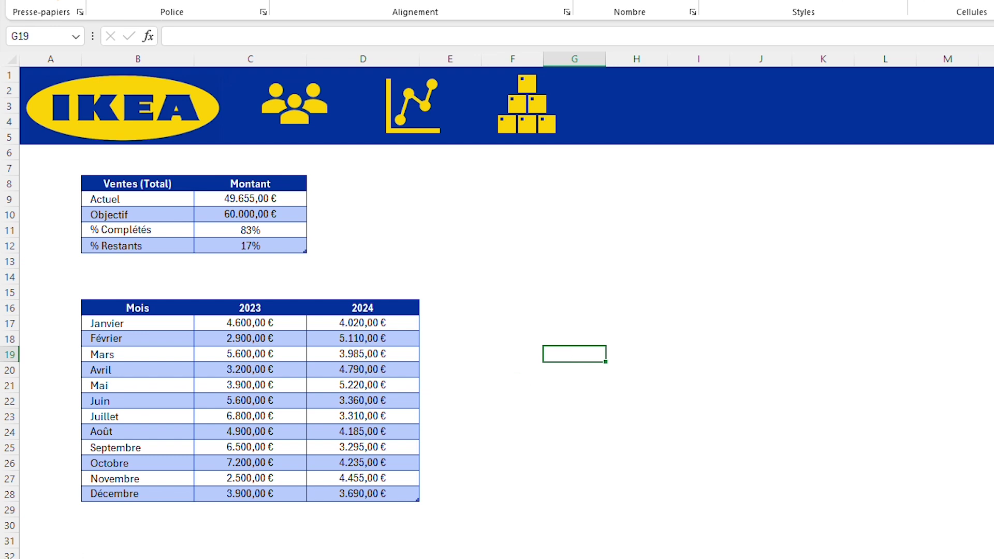
{"action": "left_click", "coordinate": [131, 554]}
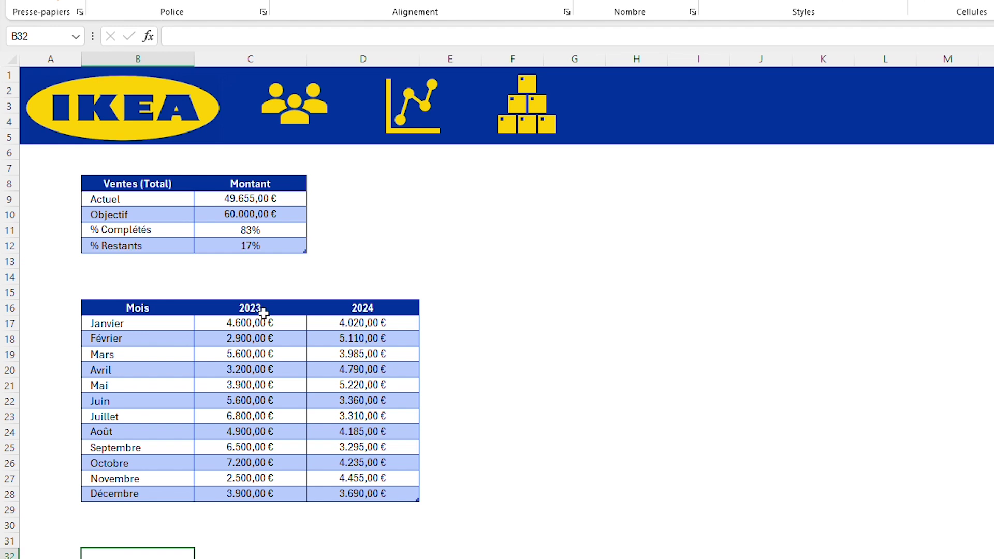
{"action": "left_click_drag", "start_coordinate": [263, 311], "coordinate": [262, 492]}
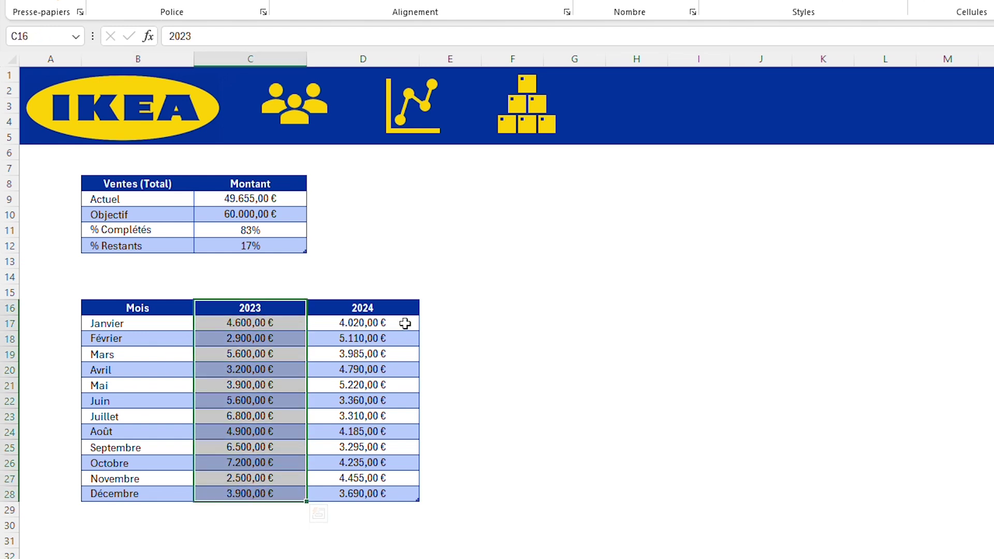
{"action": "left_click_drag", "start_coordinate": [405, 322], "coordinate": [373, 492]}
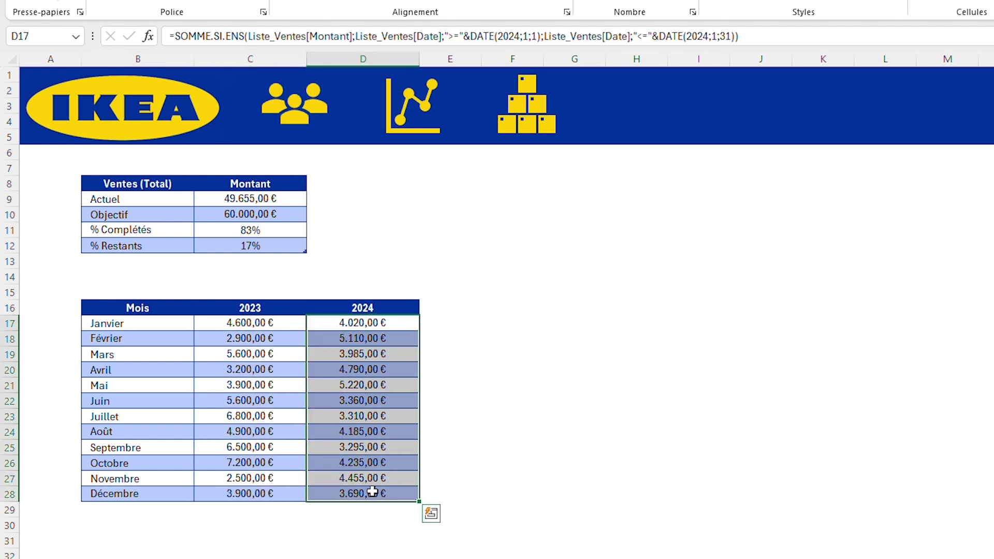
{"action": "left_click", "coordinate": [124, 543]}
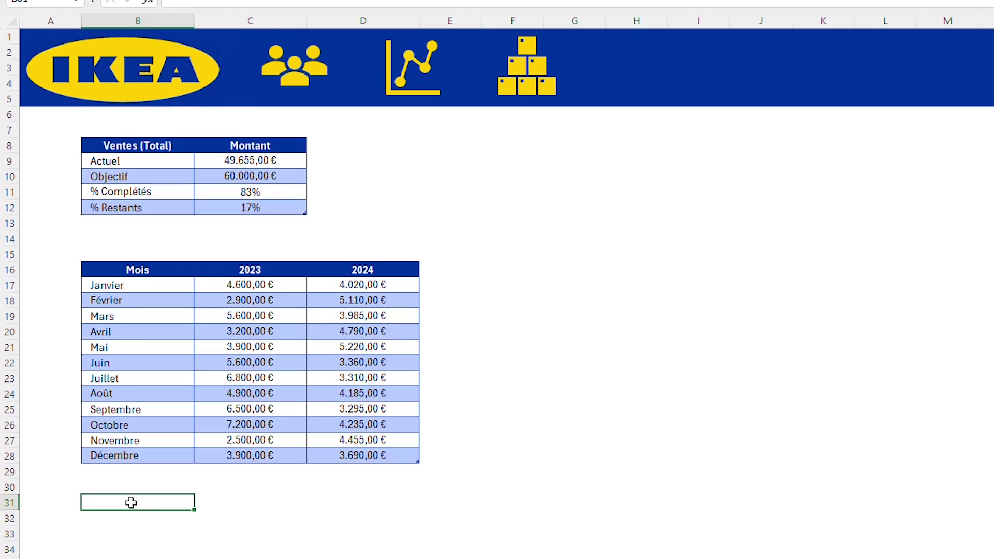
Copy the Mois header cell into B31 and switch to capital letters for a total label
{"action": "left_click", "coordinate": [146, 262]}
{"action": "key", "text": "ctrl+c"}
{"action": "left_click", "coordinate": [129, 477]}
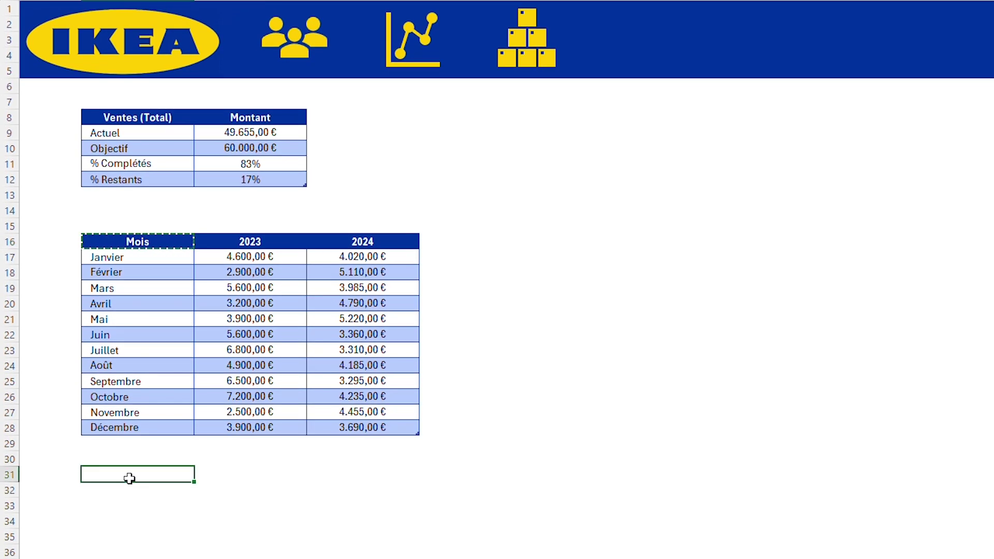
{"action": "key", "text": "ctrl+v"}
{"action": "key", "text": "Caps_Lock"}
Label B31 'TOTAL' and copy the 2023 and 2024 year headers above the total row
{"action": "type", "text": "TOT"}
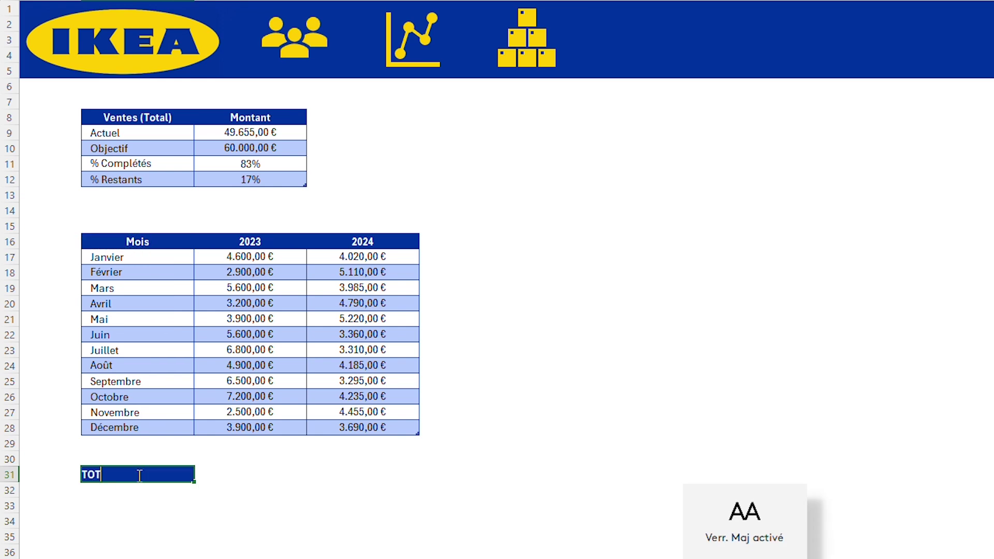
{"action": "type", "text": "AL"}
{"action": "left_click", "coordinate": [362, 474]}
{"action": "key", "text": "Caps_Lock"}
{"action": "left_click_drag", "start_coordinate": [264, 241], "coordinate": [327, 241]}
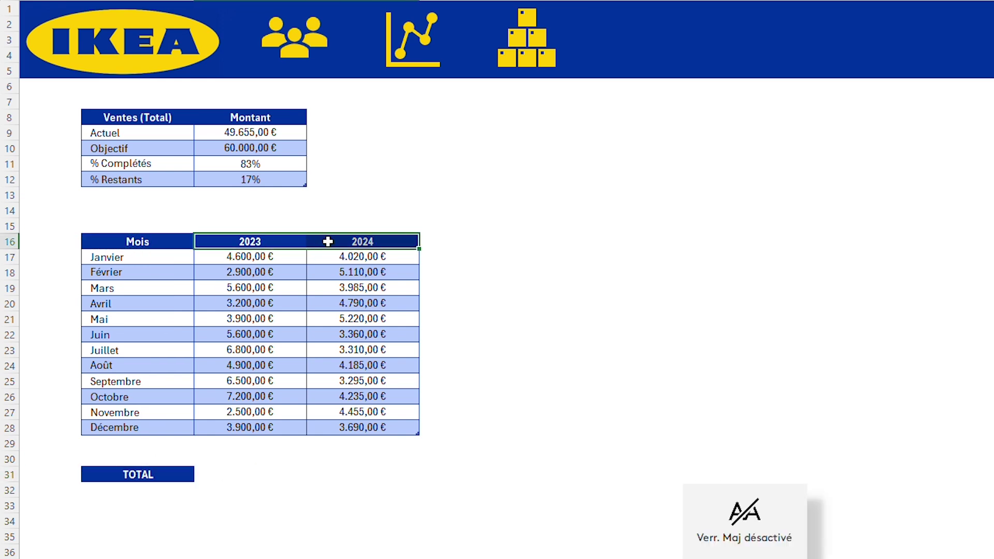
{"action": "key", "text": "ctrl+c"}
{"action": "left_click", "coordinate": [244, 458]}
{"action": "key", "text": "ctrl+v"}
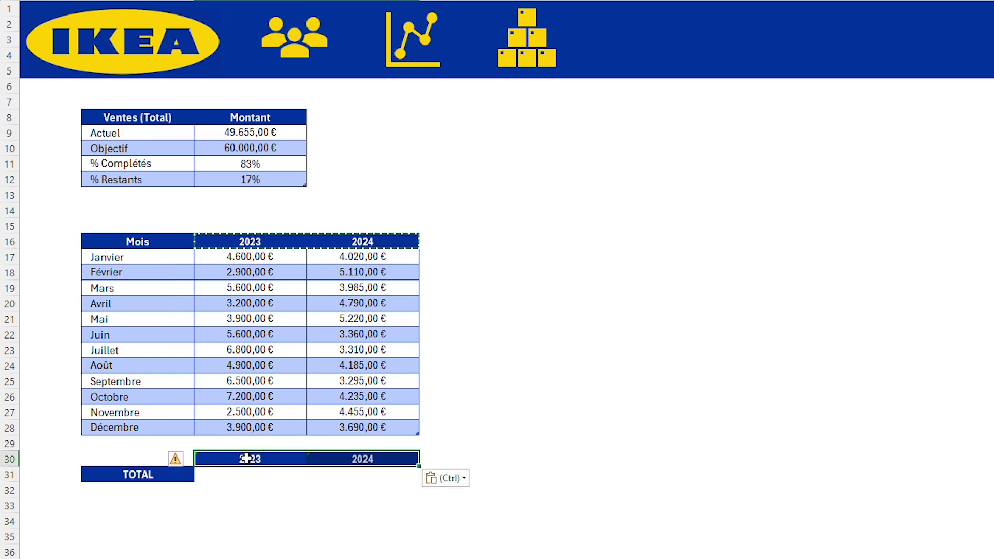
Sum the 2023 and 2024 monthly values with =SOMME() in the TOTAL row
{"action": "left_click", "coordinate": [265, 480]}
{"action": "key", "text": "Escape"}
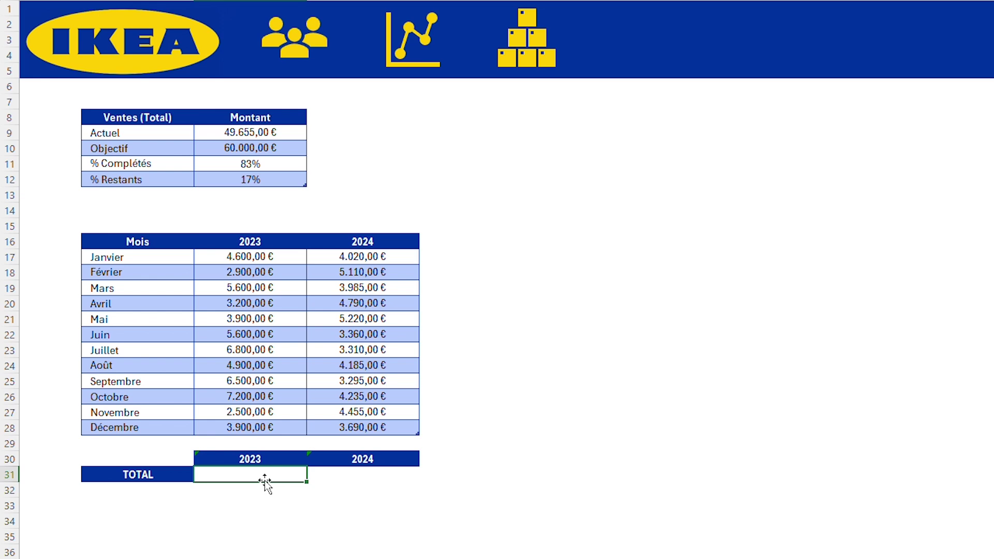
{"action": "type", "text": "=SOMME("}
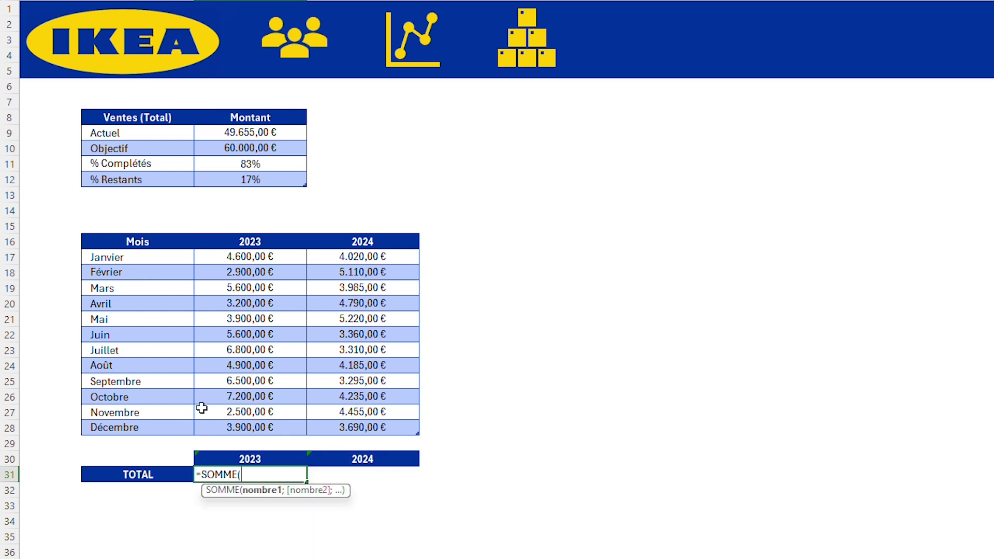
{"action": "left_click_drag", "start_coordinate": [252, 248], "coordinate": [236, 424]}
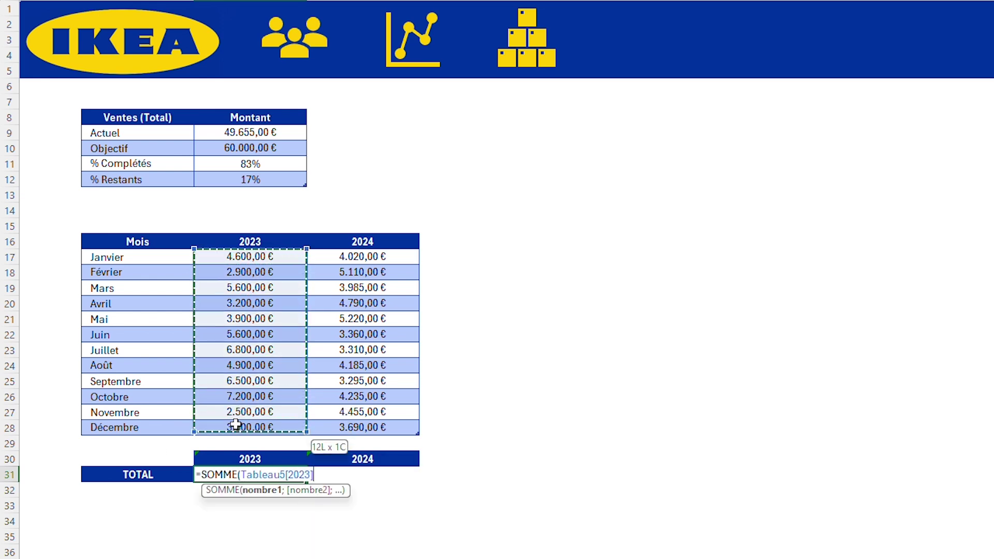
{"action": "type", "text": ")"}
{"action": "key", "text": "Return"}
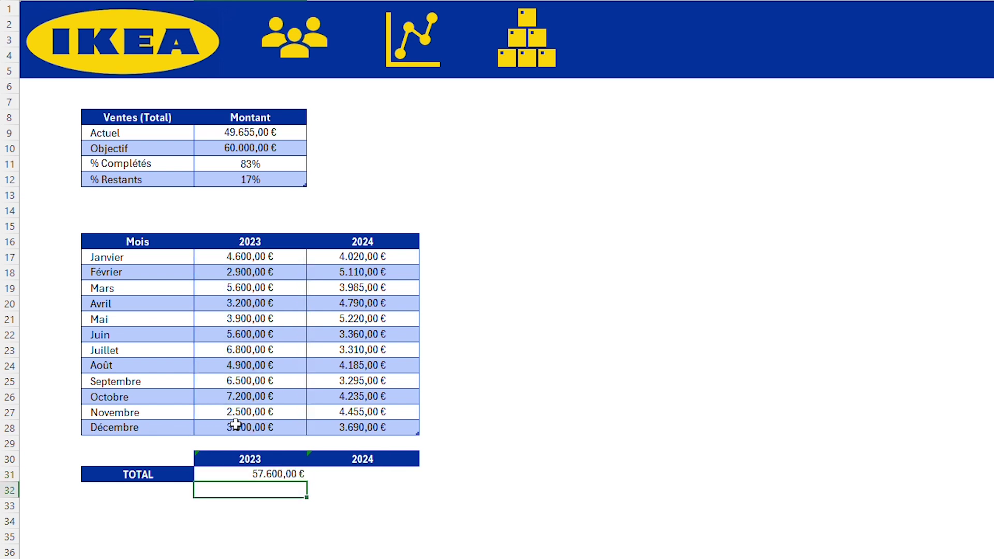
{"action": "left_click", "coordinate": [373, 477]}
{"action": "type", "text": "="}
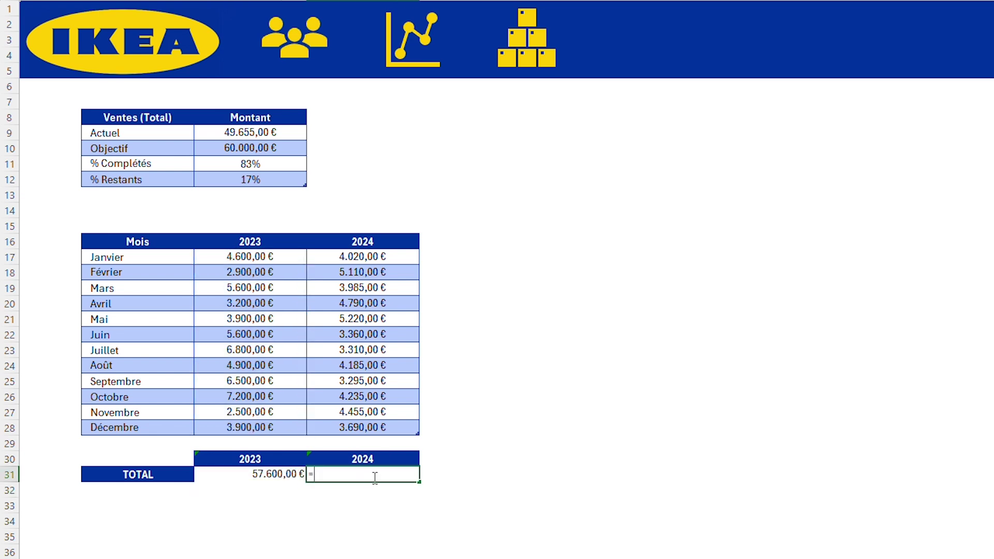
{"action": "type", "text": "SOMME("}
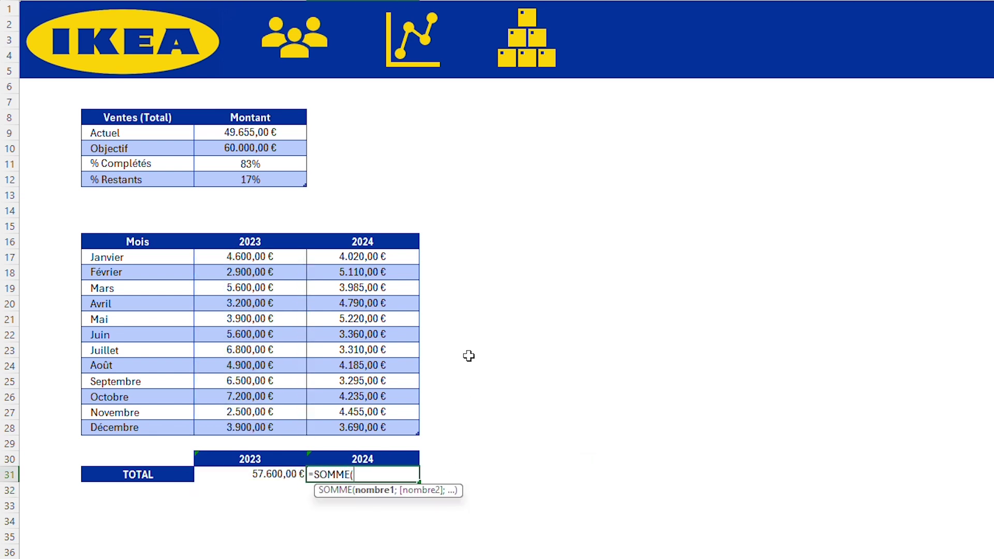
{"action": "left_click_drag", "start_coordinate": [395, 257], "coordinate": [403, 429]}
{"action": "key", "text": "Return"}
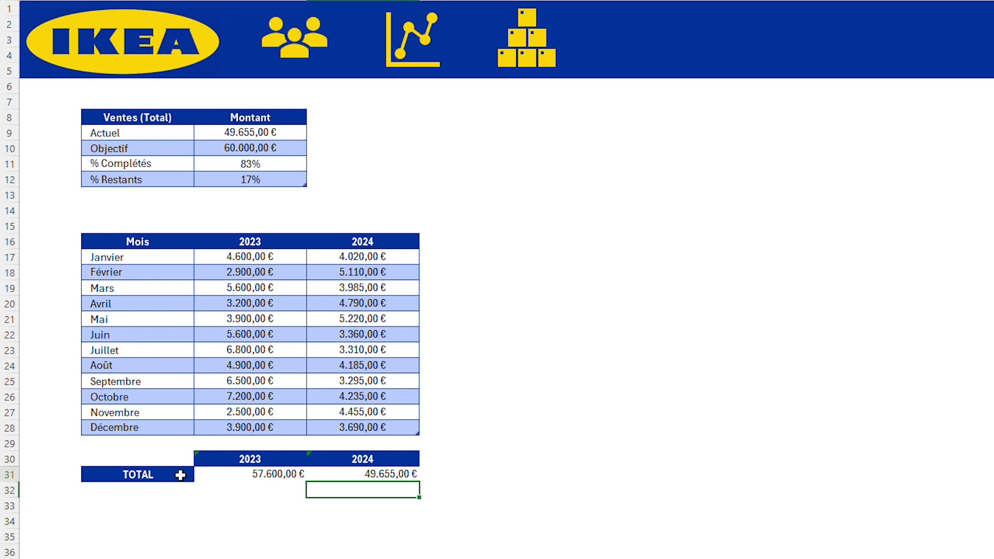
Apply All Borders to the TOTAL block and centre the 57.600,00 € and 49.655,00 € totals
{"action": "left_click_drag", "start_coordinate": [181, 475], "coordinate": [326, 472]}
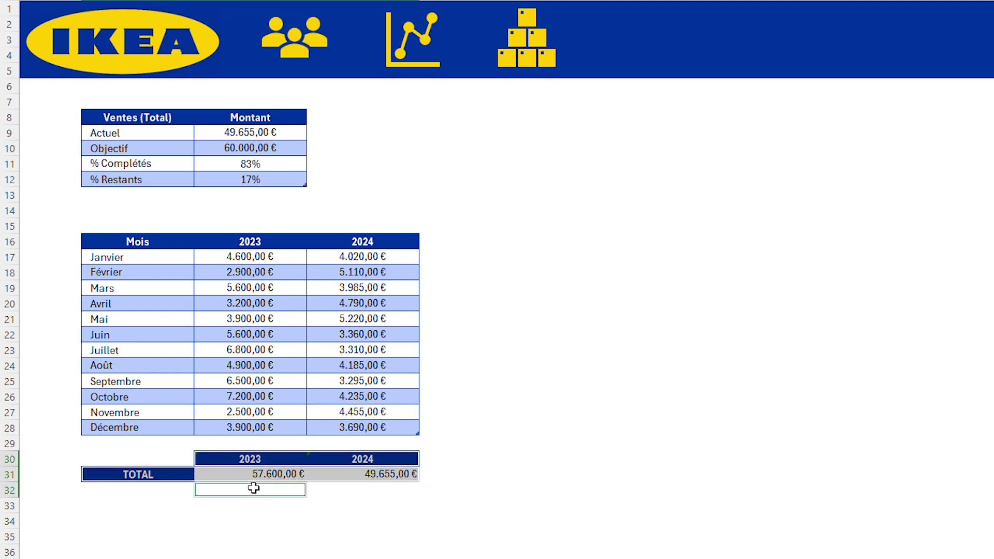
{"action": "left_click", "coordinate": [173, 1]}
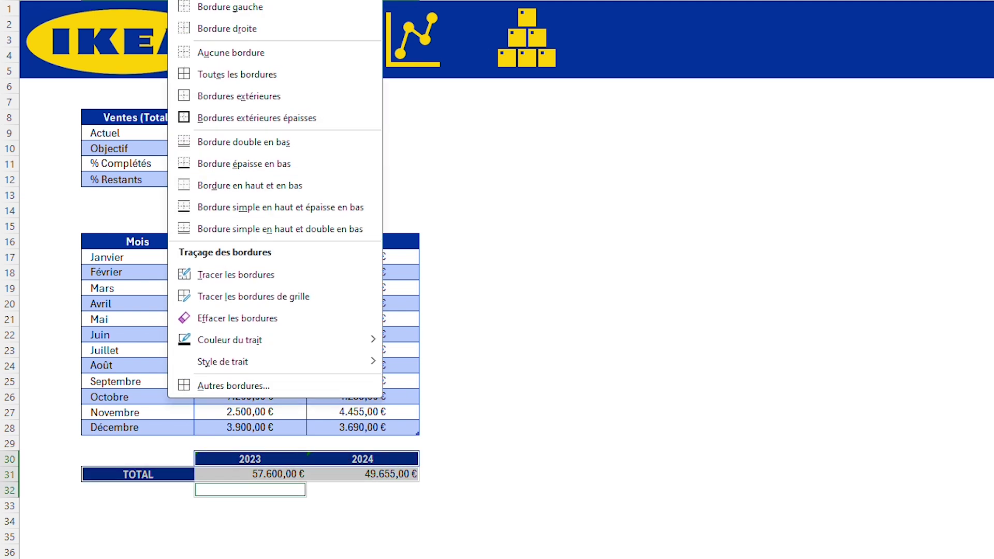
{"action": "left_click", "coordinate": [228, 79]}
{"action": "left_click", "coordinate": [501, 393]}
{"action": "left_click", "coordinate": [269, 491]}
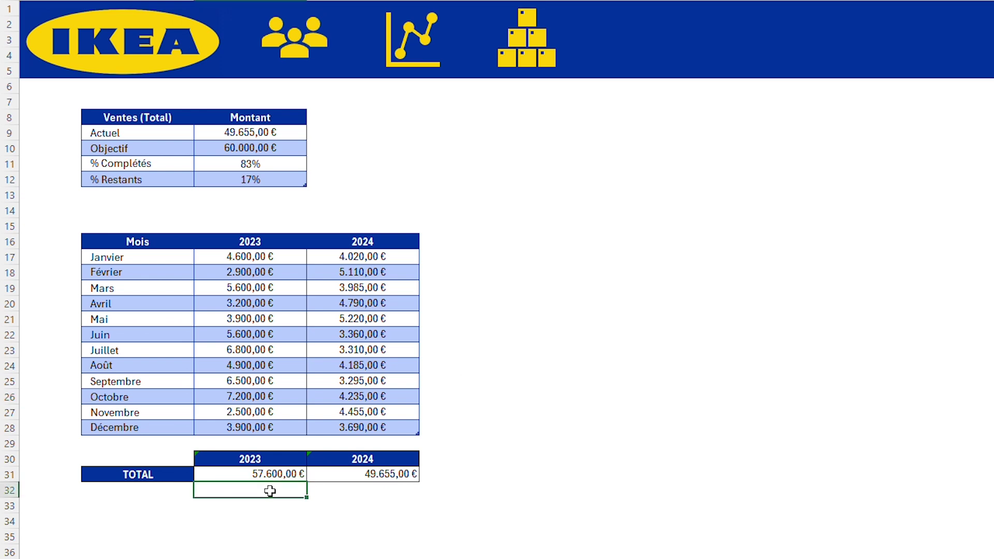
{"action": "left_click_drag", "start_coordinate": [279, 476], "coordinate": [346, 471]}
{"action": "left_click", "coordinate": [244, 1]}
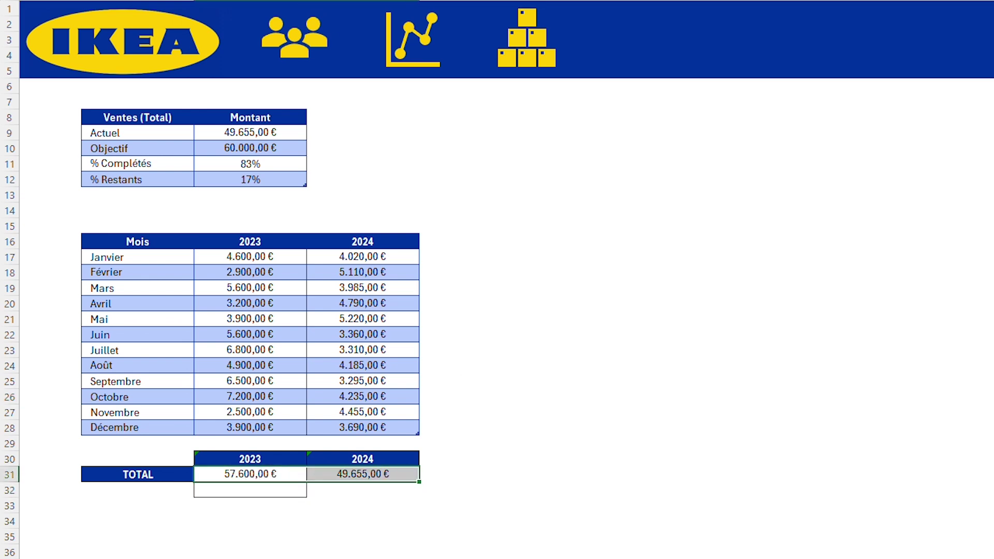
{"action": "left_click", "coordinate": [250, 491]}
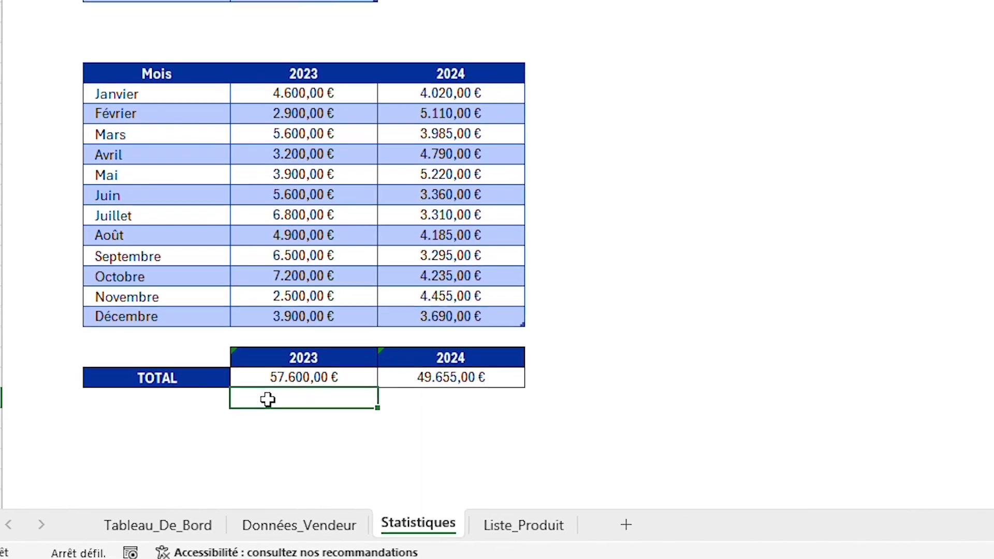
Enter the year-over-year change formula =(D31-C31)/C31 below the 2023 total
{"action": "type", "text": "=("}
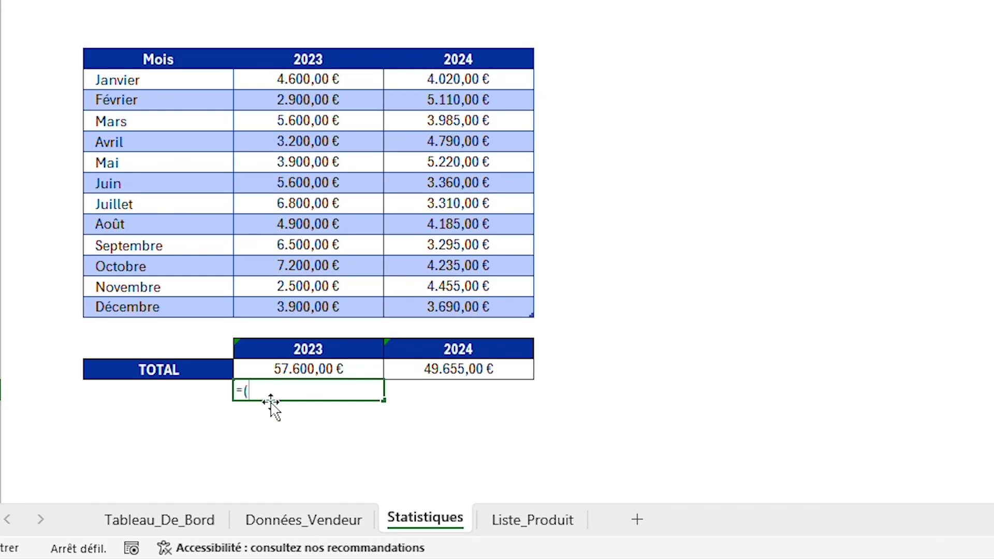
{"action": "left_click", "coordinate": [435, 368]}
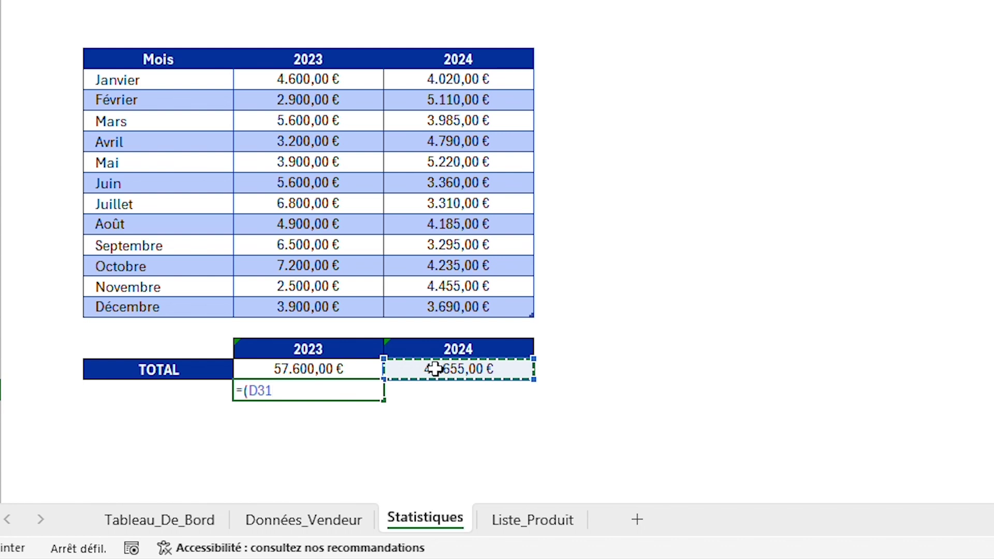
{"action": "type", "text": "-"}
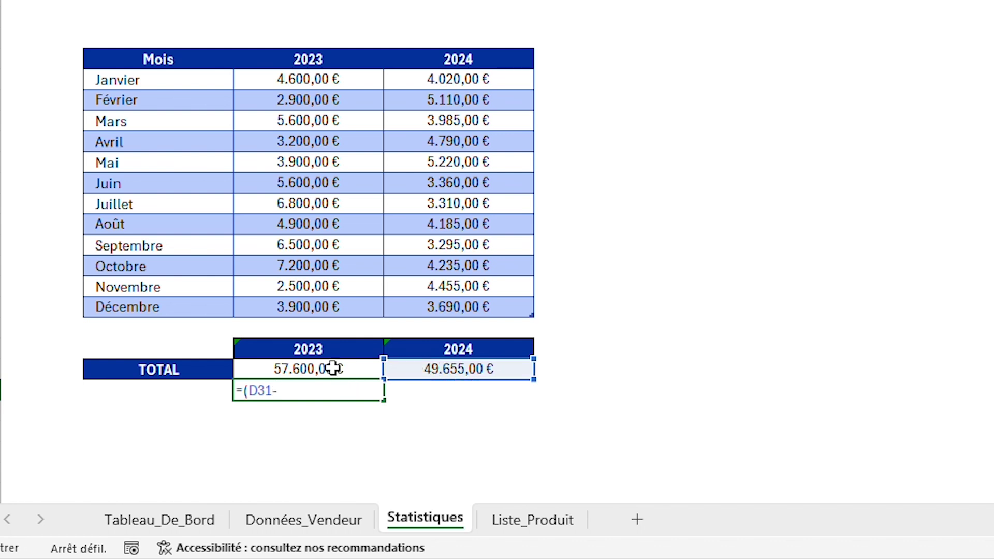
{"action": "left_click", "coordinate": [333, 367]}
{"action": "type", "text": ")/"}
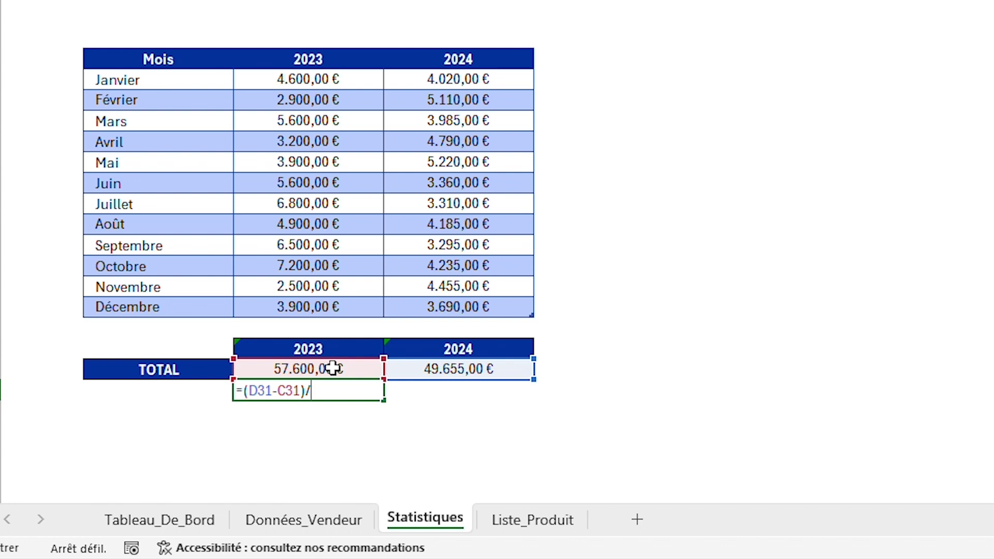
{"action": "left_click", "coordinate": [333, 367]}
{"action": "type", "text": "/C31"}
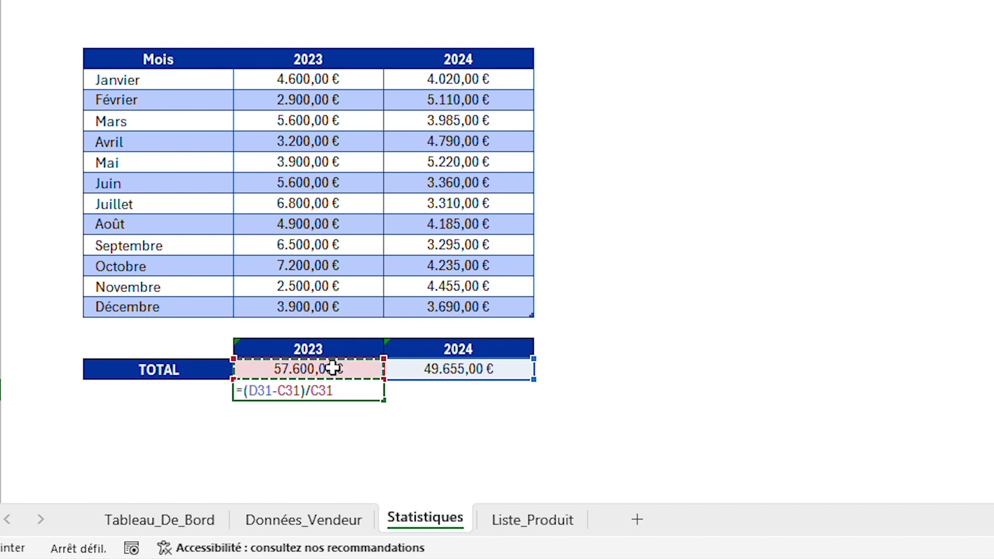
{"action": "key", "text": "Return"}
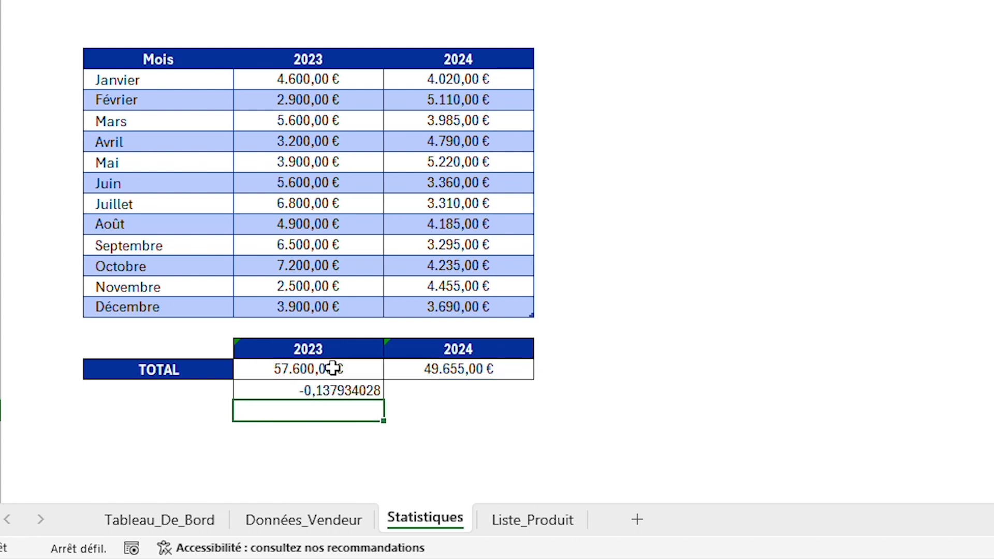
Format the change as a percentage with two decimals, showing -13,79%
{"action": "left_click", "coordinate": [329, 389]}
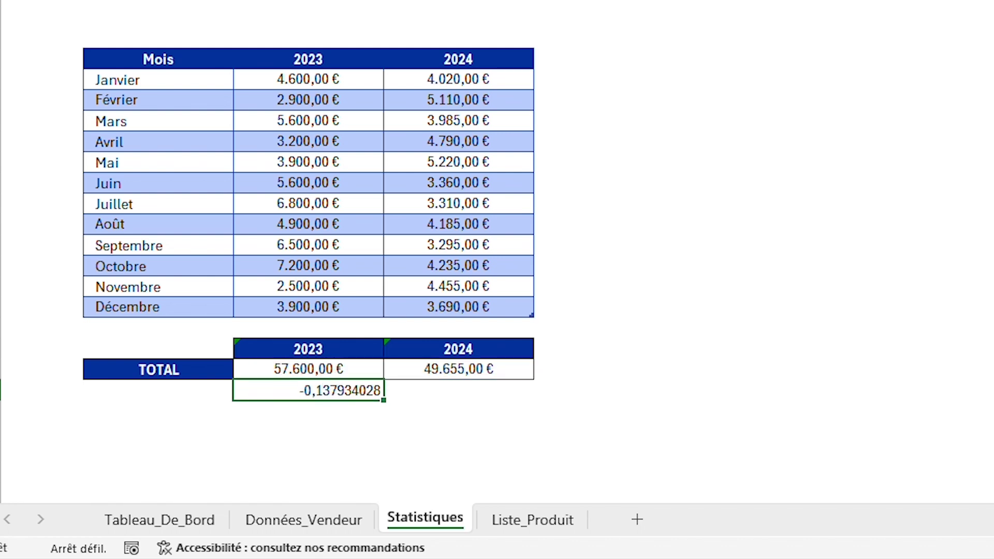
{"action": "key", "text": "ctrl+shift+5"}
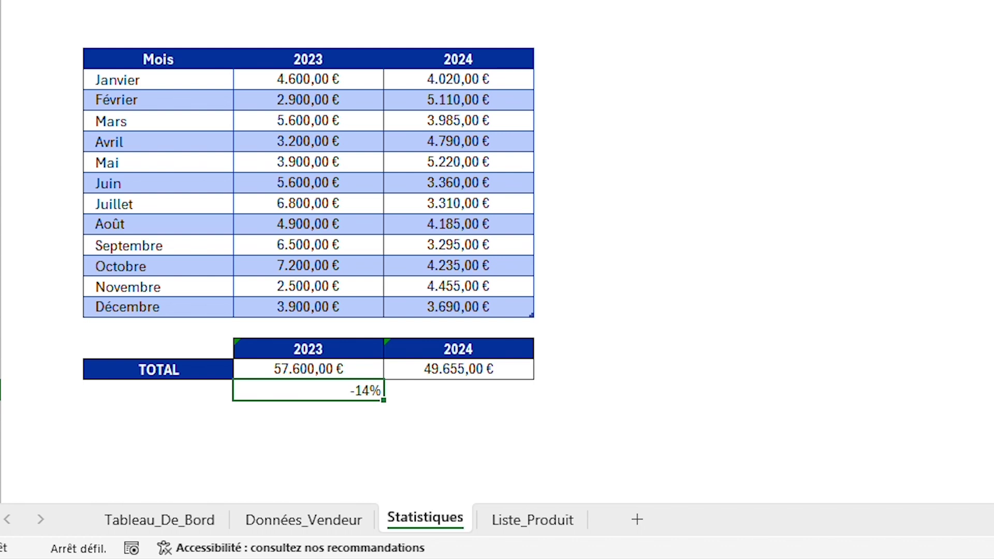
{"action": "key", "text": "alt+h"}
{"action": "key", "text": "0"}
{"action": "key", "text": "alt+h"}
{"action": "key", "text": "0"}
{"action": "left_click", "coordinate": [304, 435]}
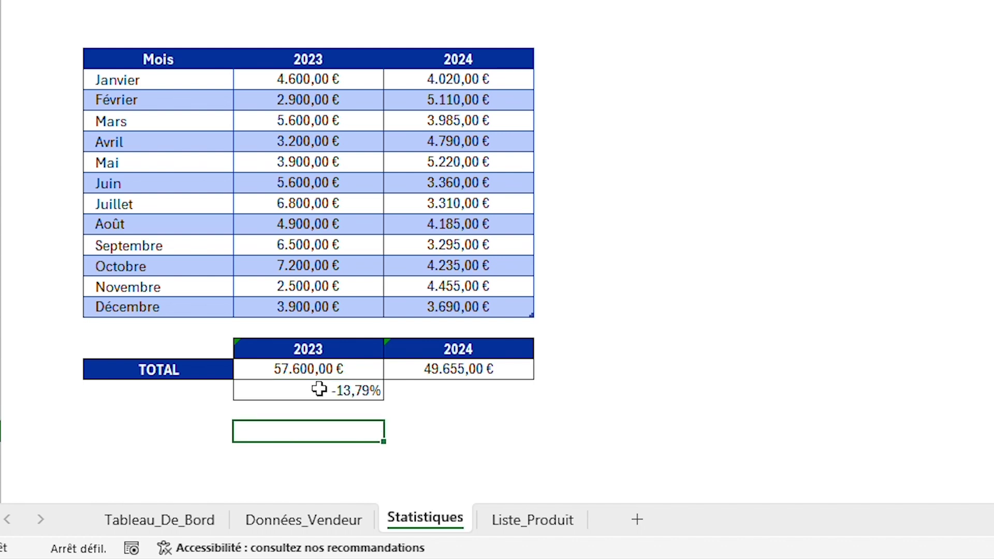
{"action": "left_click", "coordinate": [286, 390]}
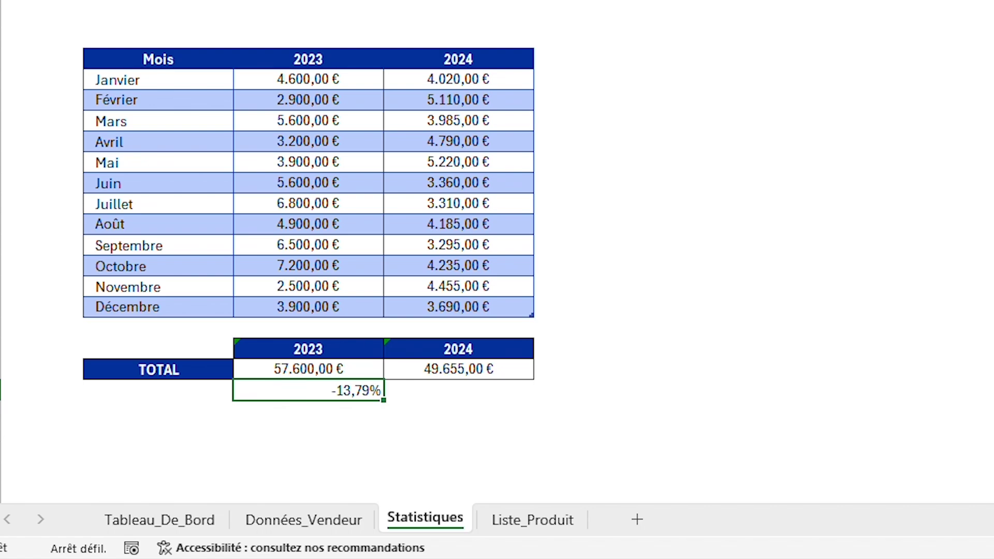
{"action": "left_click", "coordinate": [577, 4]}
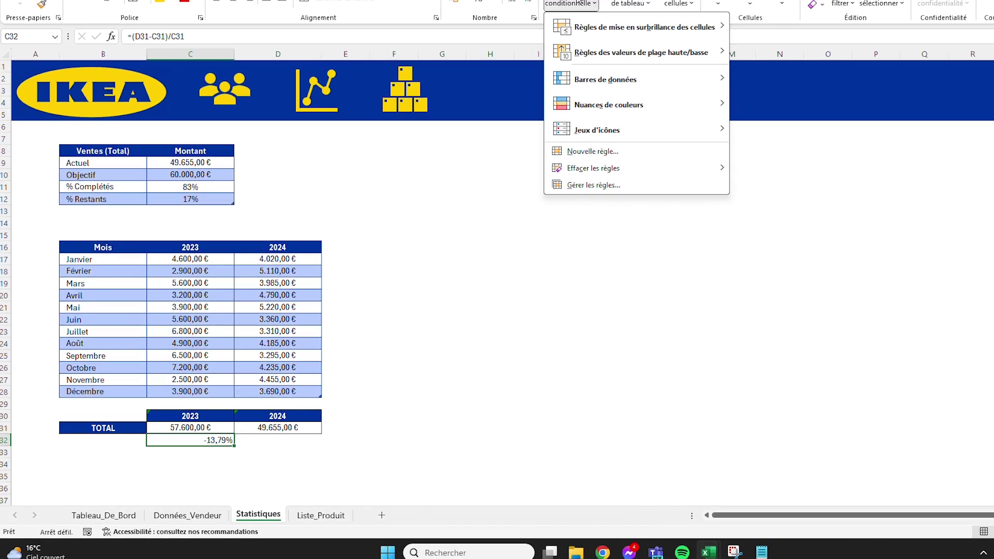
{"action": "mouse_move", "coordinate": [551, 95]}
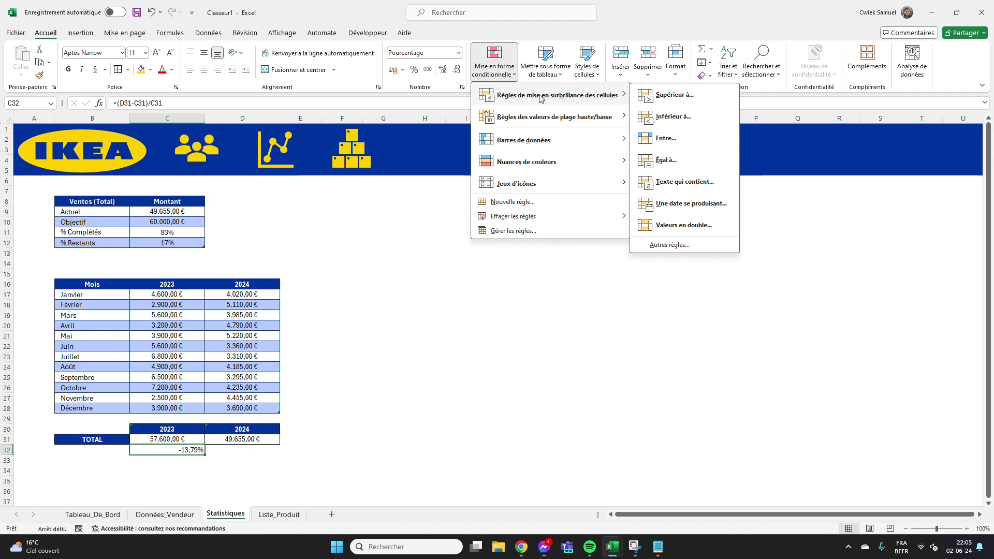
Add a greater-than-0 highlight rule with green fill and dark green text to C32
{"action": "left_click", "coordinate": [647, 96]}
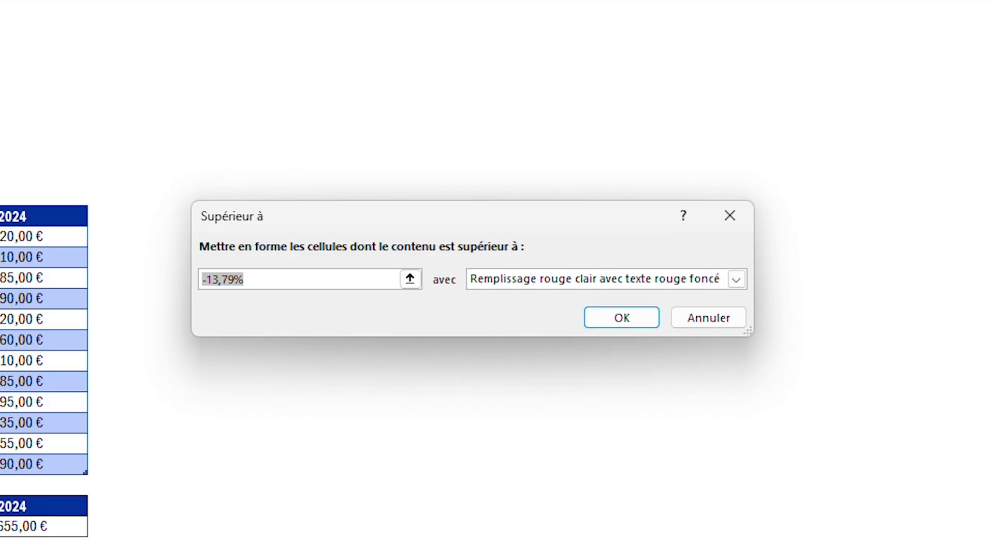
{"action": "type", "text": "0"}
{"action": "left_click", "coordinate": [642, 280]}
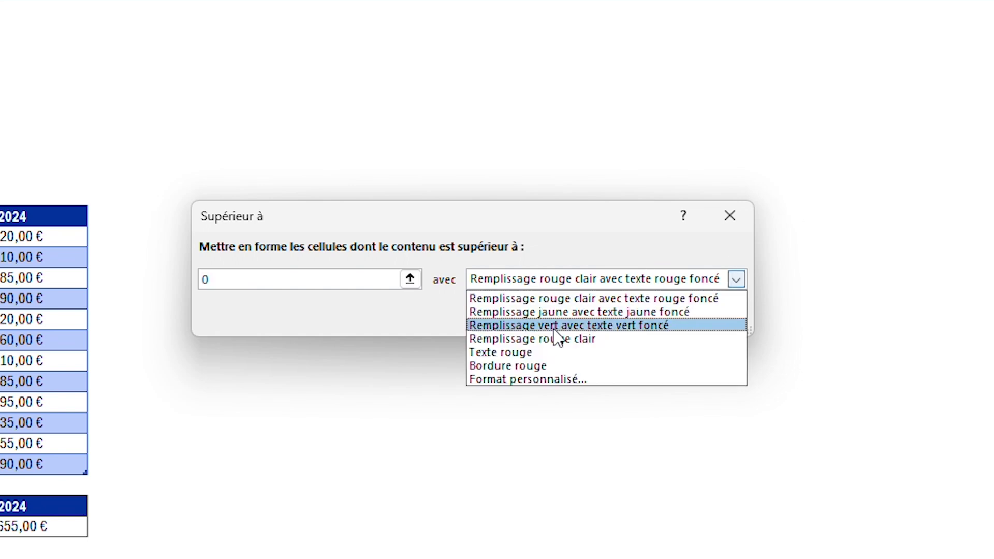
{"action": "left_click", "coordinate": [554, 328]}
{"action": "left_click", "coordinate": [613, 322]}
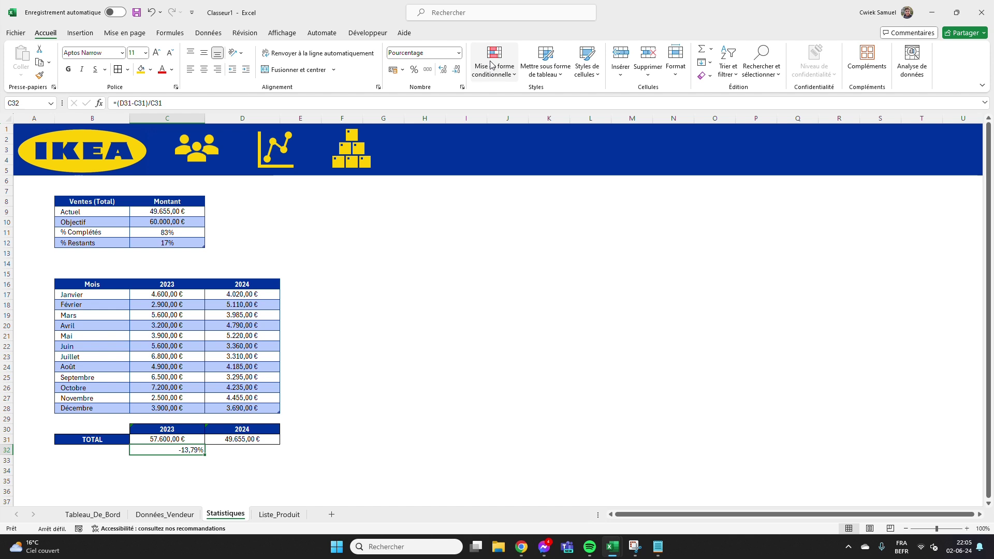
Add a less-than-0 rule highlighting C32 light red with dark red text
{"action": "left_click", "coordinate": [494, 64]}
{"action": "mouse_move", "coordinate": [552, 94]}
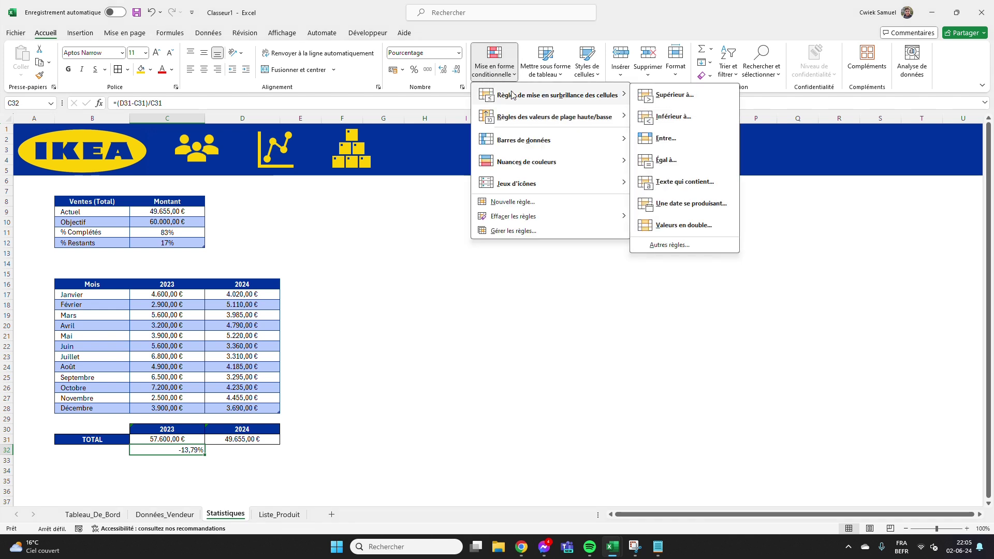
{"action": "left_click", "coordinate": [673, 116]}
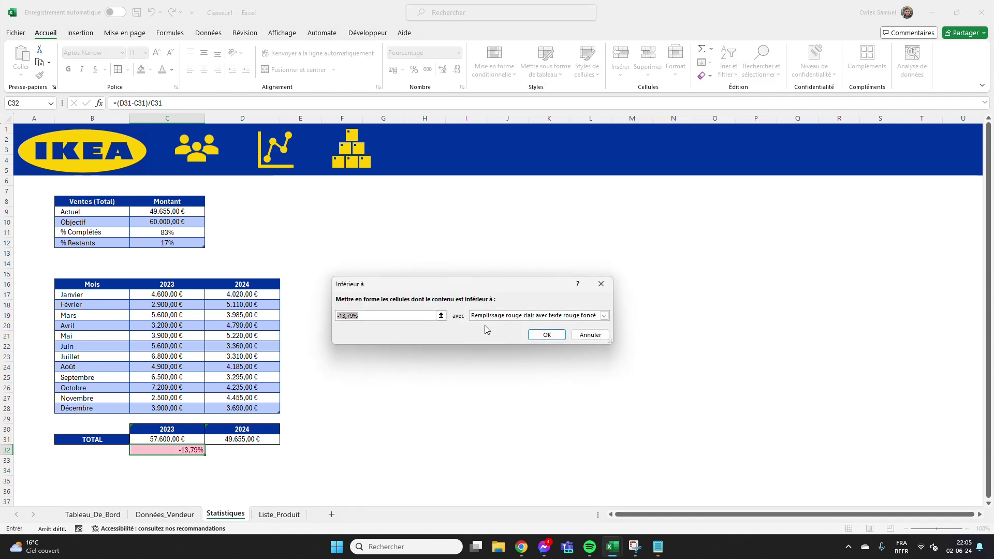
{"action": "type", "text": "0"}
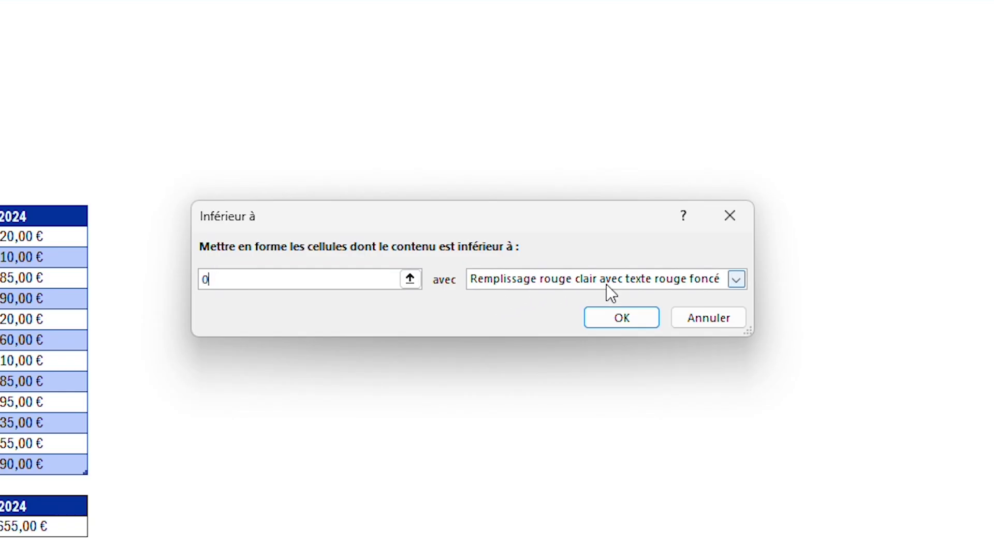
{"action": "left_click", "coordinate": [623, 313]}
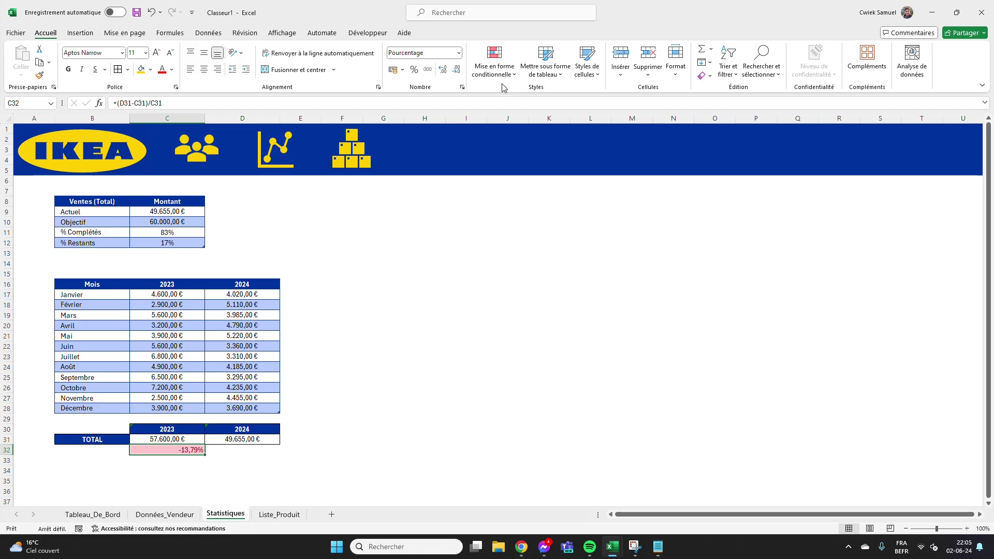
Add an equal-to-0 rule giving C32 yellow fill with dark yellow text
{"action": "left_click", "coordinate": [494, 61]}
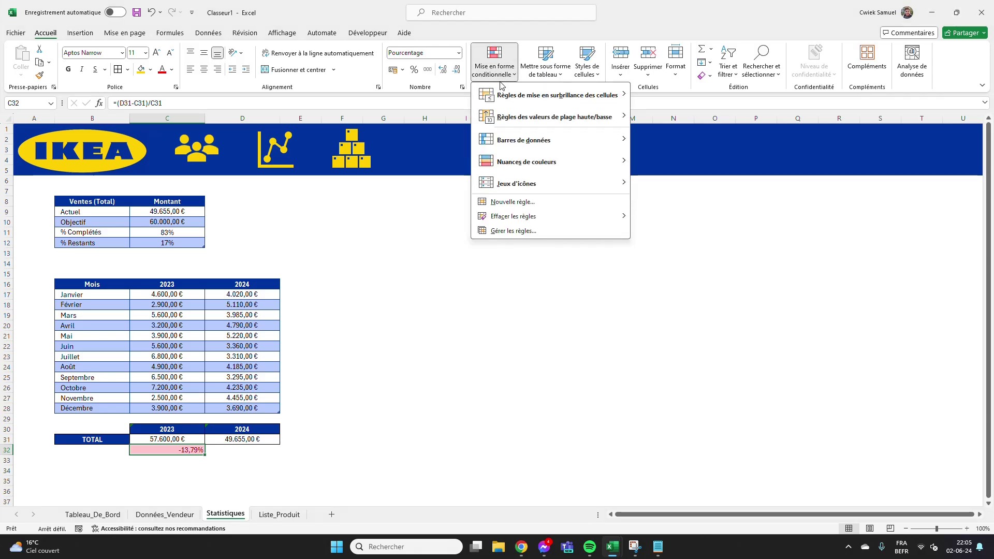
{"action": "mouse_move", "coordinate": [556, 95]}
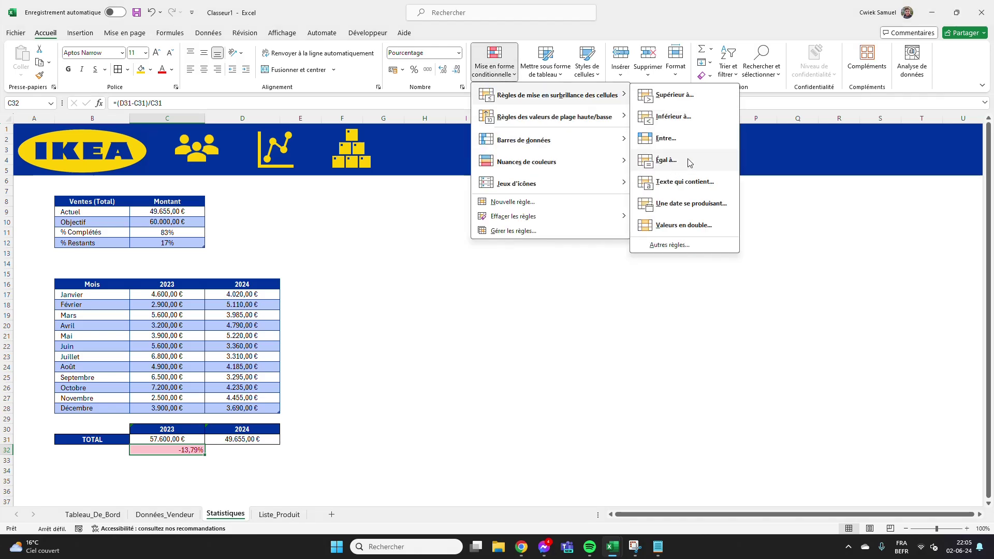
{"action": "left_click", "coordinate": [689, 163]}
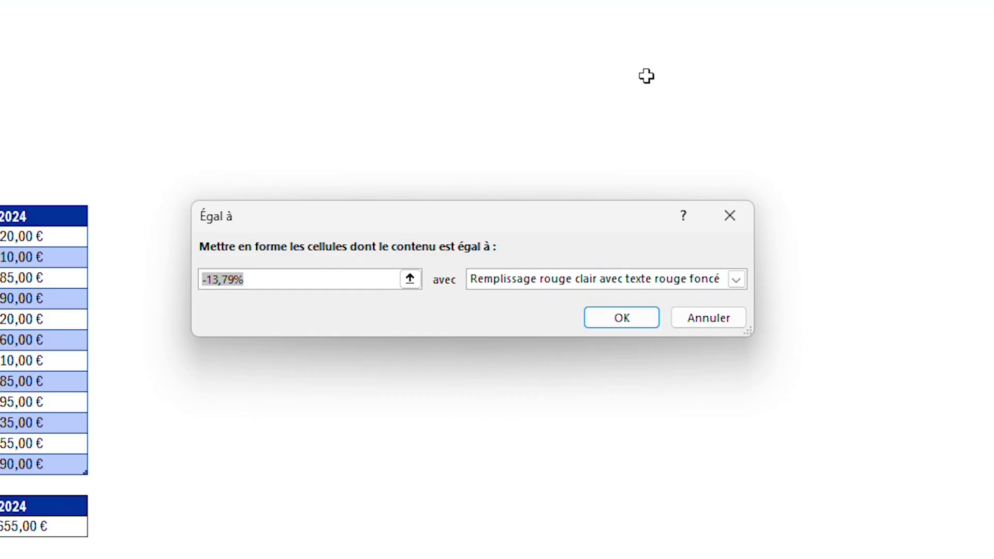
{"action": "type", "text": "0"}
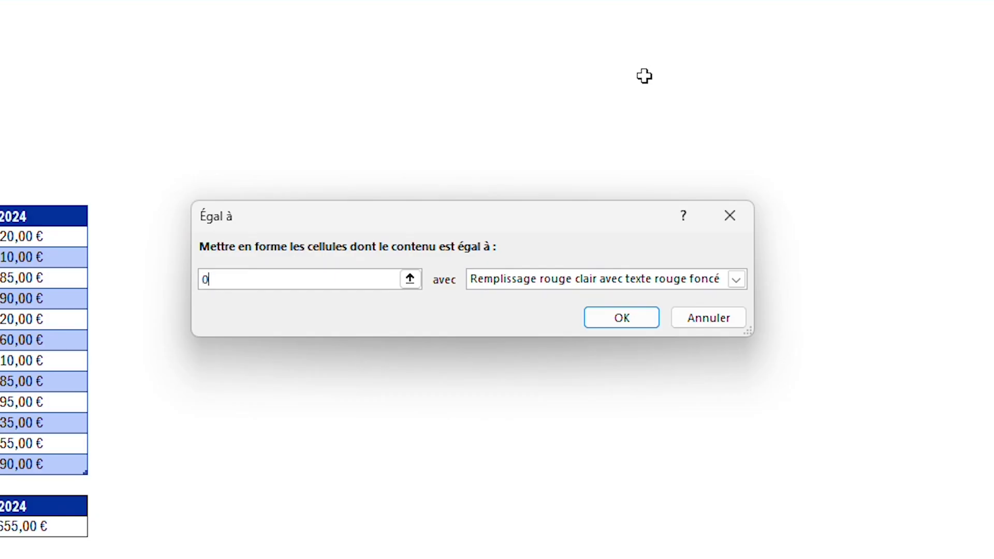
{"action": "left_click", "coordinate": [570, 279]}
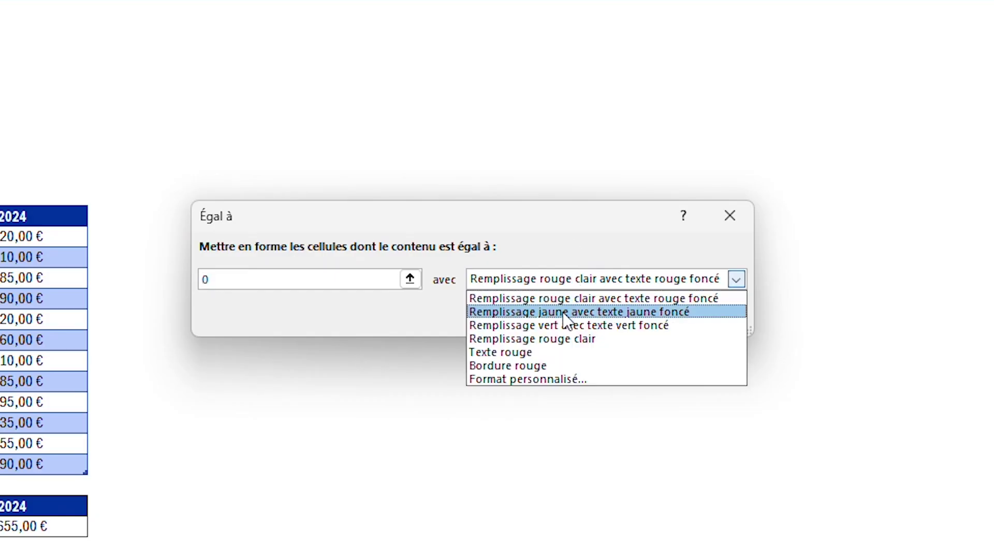
{"action": "left_click", "coordinate": [565, 312]}
{"action": "left_click", "coordinate": [624, 317]}
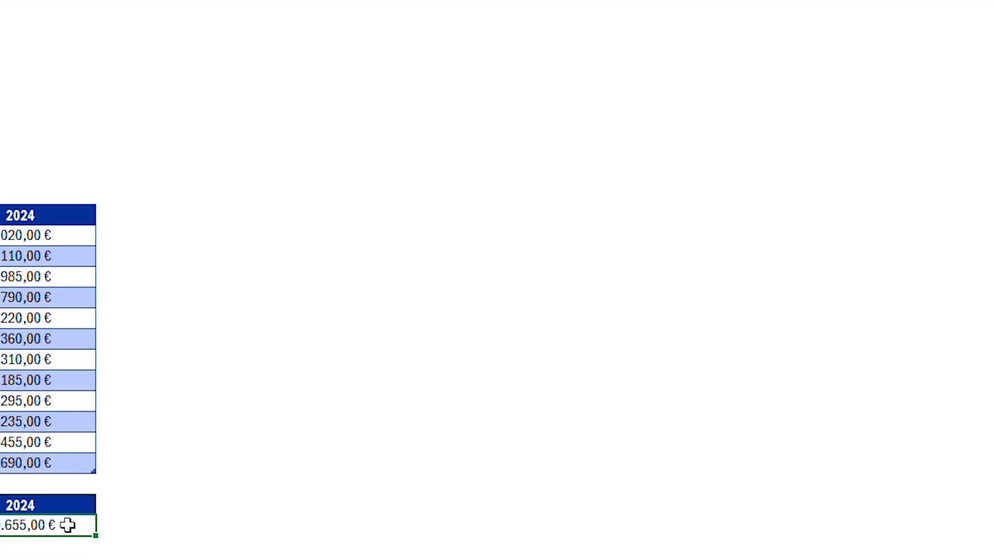
{"action": "double_click", "coordinate": [67, 525]}
{"action": "type", "text": "60000"}
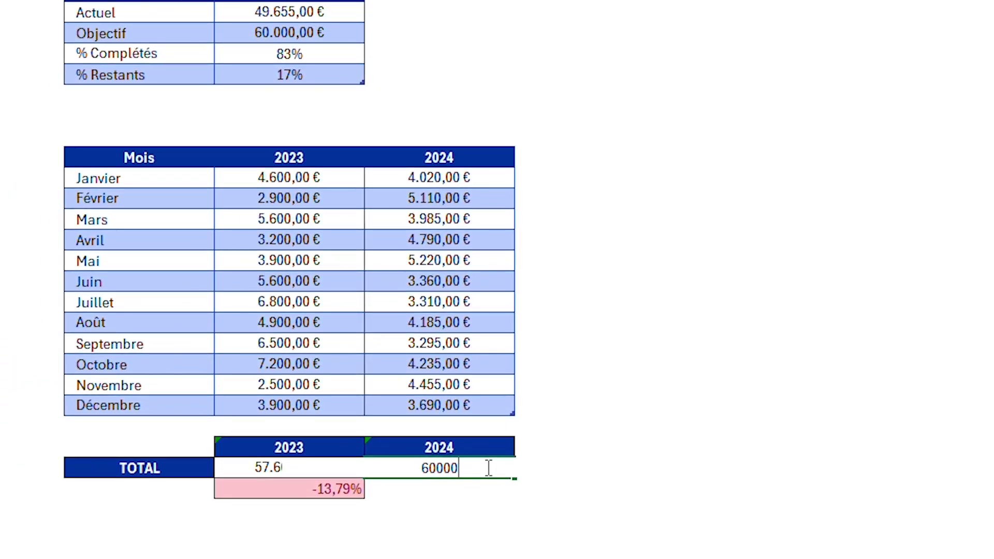
{"action": "key", "text": "Return"}
{"action": "left_click", "coordinate": [481, 466]}
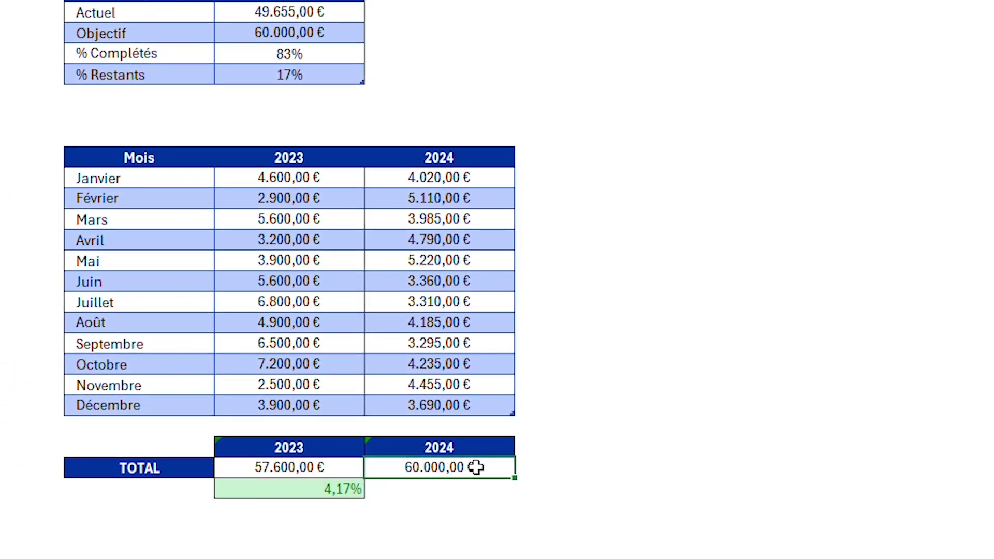
{"action": "type", "text": "57600"}
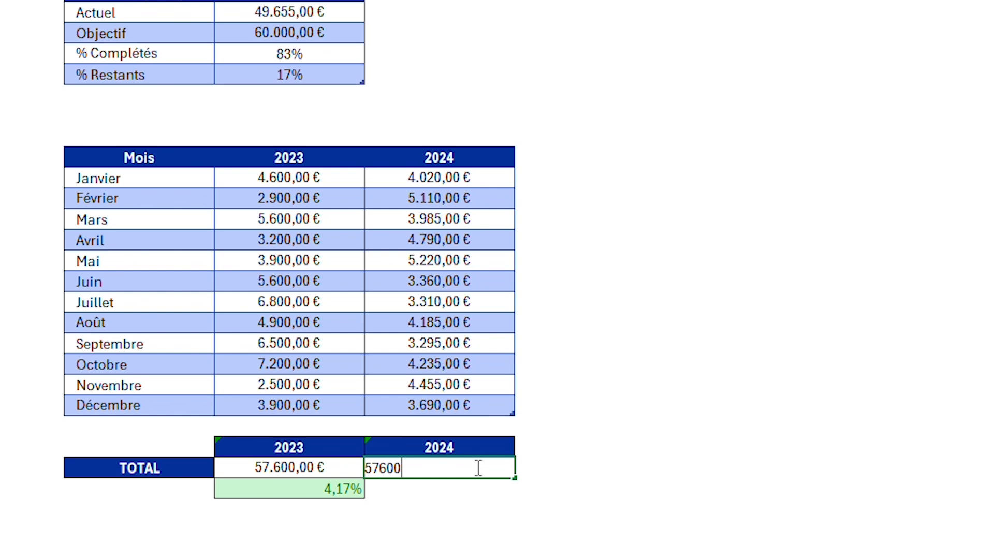
{"action": "key", "text": "Return"}
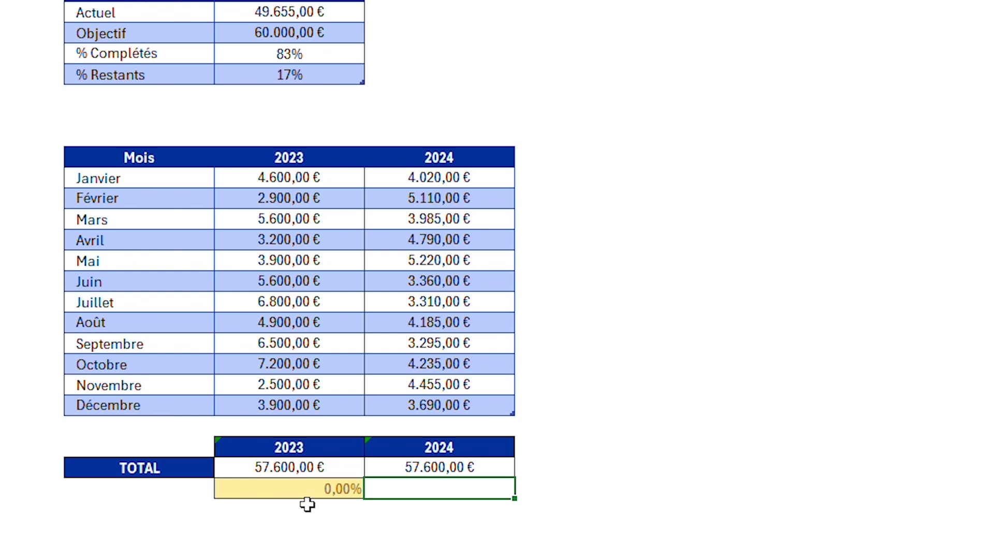
{"action": "key", "text": "ctrl+z"}
{"action": "key", "text": "ctrl+y"}
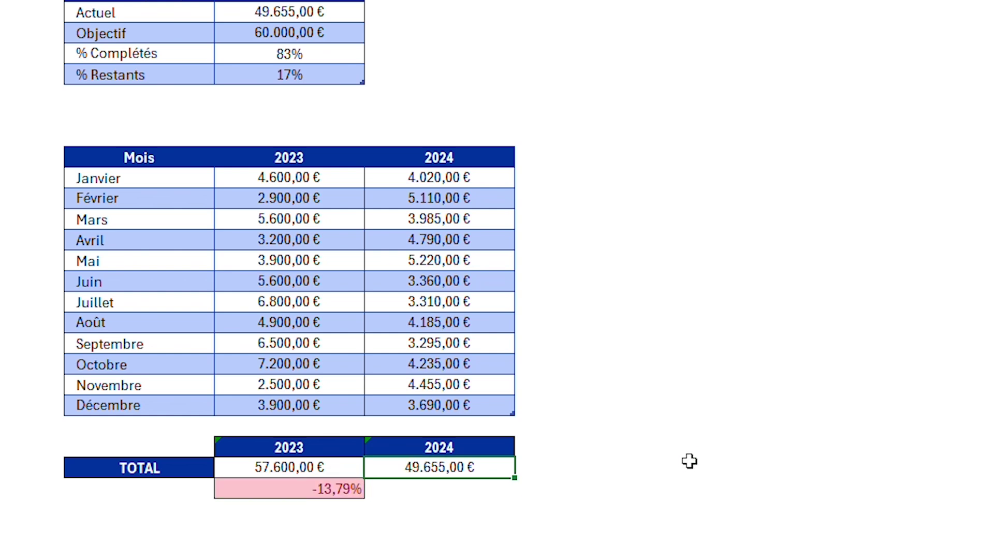
{"action": "left_click", "coordinate": [675, 447]}
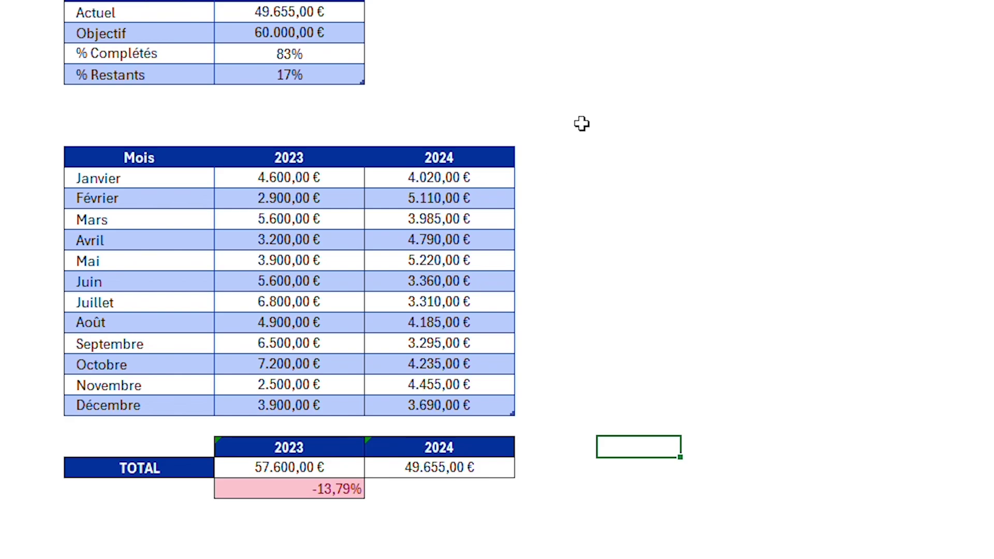
{"action": "left_click", "coordinate": [652, 26]}
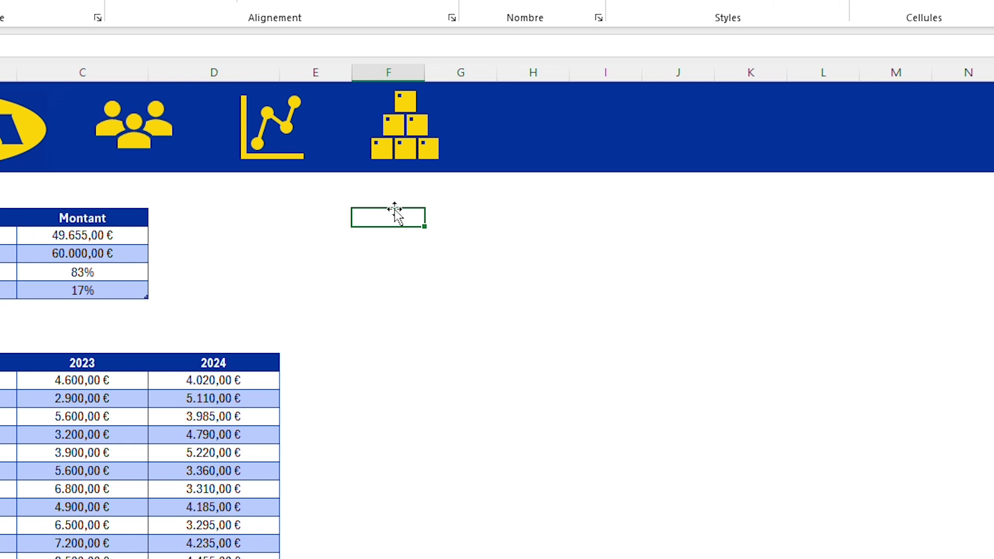
Enter the headers 'Produit :' and 'Montant' with 'Armoire' beneath in F8:G9
{"action": "type", "text": "Pr"}
{"action": "type", "text": "oduit :"}
{"action": "key", "text": "Tab"}
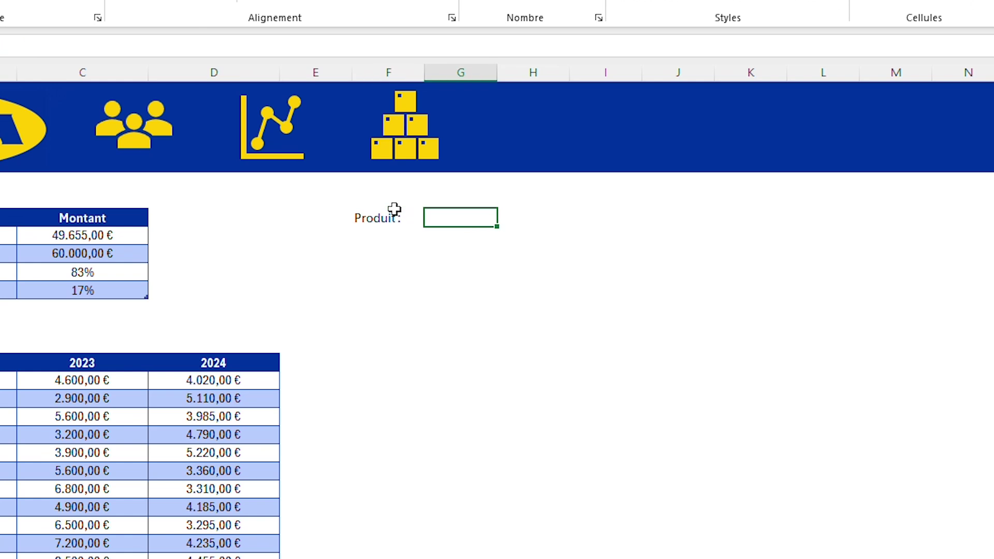
{"action": "type", "text": "Montant"}
{"action": "key", "text": "Return"}
{"action": "type", "text": "Ar"}
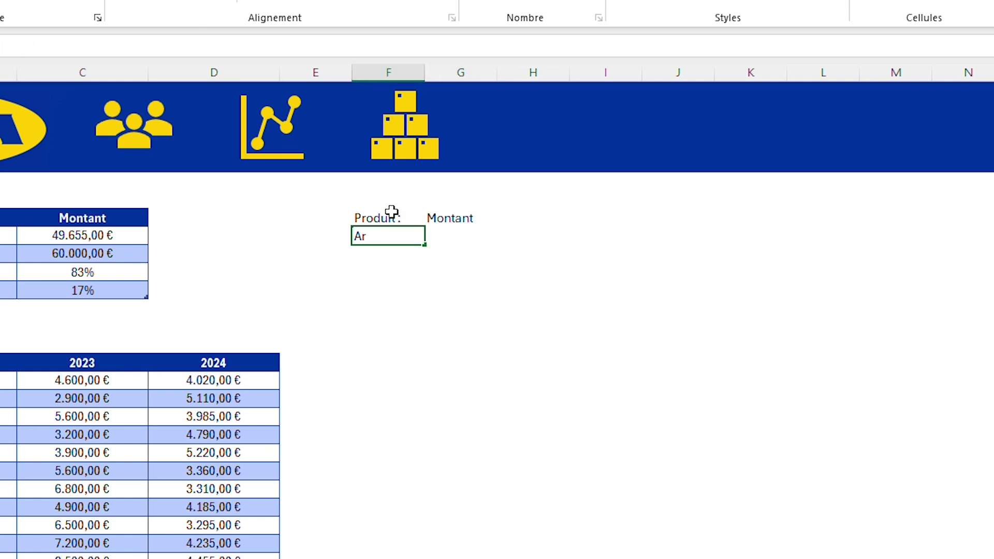
{"action": "type", "text": "moire"}
{"action": "key", "text": "Return"}
Convert F8:G9 into a table with a blue dark-header style
{"action": "left_click", "coordinate": [392, 211]}
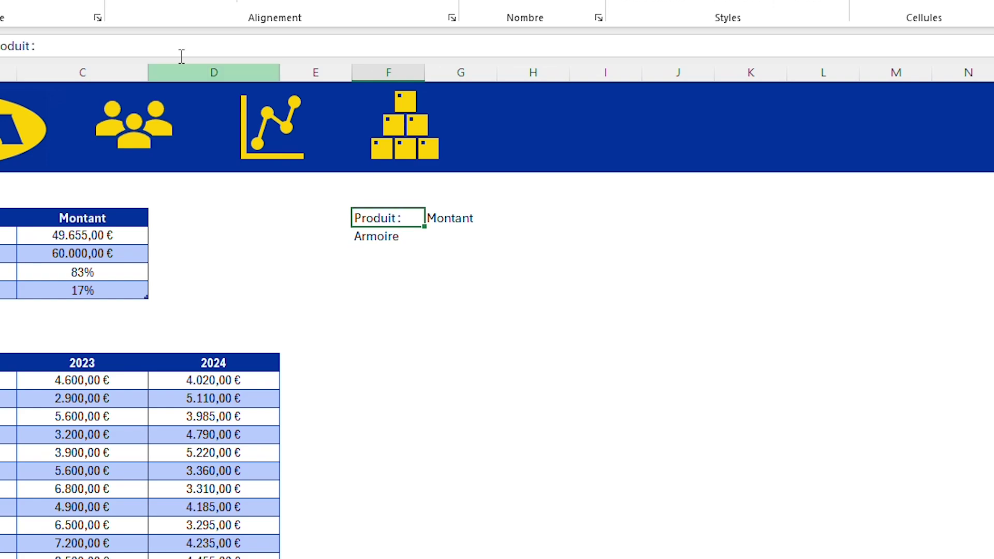
{"action": "left_click", "coordinate": [113, 8]}
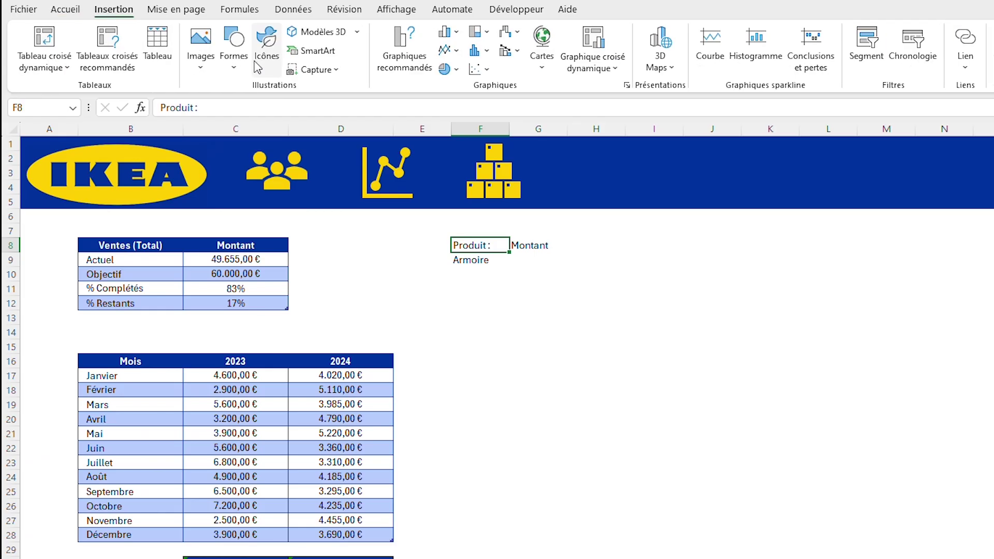
{"action": "left_click", "coordinate": [159, 46]}
{"action": "left_click", "coordinate": [653, 437]}
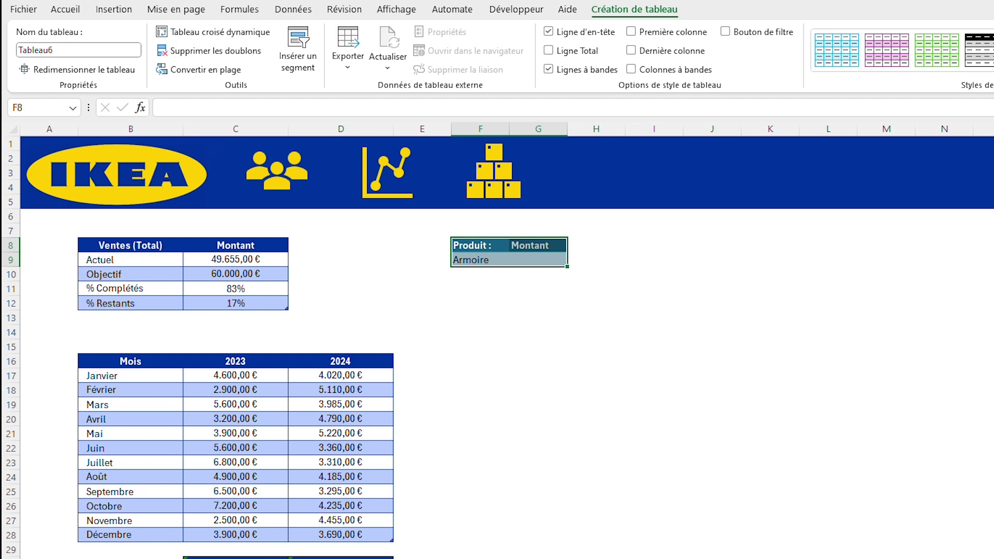
{"action": "left_click", "coordinate": [886, 321]}
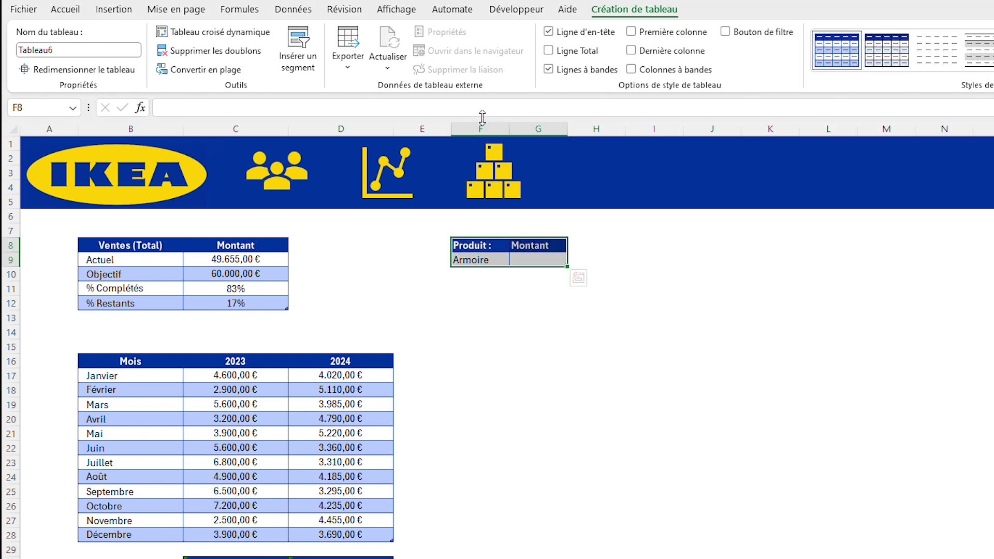
Set columns F and G to a width of 16
{"action": "left_click_drag", "start_coordinate": [482, 116], "coordinate": [556, 128]}
{"action": "right_click", "coordinate": [559, 132]}
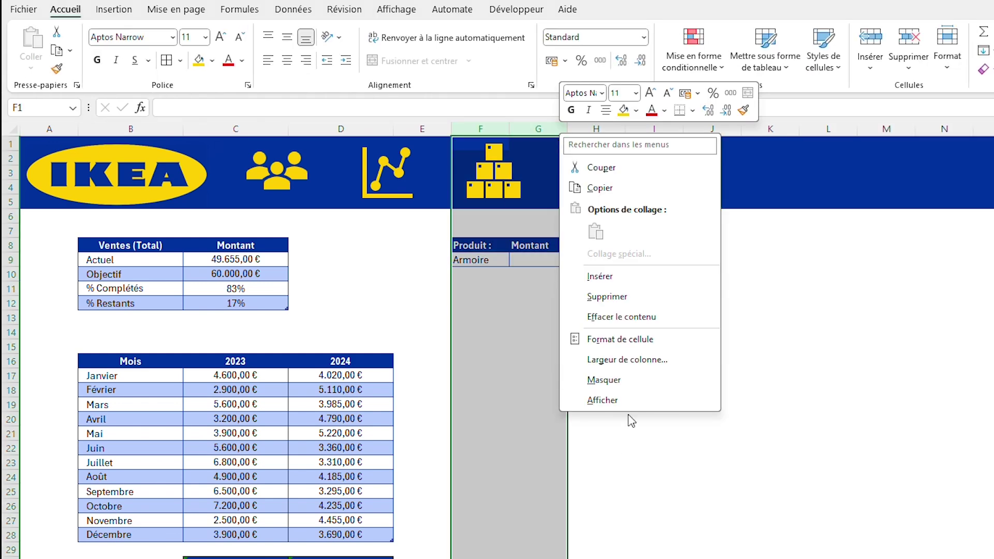
{"action": "left_click", "coordinate": [640, 358]}
{"action": "type", "text": "16"}
{"action": "key", "text": "Return"}
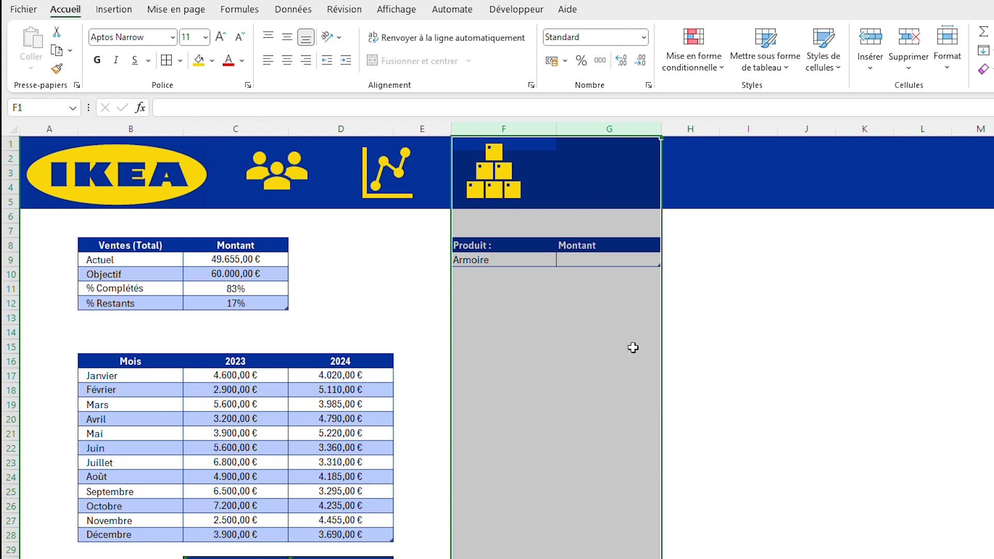
Change the header to 'Montant :' and centre both header cells
{"action": "left_click", "coordinate": [611, 246]}
{"action": "double_click", "coordinate": [611, 246]}
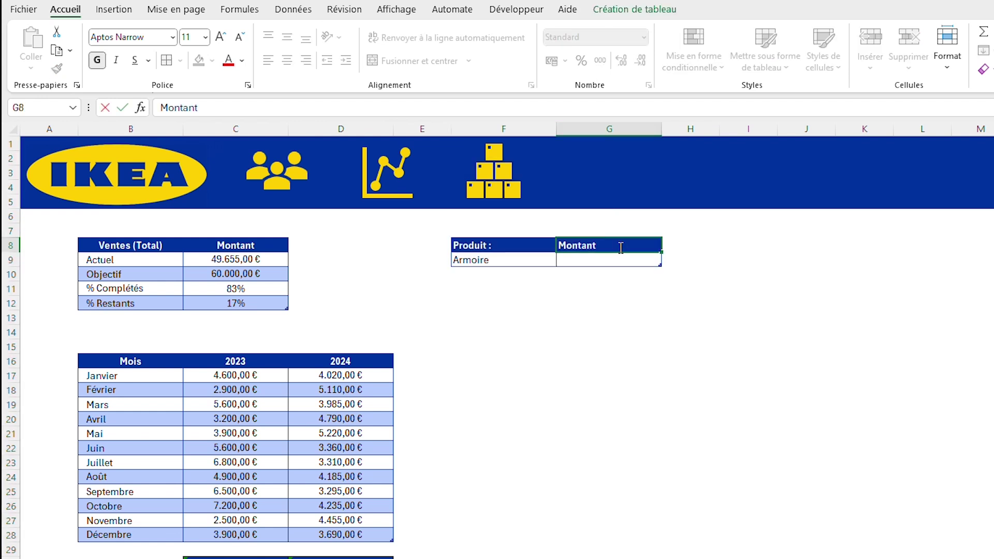
{"action": "type", "text": ":"}
{"action": "key", "text": "Return"}
{"action": "left_click", "coordinate": [620, 248]}
{"action": "left_click_drag", "start_coordinate": [619, 248], "coordinate": [534, 246]}
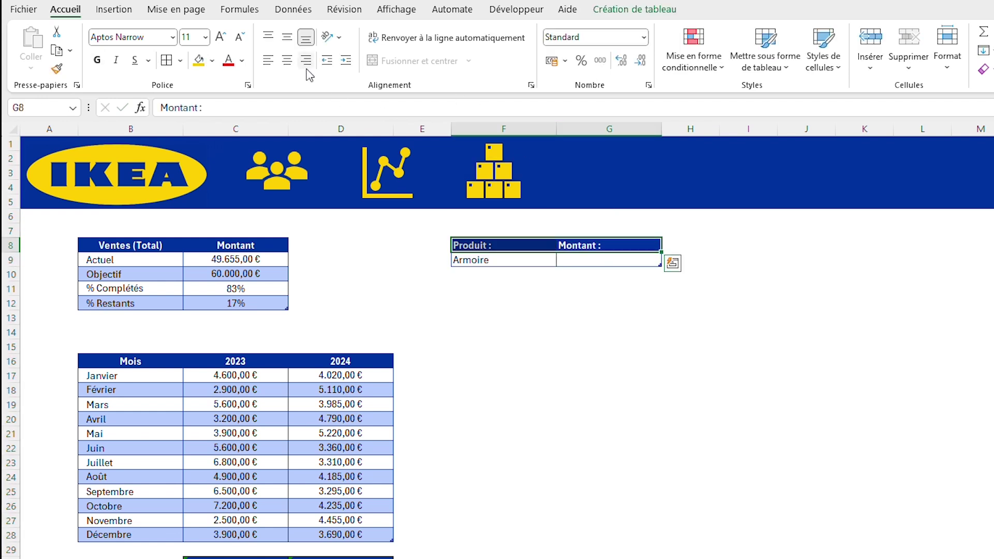
{"action": "left_click", "coordinate": [287, 61]}
Indent the product name Armoire in F9
{"action": "left_click", "coordinate": [530, 255]}
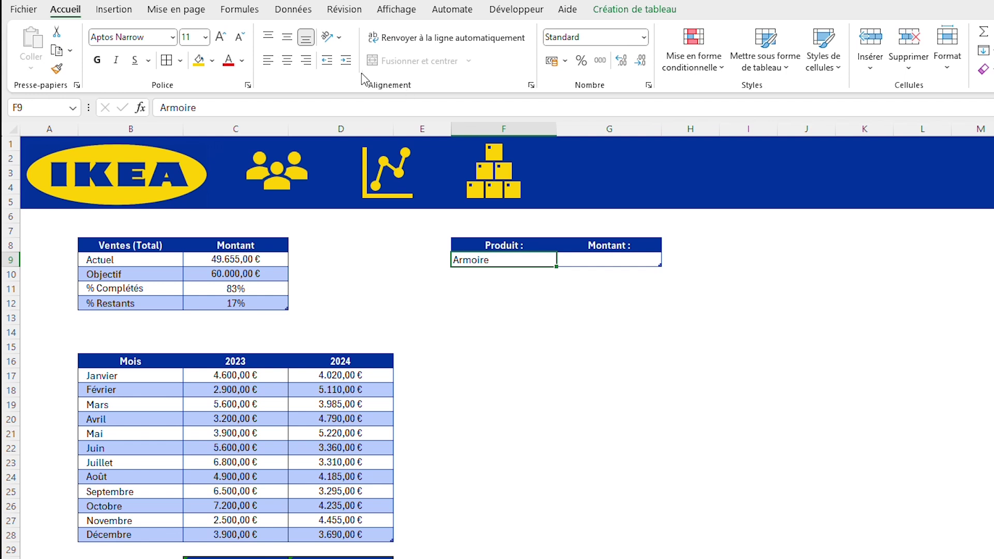
{"action": "left_click", "coordinate": [346, 60]}
{"action": "left_click", "coordinate": [534, 330]}
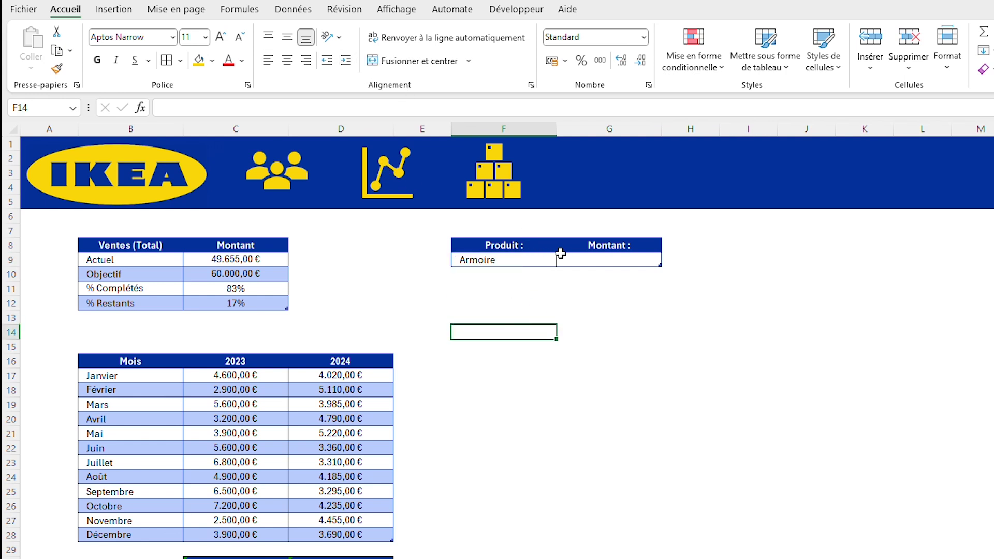
{"action": "left_click", "coordinate": [586, 257]}
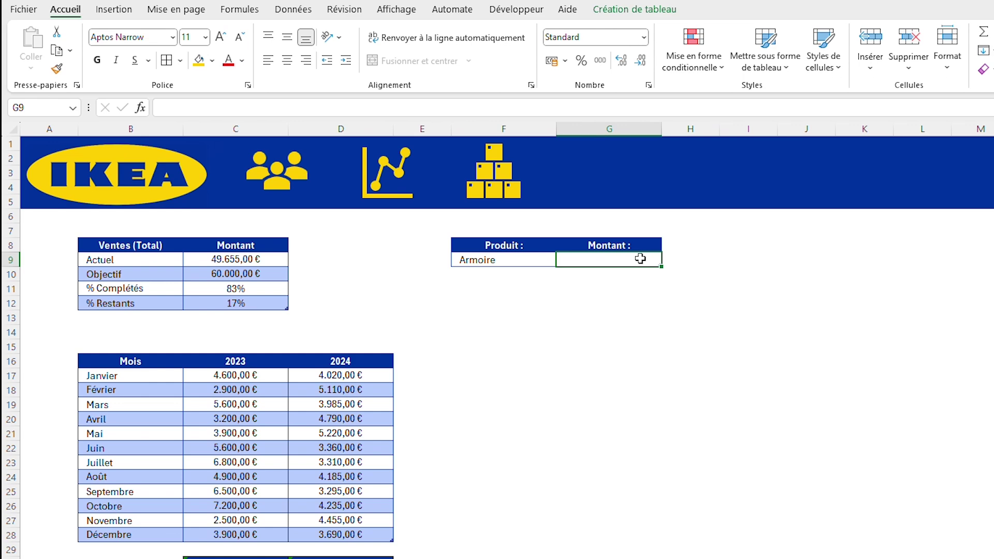
Start a SOMME.SI formula in G9 testing the Liste_Ventes[Produit] column
{"action": "type", "text": "=SOMME/SO"}
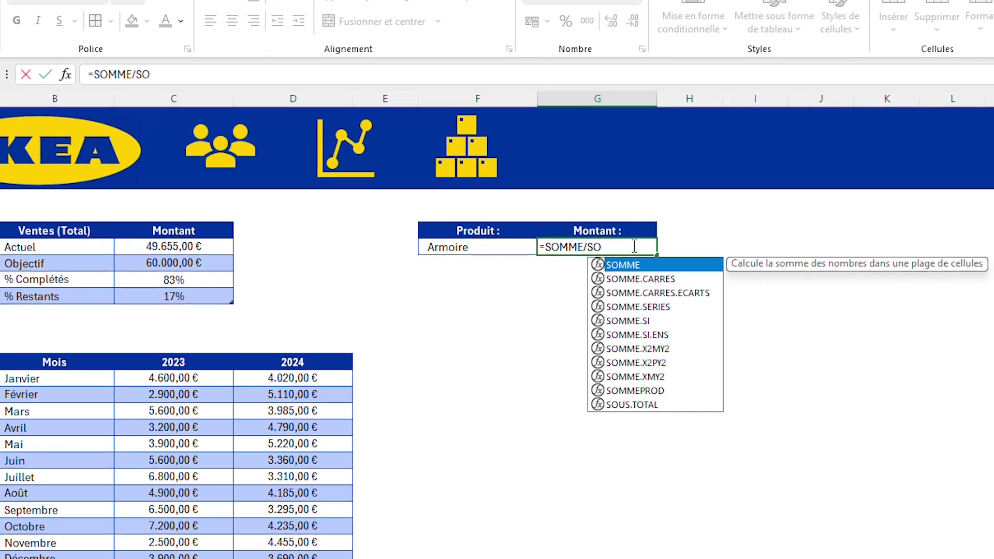
{"action": "key", "text": "BackSpace"}
{"action": "key", "text": "BackSpace"}
{"action": "key", "text": "BackSpace"}
{"action": "type", "text": ".SI("}
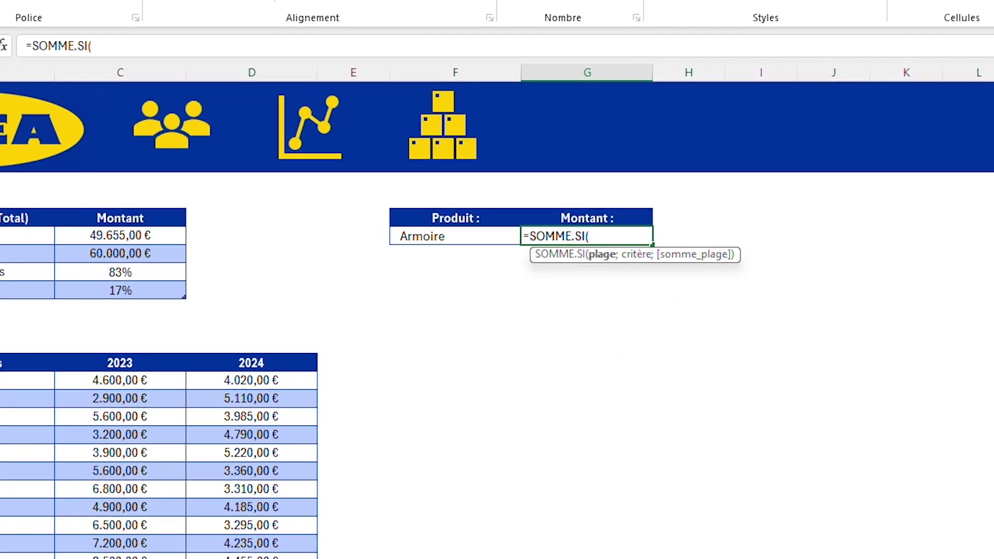
{"action": "key", "text": "ctrl+Page_Down"}
{"action": "left_click_drag", "start_coordinate": [251, 238], "coordinate": [244, 556]}
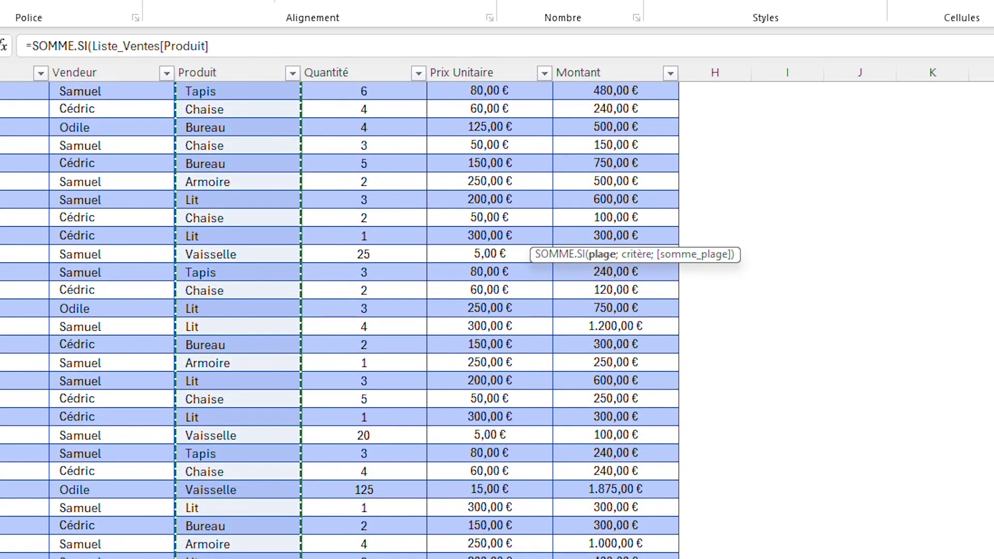
{"action": "type", "text": ";\"Armoire"}
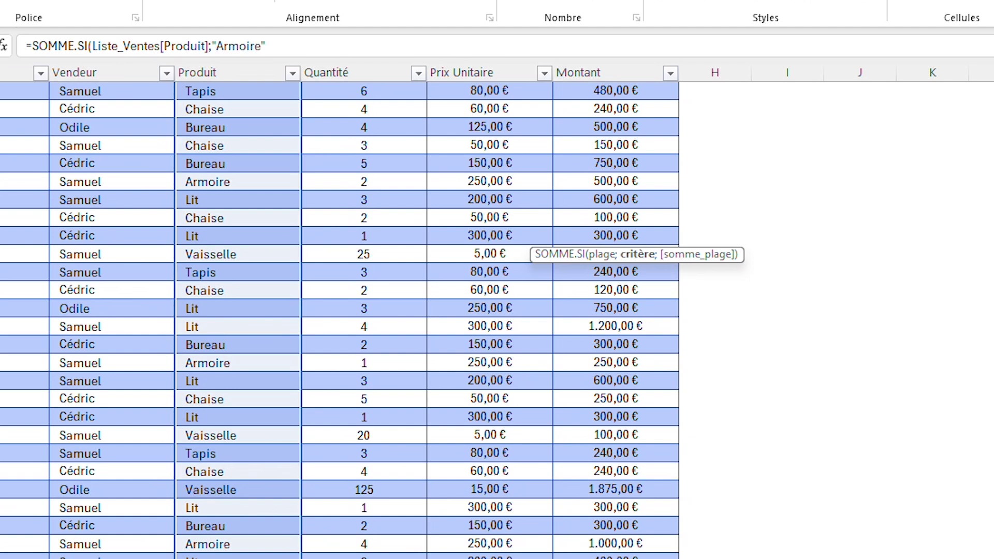
Complete it with criterion "Armoire" and Liste_Ventes[Montant] as sum range, centring the 9200 result
{"action": "type", "text": ";"}
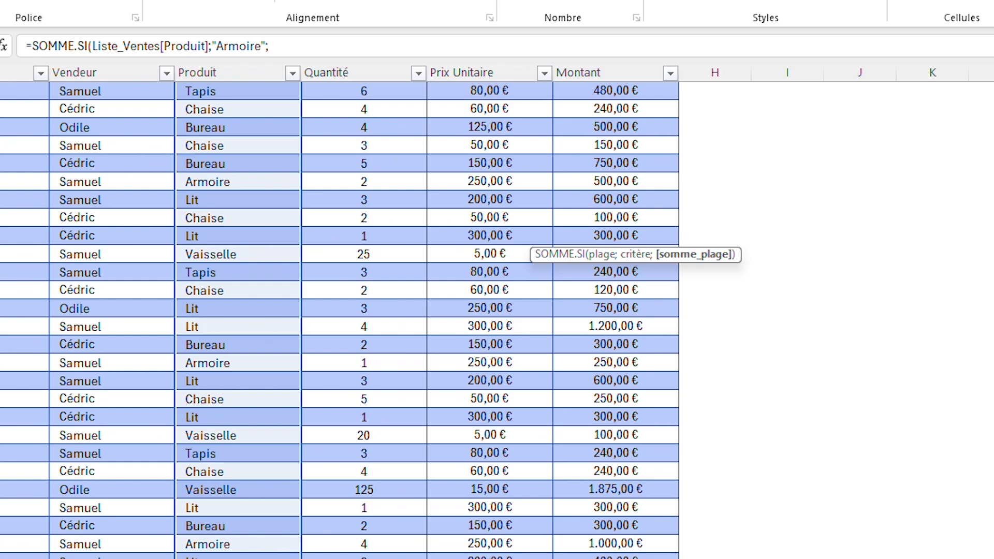
{"action": "scroll", "coordinate": [721, 388], "scroll_direction": "up", "scroll_amount": 5}
{"action": "scroll", "coordinate": [721, 389], "scroll_direction": "up", "scroll_amount": 5}
{"action": "scroll", "coordinate": [654, 236], "scroll_direction": "up", "scroll_amount": 5}
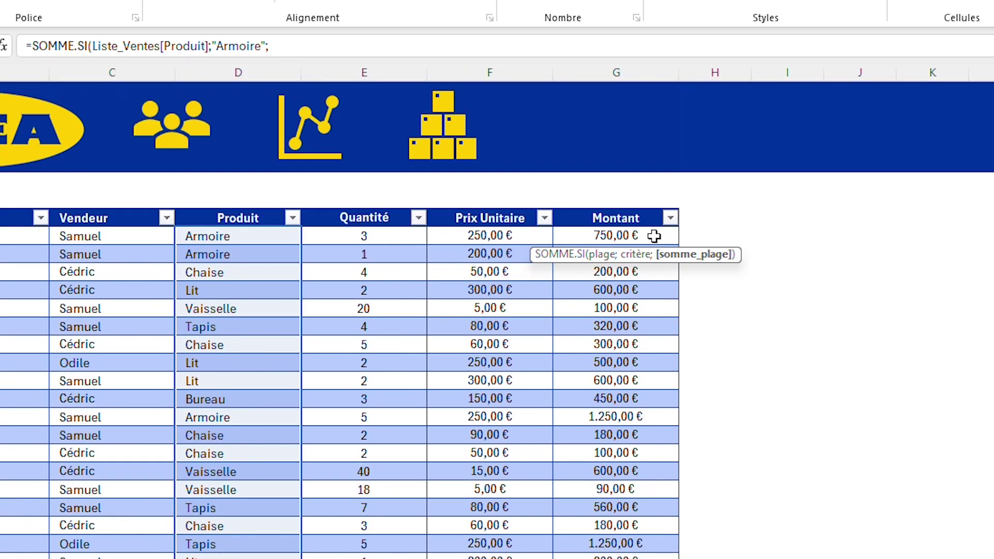
{"action": "left_click_drag", "start_coordinate": [653, 235], "coordinate": [616, 558]}
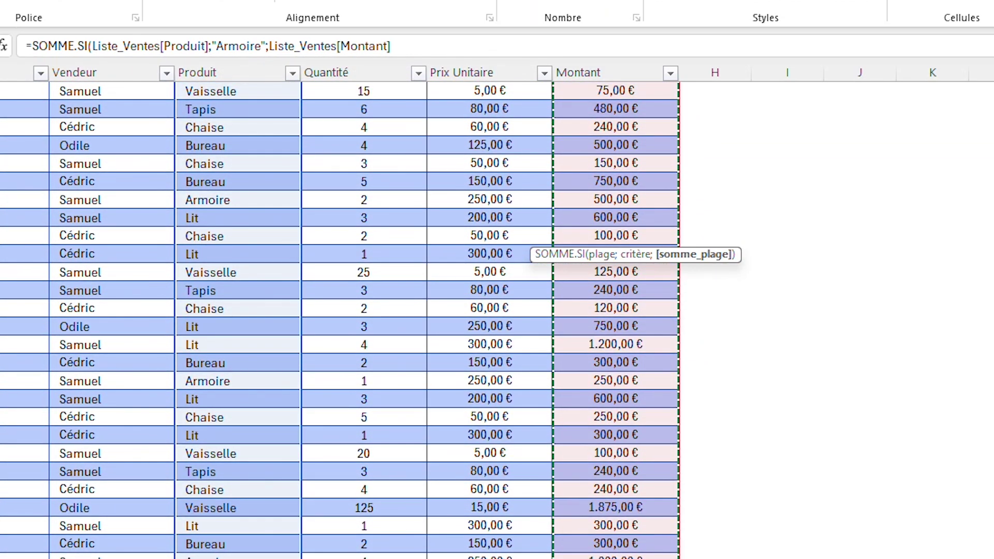
{"action": "type", "text": ")"}
{"action": "key", "text": "Return"}
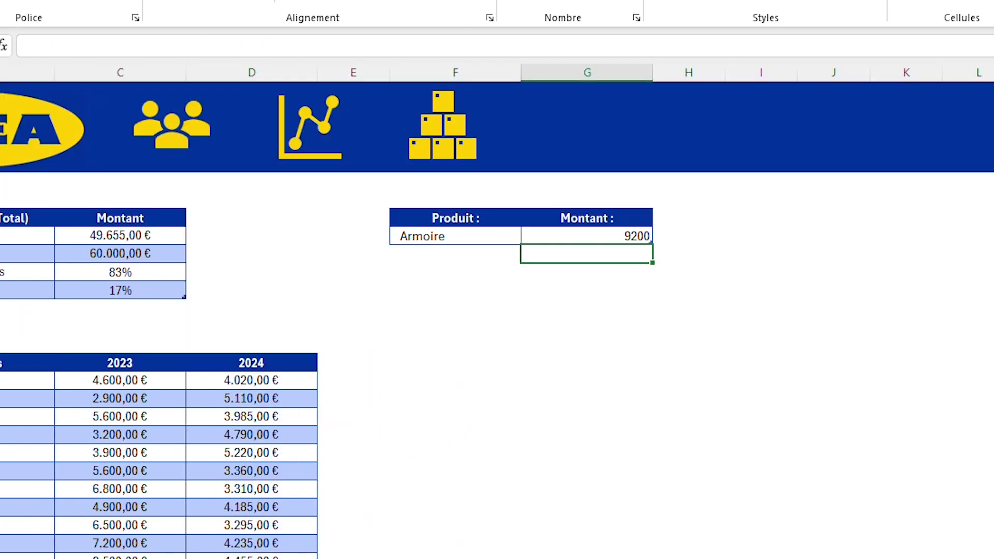
{"action": "left_click", "coordinate": [590, 236]}
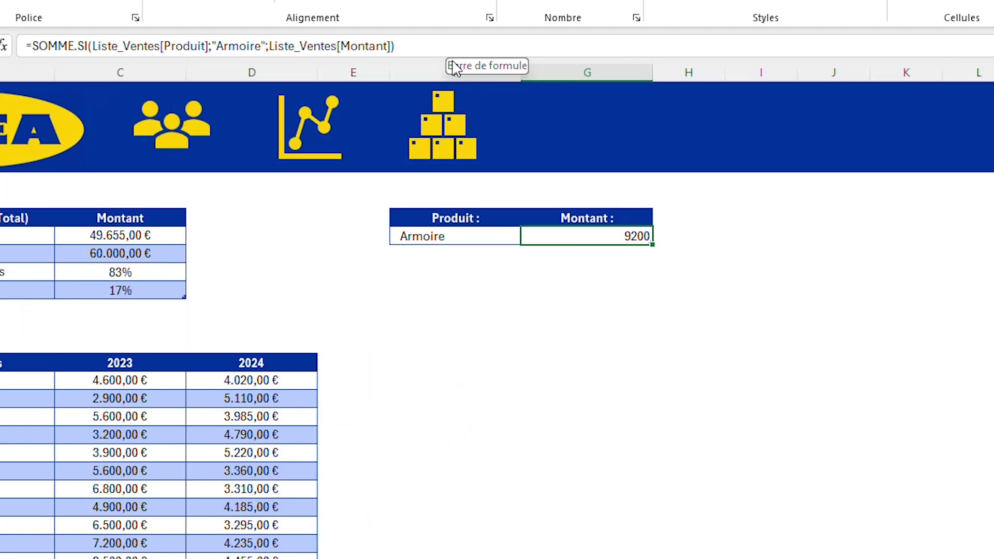
{"action": "left_click", "coordinate": [265, 66]}
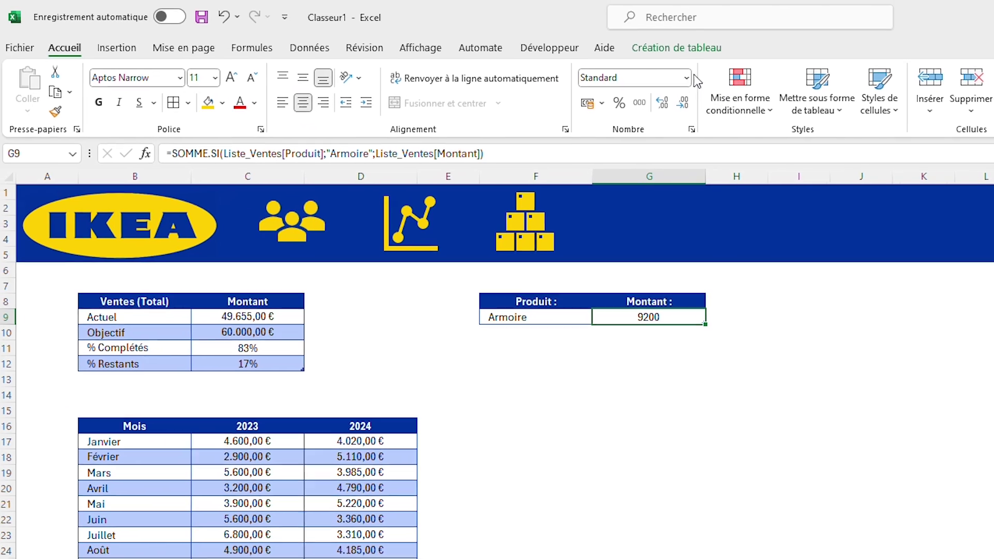
Format the Armoire amount in G9 as Monétaire, showing 9.200,00 €
{"action": "left_click", "coordinate": [687, 81]}
{"action": "left_click", "coordinate": [661, 184]}
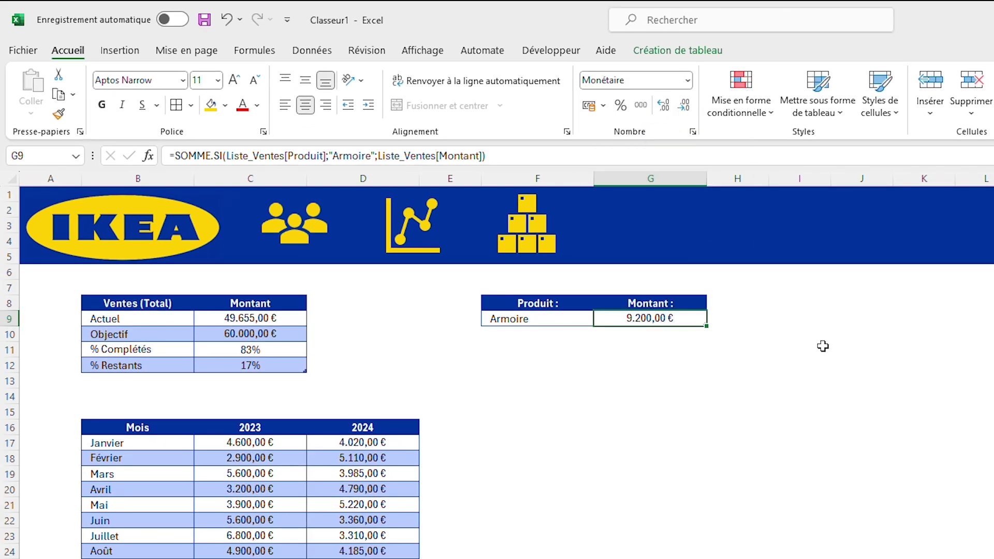
{"action": "left_click", "coordinate": [822, 346]}
Test the total by changing the first sale's quantity from 3 to 20, then undo it
{"action": "scroll", "coordinate": [597, 246], "scroll_direction": "up", "scroll_amount": 20}
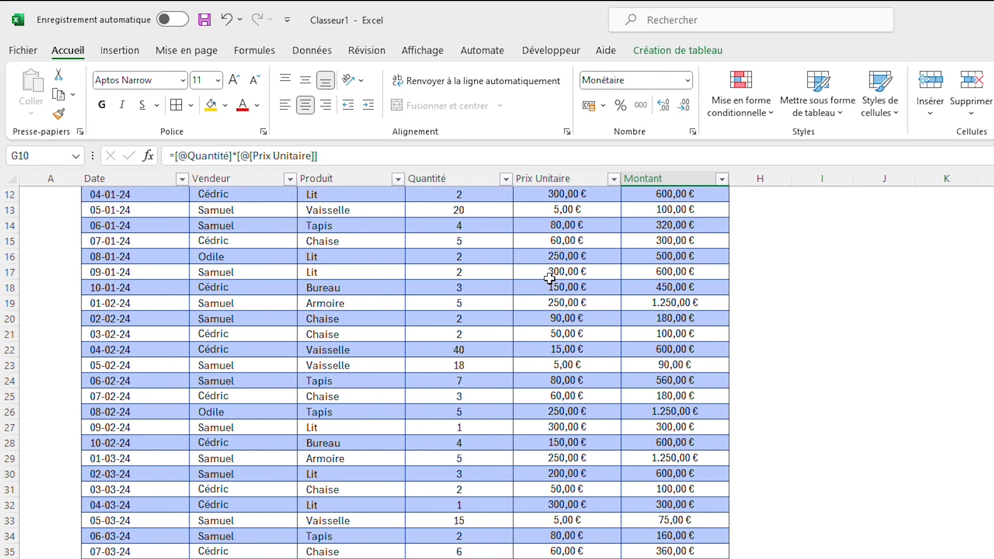
{"action": "scroll", "coordinate": [549, 279], "scroll_direction": "up", "scroll_amount": 4}
{"action": "left_click", "coordinate": [435, 320]}
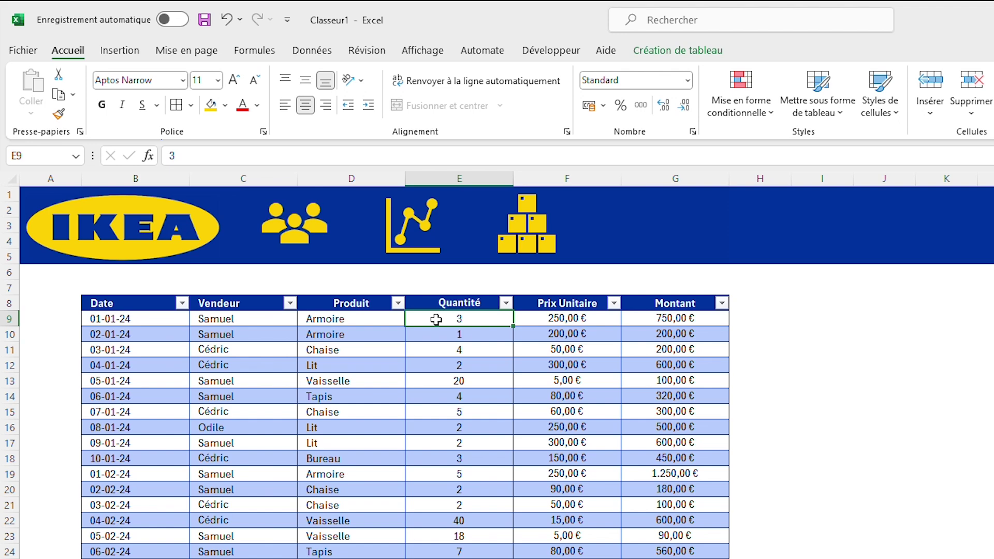
{"action": "type", "text": "20"}
{"action": "key", "text": "Return"}
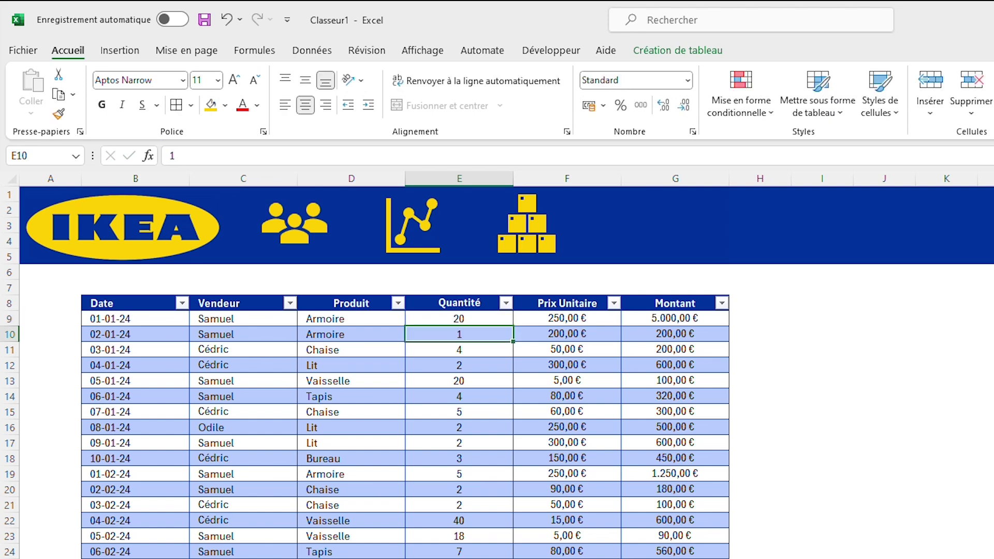
{"action": "key", "text": "ctrl+Page_Down"}
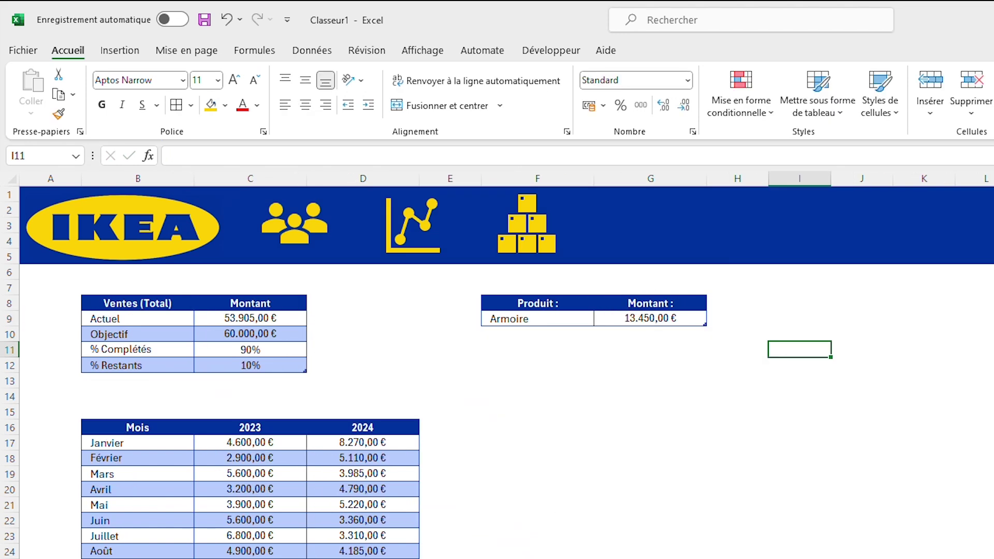
{"action": "key", "text": "ctrl+z"}
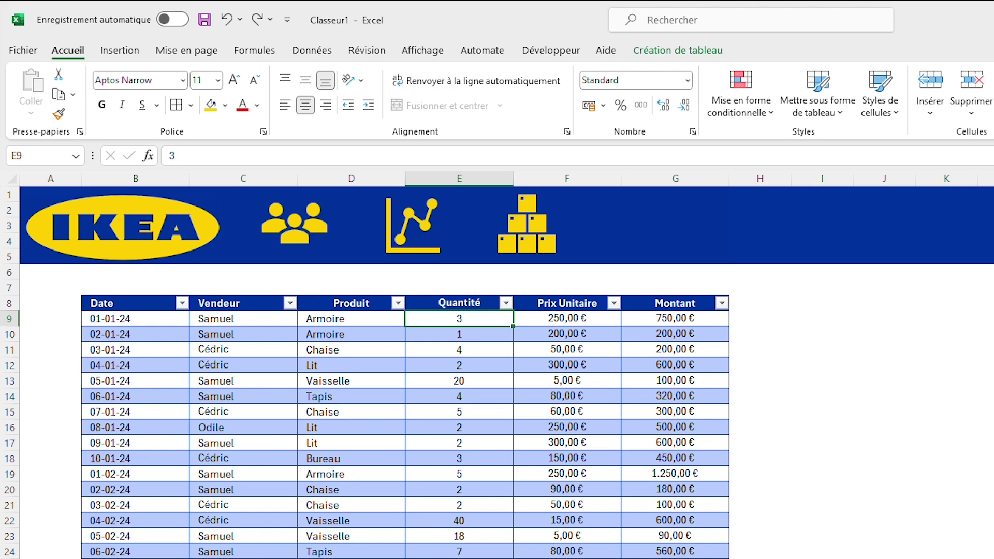
{"action": "key", "text": "ctrl+Page_Down"}
{"action": "left_click", "coordinate": [696, 363]}
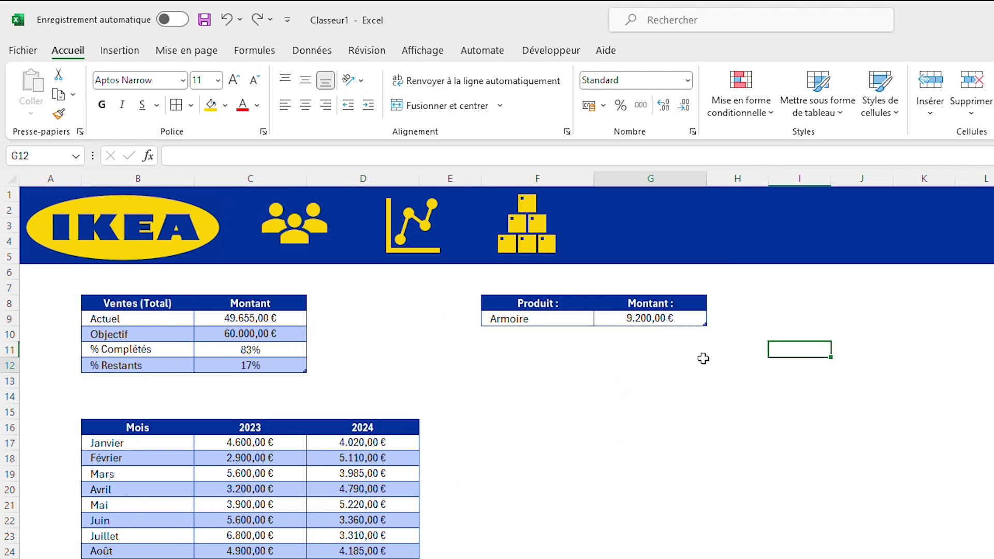
{"action": "left_click", "coordinate": [657, 339]}
{"action": "left_click_drag", "start_coordinate": [589, 303], "coordinate": [622, 313]}
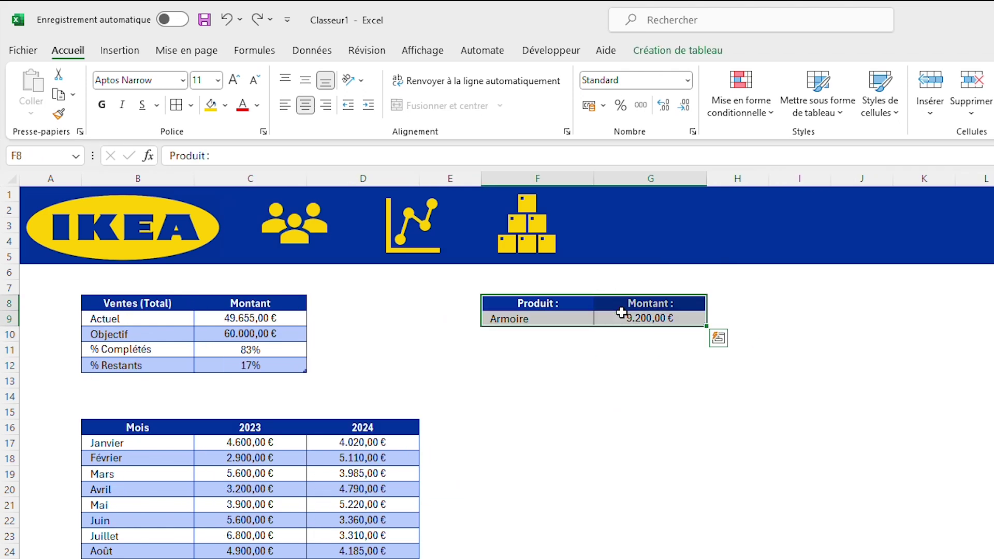
Paste copies of the Armoire Produit/Montant block in a column below it
{"action": "key", "text": "ctrl+c"}
{"action": "left_click", "coordinate": [519, 351]}
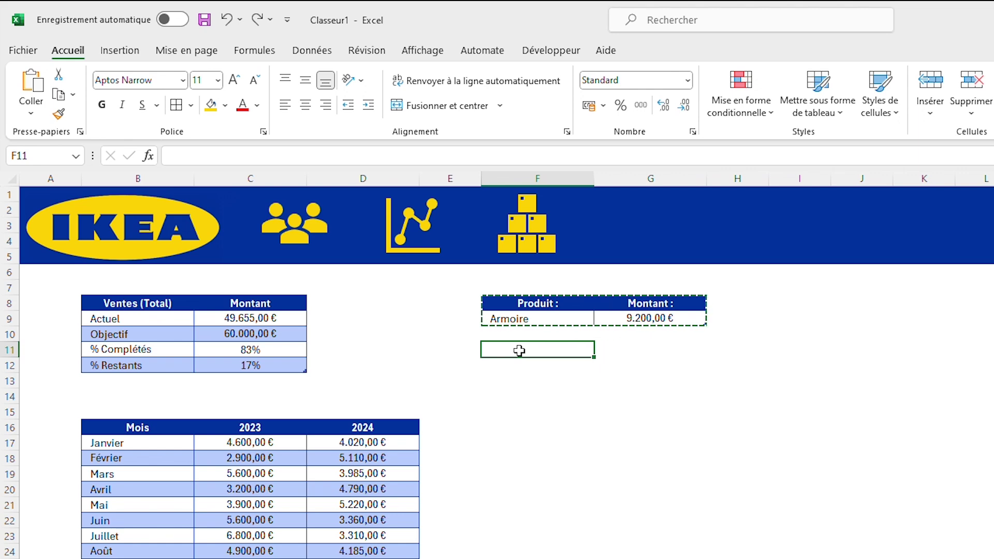
{"action": "key", "text": "ctrl+v"}
{"action": "left_click", "coordinate": [519, 396]}
{"action": "key", "text": "ctrl+v"}
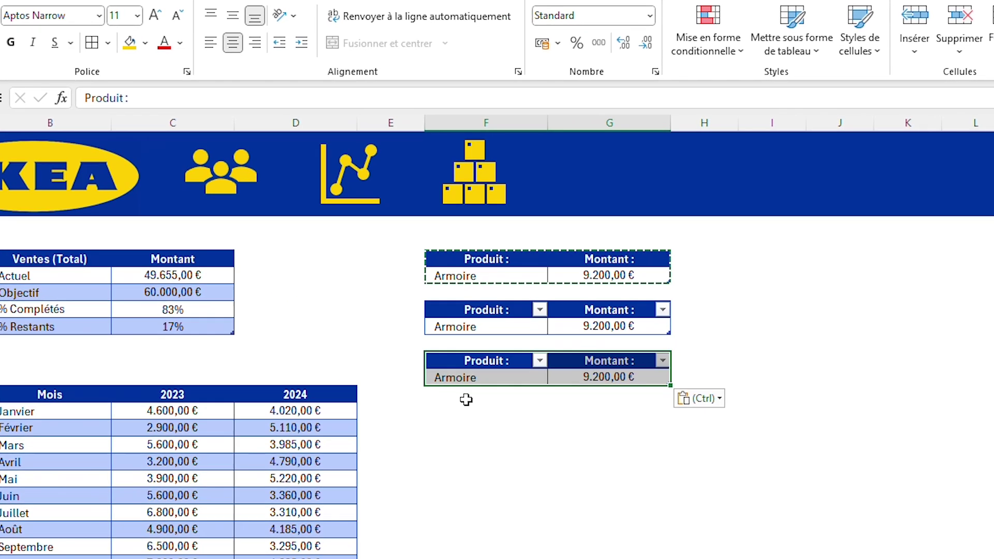
{"action": "left_click", "coordinate": [519, 442]}
{"action": "key", "text": "ctrl+v"}
{"action": "left_click", "coordinate": [521, 489]}
{"action": "key", "text": "ctrl+v"}
{"action": "key", "text": "Escape"}
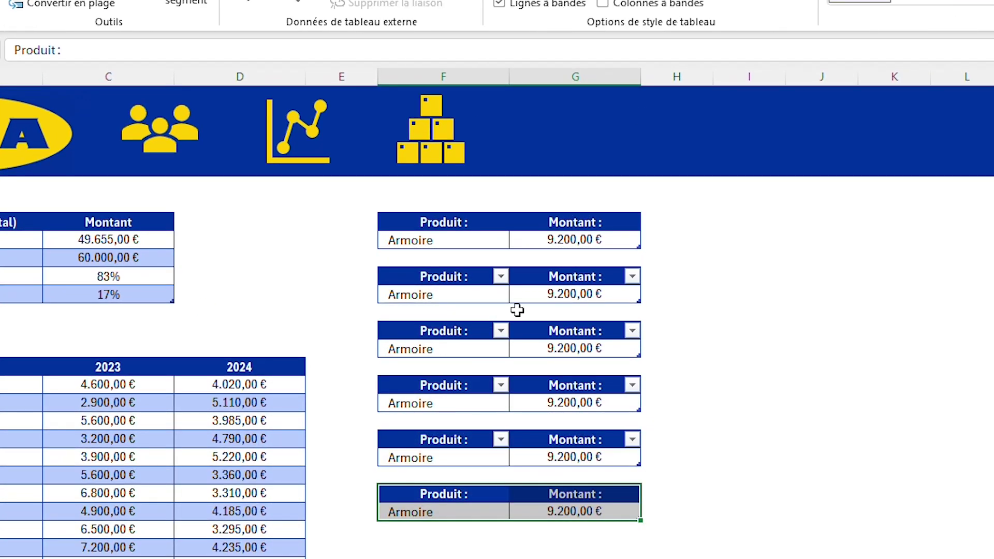
Turn off the filter arrows on the copied product tables
{"action": "left_click", "coordinate": [580, 294]}
{"action": "left_click", "coordinate": [574, 330]}
{"action": "key", "text": "ctrl+shift+l"}
{"action": "left_click", "coordinate": [573, 383]}
{"action": "key", "text": "ctrl+shift+l"}
{"action": "left_click", "coordinate": [575, 456]}
{"action": "key", "text": "ctrl+shift+l"}
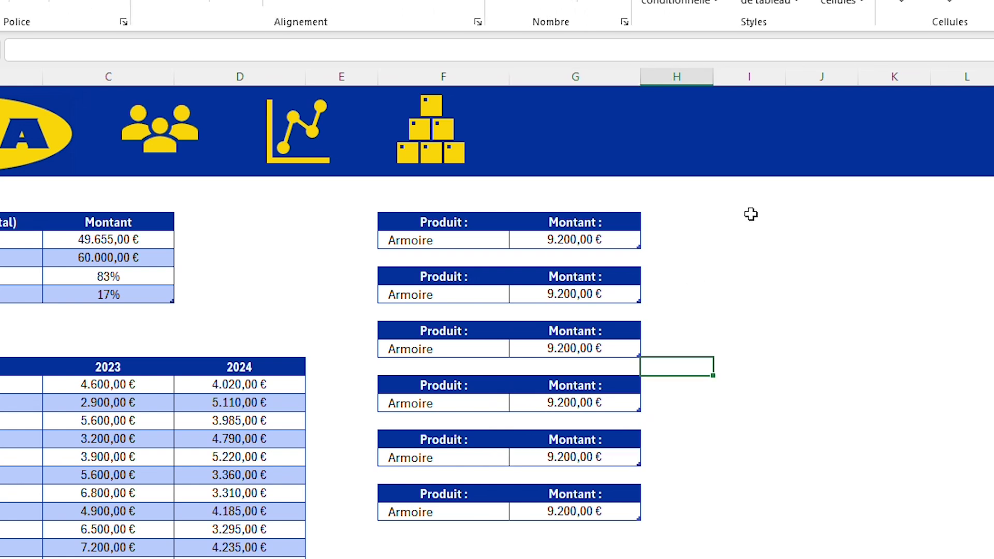
Name the copied blocks Bureau, Chaise, Lit, Tapis and Vaisselle
{"action": "left_click", "coordinate": [477, 292]}
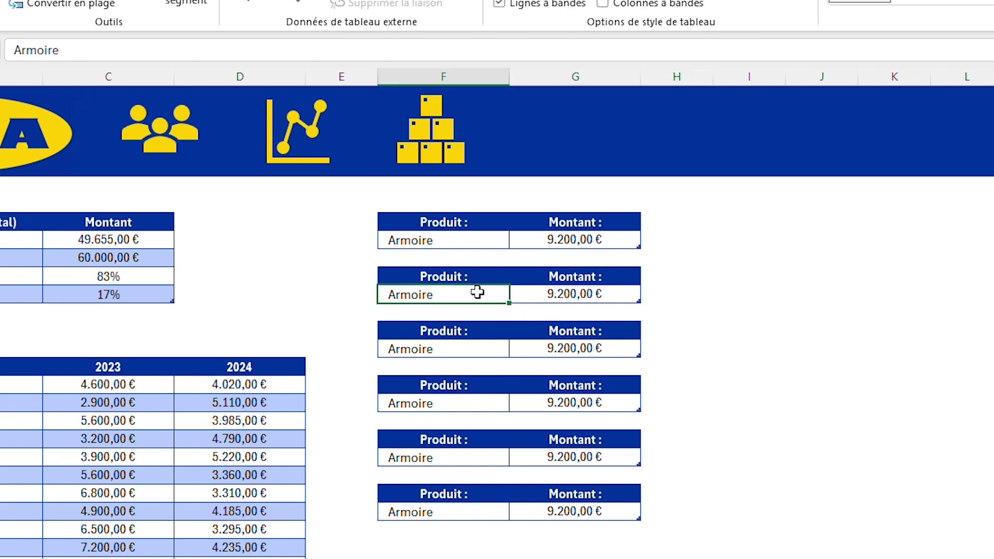
{"action": "type", "text": "Bureau"}
{"action": "left_click", "coordinate": [456, 348]}
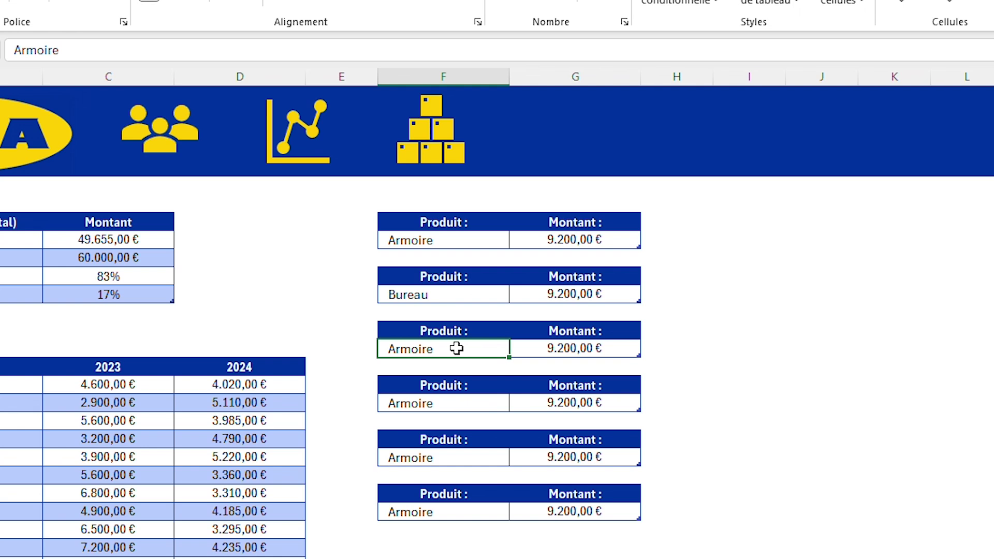
{"action": "type", "text": "Chaise"}
{"action": "key", "text": "Return"}
{"action": "key", "text": "Return"}
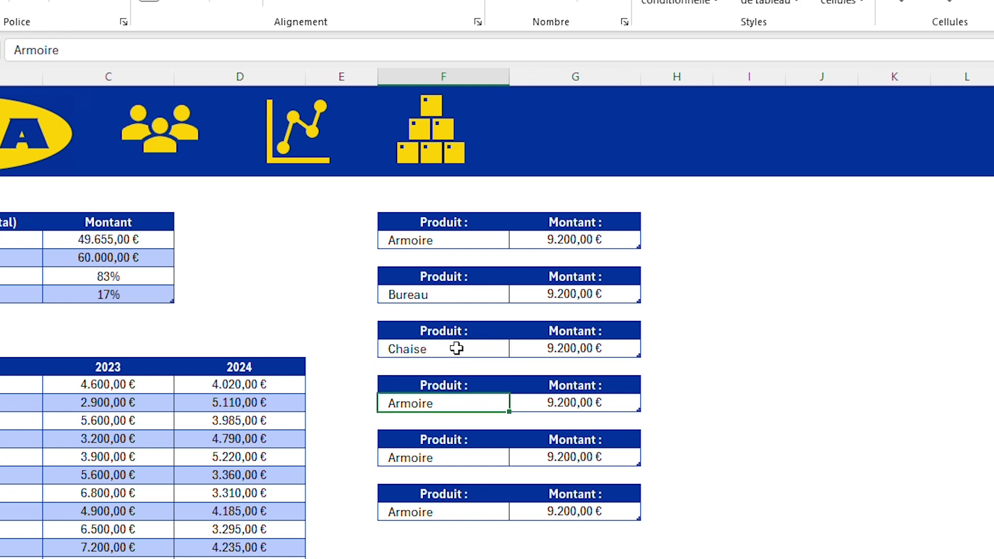
{"action": "type", "text": "Lit"}
{"action": "key", "text": "Return"}
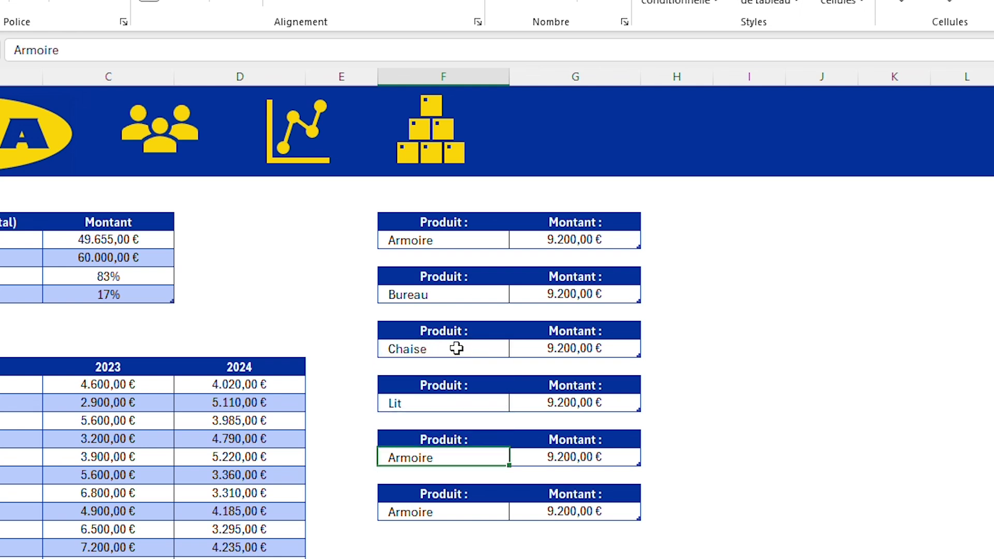
{"action": "type", "text": "Tapis"}
{"action": "key", "text": "Return"}
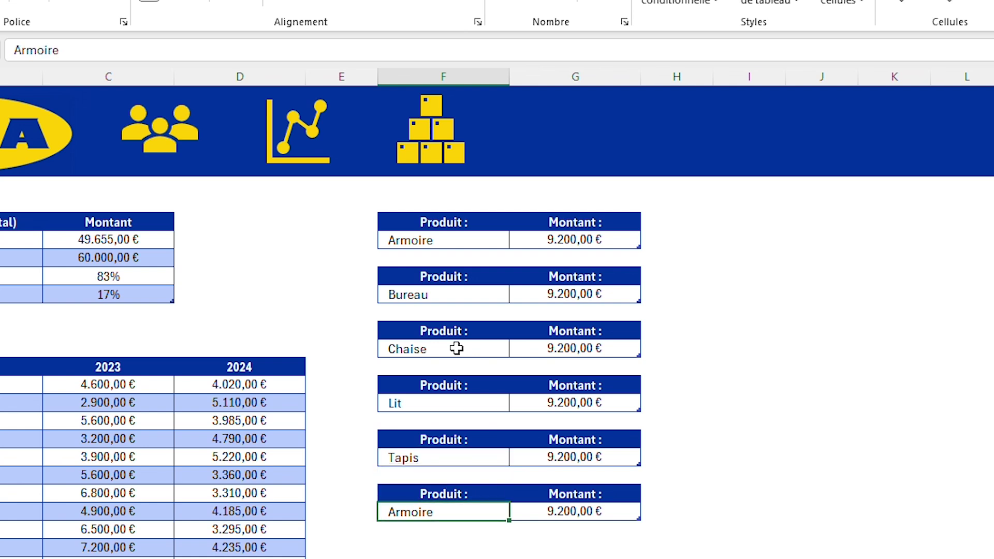
{"action": "type", "text": "Vaissel"}
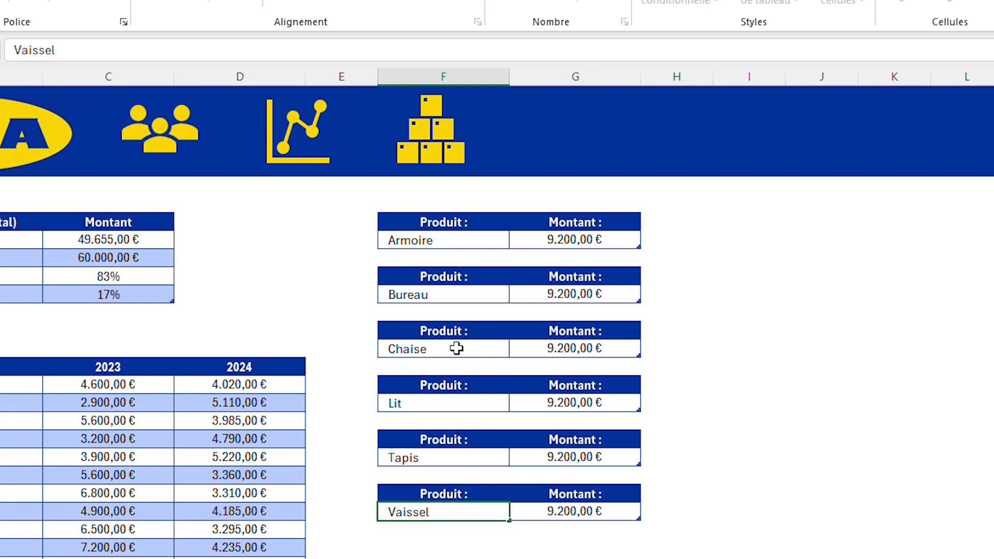
{"action": "type", "text": "le"}
{"action": "key", "text": "Return"}
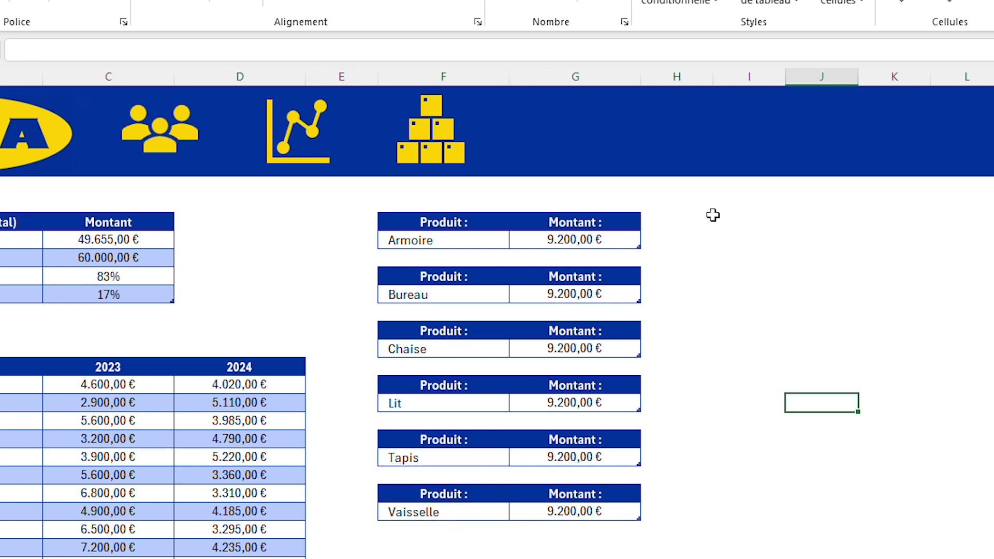
Set the SOMME.SI criterion in the Bureau and Chaise amount formulas to each product name
{"action": "left_click", "coordinate": [619, 292]}
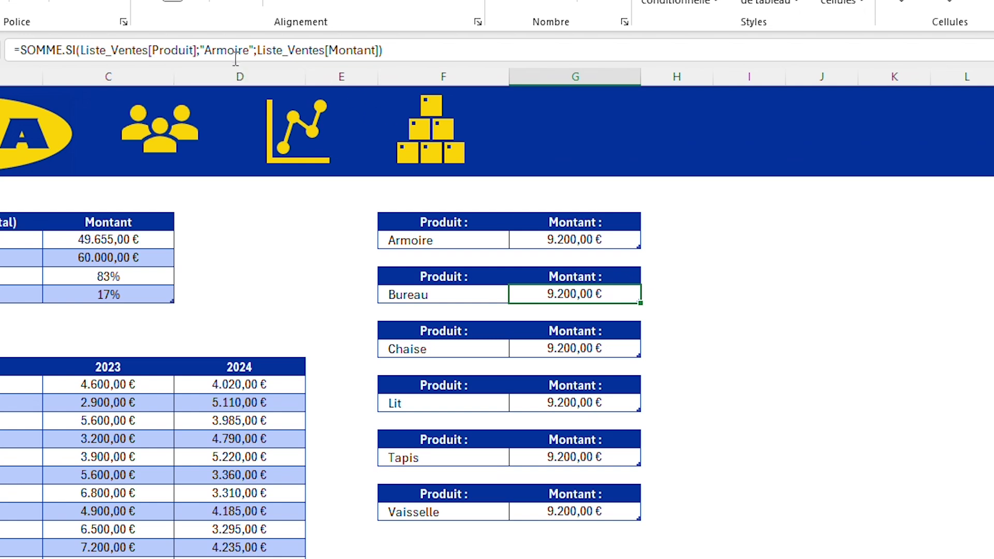
{"action": "left_click_drag", "start_coordinate": [250, 50], "coordinate": [206, 49]}
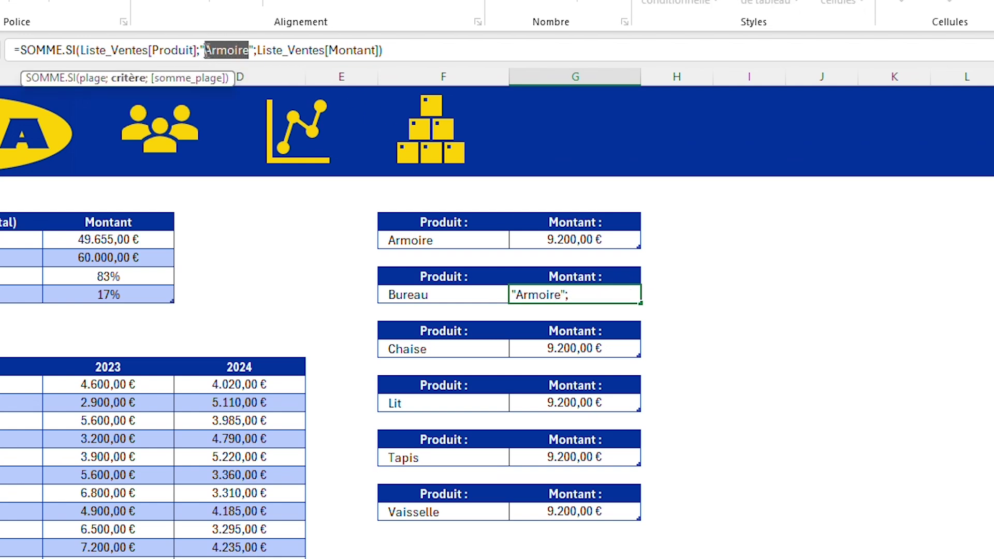
{"action": "type", "text": "B"}
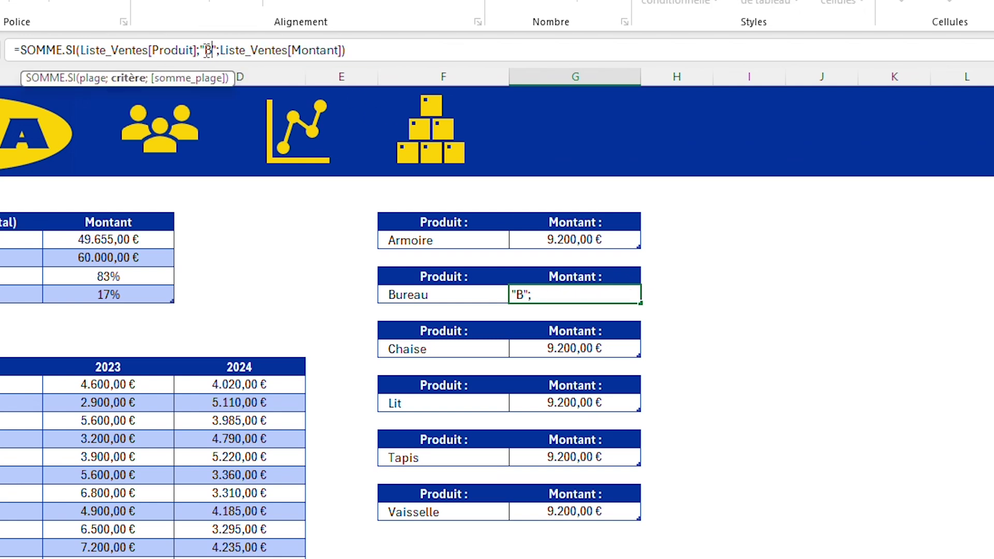
{"action": "type", "text": "ureau"}
{"action": "key", "text": "Return"}
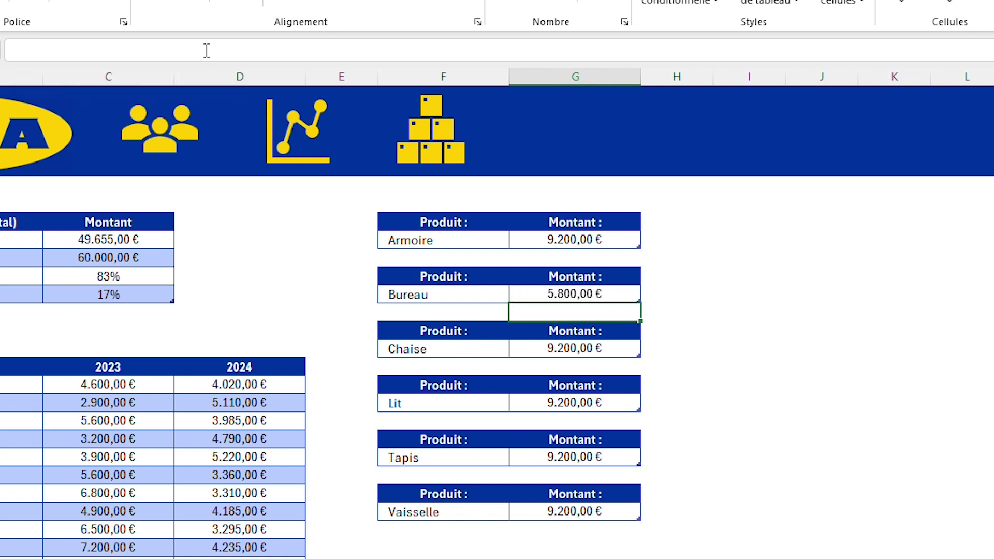
{"action": "left_click", "coordinate": [597, 349]}
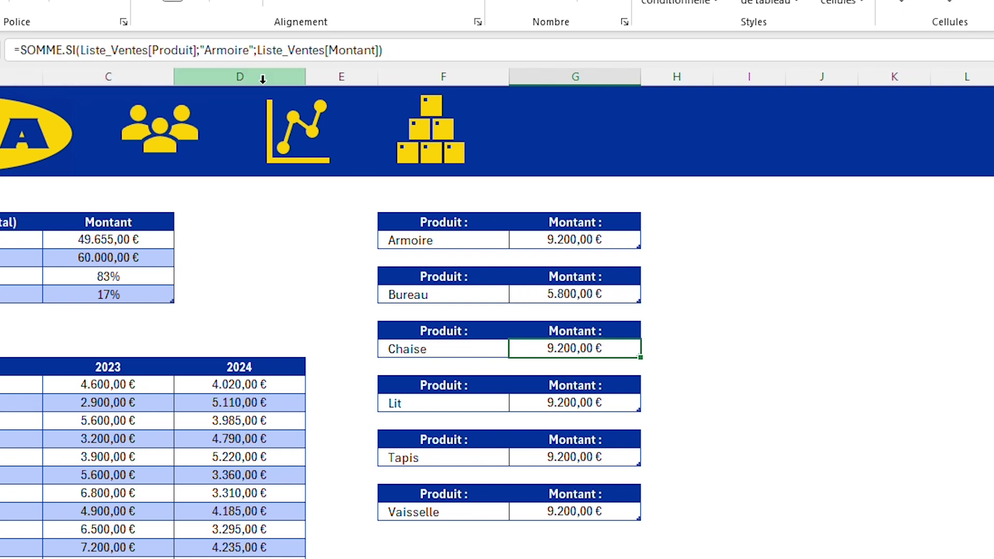
{"action": "left_click_drag", "start_coordinate": [247, 50], "coordinate": [206, 50]}
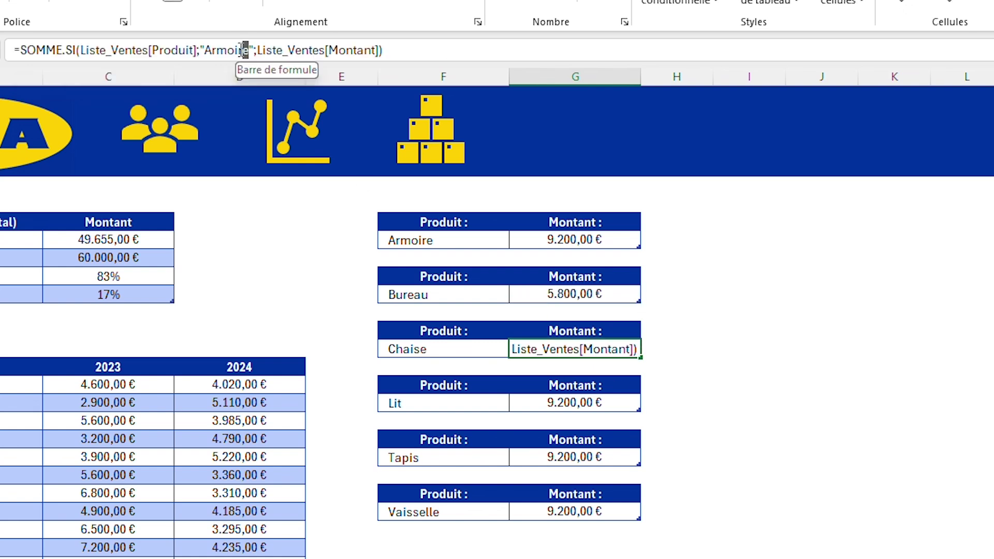
{"action": "type", "text": "Chai"}
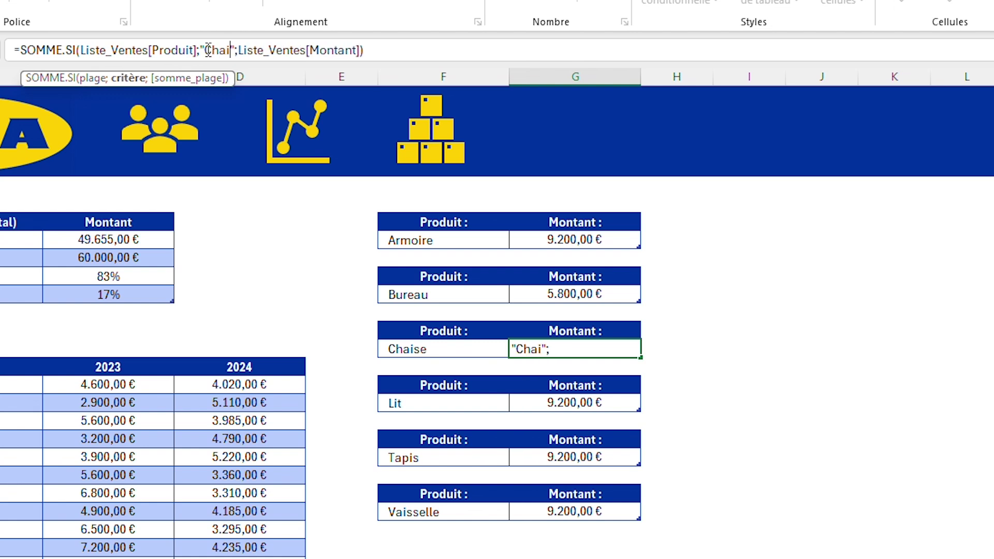
{"action": "type", "text": "se"}
{"action": "key", "text": "Return"}
Replace the criterion with Lit, Tapis and Vaisselle in the remaining amount formulas, fixing a typo
{"action": "key", "text": "Down"}
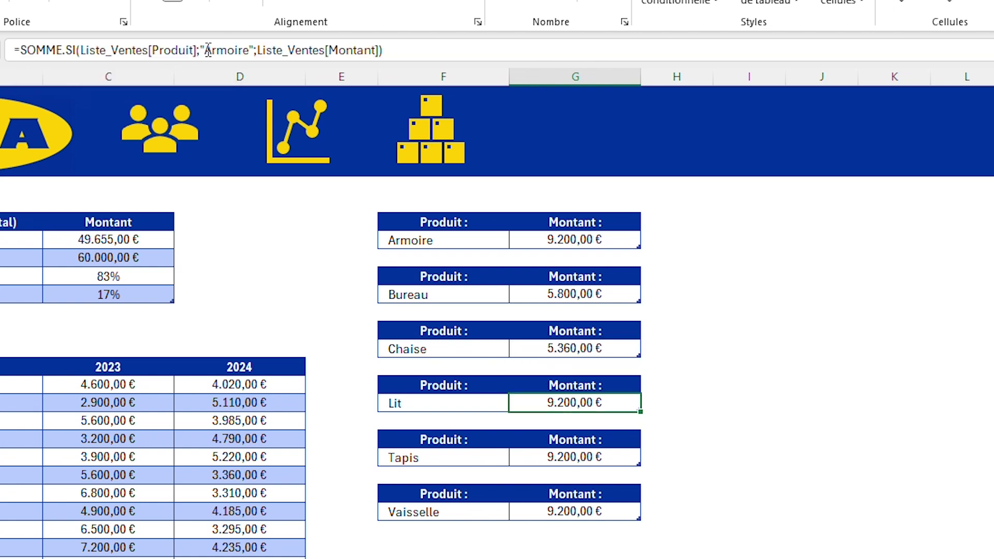
{"action": "left_click_drag", "start_coordinate": [249, 50], "coordinate": [204, 50]}
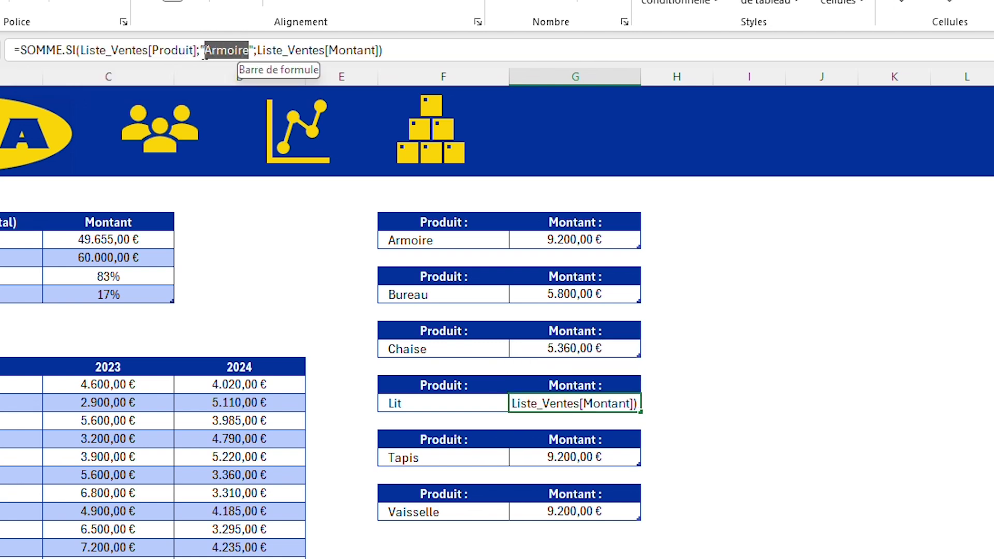
{"action": "type", "text": "Lit"}
{"action": "key", "text": "Return"}
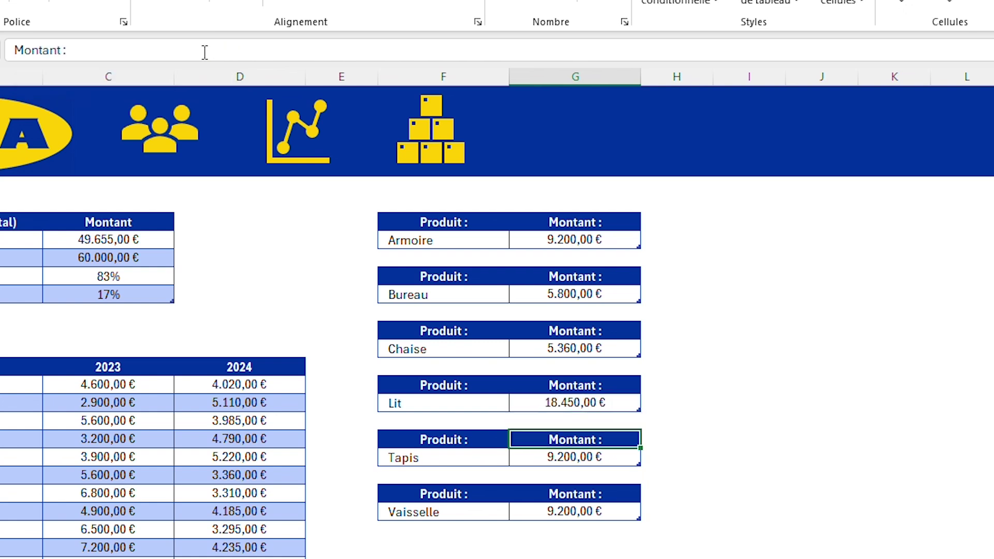
{"action": "key", "text": "Down"}
{"action": "left_click_drag", "start_coordinate": [249, 51], "coordinate": [208, 52]}
{"action": "type", "text": "Yap\";L"}
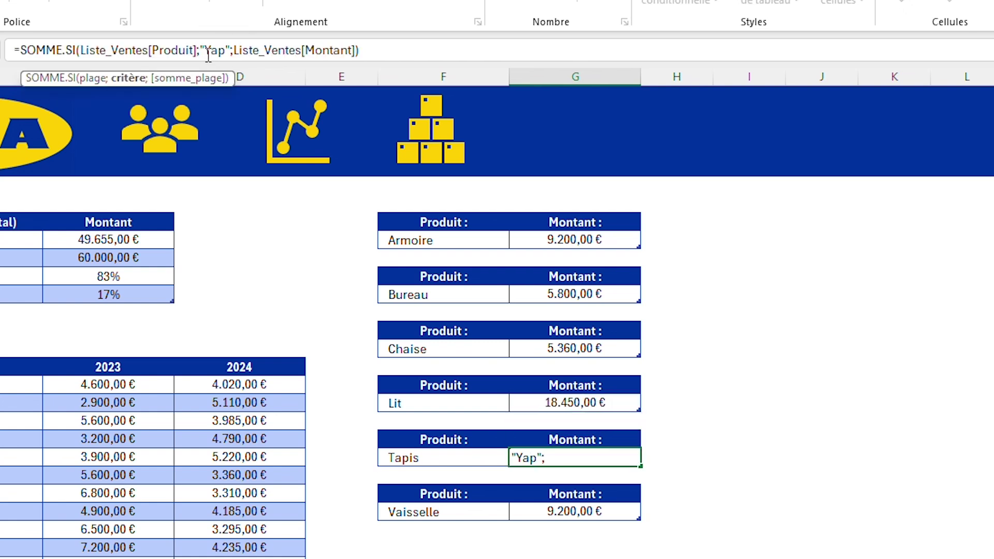
{"action": "type", "text": "is"}
{"action": "key", "text": "BackSpace"}
{"action": "key", "text": "BackSpace"}
{"action": "key", "text": "BackSpace"}
{"action": "key", "text": "BackSpace"}
{"action": "key", "text": "BackSpace"}
{"action": "type", "text": "T"}
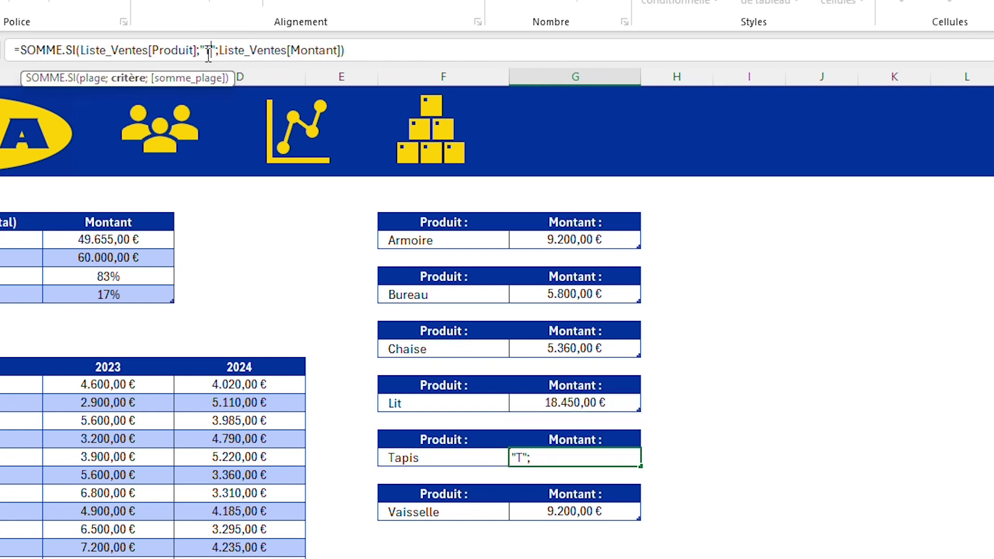
{"action": "type", "text": "ap"}
{"action": "key", "text": "Down"}
{"action": "key", "text": "Down"}
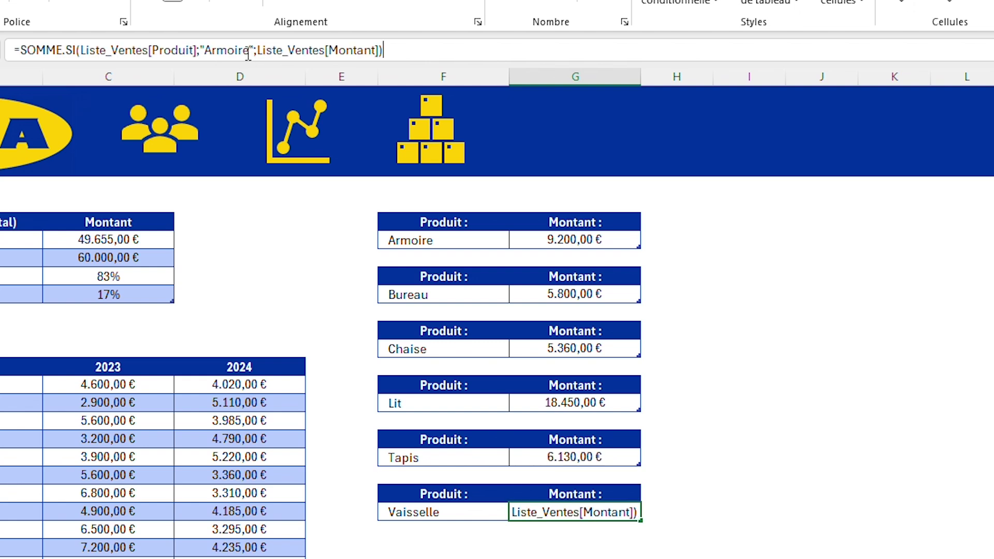
{"action": "left_click_drag", "start_coordinate": [249, 50], "coordinate": [215, 50]}
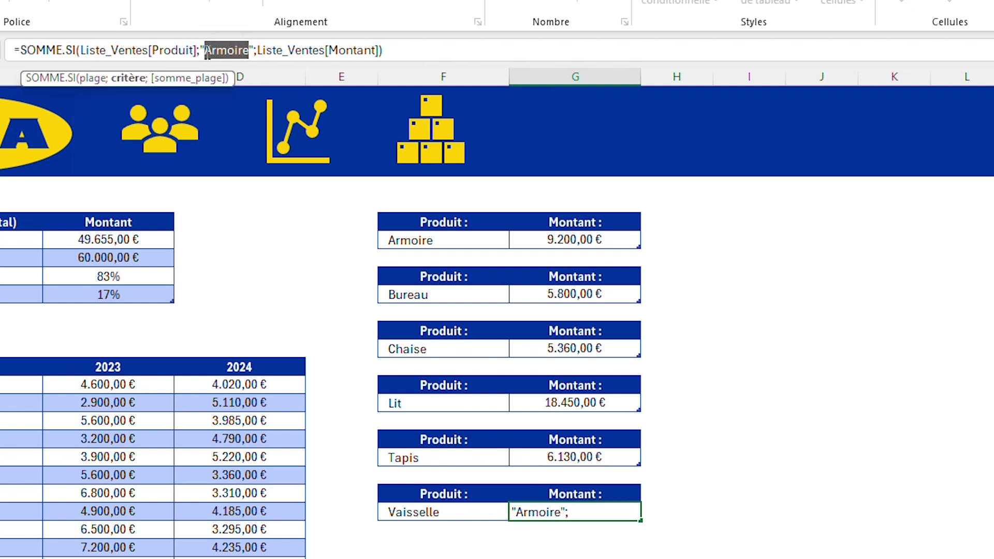
{"action": "type", "text": "Vaiss"}
{"action": "key", "text": "Return"}
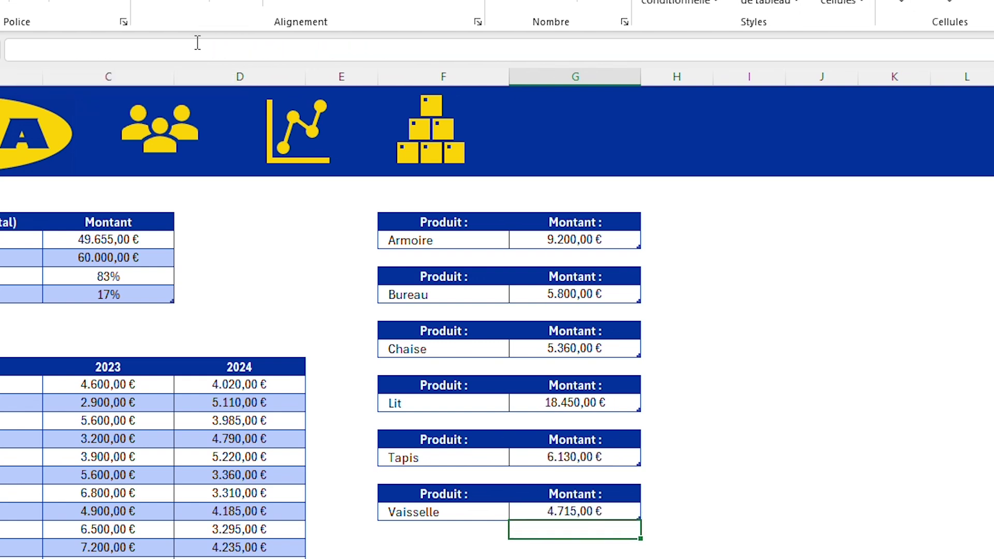
Enter Vendeur and Montant headers beside the cards and list the three seller names below
{"action": "left_click", "coordinate": [869, 326]}
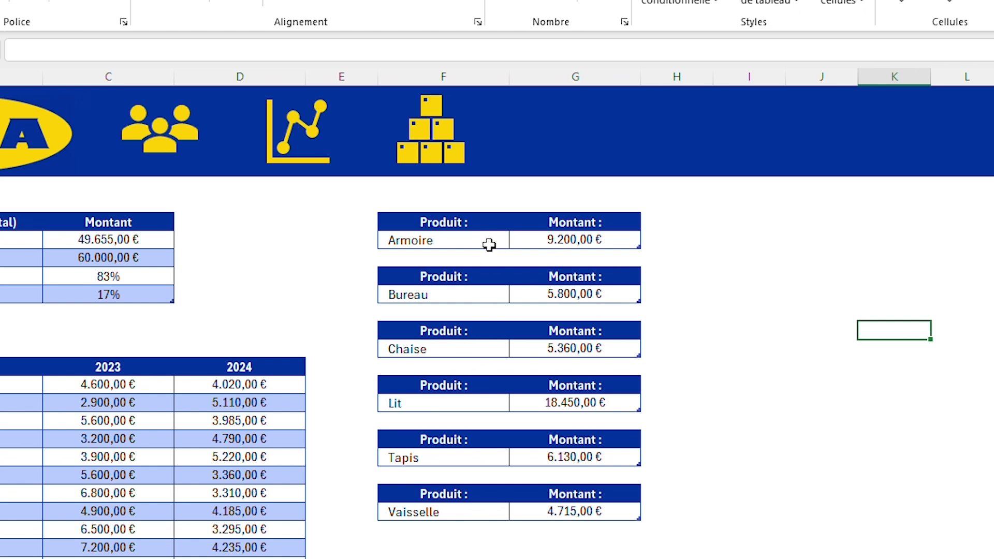
{"action": "left_click", "coordinate": [762, 209]}
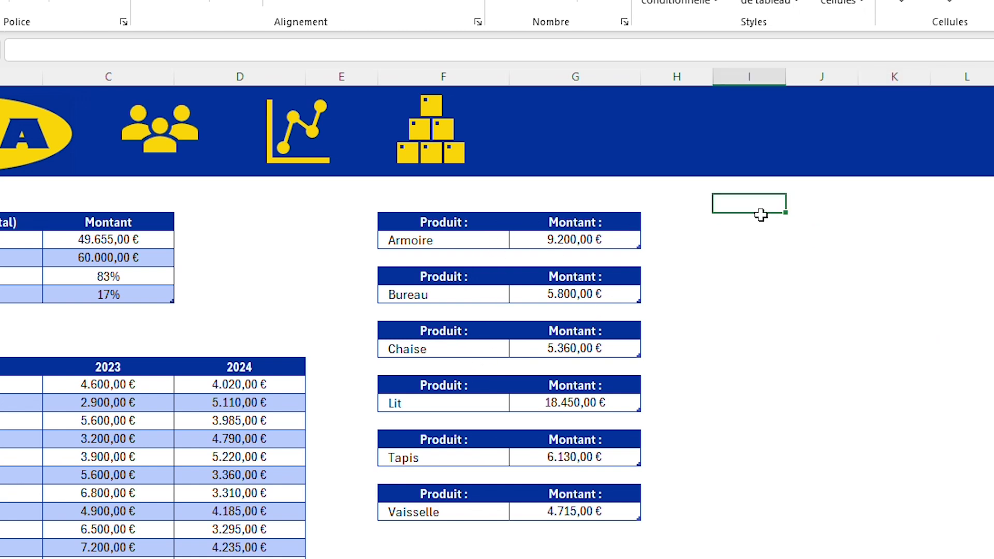
{"action": "left_click", "coordinate": [759, 221]}
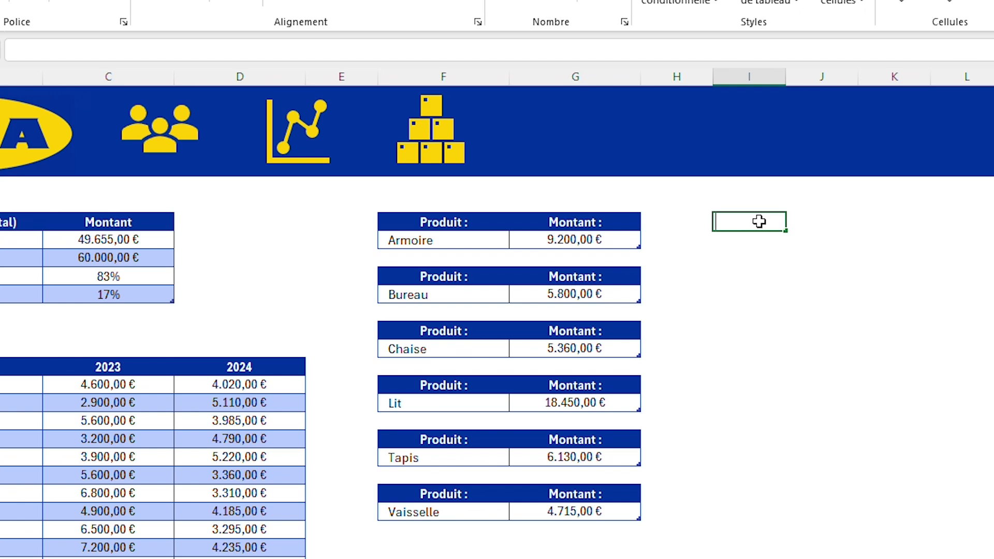
{"action": "type", "text": "Vendeur"}
{"action": "key", "text": "Tab"}
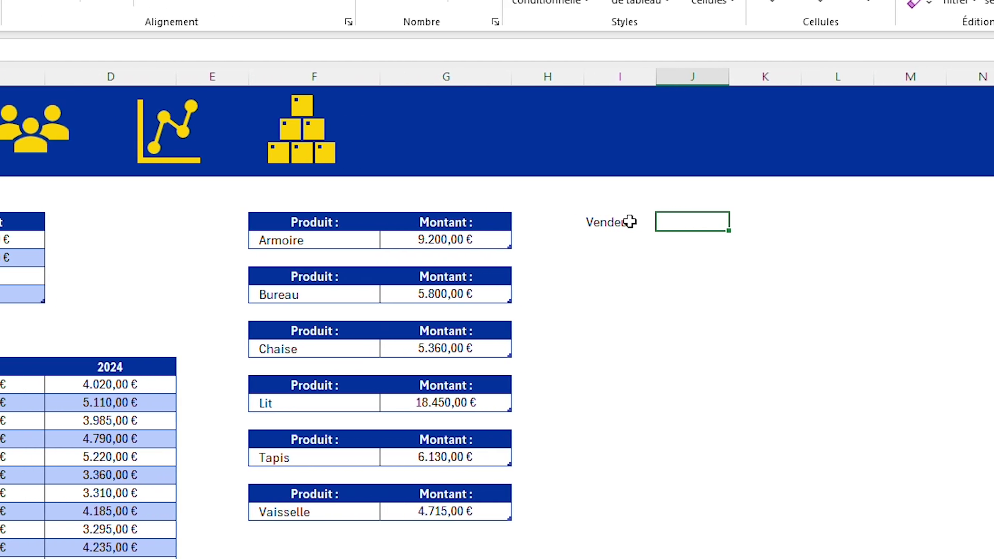
{"action": "type", "text": "Montant"}
{"action": "key", "text": "Return"}
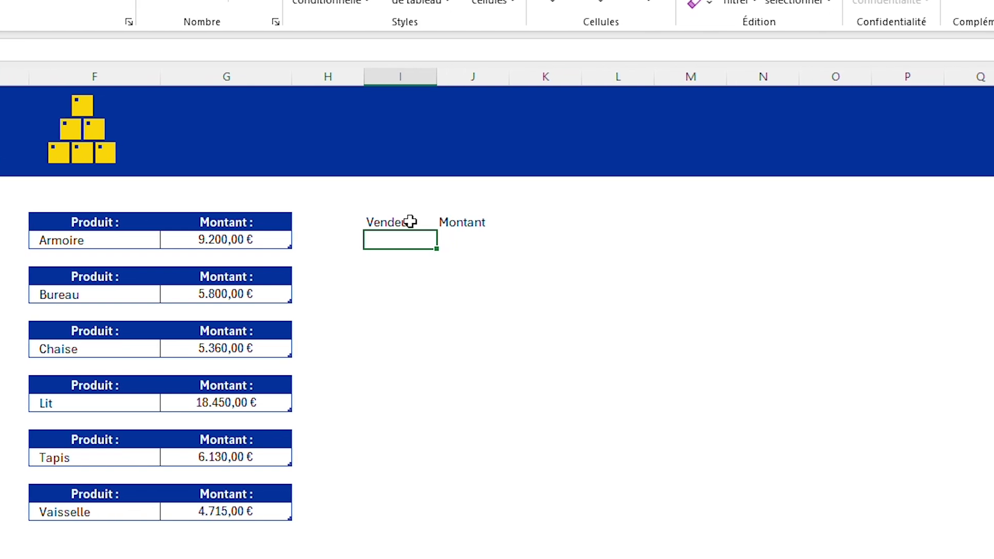
{"action": "type", "text": "Cédric"}
{"action": "key", "text": "Return"}
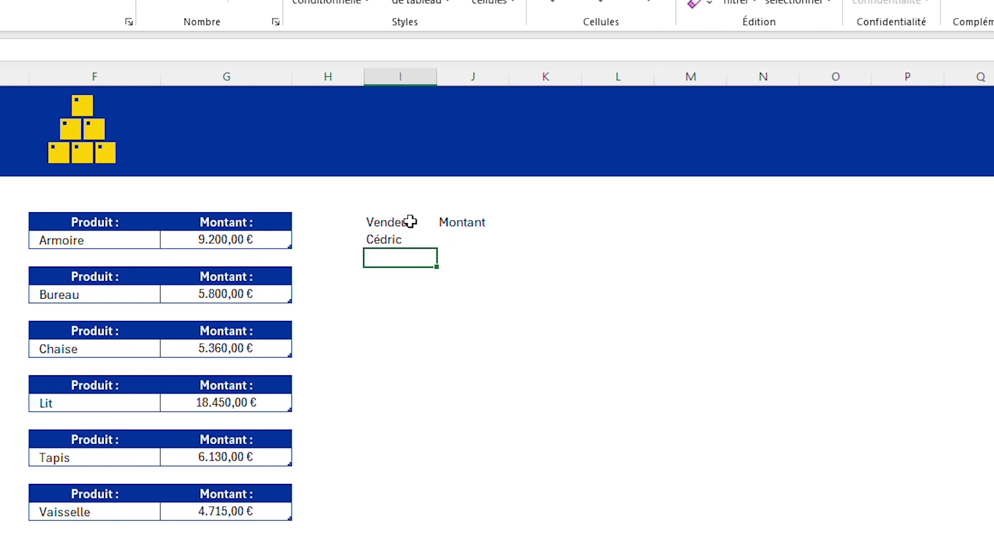
{"action": "type", "text": "Odile Samuel"}
Turn the seller range into a table with headers, a medium blue style and no filter buttons
{"action": "left_click", "coordinate": [410, 221]}
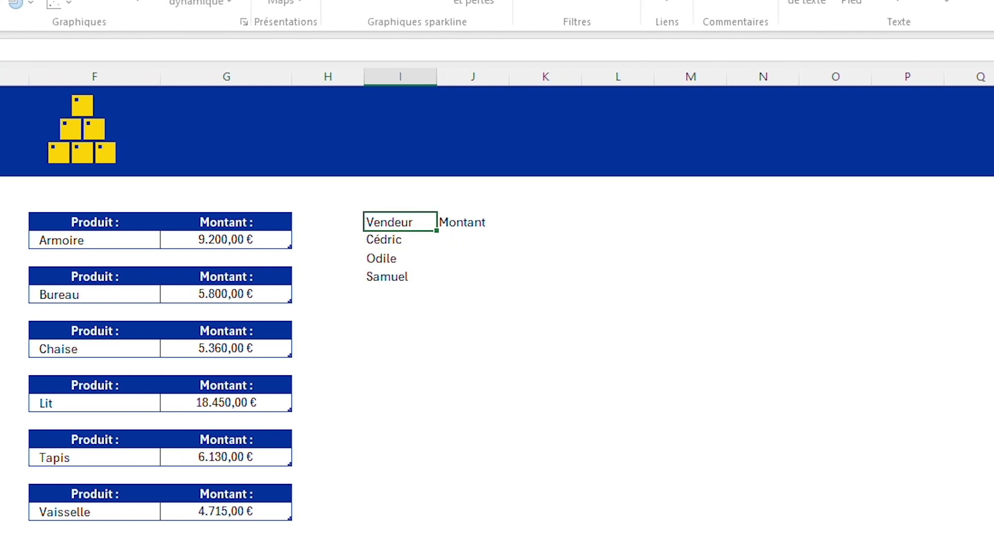
{"action": "key", "text": "ctrl+t"}
{"action": "left_click", "coordinate": [194, 429]}
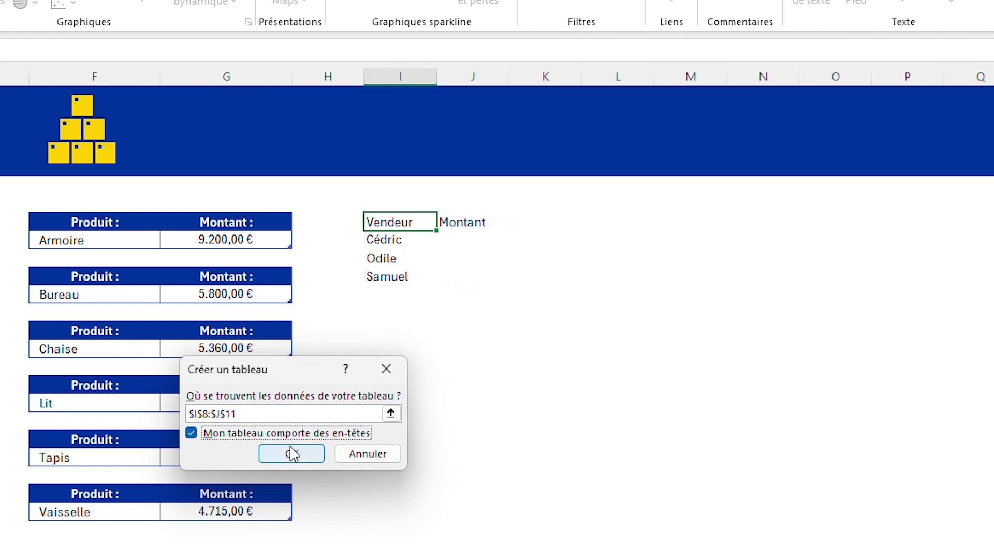
{"action": "left_click", "coordinate": [287, 448]}
{"action": "left_click", "coordinate": [924, 3]}
{"action": "left_click", "coordinate": [569, 311]}
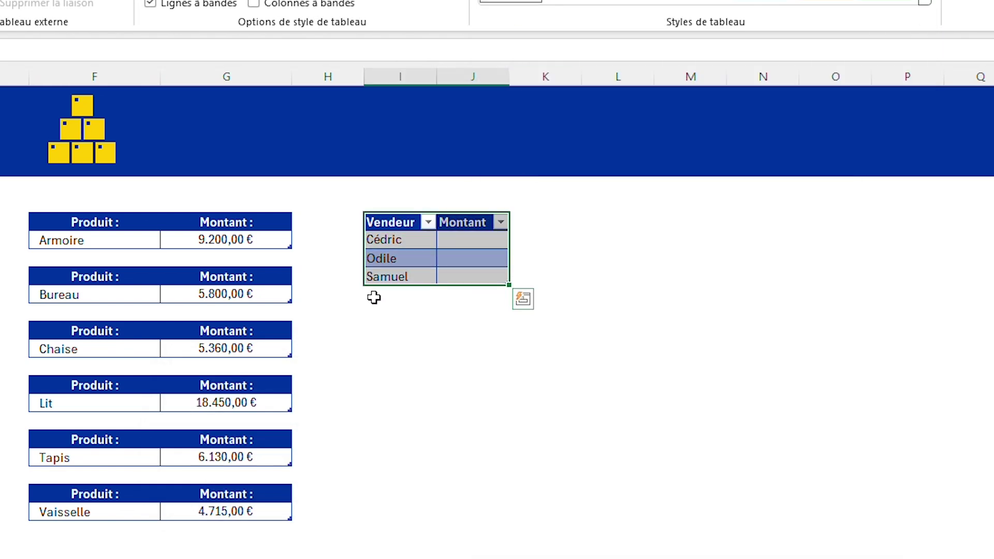
{"action": "left_click", "coordinate": [450, 2]}
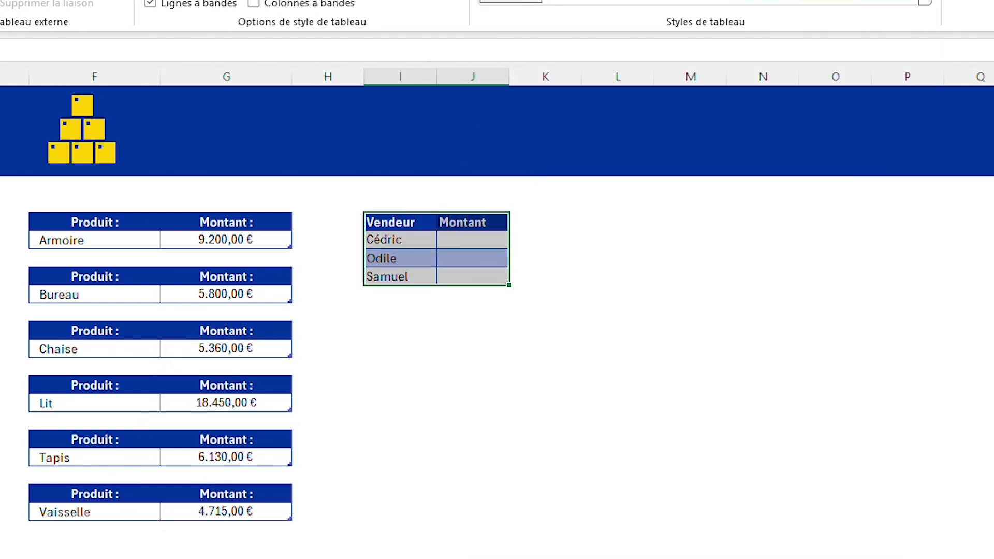
{"action": "left_click", "coordinate": [610, 206]}
Set columns I and J to a width of 20
{"action": "left_click_drag", "start_coordinate": [414, 77], "coordinate": [473, 77]}
{"action": "right_click", "coordinate": [474, 78]}
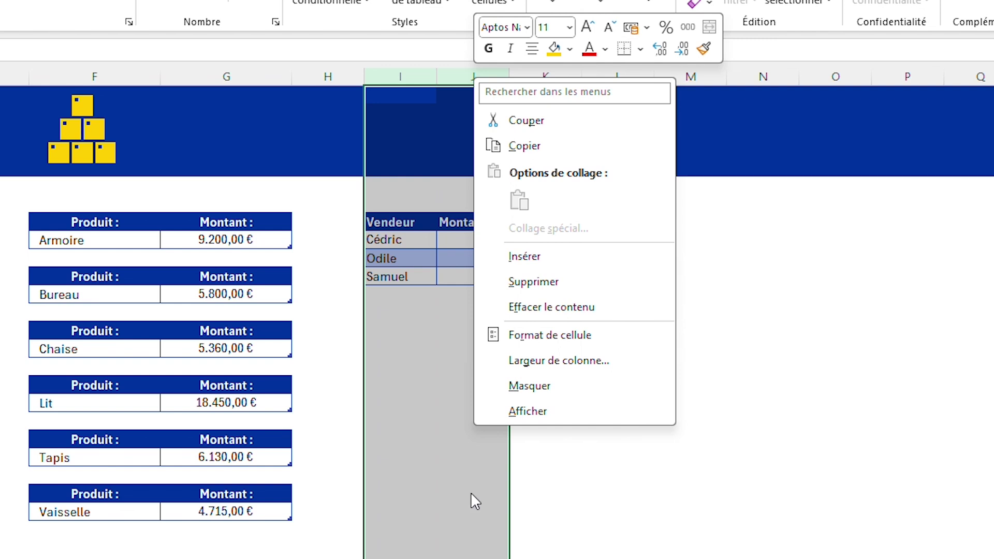
{"action": "left_click", "coordinate": [583, 360]}
{"action": "type", "text": "20"}
{"action": "key", "text": "Return"}
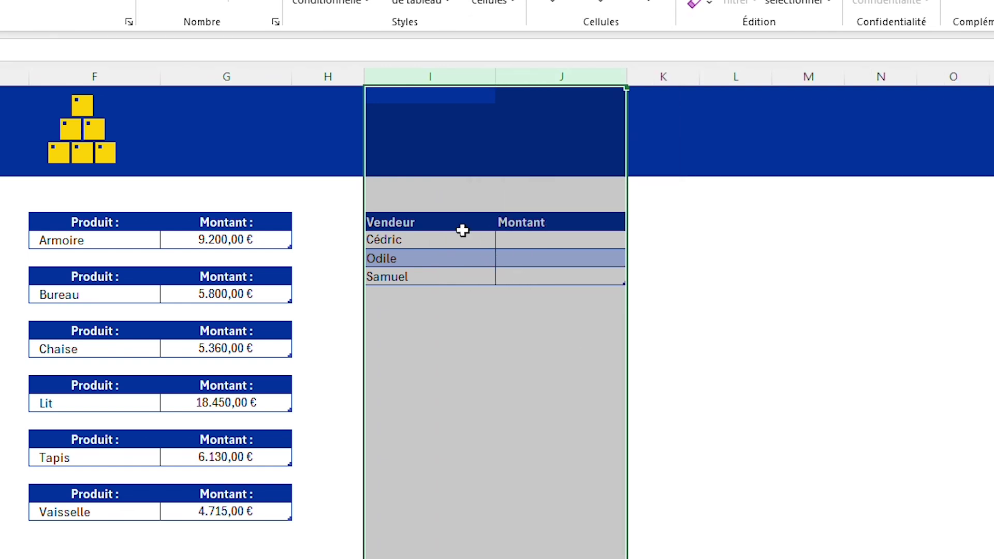
Centre the headers and format the Montant cells as centred Monétaire currency
{"action": "left_click_drag", "start_coordinate": [461, 228], "coordinate": [508, 226]}
{"action": "left_click", "coordinate": [57, 2]}
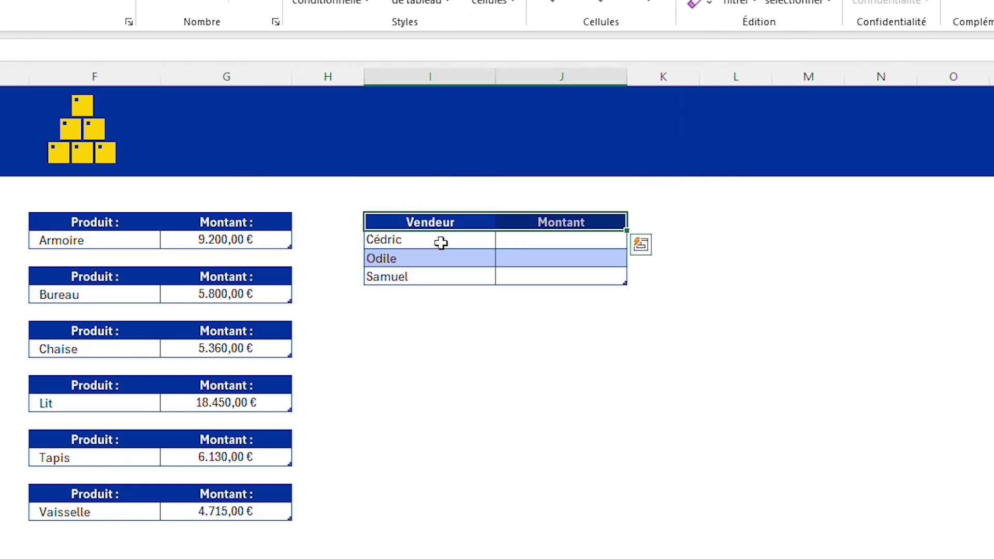
{"action": "left_click_drag", "start_coordinate": [441, 243], "coordinate": [439, 276]}
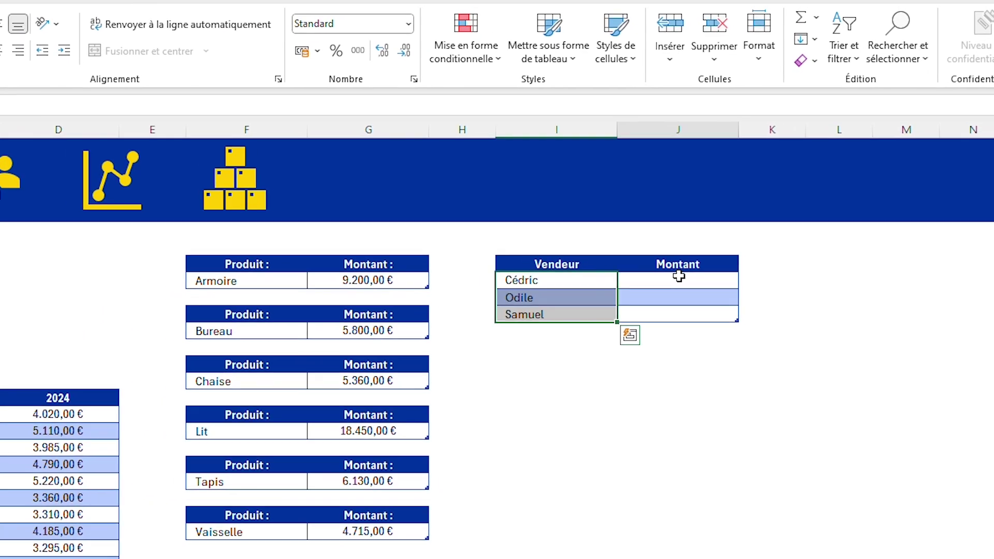
{"action": "left_click_drag", "start_coordinate": [561, 239], "coordinate": [561, 281]}
{"action": "left_click", "coordinate": [469, 50]}
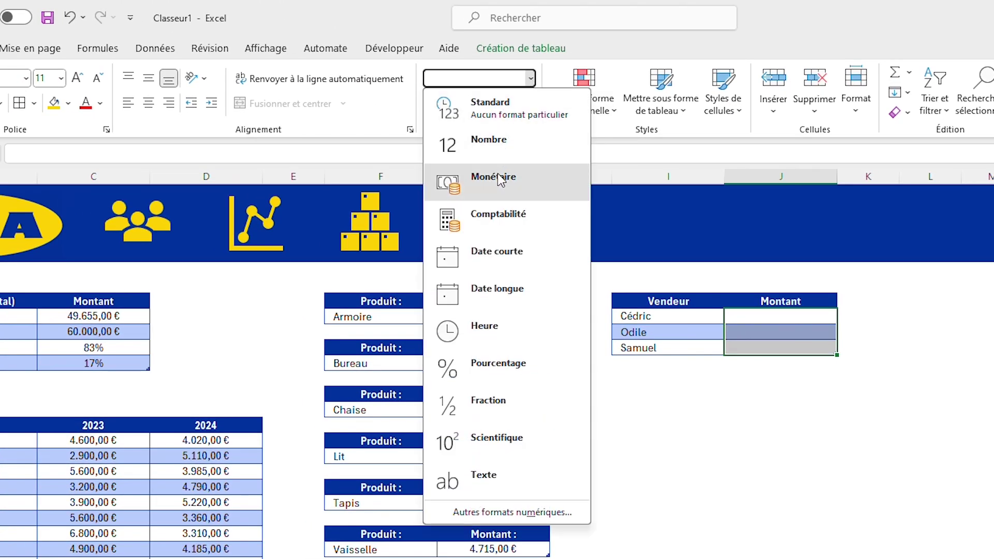
{"action": "left_click", "coordinate": [430, 152]}
{"action": "left_click", "coordinate": [149, 104]}
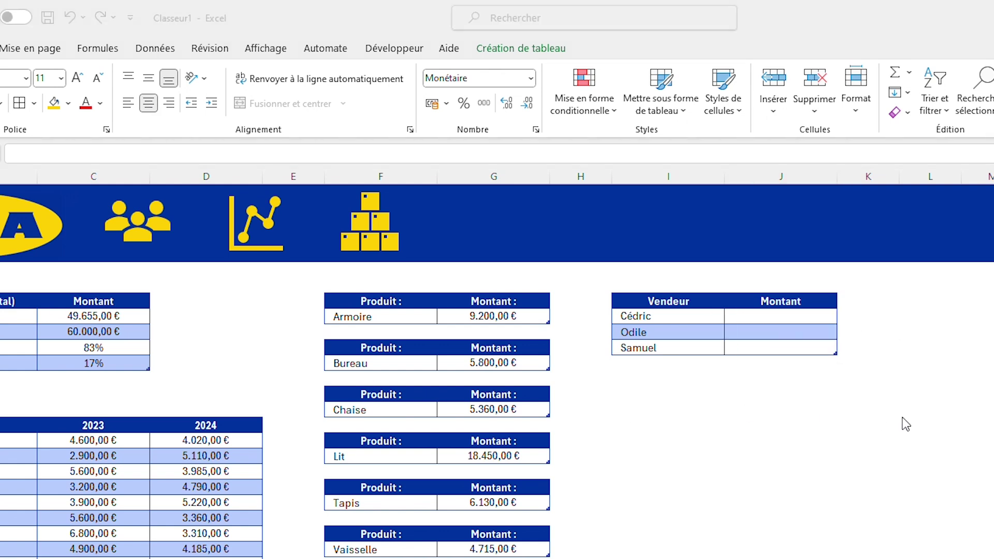
{"action": "left_click", "coordinate": [790, 314]}
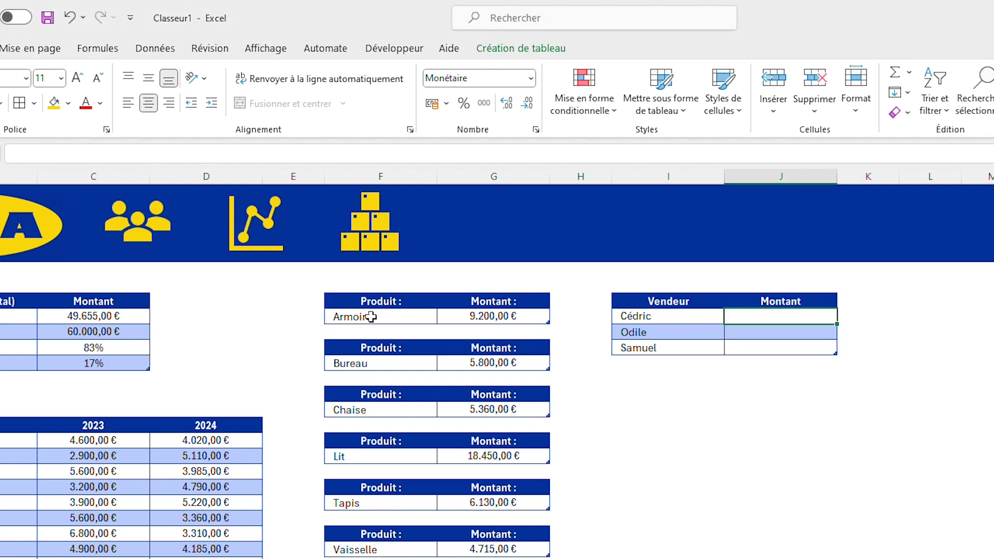
Enter a SOMME.SI formula in J9 summing the sales data's Montant column by seller
{"action": "type", "text": "="}
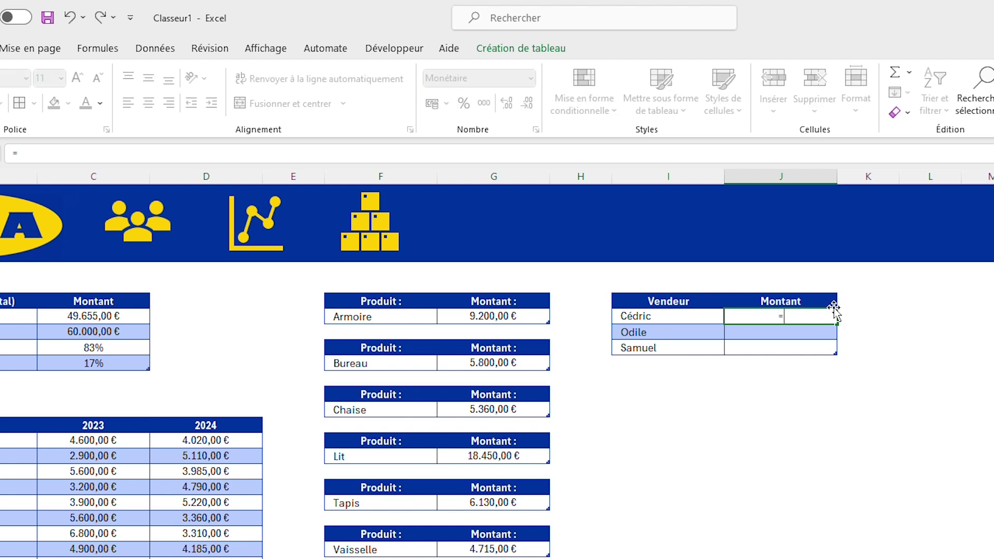
{"action": "type", "text": "SOMME.S"}
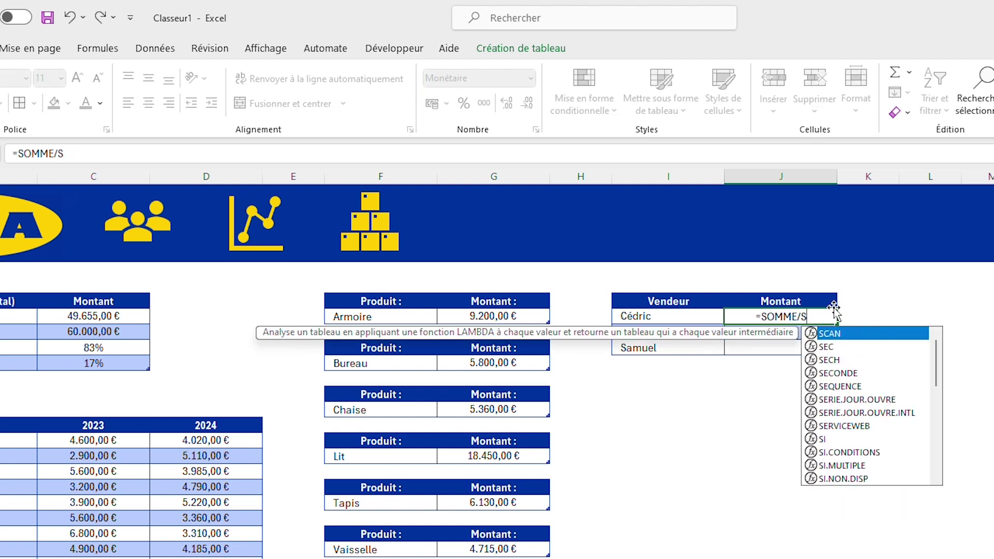
{"action": "type", "text": "O"}
{"action": "key", "text": "BackSpace"}
{"action": "type", "text": "I("}
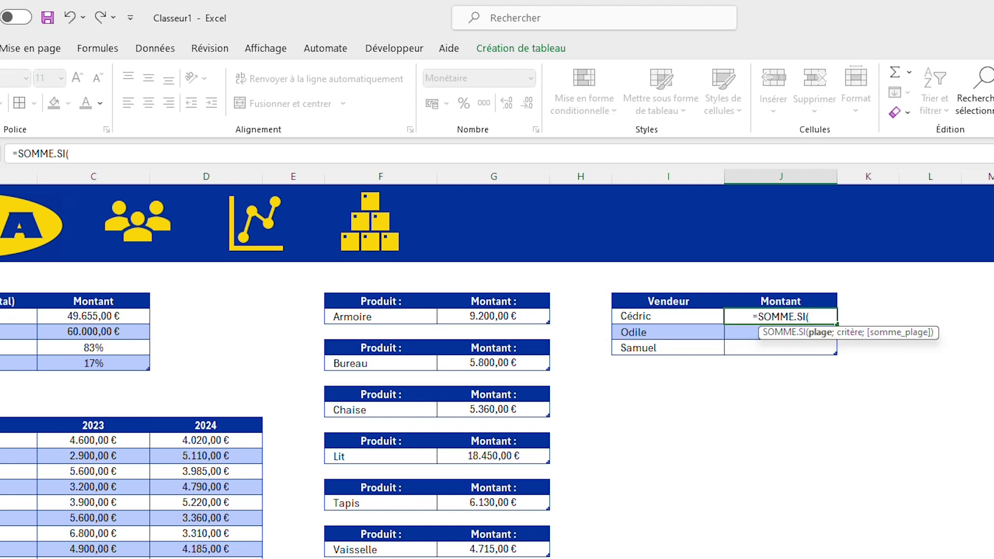
{"action": "key", "text": "ctrl+Page_Down"}
{"action": "left_click_drag", "start_coordinate": [92, 318], "coordinate": [88, 558]}
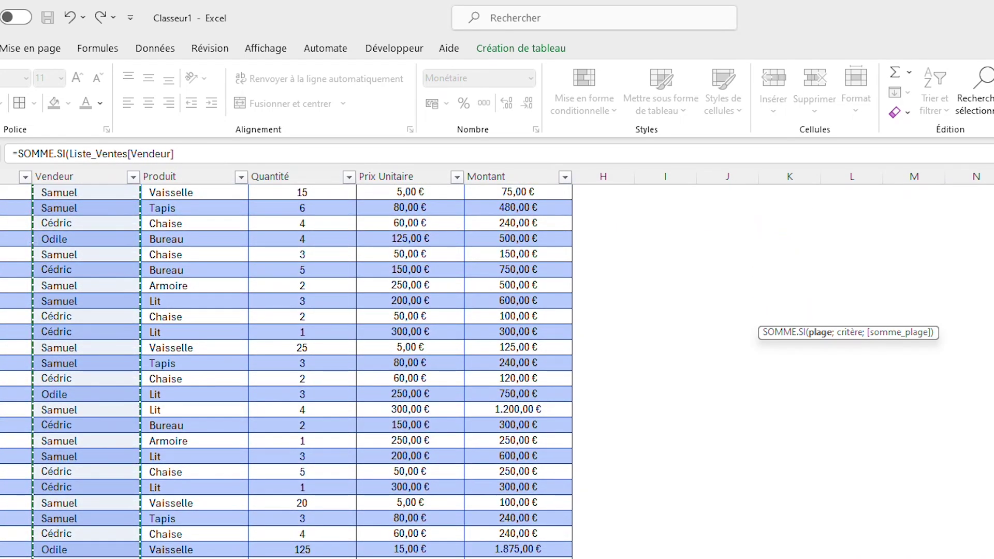
{"action": "type", "text": ";\"Cédric"}
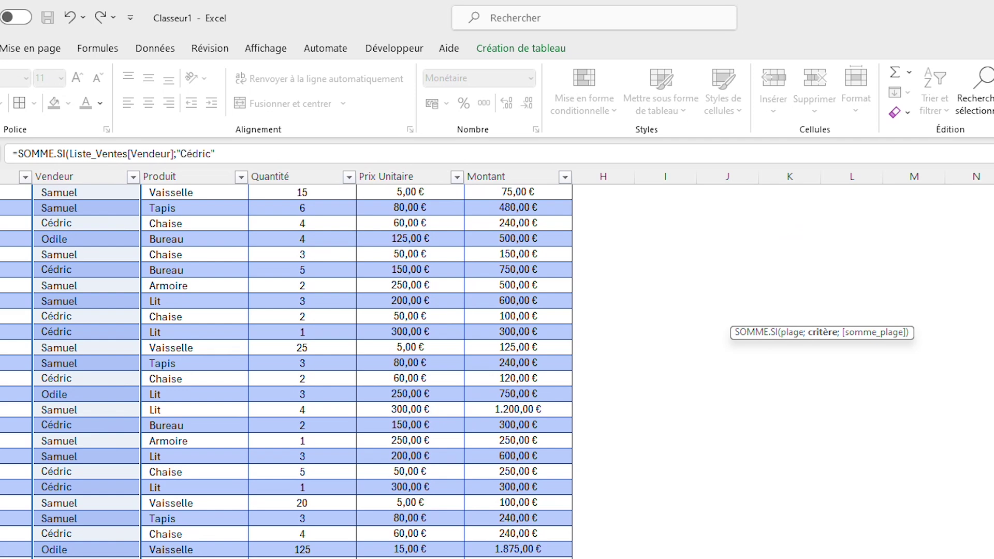
{"action": "type", "text": ";"}
{"action": "scroll", "coordinate": [448, 440], "scroll_direction": "up", "scroll_amount": 5}
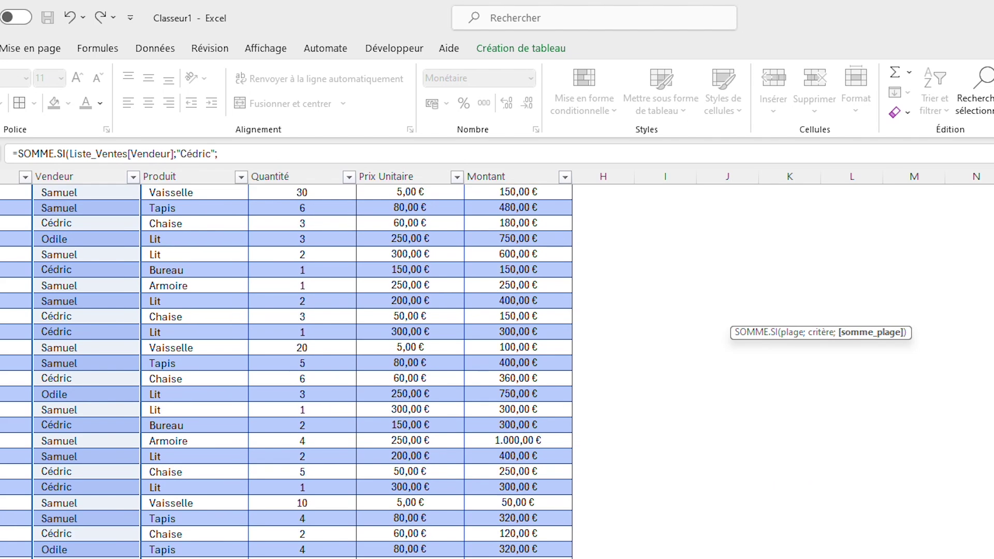
{"action": "scroll", "coordinate": [448, 440], "scroll_direction": "up", "scroll_amount": 5}
{"action": "scroll", "coordinate": [448, 440], "scroll_direction": "up", "scroll_amount": 5}
{"action": "scroll", "coordinate": [448, 440], "scroll_direction": "up", "scroll_amount": 3}
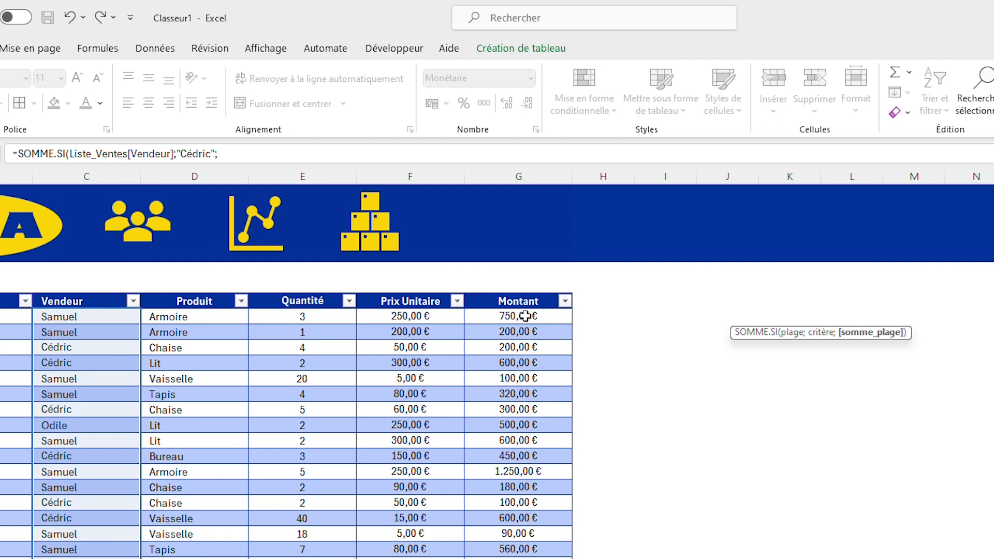
{"action": "left_click_drag", "start_coordinate": [525, 316], "coordinate": [518, 558]}
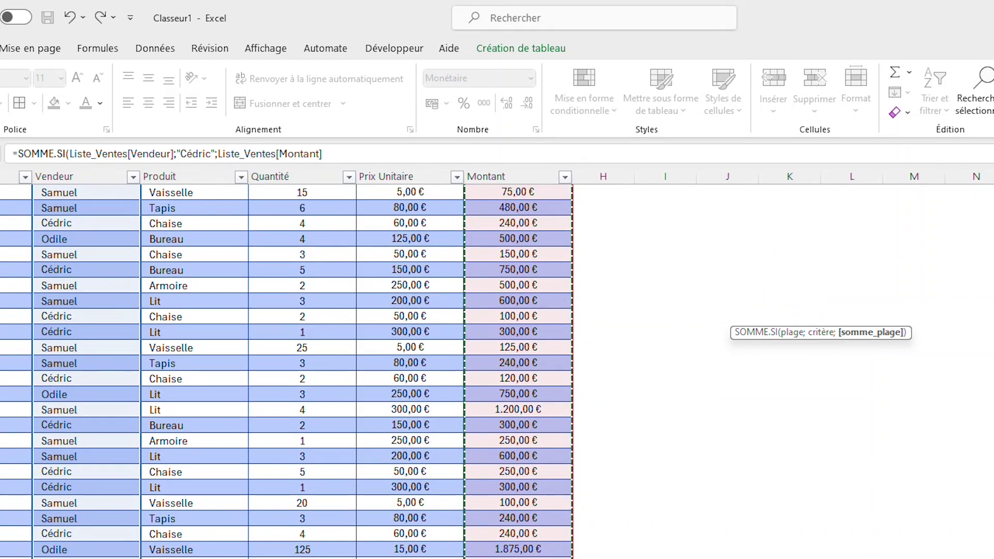
{"action": "key", "text": "Return"}
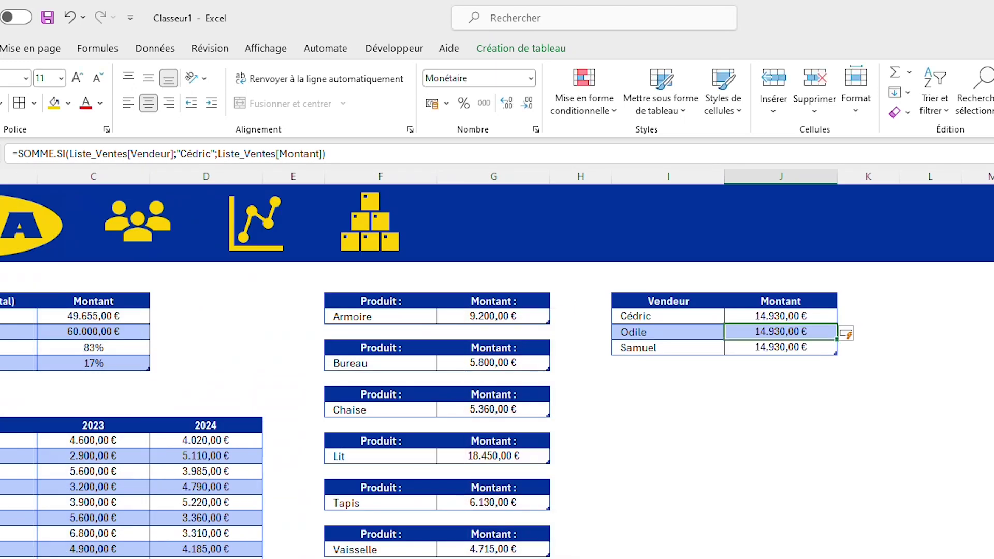
Undo the calculated-column fill, copy the formula to J10 and J11, and set J10's criterion to the second seller
{"action": "left_click", "coordinate": [847, 334]}
{"action": "left_click", "coordinate": [866, 351]}
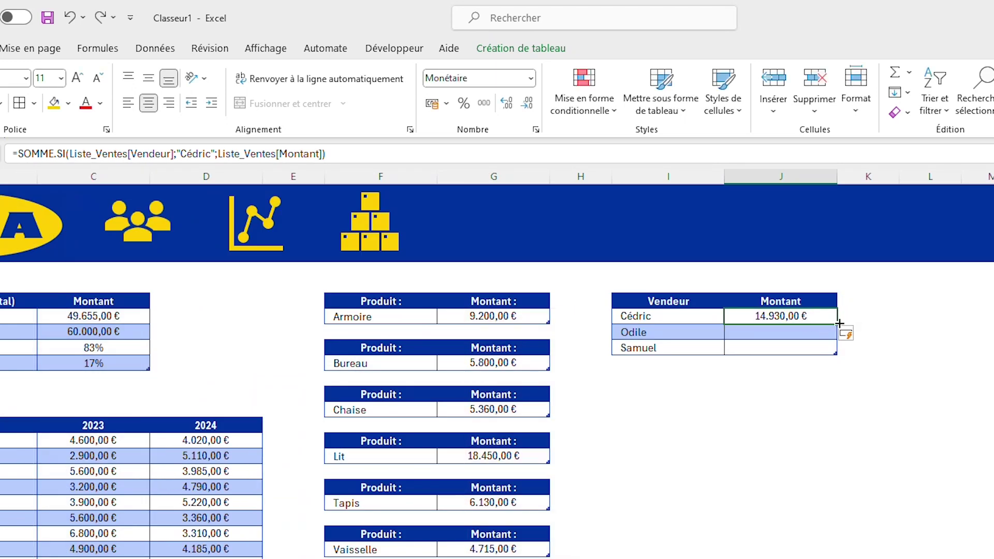
{"action": "left_click_drag", "start_coordinate": [837, 324], "coordinate": [824, 350]}
{"action": "left_click", "coordinate": [812, 332]}
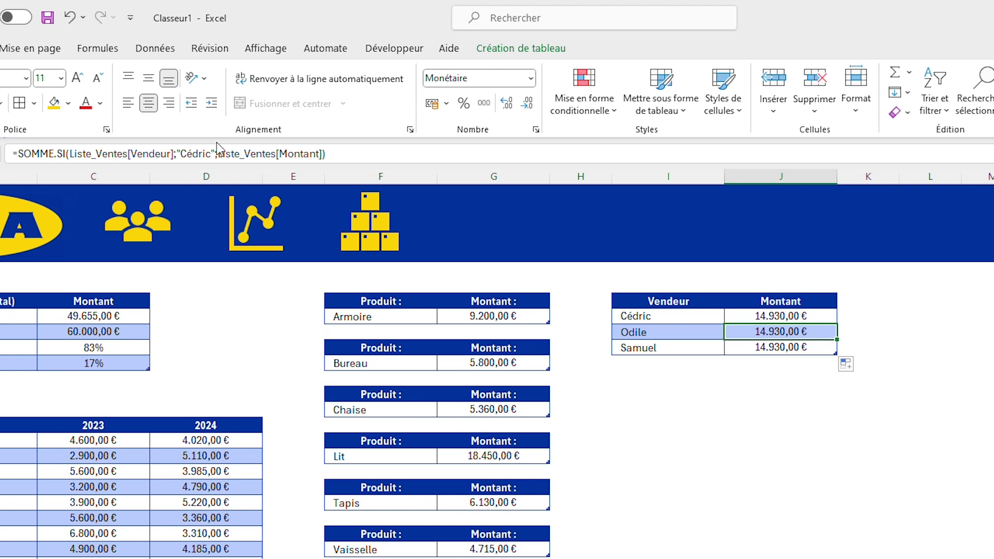
{"action": "left_click_drag", "start_coordinate": [211, 154], "coordinate": [181, 155]}
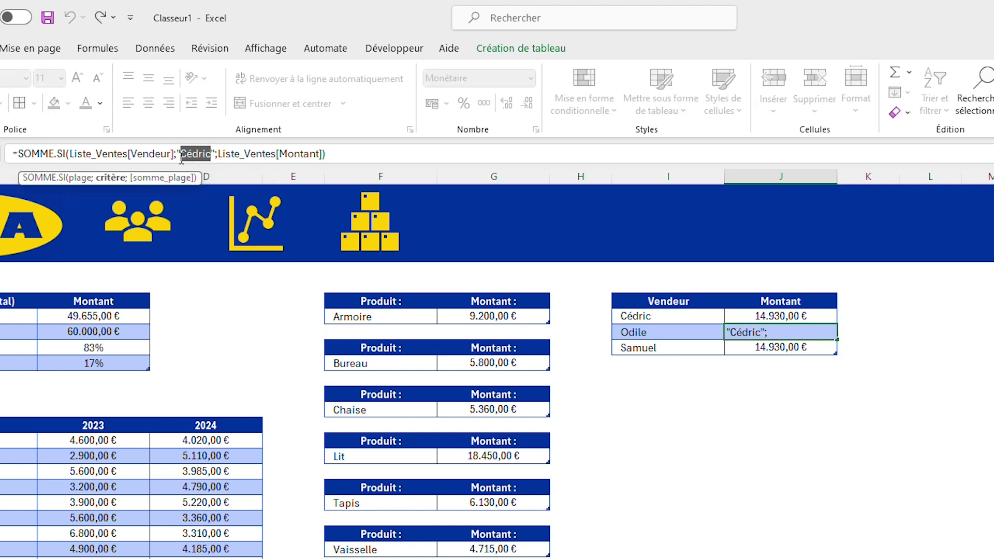
{"action": "type", "text": "Odile"}
{"action": "key", "text": "Return"}
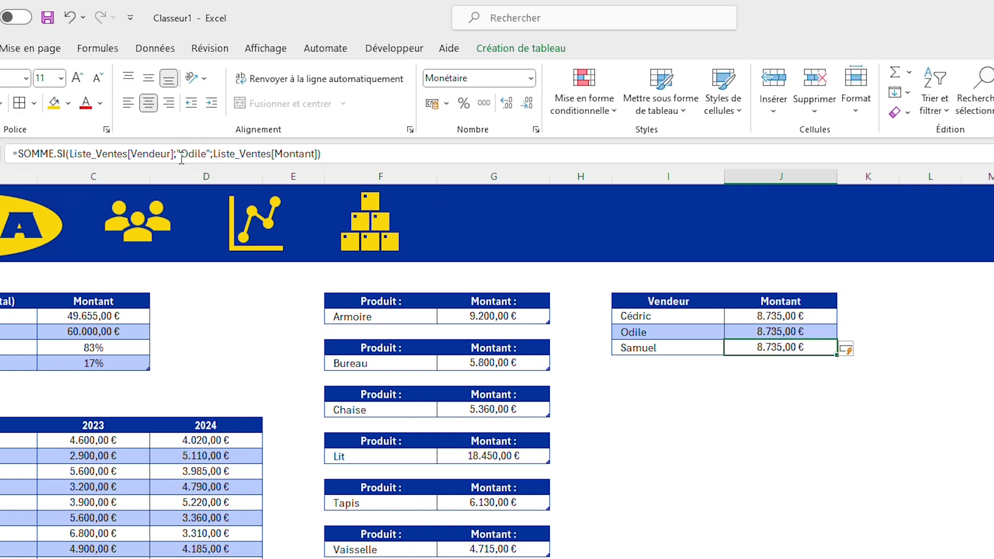
Keep the edit to that row only and set J11's criterion to the third seller
{"action": "left_click", "coordinate": [846, 350]}
{"action": "left_click", "coordinate": [890, 369]}
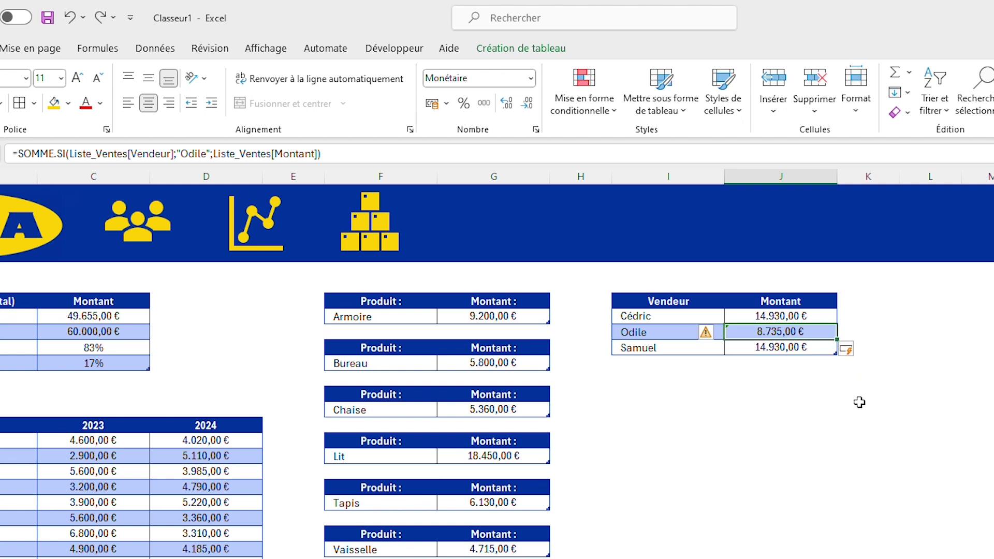
{"action": "left_click", "coordinate": [783, 348]}
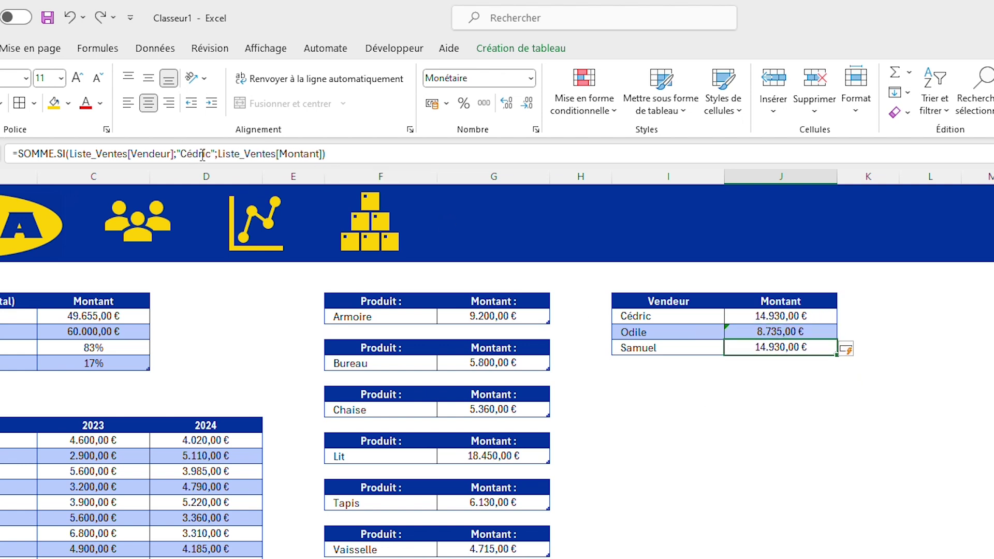
{"action": "left_click_drag", "start_coordinate": [211, 154], "coordinate": [187, 156]}
{"action": "type", "text": "S"}
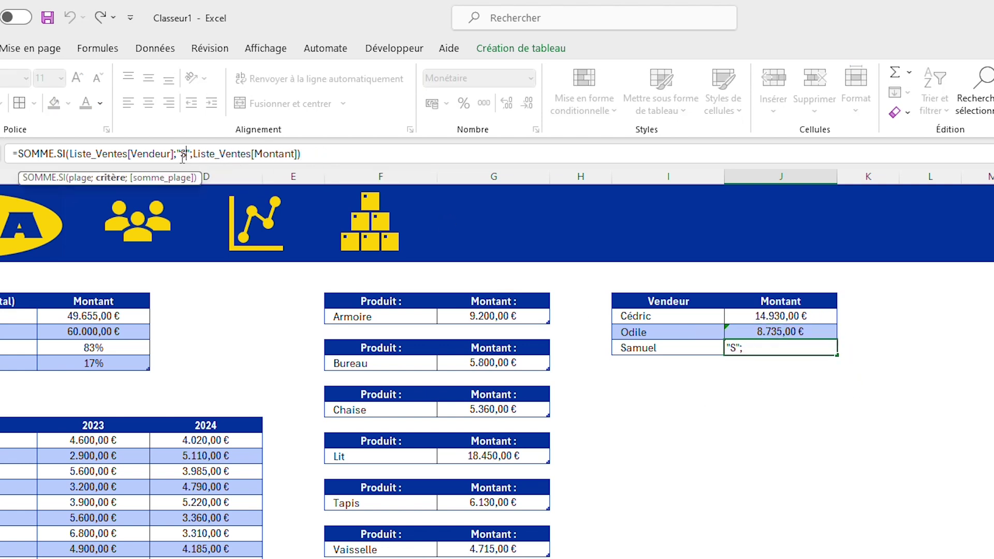
{"action": "type", "text": "amuel"}
{"action": "key", "text": "Return"}
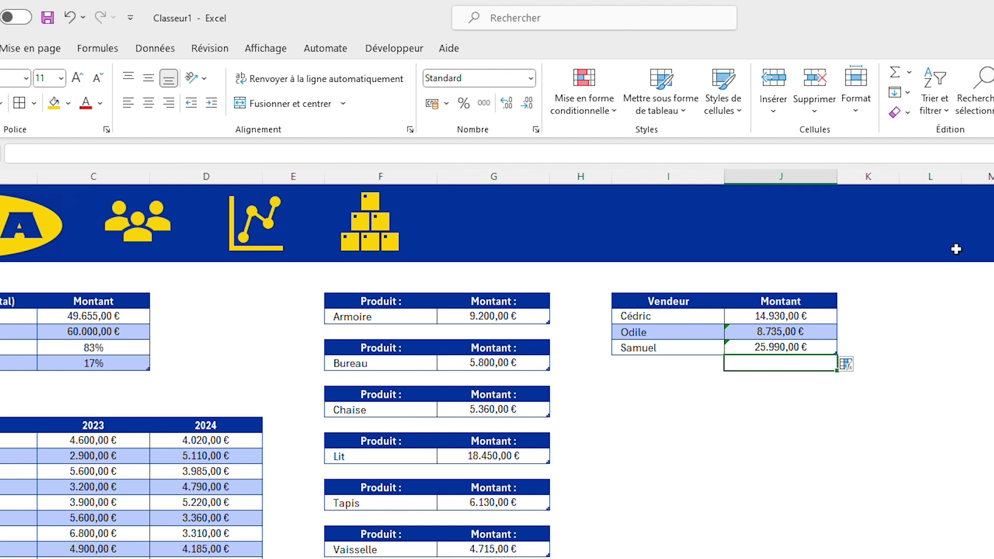
Choose Ignorer l'erreur on the inconsistent-formula warnings in J10 and J11
{"action": "left_click", "coordinate": [802, 339]}
{"action": "left_click", "coordinate": [708, 332]}
{"action": "left_click", "coordinate": [763, 412]}
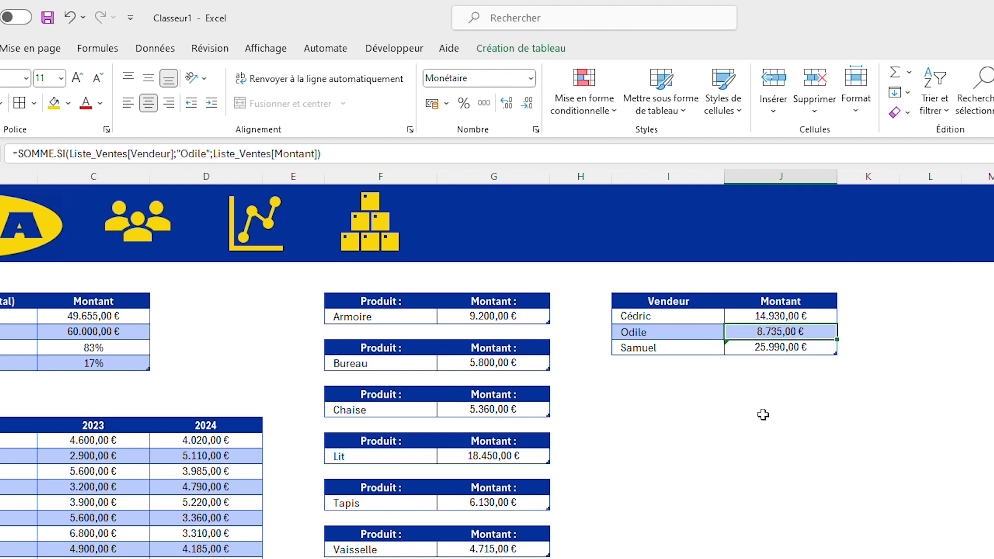
{"action": "left_click", "coordinate": [770, 349]}
{"action": "left_click", "coordinate": [705, 347]}
{"action": "left_click", "coordinate": [745, 427]}
{"action": "left_click", "coordinate": [741, 437]}
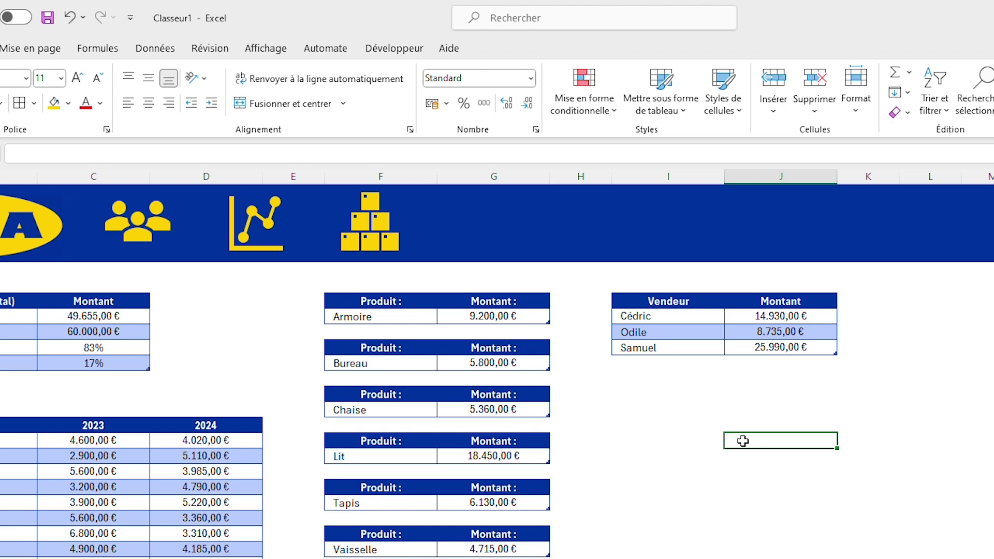
Test the header links to Données_Vendeur, Statistiques and Liste_Produit, then return to Tableau_De_Bord
{"action": "left_click", "coordinate": [163, 236]}
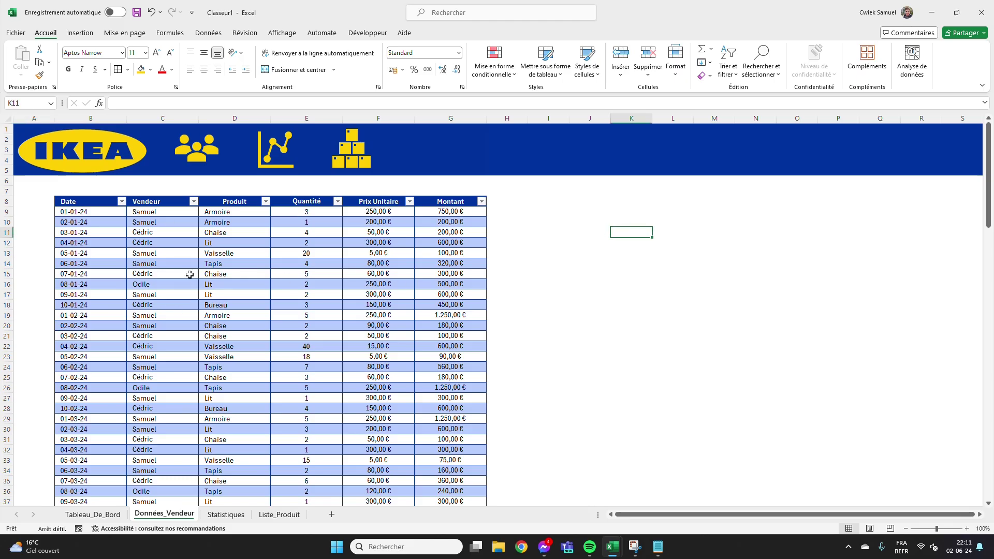
{"action": "left_click", "coordinate": [288, 153]}
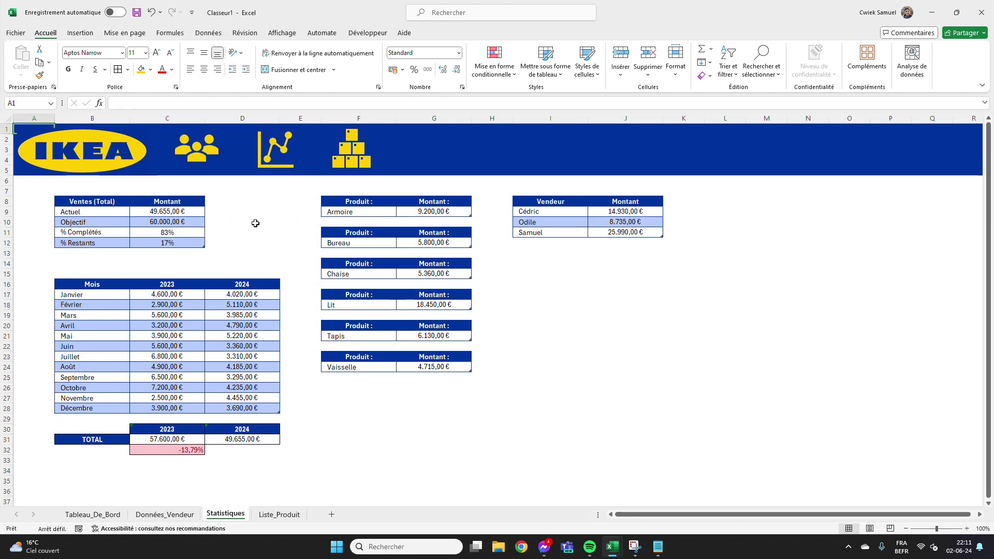
{"action": "left_click", "coordinate": [342, 166]}
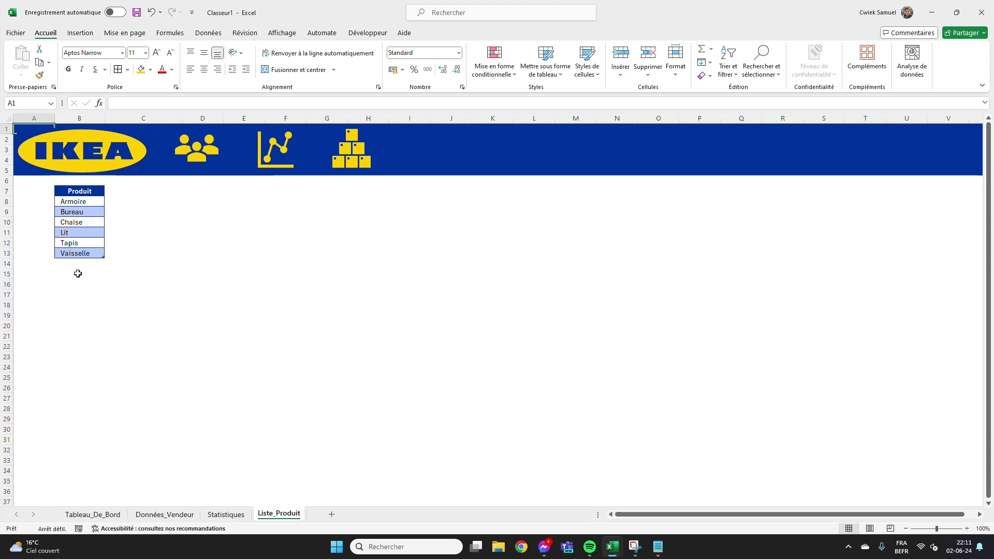
{"action": "left_click", "coordinate": [101, 154]}
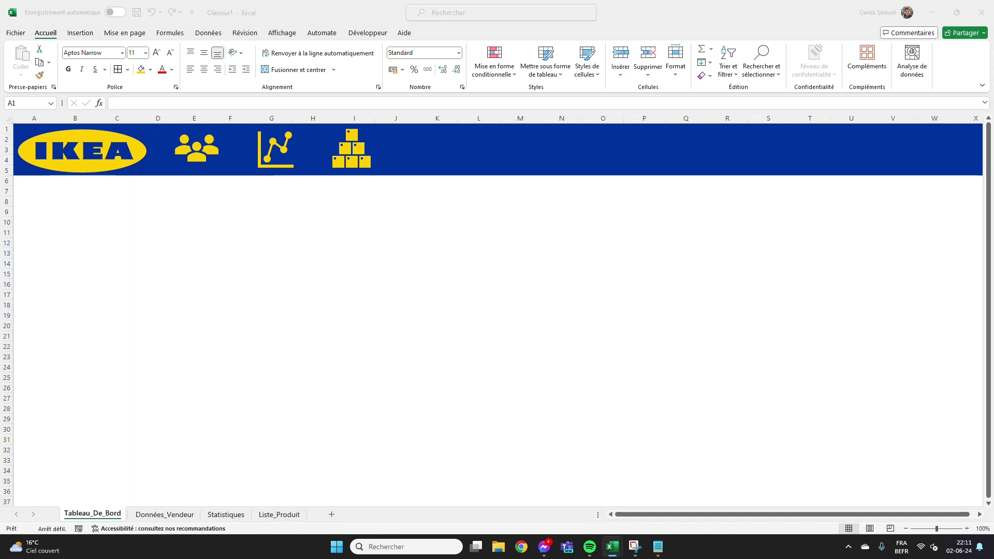
Select every row from row 6 downward on Tableau_De_Bord
{"action": "left_click", "coordinate": [209, 265]}
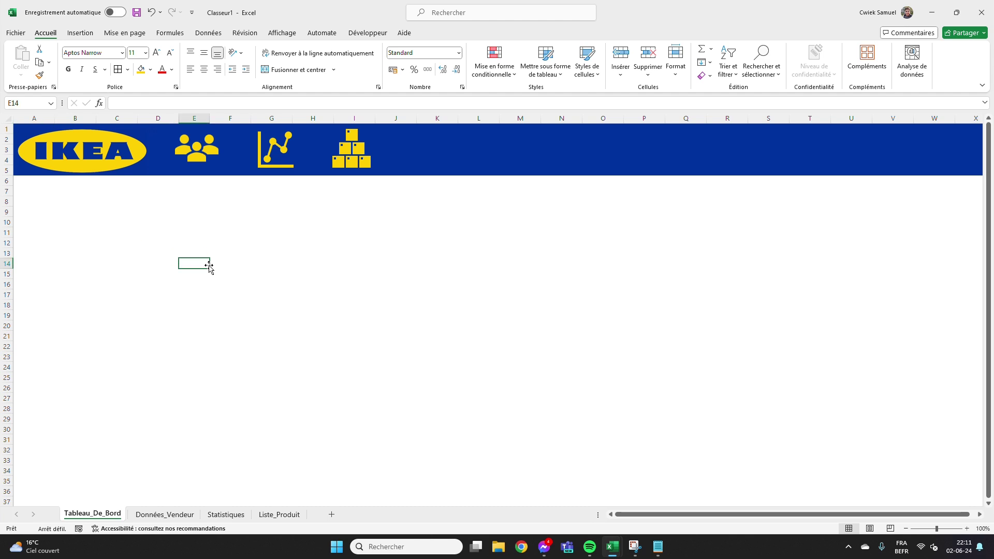
{"action": "left_click_drag", "start_coordinate": [13, 185], "coordinate": [184, 303]}
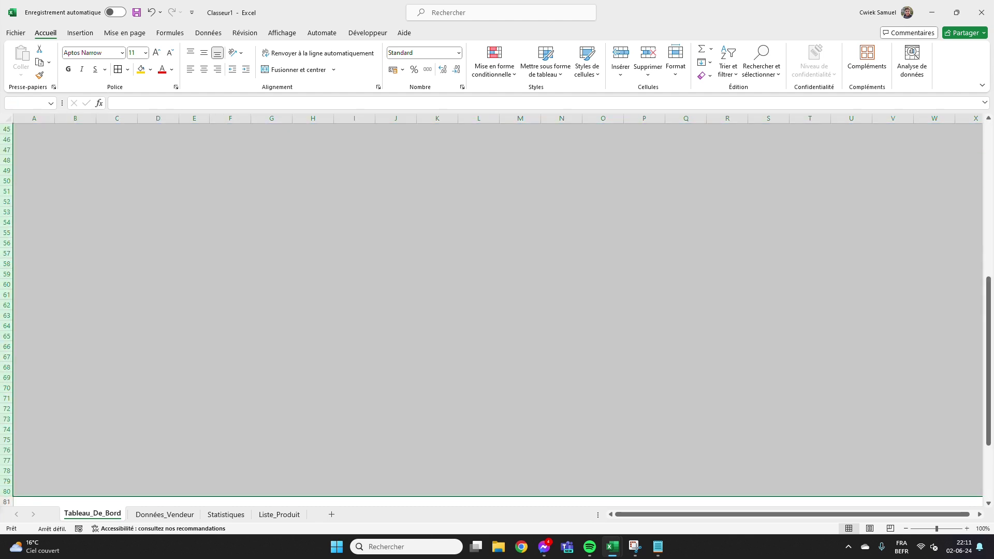
{"action": "scroll", "coordinate": [184, 301], "scroll_direction": "up", "scroll_amount": 3}
{"action": "scroll", "coordinate": [185, 295], "scroll_direction": "up", "scroll_amount": 8}
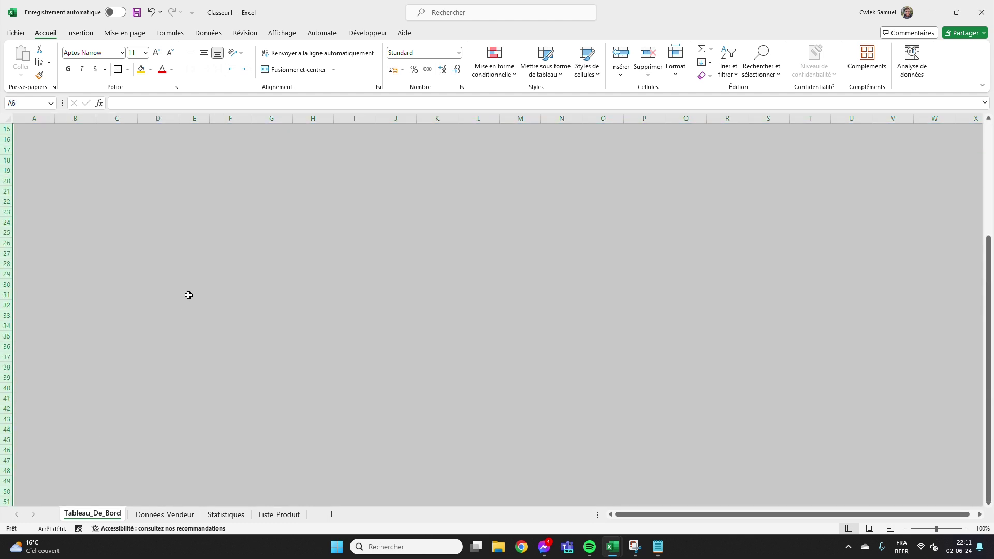
{"action": "scroll", "coordinate": [186, 293], "scroll_direction": "up", "scroll_amount": 15}
Fill the selected rows with Blanc plus sombre 15% grey
{"action": "left_click", "coordinate": [150, 69]}
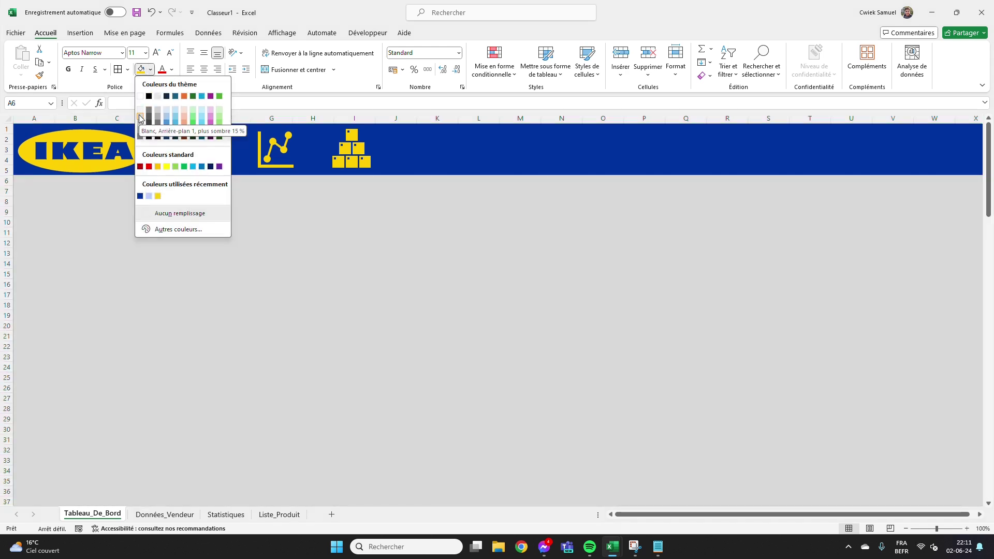
{"action": "left_click", "coordinate": [140, 118]}
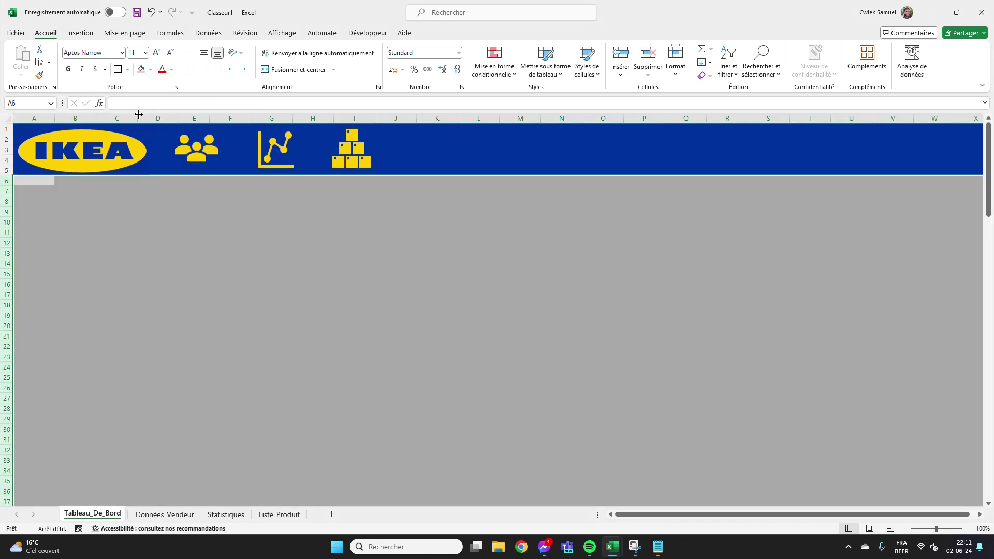
{"action": "left_click", "coordinate": [93, 222]}
Draw a rounded rectangle spanning roughly B7 to G15 near the top-left
{"action": "left_click", "coordinate": [80, 33]}
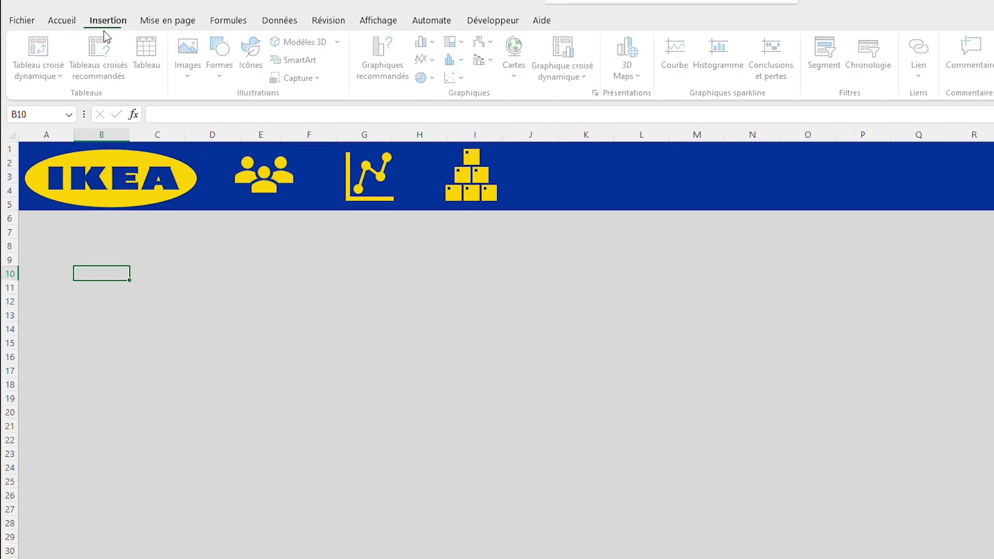
{"action": "left_click", "coordinate": [219, 52]}
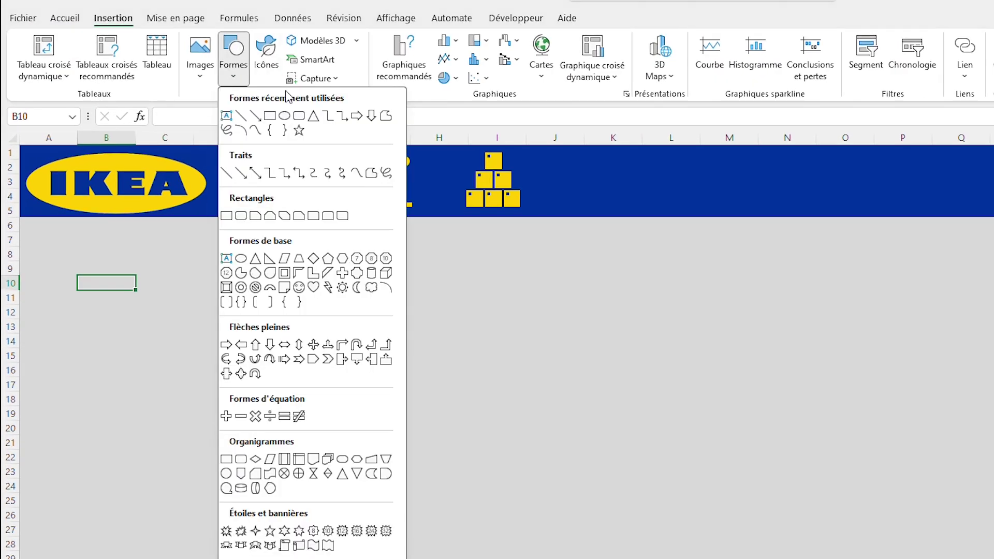
{"action": "left_click", "coordinate": [304, 120]}
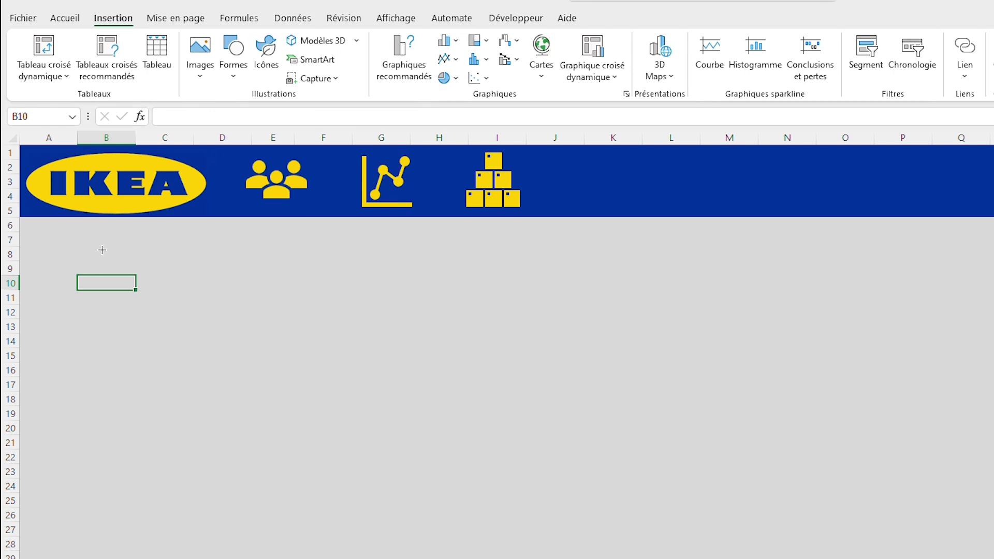
{"action": "left_click_drag", "start_coordinate": [82, 244], "coordinate": [406, 350]}
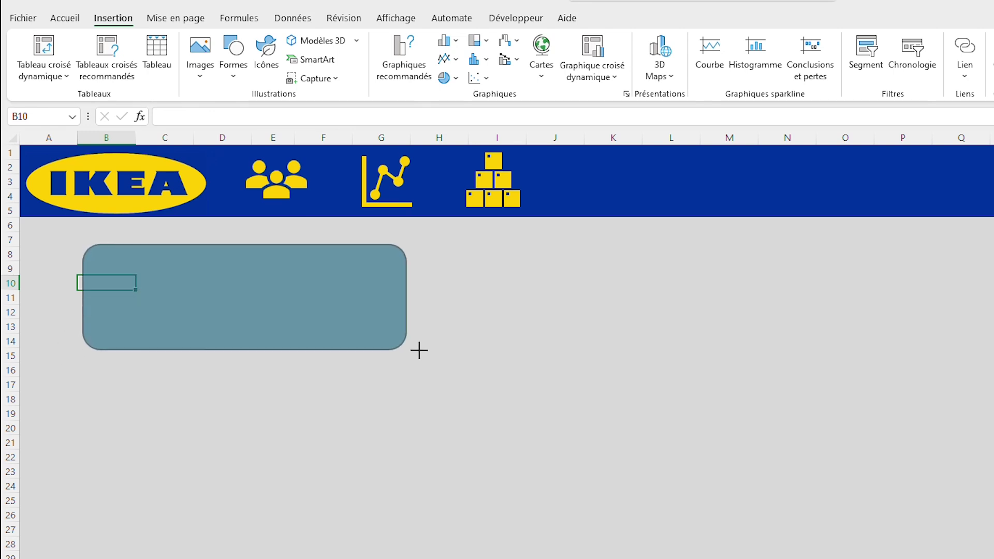
{"action": "left_click_drag", "start_coordinate": [223, 300], "coordinate": [197, 290]}
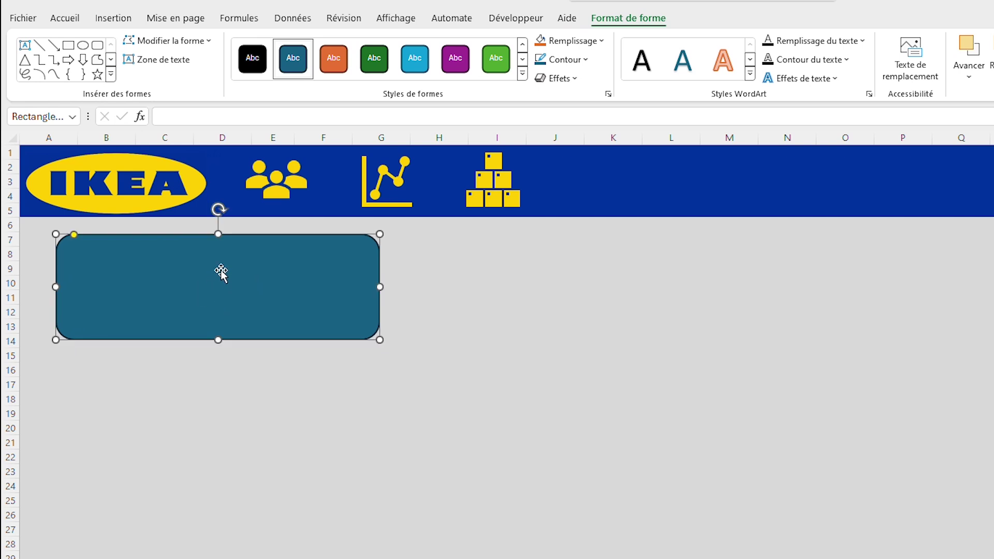
Give the rectangle a white fill, no outline and an outer shadow
{"action": "left_click", "coordinate": [572, 41]}
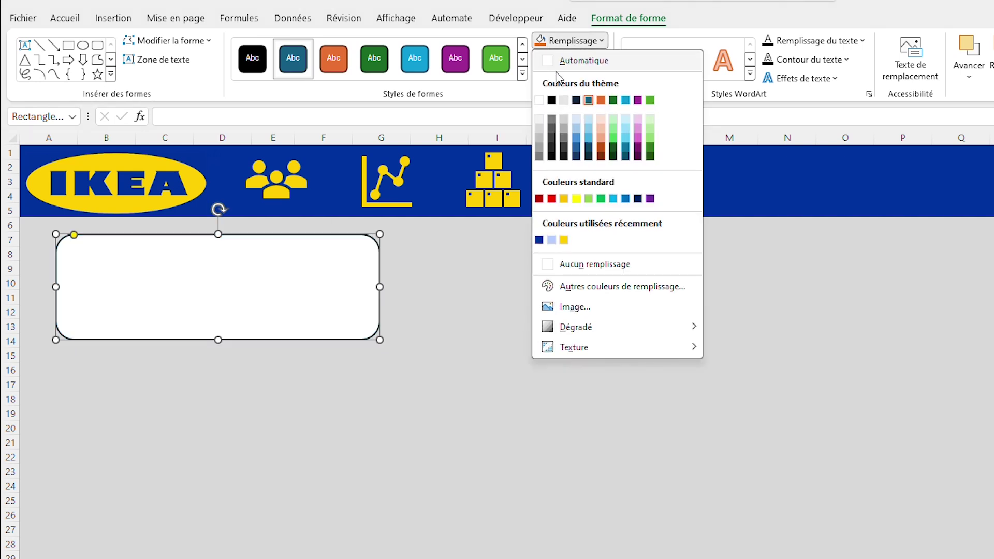
{"action": "left_click", "coordinate": [540, 100]}
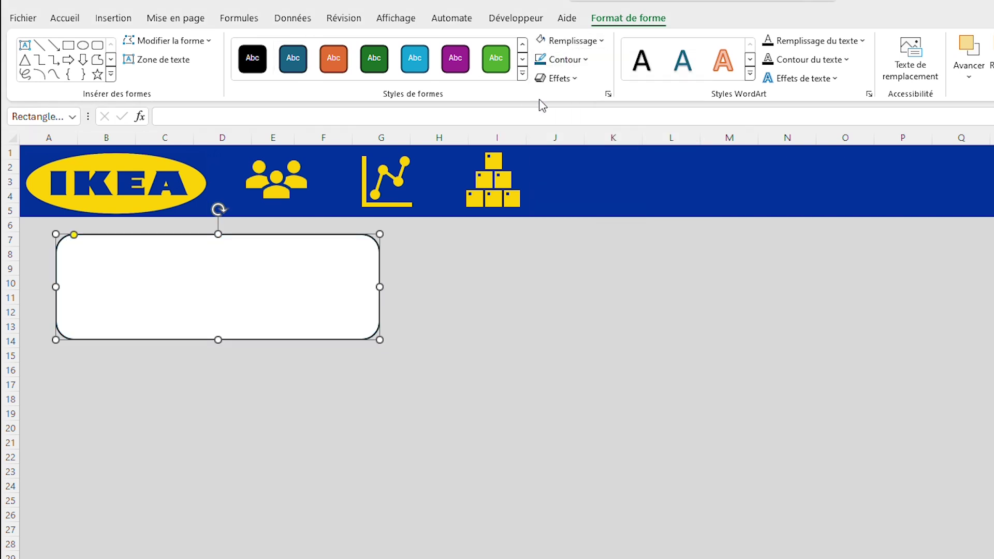
{"action": "left_click", "coordinate": [562, 59]}
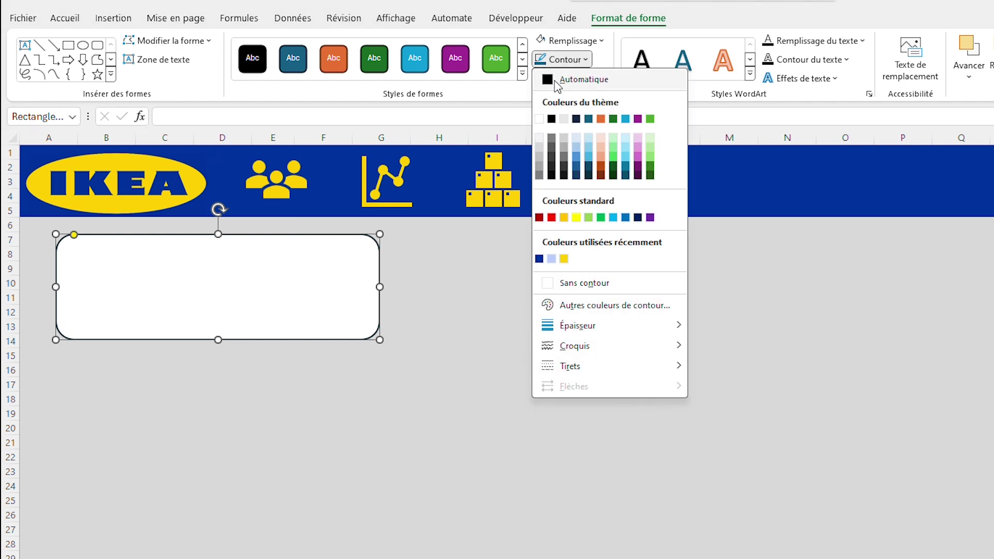
{"action": "left_click", "coordinate": [582, 282]}
{"action": "left_click", "coordinate": [561, 78]}
{"action": "mouse_move", "coordinate": [582, 138]}
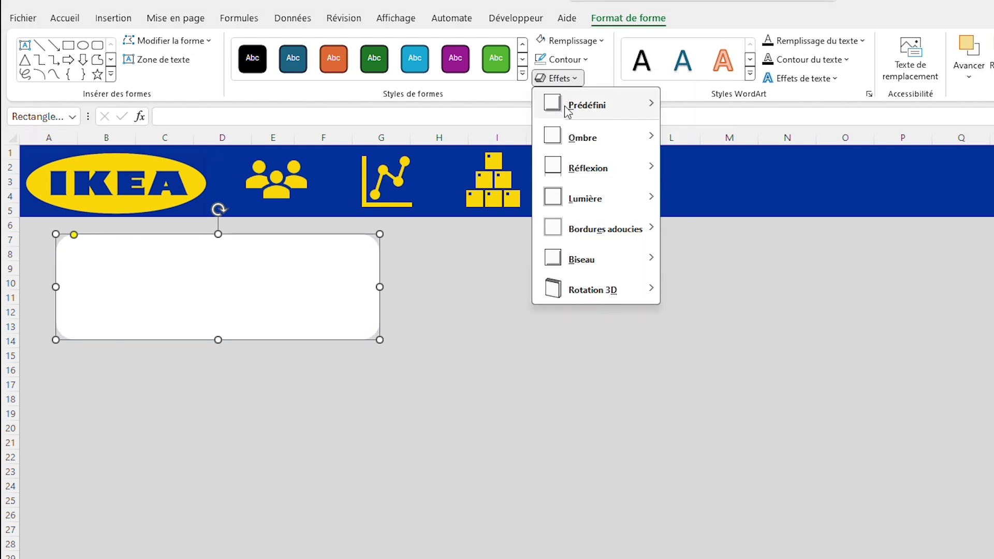
{"action": "left_click", "coordinate": [685, 230]}
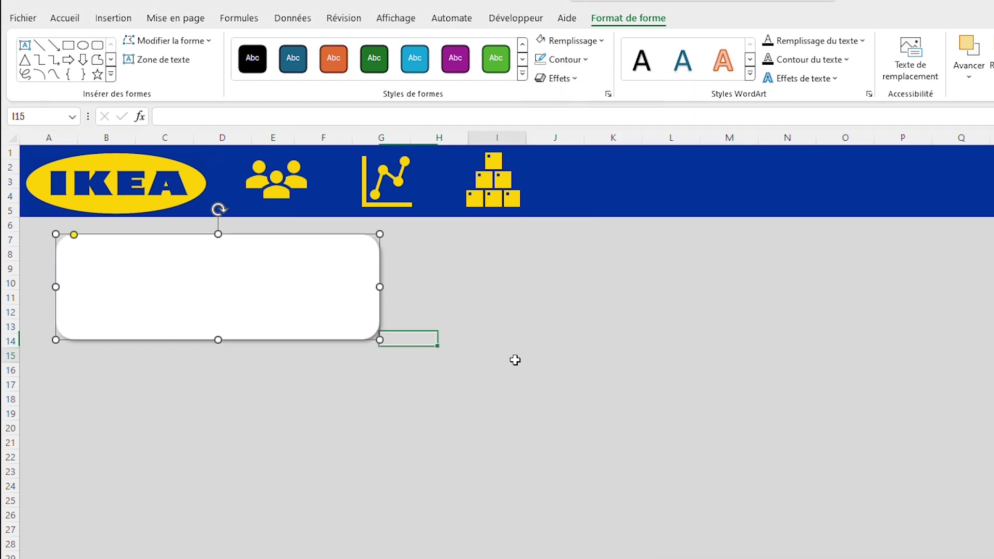
{"action": "left_click", "coordinate": [515, 359]}
{"action": "left_click", "coordinate": [209, 423]}
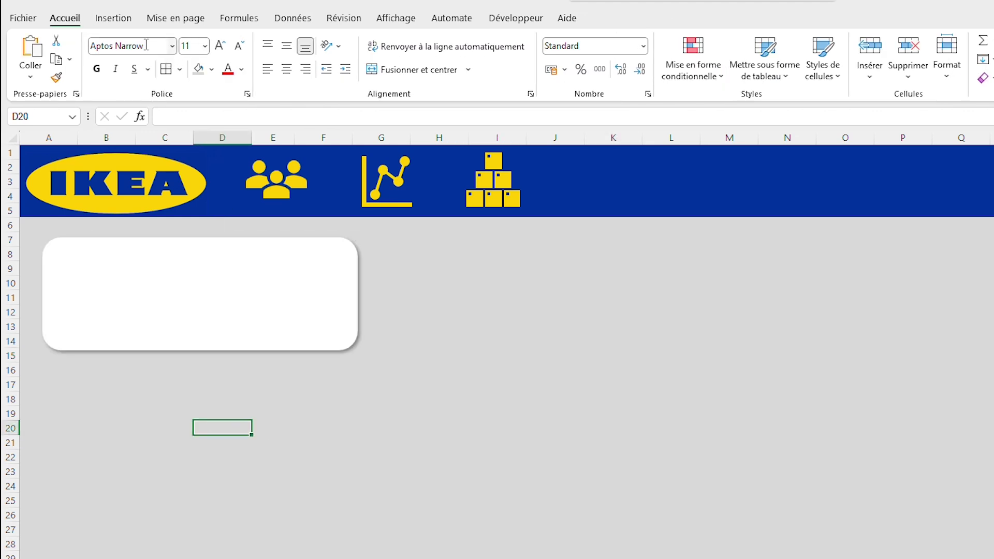
Draw a text box inside the white card for the title
{"action": "left_click", "coordinate": [113, 19]}
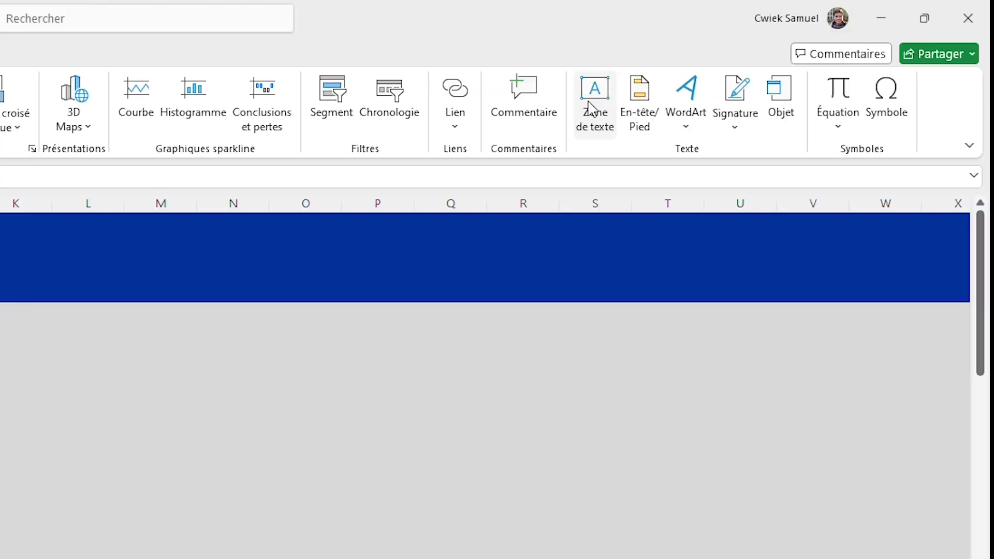
{"action": "left_click", "coordinate": [594, 107]}
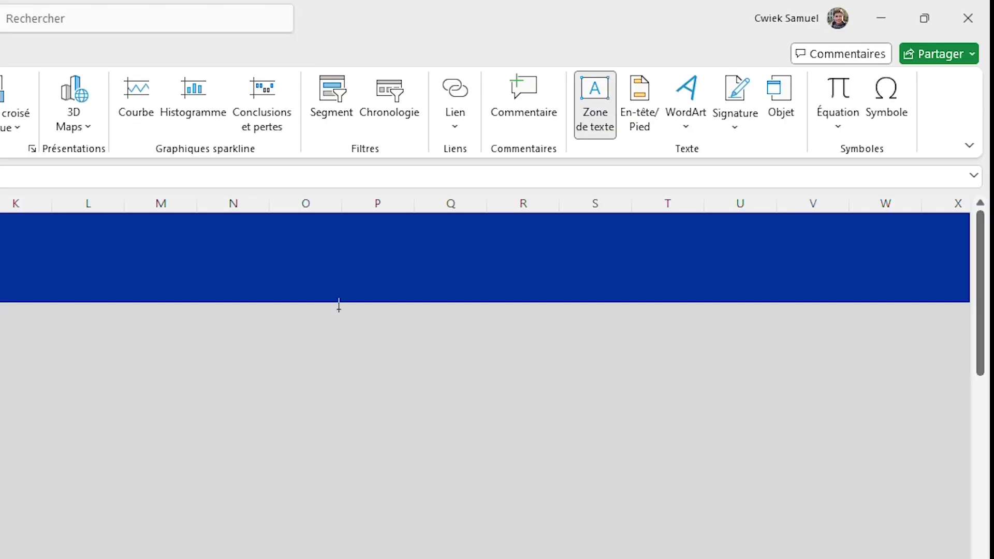
{"action": "left_click_drag", "start_coordinate": [78, 243], "coordinate": [199, 281]}
{"action": "type", "text": "VENTES"}
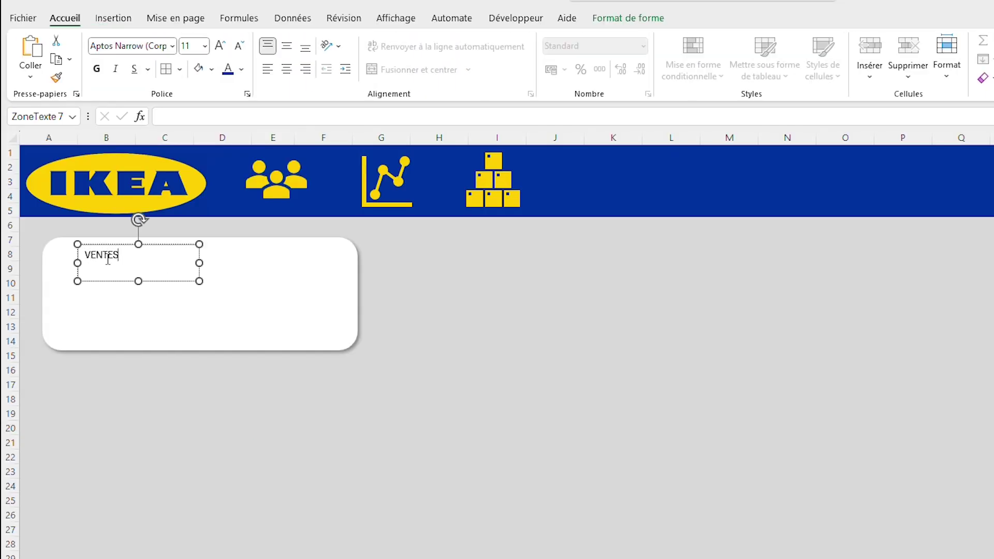
Make the VENTES title bold, size 28 and underlined
{"action": "double_click", "coordinate": [108, 260]}
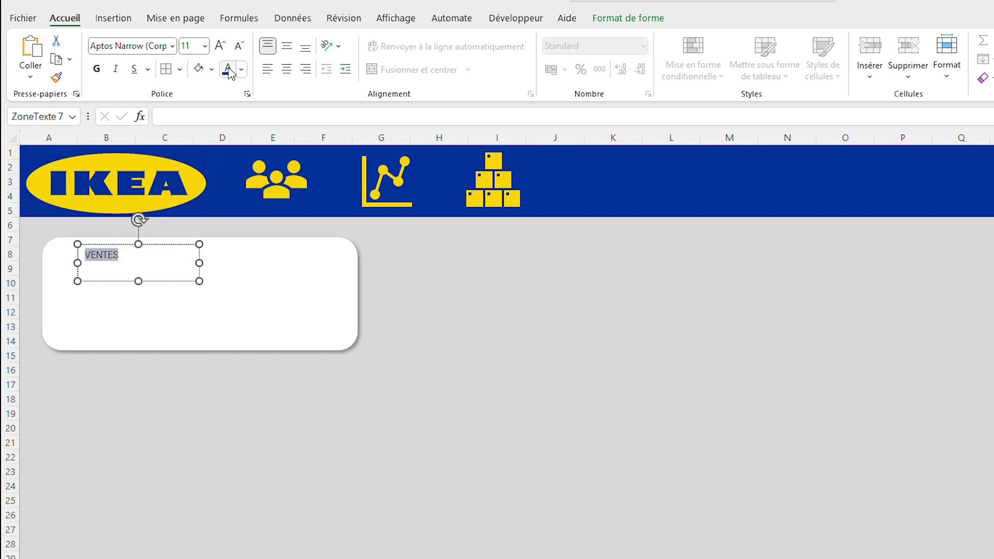
{"action": "left_click", "coordinate": [96, 69]}
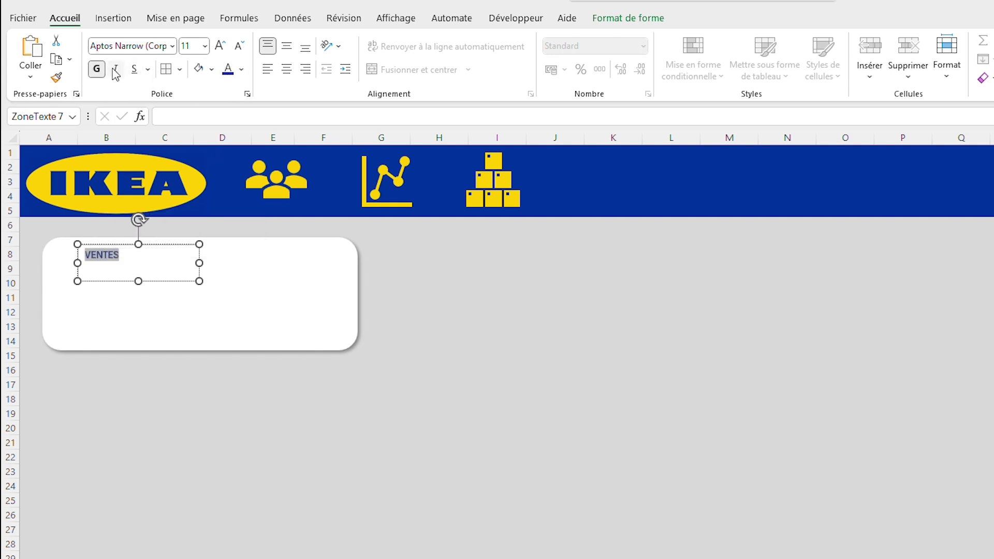
{"action": "left_click", "coordinate": [220, 45]}
{"action": "left_click", "coordinate": [220, 46]}
{"action": "left_click", "coordinate": [220, 46]}
{"action": "left_click", "coordinate": [220, 45]}
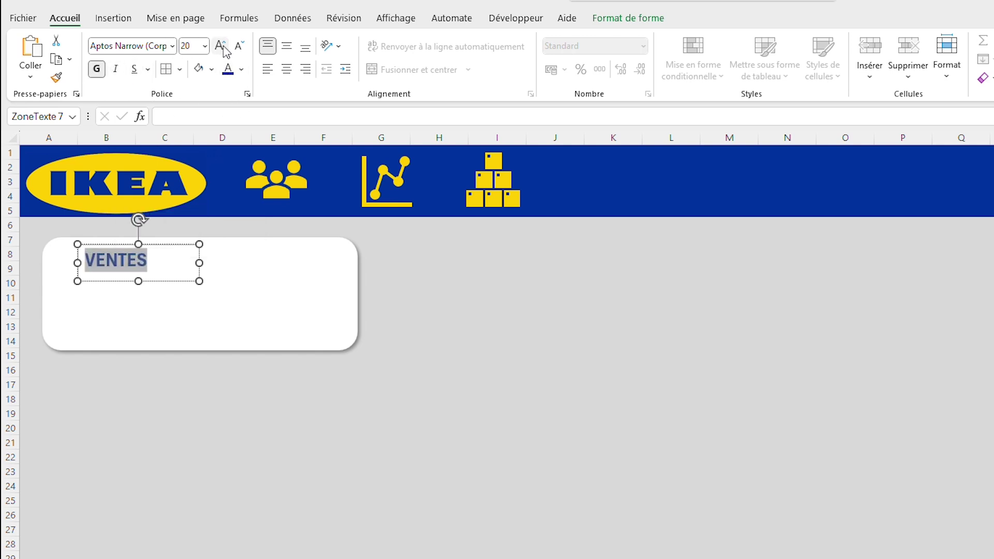
{"action": "left_click", "coordinate": [220, 46]}
{"action": "left_click", "coordinate": [220, 45]}
{"action": "left_click", "coordinate": [220, 45]}
{"action": "left_click", "coordinate": [220, 45]}
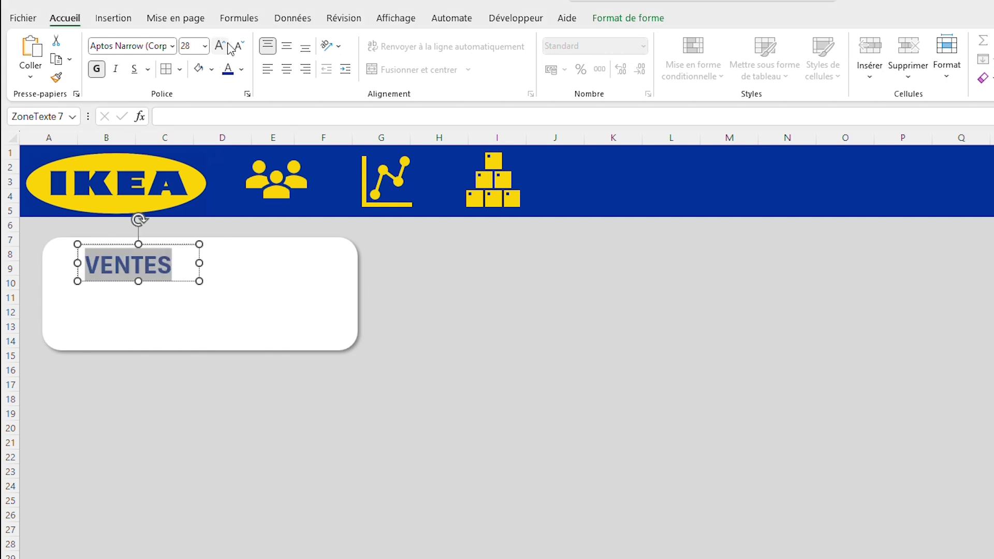
{"action": "left_click", "coordinate": [134, 68]}
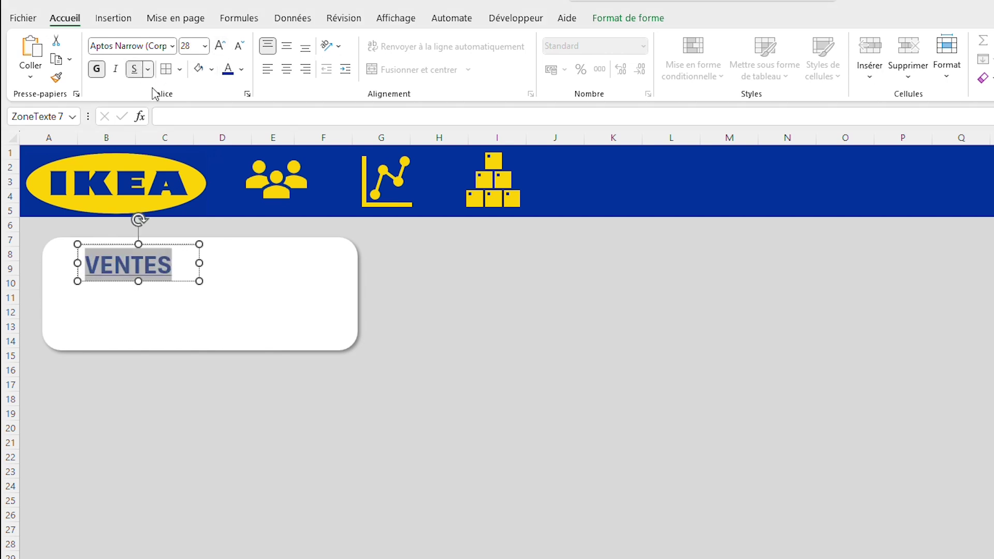
{"action": "left_click", "coordinate": [198, 282]}
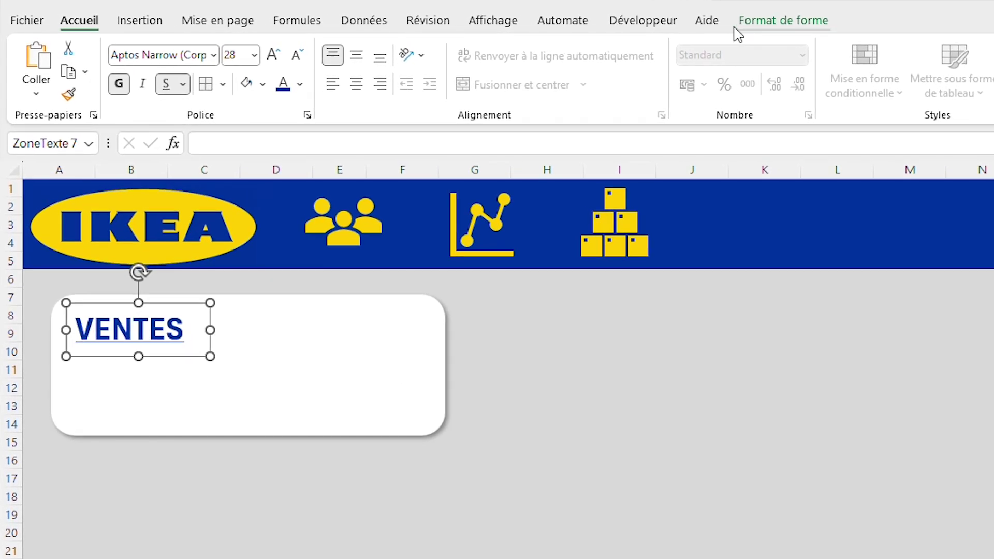
Set the VENTES title box to Aucun remplissage
{"action": "left_click", "coordinate": [739, 23]}
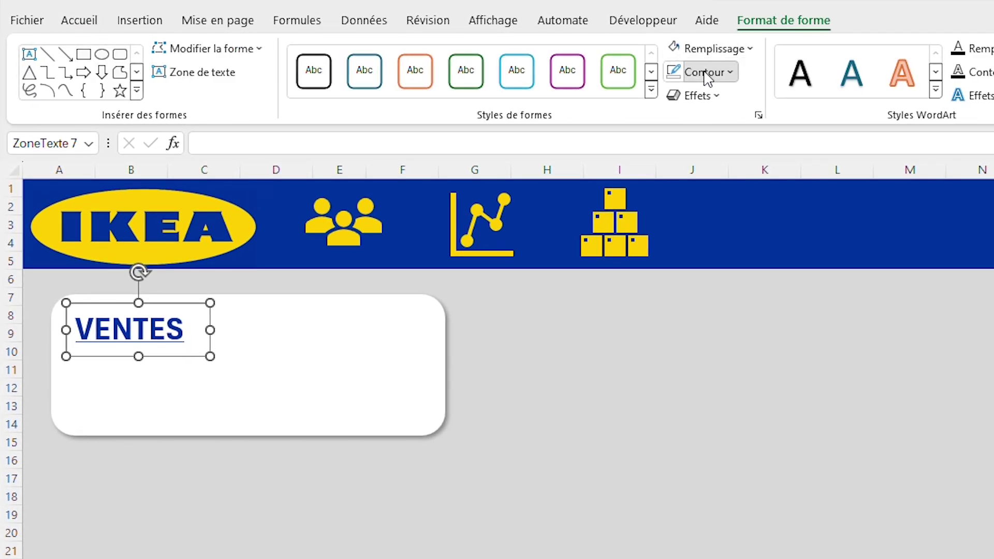
{"action": "left_click", "coordinate": [676, 52]}
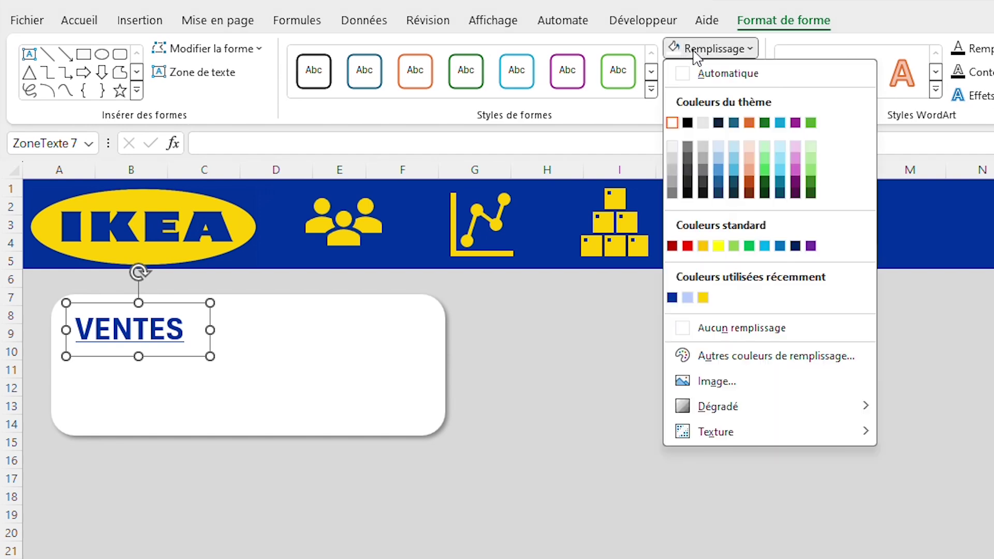
{"action": "left_click", "coordinate": [697, 328]}
{"action": "left_click", "coordinate": [632, 351]}
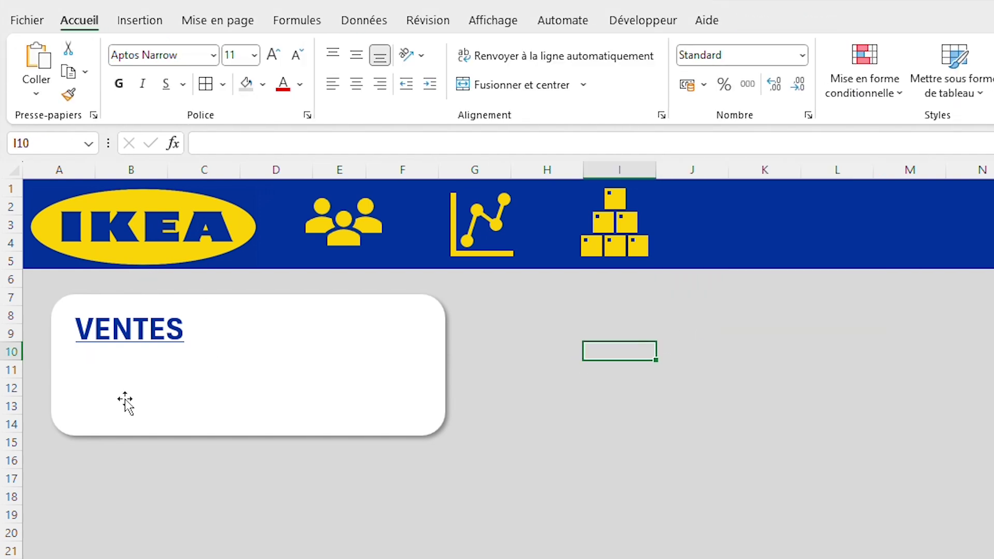
{"action": "left_click", "coordinate": [133, 342]}
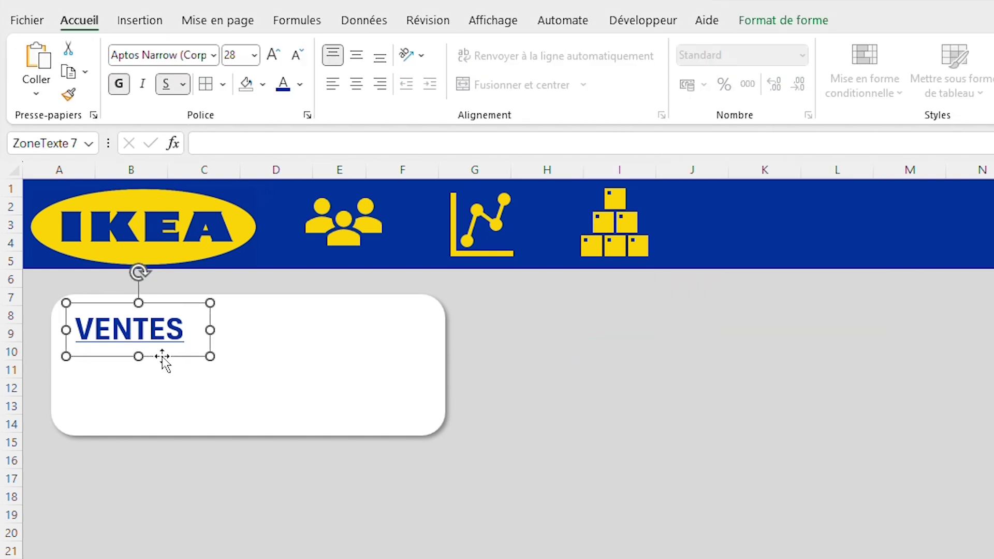
Copy the VENTES box lower on the card and clear its underlined text
{"action": "left_click_drag", "start_coordinate": [167, 364], "coordinate": [178, 422]}
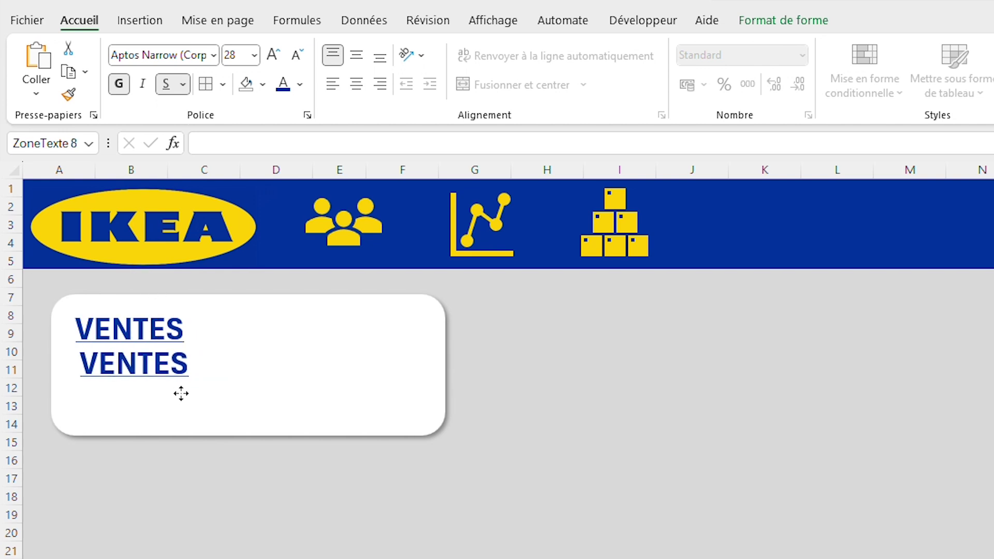
{"action": "left_click", "coordinate": [133, 383]}
{"action": "double_click", "coordinate": [133, 381]}
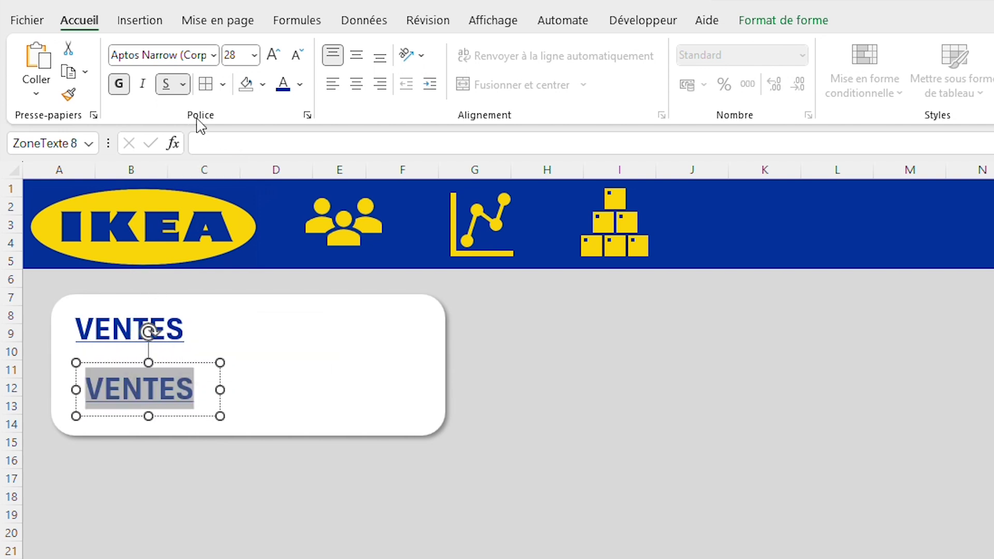
{"action": "left_click", "coordinate": [165, 84]}
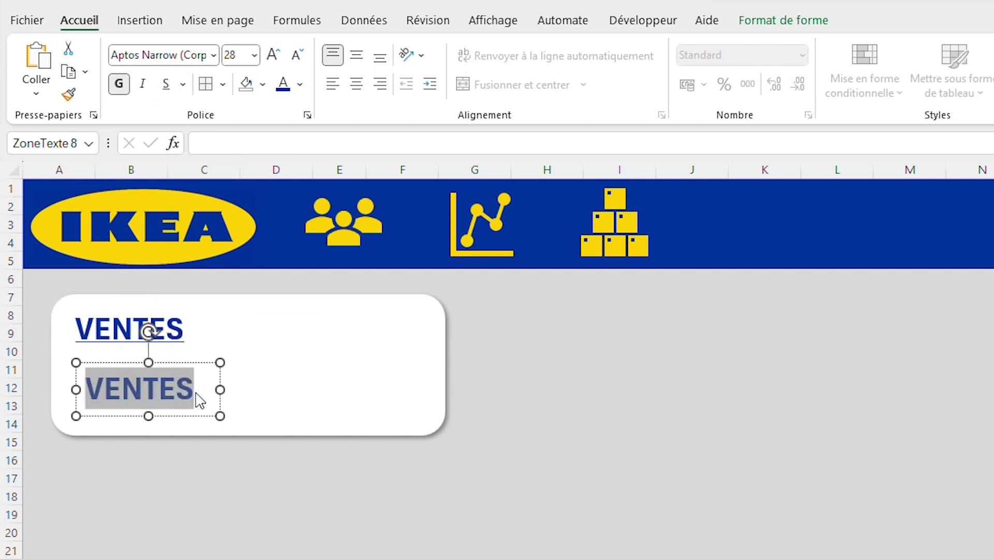
{"action": "key", "text": "Delete"}
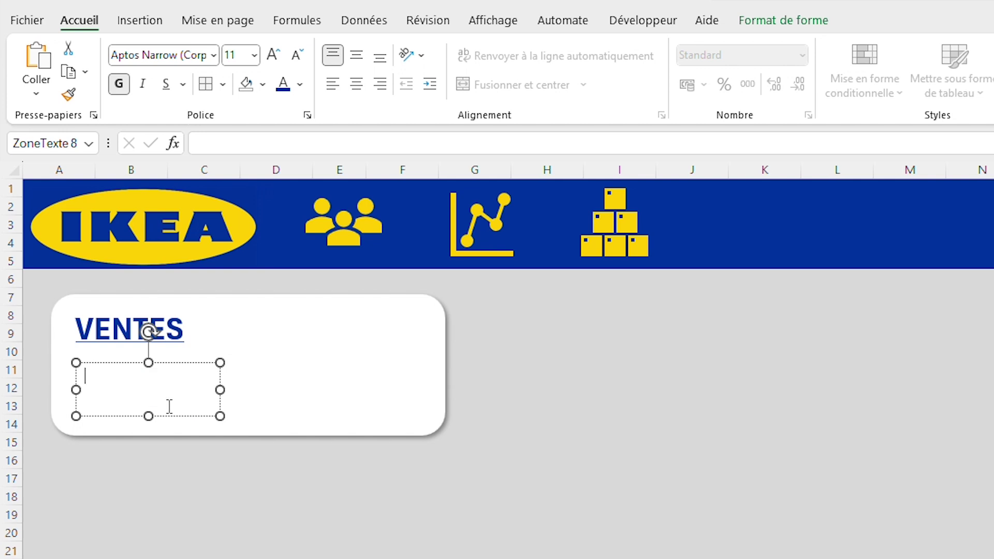
Link the copied box to =Statistiques!C9 so it shows 49.655,00 €
{"action": "left_click", "coordinate": [256, 140]}
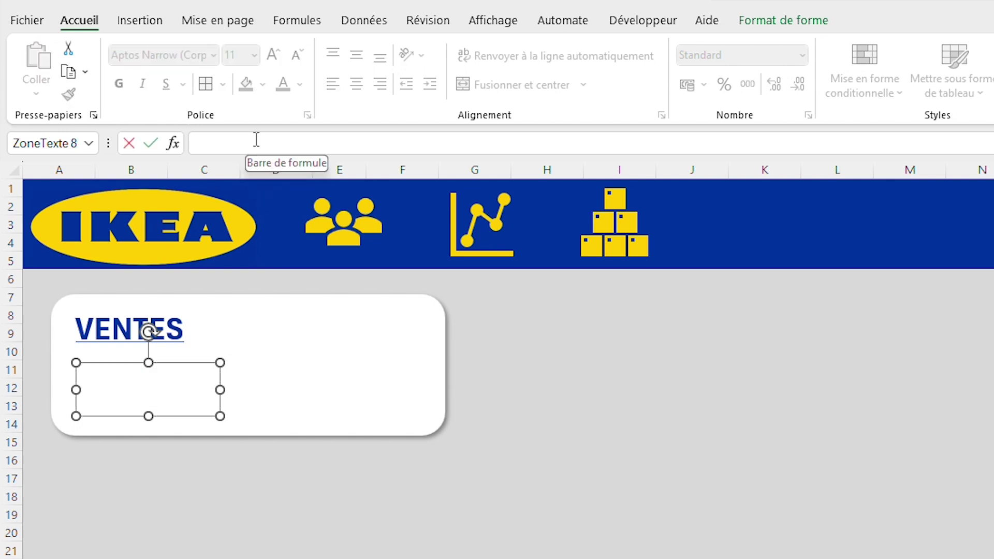
{"action": "type", "text": "="}
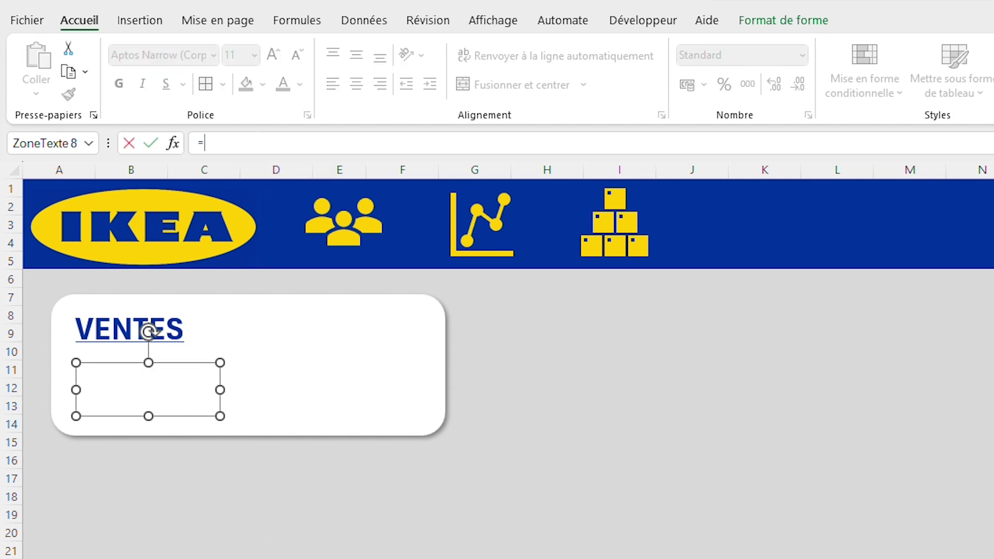
{"action": "left_click", "coordinate": [280, 556]}
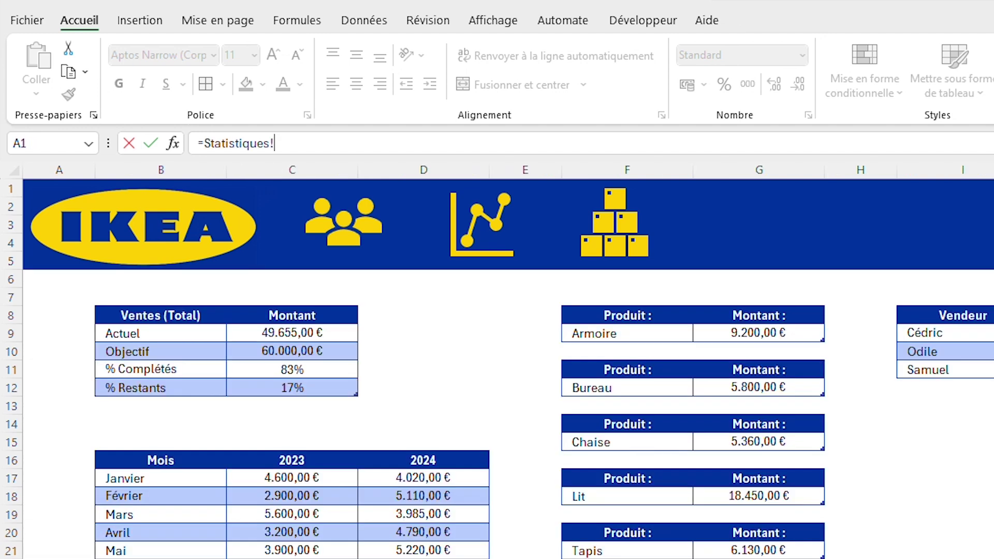
{"action": "left_click", "coordinate": [308, 334]}
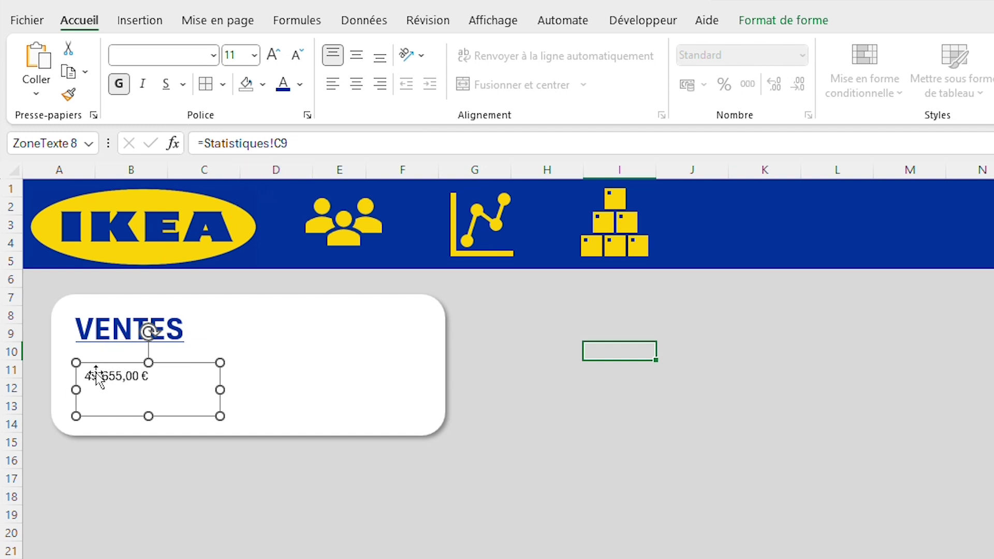
{"action": "left_click", "coordinate": [122, 327]}
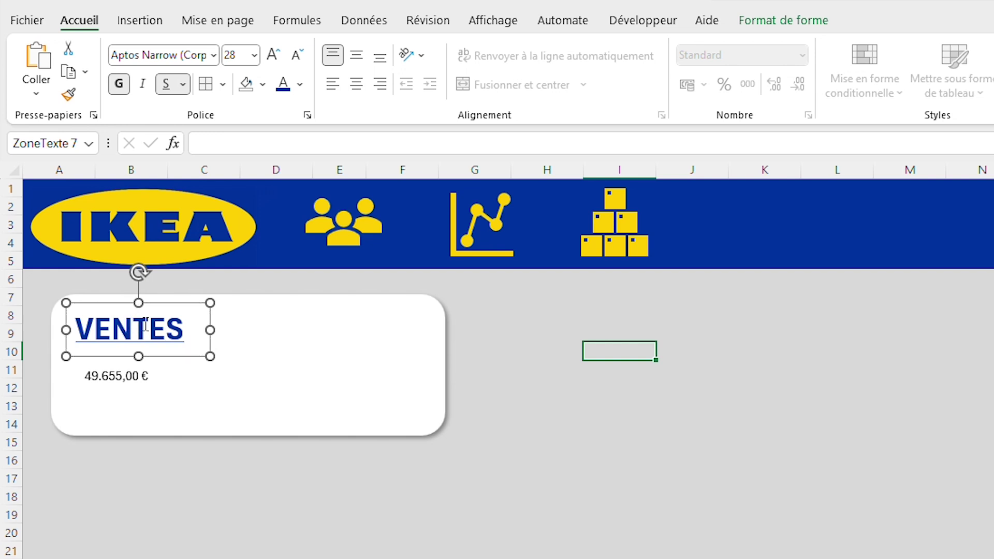
Copy the VENTES title formatting onto the 49.655,00 € total and remove its underline
{"action": "left_click", "coordinate": [70, 98]}
{"action": "left_click", "coordinate": [111, 377]}
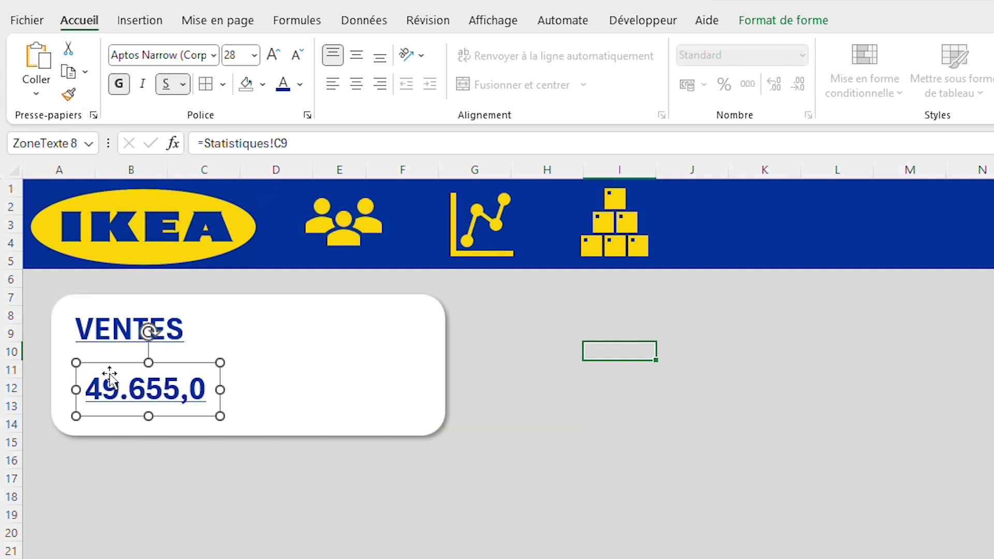
{"action": "left_click_drag", "start_coordinate": [220, 390], "coordinate": [265, 391]}
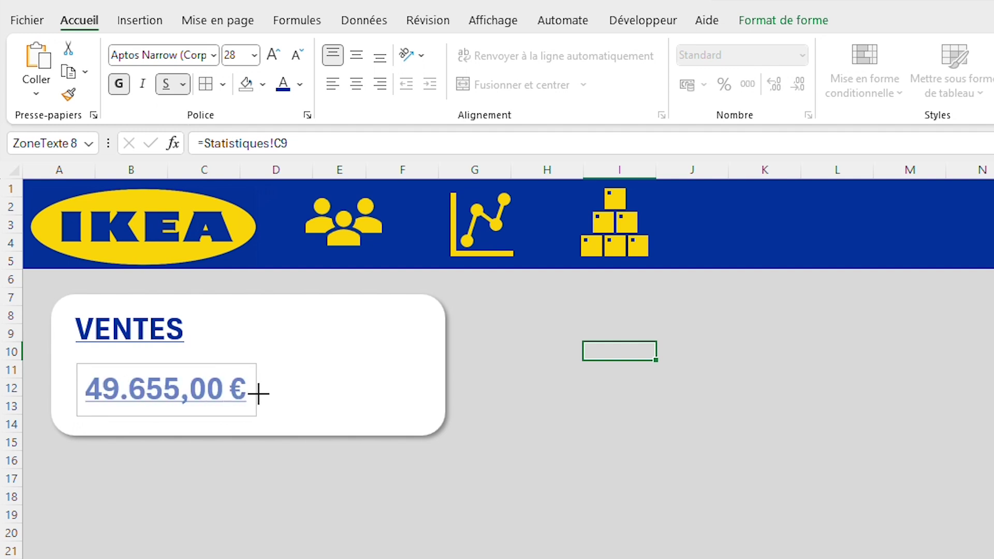
{"action": "left_click", "coordinate": [219, 388]}
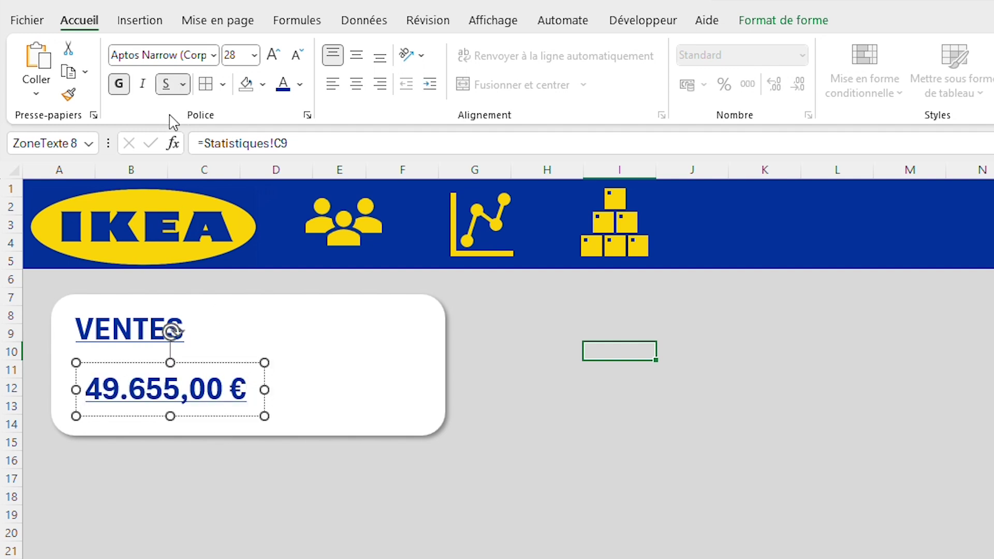
{"action": "left_click", "coordinate": [275, 344]}
{"action": "left_click", "coordinate": [230, 366]}
Enlarge the sales total text and widen its box to fit the bigger number
{"action": "left_click", "coordinate": [340, 399]}
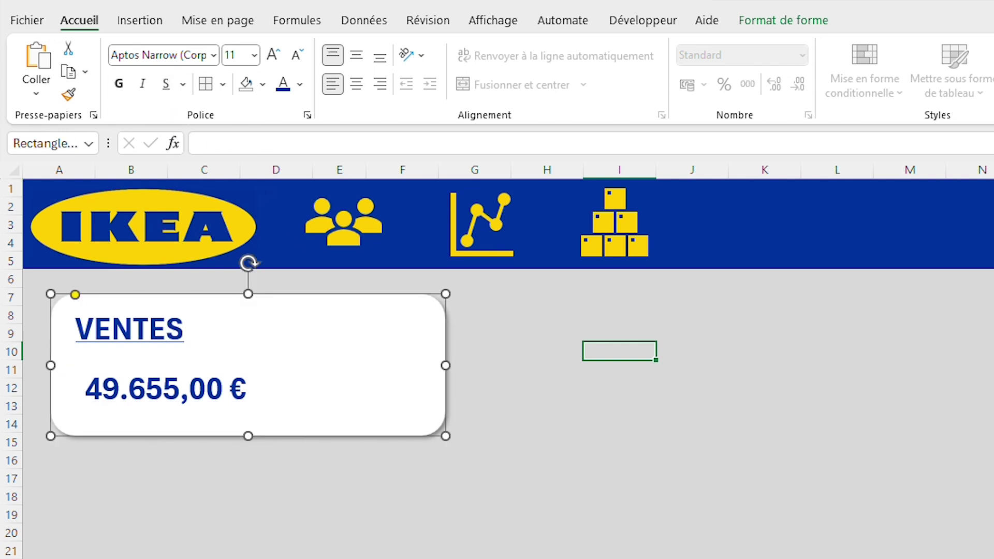
{"action": "left_click", "coordinate": [147, 368]}
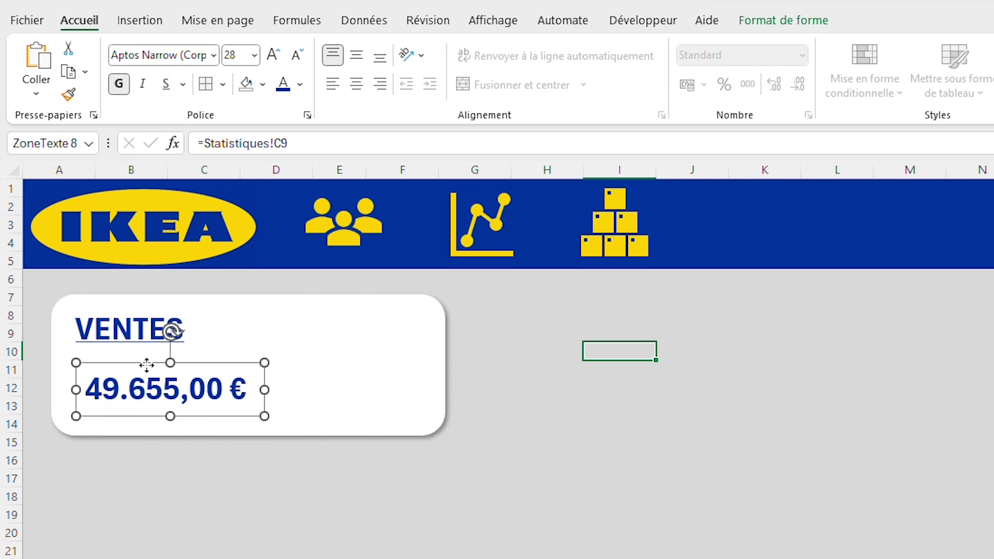
{"action": "left_click", "coordinate": [273, 56]}
{"action": "left_click", "coordinate": [273, 55]}
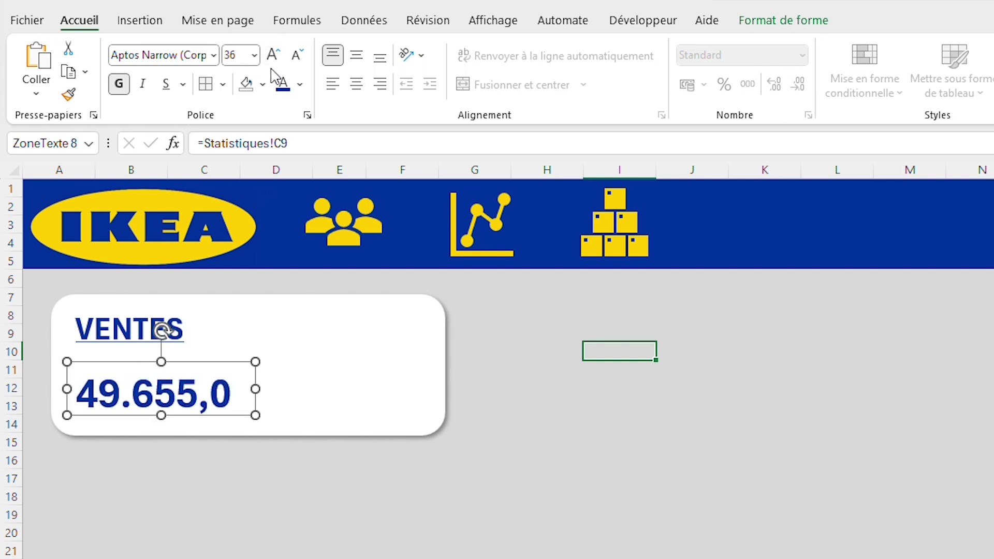
{"action": "left_click_drag", "start_coordinate": [255, 389], "coordinate": [306, 394]}
Shrink the total slightly to 32 pt and narrow its box to fit the amount
{"action": "left_click", "coordinate": [356, 519]}
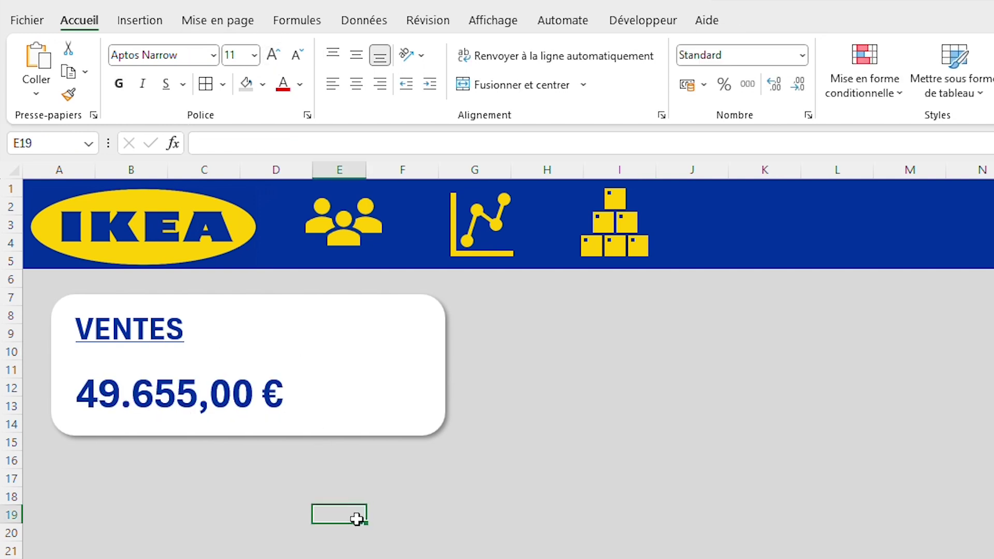
{"action": "left_click", "coordinate": [266, 377]}
{"action": "left_click", "coordinate": [268, 368]}
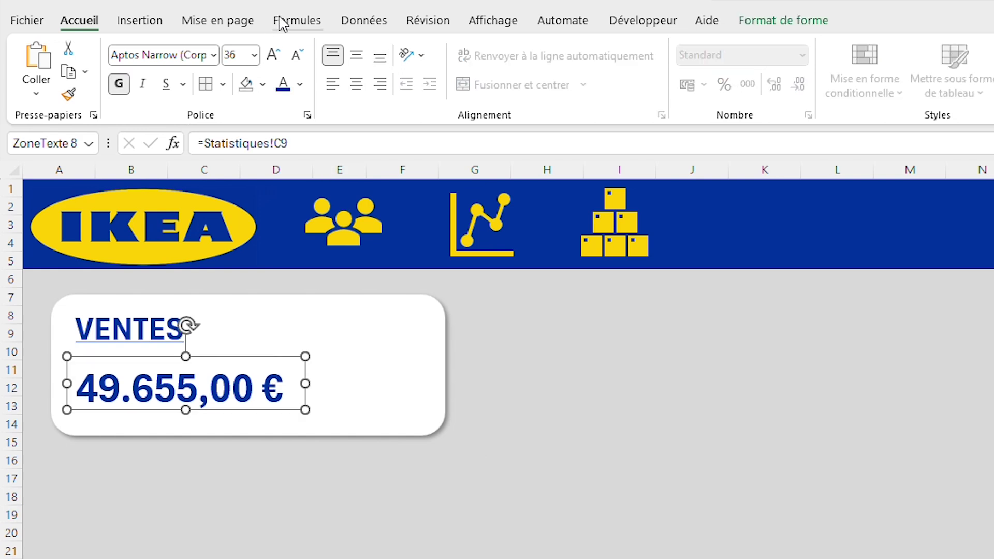
{"action": "left_click", "coordinate": [297, 55]}
{"action": "left_click_drag", "start_coordinate": [305, 384], "coordinate": [275, 383]}
{"action": "left_click", "coordinate": [343, 469]}
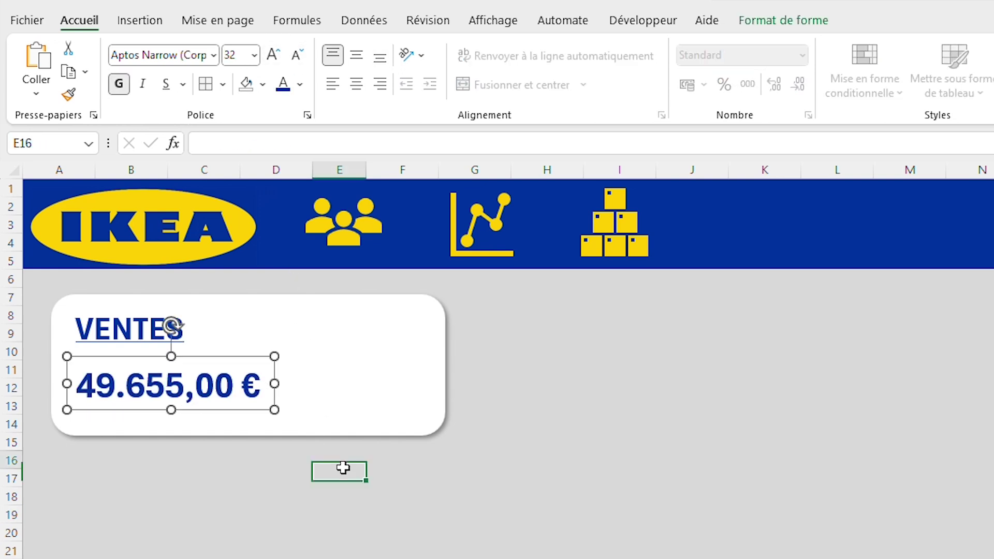
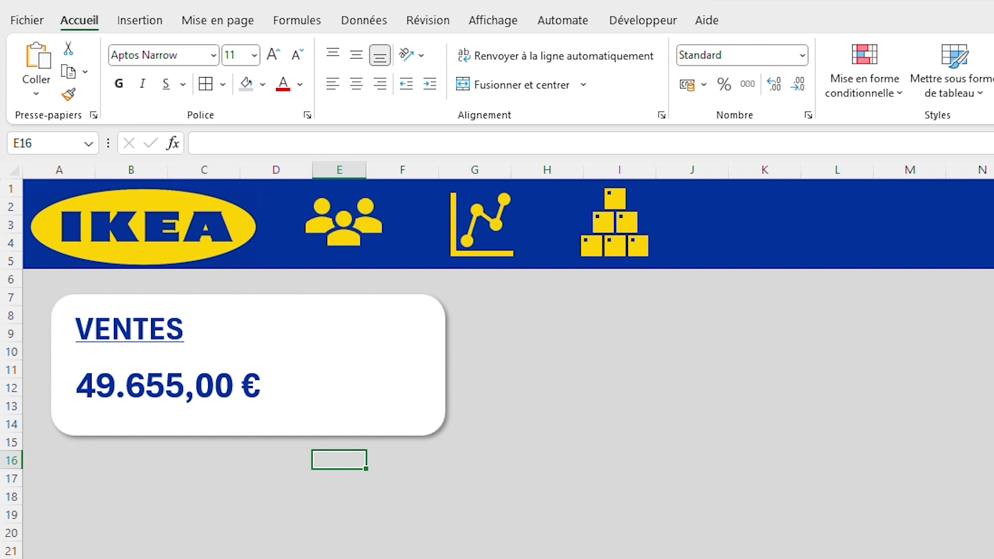
On Statistiques, insert a donut chart of the % Complétés and % Restants rows (B11:C12)
{"action": "key", "text": "ctrl+Page_Down"}
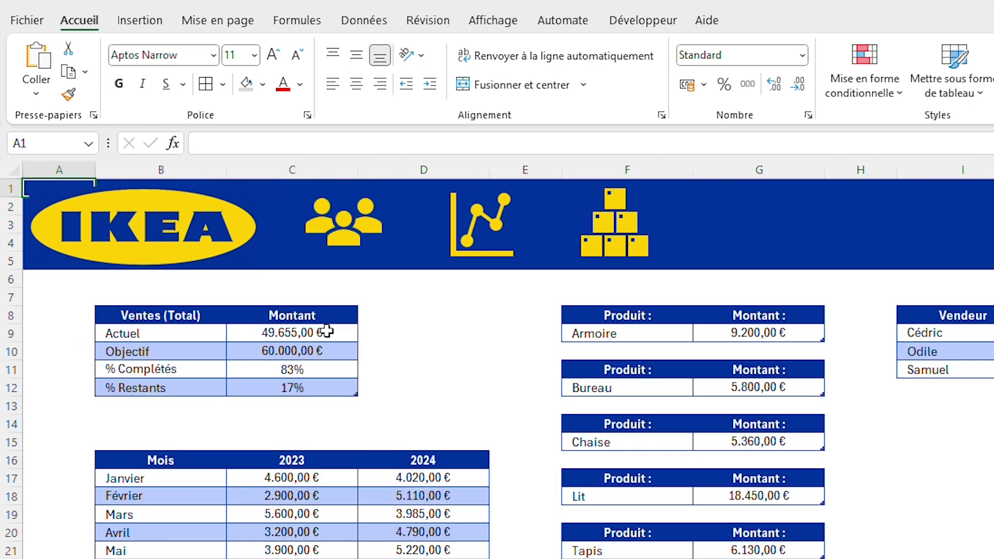
{"action": "left_click_drag", "start_coordinate": [182, 368], "coordinate": [250, 385]}
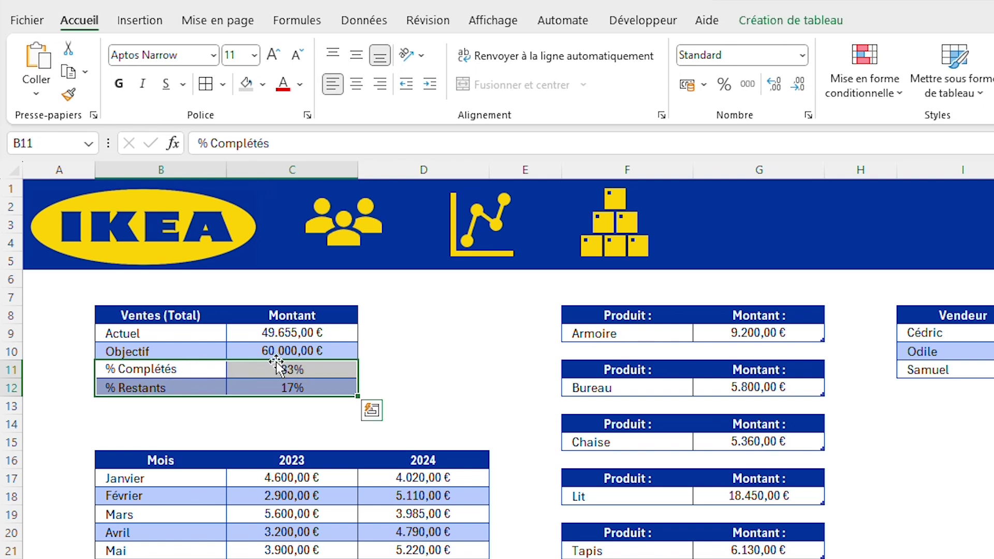
{"action": "left_click", "coordinate": [137, 21]}
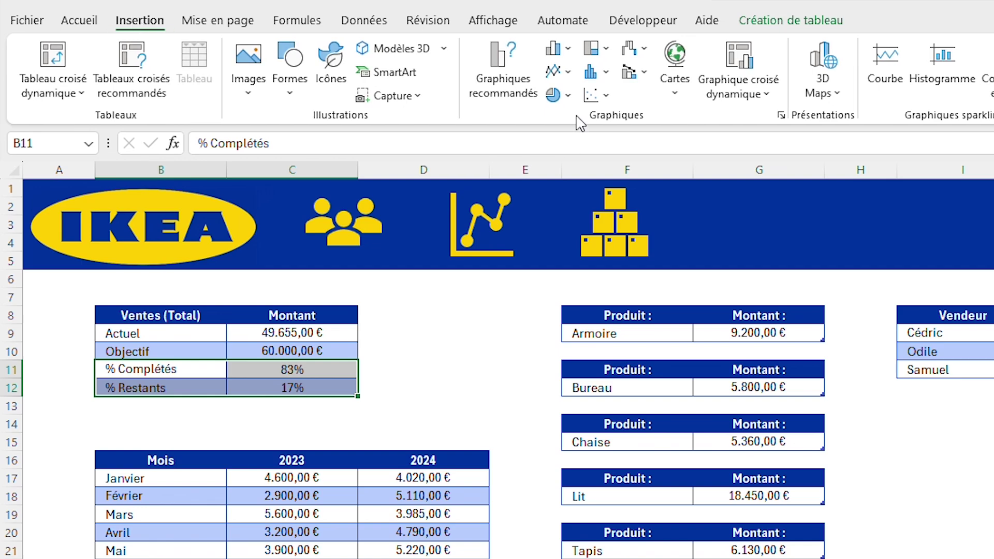
{"action": "left_click", "coordinate": [564, 95]}
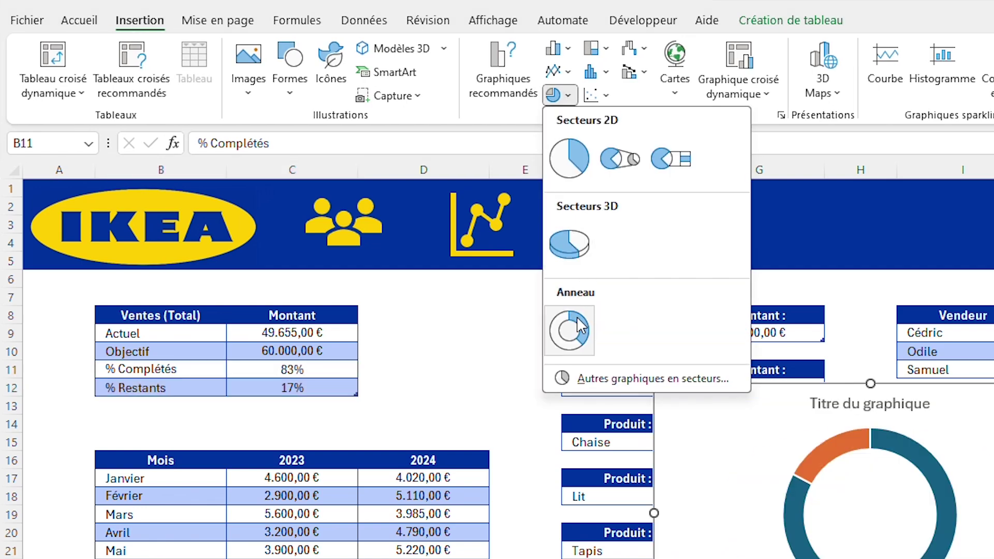
{"action": "left_click", "coordinate": [570, 330]}
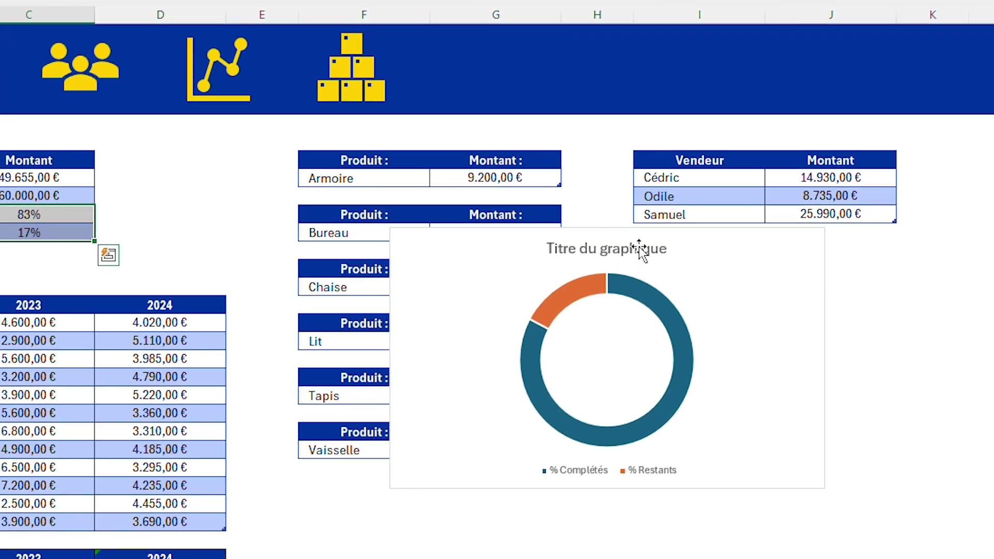
Delete the donut chart's title and legend, then open formatting for the completed-share point
{"action": "left_click", "coordinate": [744, 307]}
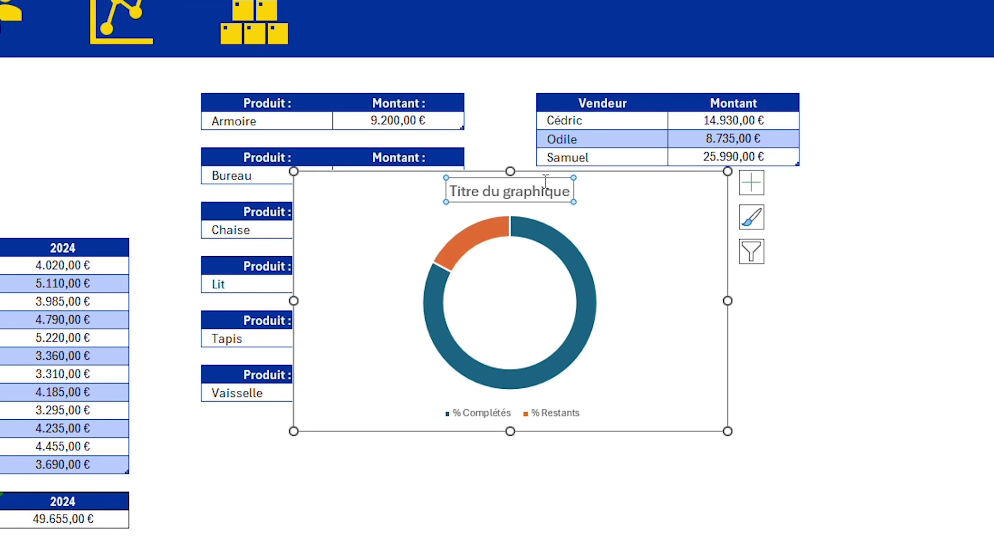
{"action": "key", "text": "Delete"}
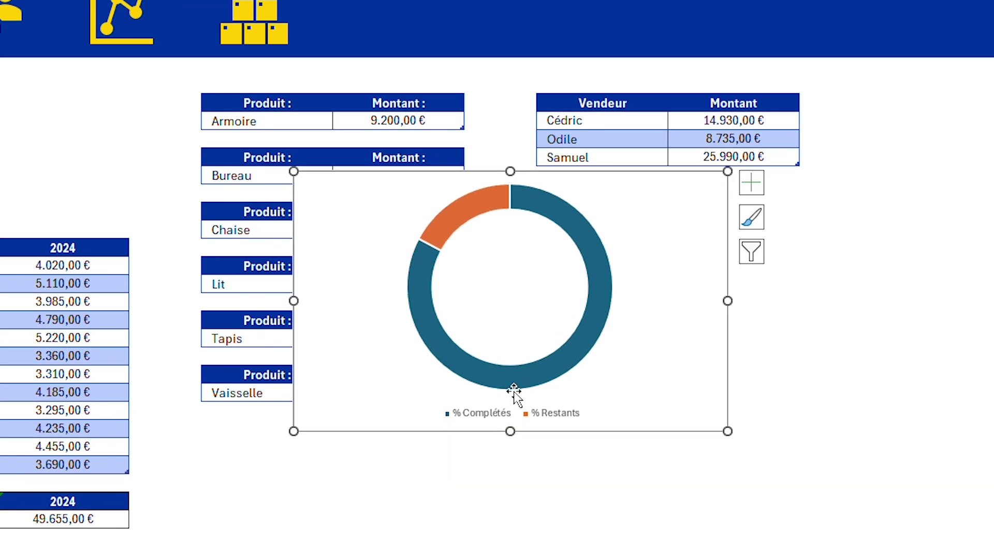
{"action": "left_click", "coordinate": [529, 413]}
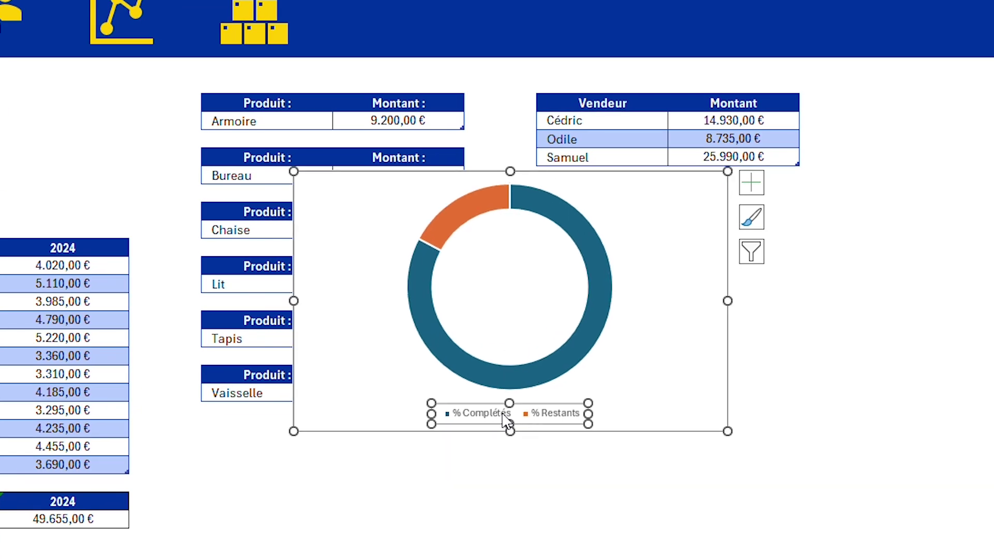
{"action": "key", "text": "Delete"}
{"action": "left_click", "coordinate": [585, 231]}
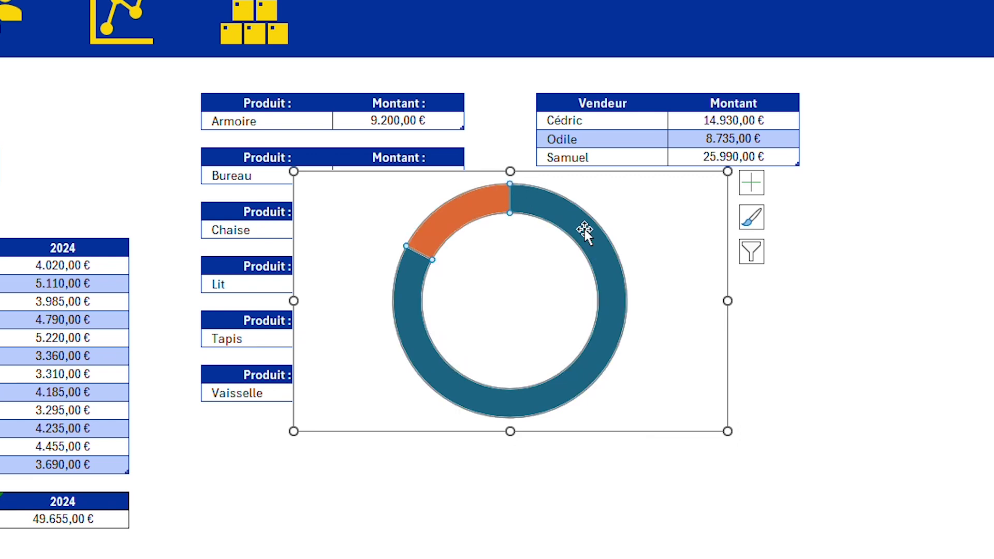
{"action": "left_click", "coordinate": [582, 227]}
{"action": "double_click", "coordinate": [581, 226]}
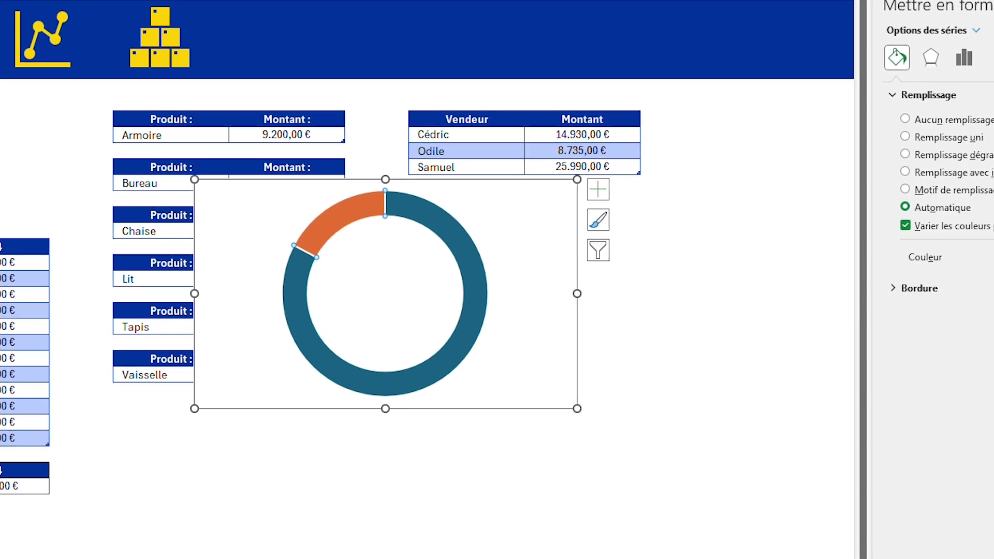
Colour the completed segment dark blue and the remaining segment light blue
{"action": "left_click", "coordinate": [952, 255]}
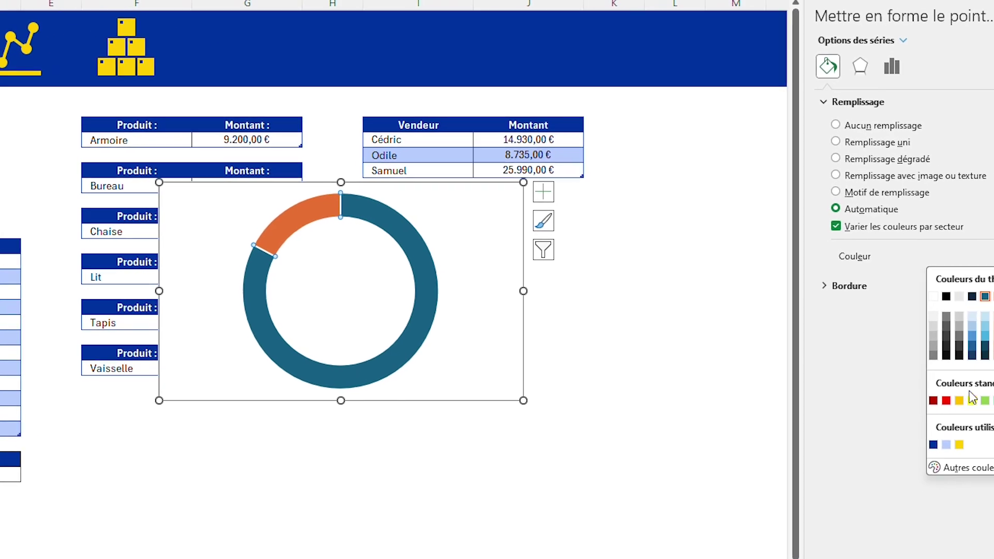
{"action": "left_click", "coordinate": [867, 435]}
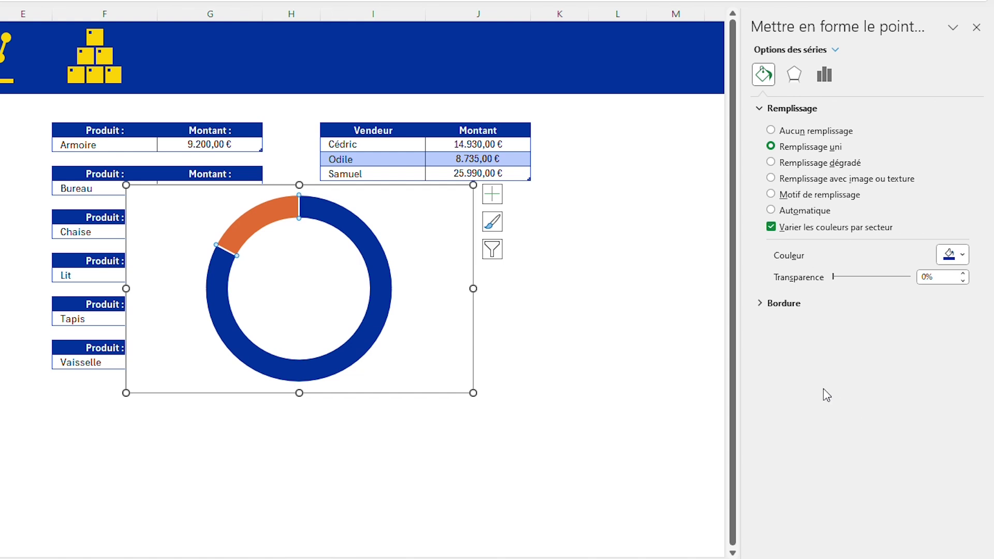
{"action": "left_click", "coordinate": [268, 218]}
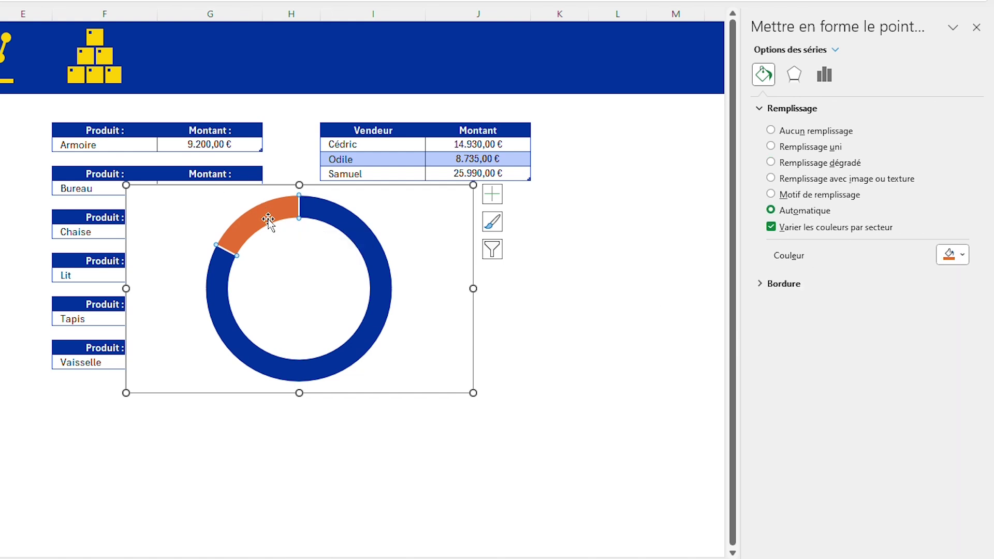
{"action": "left_click", "coordinate": [955, 255]}
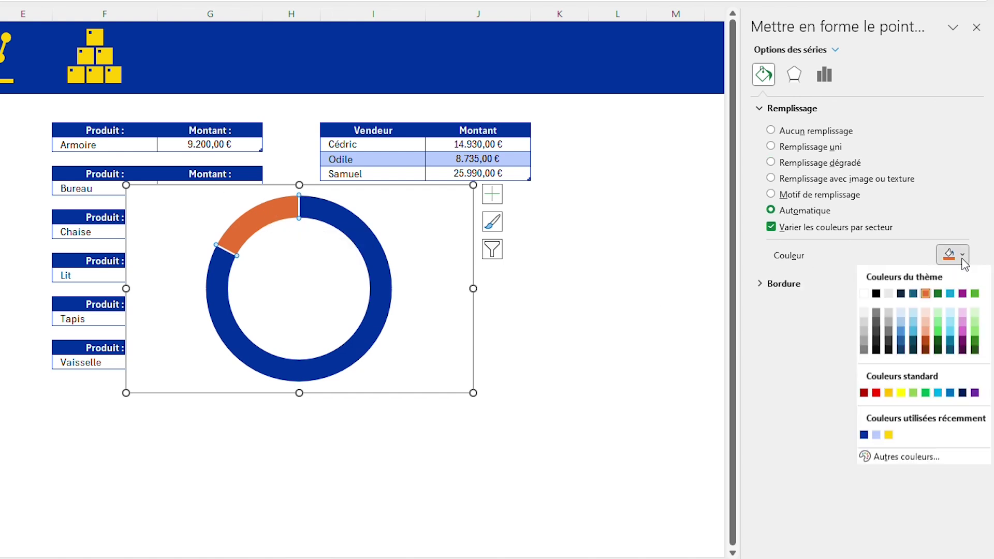
{"action": "left_click", "coordinate": [876, 434]}
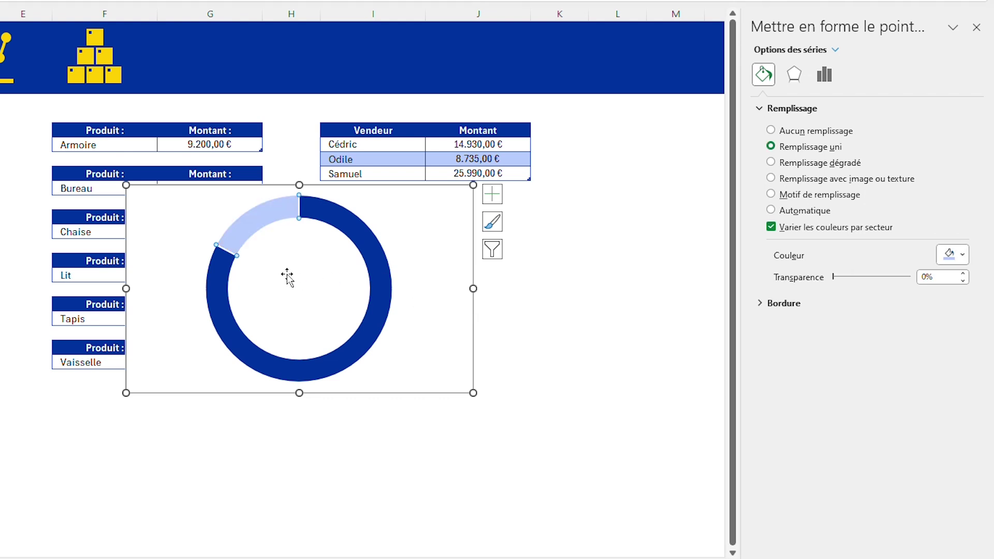
Set the donut's ring thickness to 65%
{"action": "left_click", "coordinate": [826, 76]}
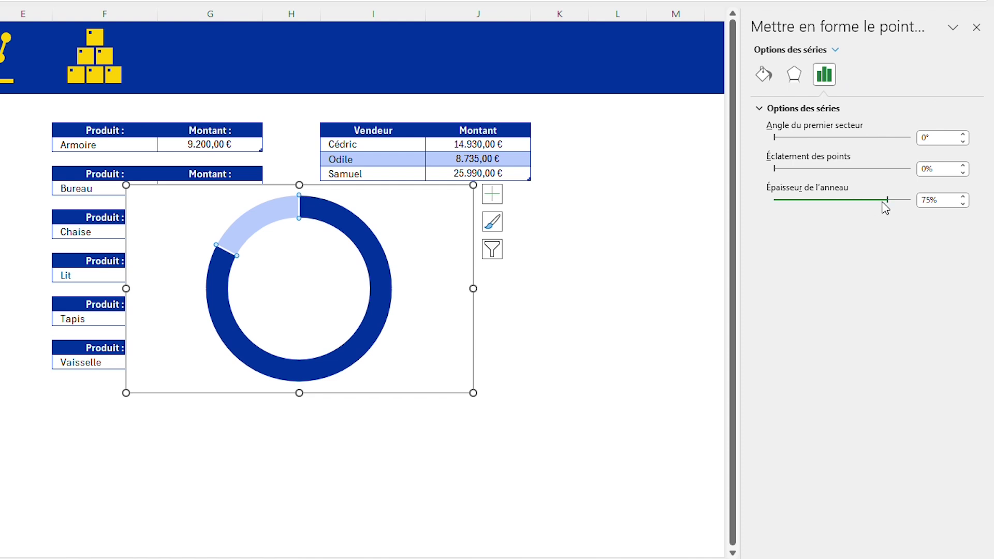
{"action": "double_click", "coordinate": [946, 199]}
{"action": "type", "text": "6"}
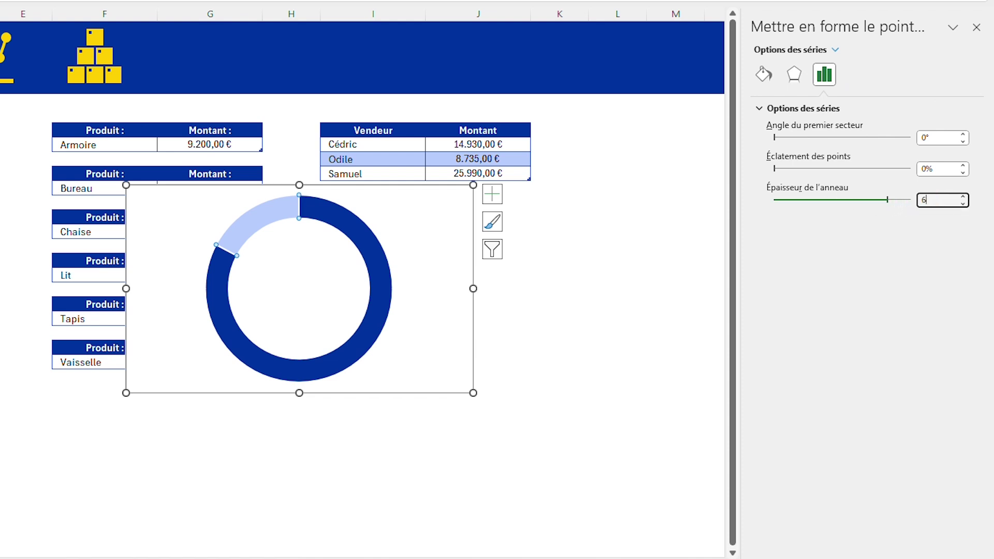
{"action": "type", "text": "0"}
{"action": "key", "text": "Return"}
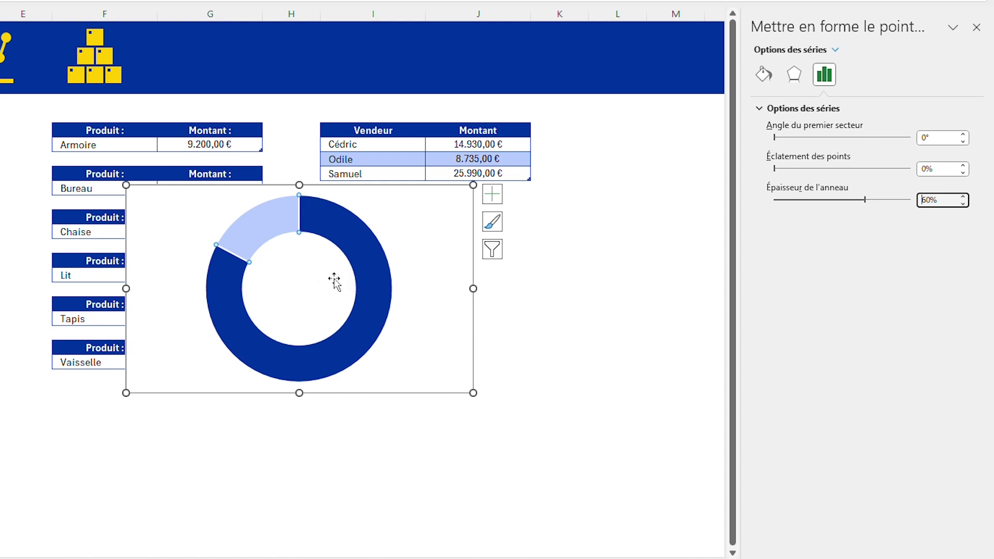
{"action": "left_click_drag", "start_coordinate": [946, 201], "coordinate": [917, 203]}
{"action": "type", "text": "20"}
{"action": "key", "text": "Return"}
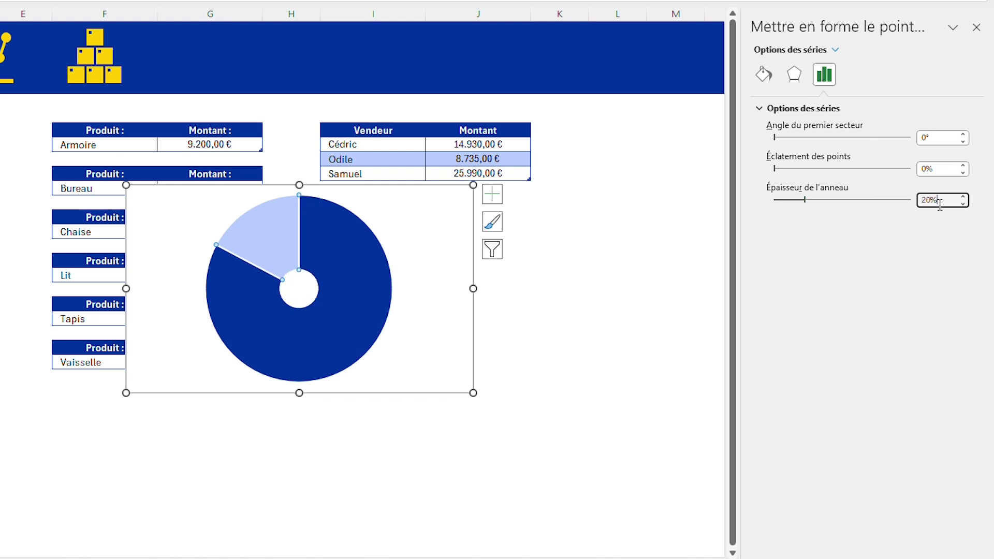
{"action": "type", "text": "65"}
{"action": "key", "text": "Return"}
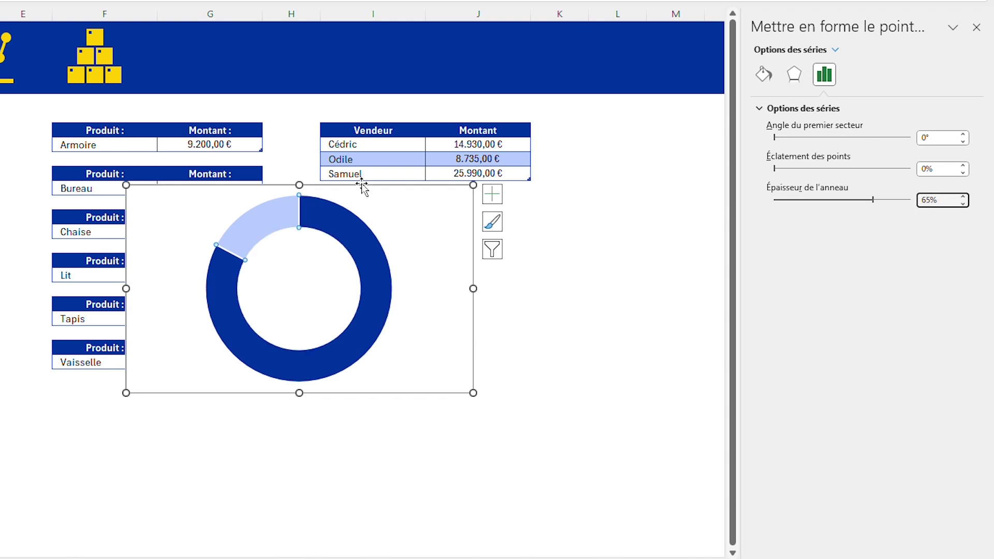
Give the chart area Aucun remplissage and Aucun trait, removing background and border
{"action": "left_click", "coordinate": [428, 231]}
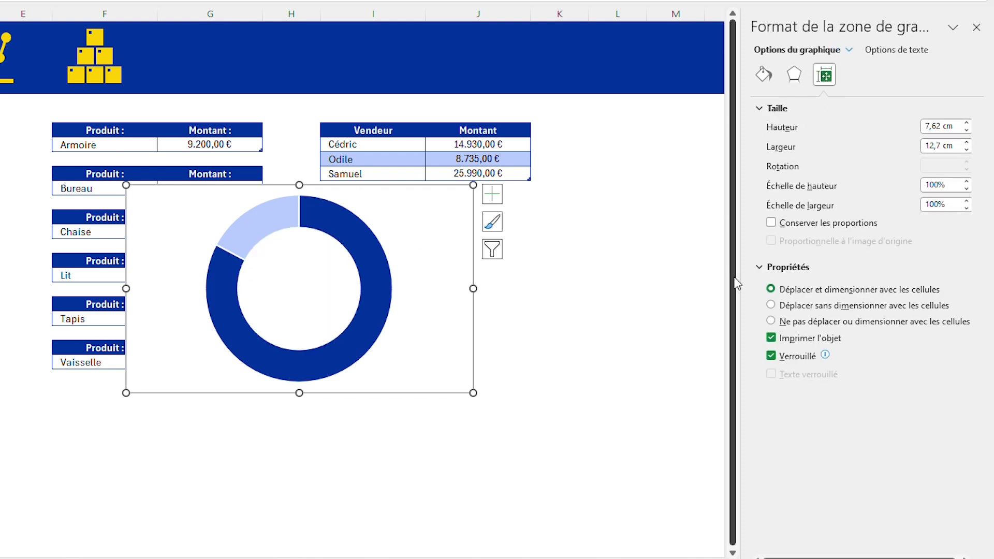
{"action": "left_click", "coordinate": [624, 278]}
{"action": "left_click", "coordinate": [443, 226]}
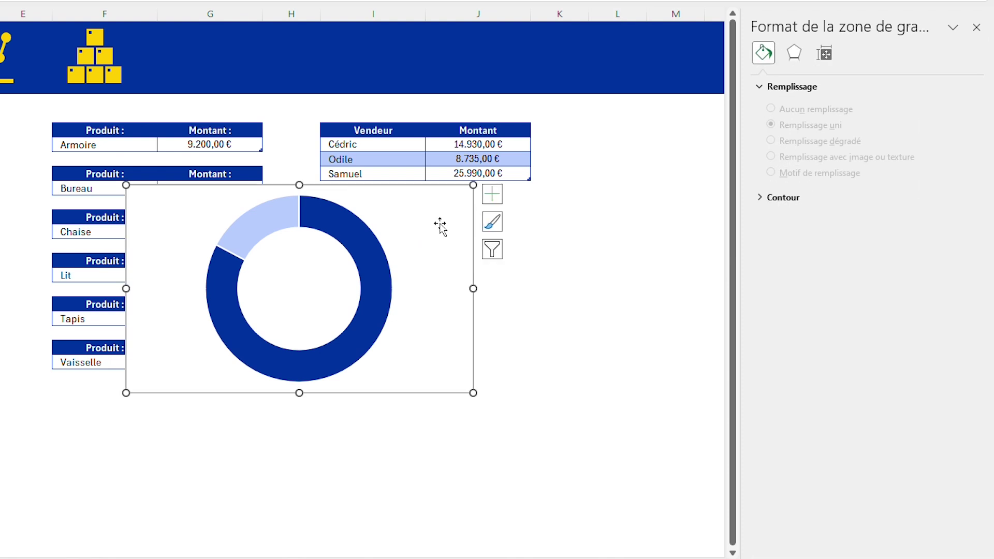
{"action": "left_click", "coordinate": [784, 265]}
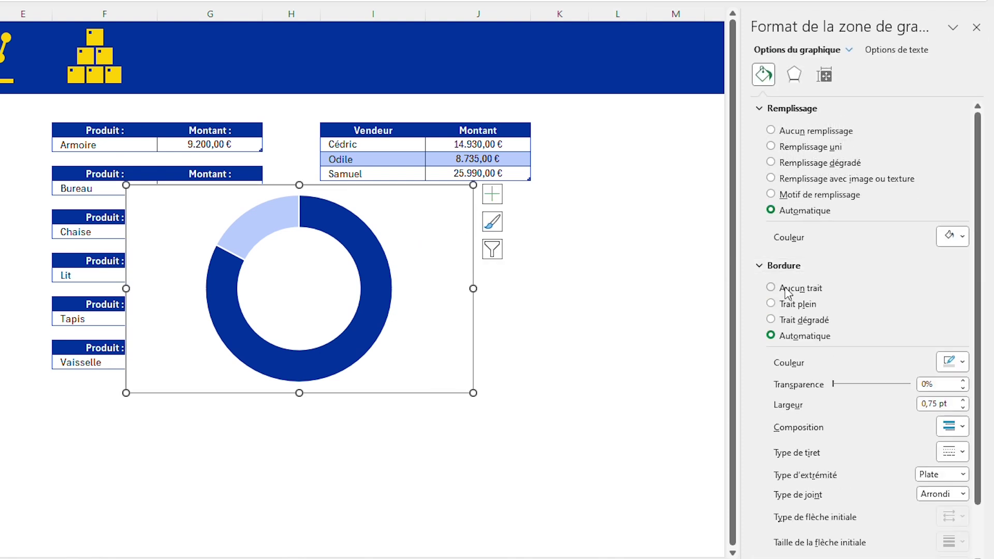
{"action": "left_click", "coordinate": [790, 288]}
{"action": "left_click", "coordinate": [795, 131]}
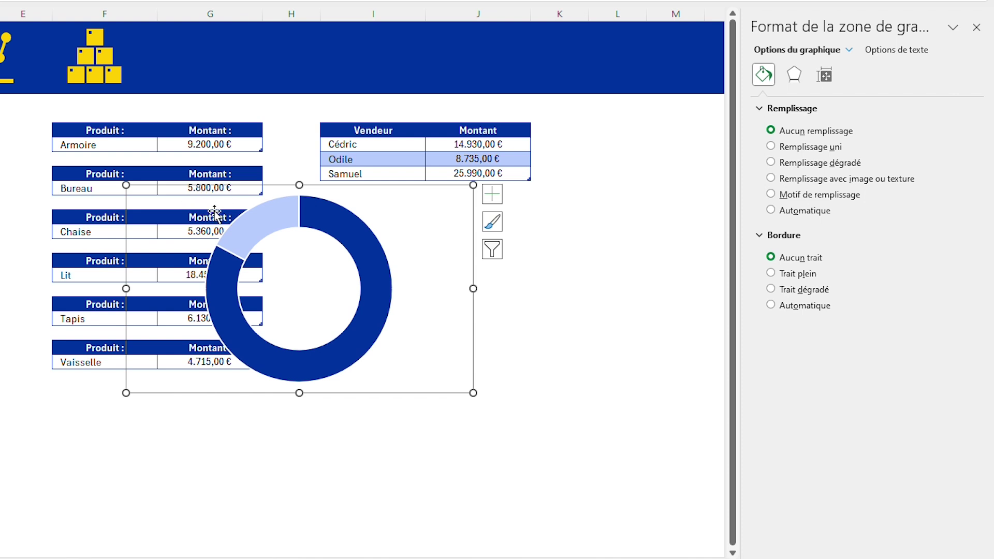
{"action": "left_click", "coordinate": [582, 303]}
{"action": "left_click", "coordinate": [414, 258]}
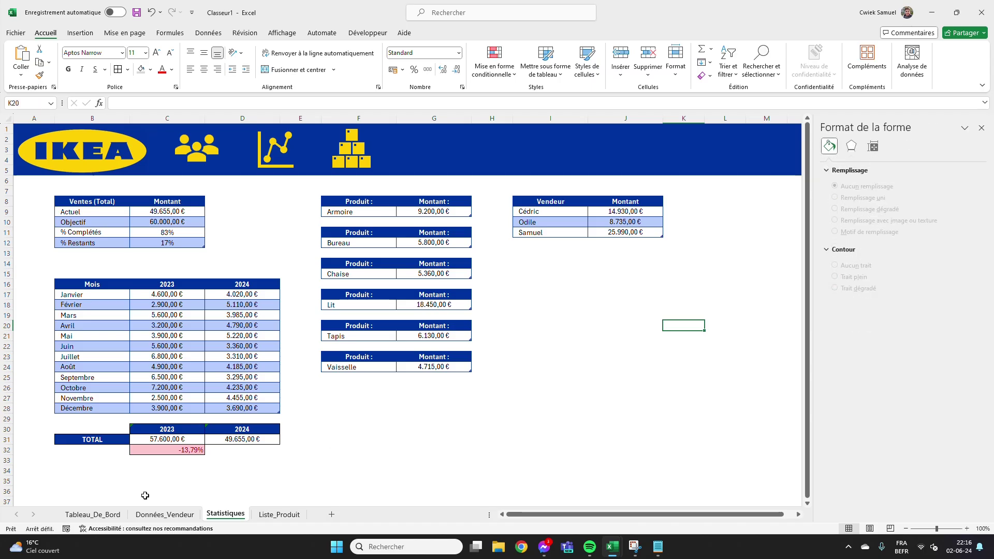
Paste the donut chart onto the Tableau_De_Bord sheet below the VENTES card
{"action": "left_click", "coordinate": [93, 514]}
{"action": "left_click", "coordinate": [199, 316]}
{"action": "key", "text": "ctrl+v"}
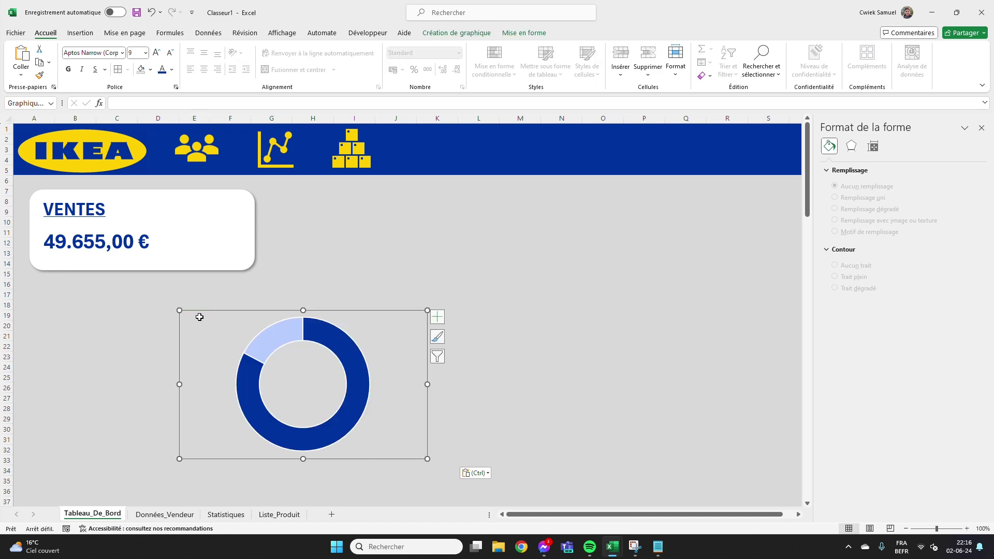
Move and shrink the donut into the VENTES card's right side beside the 49.655,00 € total
{"action": "left_click_drag", "start_coordinate": [333, 322], "coordinate": [239, 200]}
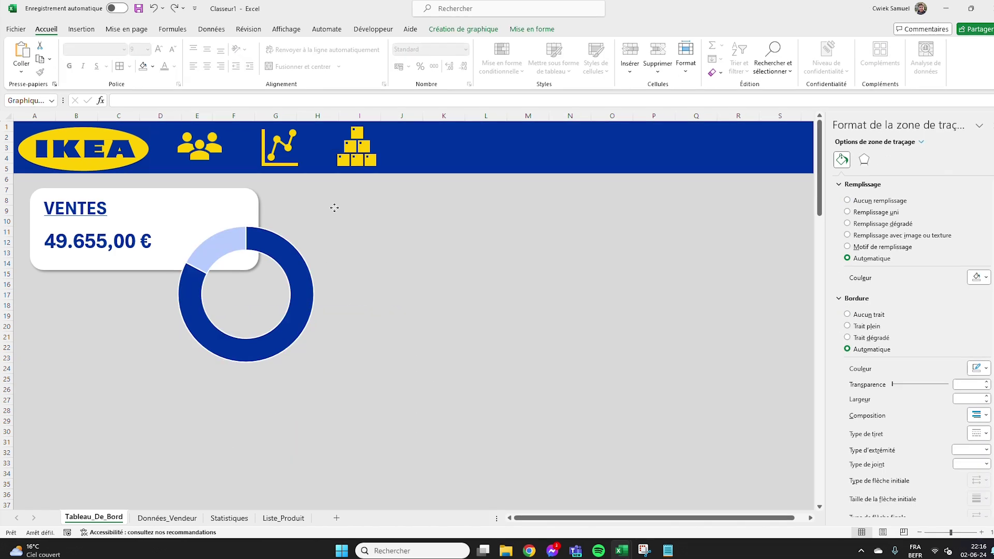
{"action": "left_click", "coordinate": [376, 167]}
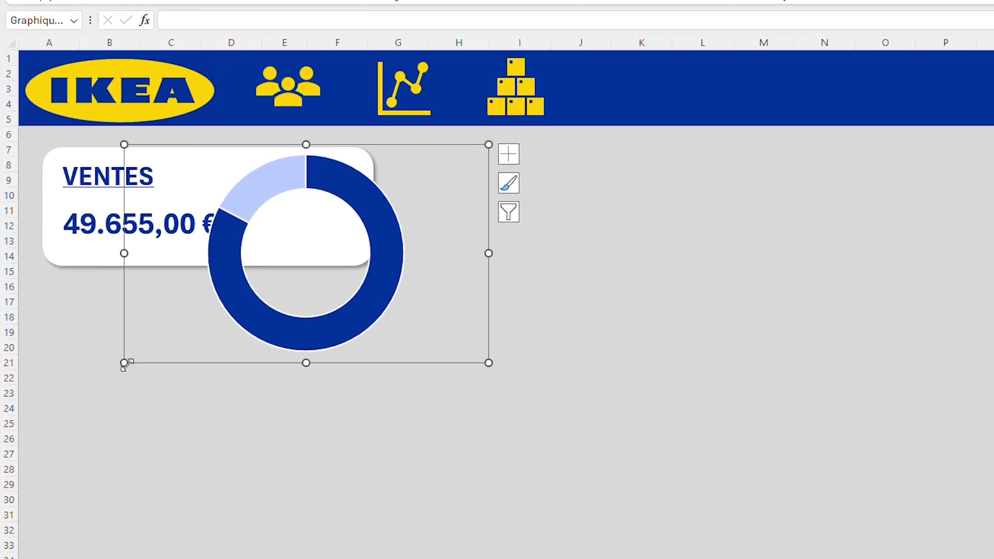
{"action": "left_click_drag", "start_coordinate": [376, 166], "coordinate": [287, 228]}
{"action": "left_click_drag", "start_coordinate": [406, 146], "coordinate": [374, 147]}
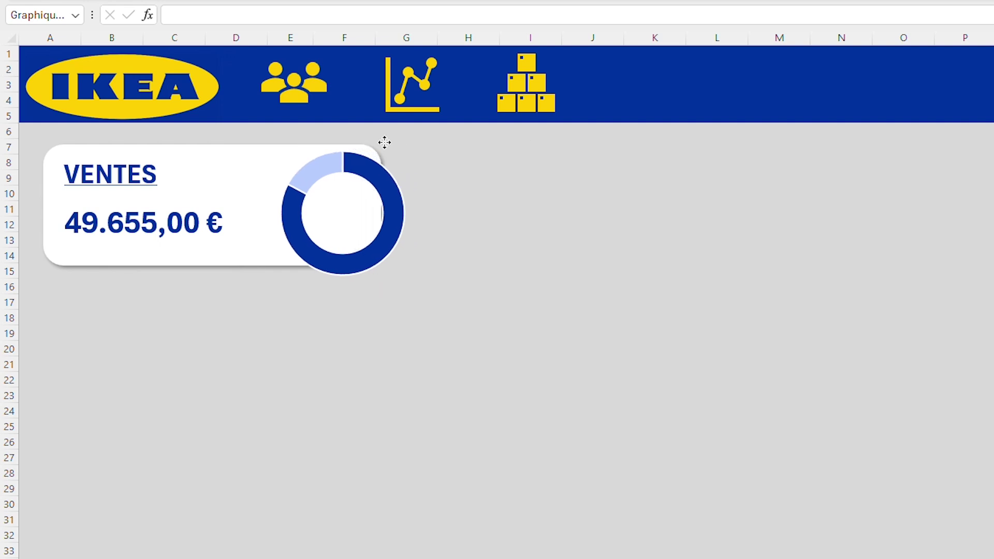
{"action": "left_click_drag", "start_coordinate": [465, 287], "coordinate": [403, 267]}
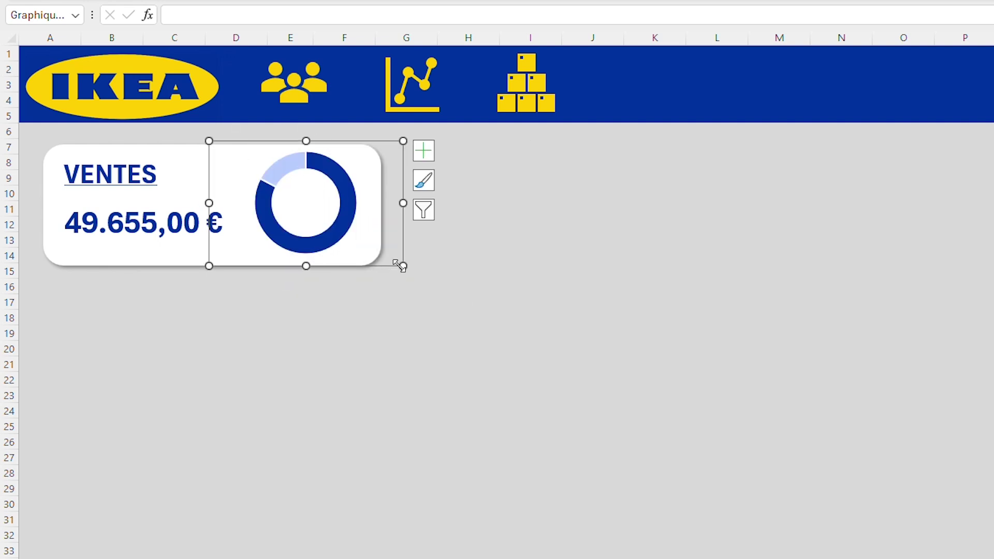
{"action": "left_click_drag", "start_coordinate": [403, 266], "coordinate": [407, 270]}
{"action": "left_click", "coordinate": [516, 220]}
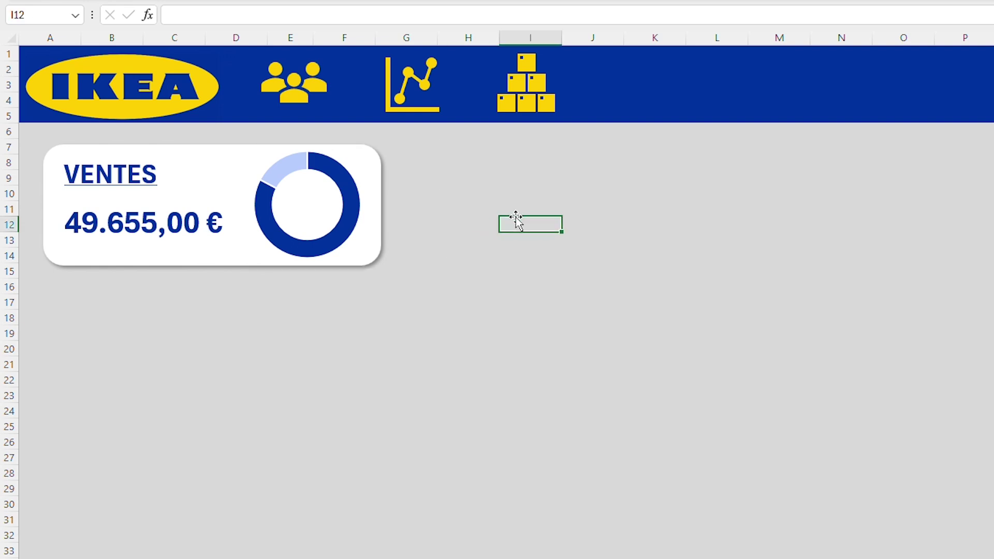
Duplicate the sales amount text box and link the copy to Statistiques!C11 (83%)
{"action": "left_click", "coordinate": [174, 200]}
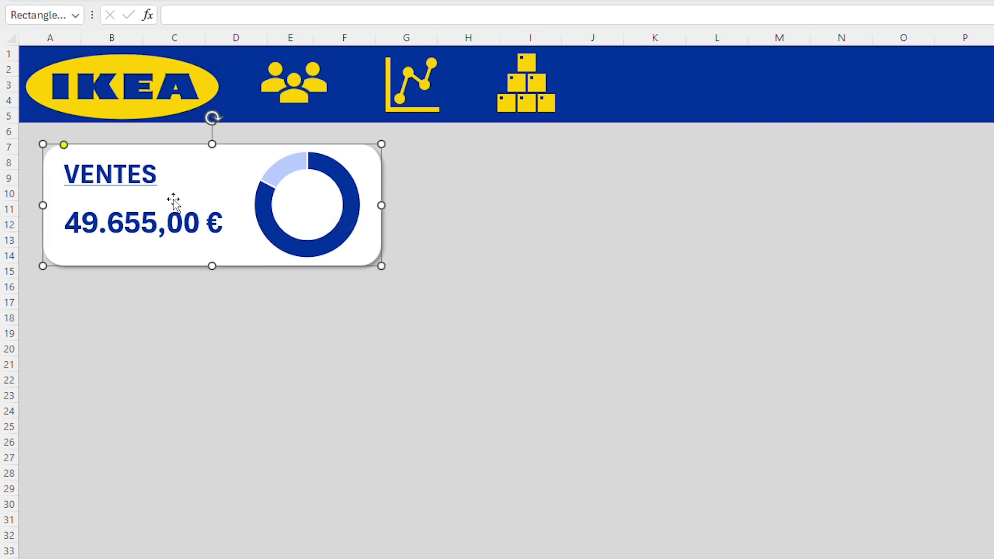
{"action": "left_click", "coordinate": [179, 198]}
{"action": "left_click_drag", "start_coordinate": [181, 201], "coordinate": [202, 236]}
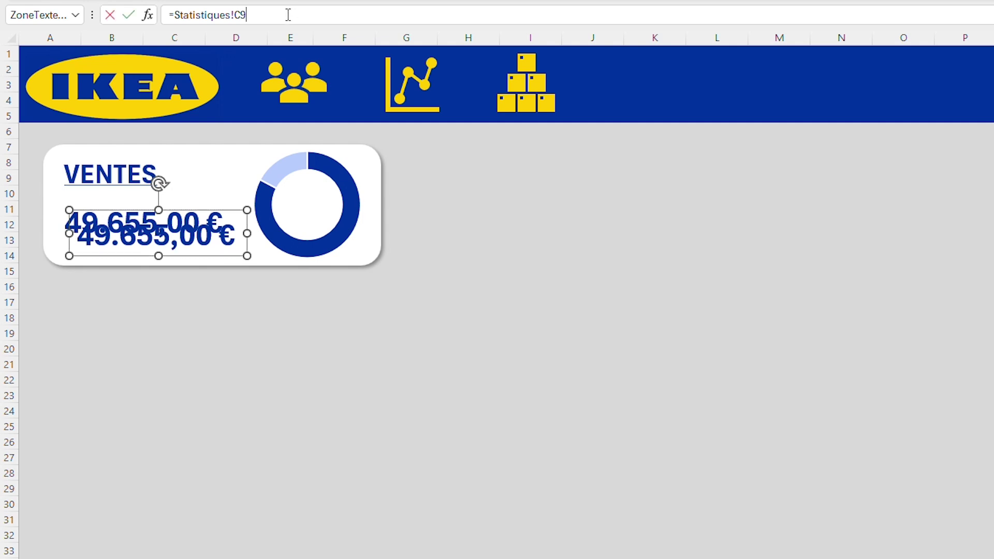
{"action": "key", "text": "BackSpace"}
{"action": "key", "text": "BackSpace"}
{"action": "key", "text": "BackSpace"}
{"action": "key", "text": "BackSpace"}
{"action": "key", "text": "BackSpace"}
{"action": "key", "text": "BackSpace"}
{"action": "key", "text": "BackSpace"}
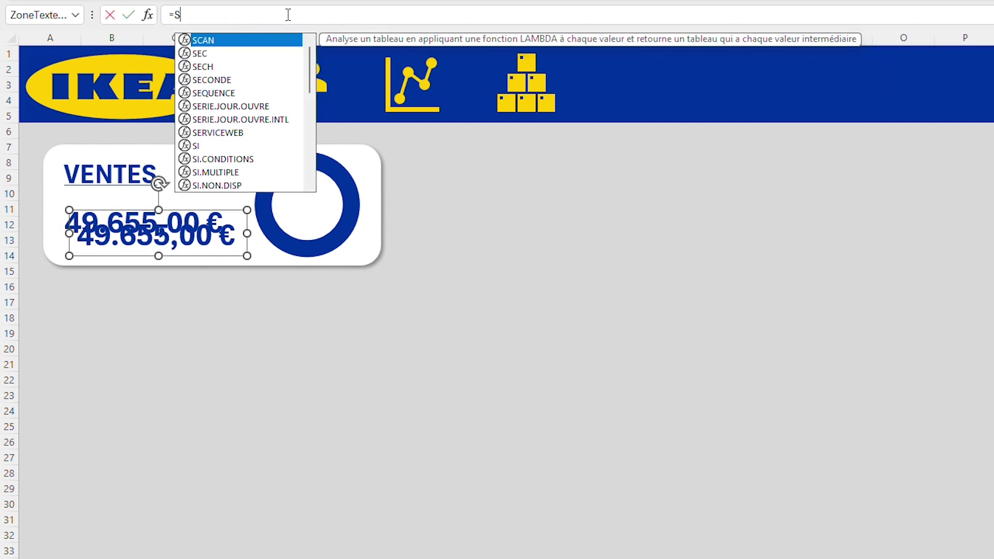
{"action": "key", "text": "BackSpace"}
{"action": "key", "text": "ctrl+Page_Down"}
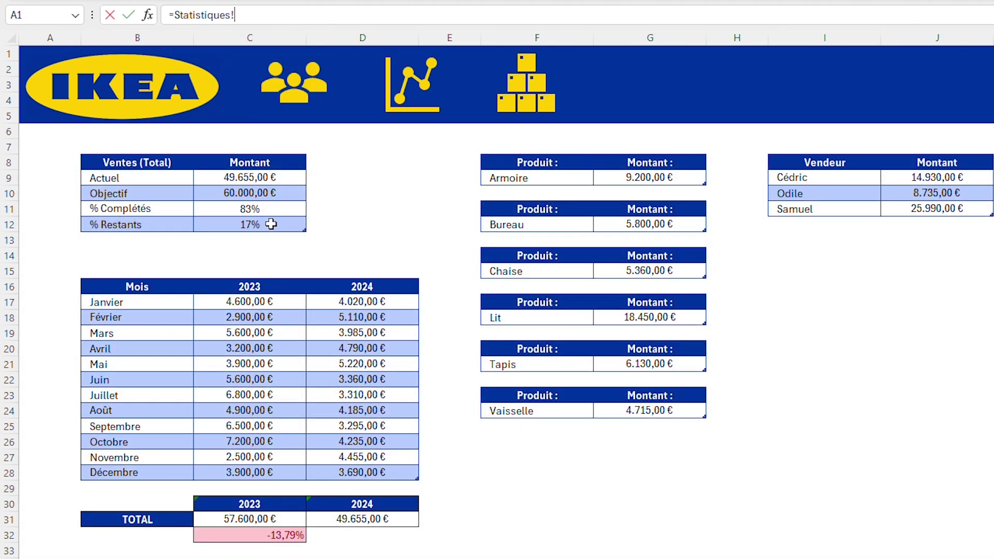
{"action": "left_click", "coordinate": [275, 209]}
{"action": "key", "text": "Return"}
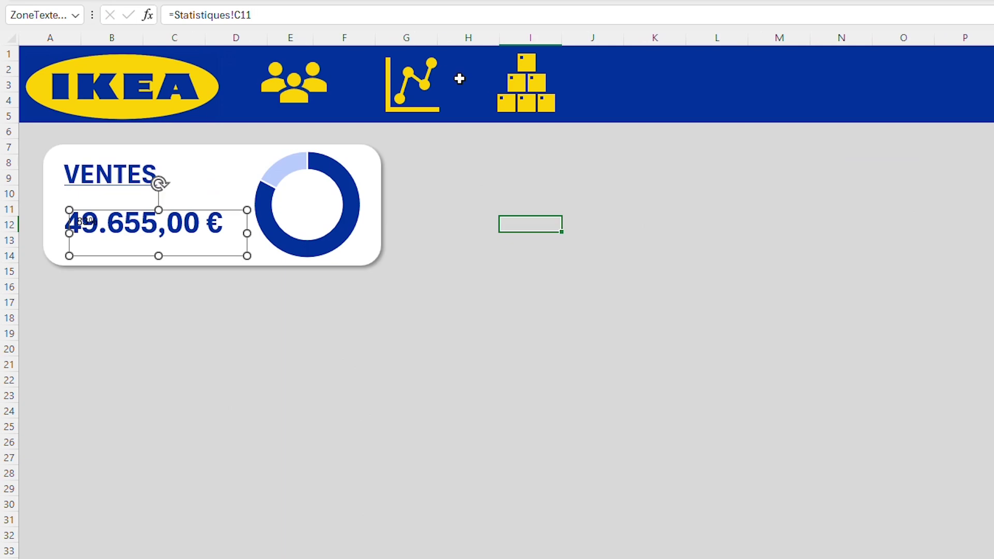
Give the 83% label the amount's formatting at 28 pt and centre it in the donut
{"action": "left_click_drag", "start_coordinate": [179, 206], "coordinate": [317, 211]}
{"action": "key", "text": "ctrl+z"}
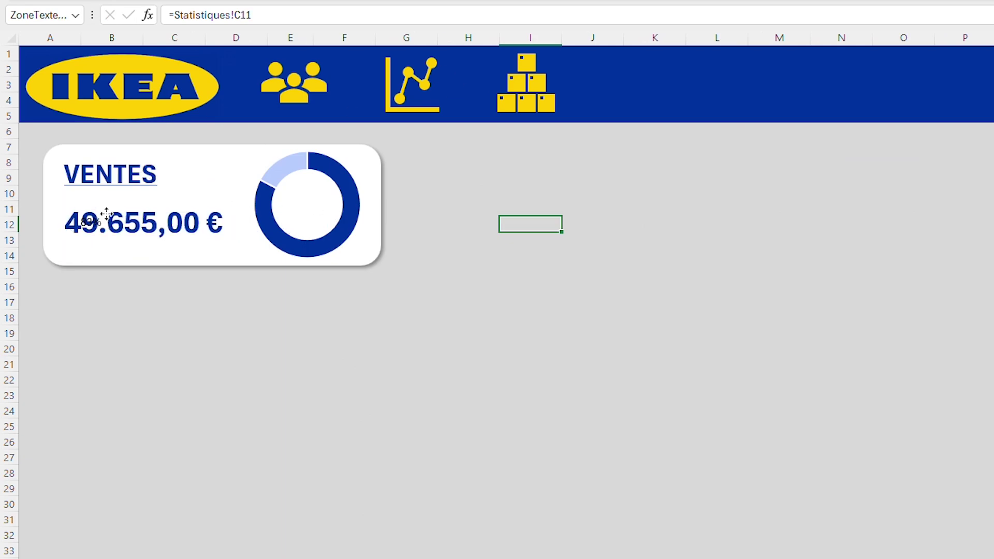
{"action": "left_click_drag", "start_coordinate": [103, 220], "coordinate": [319, 200]}
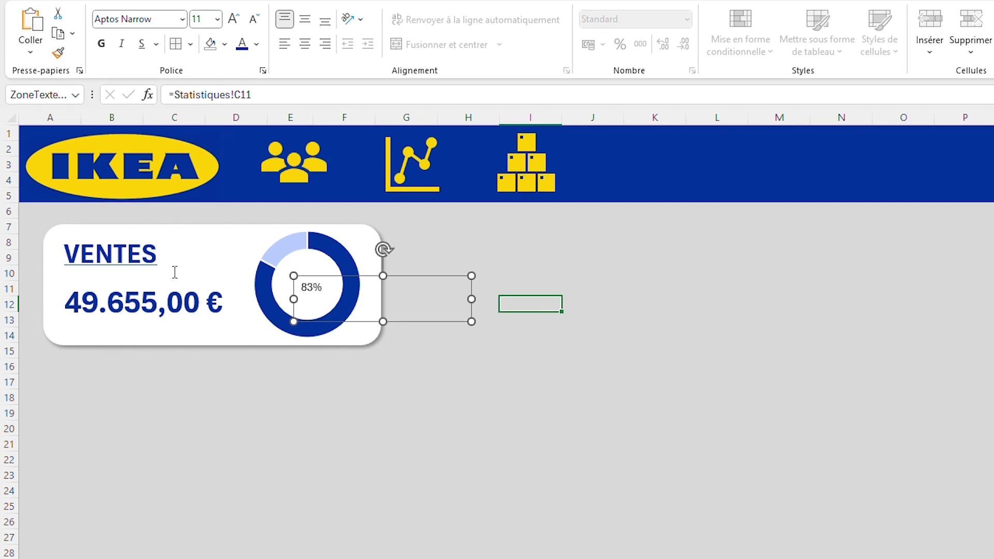
{"action": "left_click", "coordinate": [149, 290]}
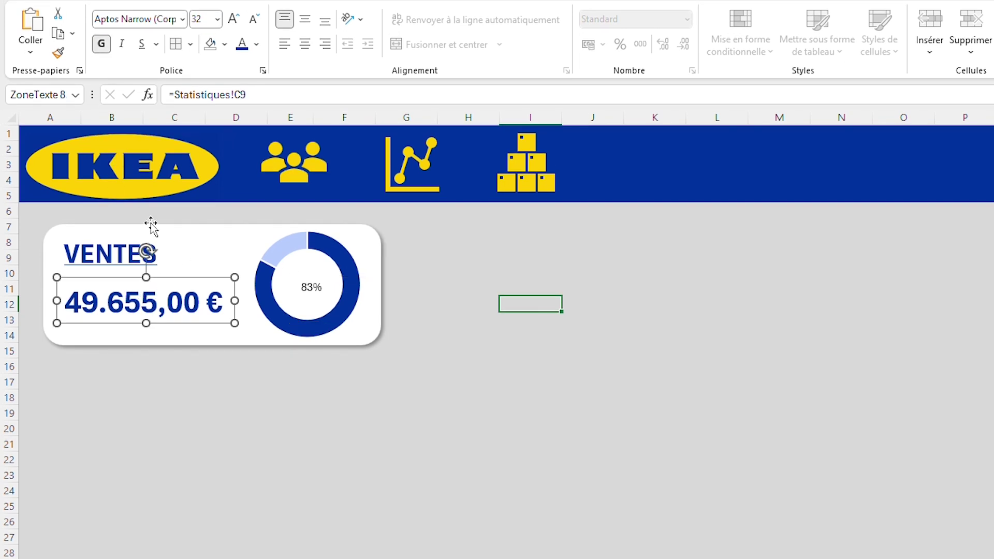
{"action": "left_click", "coordinate": [58, 52]}
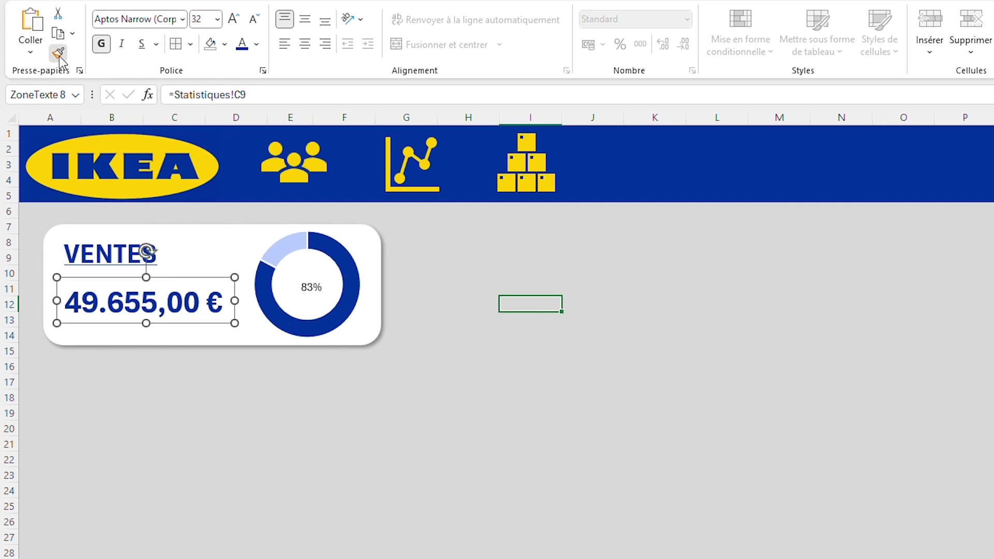
{"action": "left_click", "coordinate": [310, 287]}
{"action": "left_click_drag", "start_coordinate": [348, 295], "coordinate": [314, 261]}
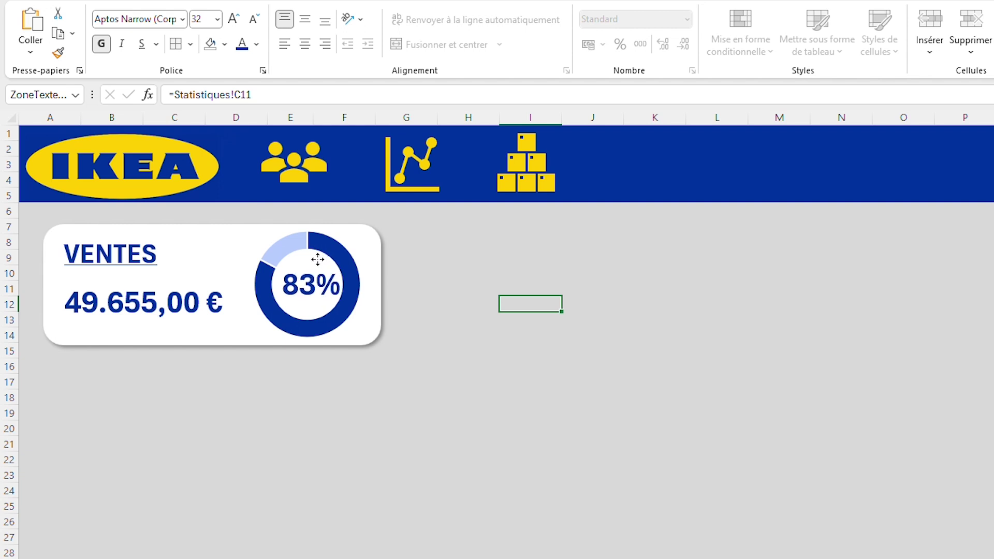
{"action": "left_click_drag", "start_coordinate": [447, 284], "coordinate": [339, 288]}
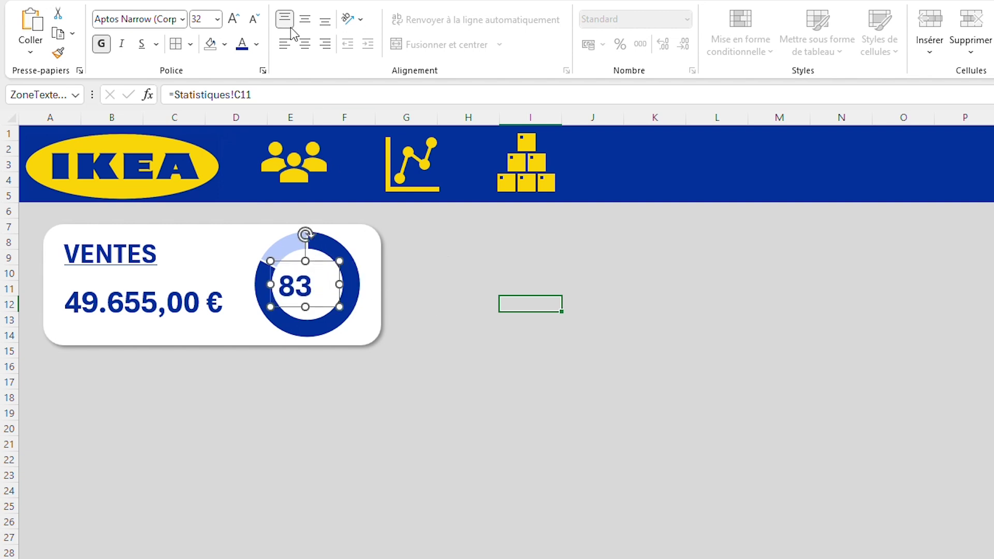
{"action": "left_click", "coordinate": [254, 19]}
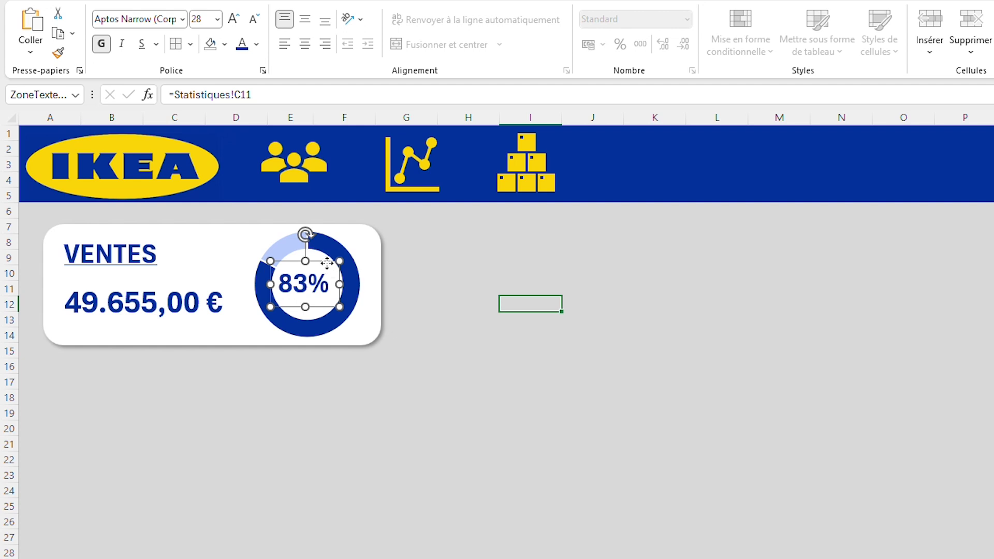
{"action": "left_click_drag", "start_coordinate": [327, 263], "coordinate": [329, 268]}
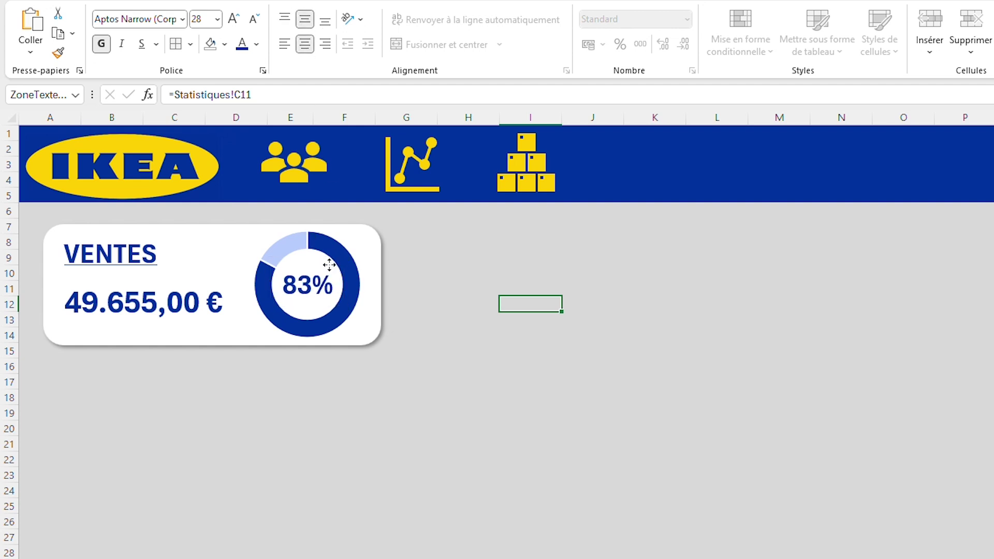
{"action": "left_click", "coordinate": [655, 273]}
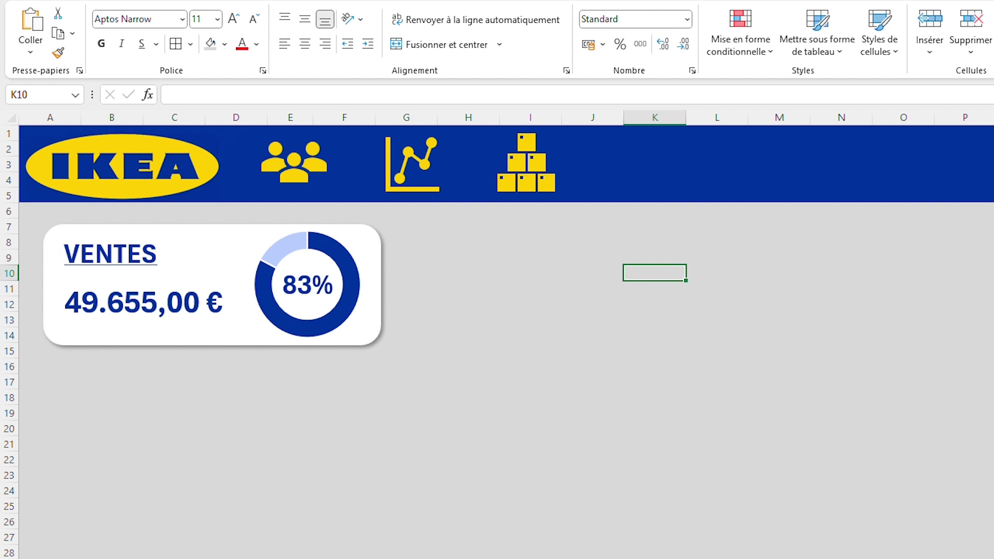
{"action": "key", "text": "ctrl+Page_Down"}
Enter a 30000 test value in C9 and check the VENTES card updates to 30.000,00 € and 50%
{"action": "left_click", "coordinate": [310, 258]}
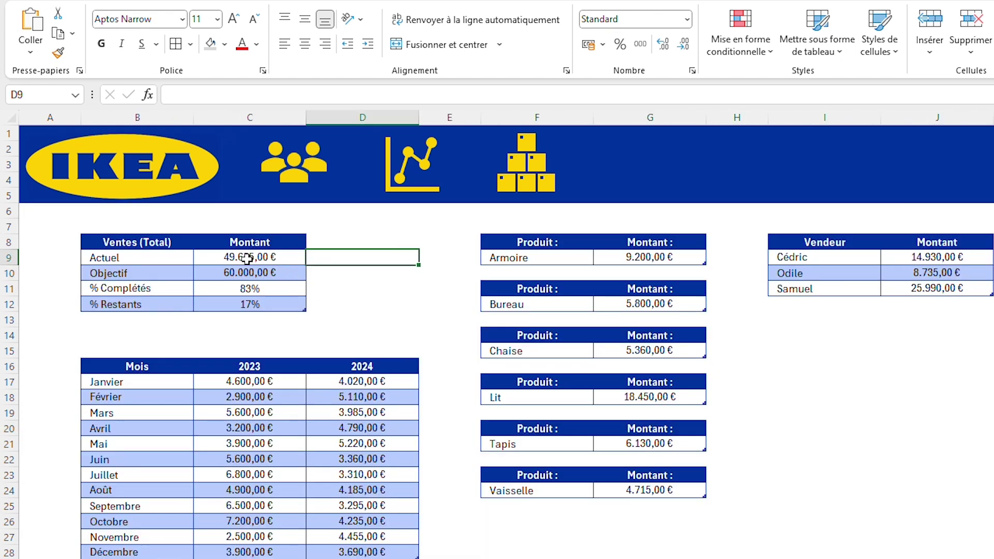
{"action": "left_click", "coordinate": [274, 258]}
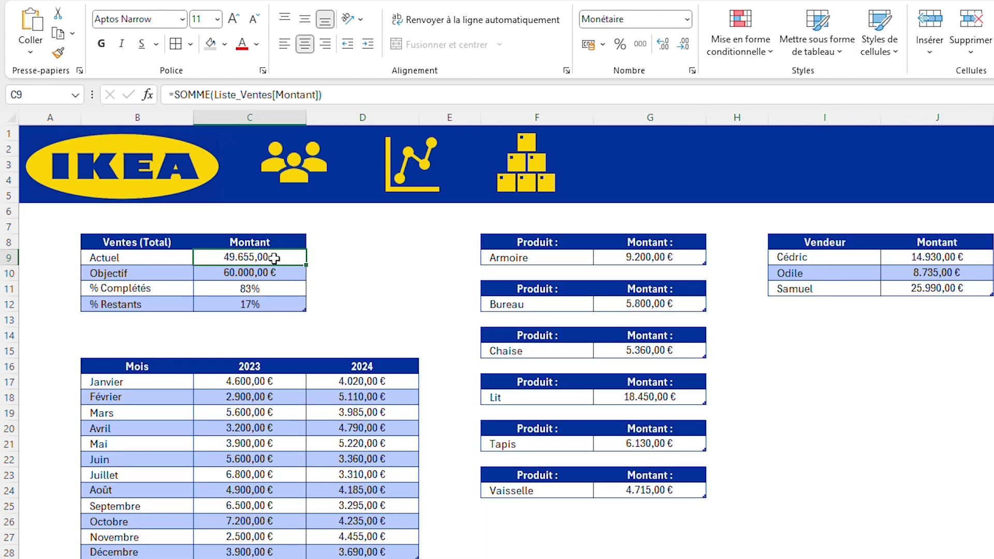
{"action": "type", "text": "30000"}
{"action": "key", "text": "Return"}
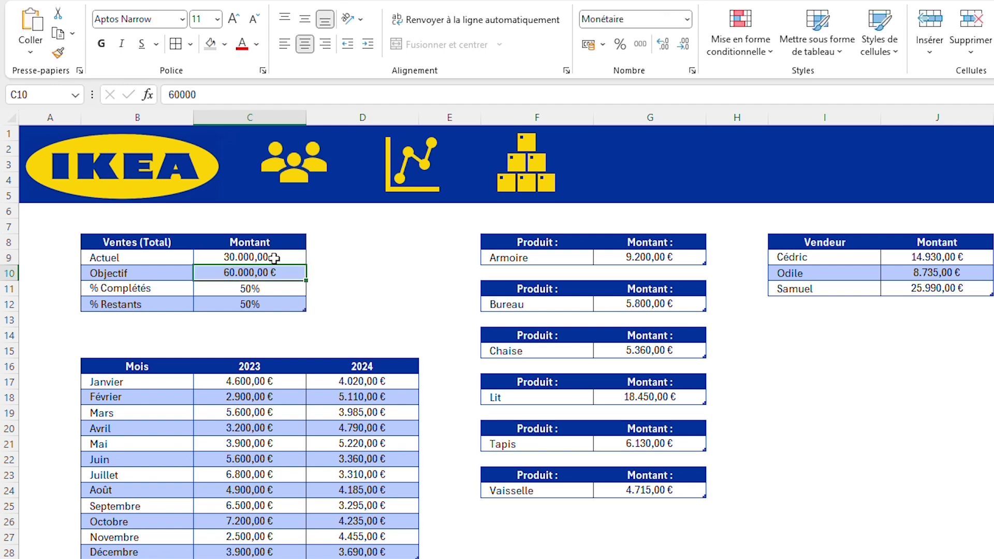
{"action": "key", "text": "ctrl+Page_Up"}
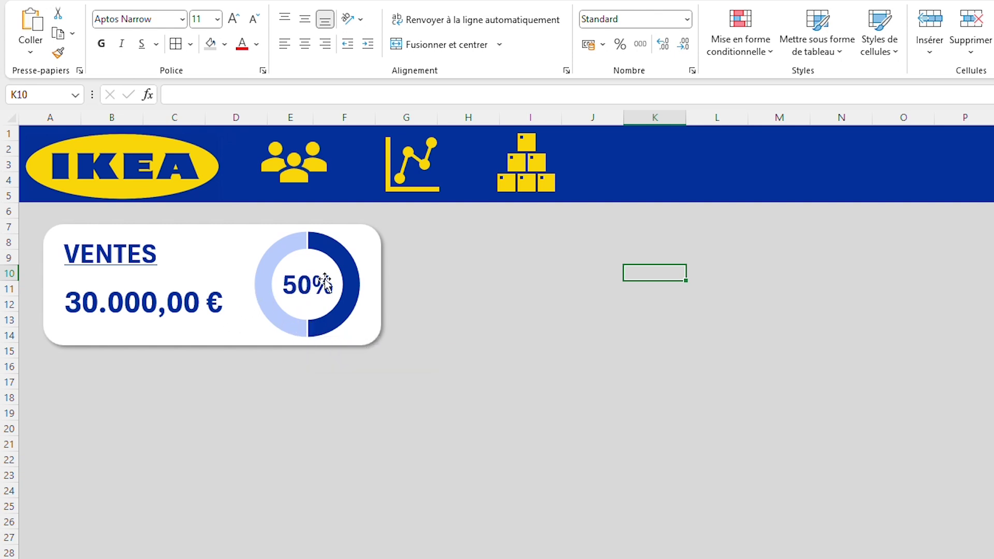
{"action": "left_click", "coordinate": [382, 457]}
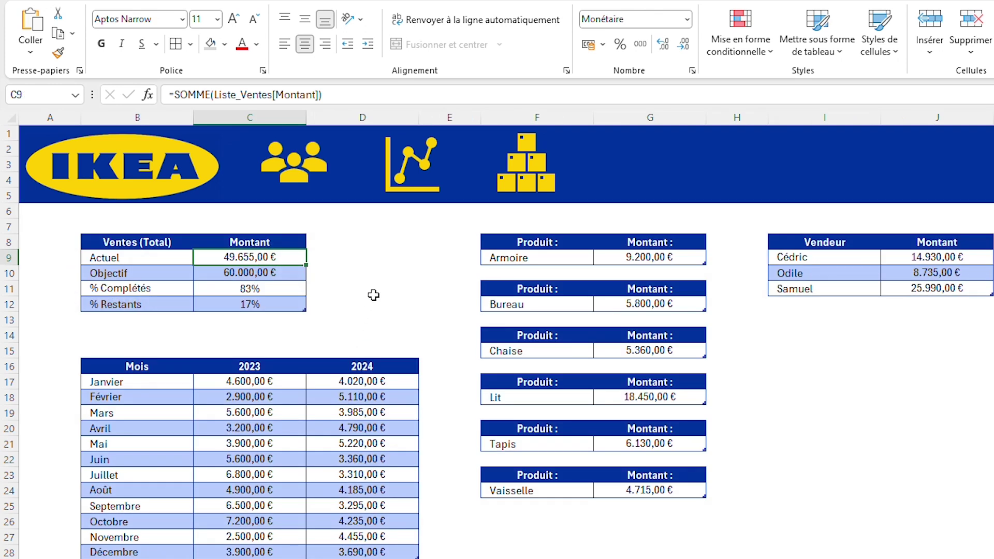
{"action": "left_click", "coordinate": [373, 294]}
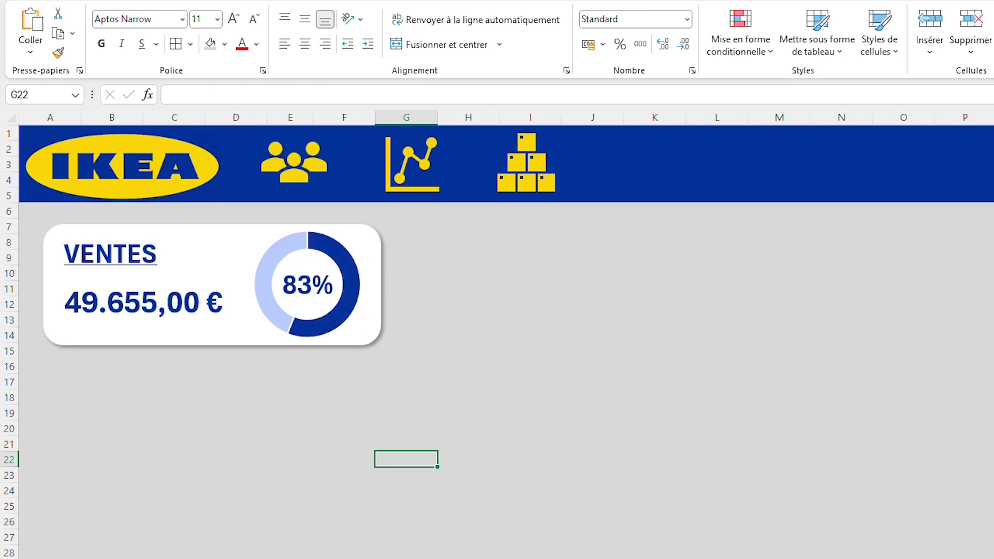
{"action": "left_click", "coordinate": [725, 351]}
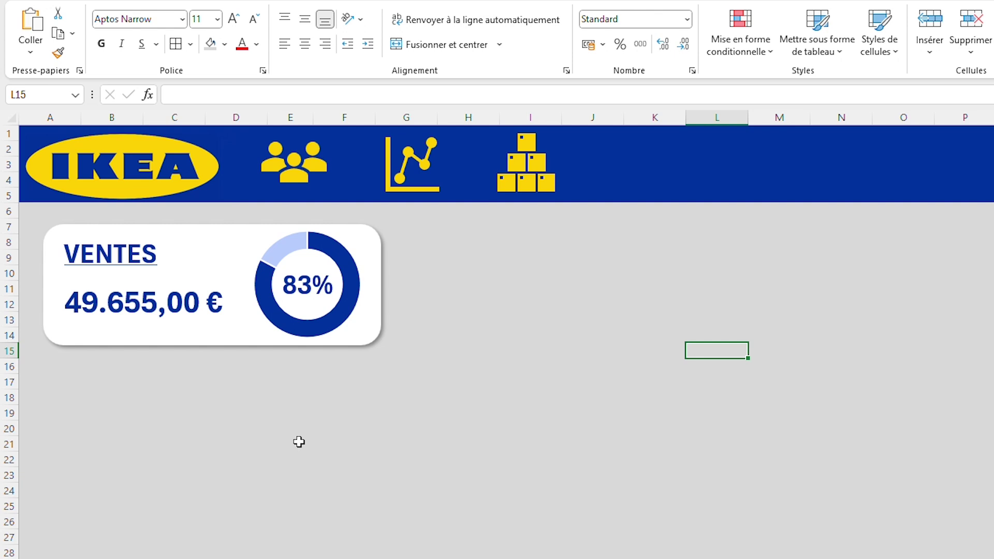
Copy the VENTES card background to its right and make the copy narrower and shorter
{"action": "left_click", "coordinate": [53, 342]}
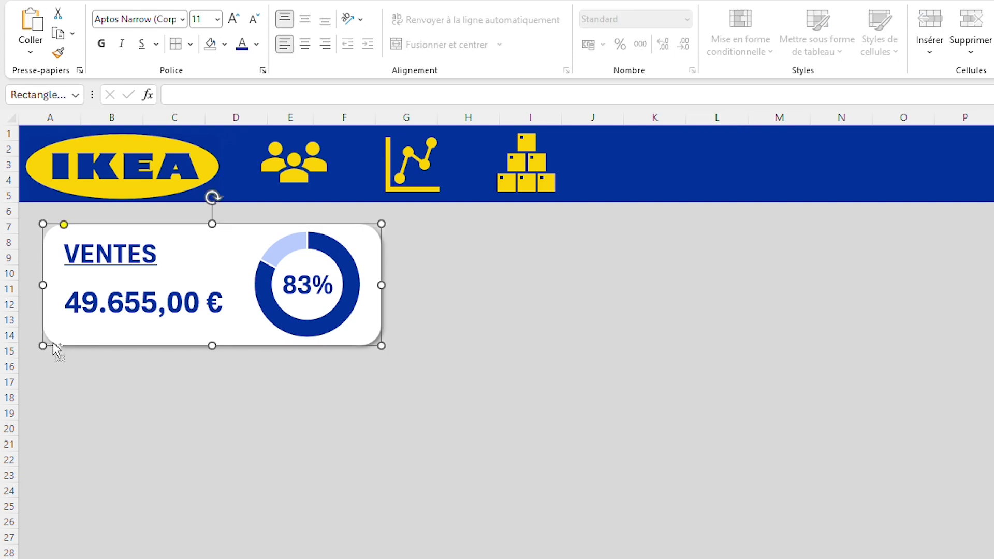
{"action": "left_click_drag", "start_coordinate": [56, 347], "coordinate": [550, 301]}
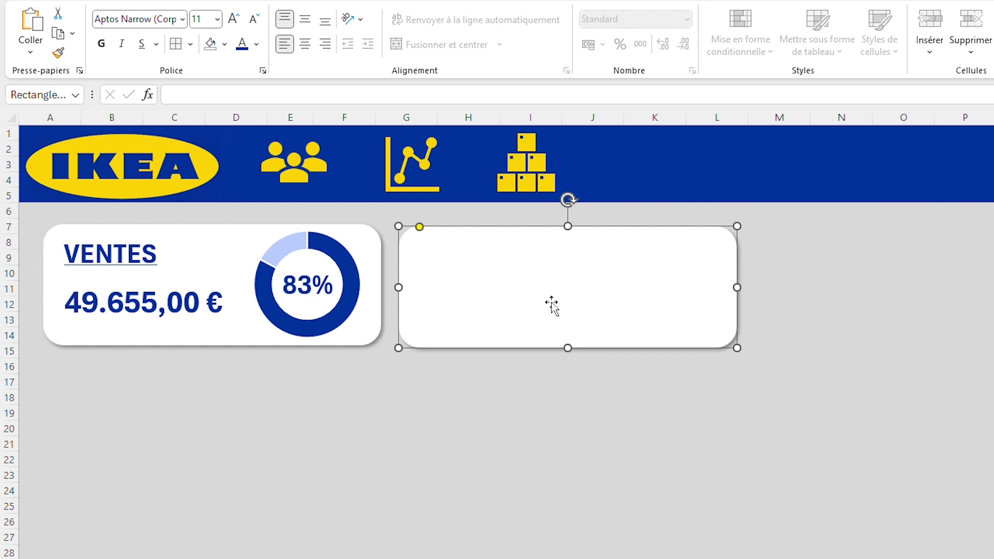
{"action": "left_click_drag", "start_coordinate": [737, 286], "coordinate": [539, 306]}
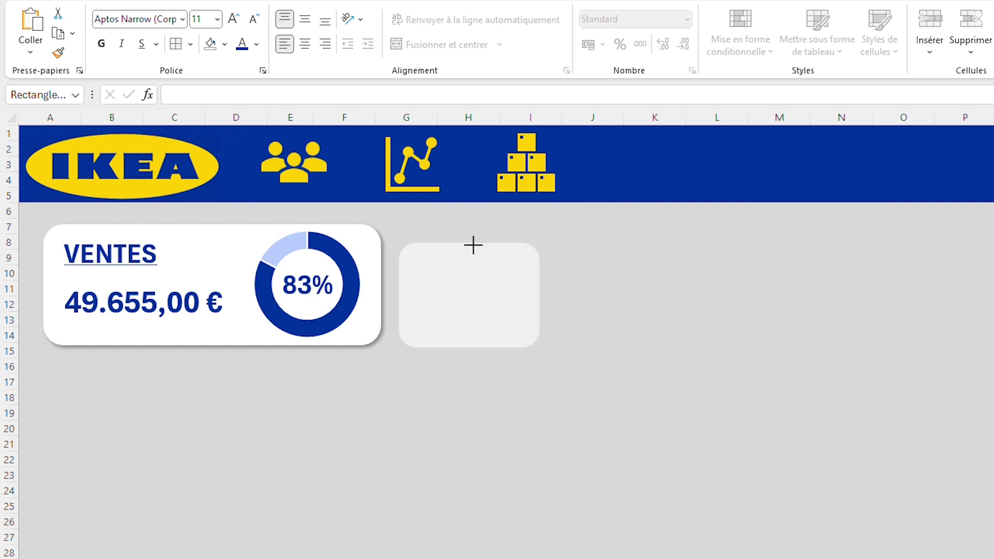
{"action": "left_click_drag", "start_coordinate": [473, 227], "coordinate": [468, 259]}
{"action": "left_click", "coordinate": [645, 271]}
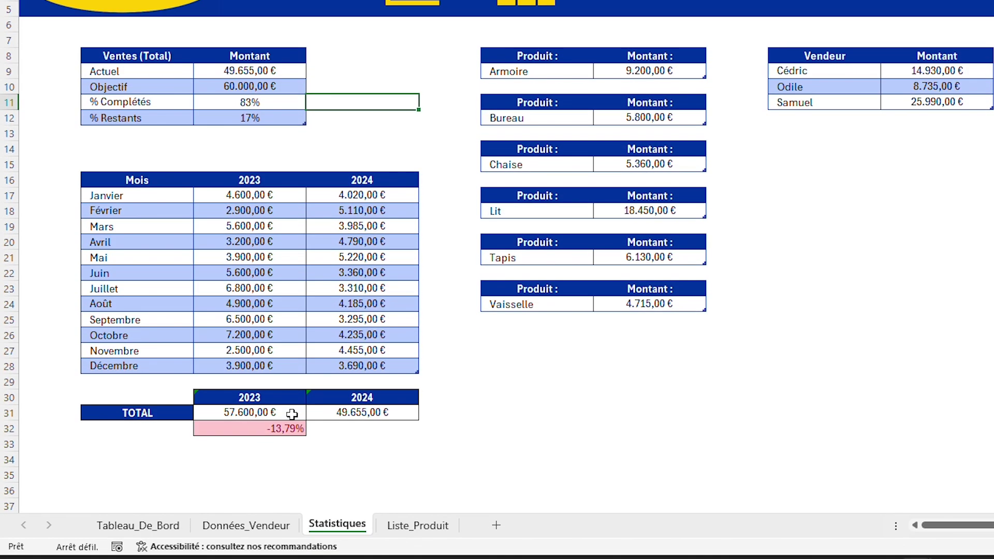
Insert a clustered column chart of the 2023 and 2024 totals with their year headers
{"action": "left_click_drag", "start_coordinate": [292, 414], "coordinate": [318, 415]}
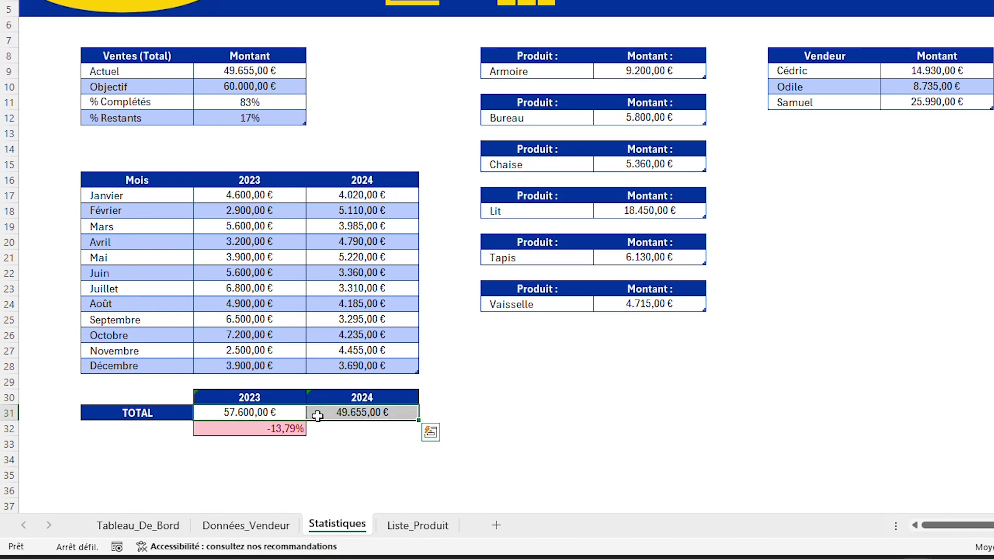
{"action": "left_click_drag", "start_coordinate": [281, 417], "coordinate": [333, 410]}
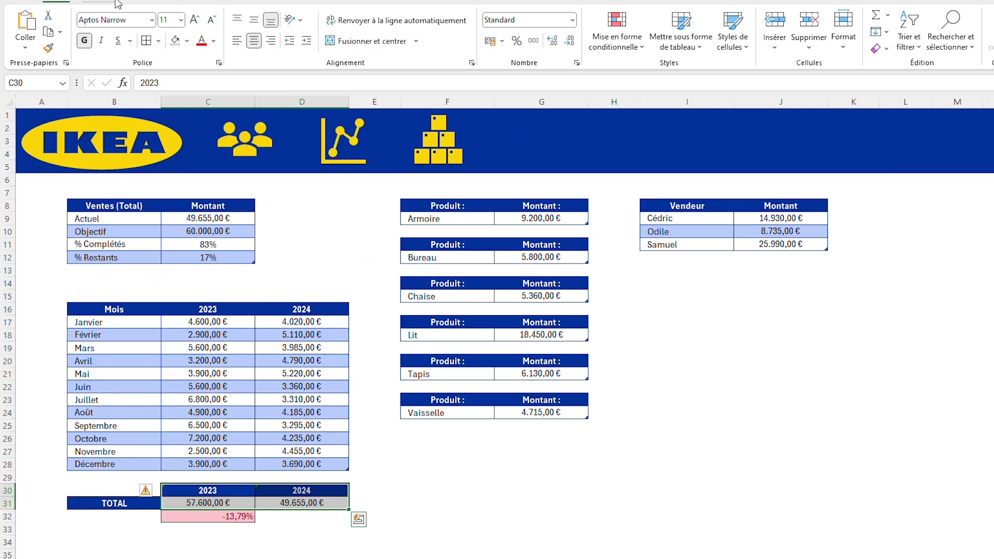
{"action": "left_click", "coordinate": [117, 2]}
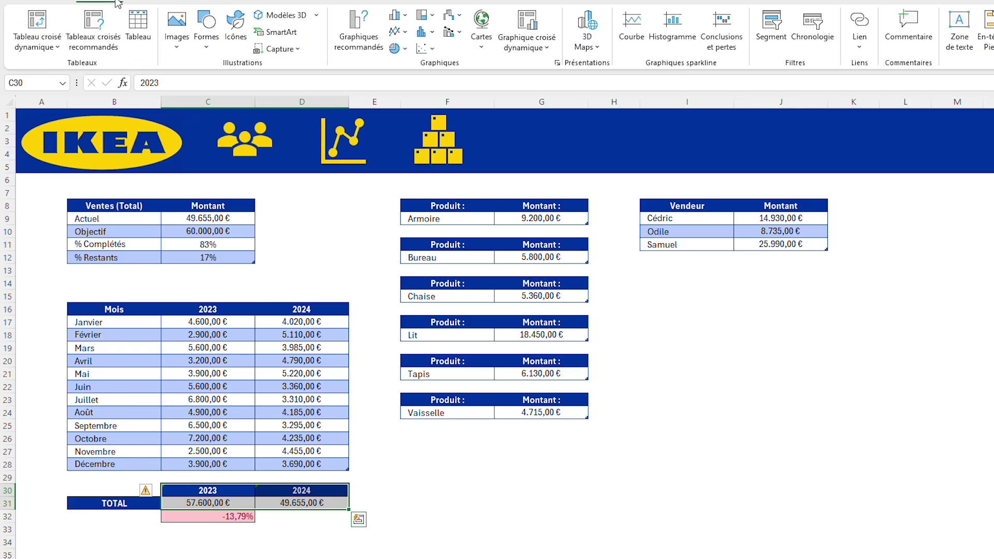
{"action": "left_click", "coordinate": [381, 39]}
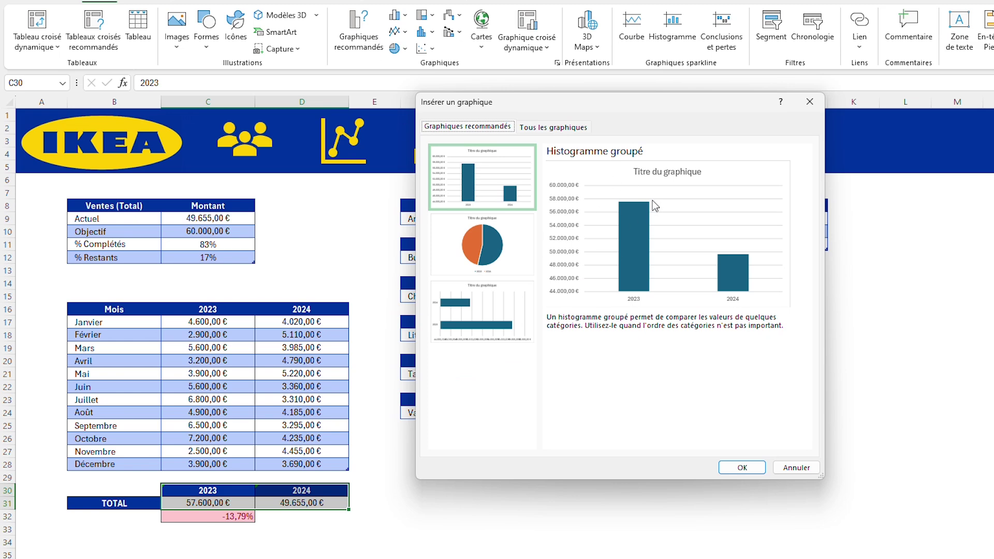
{"action": "left_click", "coordinate": [742, 467]}
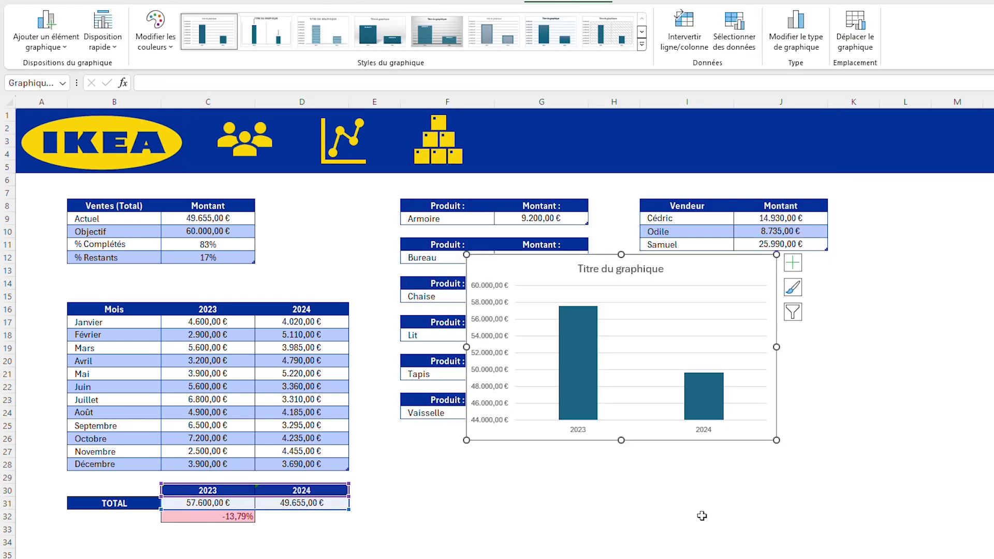
Delete the column chart's title and move the chart lower and to the right
{"action": "left_click", "coordinate": [644, 269]}
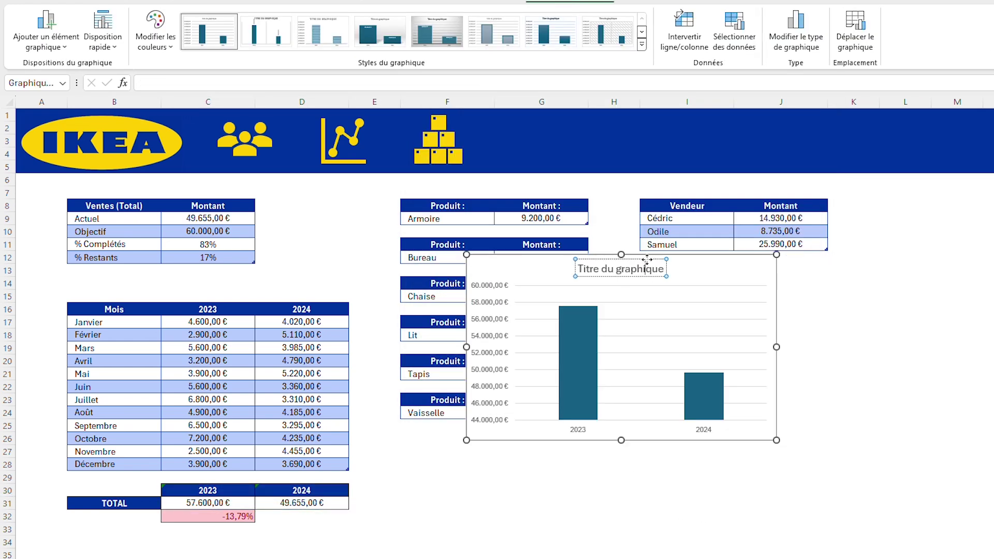
{"action": "key", "text": "Delete"}
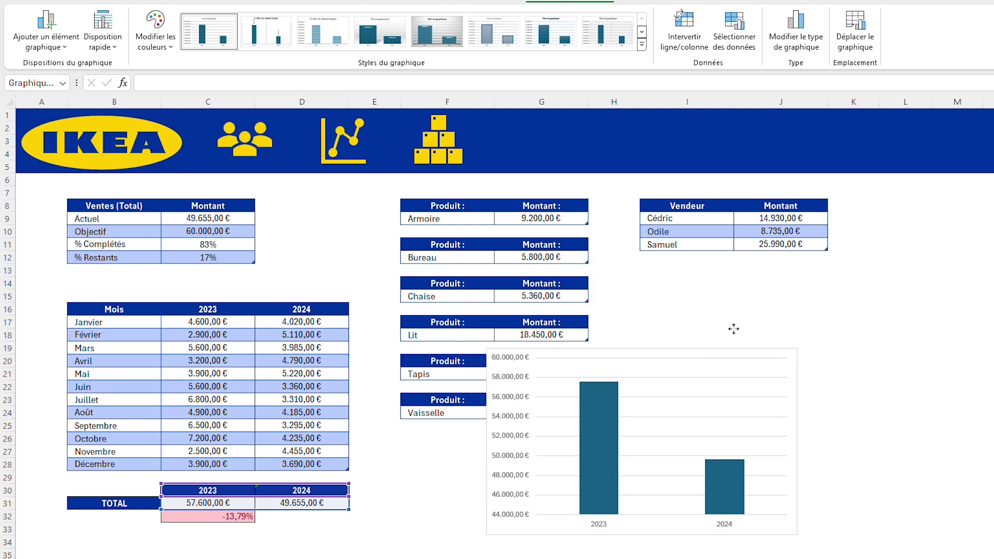
{"action": "left_click_drag", "start_coordinate": [670, 256], "coordinate": [763, 297]}
Fill the chart's two bars solid dark blue
{"action": "double_click", "coordinate": [688, 337]}
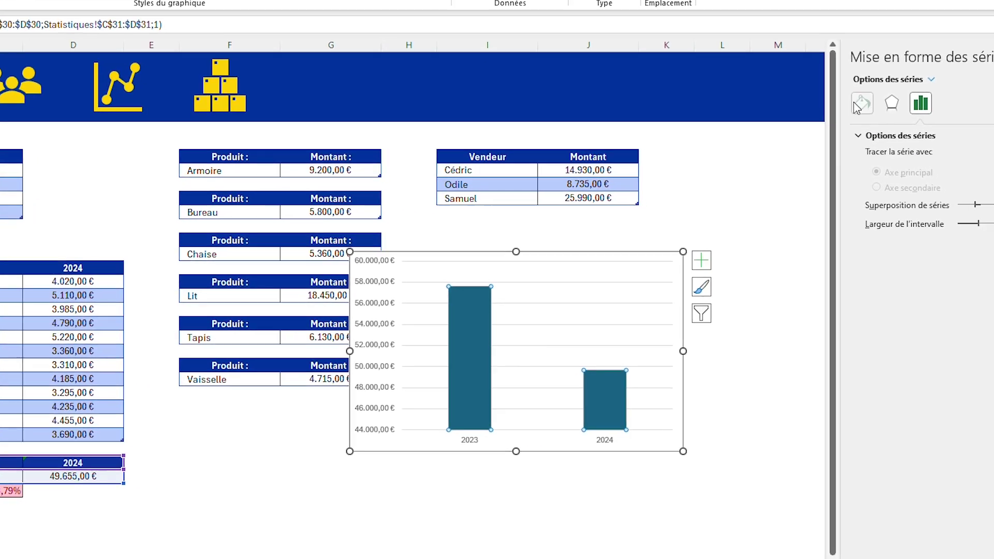
{"action": "left_click", "coordinate": [922, 120]}
{"action": "left_click", "coordinate": [949, 273]}
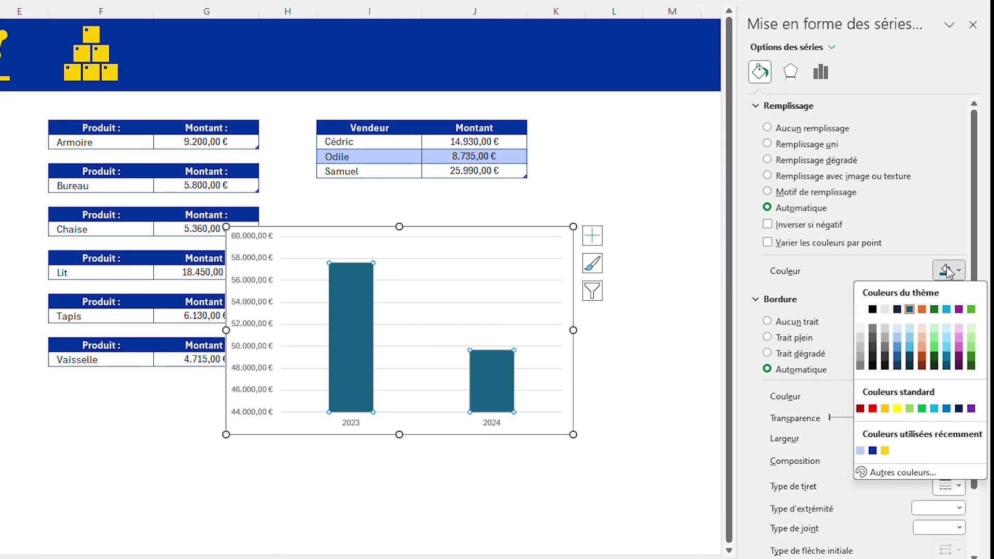
{"action": "left_click", "coordinate": [872, 450]}
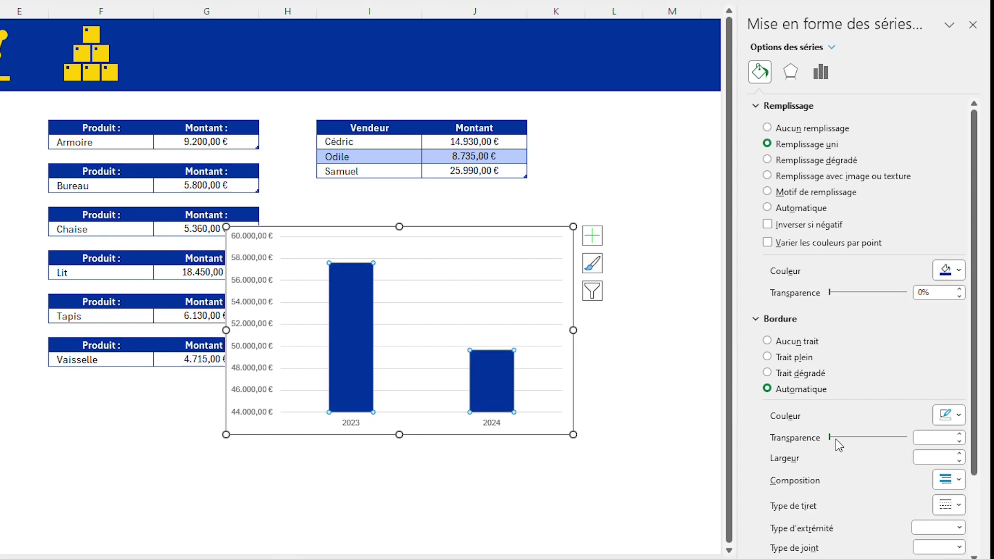
{"action": "left_click", "coordinate": [262, 269]}
Bound the vertical value axis from a minimum of 45000 to a maximum of 60000
{"action": "left_click", "coordinate": [259, 264]}
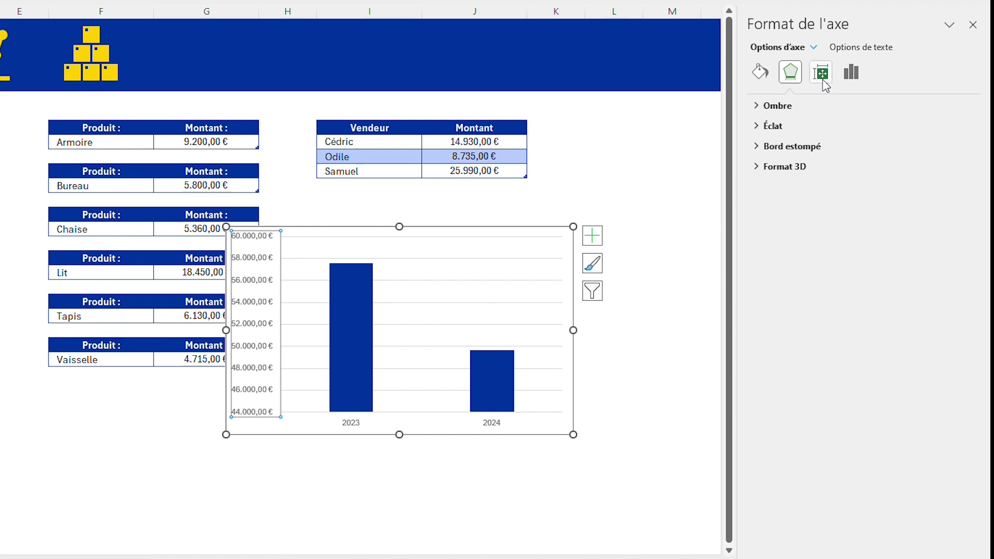
{"action": "left_click", "coordinate": [853, 73]}
{"action": "left_click", "coordinate": [790, 106]}
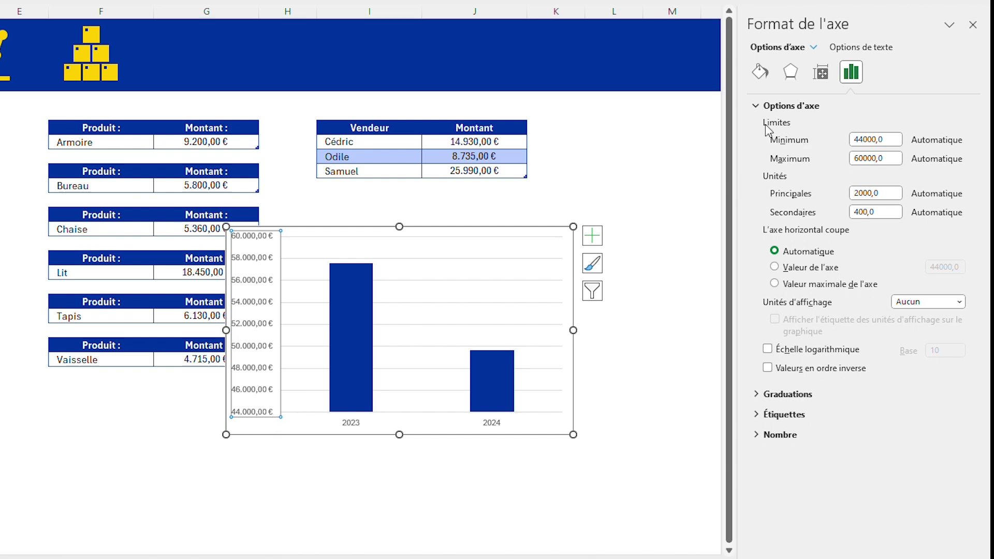
{"action": "double_click", "coordinate": [870, 140]}
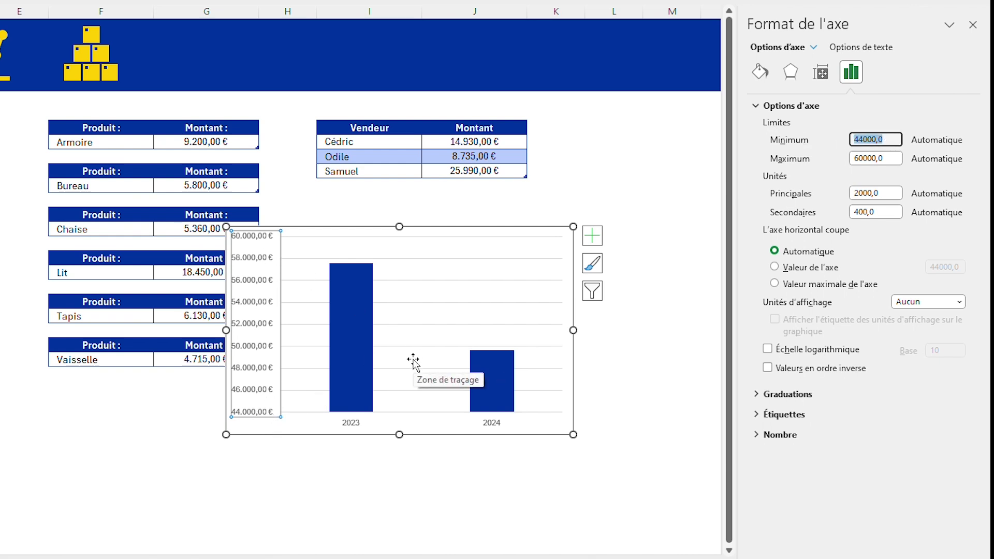
{"action": "type", "text": "45"}
{"action": "double_click", "coordinate": [889, 158]}
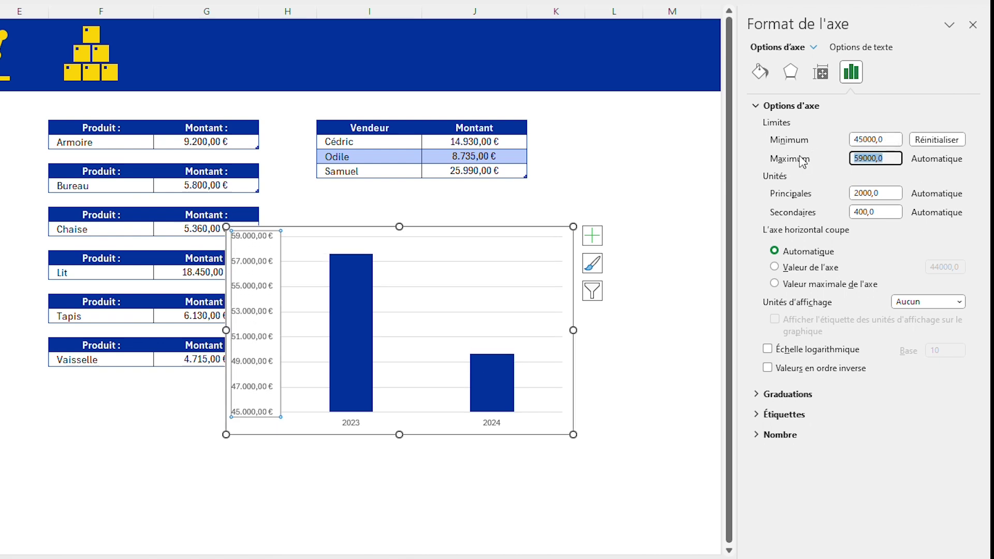
{"action": "type", "text": "600"}
{"action": "key", "text": "Return"}
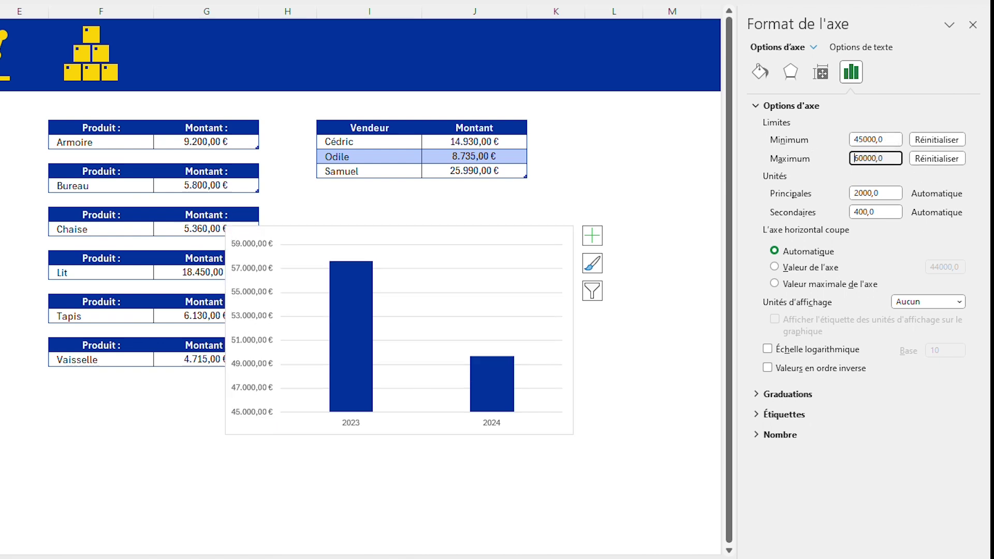
{"action": "left_click", "coordinate": [972, 24]}
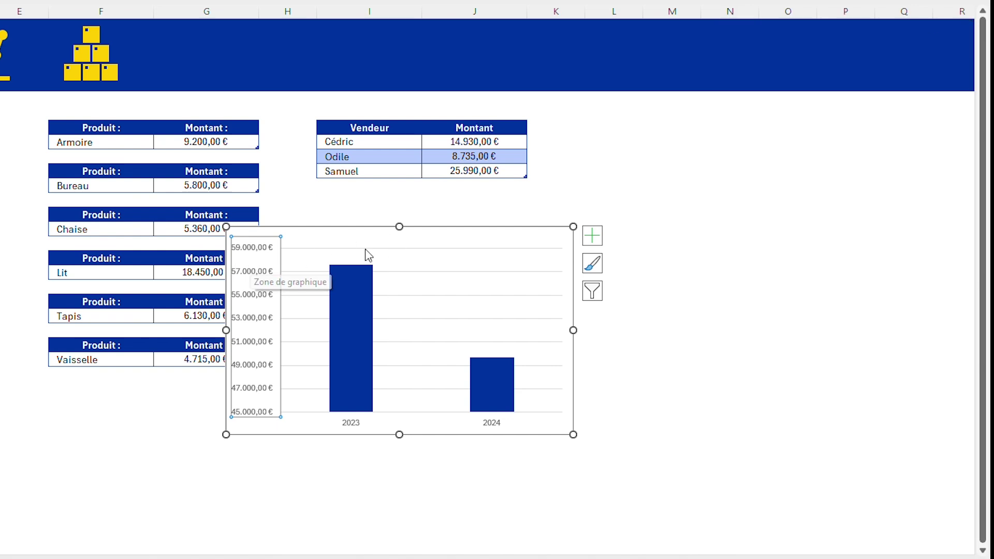
Colour the chart's major gridlines yellow
{"action": "left_click", "coordinate": [414, 249]}
{"action": "double_click", "coordinate": [418, 250]}
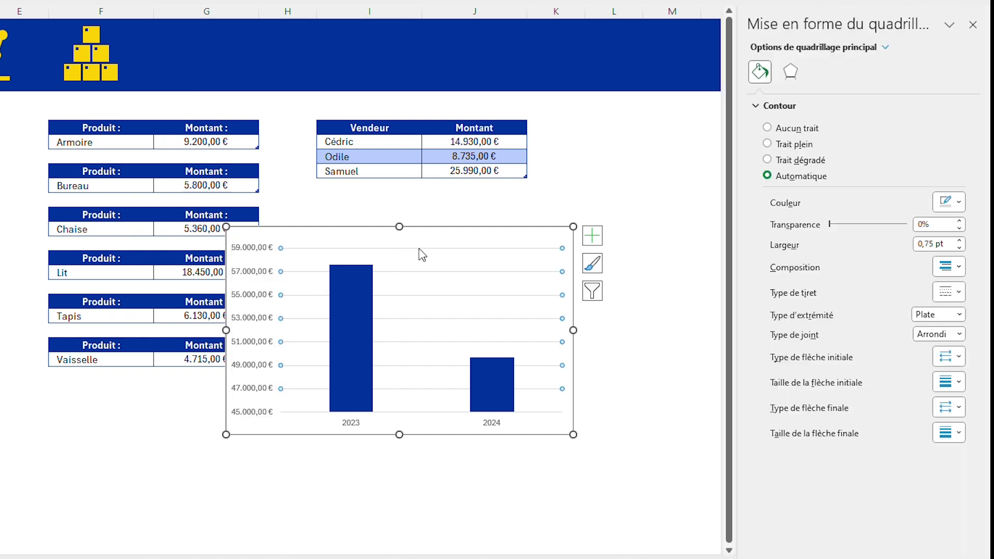
{"action": "left_click", "coordinate": [959, 203]}
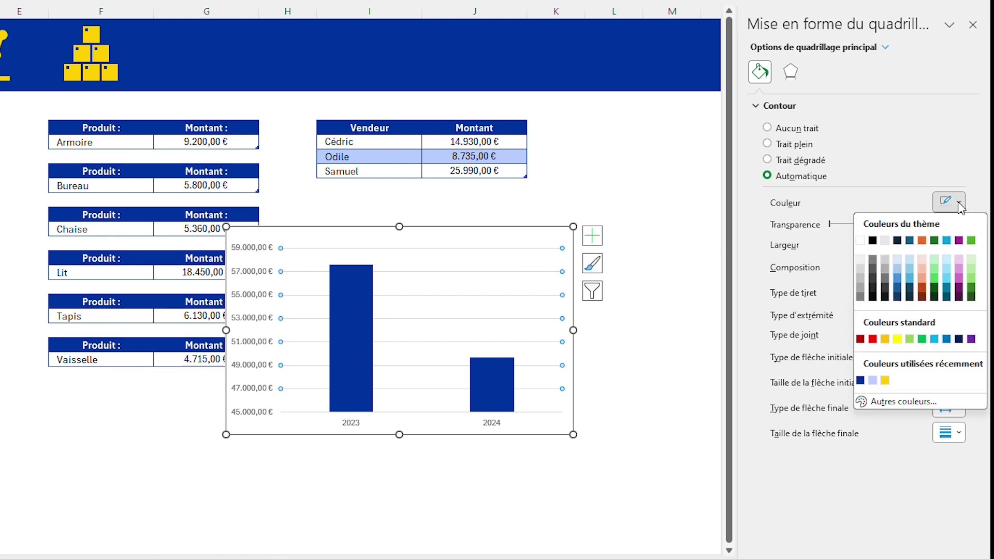
{"action": "left_click", "coordinate": [885, 380]}
{"action": "left_click", "coordinate": [973, 25]}
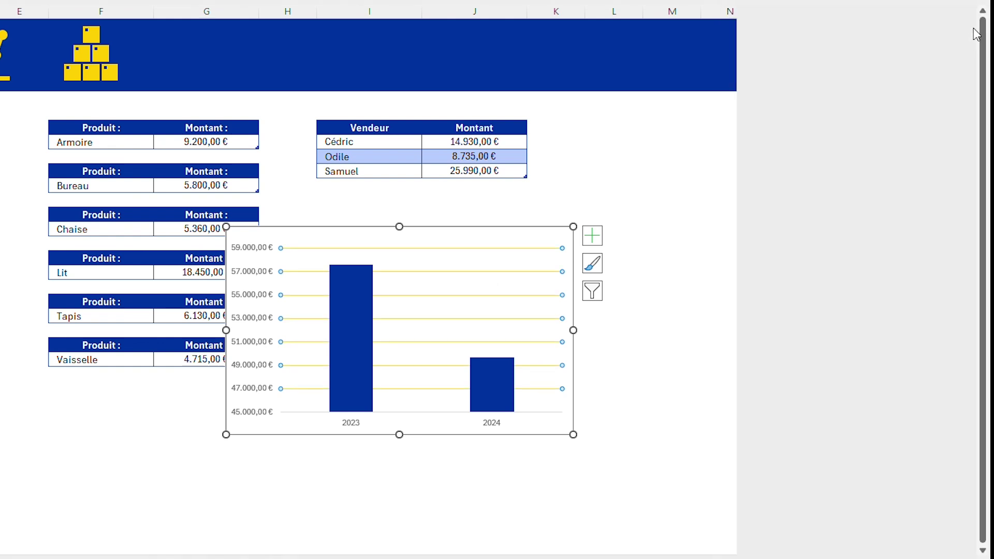
Remove the chart area's fill and border, then cut and paste the chart onto the dashboard
{"action": "double_click", "coordinate": [565, 243]}
{"action": "left_click", "coordinate": [545, 230]}
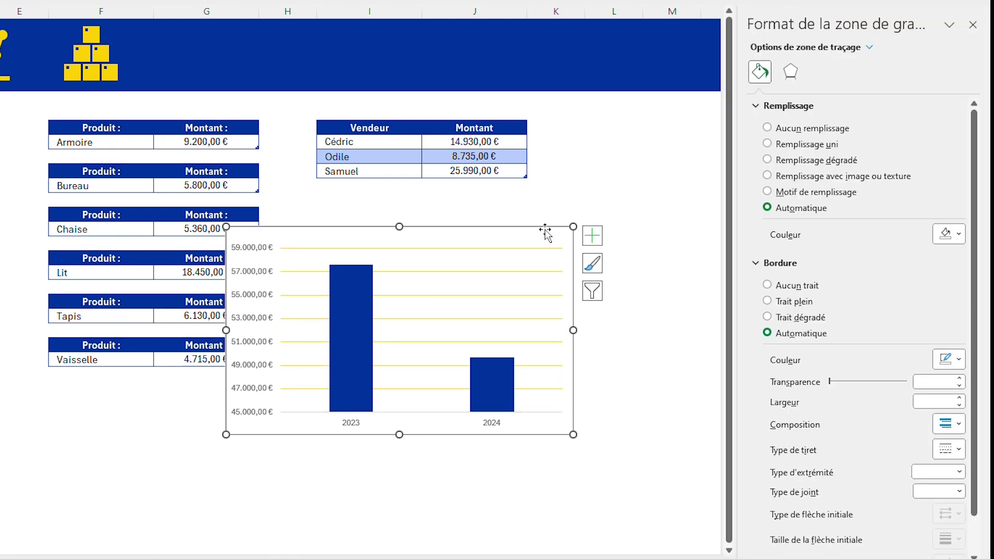
{"action": "left_click", "coordinate": [805, 129]}
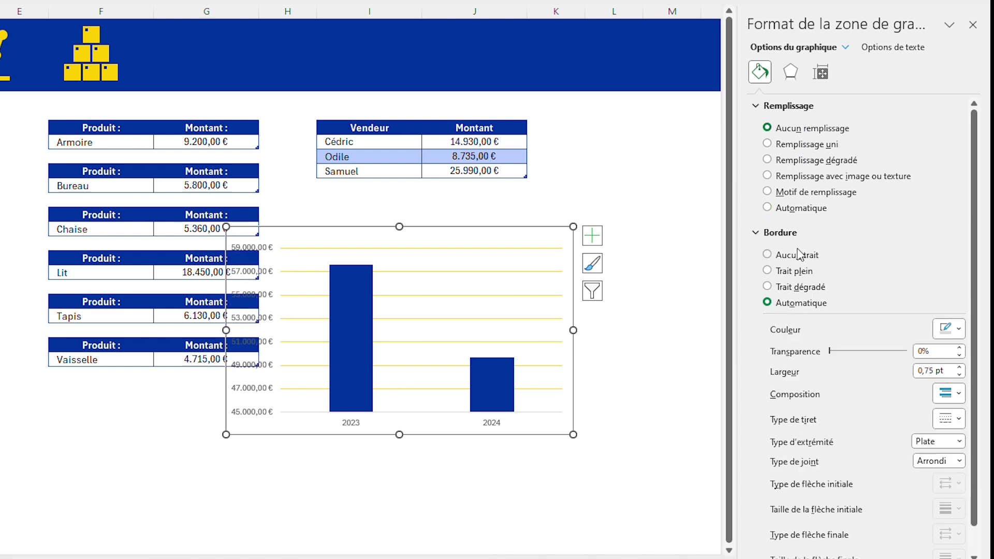
{"action": "left_click", "coordinate": [799, 255]}
{"action": "left_click", "coordinate": [694, 280]}
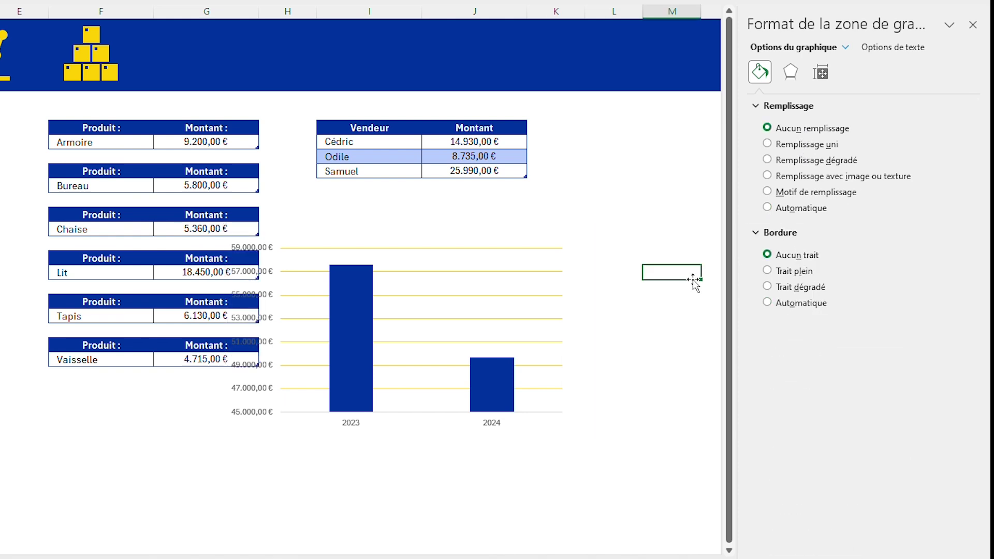
{"action": "left_click", "coordinate": [531, 237]}
{"action": "key", "text": "ctrl+x"}
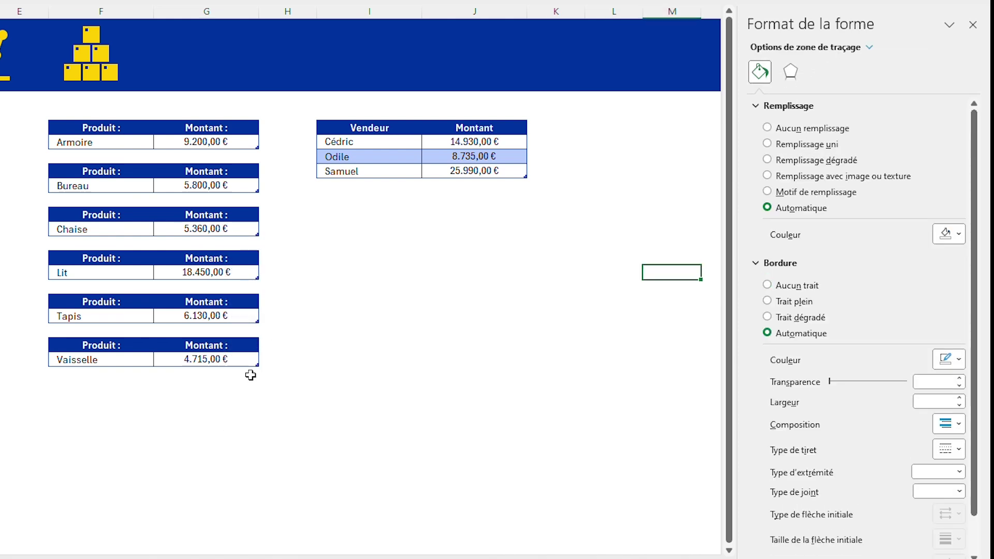
{"action": "key", "text": "ctrl+v"}
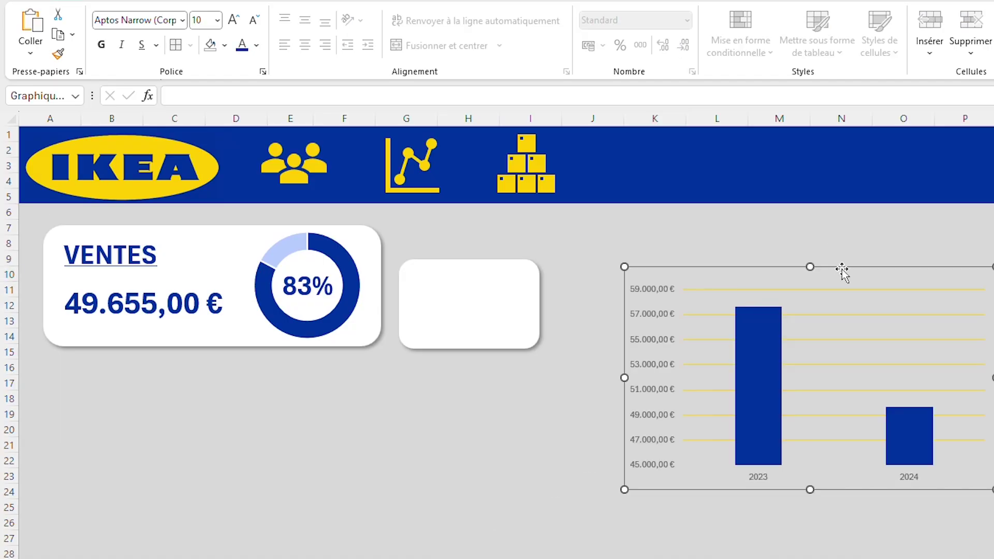
Shrink the 2023-vs-2024 column chart and fit it inside the second white card
{"action": "left_click_drag", "start_coordinate": [826, 259], "coordinate": [621, 252]}
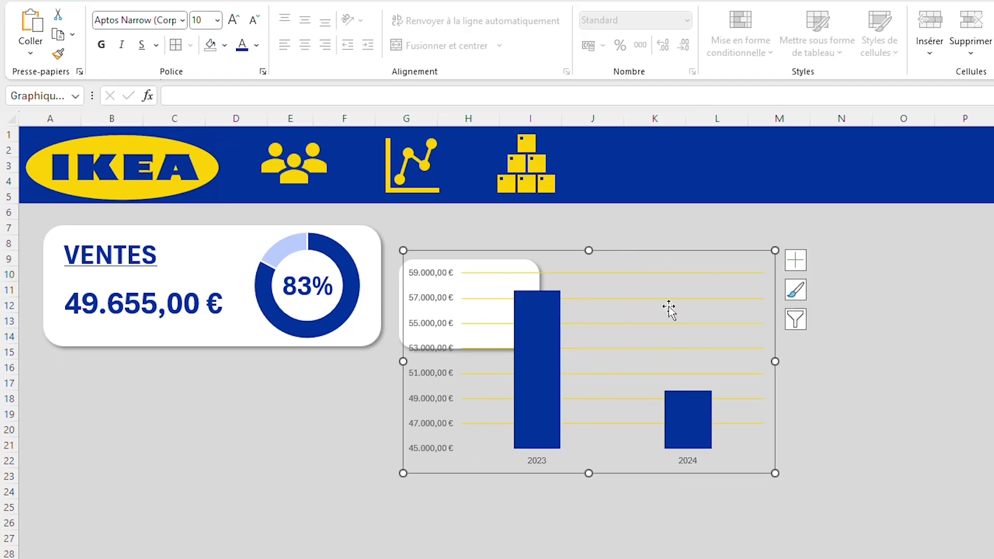
{"action": "left_click_drag", "start_coordinate": [775, 473], "coordinate": [526, 345]}
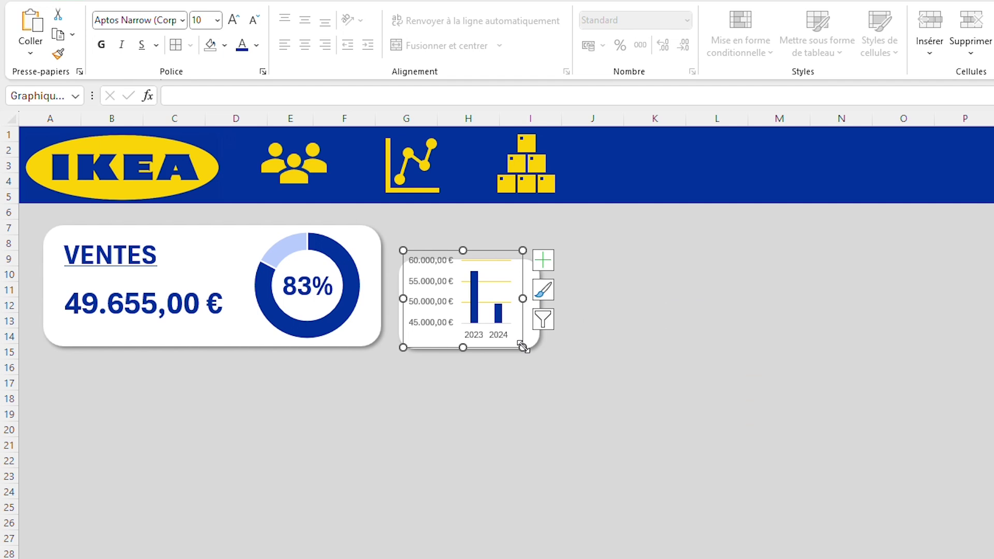
{"action": "mouse_move", "coordinate": [500, 251]}
{"action": "left_mouse_down"}
{"action": "mouse_move", "coordinate": [493, 266]}
{"action": "mouse_move", "coordinate": [550, 255]}
{"action": "left_mouse_up"}
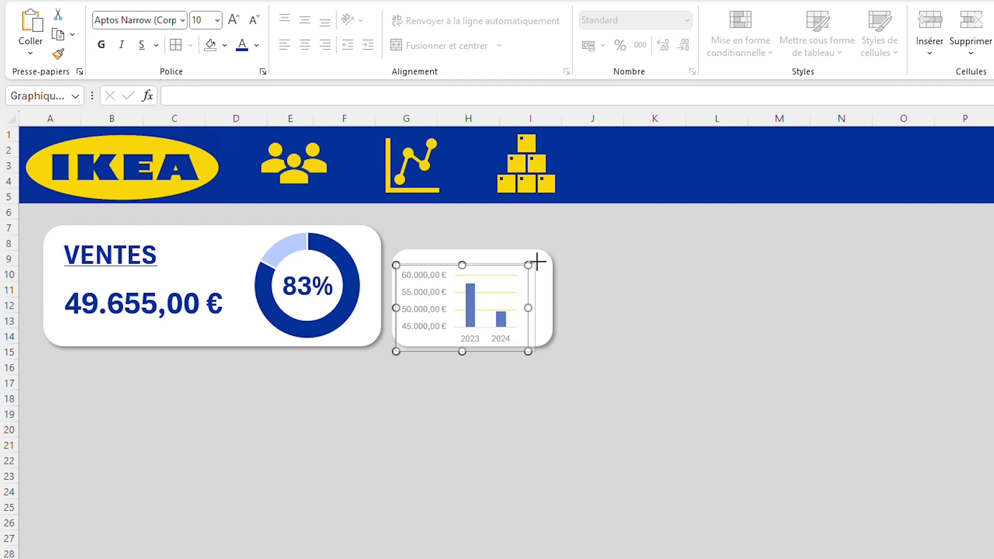
{"action": "left_click_drag", "start_coordinate": [472, 255], "coordinate": [473, 250]}
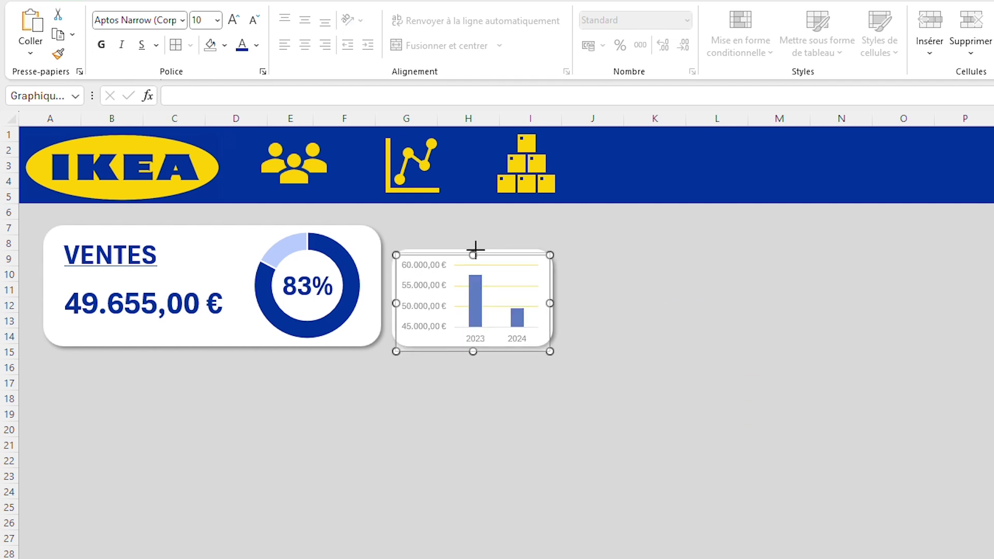
{"action": "left_click", "coordinate": [652, 254]}
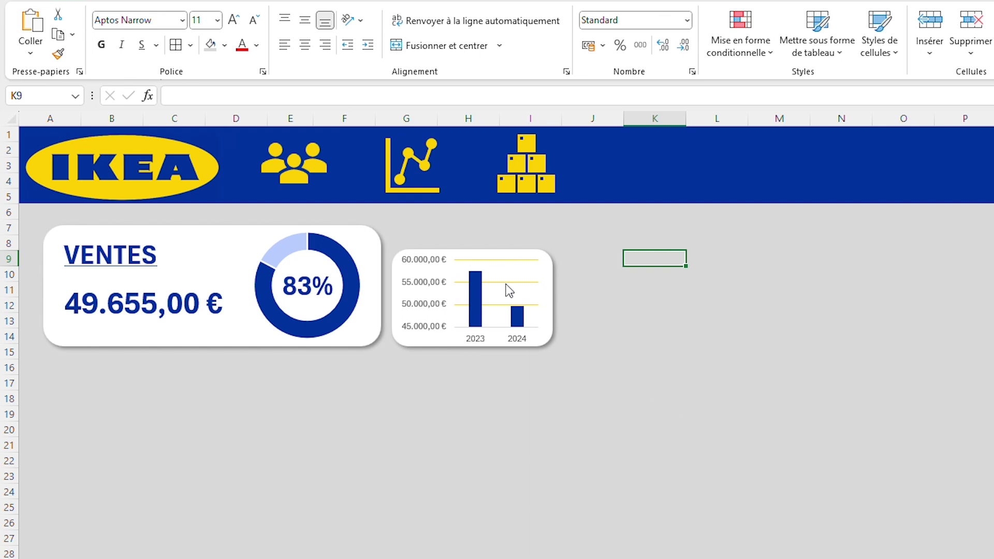
{"action": "left_click", "coordinate": [535, 335]}
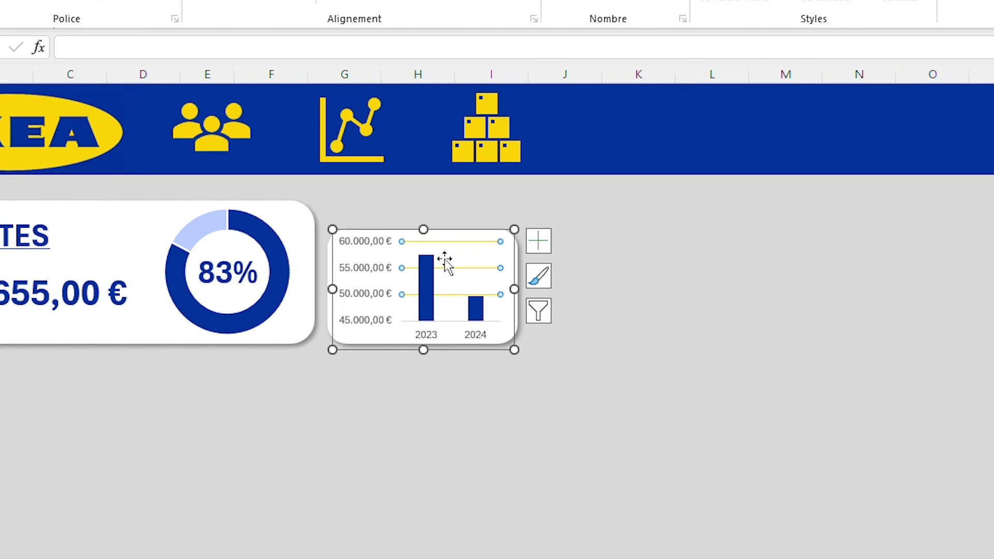
Add a trendline to the bar chart
{"action": "left_click", "coordinate": [538, 241]}
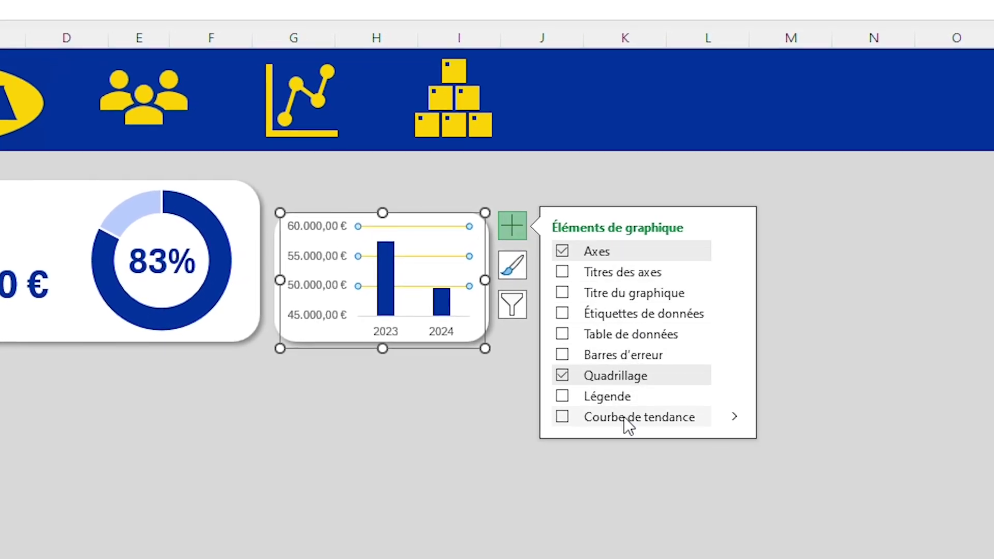
{"action": "left_click", "coordinate": [600, 421]}
{"action": "key", "text": "Escape"}
{"action": "key", "text": "Escape"}
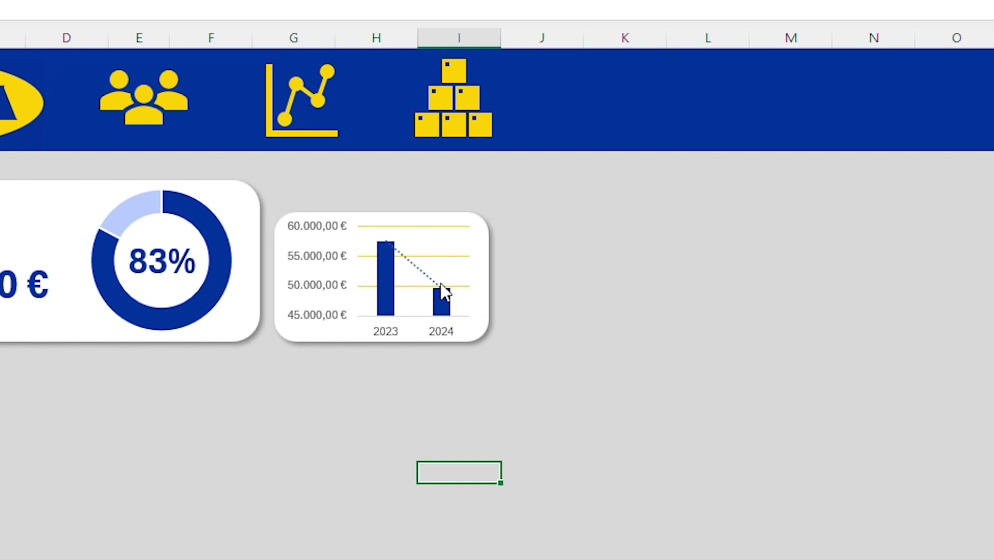
Duplicate the white rounded card and move the copy up over the chart card
{"action": "left_click", "coordinate": [242, 192]}
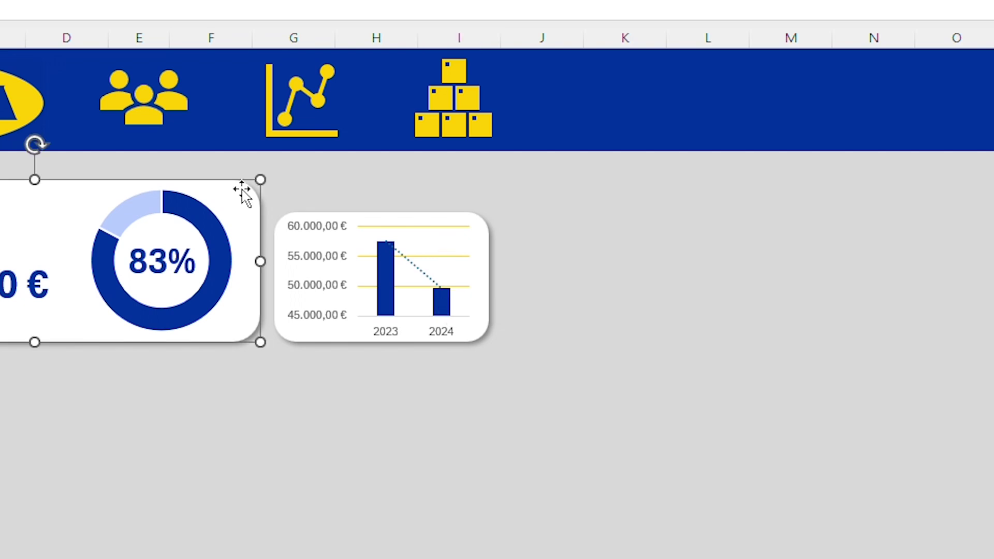
{"action": "left_click", "coordinate": [305, 217]}
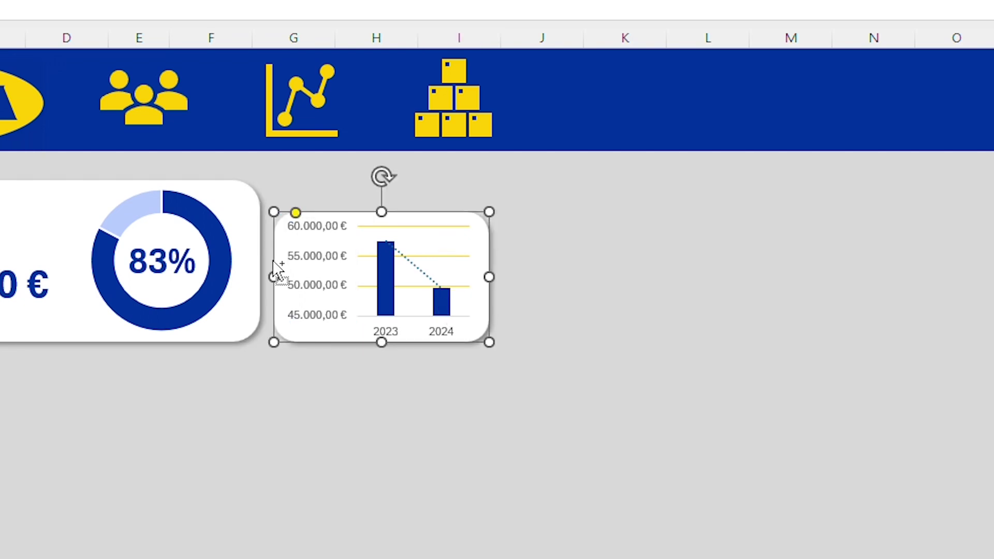
{"action": "key", "text": "ctrl+d"}
{"action": "mouse_move", "coordinate": [355, 282]}
{"action": "left_mouse_down"}
{"action": "mouse_move", "coordinate": [345, 222]}
{"action": "mouse_move", "coordinate": [293, 216]}
{"action": "left_mouse_up"}
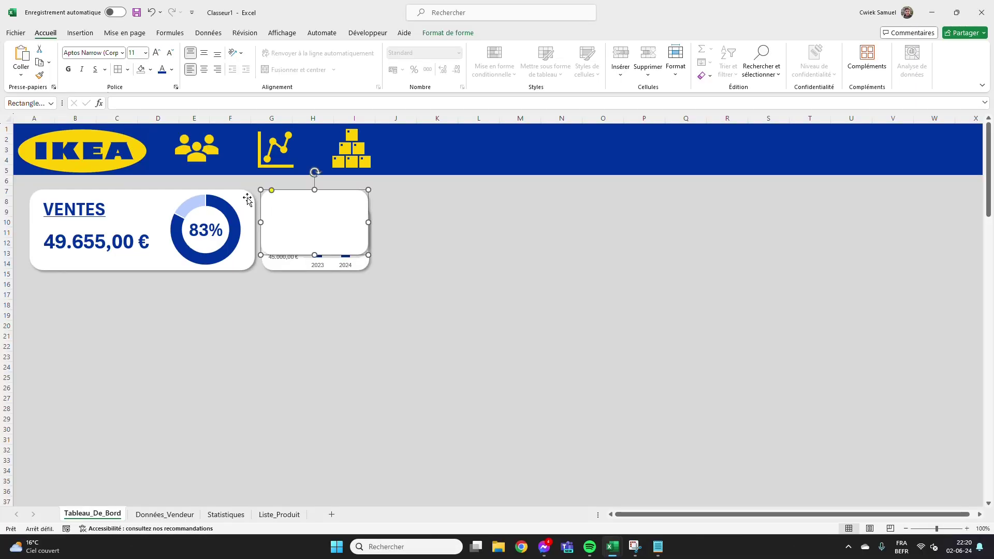
Align the white rectangle's top edge with the VENTES card's top edge
{"action": "left_click", "coordinate": [148, 197], "text": "ctrl"}
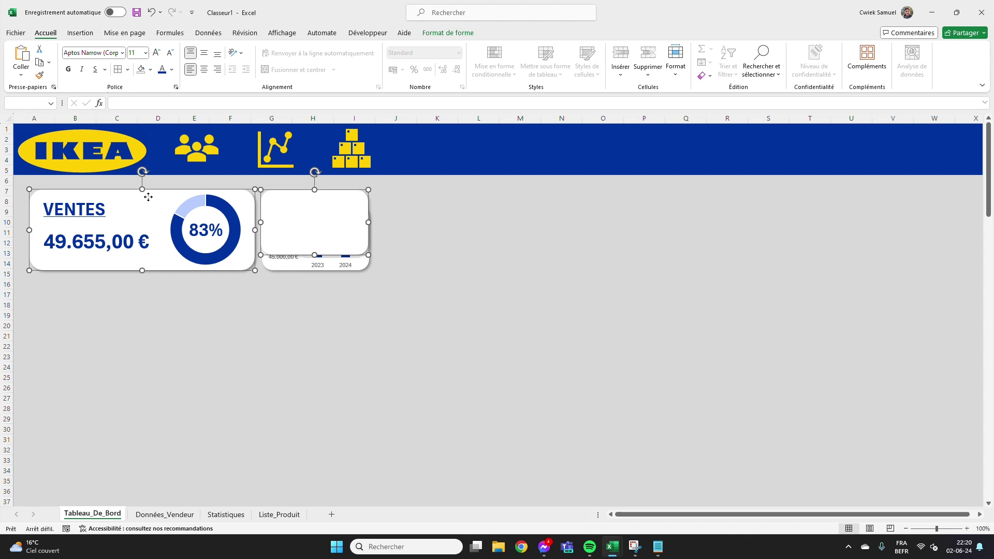
{"action": "left_click", "coordinate": [447, 33]}
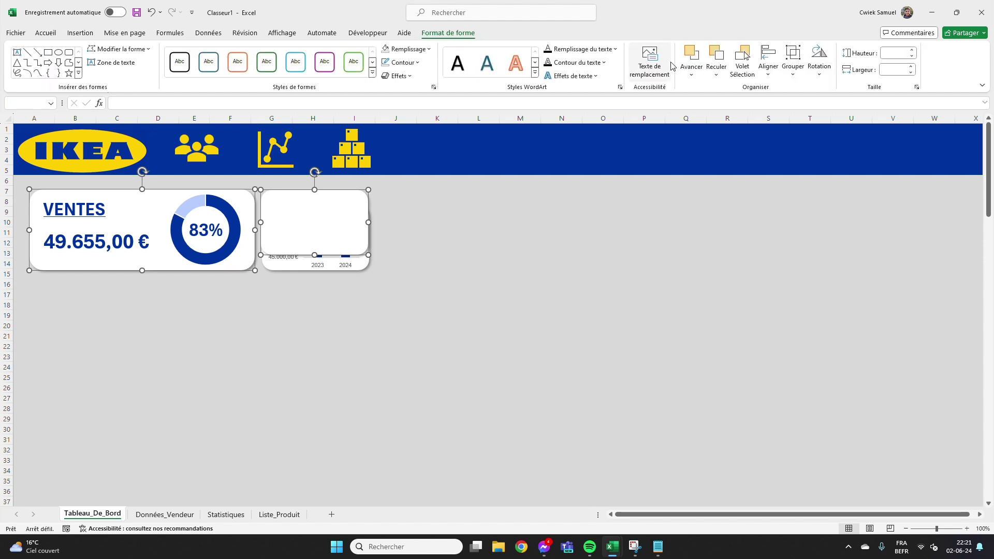
{"action": "left_click", "coordinate": [769, 75]}
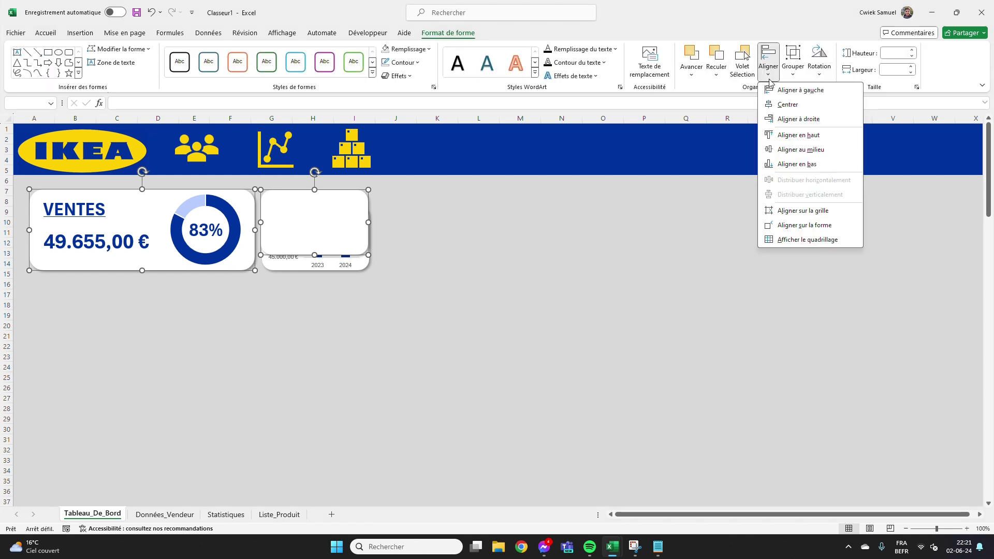
{"action": "left_click", "coordinate": [798, 135]}
{"action": "left_click", "coordinate": [414, 251]}
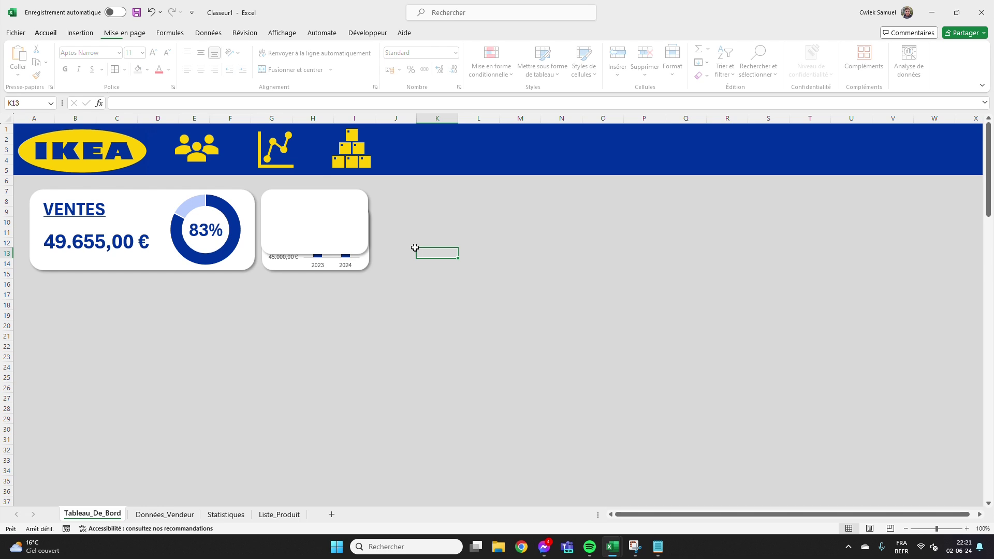
{"action": "left_click", "coordinate": [316, 251]}
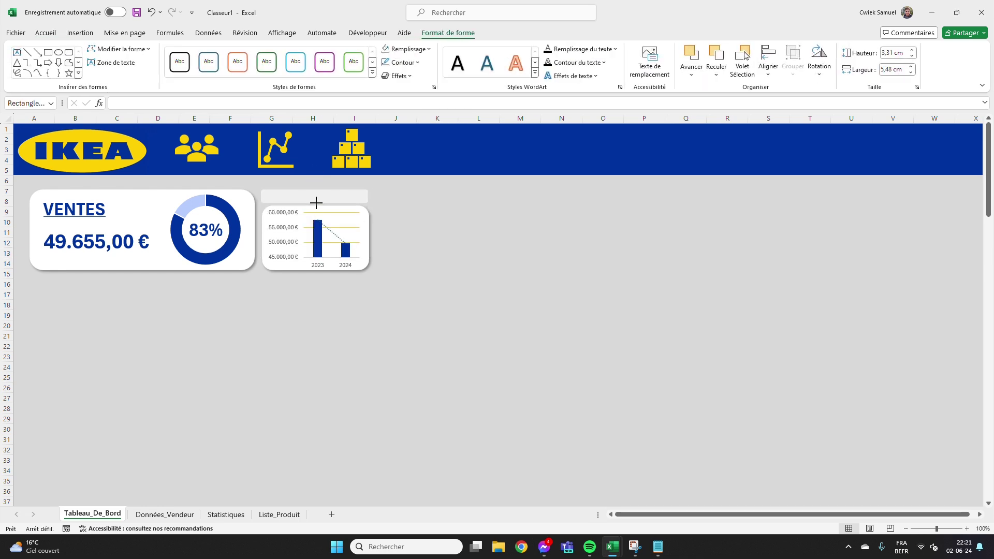
Shrink the rectangle to a thin strip, place the value box over it, and send the strip back
{"action": "left_click_drag", "start_coordinate": [316, 201], "coordinate": [317, 202]}
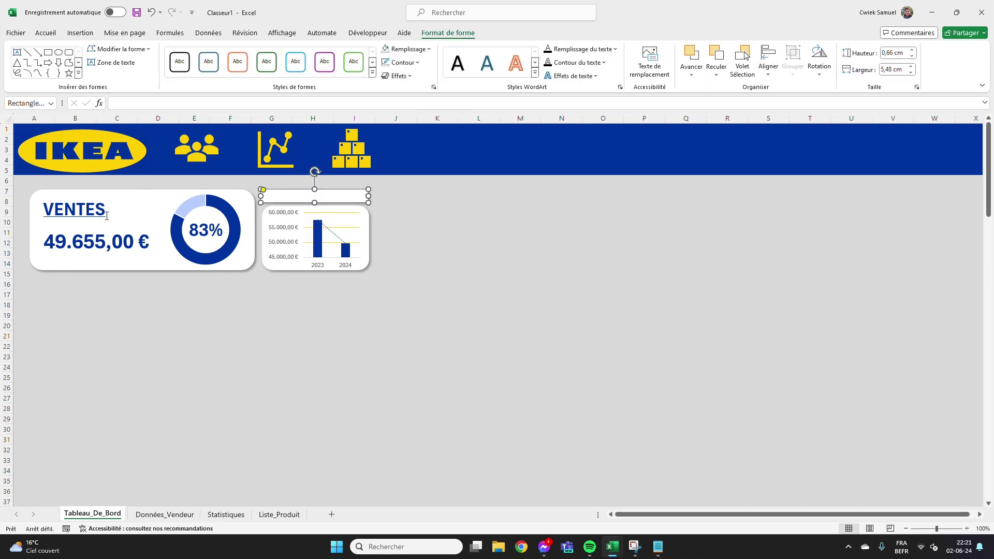
{"action": "left_click_drag", "start_coordinate": [117, 229], "coordinate": [146, 230]}
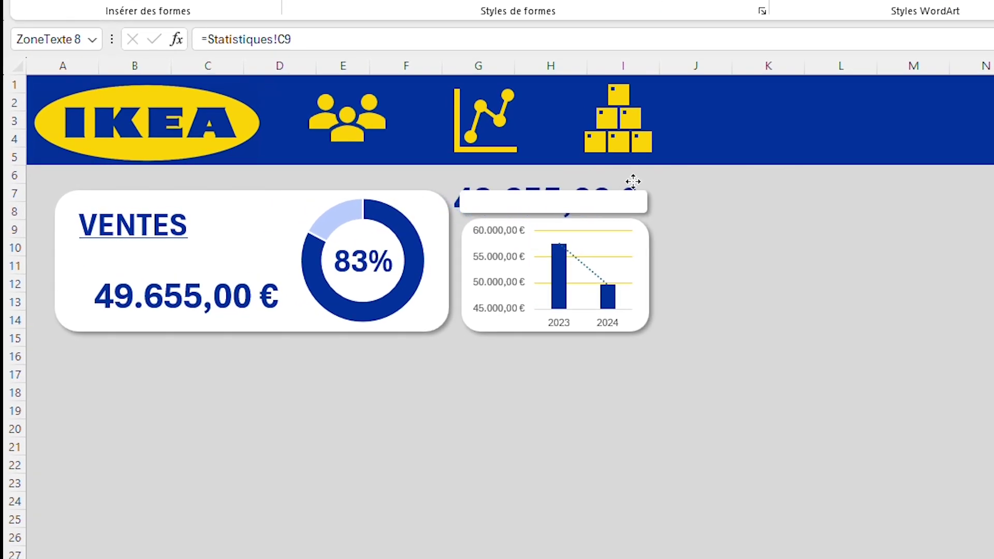
{"action": "left_click_drag", "start_coordinate": [230, 255], "coordinate": [536, 199]}
{"action": "left_click", "coordinate": [599, 199]}
{"action": "right_click", "coordinate": [570, 204]}
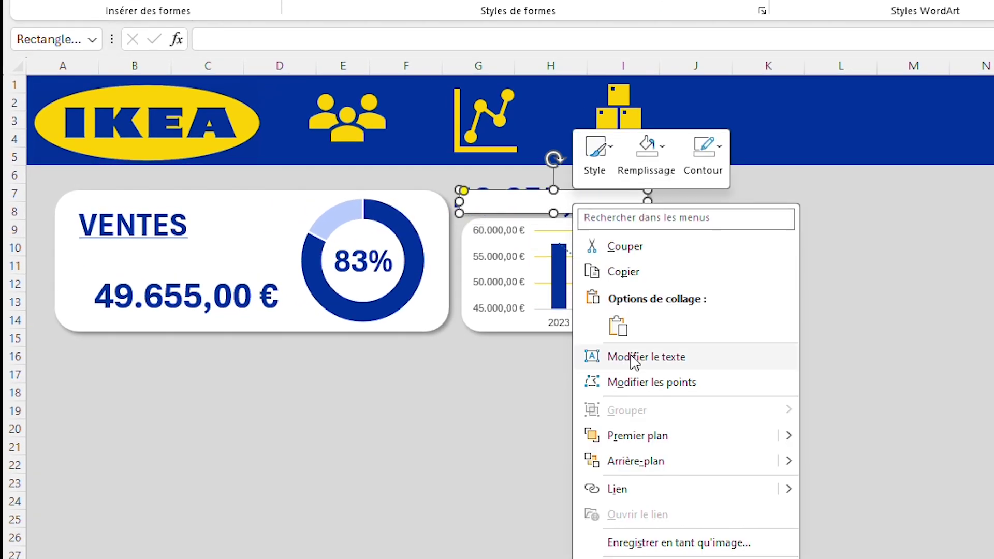
{"action": "left_click", "coordinate": [670, 477]}
Make the value box text smaller and position it on the white strip
{"action": "left_click", "coordinate": [604, 203]}
{"action": "left_click_drag", "start_coordinate": [592, 171], "coordinate": [609, 175]}
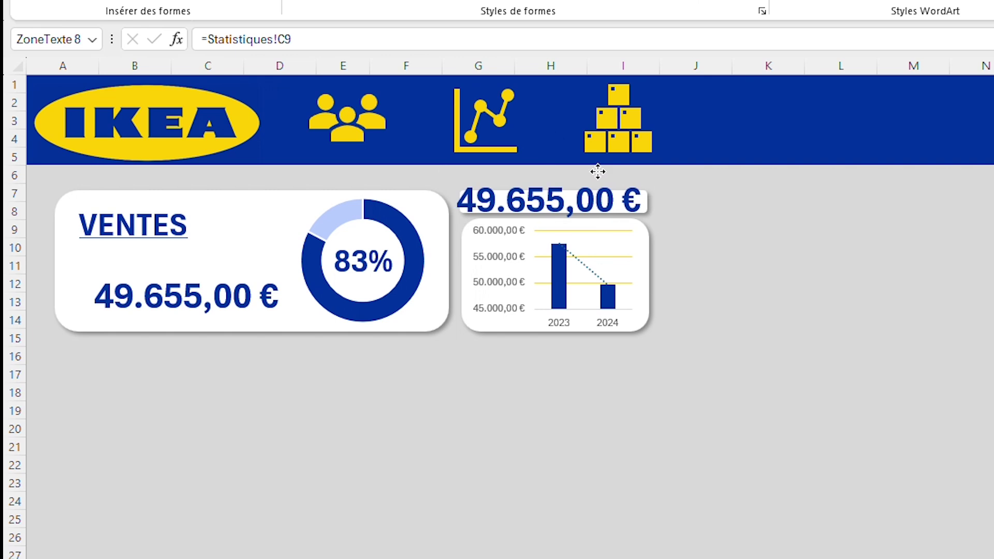
{"action": "key", "text": "alt+h"}
{"action": "key", "text": "ctrl+shift+less"}
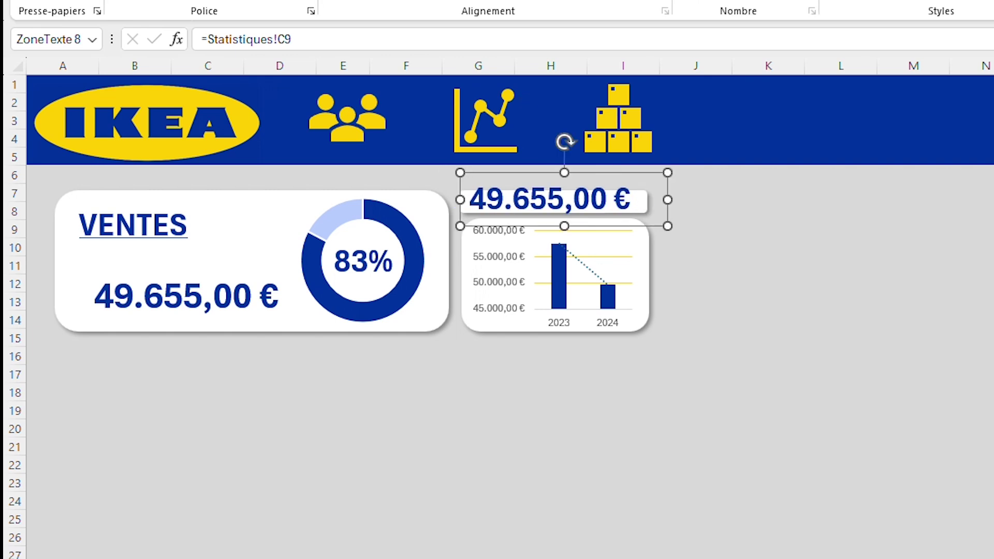
{"action": "key", "text": "ctrl+shift+less"}
{"action": "key", "text": "ctrl+shift+less"}
{"action": "left_click_drag", "start_coordinate": [533, 170], "coordinate": [558, 180]}
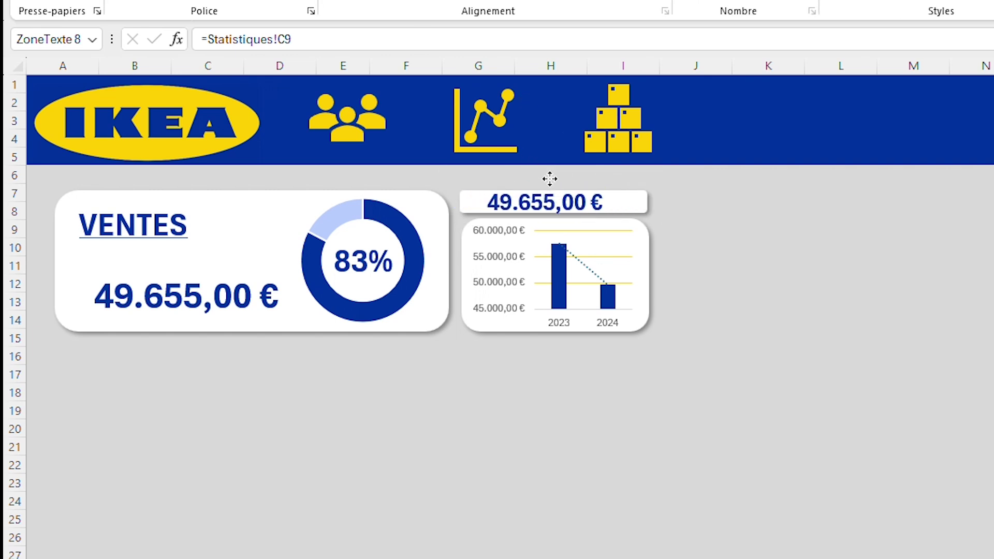
Relink the text box to =Statistiques!C32, the -13,79% change cell
{"action": "left_click", "coordinate": [337, 37]}
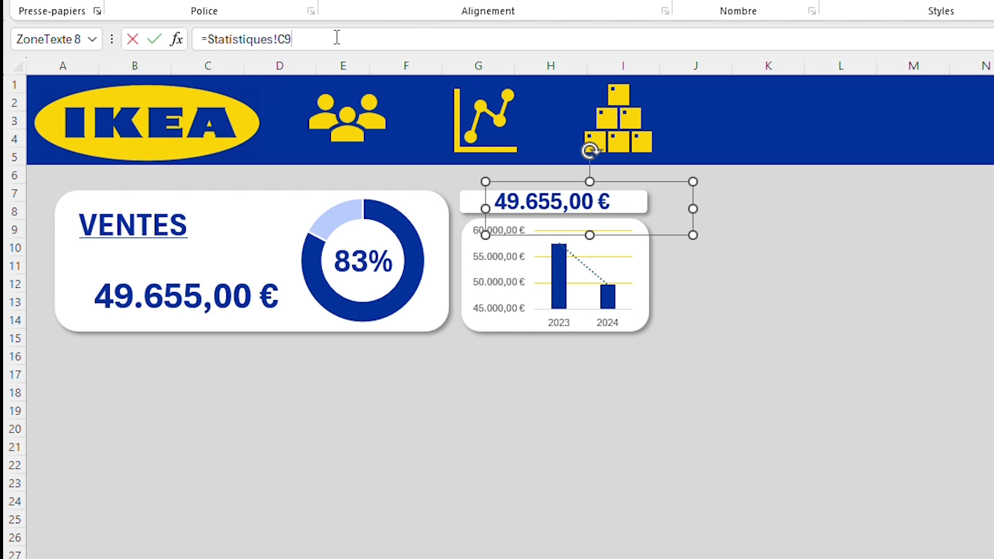
{"action": "key", "text": "BackSpace"}
{"action": "key", "text": "BackSpace"}
{"action": "key", "text": "BackSpace"}
{"action": "key", "text": "BackSpace"}
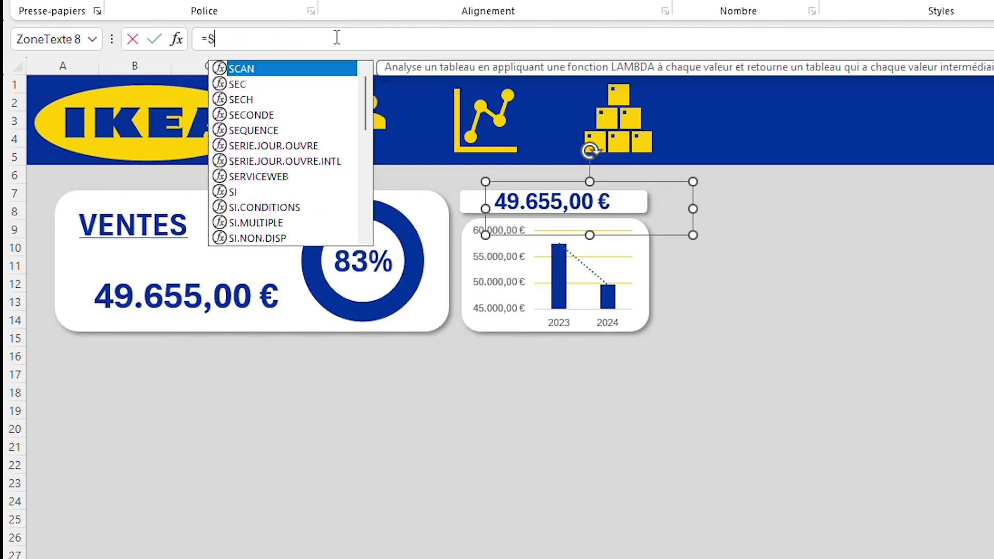
{"action": "key", "text": "BackSpace"}
{"action": "key", "text": "ctrl+Page_Down"}
{"action": "scroll", "coordinate": [306, 466], "scroll_direction": "down", "scroll_amount": 3}
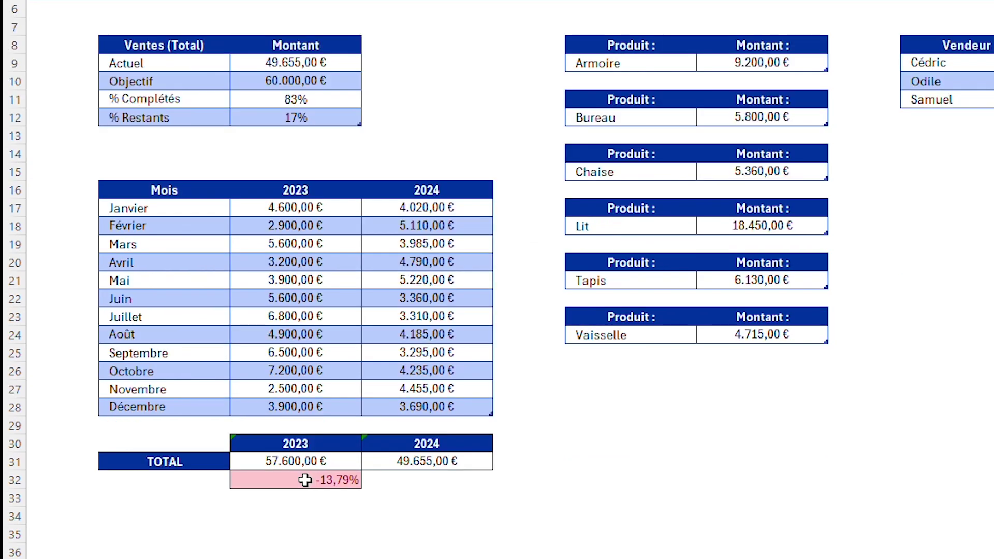
{"action": "left_click", "coordinate": [305, 478]}
{"action": "key", "text": "Return"}
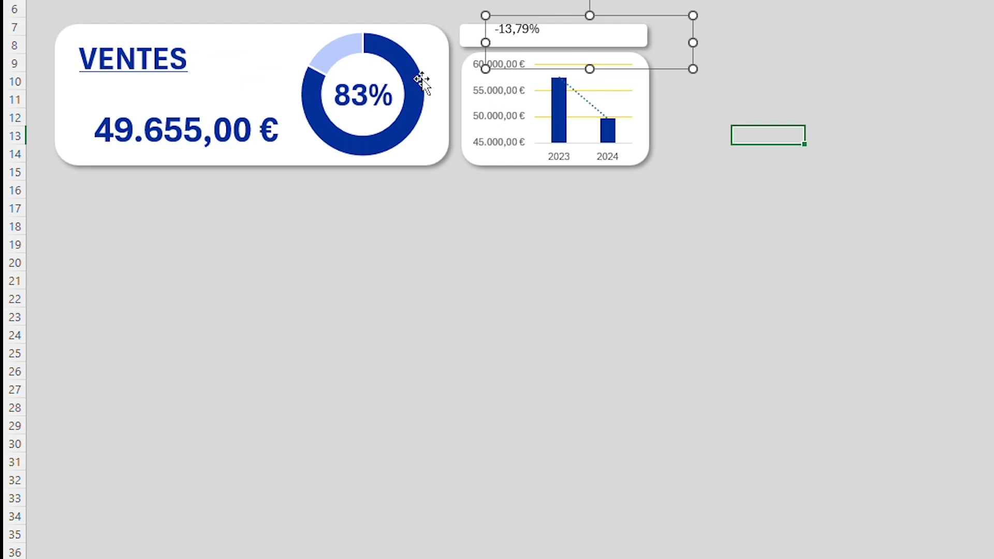
Copy the VENTES amount's bold blue style to -13,79%, set size 18, and centre it
{"action": "left_click", "coordinate": [192, 339]}
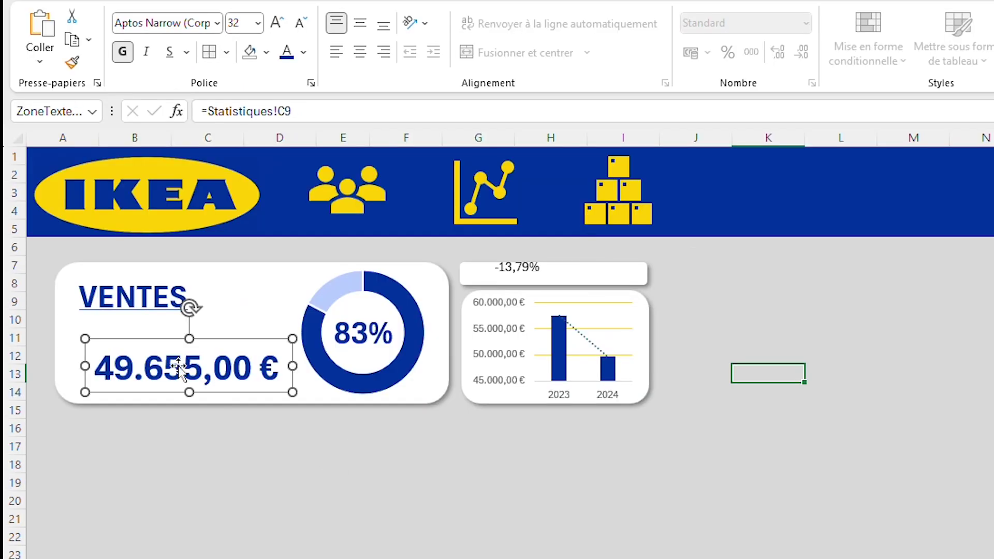
{"action": "left_click", "coordinate": [72, 62]}
{"action": "left_click", "coordinate": [541, 270]}
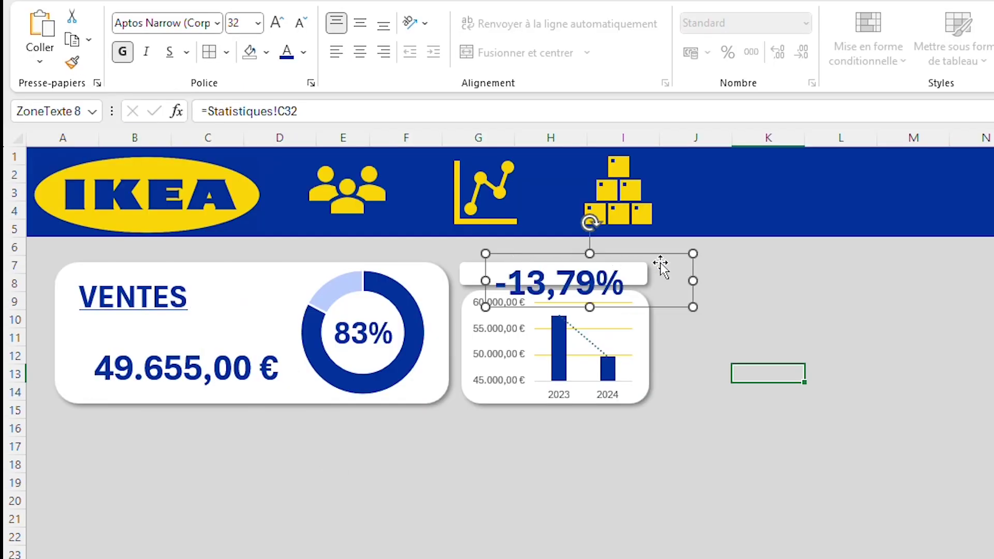
{"action": "left_click", "coordinate": [299, 23]}
{"action": "left_click", "coordinate": [300, 23]}
{"action": "left_click", "coordinate": [300, 23]}
{"action": "left_click", "coordinate": [300, 22]}
{"action": "left_click", "coordinate": [299, 23]}
{"action": "left_click", "coordinate": [299, 22]}
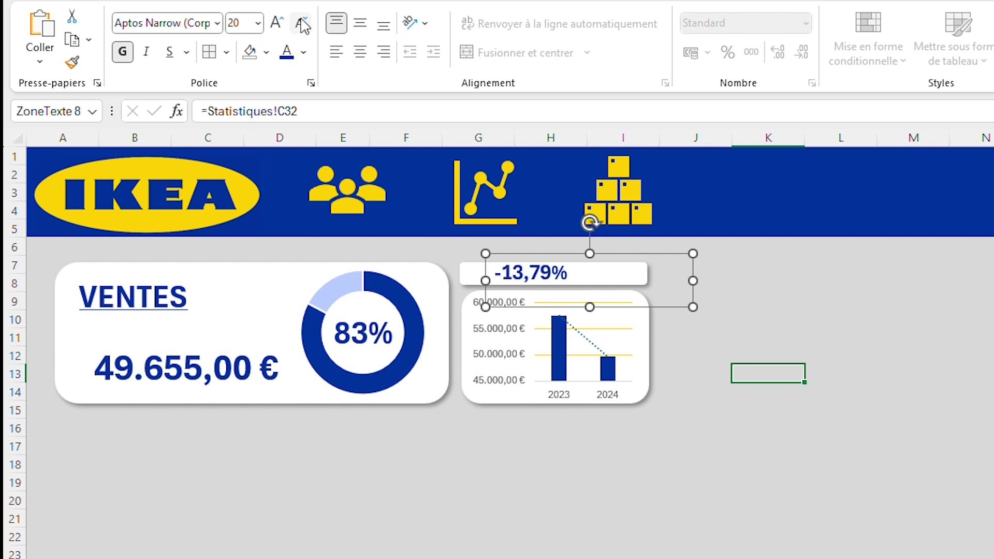
{"action": "left_click_drag", "start_coordinate": [693, 306], "coordinate": [582, 286]}
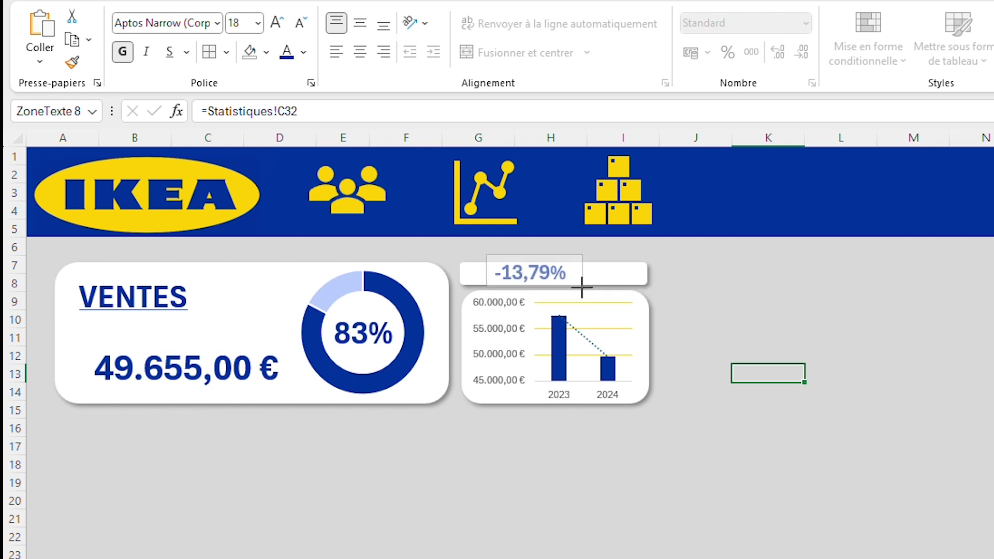
{"action": "left_click_drag", "start_coordinate": [558, 251], "coordinate": [578, 255]}
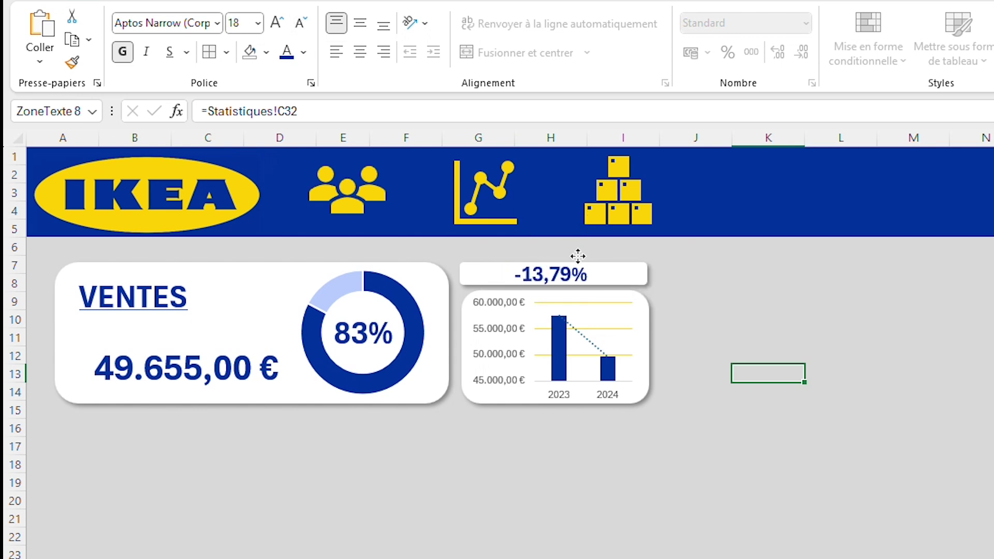
{"action": "left_click", "coordinate": [807, 282]}
{"action": "left_click", "coordinate": [548, 284]}
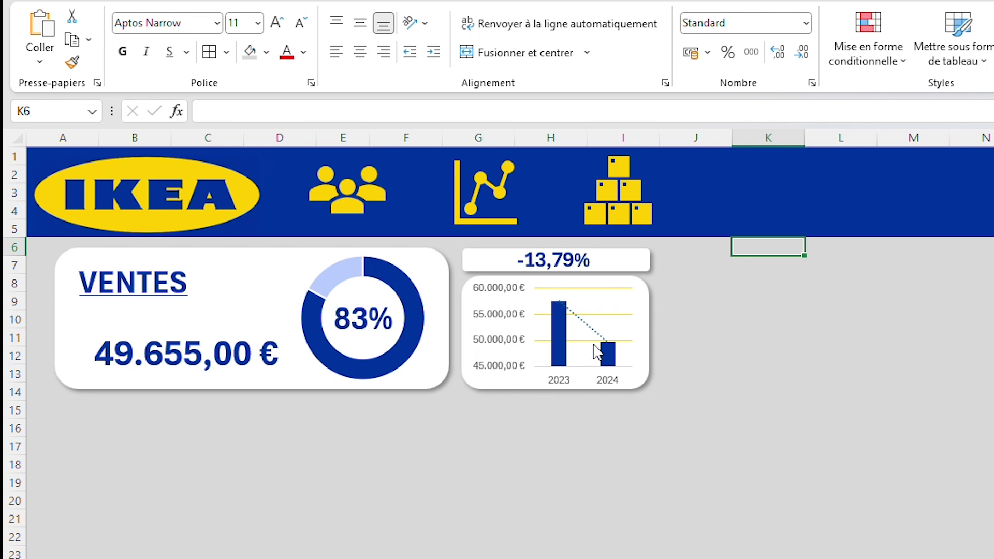
{"action": "mouse_move", "coordinate": [558, 350]}
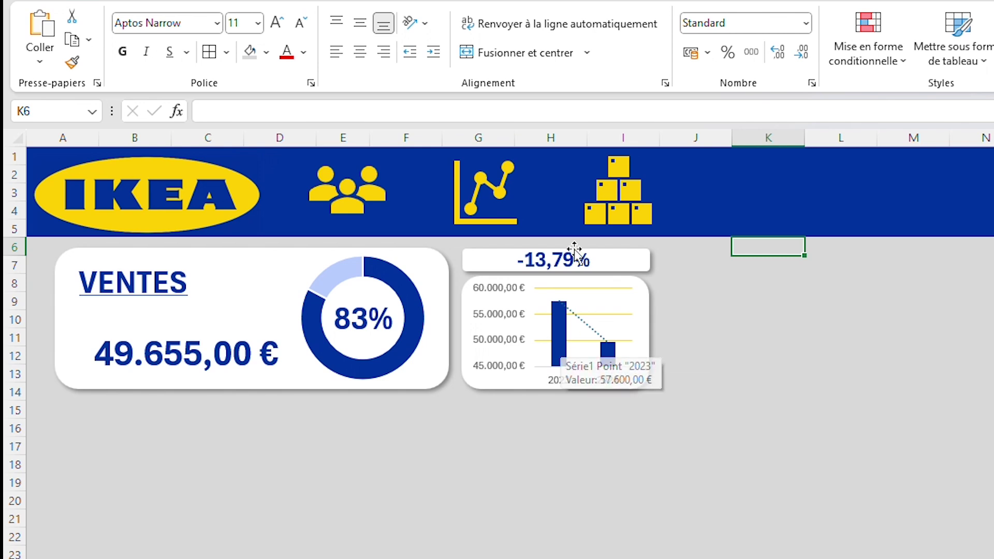
Return to the Statistiques sheet with its product and seller tables
{"action": "left_click", "coordinate": [751, 289]}
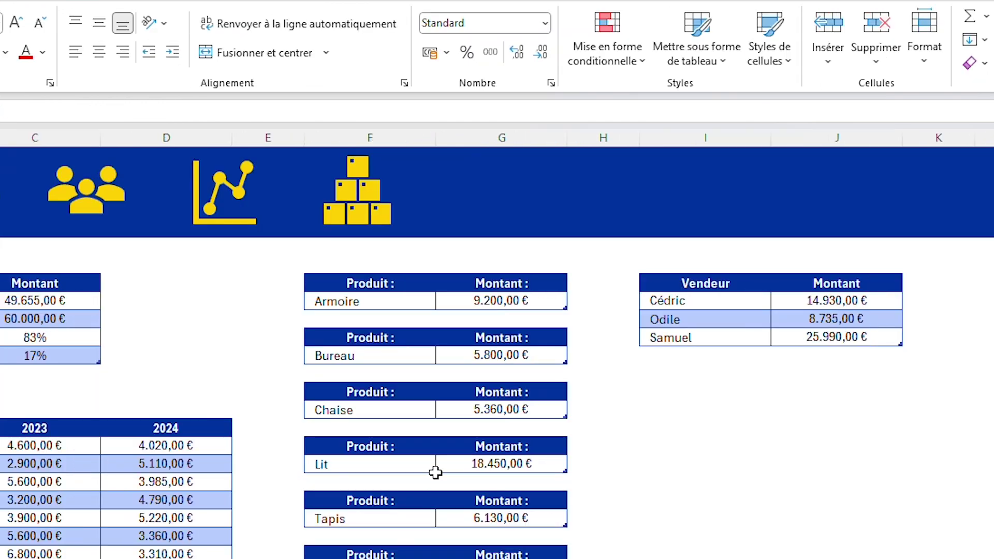
Insert a recommended clustered bar chart of the seller amounts in I8:J11
{"action": "left_click_drag", "start_coordinate": [750, 287], "coordinate": [821, 339]}
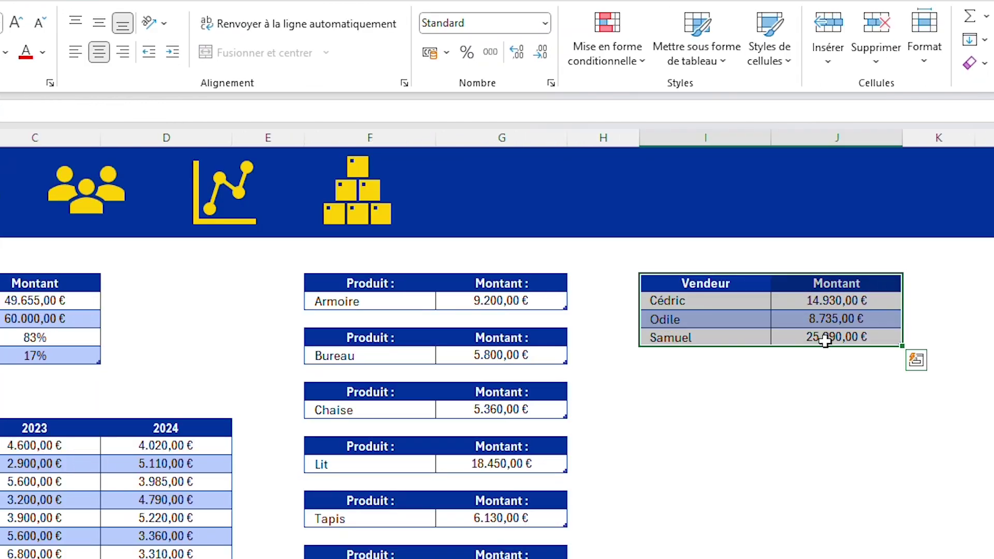
{"action": "left_click", "coordinate": [78, 2]}
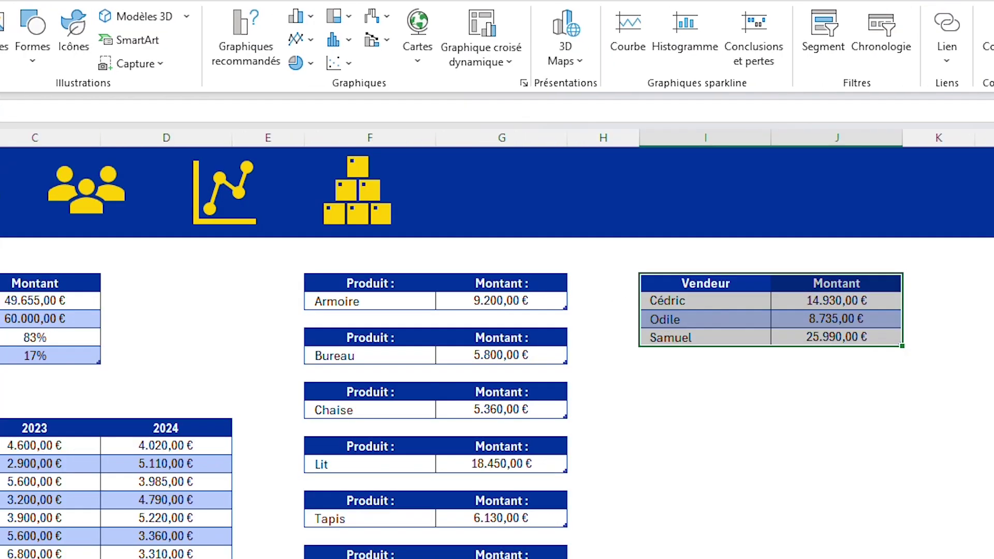
{"action": "left_click", "coordinate": [224, 44]}
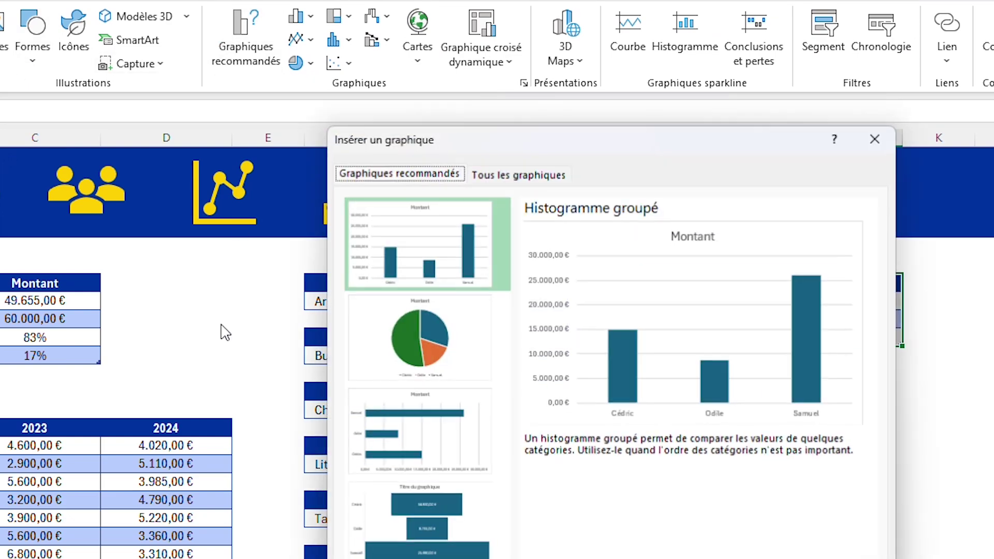
{"action": "left_click", "coordinate": [354, 402]}
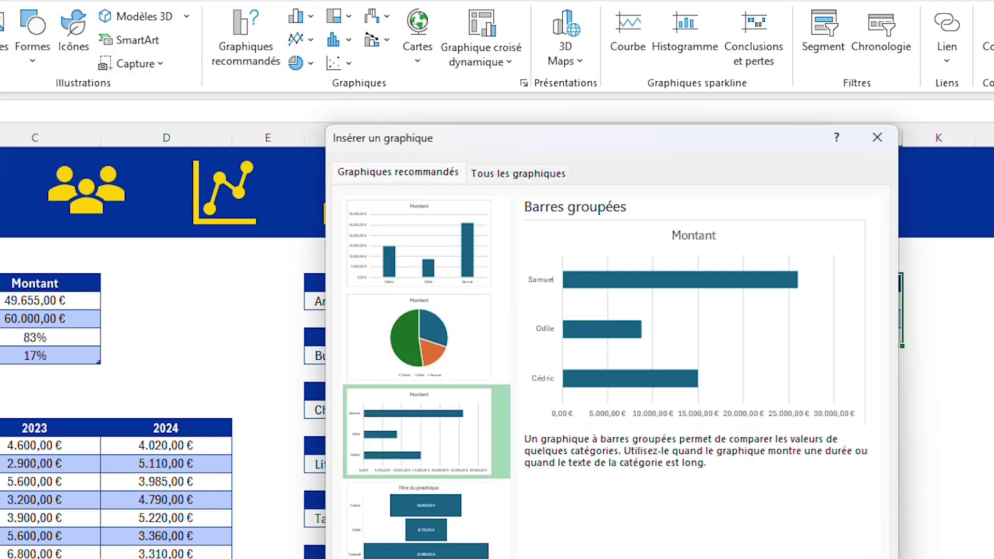
{"action": "double_click", "coordinate": [443, 420]}
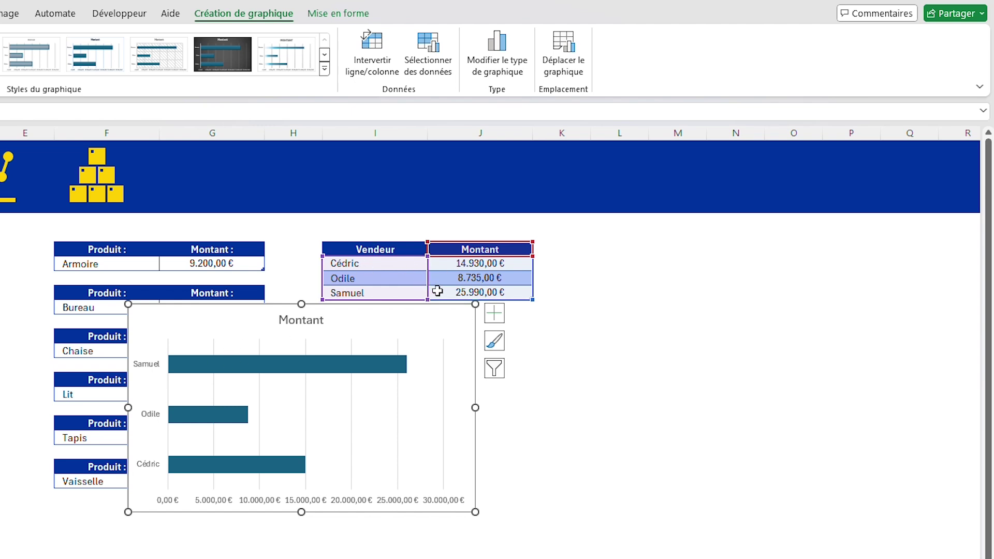
Delete the Montant chart title and colour the bar series dark blue
{"action": "left_click", "coordinate": [303, 316]}
{"action": "key", "text": "Delete"}
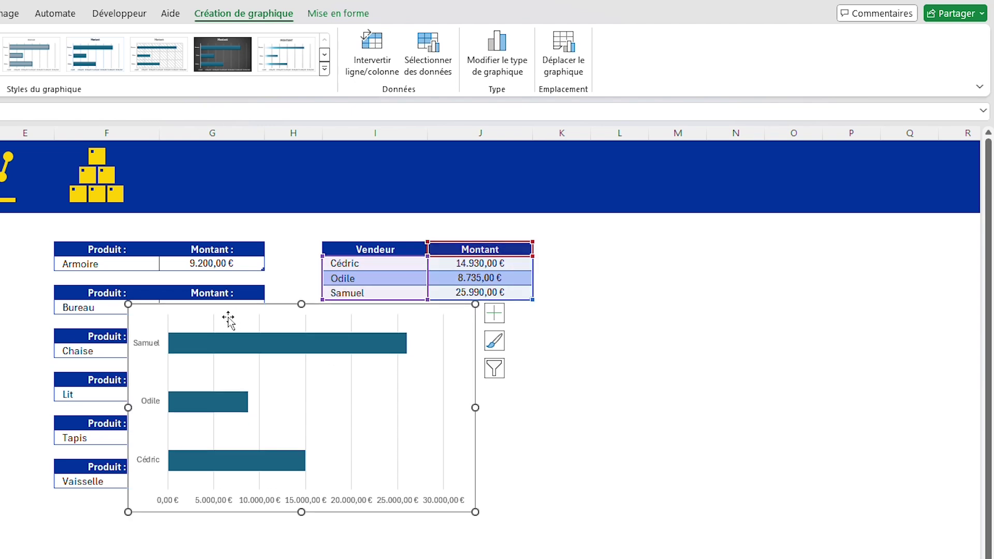
{"action": "left_click", "coordinate": [235, 339]}
{"action": "double_click", "coordinate": [238, 348]}
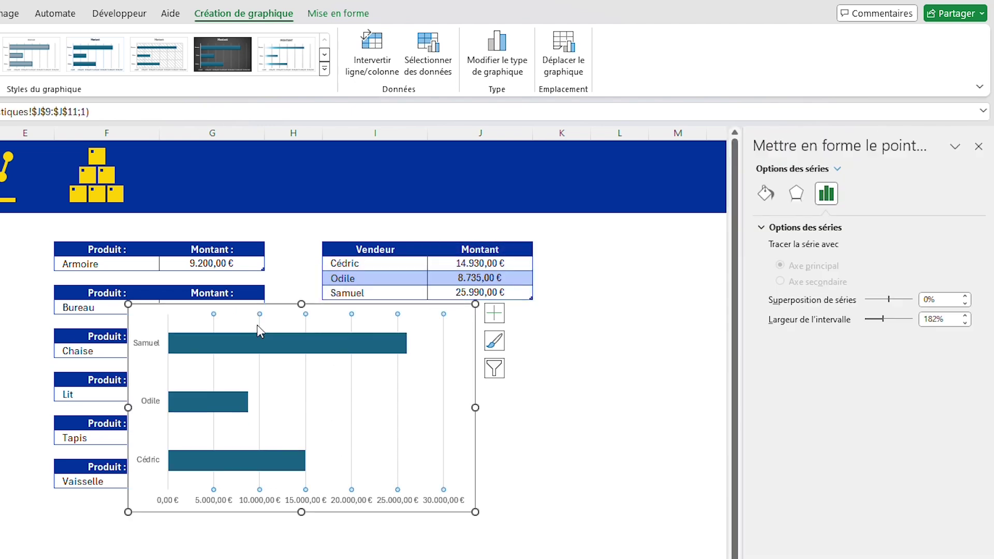
{"action": "left_click", "coordinate": [259, 328]}
{"action": "left_click", "coordinate": [235, 350]}
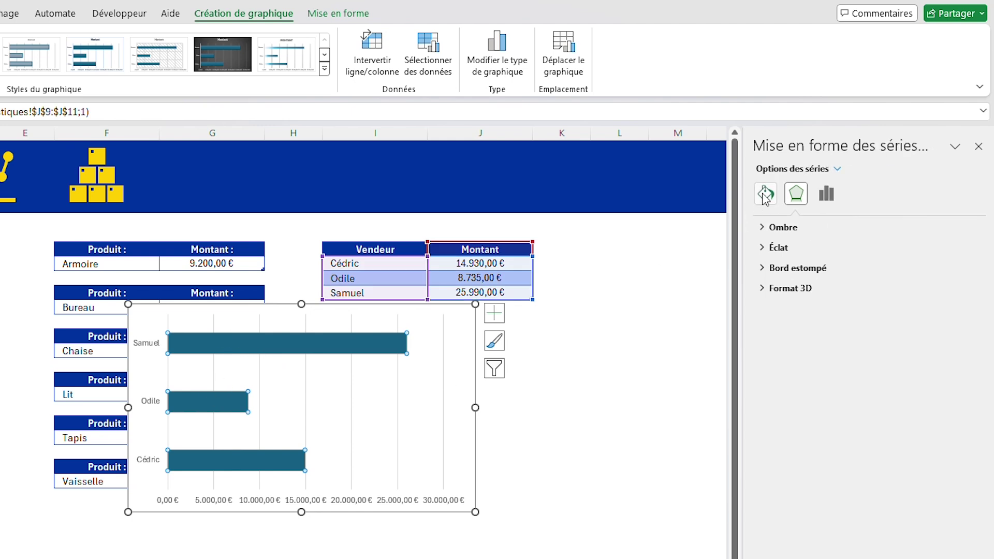
{"action": "left_click", "coordinate": [766, 194]}
{"action": "left_click", "coordinate": [953, 391]}
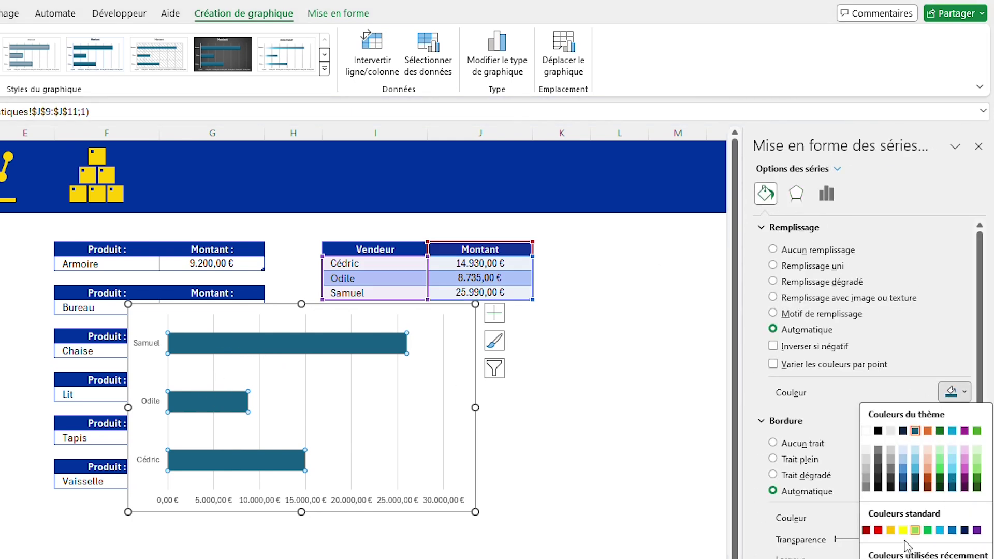
{"action": "left_click", "coordinate": [866, 558]}
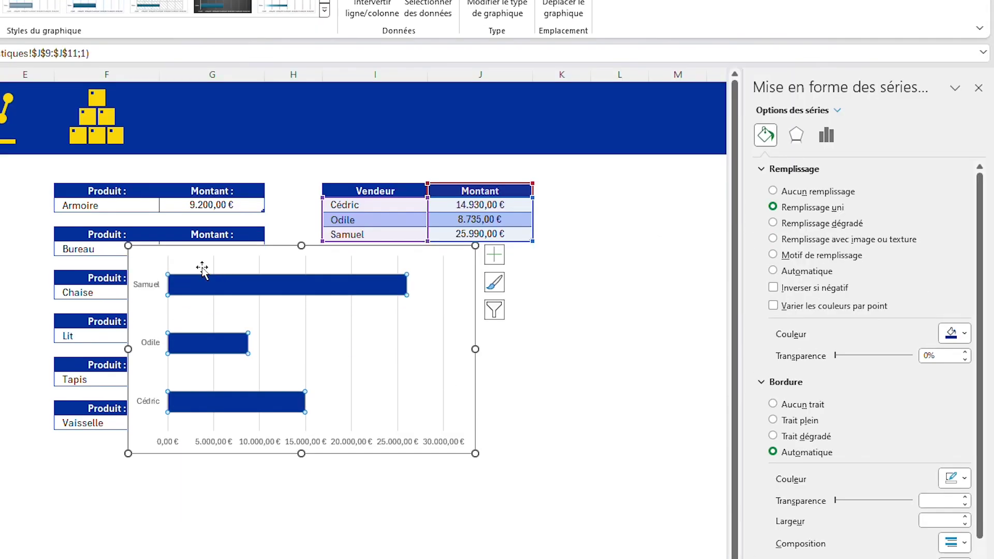
Make vertical gridlines solid yellow, remove the chart's fill and border, then cut it
{"action": "left_click", "coordinate": [214, 269]}
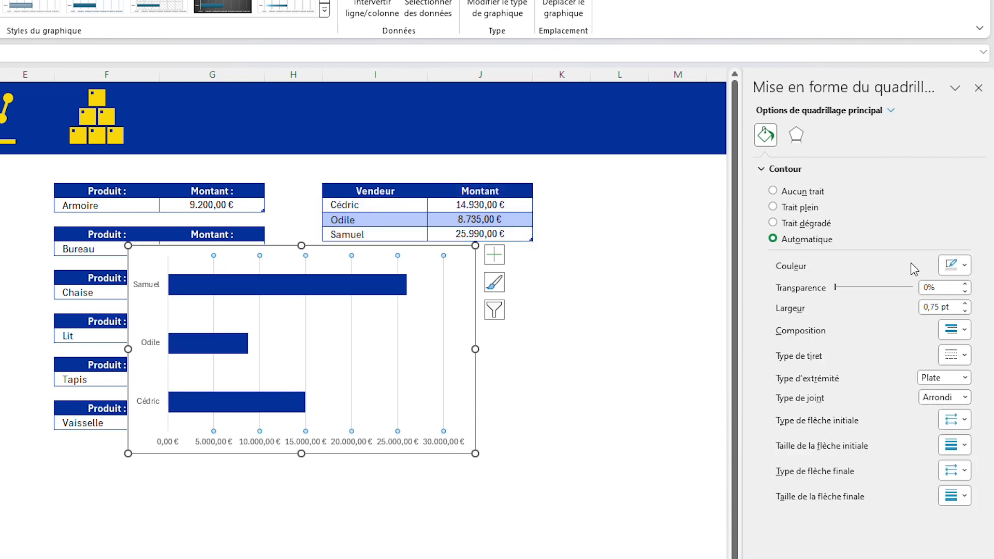
{"action": "left_click", "coordinate": [952, 265]}
{"action": "left_click", "coordinate": [881, 444]}
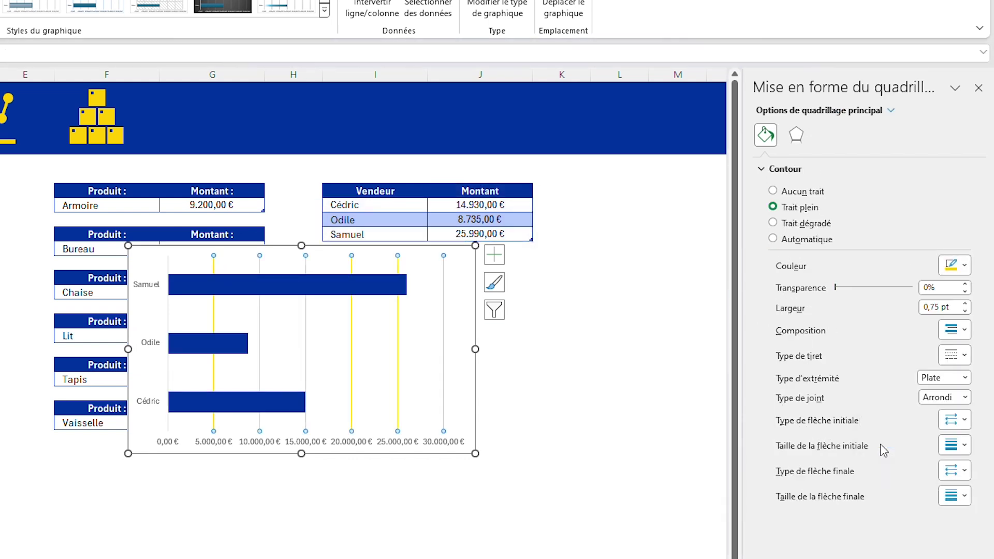
{"action": "left_click", "coordinate": [466, 282]}
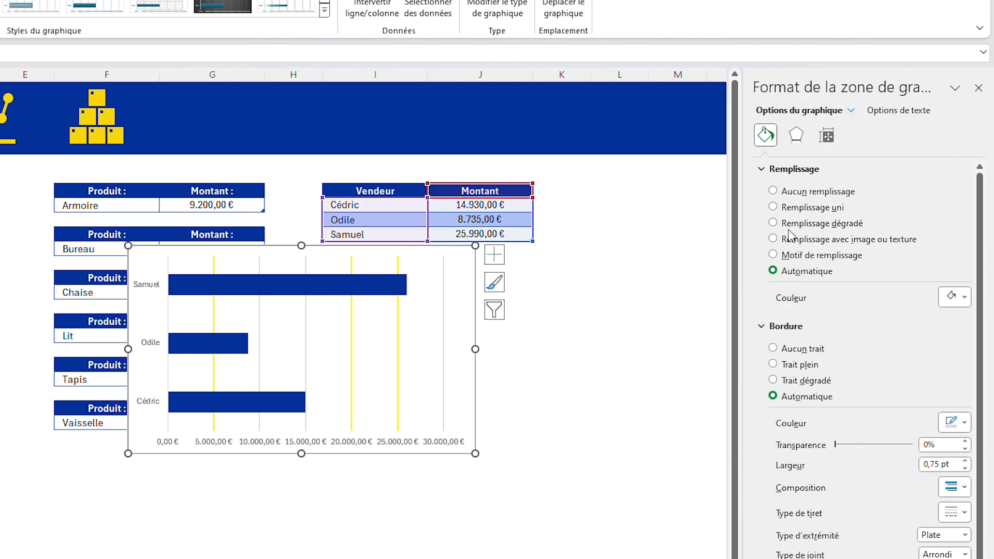
{"action": "left_click", "coordinate": [811, 192]}
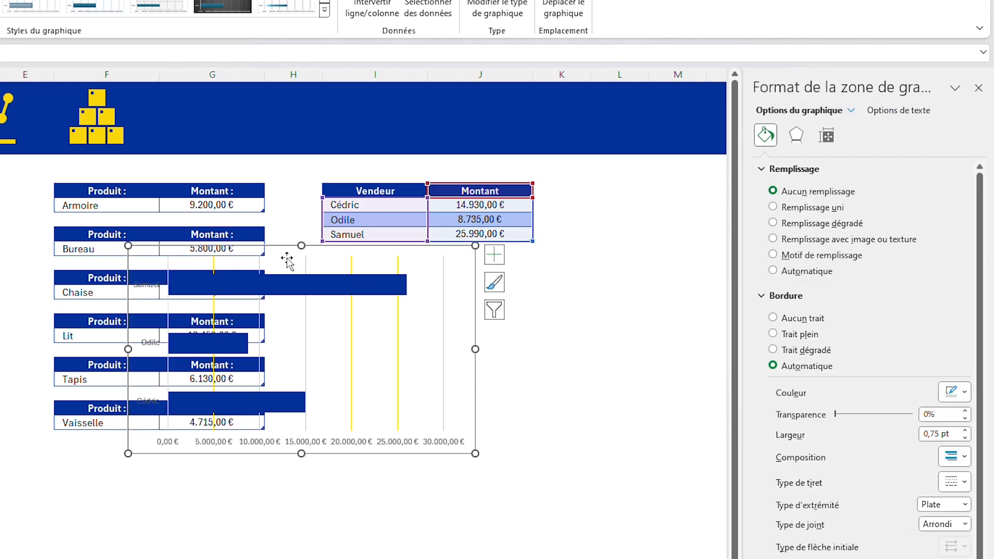
{"action": "left_click", "coordinate": [805, 319]}
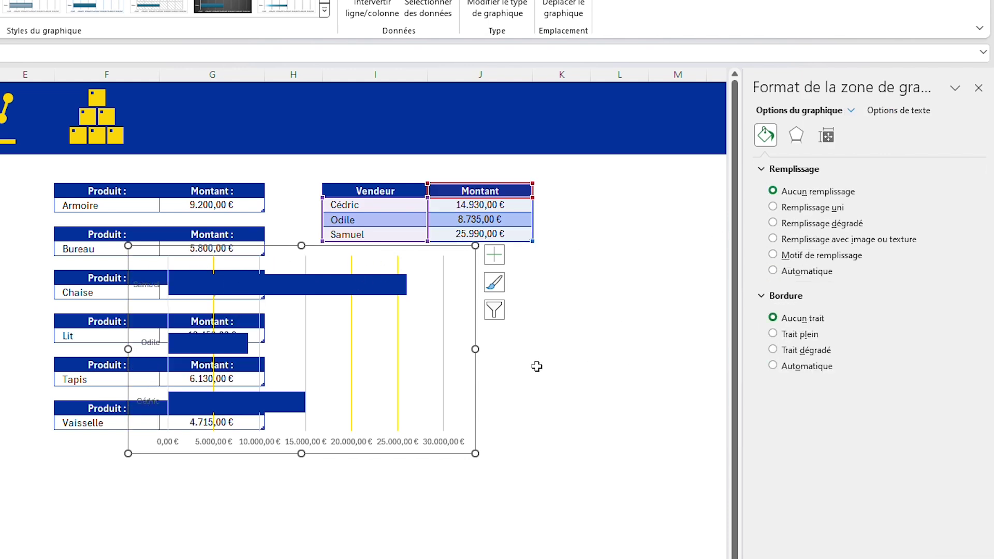
{"action": "key", "text": "Delete"}
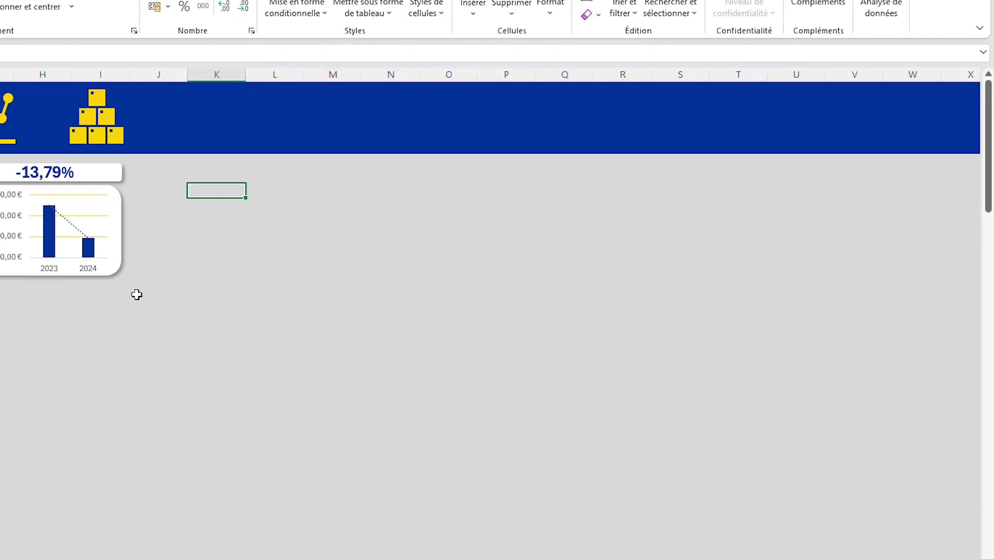
Paste the seller bar chart onto the Tableau_De_Bord dashboard
{"action": "left_click", "coordinate": [176, 306]}
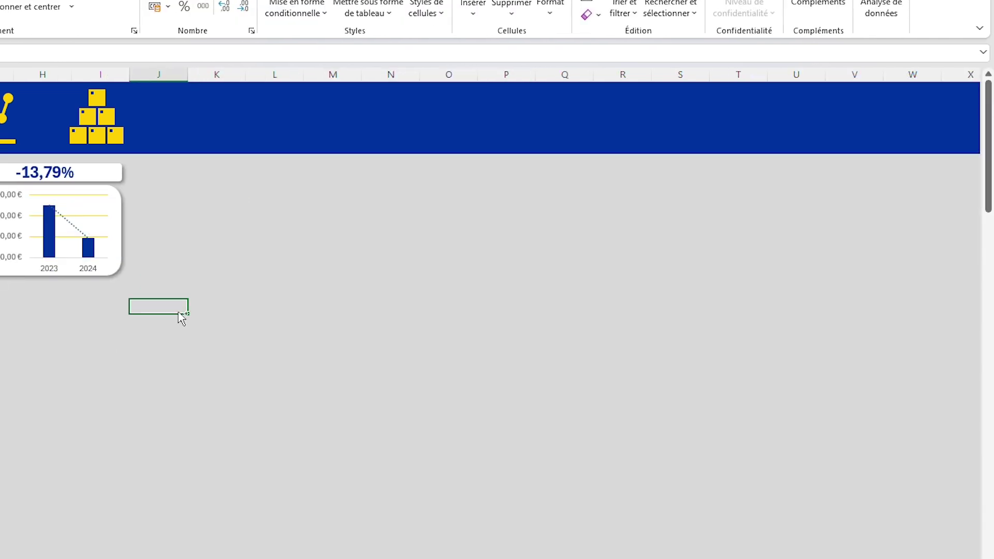
{"action": "key", "text": "ctrl+v"}
{"action": "left_click_drag", "start_coordinate": [206, 308], "coordinate": [191, 358]}
{"action": "left_click", "coordinate": [305, 292]}
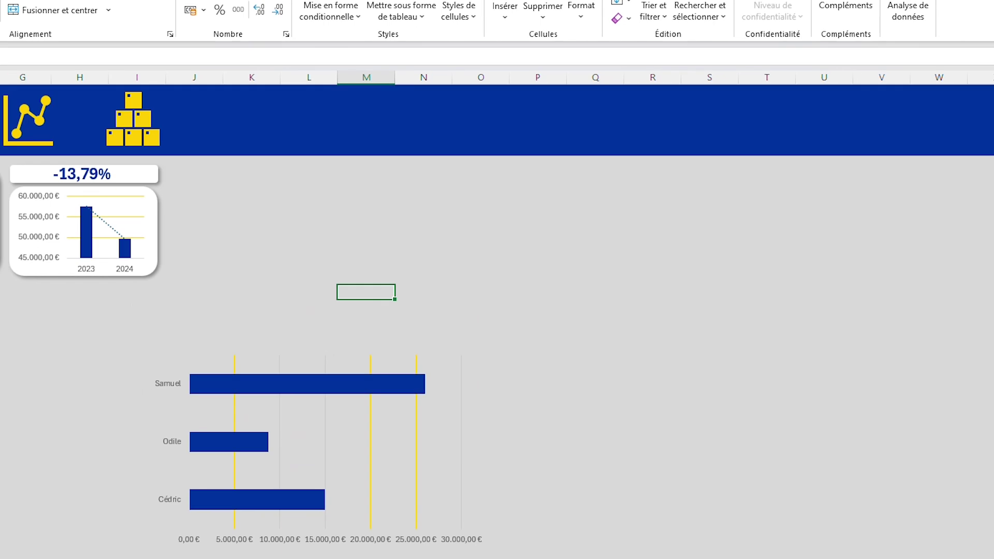
{"action": "scroll", "coordinate": [306, 292], "scroll_direction": "left", "scroll_amount": 3}
Copy the VENTES white card beside the yearly card and stretch it wider to the right
{"action": "left_click", "coordinate": [48, 185]}
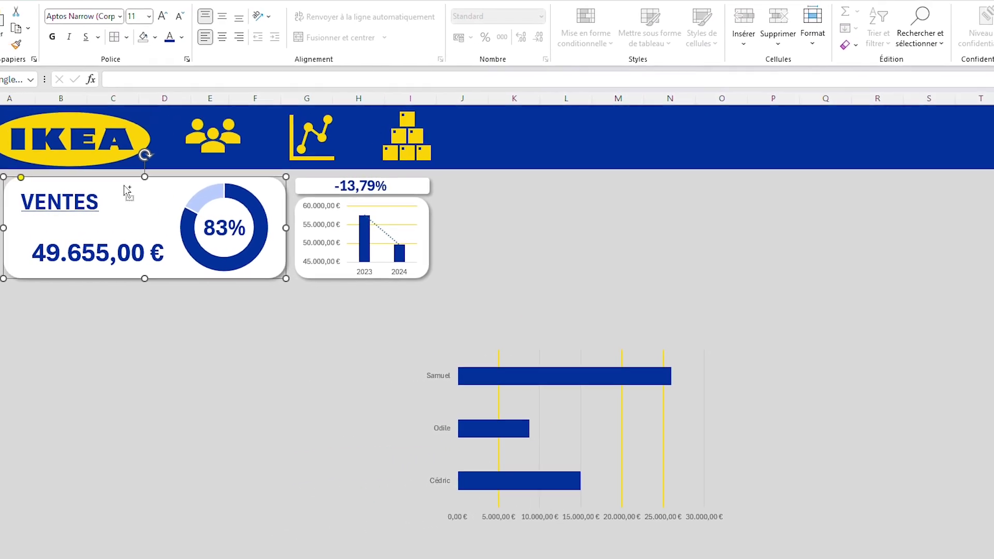
{"action": "mouse_move", "coordinate": [133, 189]}
{"action": "left_mouse_down"}
{"action": "mouse_move", "coordinate": [231, 215]}
{"action": "mouse_move", "coordinate": [610, 204]}
{"action": "left_mouse_up"}
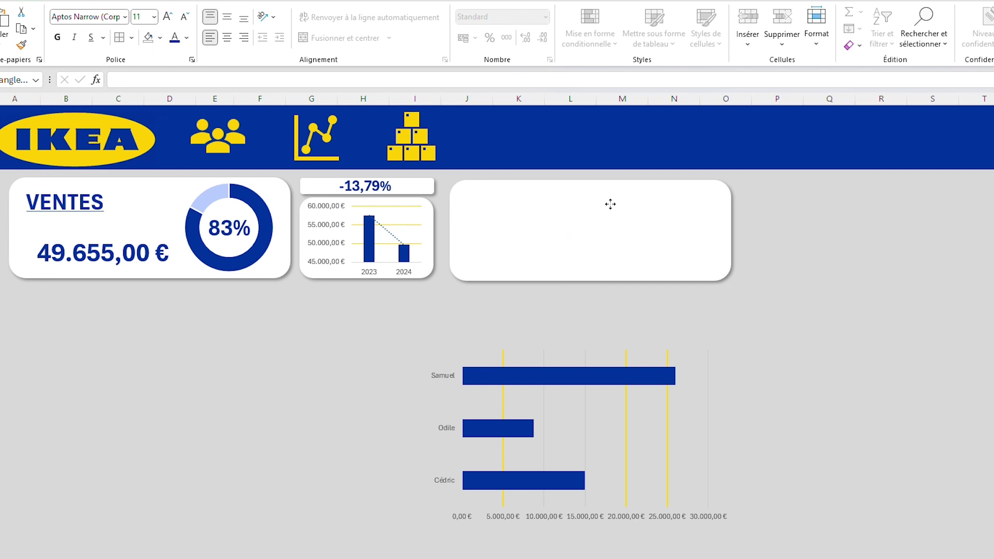
{"action": "left_click_drag", "start_coordinate": [610, 204], "coordinate": [607, 205]}
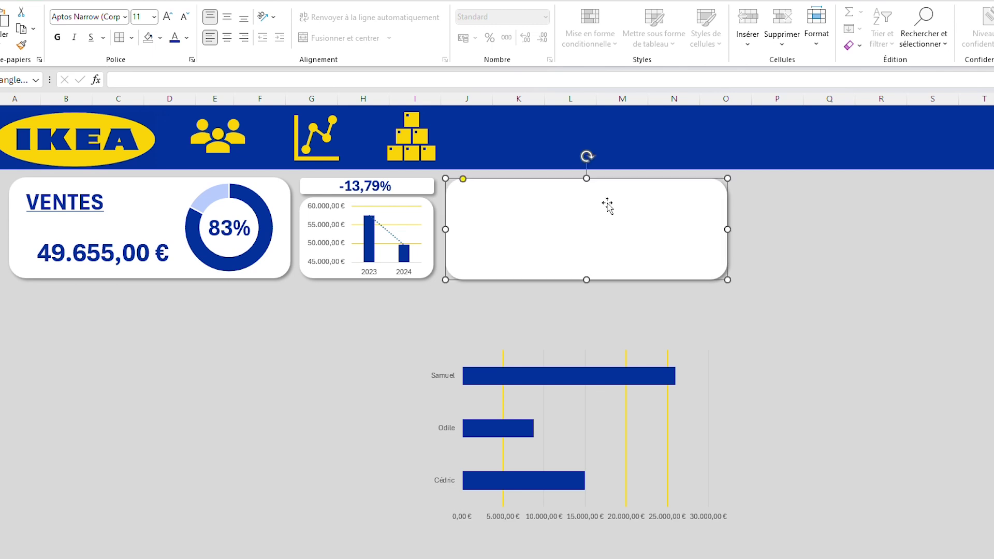
{"action": "left_click_drag", "start_coordinate": [725, 227], "coordinate": [959, 233]}
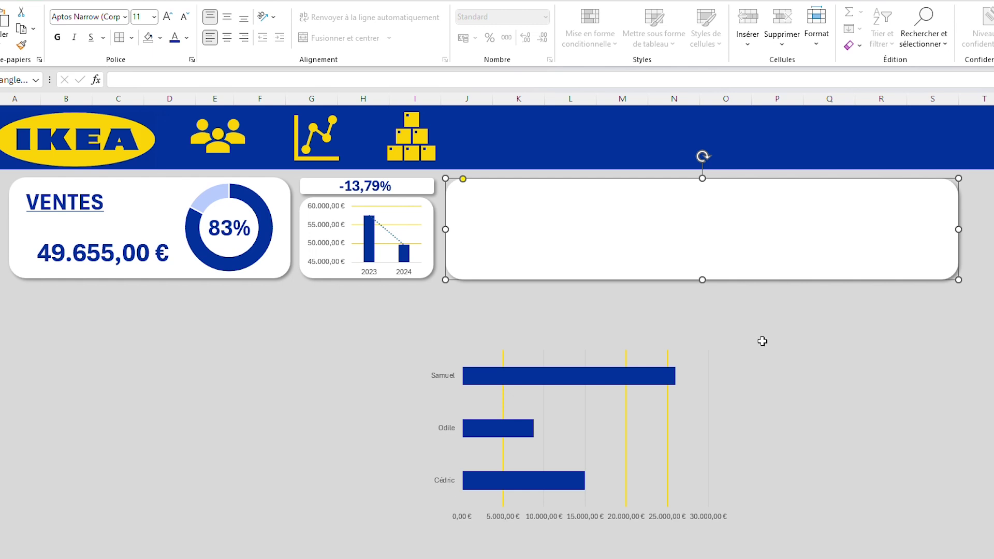
Send the wide card behind the bar chart and resize the chart to fill the card
{"action": "left_click", "coordinate": [529, 354]}
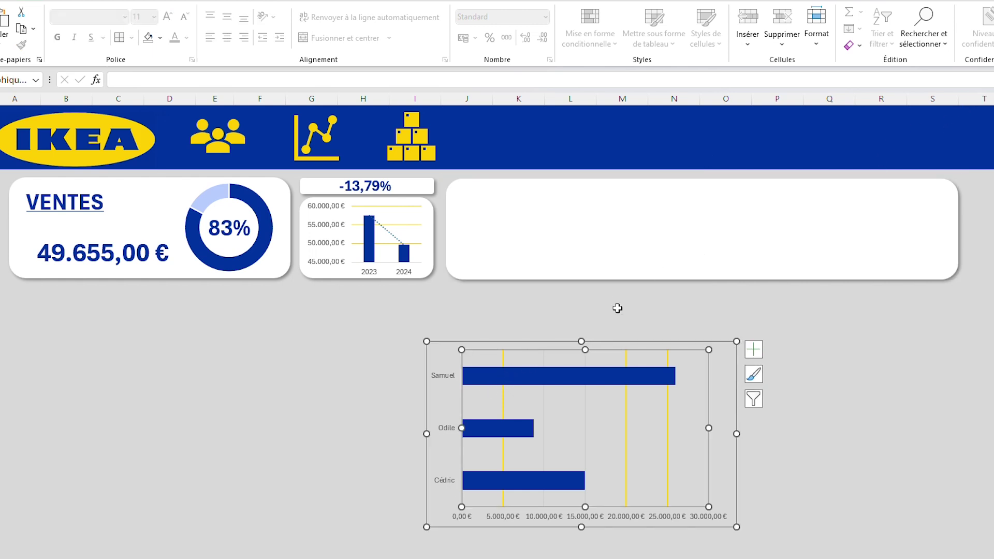
{"action": "mouse_move", "coordinate": [615, 341]}
{"action": "left_mouse_down"}
{"action": "mouse_move", "coordinate": [639, 248]}
{"action": "mouse_move", "coordinate": [626, 193]}
{"action": "left_mouse_up"}
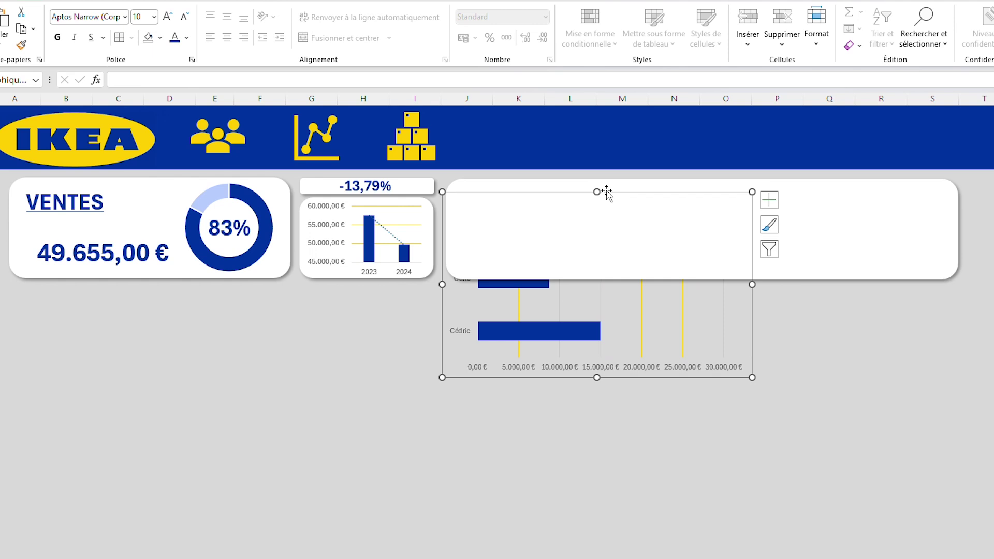
{"action": "left_click", "coordinate": [496, 188]}
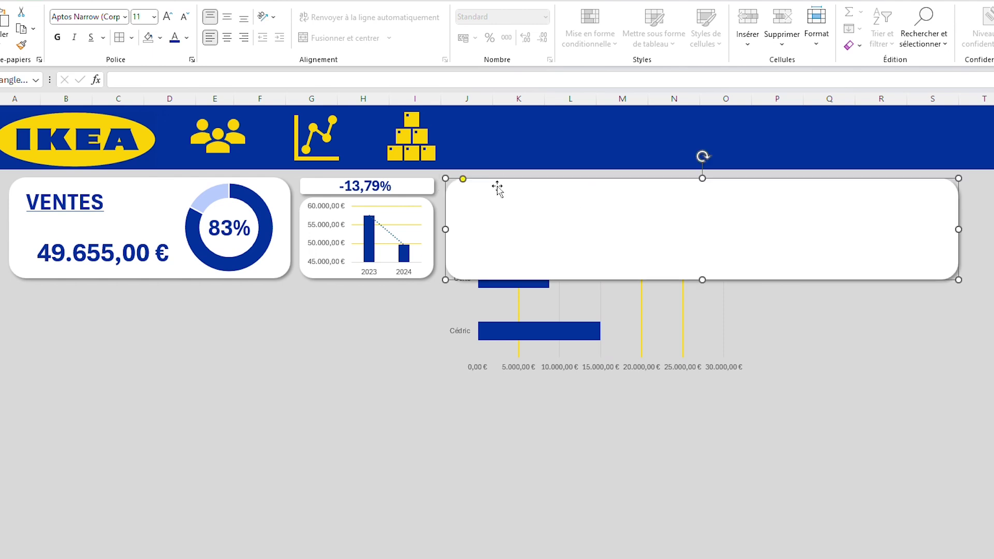
{"action": "right_click", "coordinate": [497, 188]}
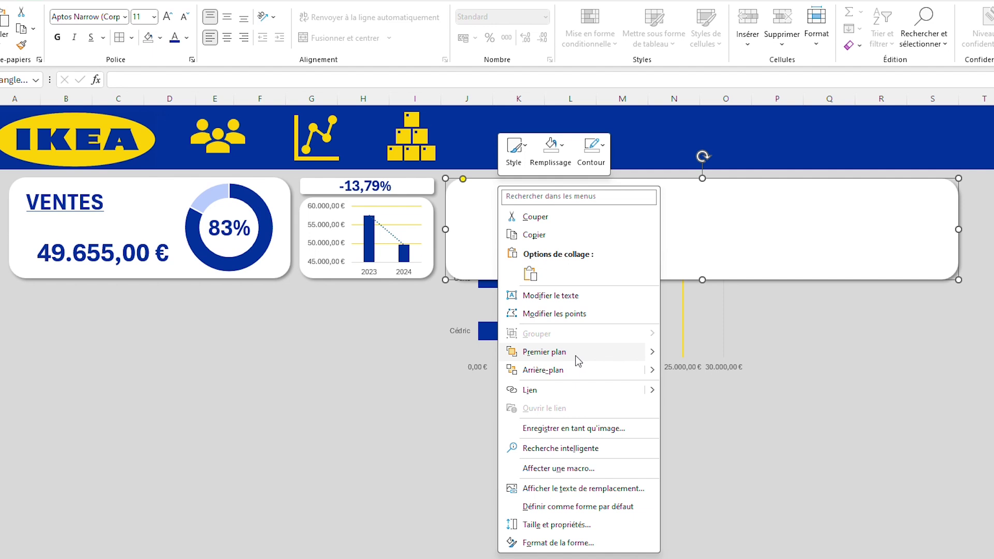
{"action": "left_click", "coordinate": [575, 359]}
{"action": "left_click", "coordinate": [593, 355]}
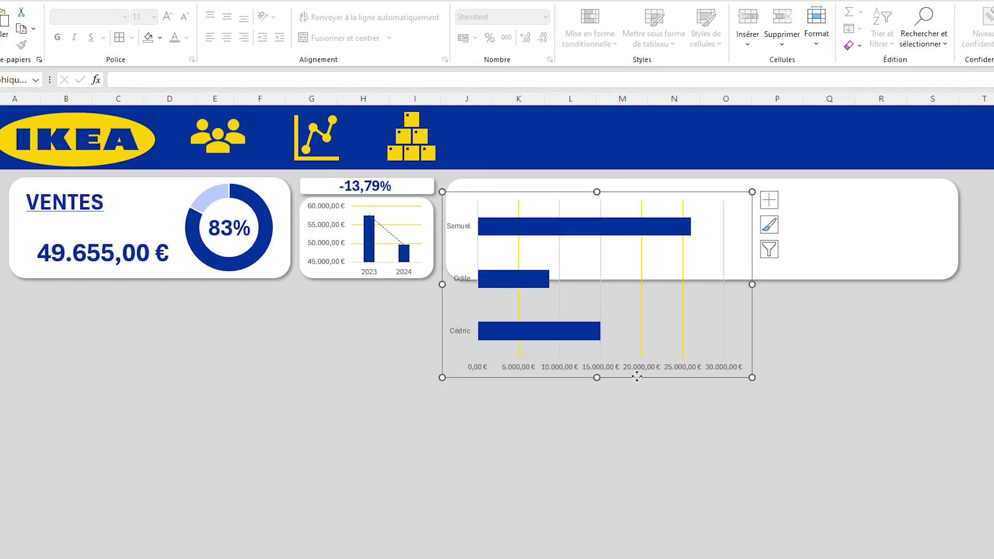
{"action": "mouse_move", "coordinate": [637, 376]}
{"action": "left_mouse_down"}
{"action": "mouse_move", "coordinate": [641, 357]}
{"action": "mouse_move", "coordinate": [606, 282]}
{"action": "left_mouse_up"}
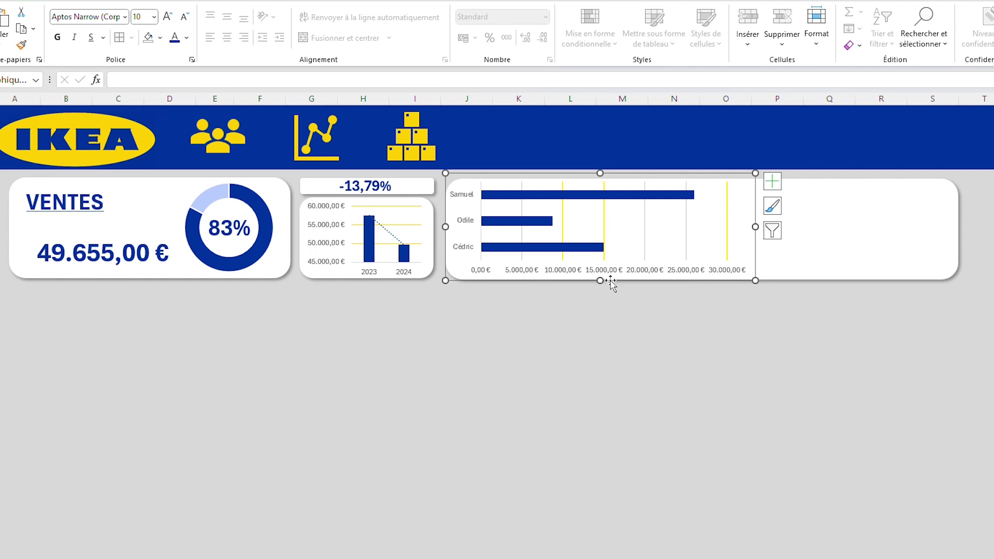
{"action": "left_click_drag", "start_coordinate": [754, 226], "coordinate": [958, 237]}
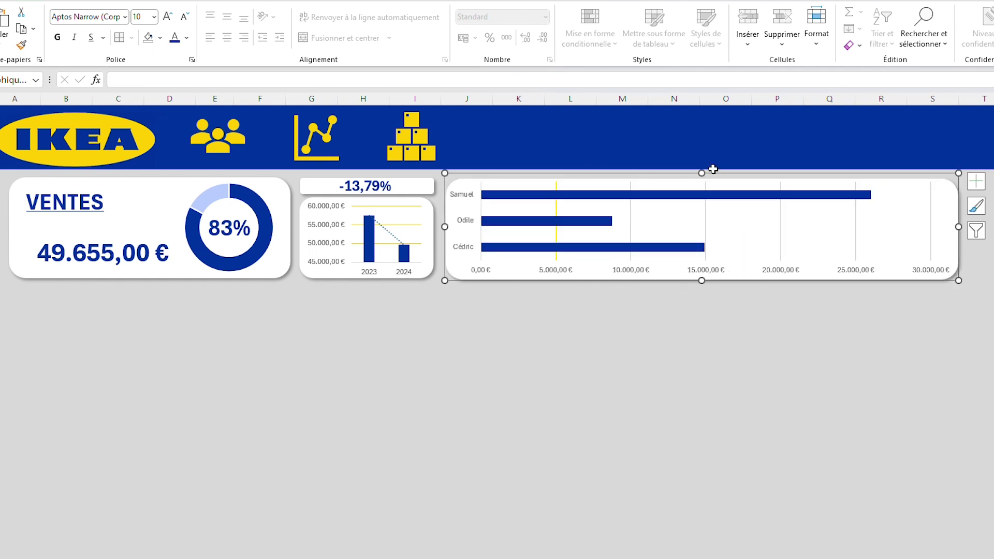
{"action": "left_click_drag", "start_coordinate": [700, 174], "coordinate": [700, 178]}
{"action": "left_click", "coordinate": [784, 381]}
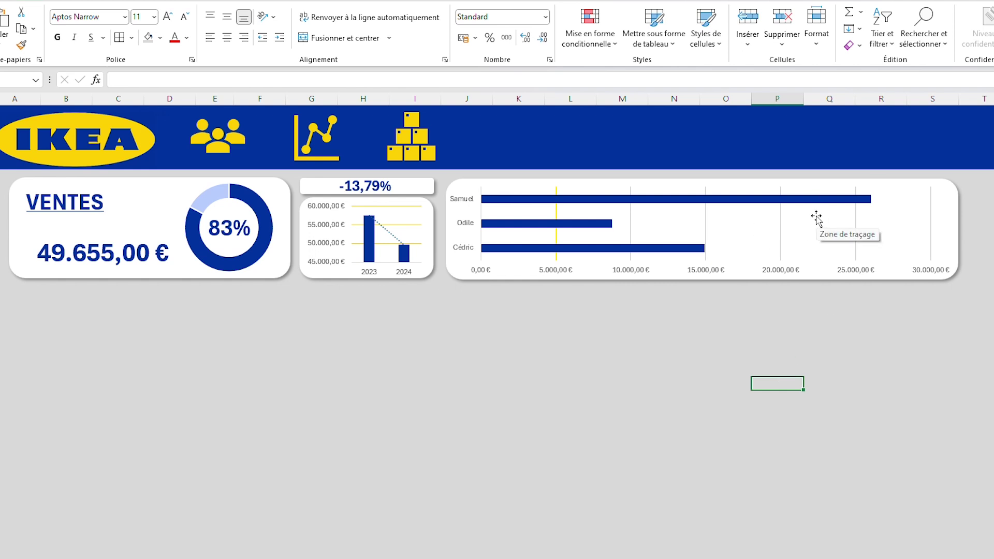
Mark out the area below the seller chart for the next card
{"action": "left_click", "coordinate": [301, 426]}
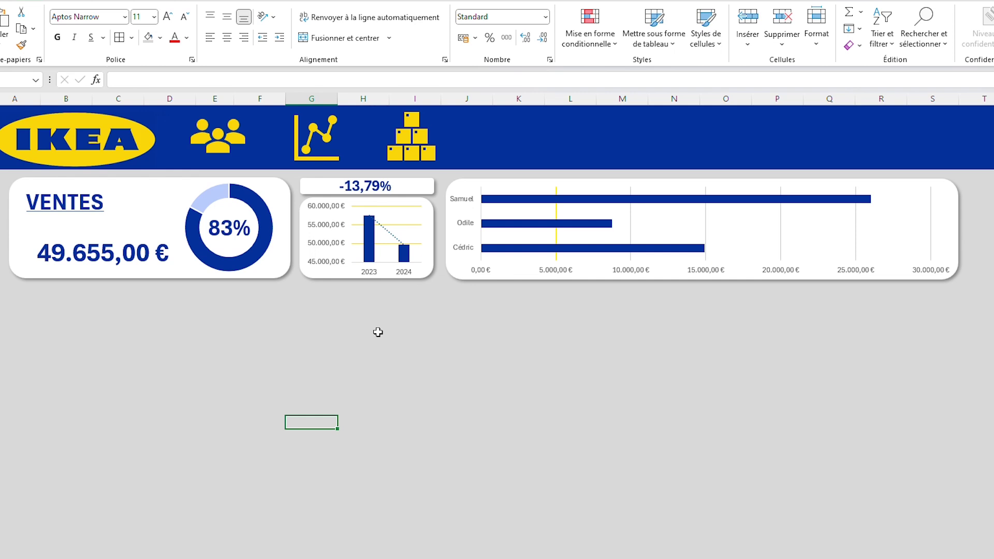
{"action": "left_click", "coordinate": [703, 361]}
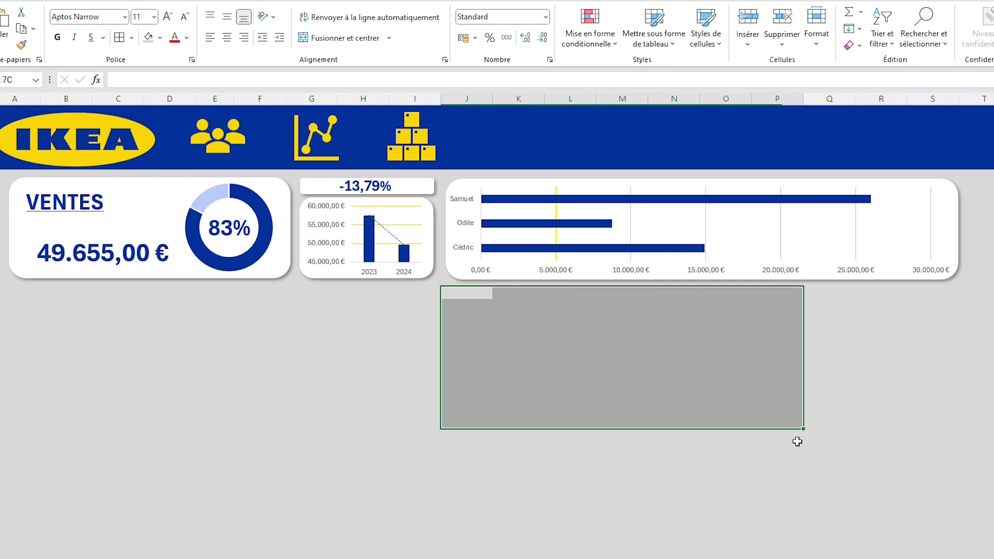
{"action": "left_click_drag", "start_coordinate": [483, 295], "coordinate": [971, 552]}
{"action": "left_click", "coordinate": [834, 482]}
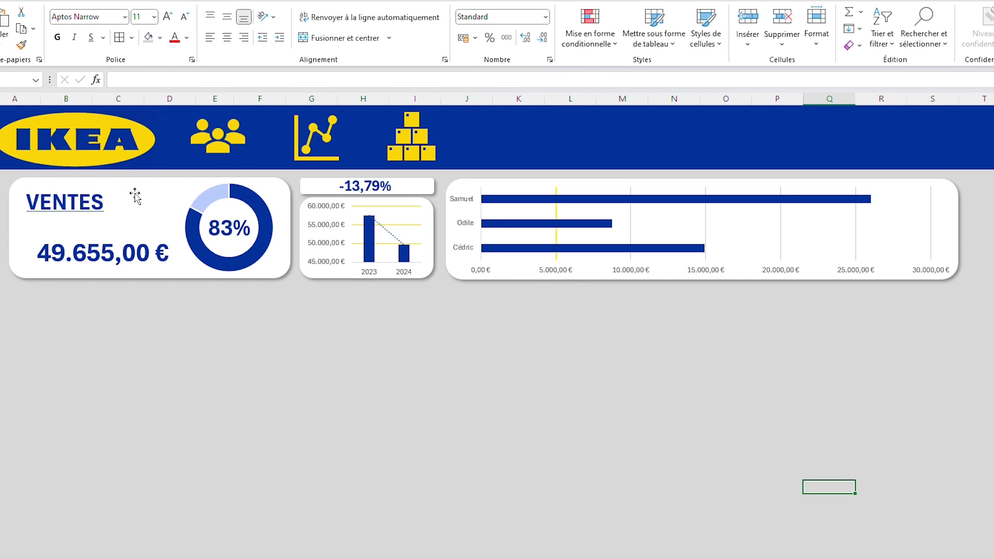
Paste a VENTES card copy below the seller chart, widened to match and extended to row 37
{"action": "left_click", "coordinate": [155, 202]}
{"action": "key", "text": "ctrl+v"}
{"action": "left_click_drag", "start_coordinate": [176, 230], "coordinate": [606, 323]}
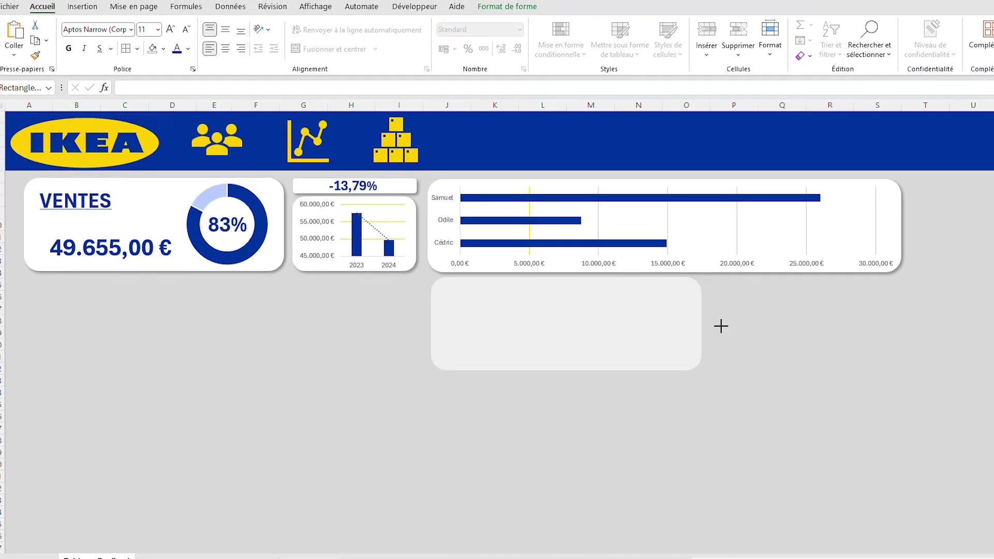
{"action": "left_click_drag", "start_coordinate": [720, 326], "coordinate": [903, 322]}
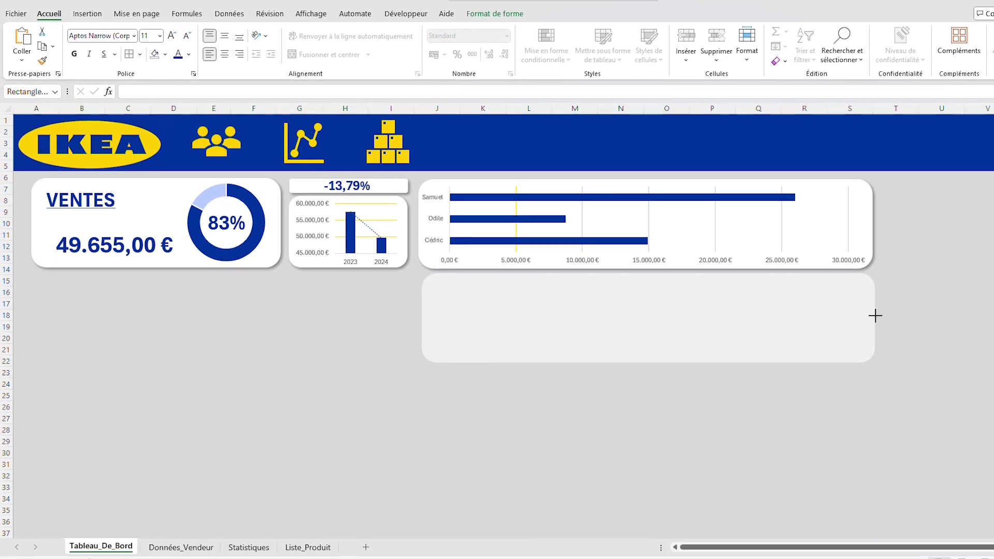
{"action": "left_click_drag", "start_coordinate": [646, 361], "coordinate": [626, 527]}
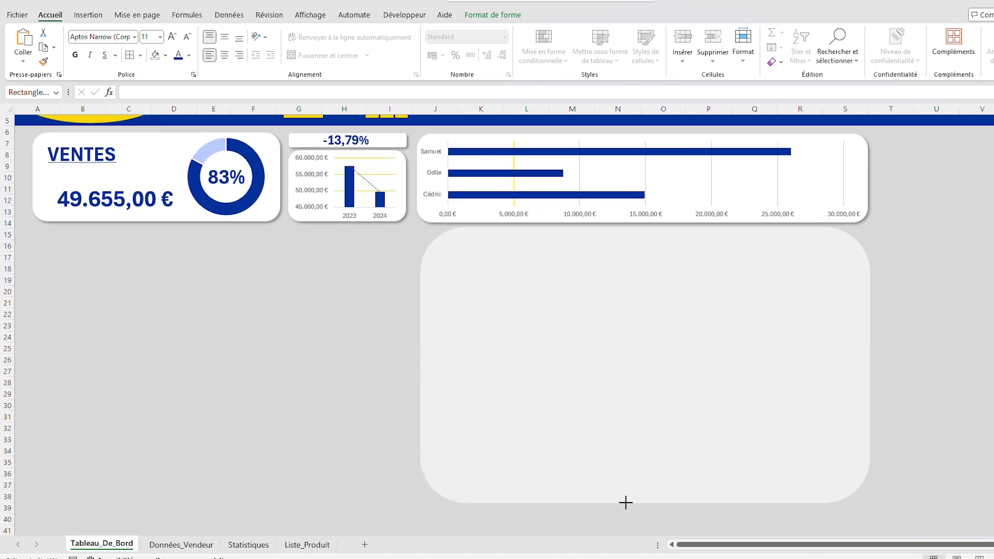
{"action": "mouse_move", "coordinate": [625, 527]}
{"action": "left_mouse_down"}
{"action": "mouse_move", "coordinate": [628, 514]}
{"action": "mouse_move", "coordinate": [646, 527]}
{"action": "left_mouse_up"}
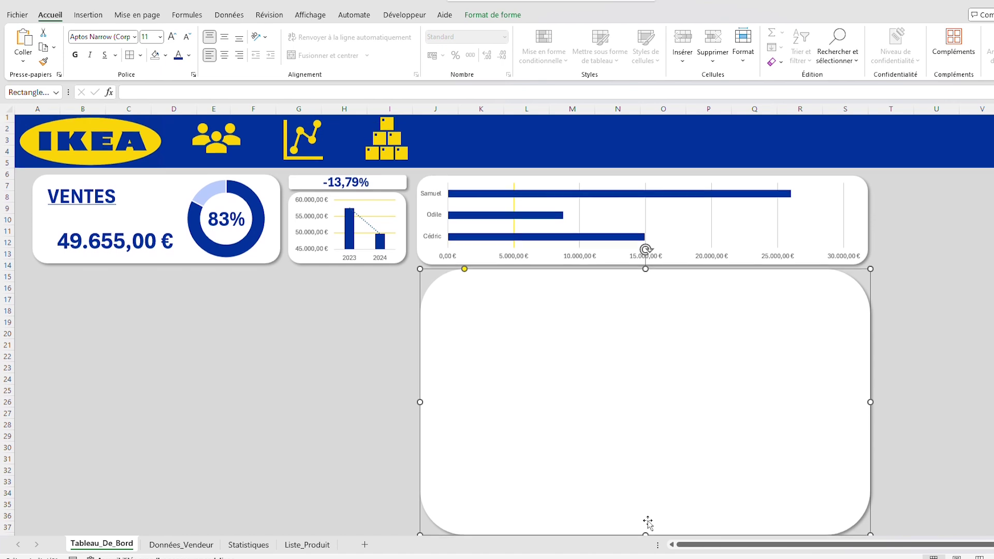
{"action": "scroll", "coordinate": [647, 523], "scroll_direction": "down", "scroll_amount": 2}
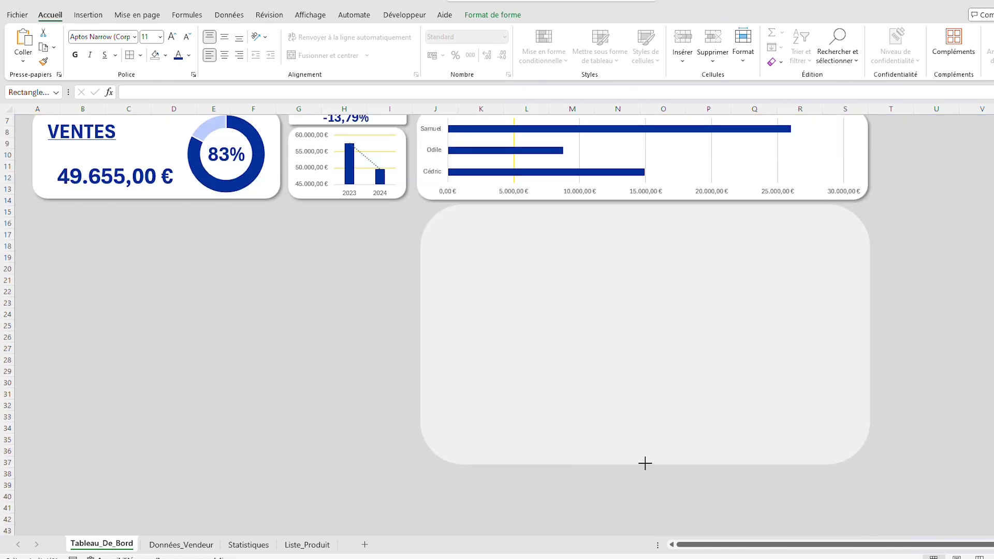
{"action": "scroll", "coordinate": [646, 463], "scroll_direction": "up", "scroll_amount": 2}
{"action": "left_click", "coordinate": [948, 415]}
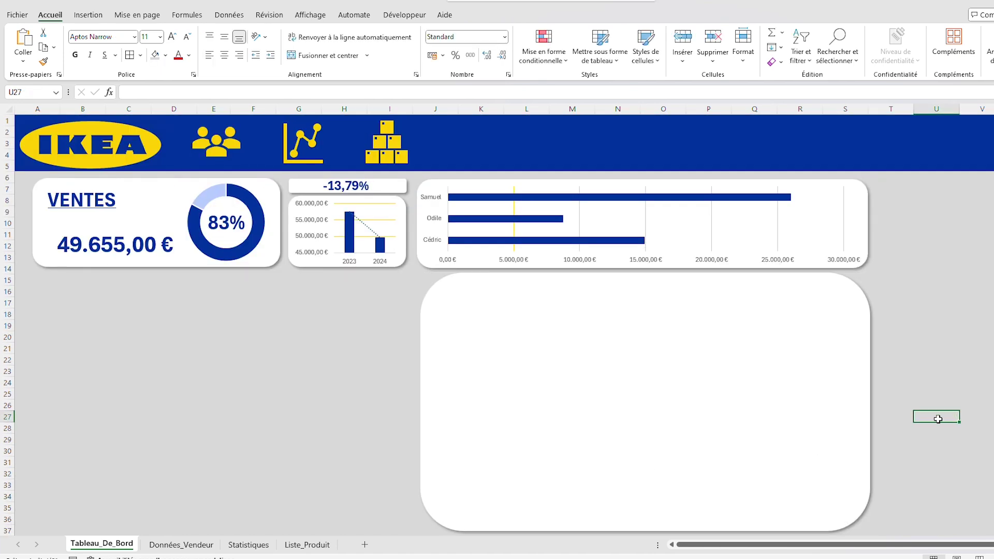
Insert a line chart of the 2023/2024 monthly Mois table and place it below the Vendeur table
{"action": "left_click", "coordinate": [247, 545]}
{"action": "left_click_drag", "start_coordinate": [117, 298], "coordinate": [259, 426]}
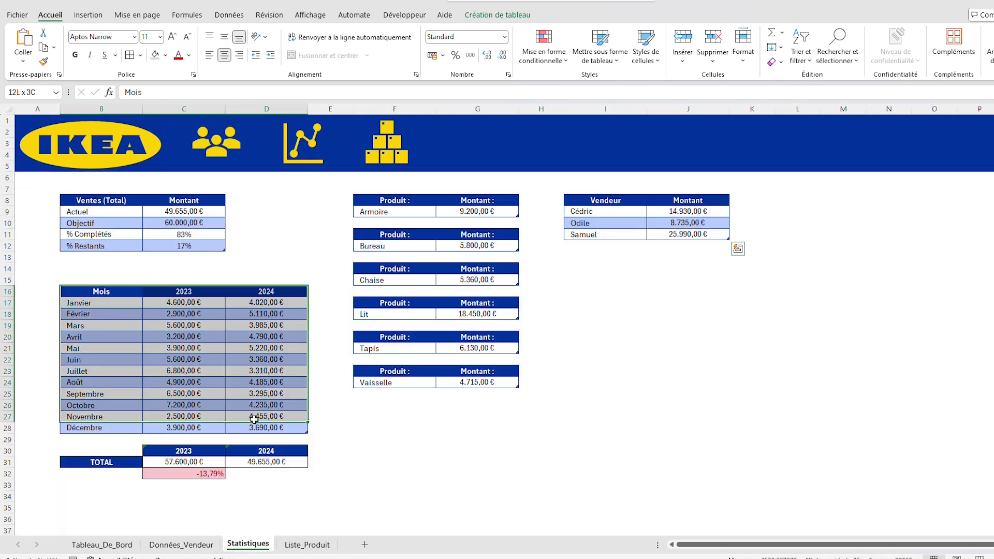
{"action": "left_click", "coordinate": [88, 15]}
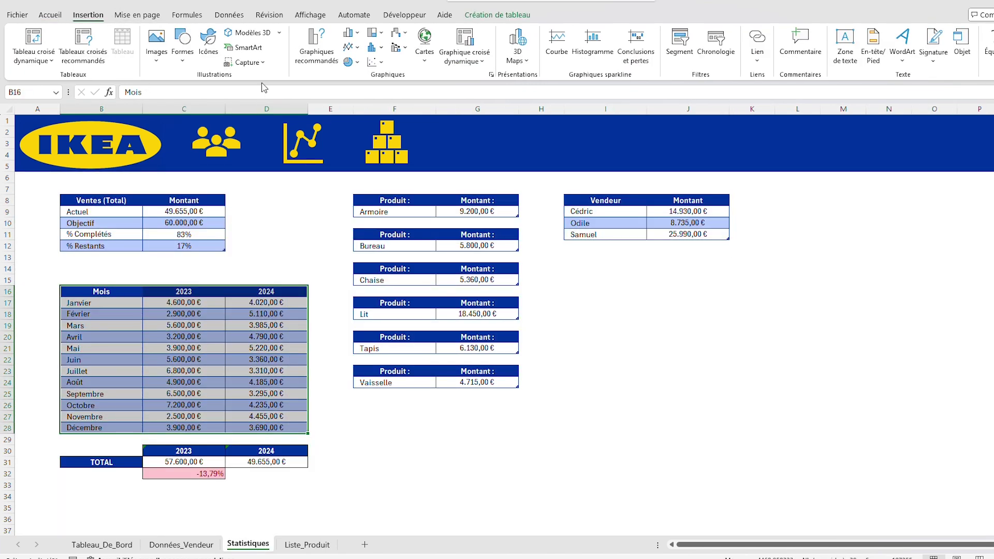
{"action": "left_click", "coordinate": [321, 44]}
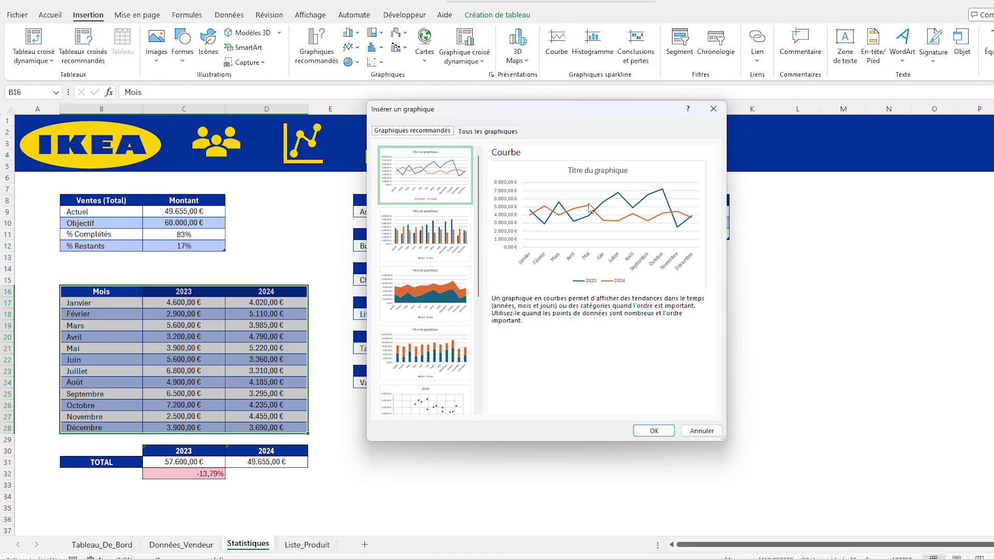
{"action": "left_click", "coordinate": [656, 432]}
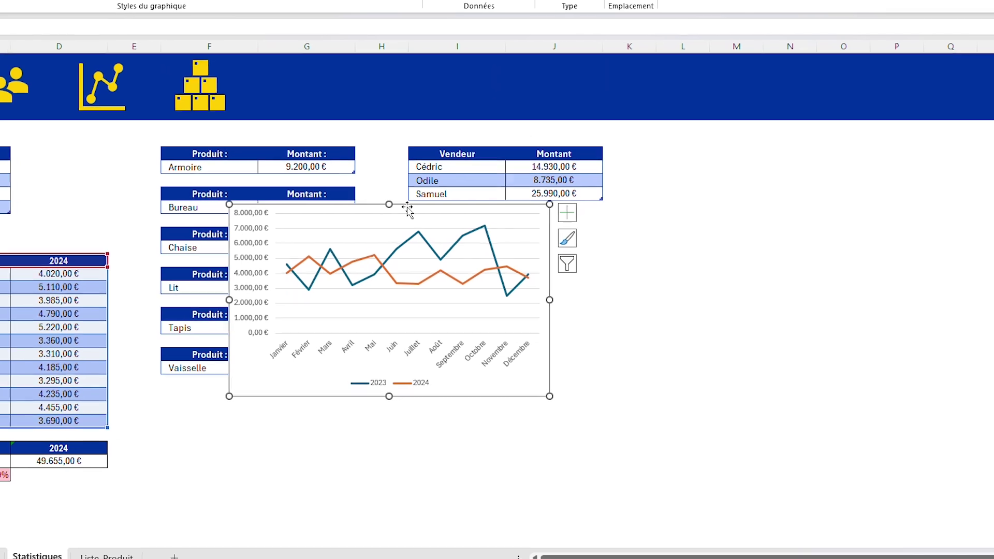
{"action": "left_click_drag", "start_coordinate": [432, 220], "coordinate": [602, 281]}
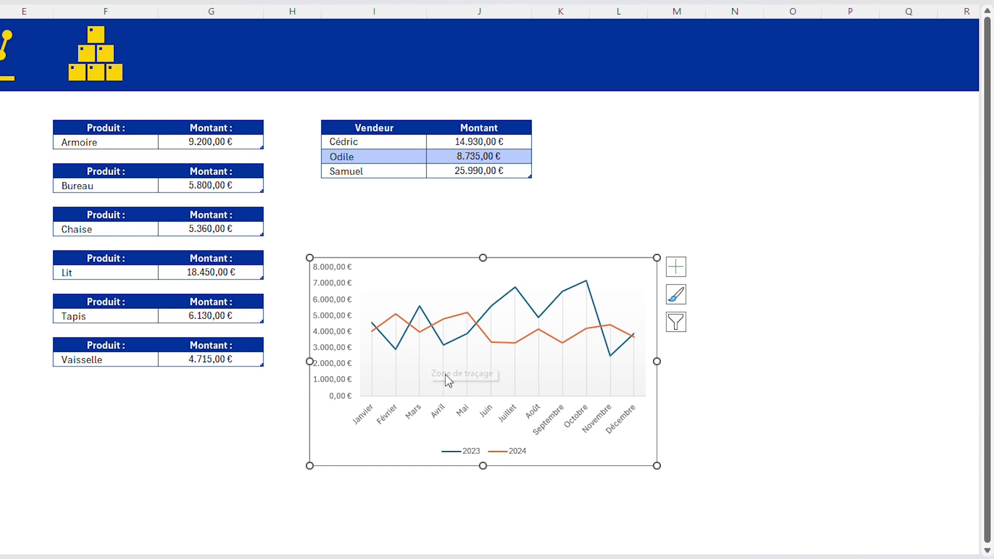
Fix the line chart's vertical axis at minimum 0 and maximum 10000
{"action": "double_click", "coordinate": [342, 285]}
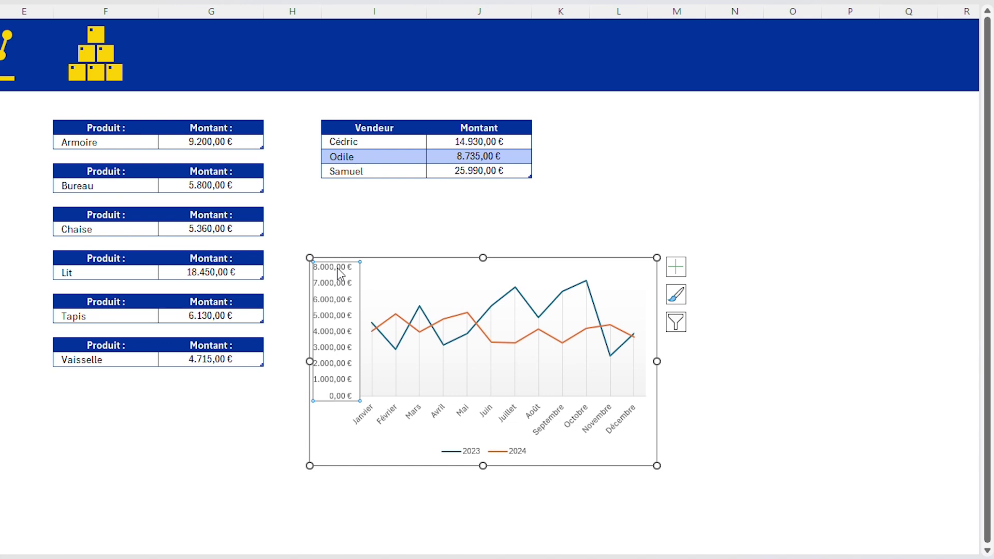
{"action": "left_click_drag", "start_coordinate": [903, 140], "coordinate": [806, 136]}
{"action": "type", "text": "0"}
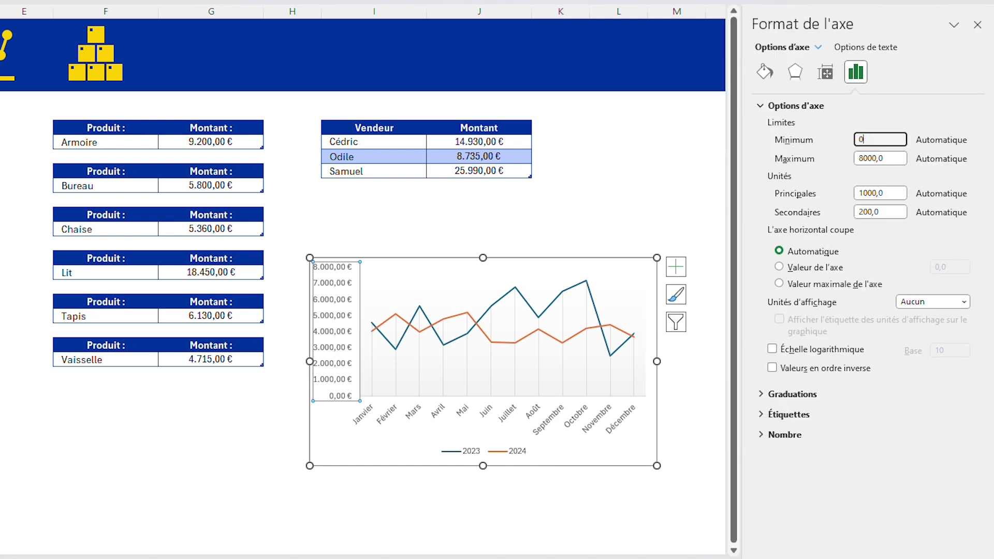
{"action": "key", "text": "Tab"}
{"action": "type", "text": "1"}
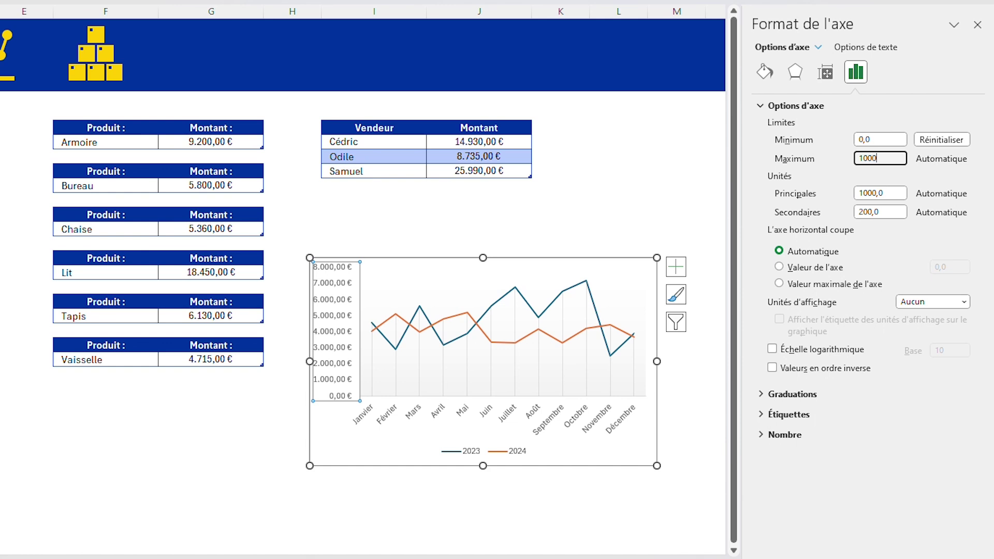
{"action": "key", "text": "Return"}
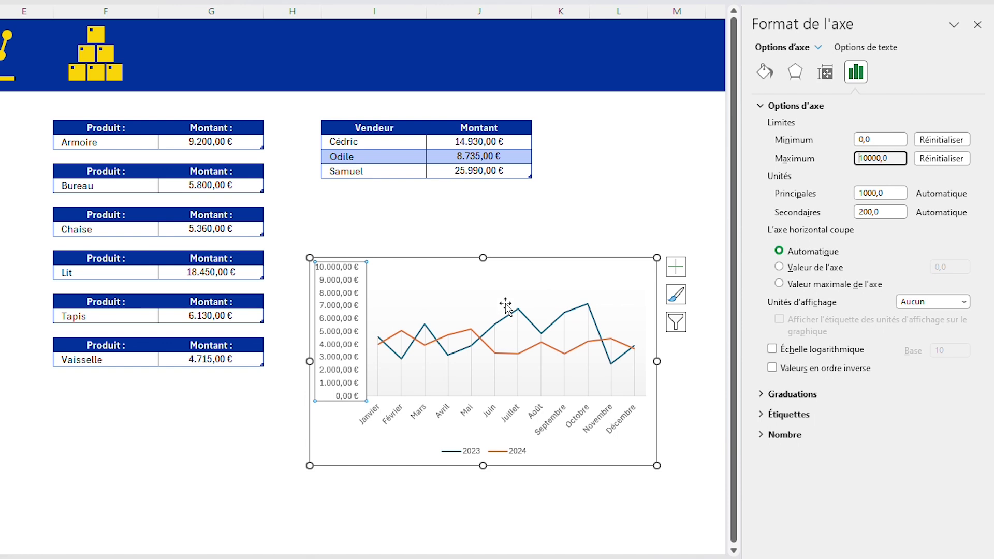
{"action": "left_click", "coordinate": [523, 321]}
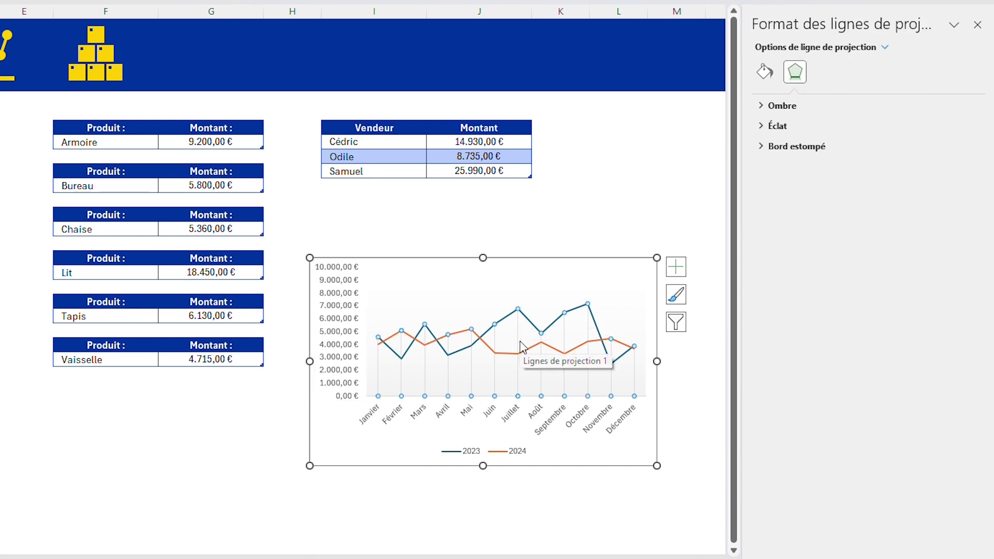
Make the 2023 line a solid dark blue
{"action": "left_click", "coordinate": [532, 324]}
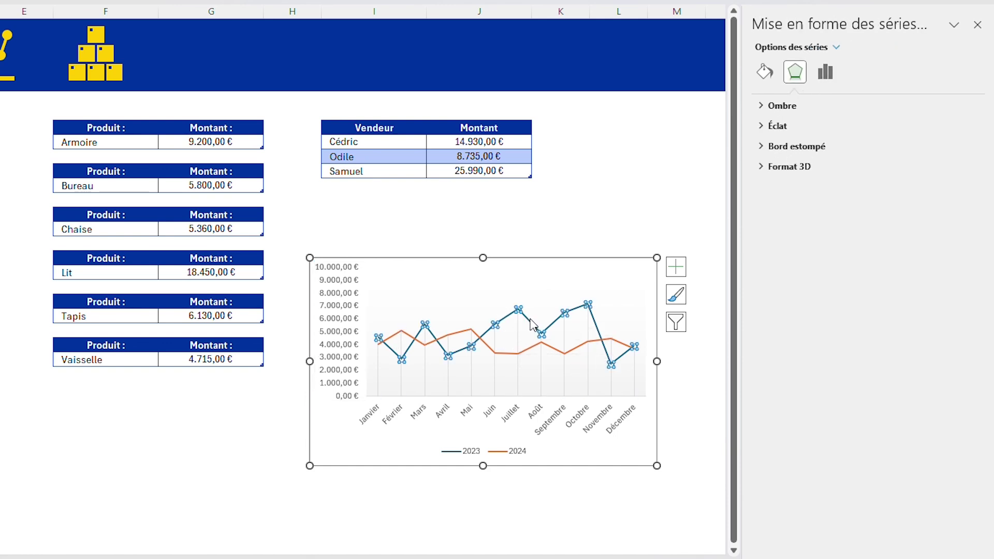
{"action": "left_click", "coordinate": [764, 72]}
{"action": "left_click", "coordinate": [954, 221]}
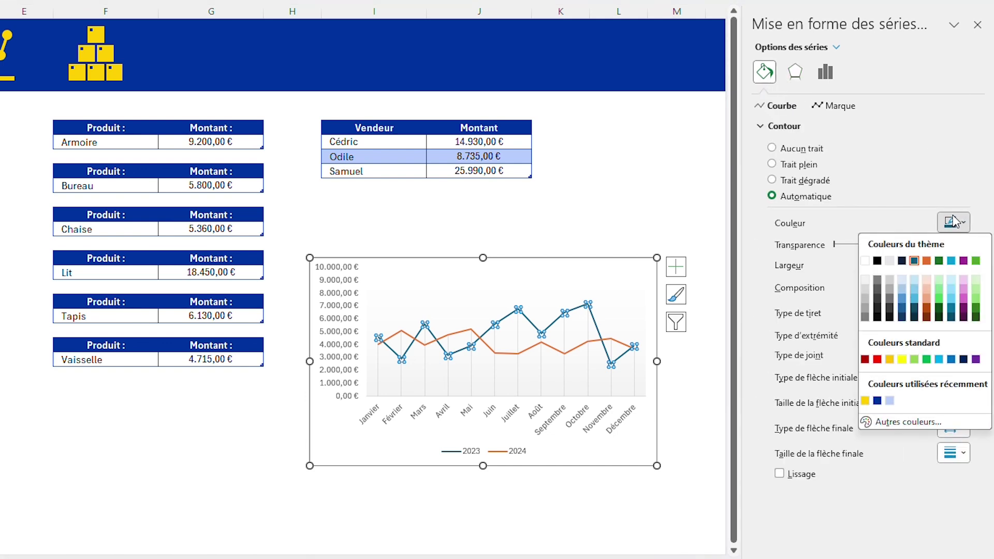
{"action": "left_click", "coordinate": [877, 401]}
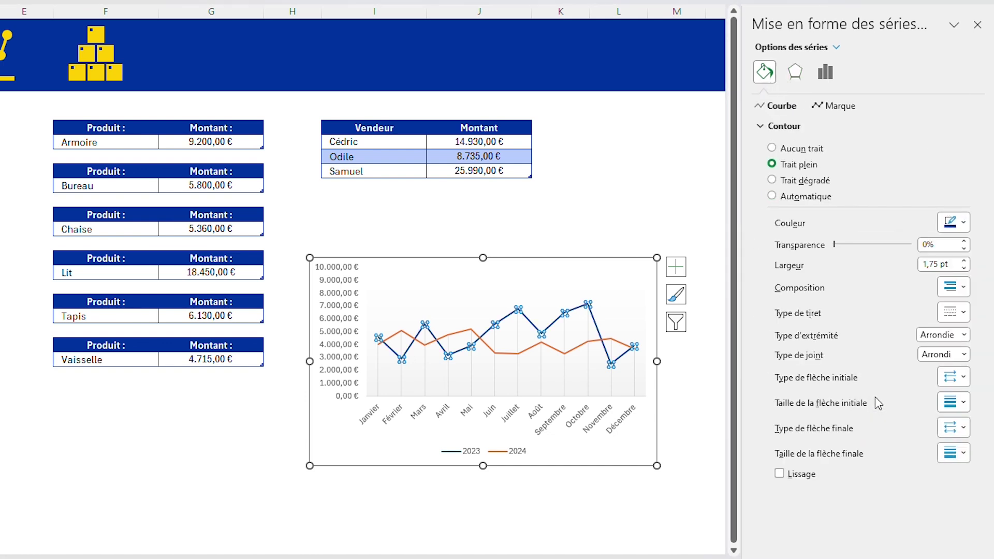
Give the 2023 series predefined diamond markers
{"action": "left_click", "coordinate": [839, 107]}
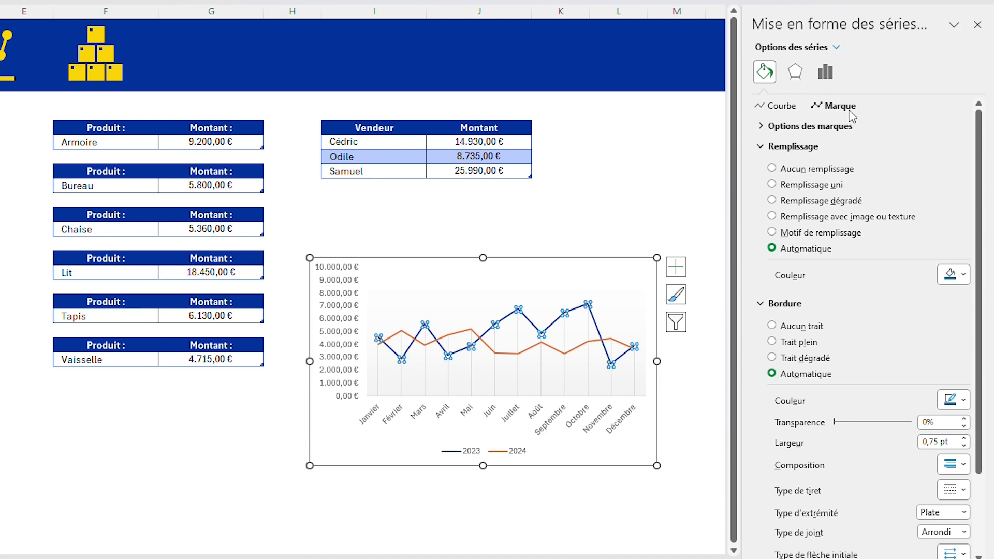
{"action": "left_click", "coordinate": [833, 126]}
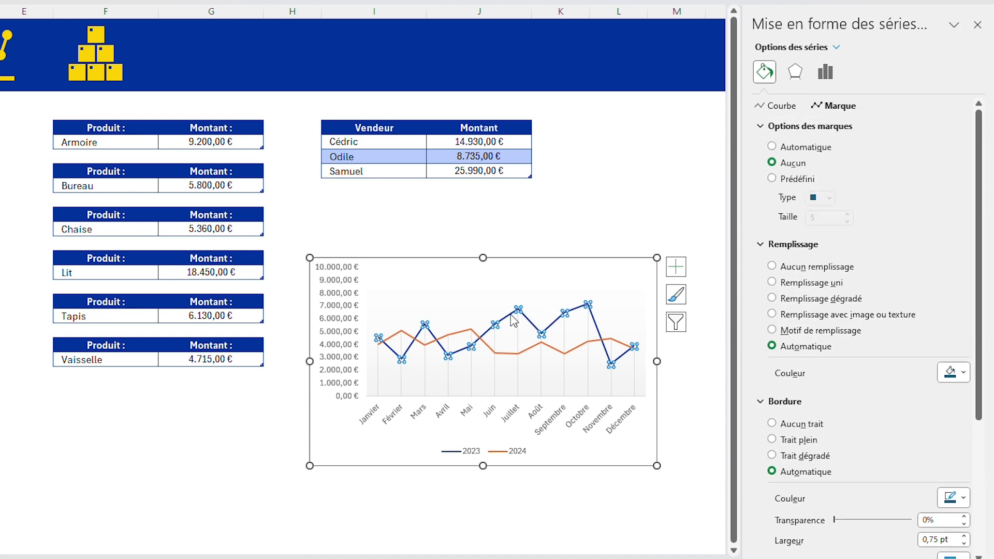
{"action": "left_click", "coordinate": [796, 179]}
{"action": "left_click", "coordinate": [829, 198]}
{"action": "left_click", "coordinate": [818, 229]}
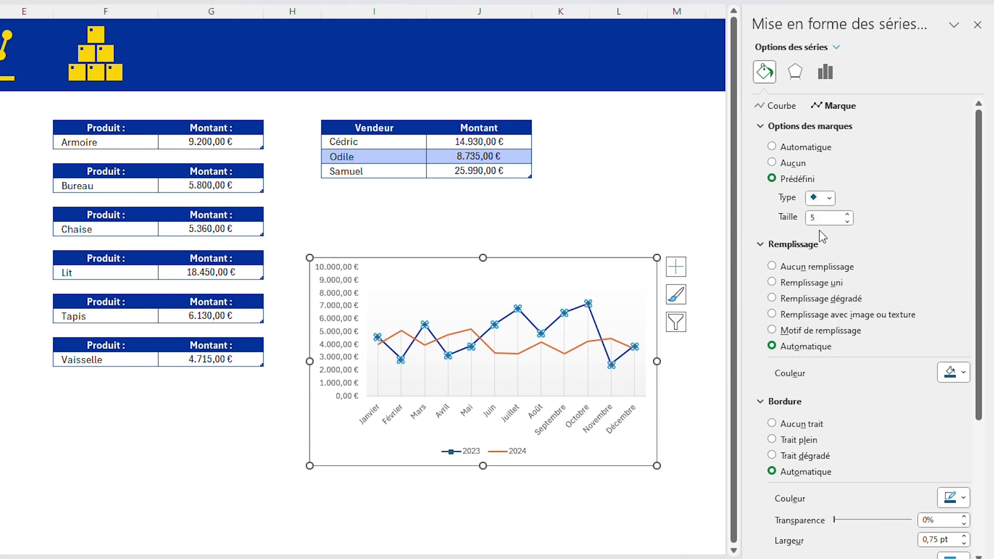
{"action": "left_click", "coordinate": [651, 229]}
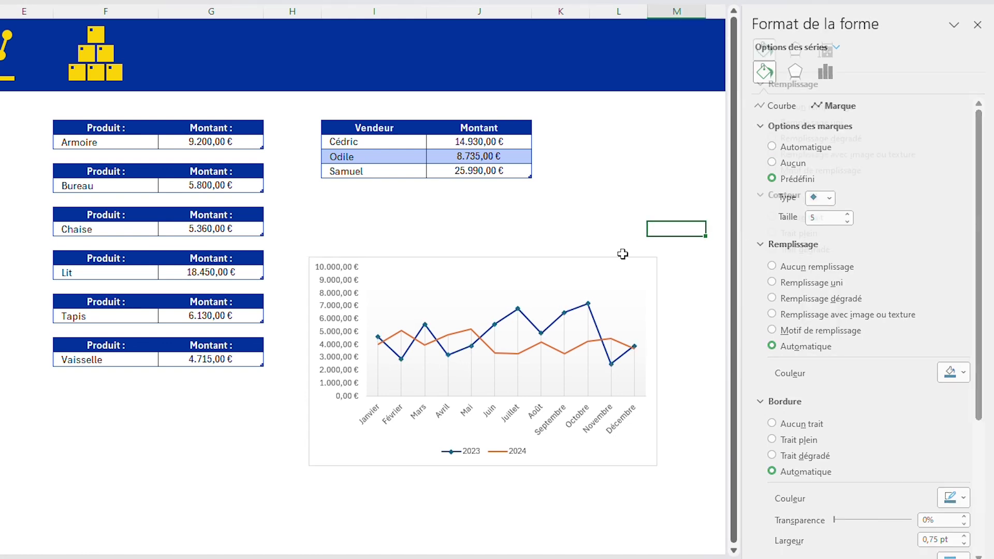
Fill the 2023 markers solid white and outline them in dark blue
{"action": "left_click", "coordinate": [529, 320]}
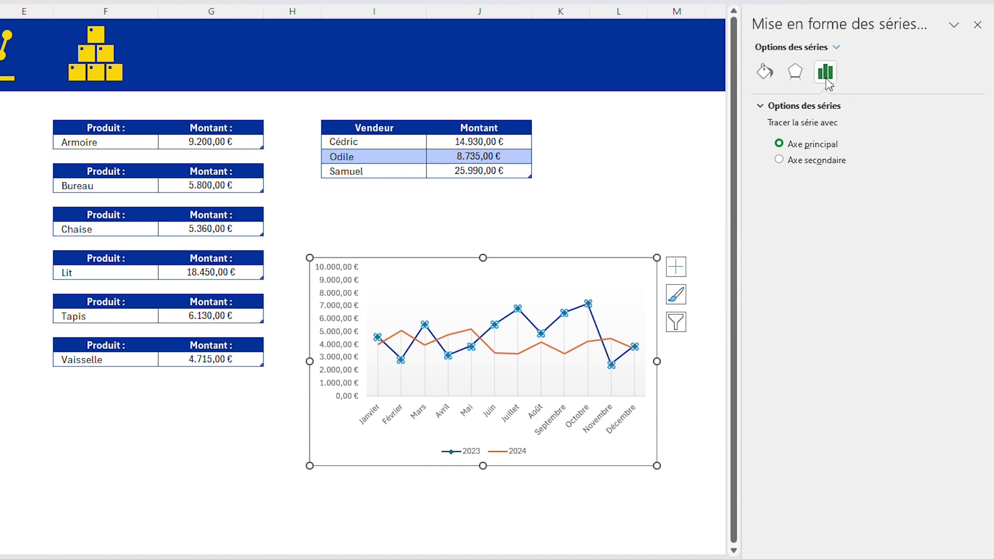
{"action": "left_click", "coordinate": [828, 106]}
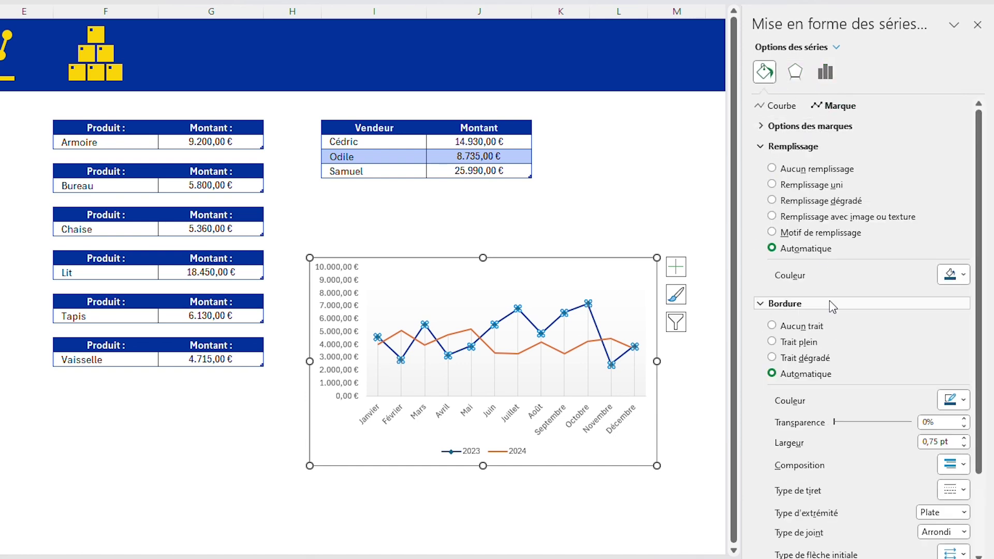
{"action": "left_click", "coordinate": [952, 276]}
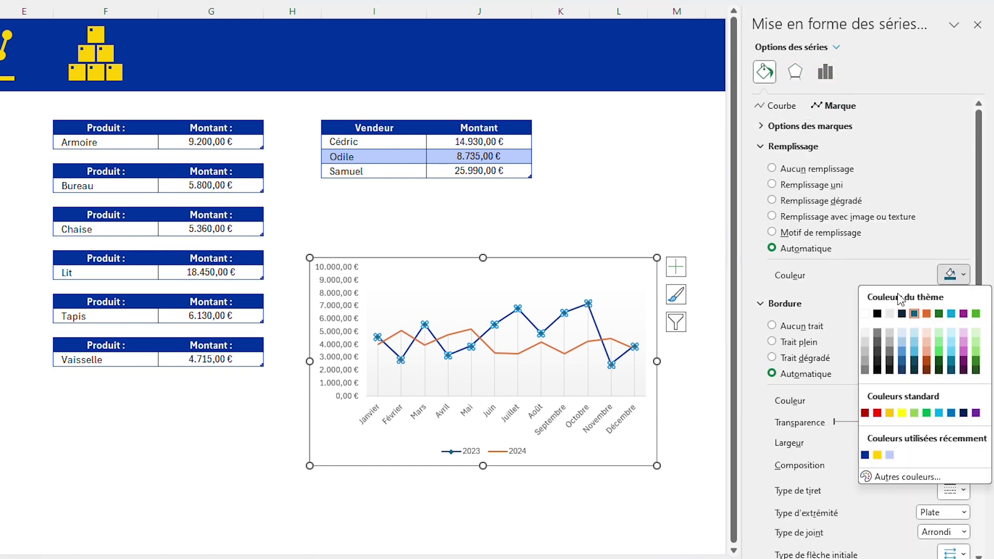
{"action": "left_click", "coordinate": [865, 314]}
{"action": "left_click", "coordinate": [953, 419]}
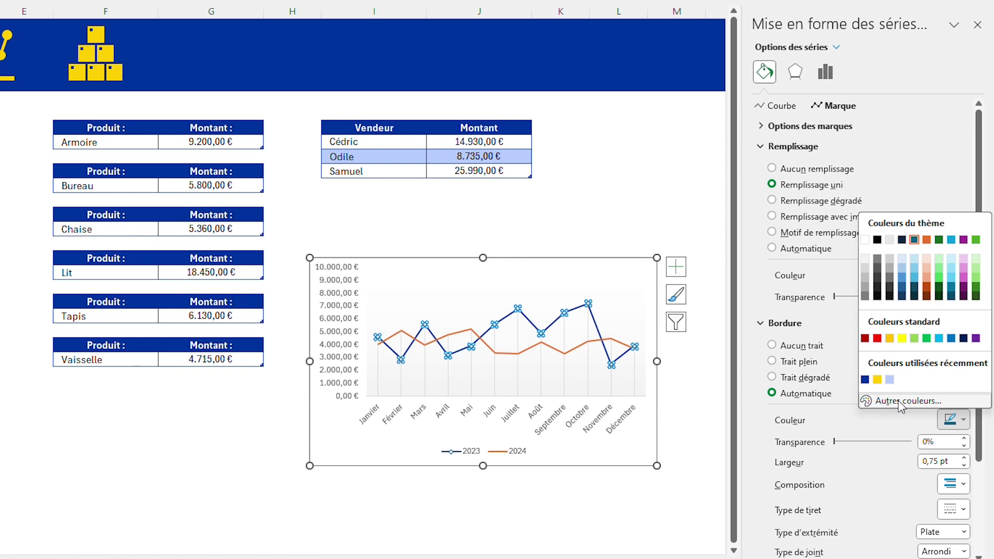
{"action": "left_click", "coordinate": [863, 381]}
{"action": "left_click", "coordinate": [673, 231]}
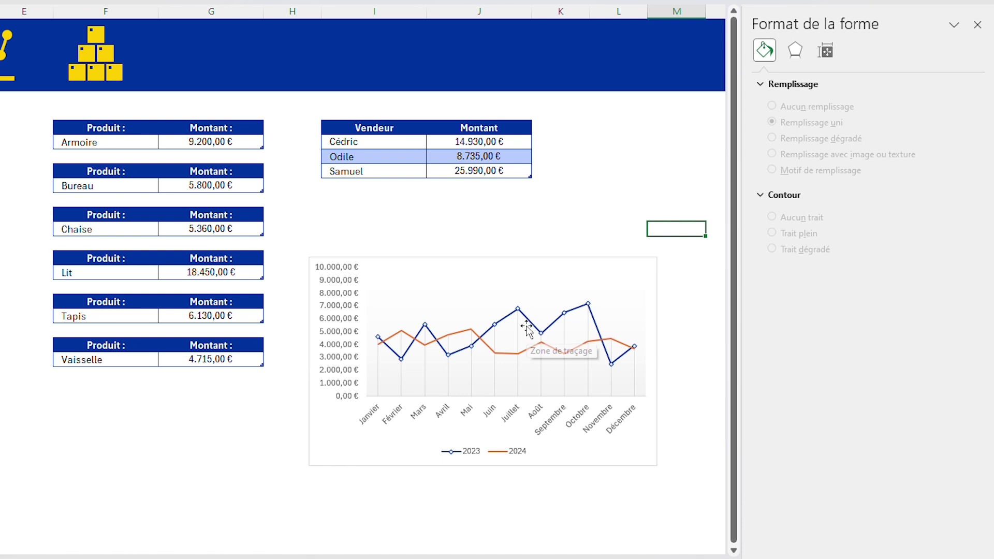
{"action": "left_click", "coordinate": [472, 331]}
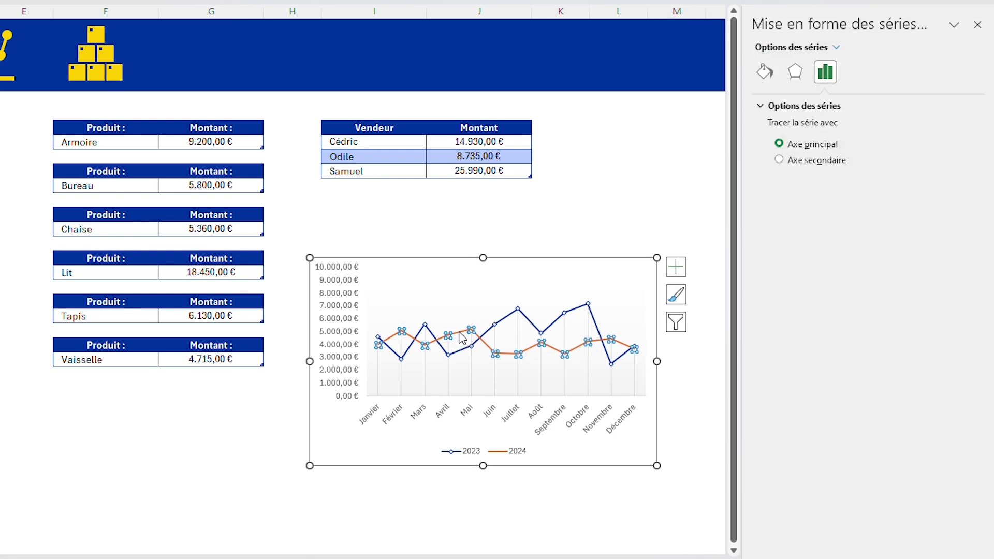
Make the 2024 line yellow and turn on predefined markers for the 2024 series
{"action": "left_click", "coordinate": [764, 72]}
{"action": "left_click", "coordinate": [960, 222]}
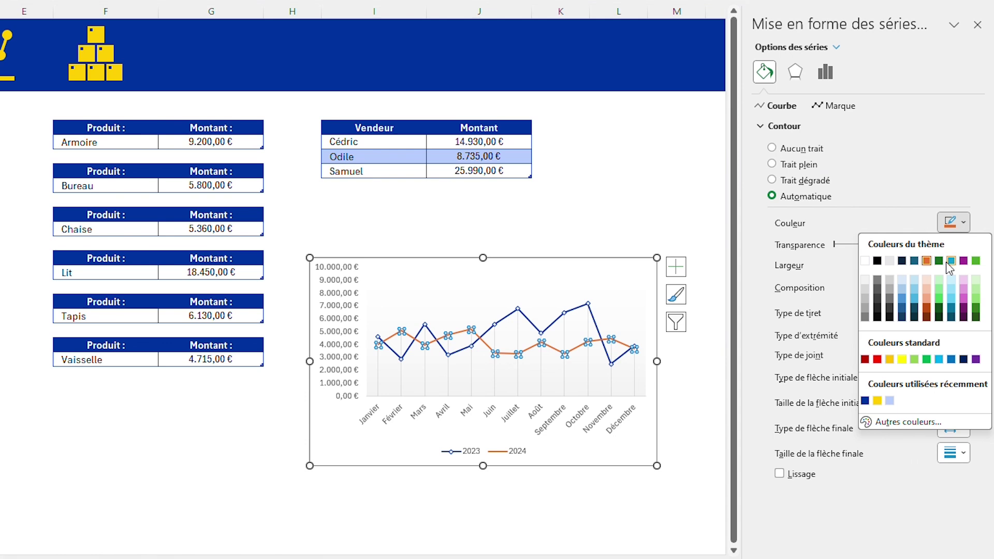
{"action": "left_click", "coordinate": [877, 400]}
{"action": "left_click", "coordinate": [831, 107]}
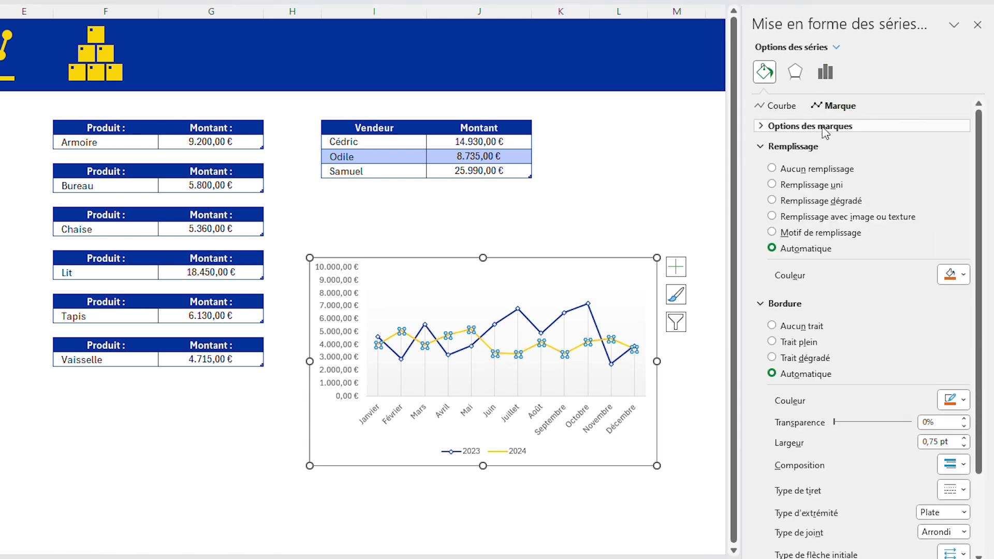
{"action": "left_click", "coordinate": [825, 131]}
{"action": "left_click", "coordinate": [815, 198]}
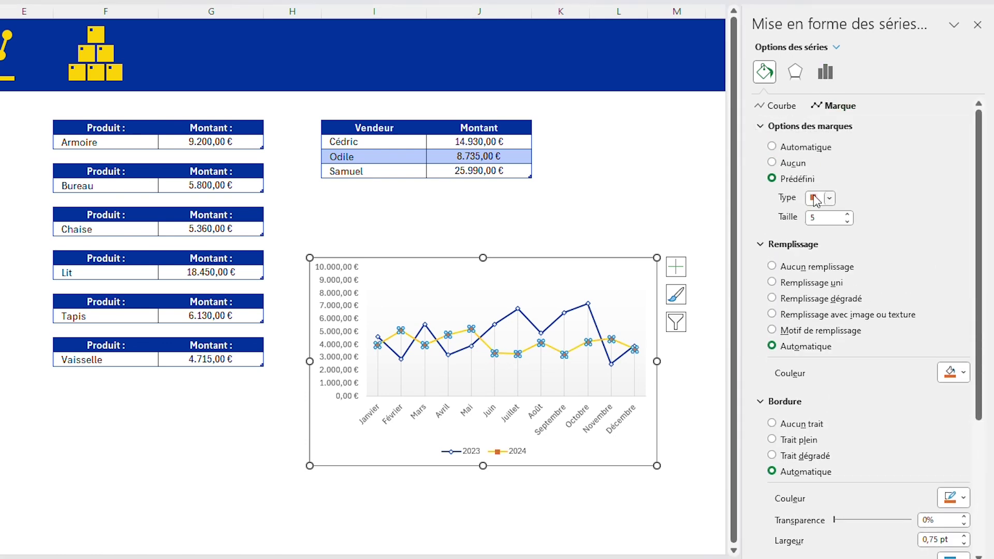
Use diamond markers for 2024 with a solid yellow fill and yellow outline
{"action": "left_click", "coordinate": [817, 201]}
{"action": "left_click", "coordinate": [823, 234]}
{"action": "left_click", "coordinate": [954, 371]}
{"action": "left_click", "coordinate": [875, 417]}
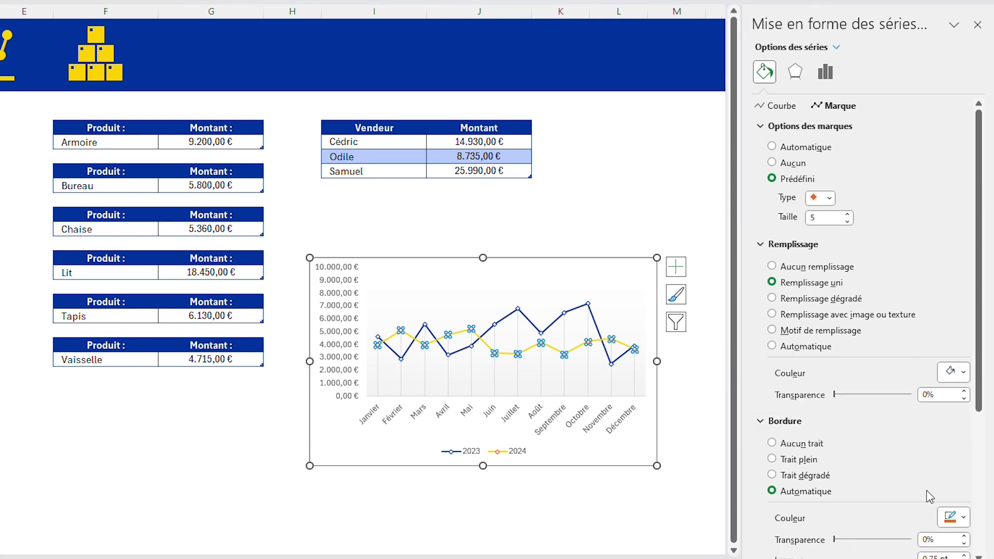
{"action": "left_click", "coordinate": [943, 515]}
{"action": "left_click", "coordinate": [864, 477]}
{"action": "left_click", "coordinate": [978, 24]}
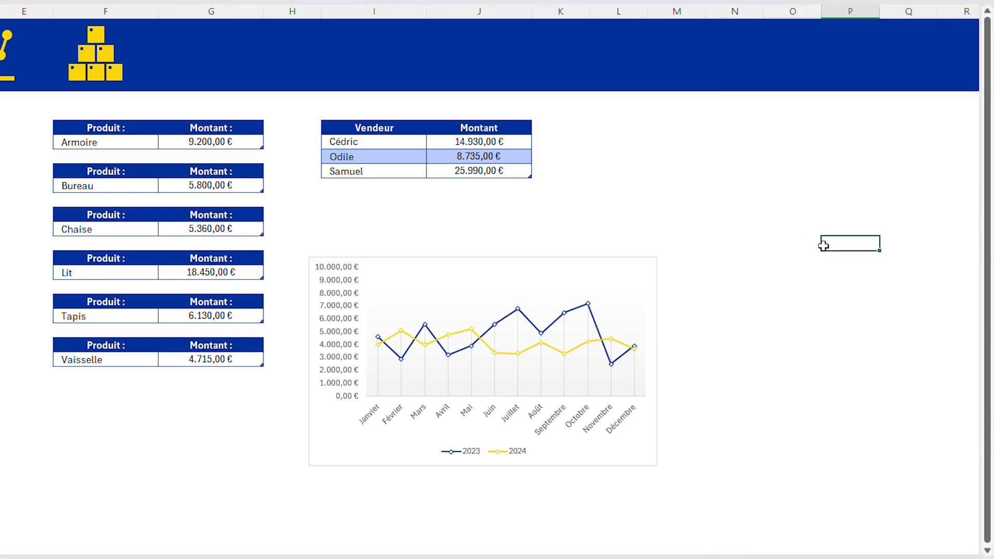
Set the line chart's chart area to Aucun remplissage and Aucun trait
{"action": "double_click", "coordinate": [435, 262]}
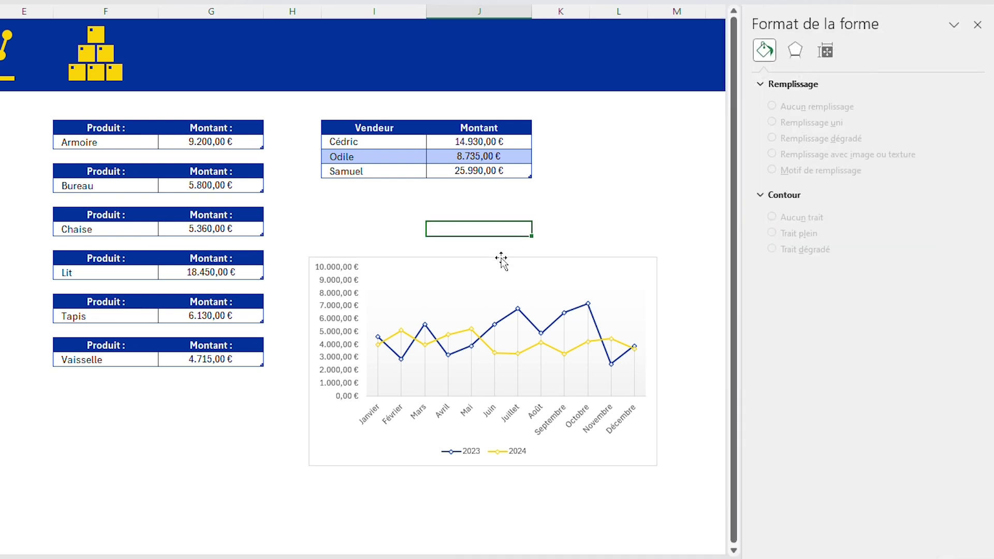
{"action": "left_click", "coordinate": [591, 264]}
{"action": "left_click", "coordinate": [591, 260]}
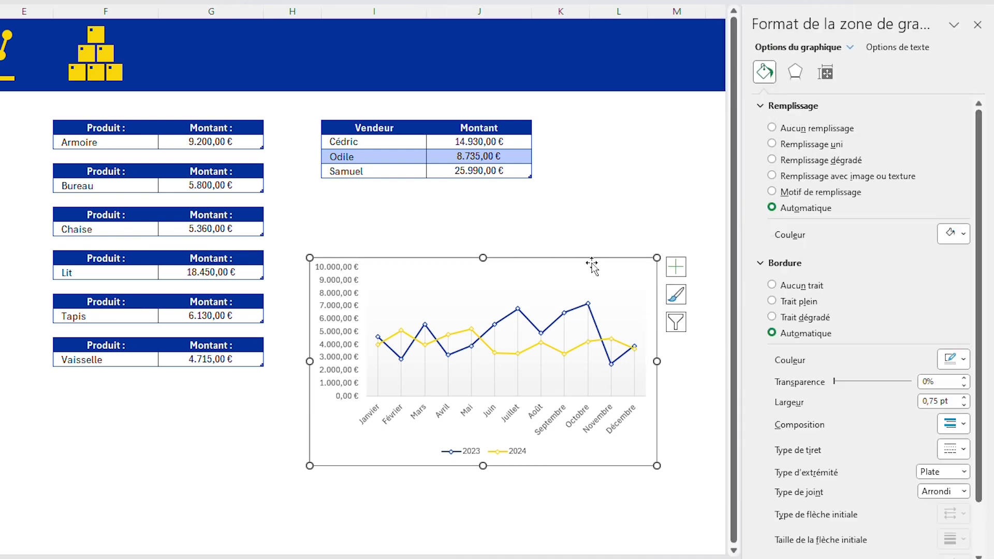
{"action": "left_click", "coordinate": [821, 129]}
{"action": "left_click", "coordinate": [803, 262]}
{"action": "left_click", "coordinate": [579, 203]}
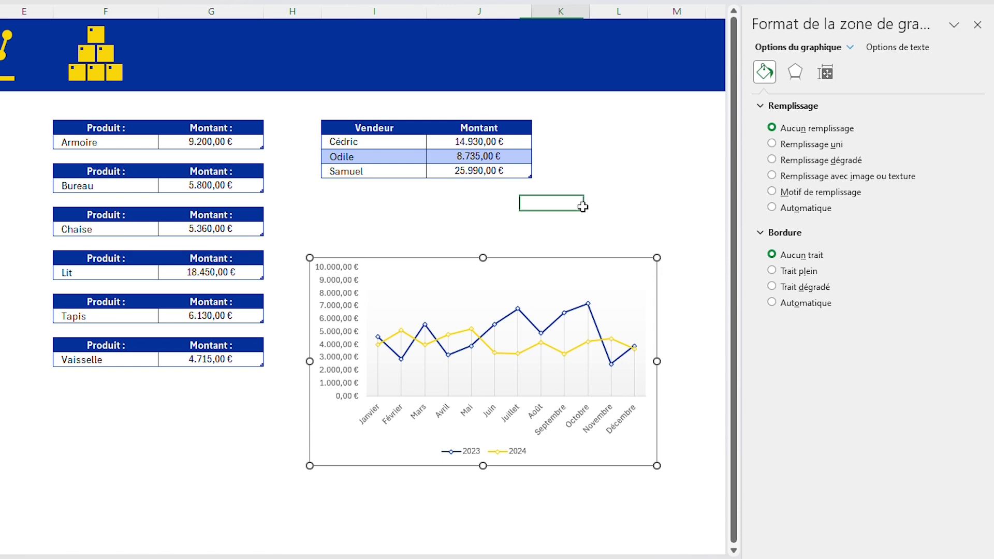
{"action": "left_click", "coordinate": [541, 268]}
Cut the monthly line chart and paste it into the dashboard area
{"action": "key", "text": "ctrl+x"}
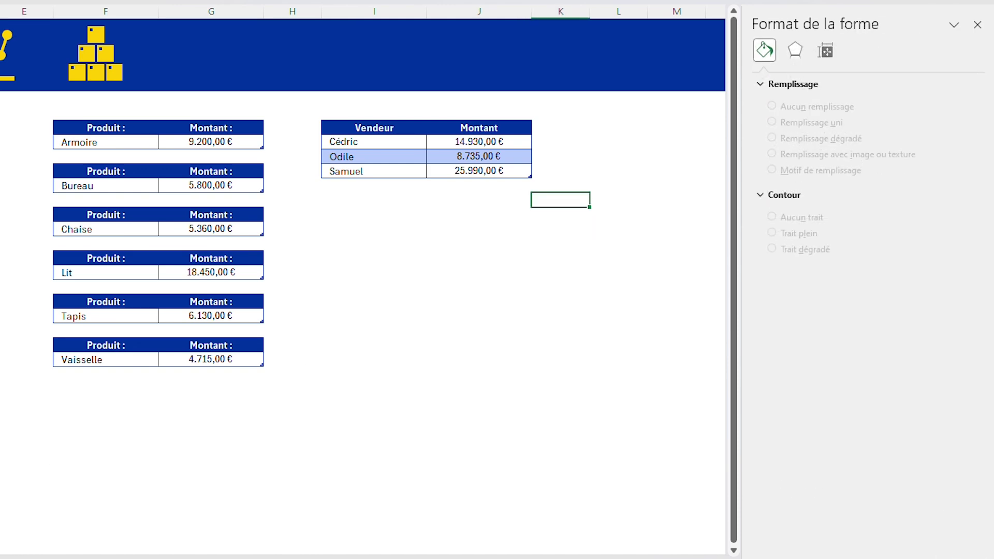
{"action": "scroll", "coordinate": [362, 311], "scroll_direction": "right", "scroll_amount": 10}
{"action": "key", "text": "ctrl+v"}
{"action": "left_click", "coordinate": [145, 378]}
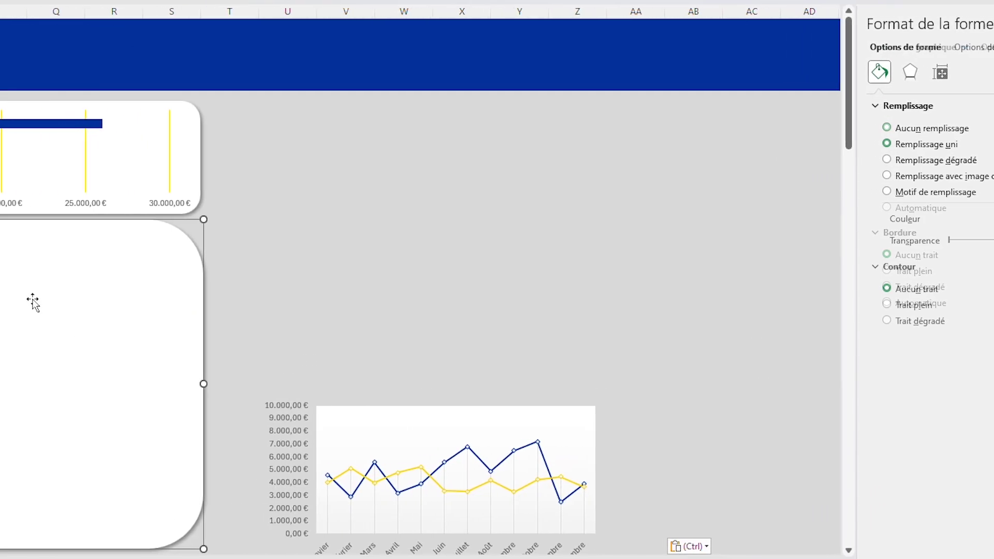
{"action": "right_click", "coordinate": [31, 290]}
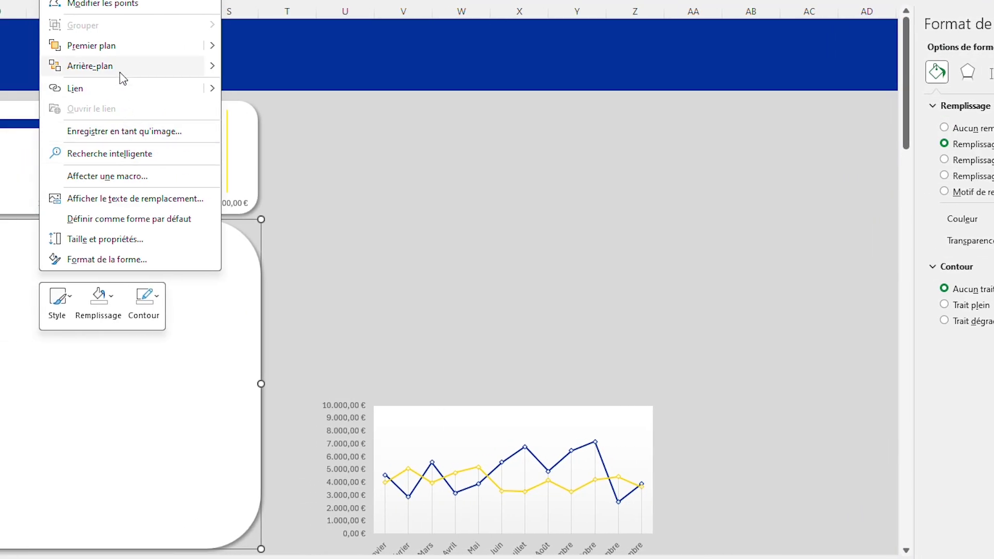
{"action": "key", "text": "Escape"}
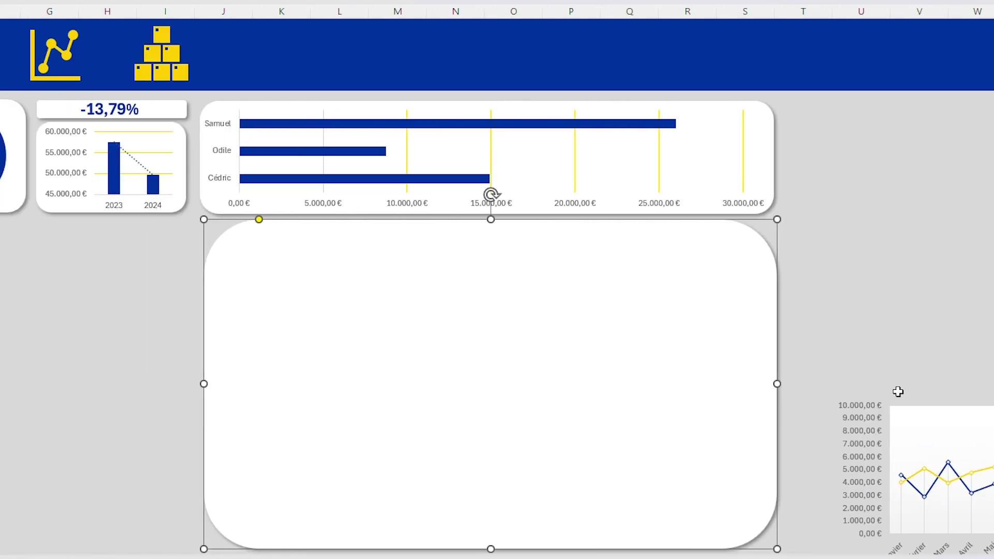
Fit the line chart inside the large rounded panel, with its legend at the top right
{"action": "left_click", "coordinate": [909, 397]}
{"action": "left_click_drag", "start_coordinate": [909, 397], "coordinate": [293, 243]}
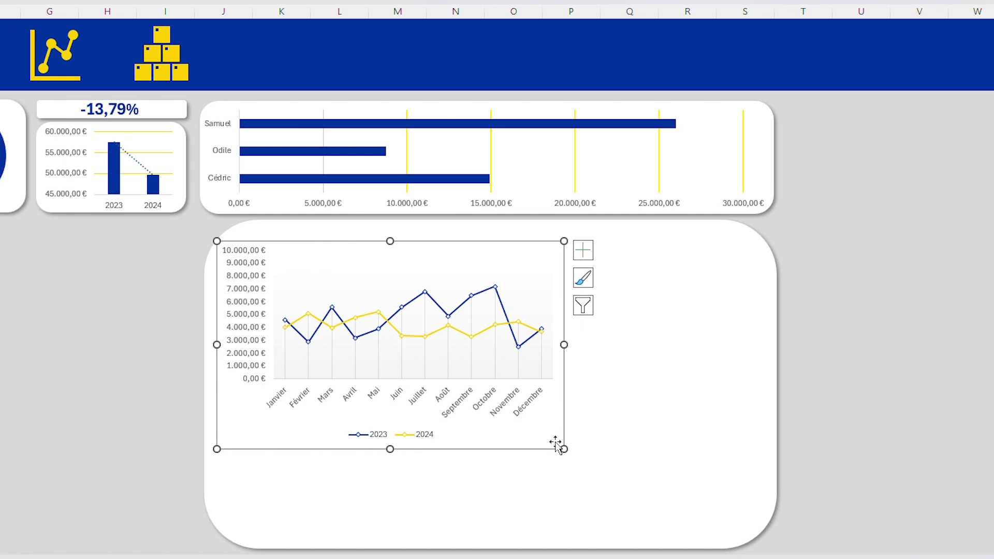
{"action": "left_click_drag", "start_coordinate": [563, 448], "coordinate": [758, 543]}
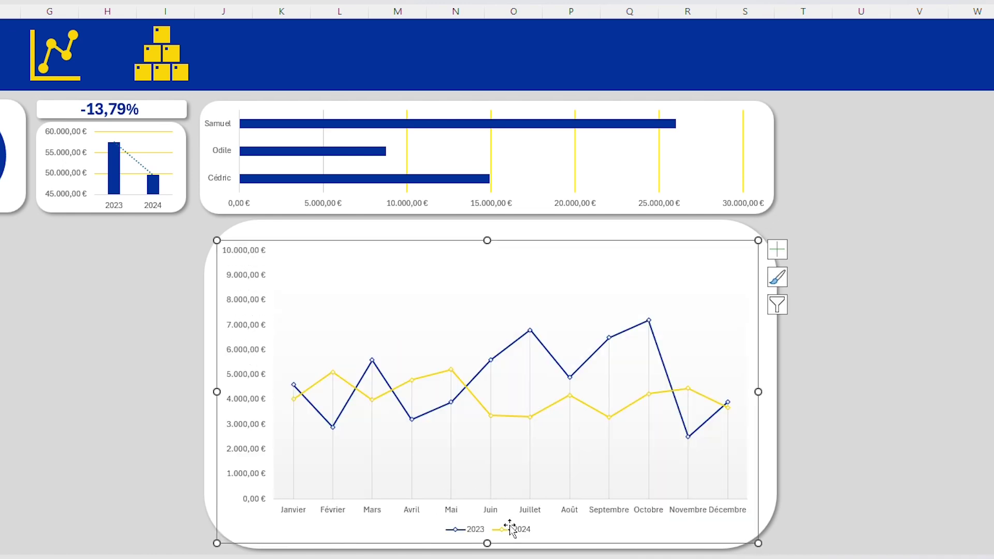
{"action": "left_click", "coordinate": [510, 528]}
{"action": "left_click_drag", "start_coordinate": [504, 521], "coordinate": [680, 290]}
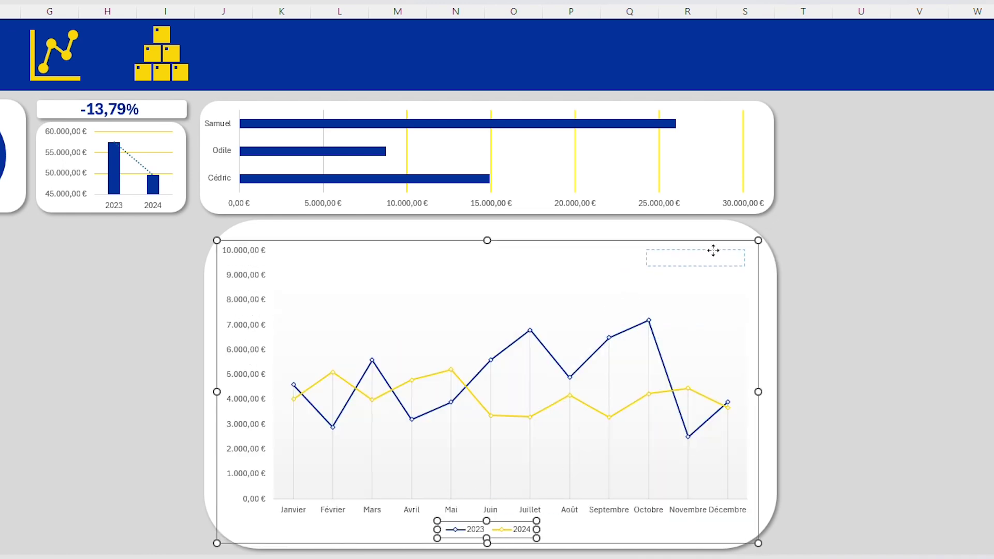
{"action": "left_click_drag", "start_coordinate": [713, 251], "coordinate": [713, 249]}
{"action": "left_click_drag", "start_coordinate": [487, 241], "coordinate": [487, 231]}
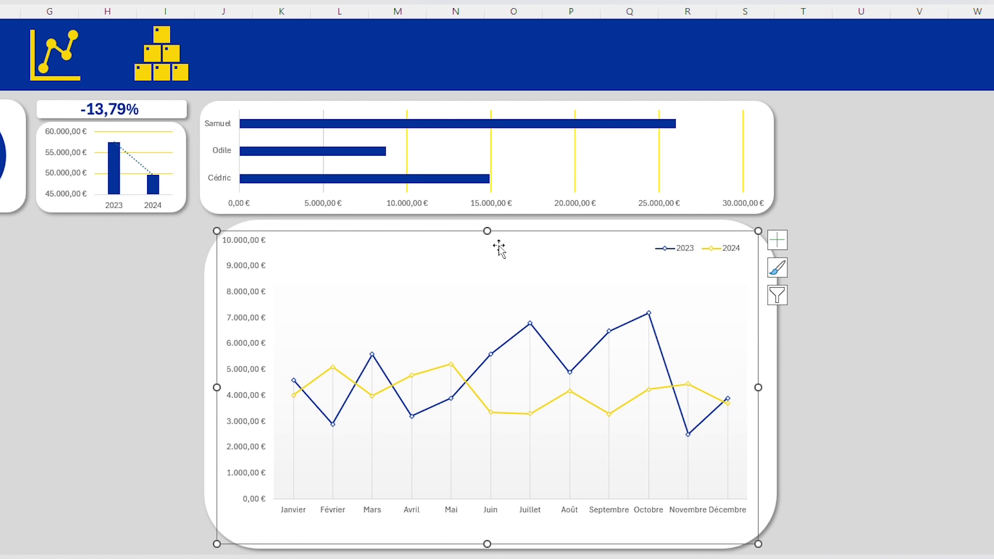
{"action": "scroll", "coordinate": [511, 510], "scroll_direction": "down", "scroll_amount": 1}
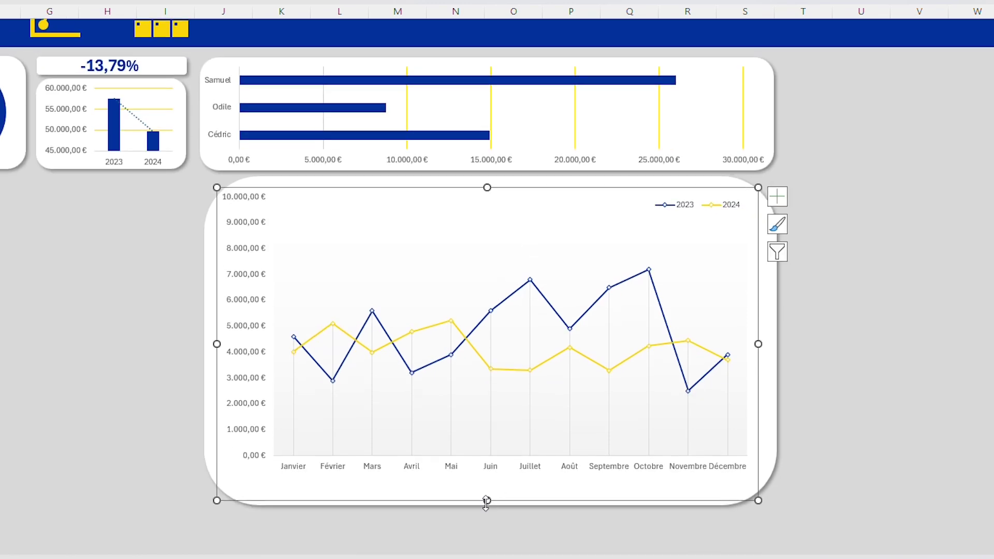
{"action": "left_click_drag", "start_coordinate": [486, 501], "coordinate": [486, 514]}
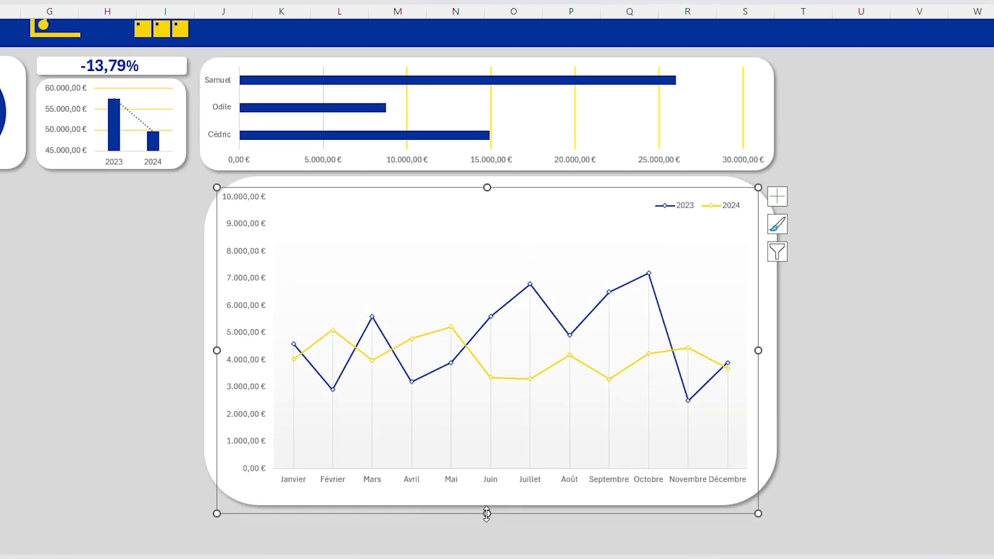
Nudge the line chart's plot area slightly into position within the panel
{"action": "left_click", "coordinate": [763, 345]}
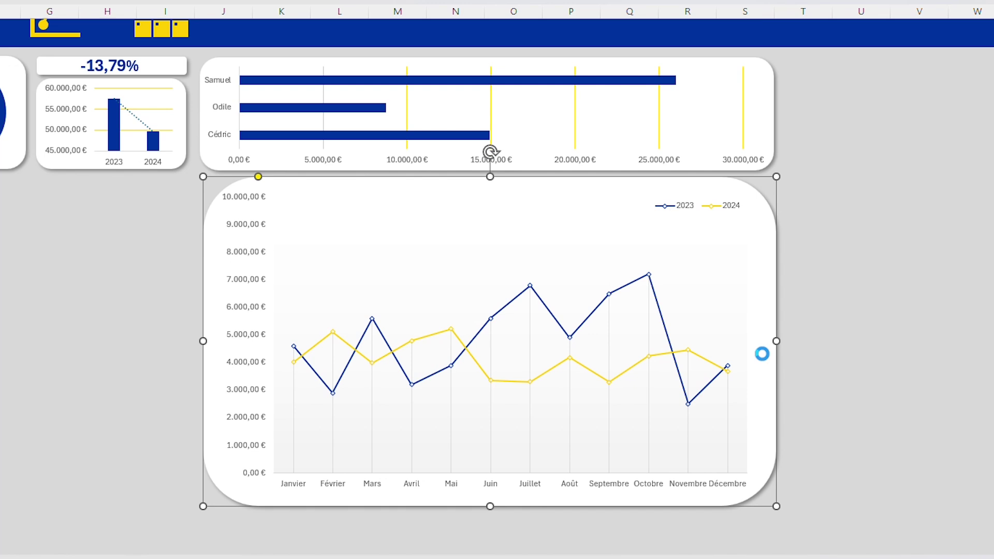
{"action": "left_click", "coordinate": [732, 355]}
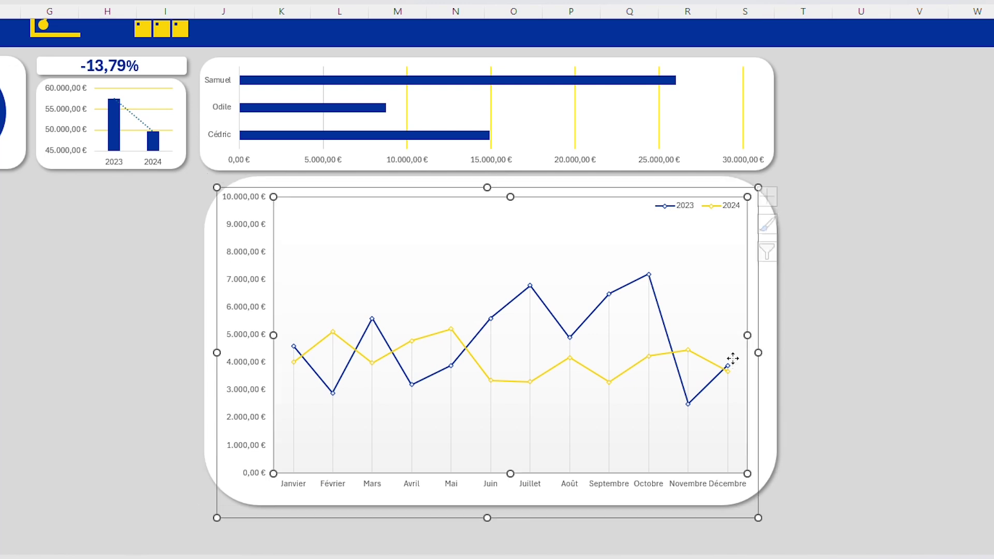
{"action": "left_click", "coordinate": [847, 361]}
{"action": "scroll", "coordinate": [863, 362], "scroll_direction": "up", "scroll_amount": 1}
{"action": "left_click", "coordinate": [616, 277]}
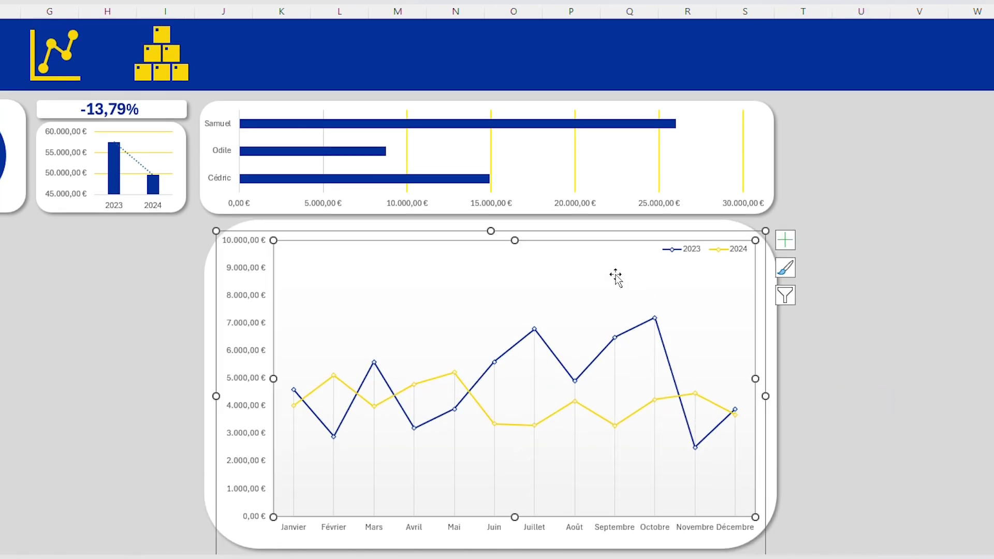
{"action": "key", "text": "ctrl+z"}
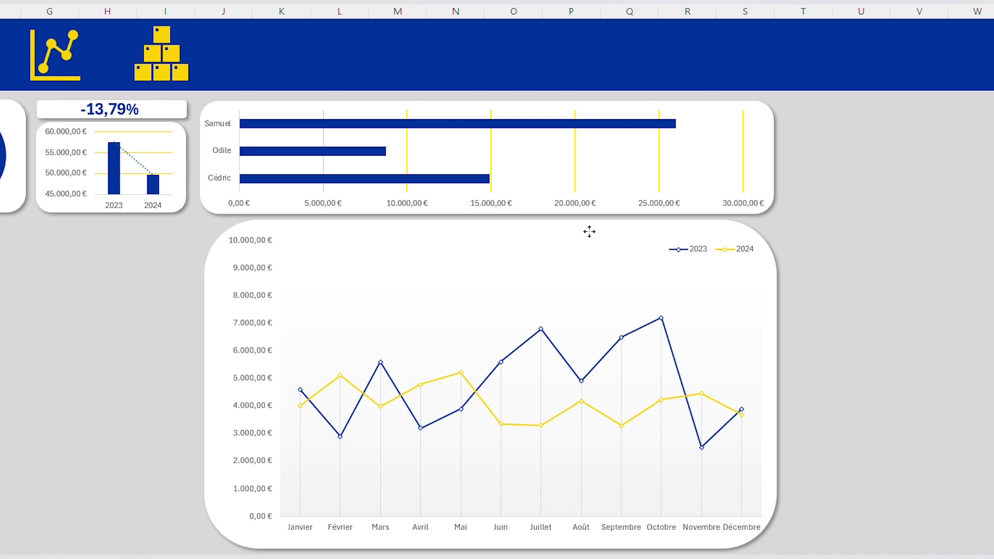
{"action": "left_click_drag", "start_coordinate": [589, 231], "coordinate": [584, 233]}
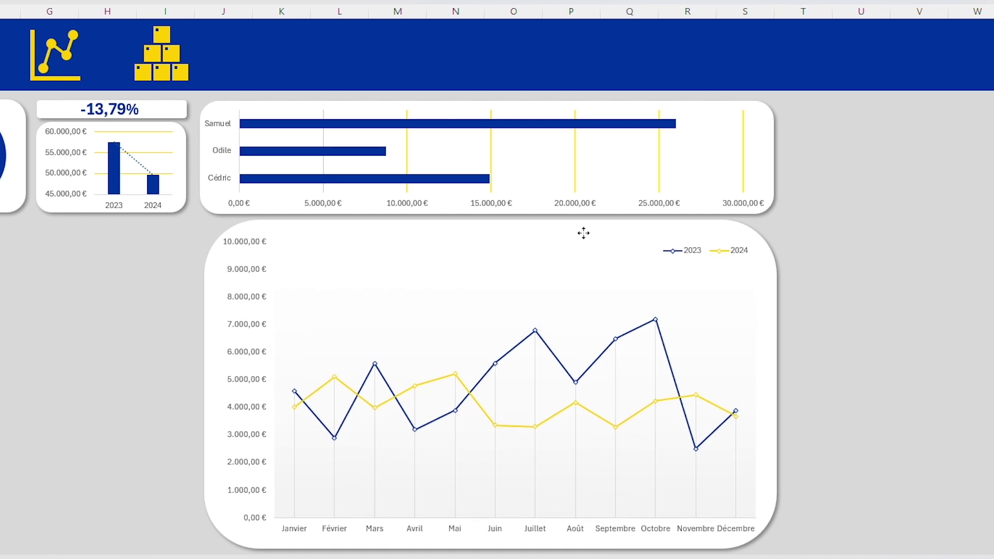
{"action": "left_click", "coordinate": [919, 302]}
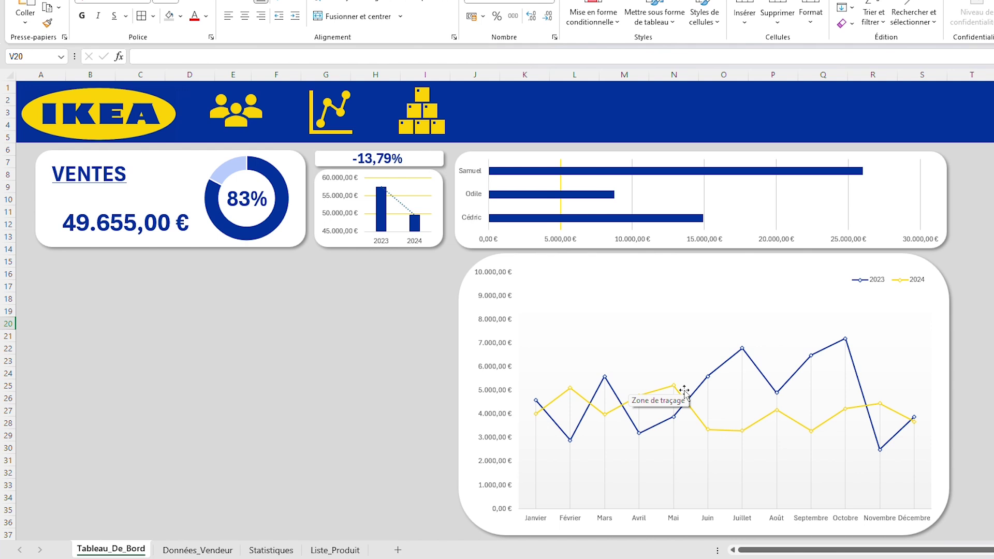
{"action": "left_click", "coordinate": [380, 376]}
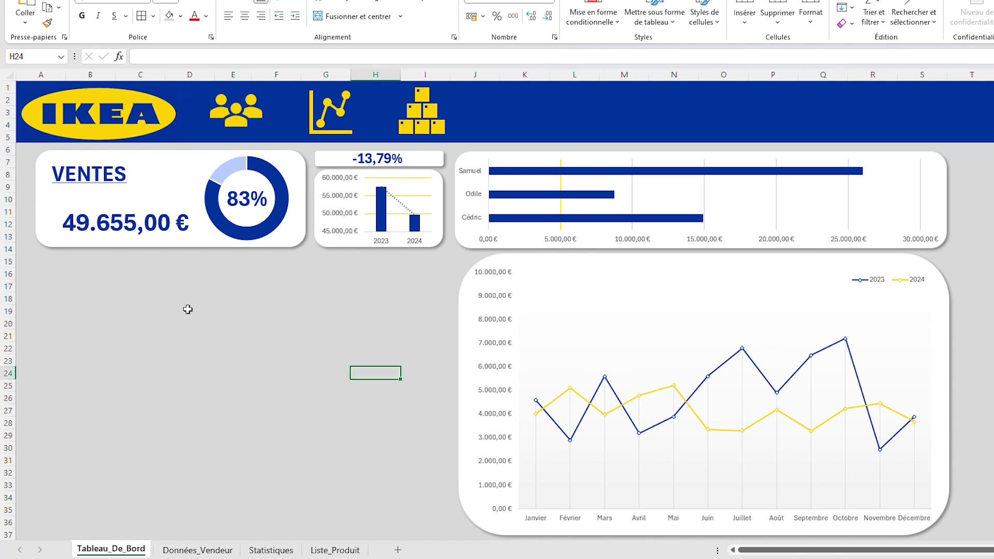
{"action": "mouse_move", "coordinate": [116, 277]}
{"action": "left_mouse_down"}
{"action": "mouse_move", "coordinate": [453, 497]}
{"action": "mouse_move", "coordinate": [417, 507]}
{"action": "mouse_move", "coordinate": [414, 520]}
{"action": "left_mouse_up"}
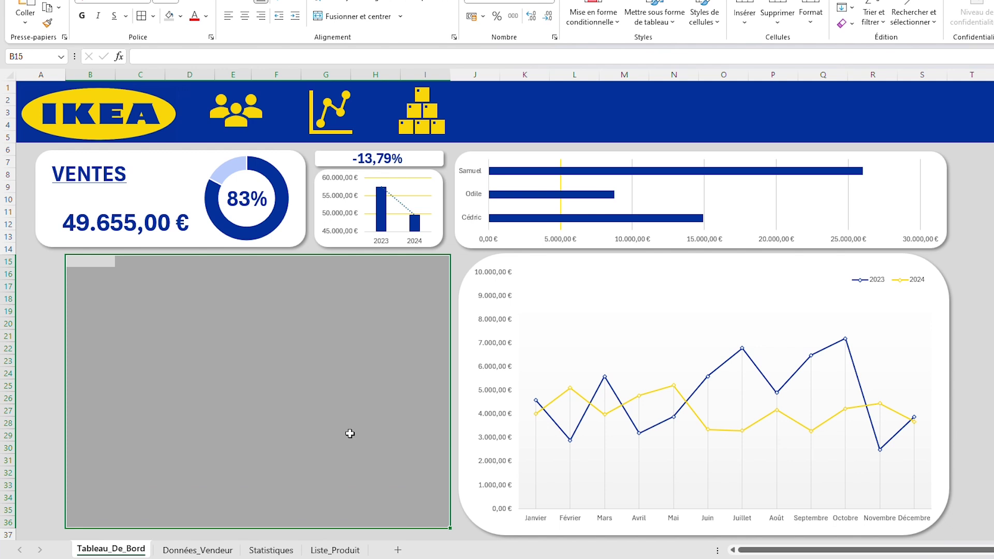
{"action": "left_click", "coordinate": [350, 434]}
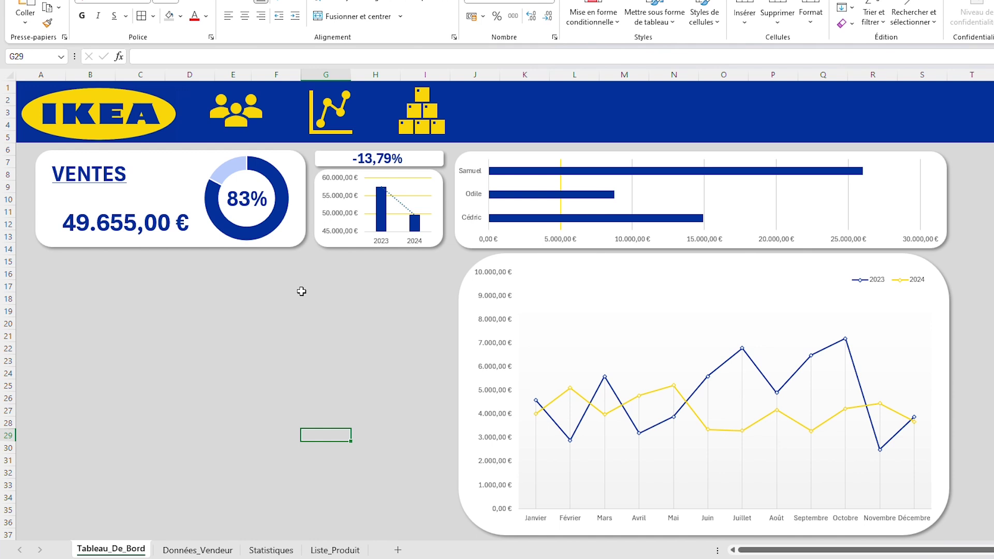
Duplicate the VENTES card background into a narrower blank card below it, topped by a thin header bar
{"action": "left_click", "coordinate": [155, 158]}
{"action": "key", "text": "ctrl+d"}
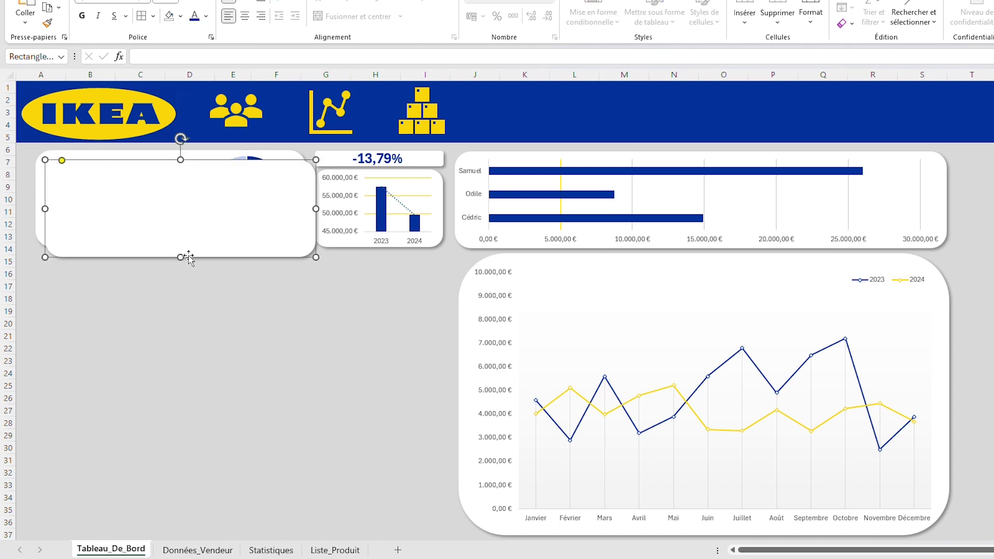
{"action": "mouse_move", "coordinate": [187, 223]}
{"action": "left_mouse_down"}
{"action": "mouse_move", "coordinate": [176, 365]}
{"action": "mouse_move", "coordinate": [193, 344]}
{"action": "left_mouse_up"}
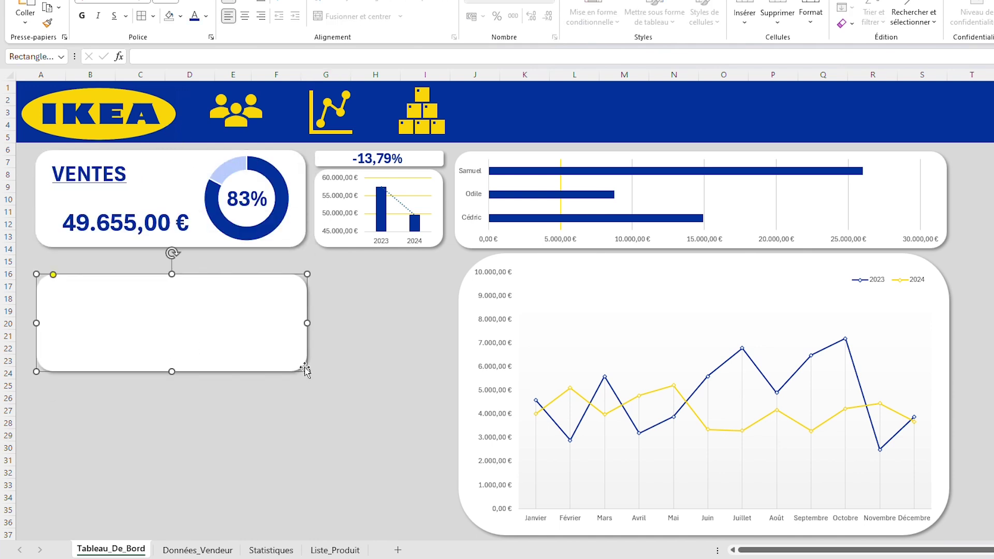
{"action": "mouse_move", "coordinate": [305, 324]}
{"action": "left_mouse_down"}
{"action": "mouse_move", "coordinate": [130, 347]}
{"action": "mouse_move", "coordinate": [140, 351]}
{"action": "left_mouse_up"}
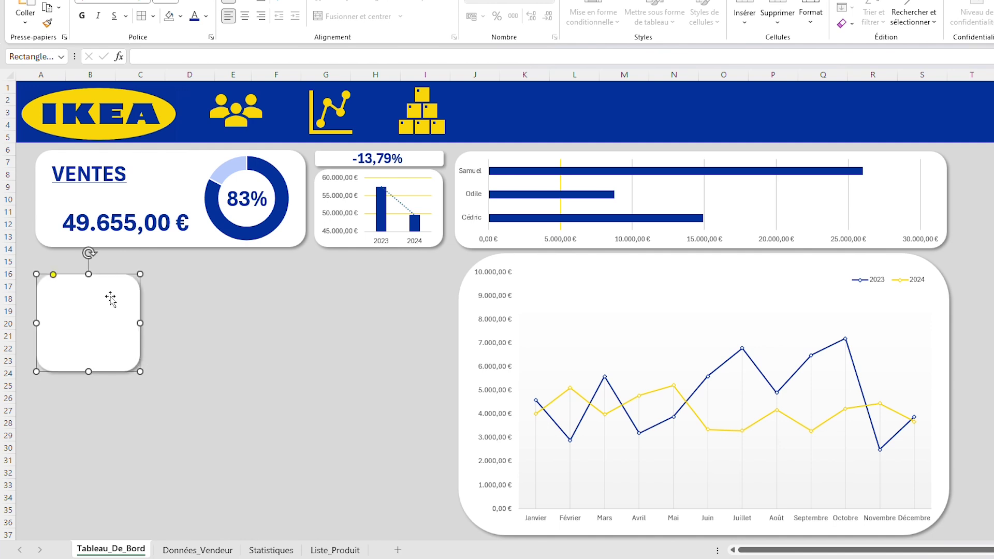
{"action": "mouse_move", "coordinate": [116, 302]}
{"action": "left_mouse_down"}
{"action": "mouse_move", "coordinate": [112, 279]}
{"action": "mouse_move", "coordinate": [113, 291]}
{"action": "left_mouse_up"}
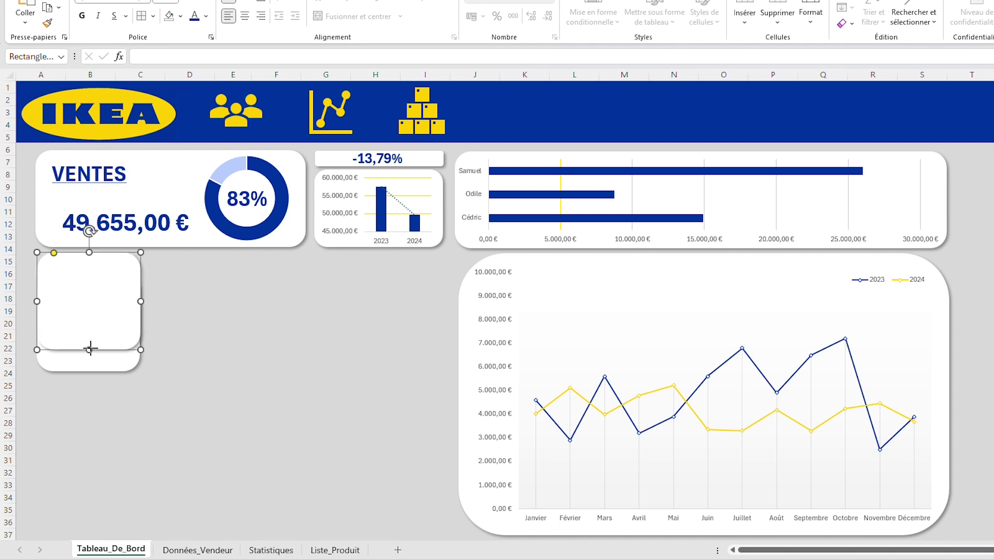
{"action": "left_click_drag", "start_coordinate": [90, 348], "coordinate": [98, 270]}
{"action": "left_click", "coordinate": [195, 286]}
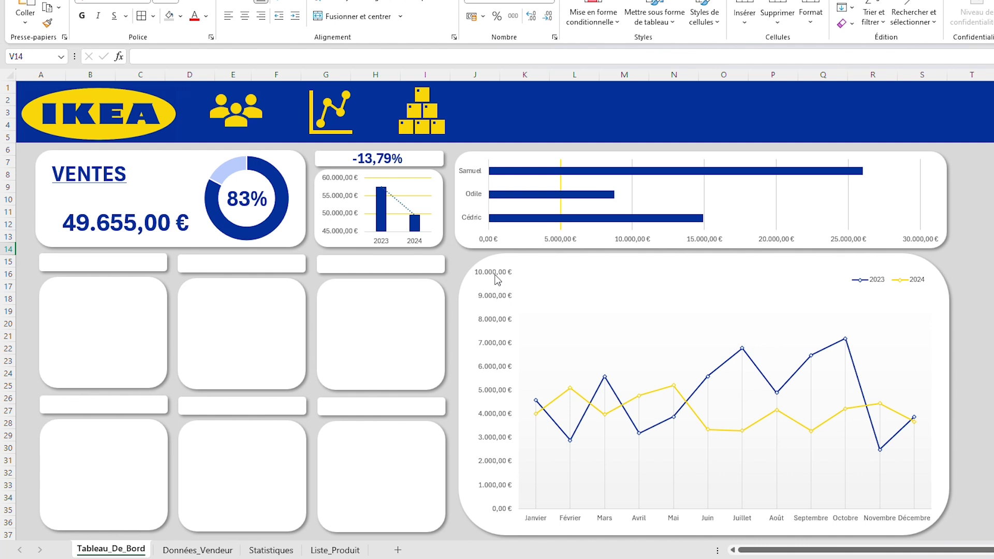
Copy the VENTES title text box onto the first product card's header bar
{"action": "left_click", "coordinate": [93, 263]}
{"action": "left_click", "coordinate": [107, 180]}
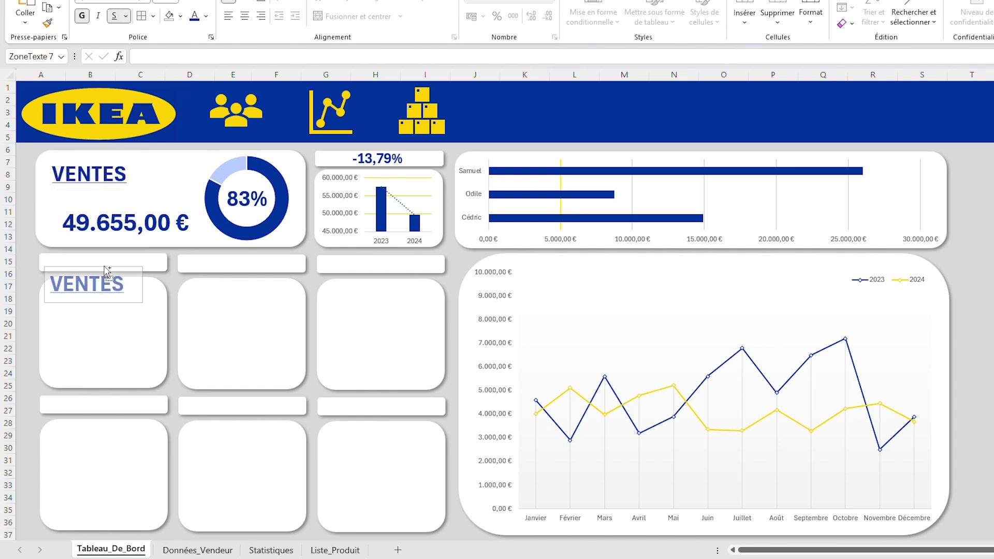
{"action": "left_click_drag", "start_coordinate": [105, 155], "coordinate": [112, 247]}
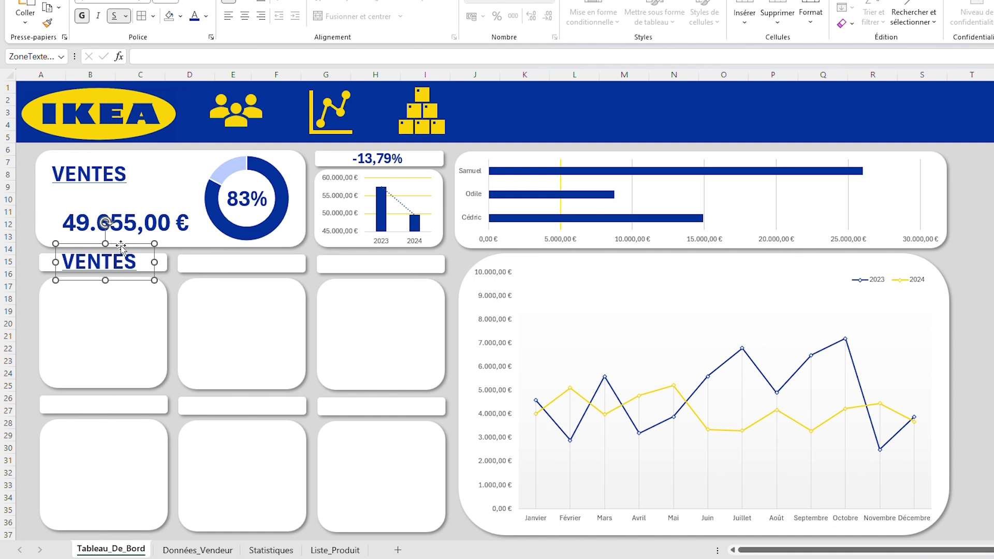
{"action": "key", "text": "Delete"}
{"action": "left_click", "coordinate": [126, 176]}
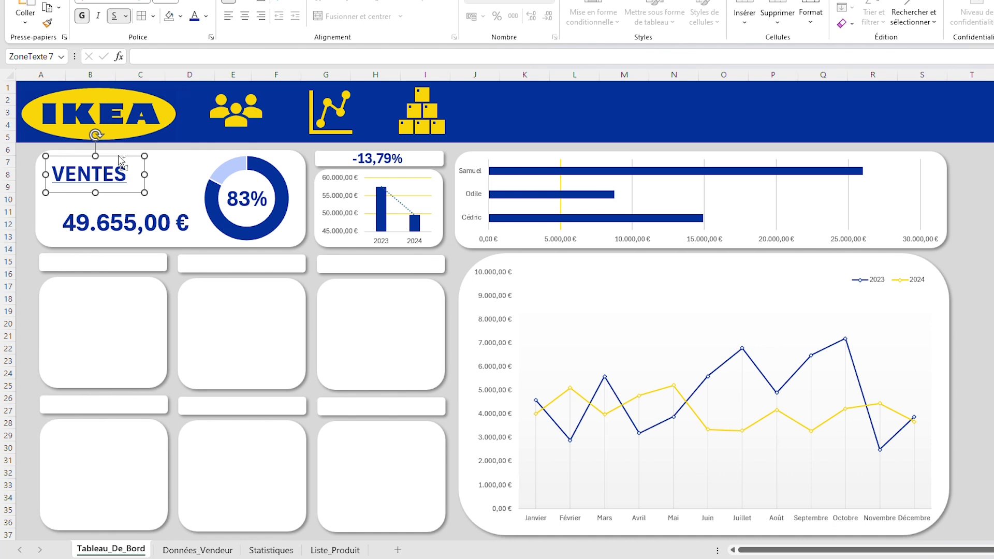
{"action": "left_click_drag", "start_coordinate": [118, 157], "coordinate": [127, 248]}
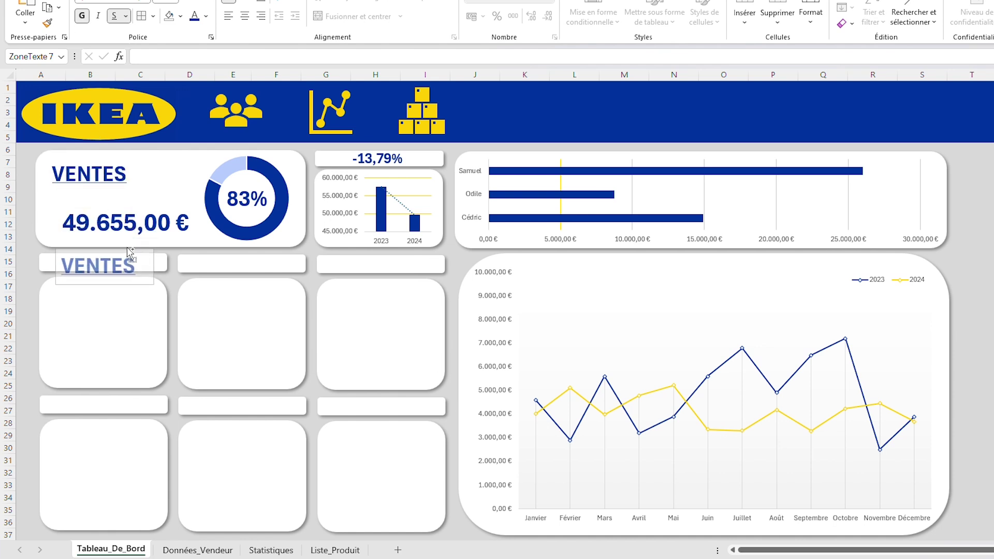
{"action": "double_click", "coordinate": [114, 265]}
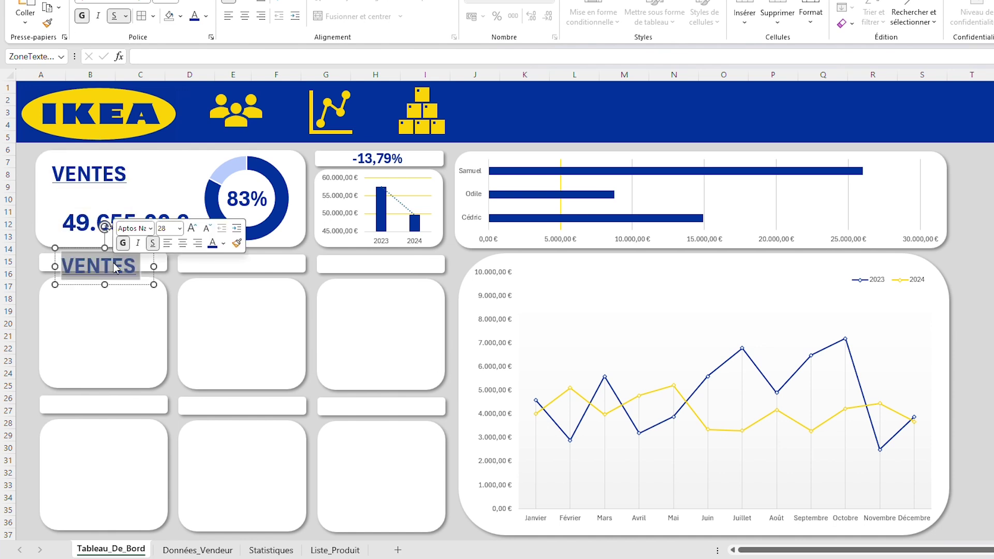
Retype the copied title as ARMOIRE in capitals
{"action": "key", "text": "Caps_Lock"}
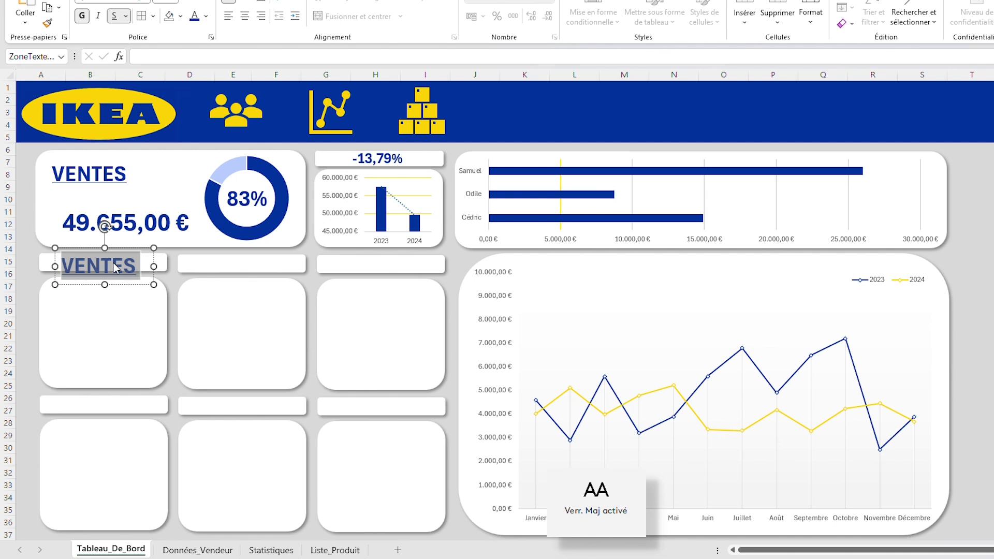
{"action": "type", "text": "A"}
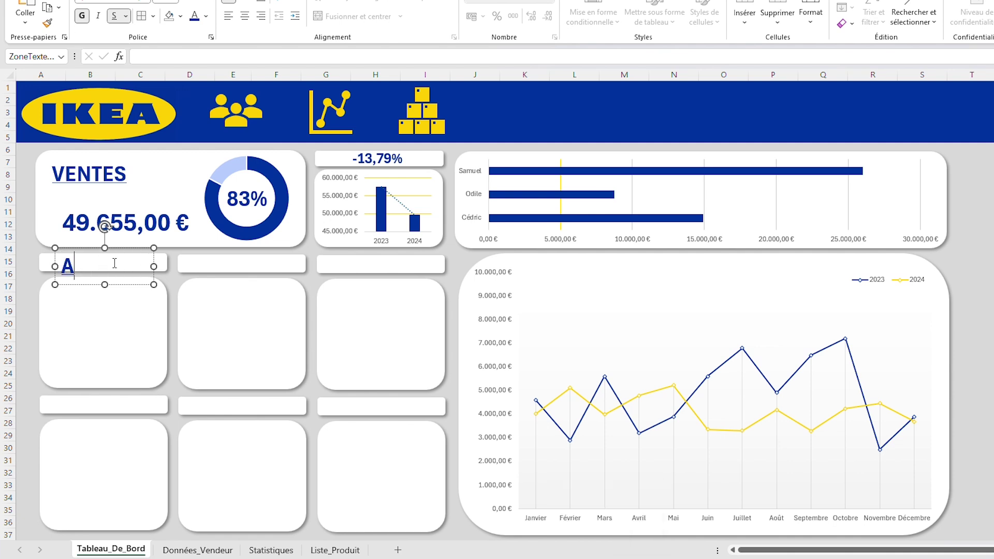
{"action": "type", "text": "RMO"}
{"action": "key", "text": "BackSpace"}
{"action": "key", "text": "BackSpace"}
{"action": "type", "text": "RMOMM"}
{"action": "key", "text": "BackSpace"}
{"action": "key", "text": "BackSpace"}
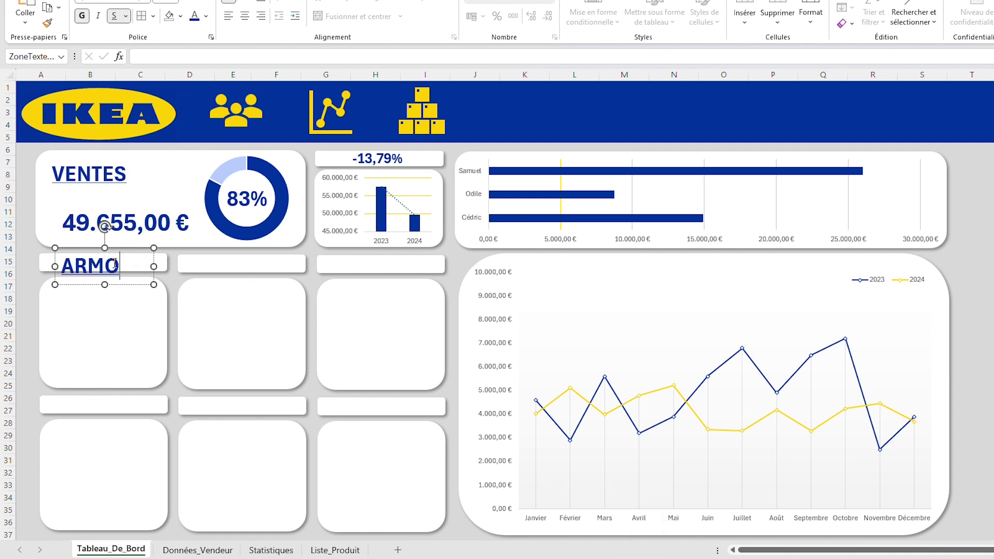
{"action": "type", "text": "IRE"}
{"action": "key", "text": "ctrl+a"}
Shrink the ARMOIRE title font to fit one line and centre it
{"action": "scroll", "coordinate": [212, 287], "scroll_direction": "right", "scroll_amount": 1}
{"action": "scroll", "coordinate": [363, 347], "scroll_direction": "right", "scroll_amount": 2}
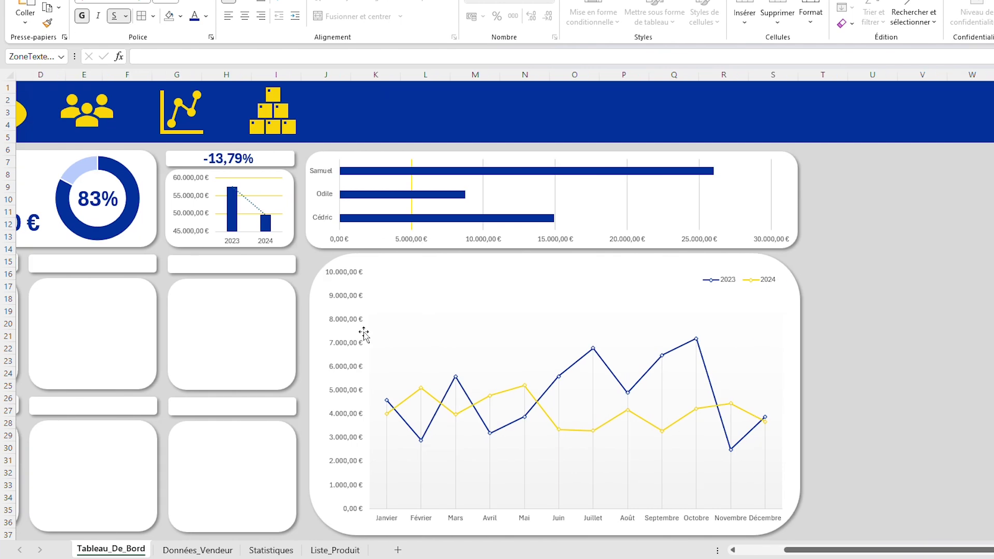
{"action": "scroll", "coordinate": [373, 323], "scroll_direction": "left", "scroll_amount": 3}
{"action": "left_click", "coordinate": [197, 2]}
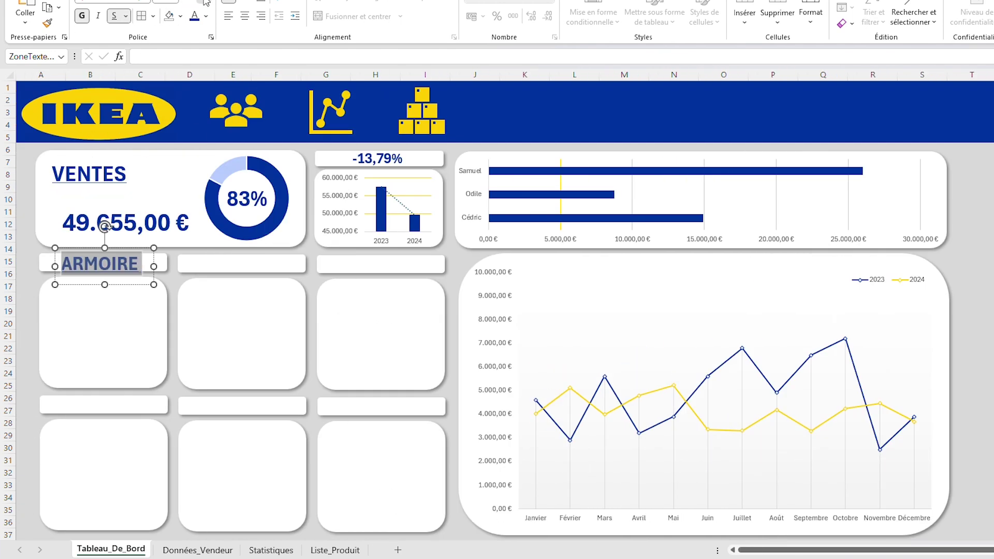
{"action": "left_click", "coordinate": [198, 2]}
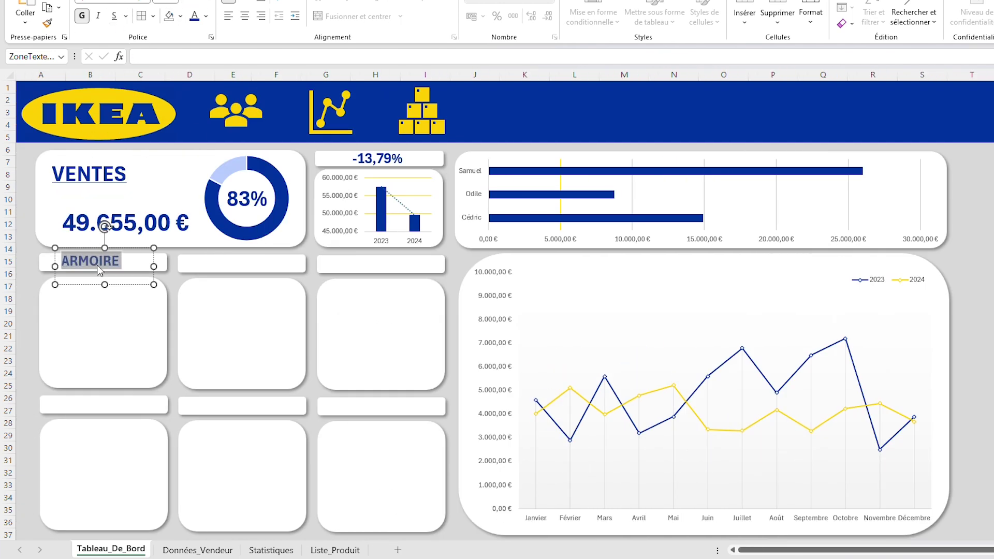
{"action": "left_click", "coordinate": [244, 15]}
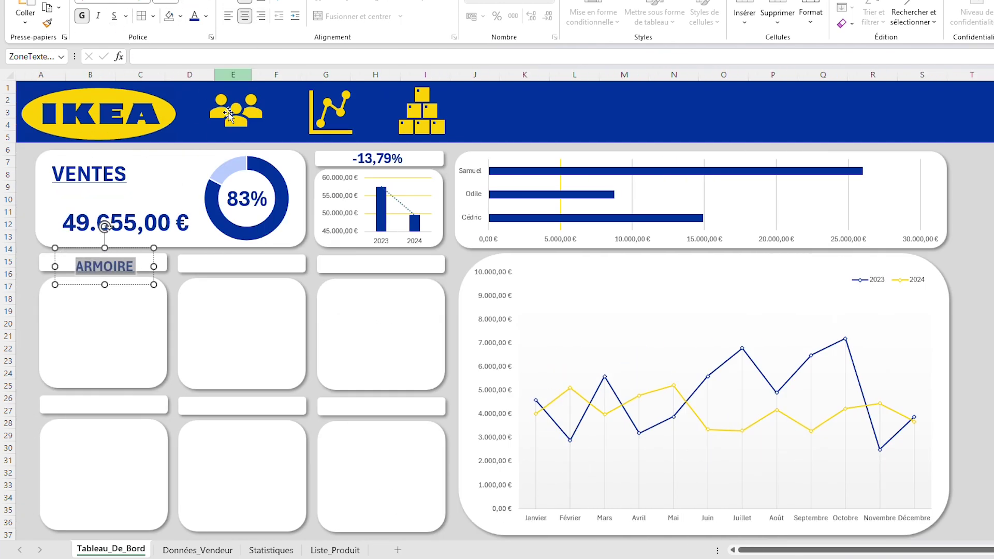
{"action": "key", "text": "Escape"}
{"action": "key", "text": "Escape"}
{"action": "left_click", "coordinate": [125, 282]}
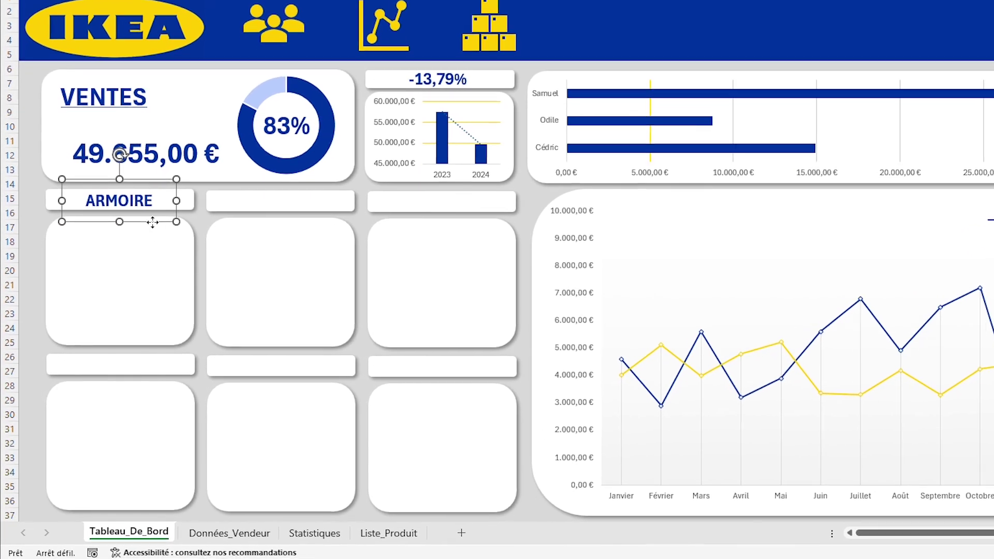
Copy the ARMOIRE title into the other header slots and rename the second one BUREAU
{"action": "left_click_drag", "start_coordinate": [150, 230], "coordinate": [305, 231], "text": "ctrl"}
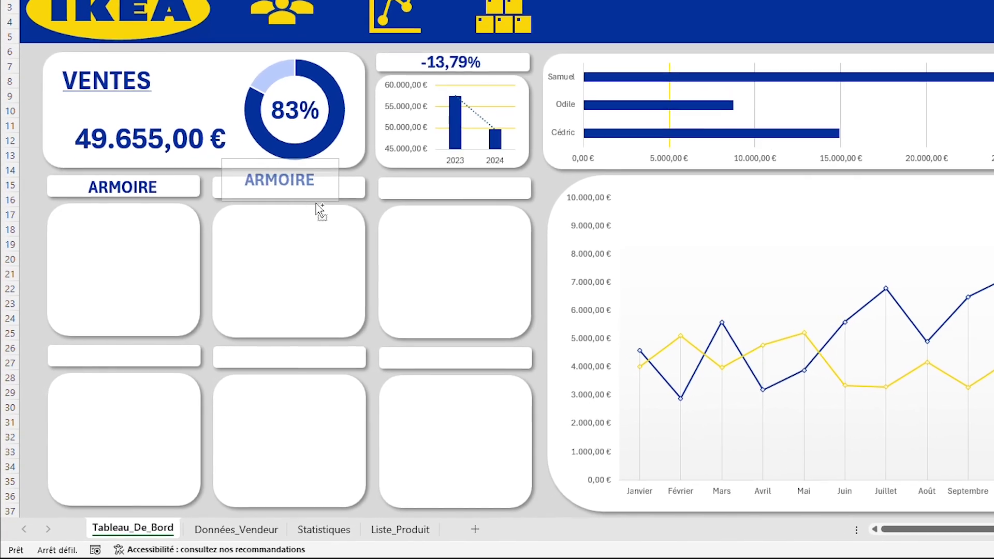
{"action": "mouse_move", "coordinate": [340, 195]}
{"action": "left_mouse_down", "text": "ctrl"}
{"action": "mouse_move", "coordinate": [508, 203]}
{"action": "mouse_move", "coordinate": [159, 370]}
{"action": "mouse_move", "coordinate": [510, 372]}
{"action": "left_mouse_up", "text": "ctrl"}
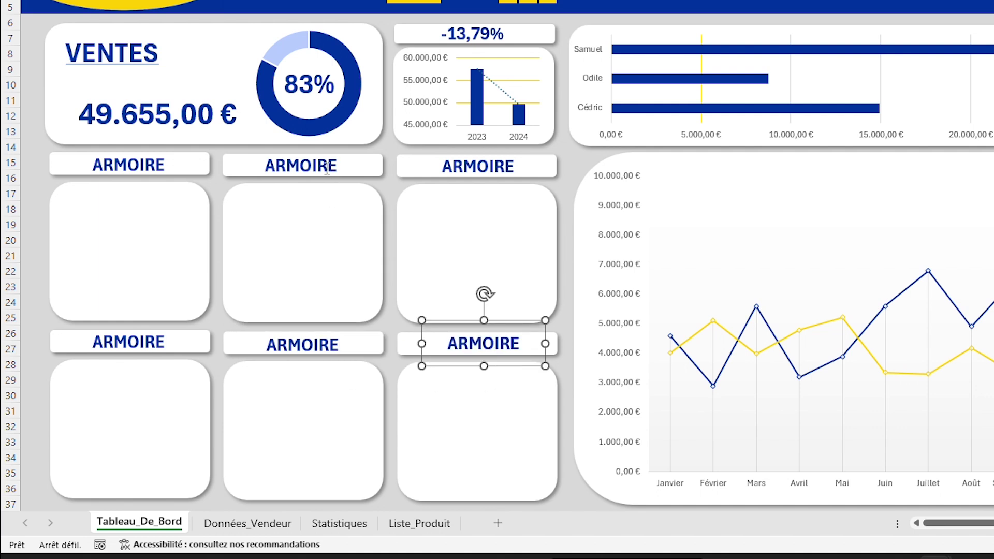
{"action": "left_click", "coordinate": [303, 166]}
{"action": "double_click", "coordinate": [303, 166]}
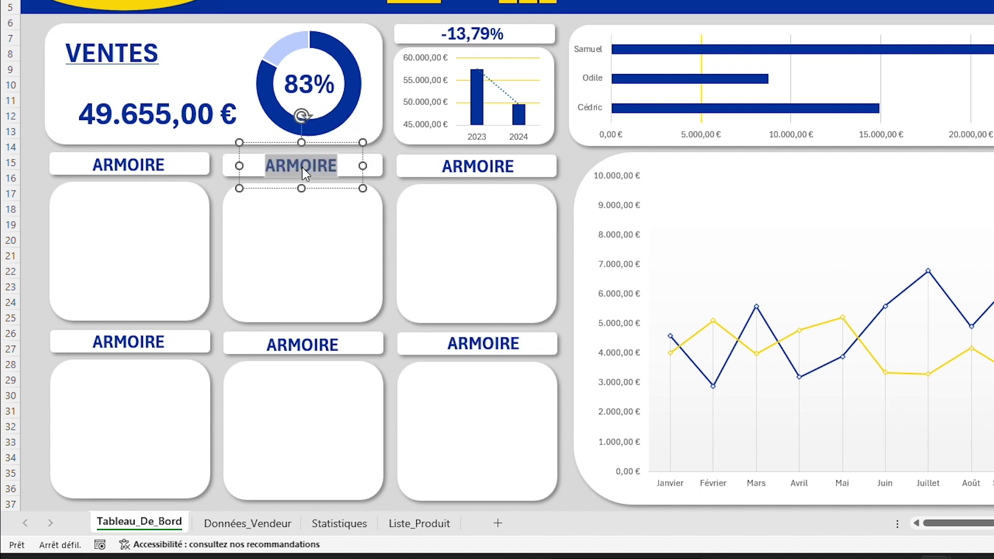
{"action": "type", "text": "BUREAU"}
Rename the remaining header titles CHAISE, LIT, TAPIS and VAISSELLE
{"action": "double_click", "coordinate": [469, 166]}
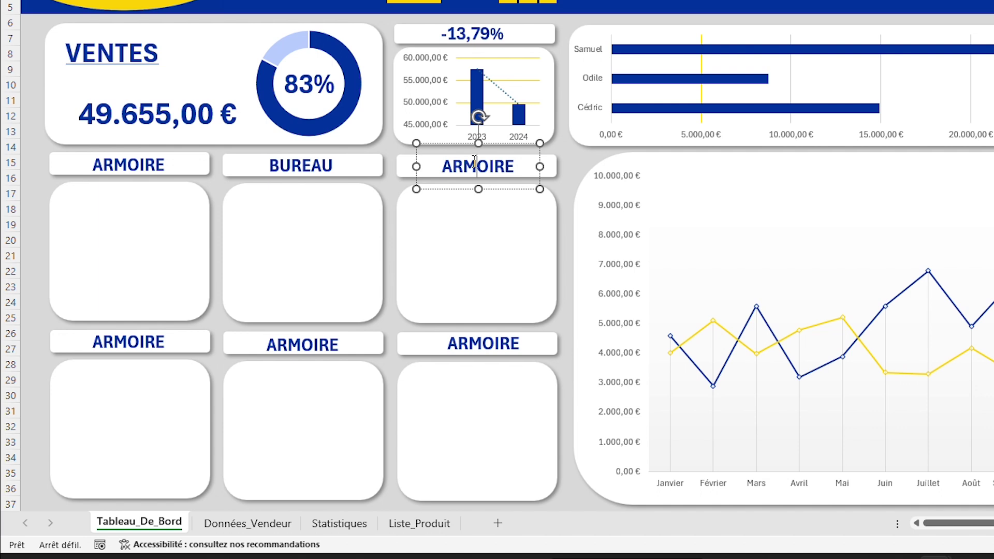
{"action": "type", "text": "CHAISE"}
{"action": "double_click", "coordinate": [132, 343]}
{"action": "type", "text": "LIT"}
{"action": "double_click", "coordinate": [290, 346]}
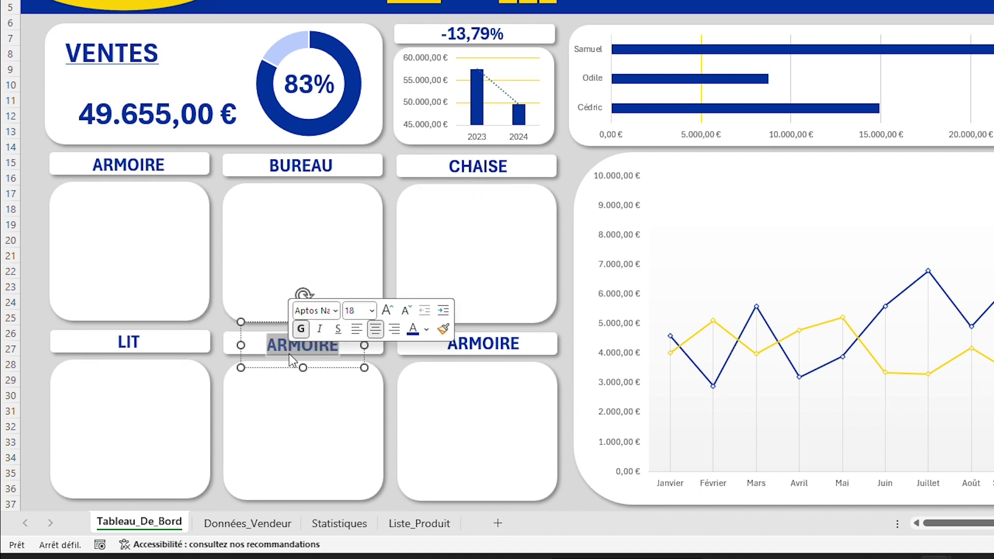
{"action": "type", "text": "TAPIS"}
{"action": "double_click", "coordinate": [463, 344]}
{"action": "type", "text": "VAISSELLE"}
{"action": "left_click", "coordinate": [390, 225]}
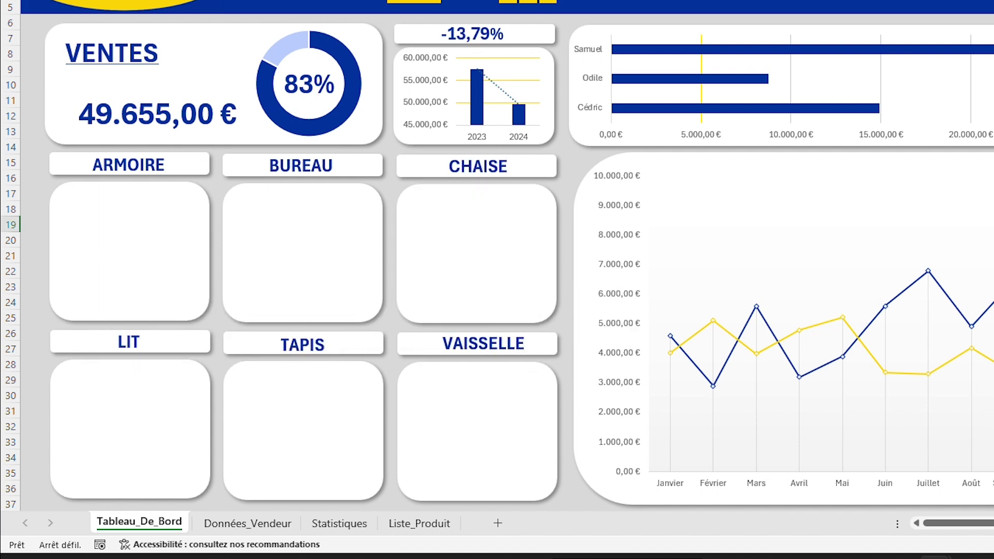
On Statistiques, insert a column chart of the Armoire amount and delete its title
{"action": "left_click", "coordinate": [321, 523]}
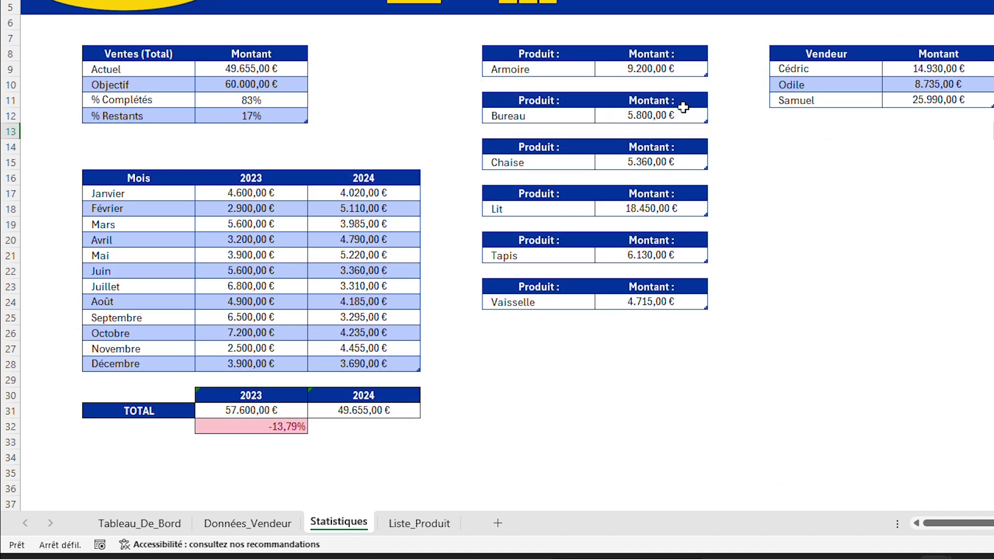
{"action": "left_click_drag", "start_coordinate": [573, 72], "coordinate": [600, 68]}
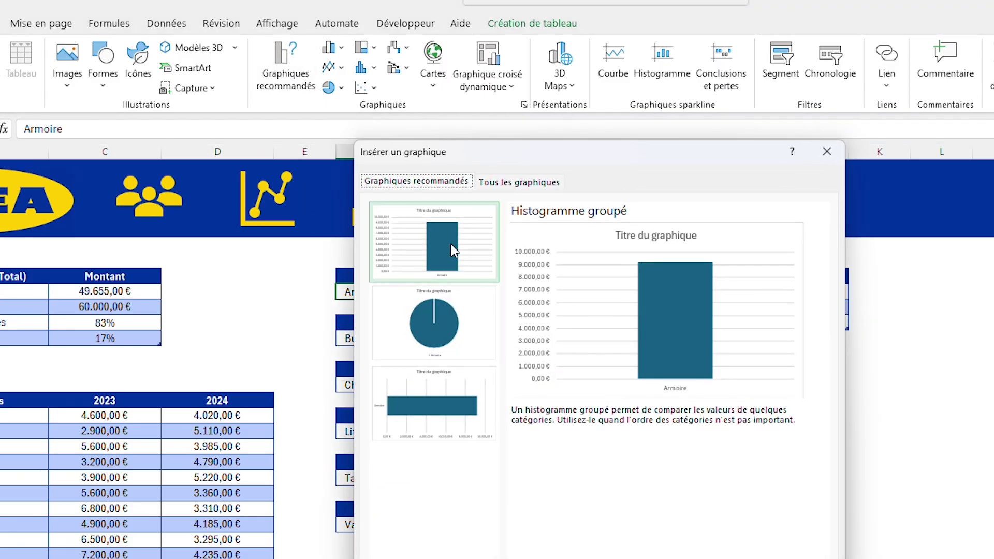
{"action": "double_click", "coordinate": [450, 243]}
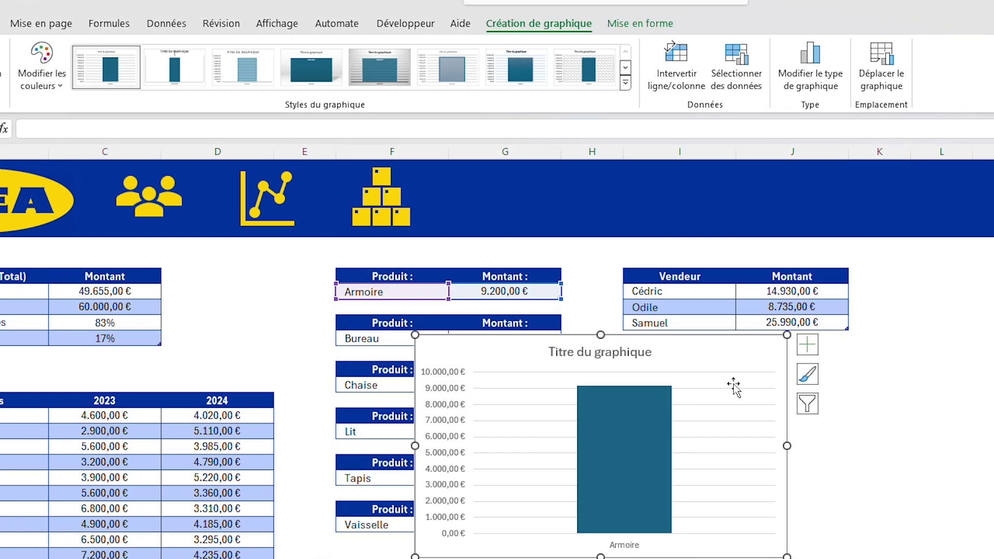
{"action": "left_click", "coordinate": [621, 349]}
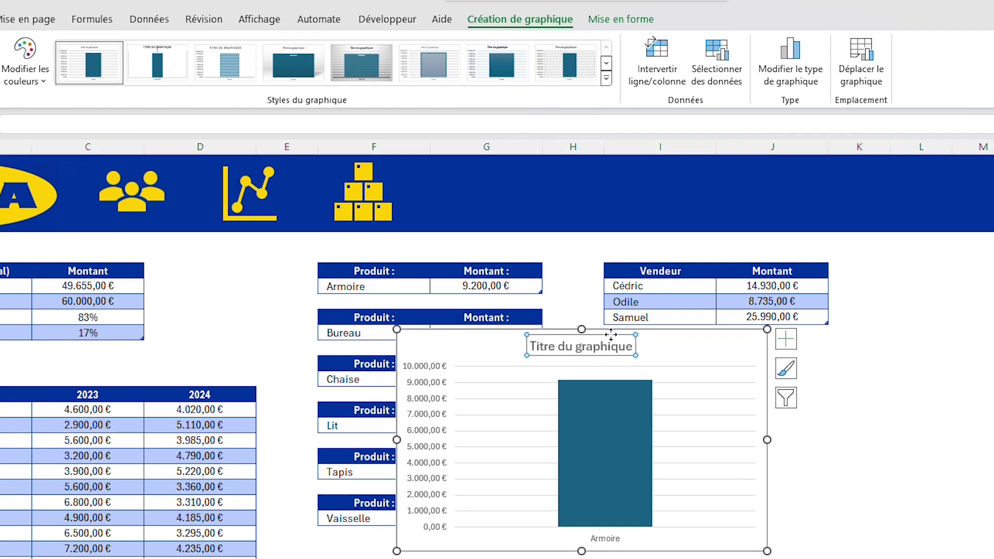
{"action": "key", "text": "Delete"}
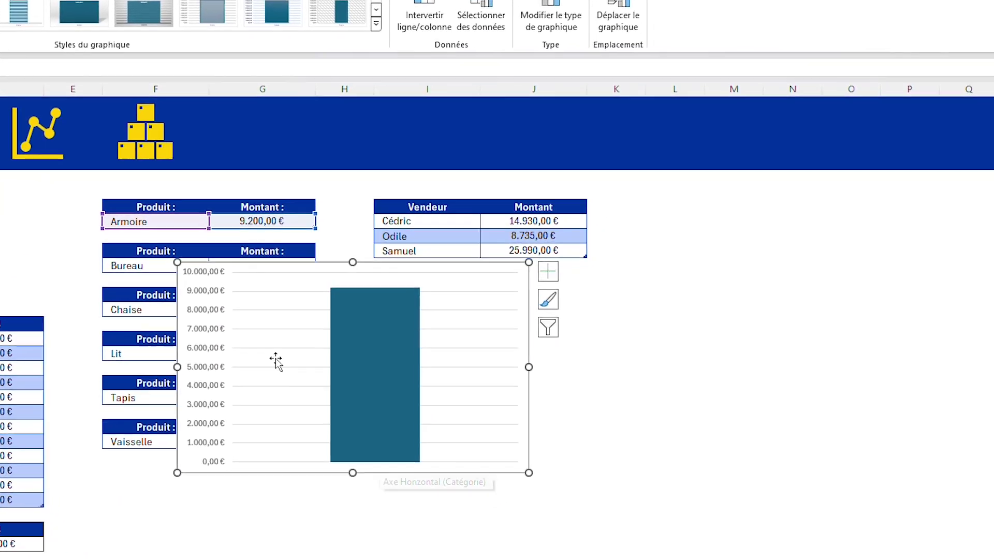
Colour the Armoire bar dark blue and the gridlines yellow
{"action": "double_click", "coordinate": [375, 330]}
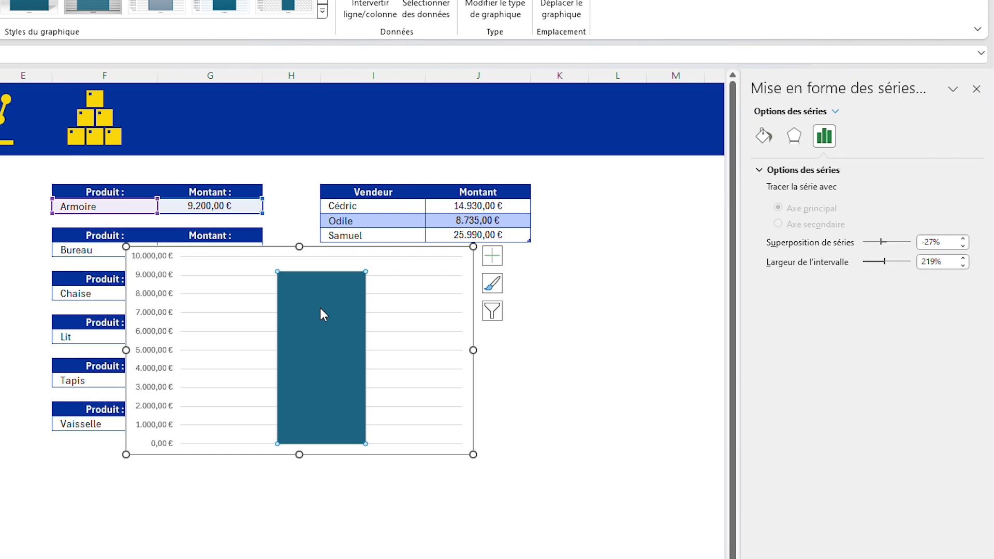
{"action": "left_click", "coordinate": [763, 136]}
{"action": "left_click", "coordinate": [952, 334]}
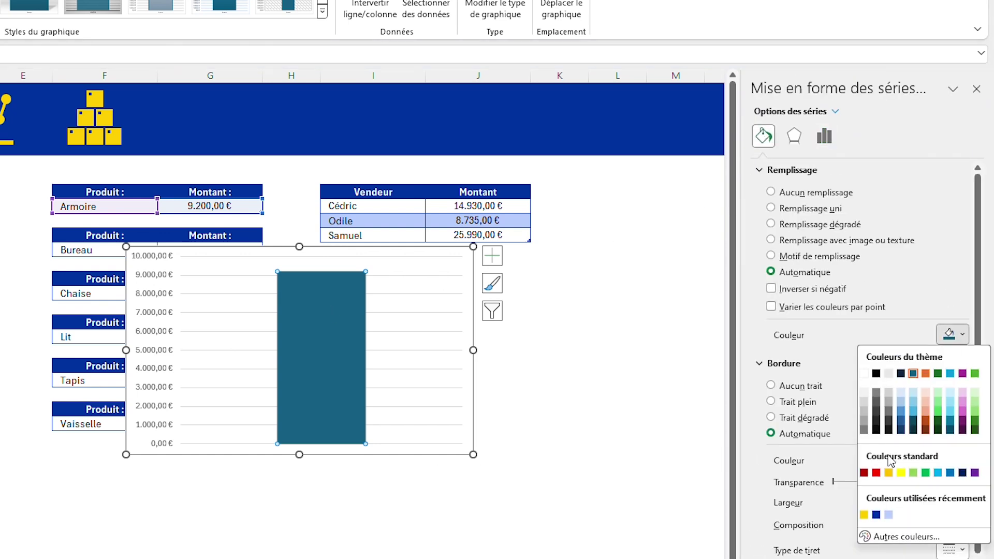
{"action": "left_click", "coordinate": [875, 514]}
{"action": "left_click", "coordinate": [227, 282]}
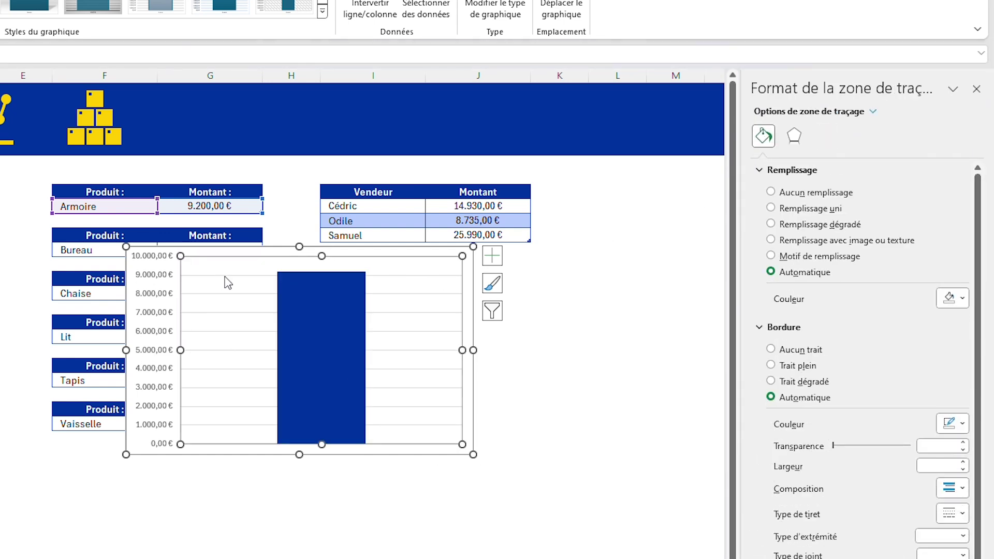
{"action": "left_click", "coordinate": [226, 278]}
{"action": "left_click", "coordinate": [952, 266]}
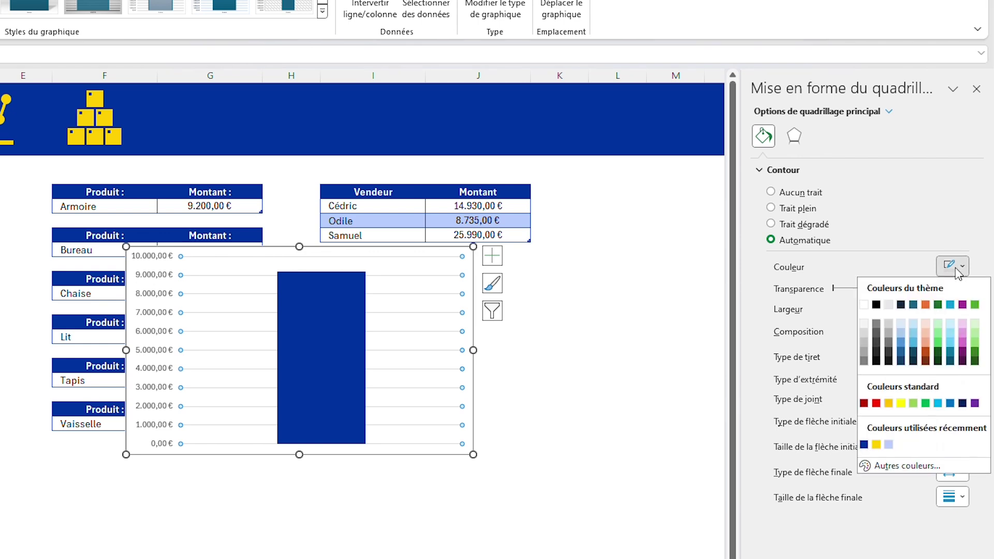
{"action": "left_click", "coordinate": [876, 445]}
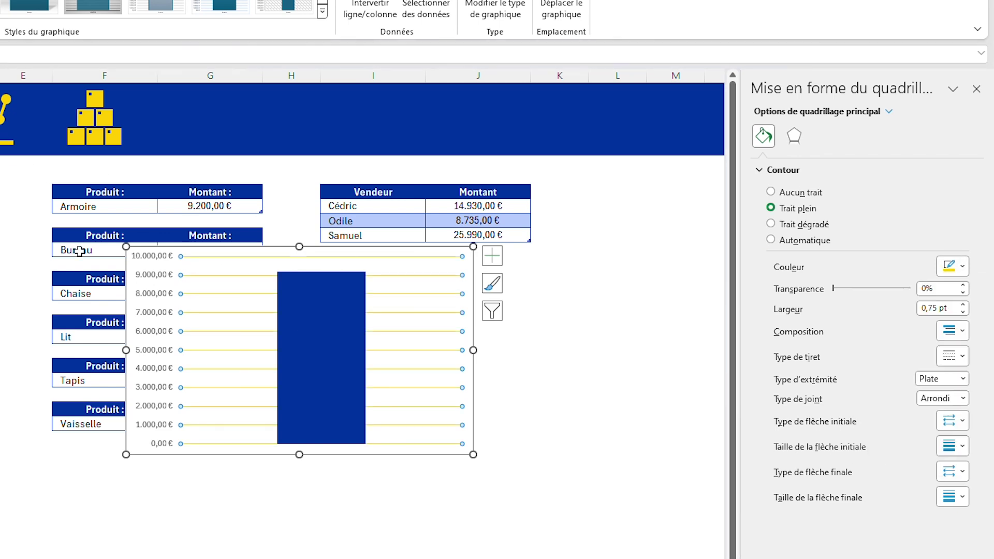
Set the vertical axis bounds to 0 minimum and 10000 maximum
{"action": "left_click", "coordinate": [150, 281]}
{"action": "left_click", "coordinate": [855, 136]}
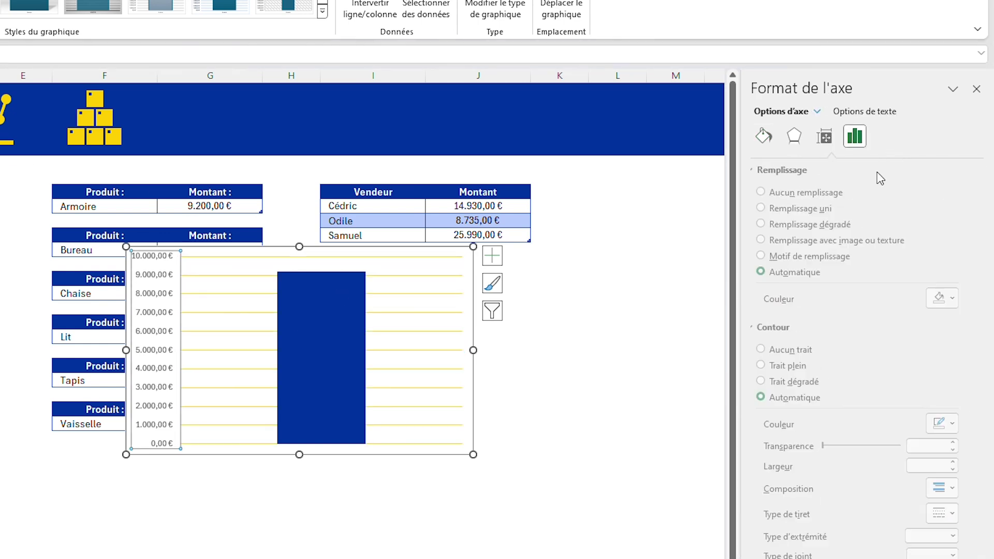
{"action": "left_click", "coordinate": [795, 170]}
{"action": "left_click", "coordinate": [894, 205]}
{"action": "left_click", "coordinate": [809, 202]}
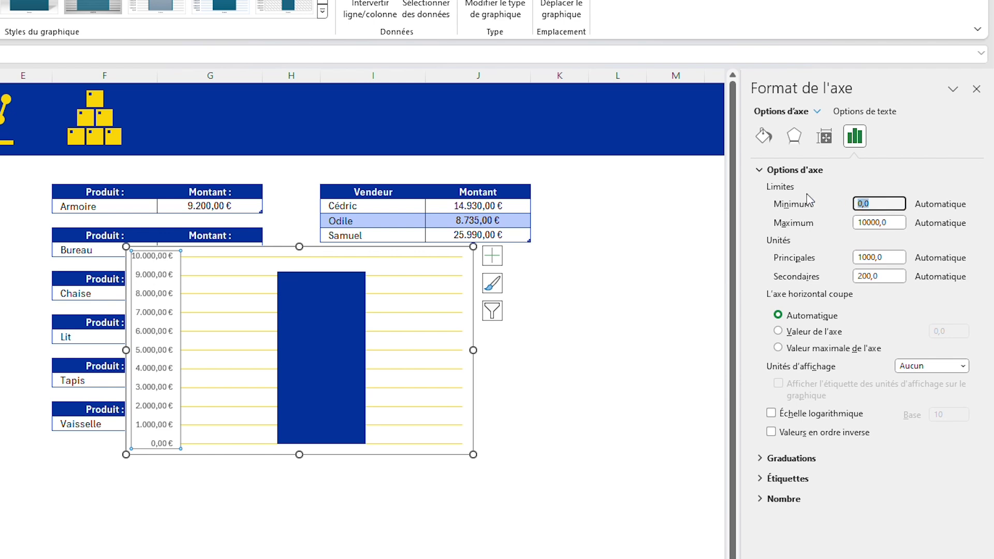
{"action": "type", "text": "0"}
{"action": "key", "text": "Tab"}
{"action": "type", "text": "1"}
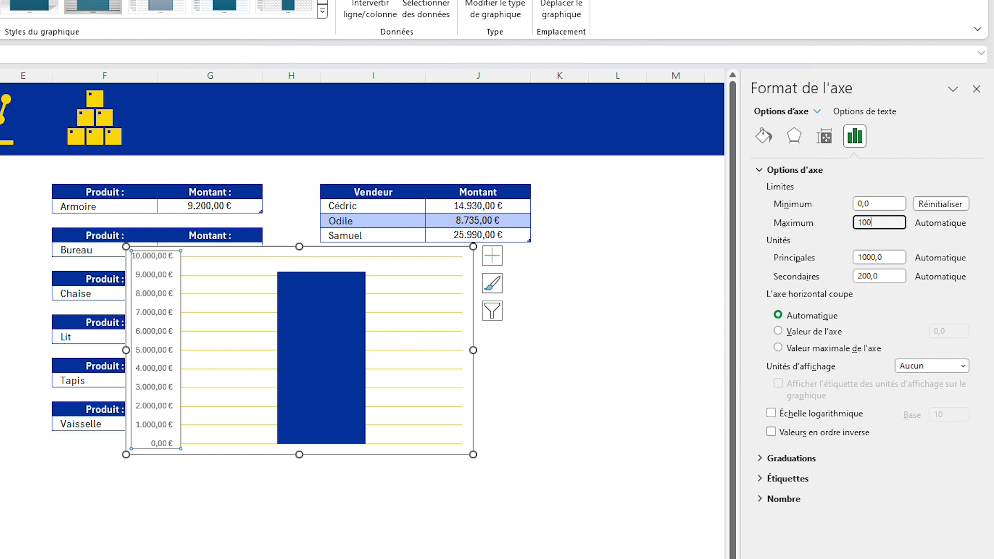
{"action": "key", "text": "Return"}
{"action": "key", "text": "shift+Tab"}
{"action": "key", "text": "shift+Tab"}
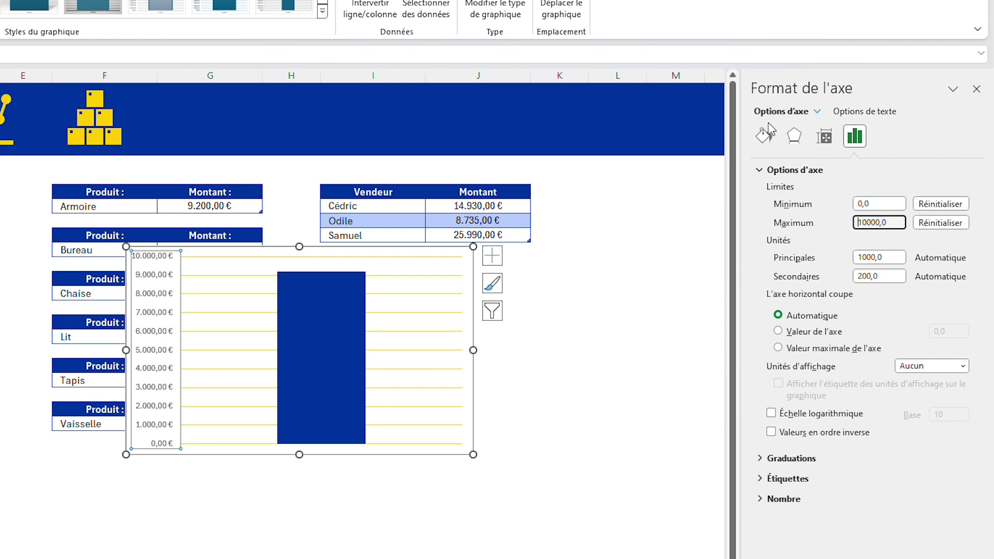
{"action": "key", "text": "space"}
Give the Armoire chart area no fill and no border
{"action": "left_click", "coordinate": [511, 290]}
{"action": "left_click", "coordinate": [467, 282]}
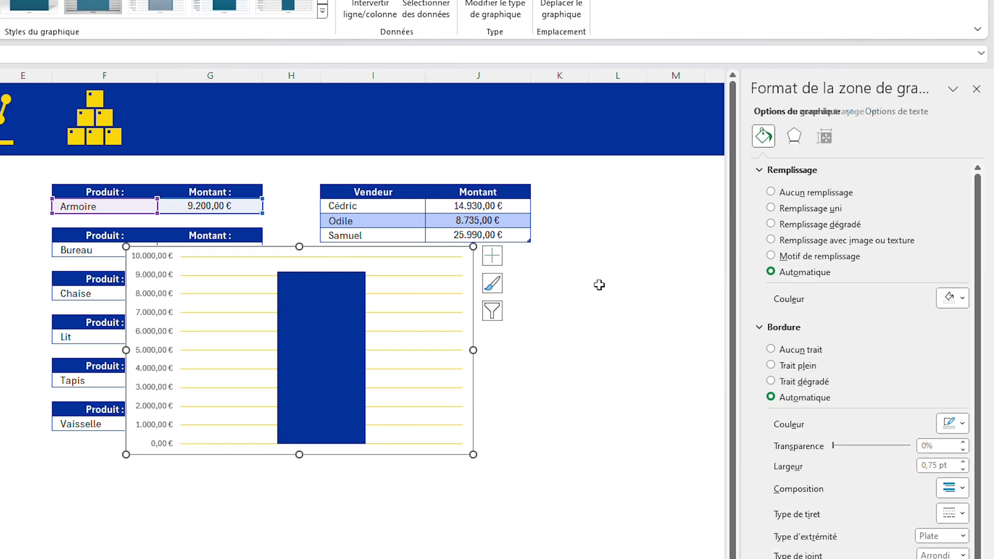
{"action": "left_click", "coordinate": [788, 195]}
{"action": "left_click", "coordinate": [802, 320]}
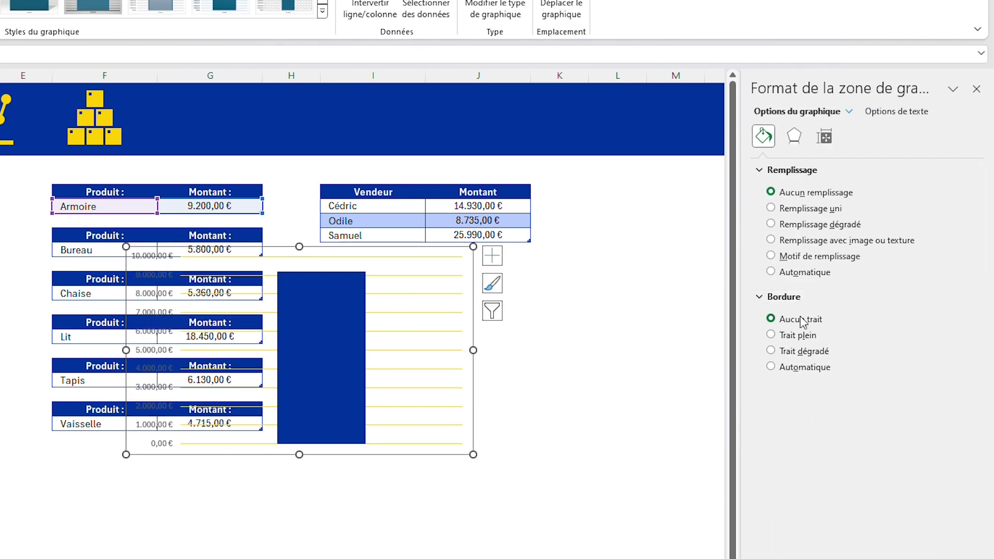
{"action": "left_click", "coordinate": [976, 89]}
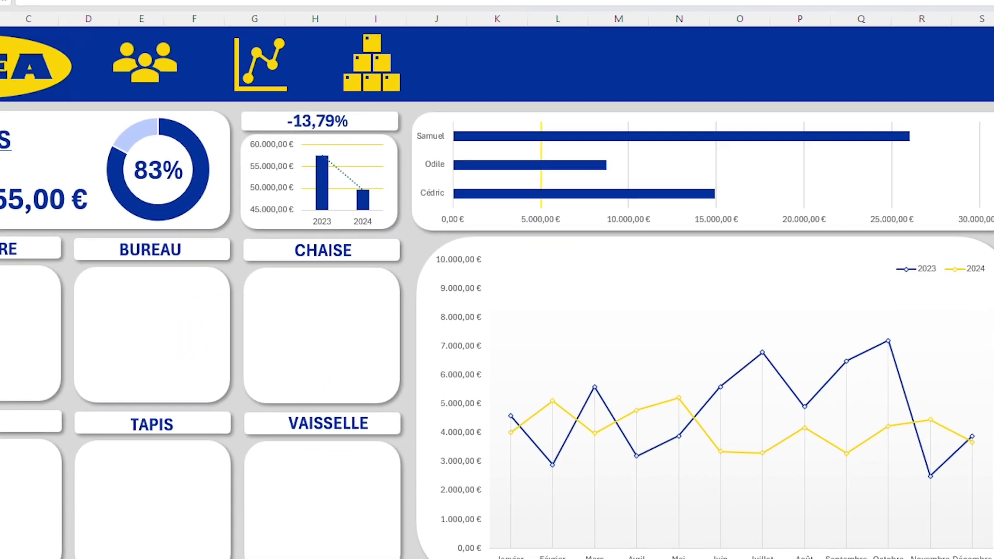
Paste the Armoire chart onto the dashboard and shrink it to fit the ARMOIRE card
{"action": "key", "text": "ctrl+v"}
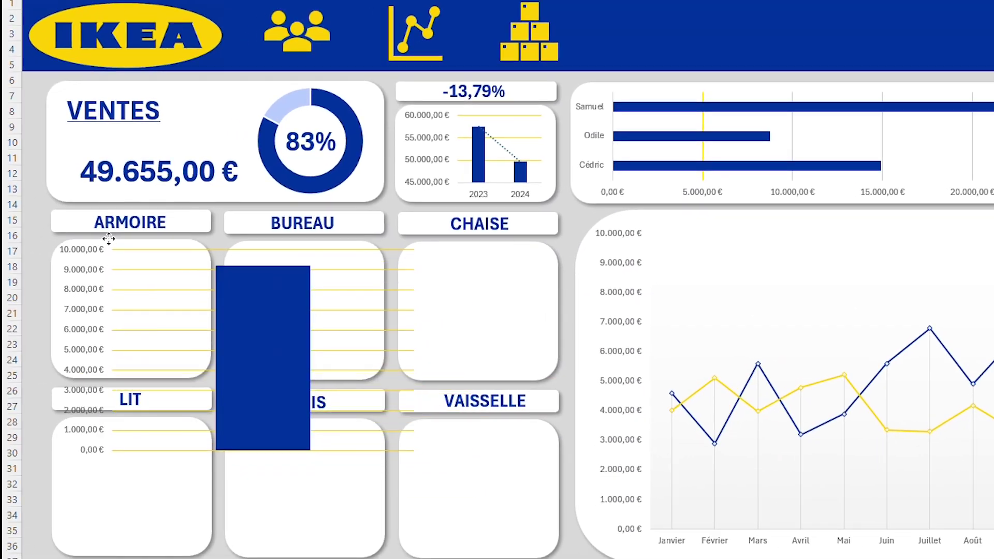
{"action": "left_click", "coordinate": [108, 238]}
{"action": "left_click_drag", "start_coordinate": [421, 462], "coordinate": [208, 375]}
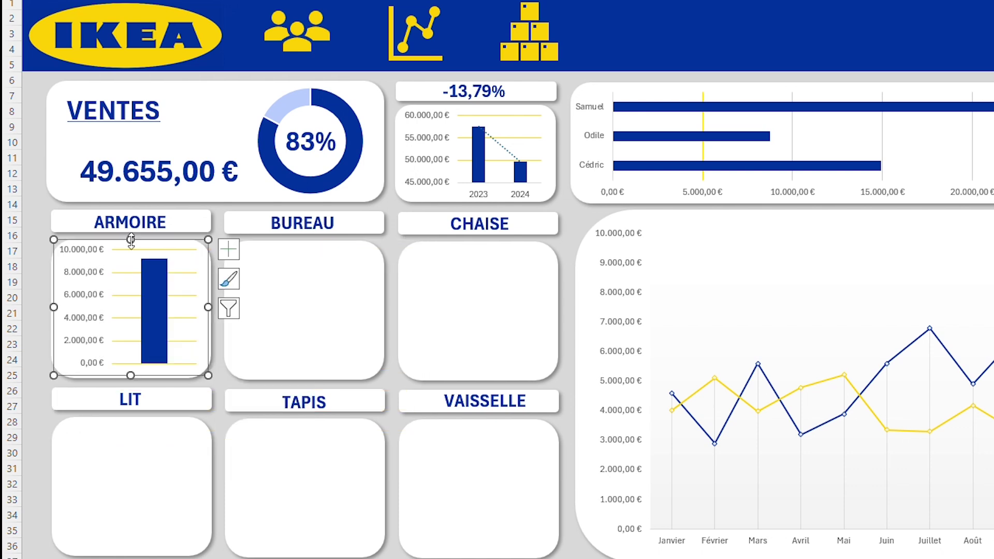
{"action": "left_click_drag", "start_coordinate": [131, 240], "coordinate": [131, 243]}
{"action": "left_click", "coordinate": [252, 282]}
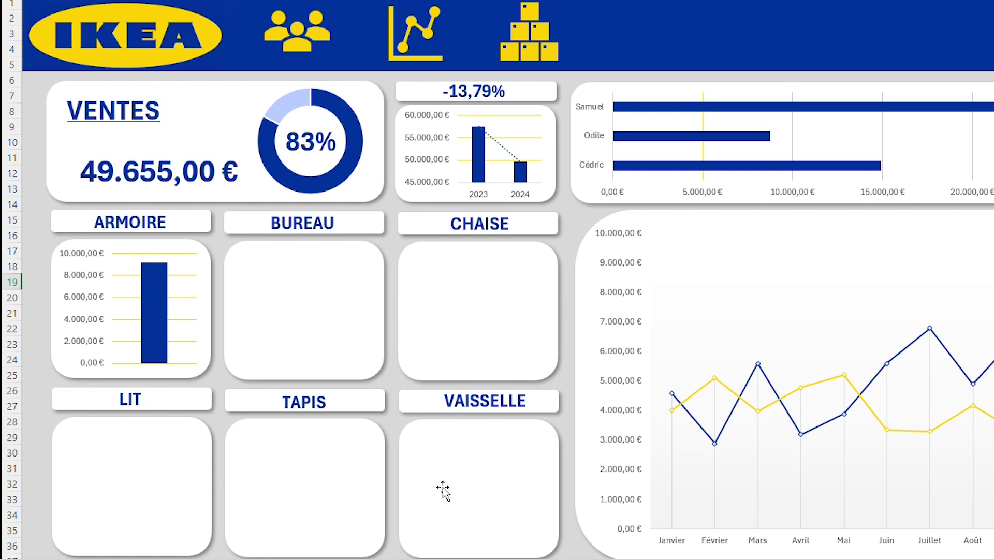
{"action": "left_click", "coordinate": [150, 249]}
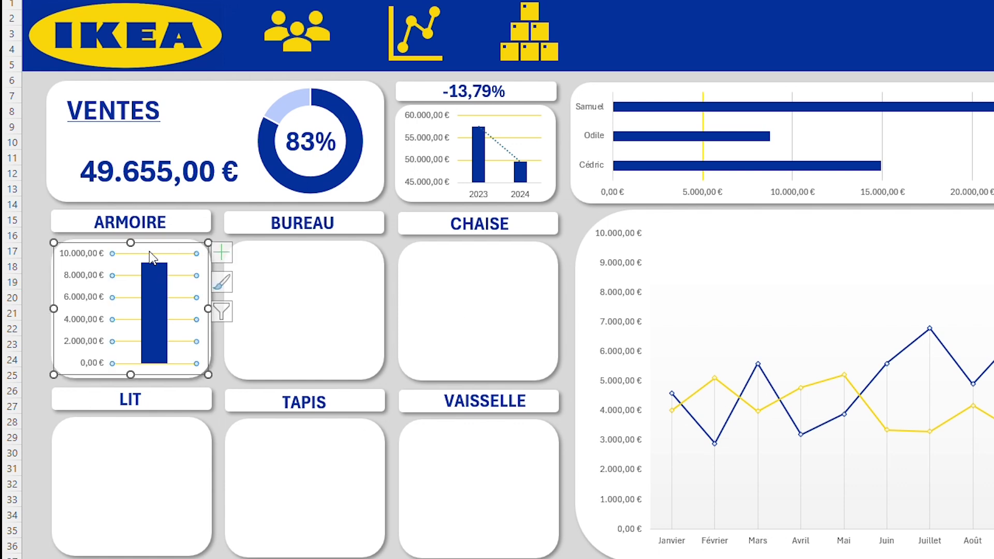
Place a copy of the Armoire chart on the BUREAU card and point its data at the Bureau row
{"action": "left_click", "coordinate": [888, 283]}
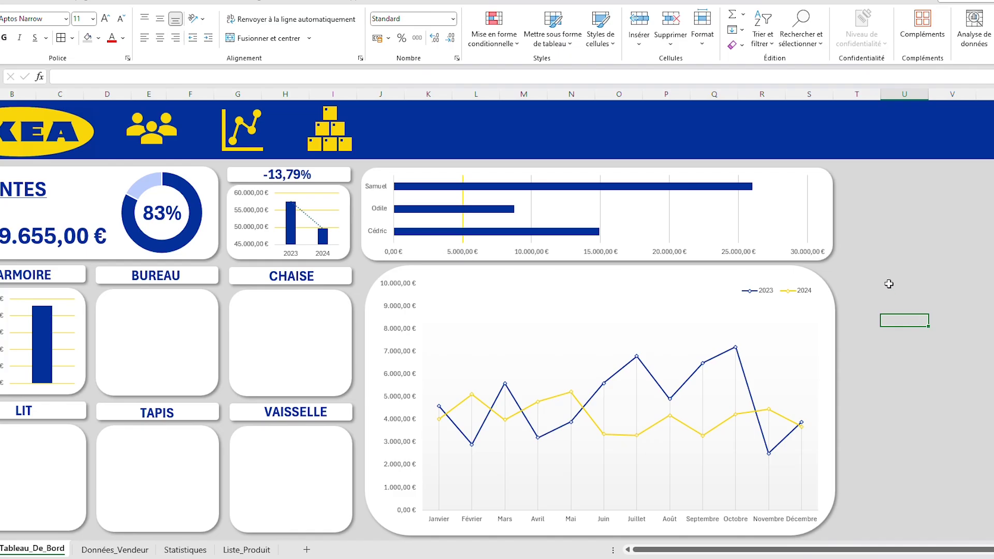
{"action": "key", "text": "ctrl+v"}
{"action": "left_click_drag", "start_coordinate": [926, 285], "coordinate": [135, 296]}
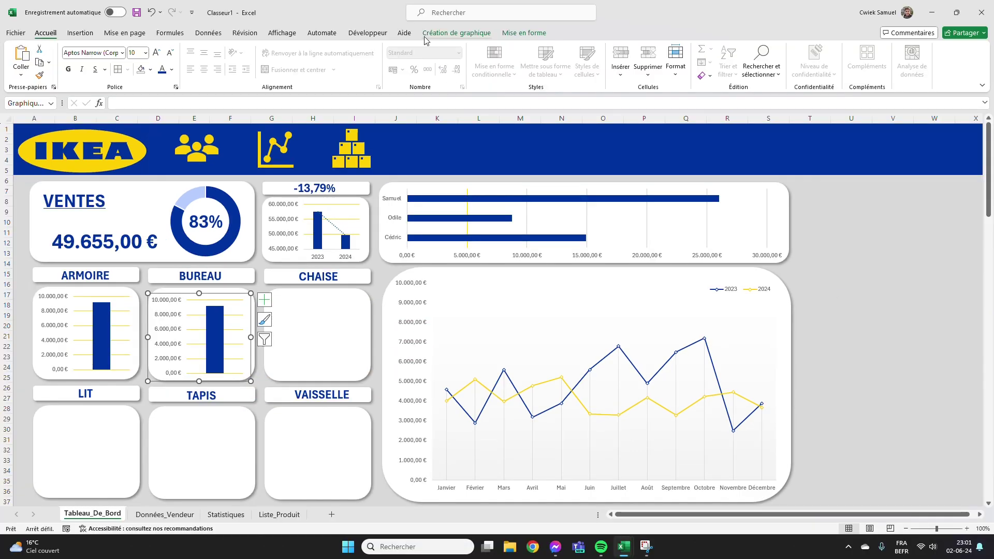
{"action": "left_click", "coordinate": [424, 37]}
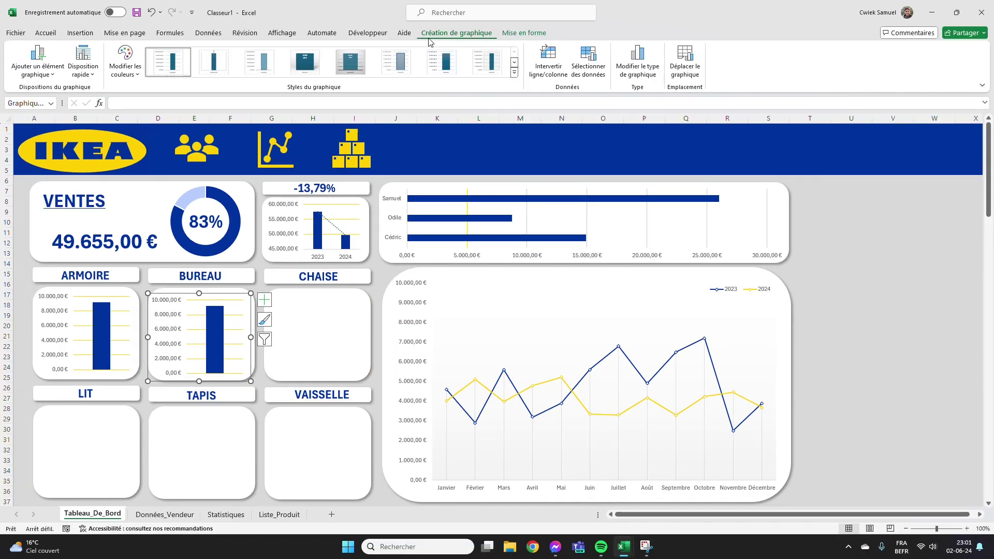
{"action": "left_click", "coordinate": [587, 61]}
{"action": "left_click_drag", "start_coordinate": [338, 250], "coordinate": [402, 249]}
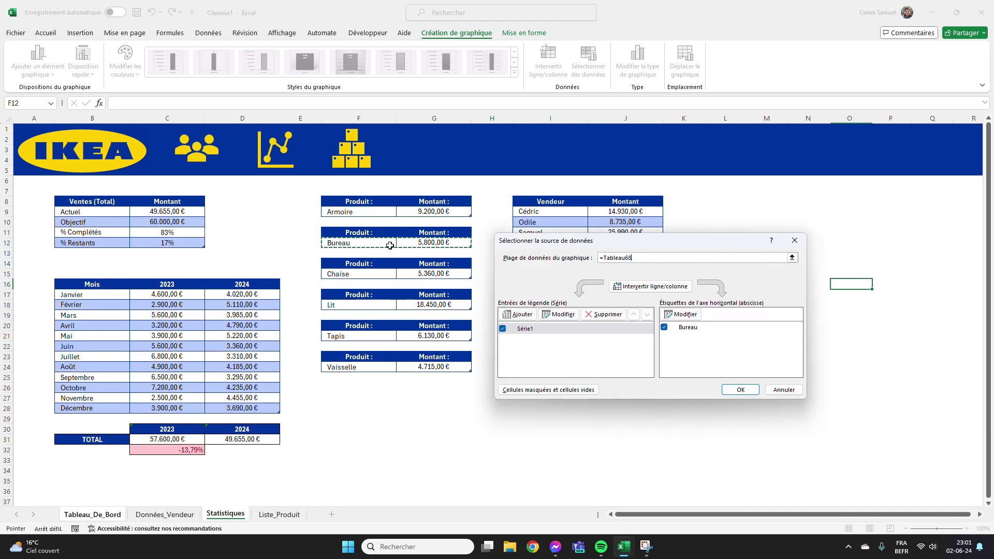
{"action": "left_click", "coordinate": [739, 390]}
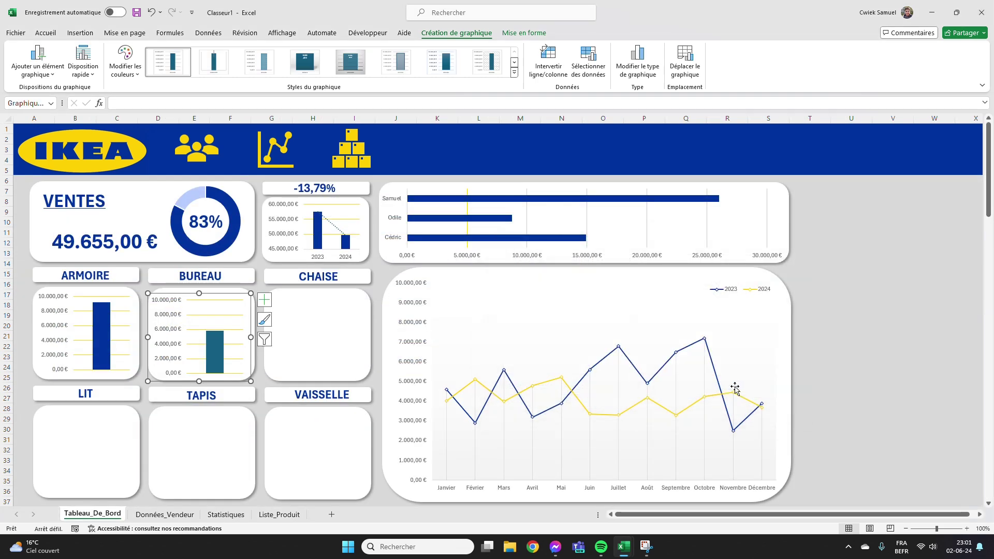
Give the Bureau bar a solid dark blue fill
{"action": "double_click", "coordinate": [216, 350]}
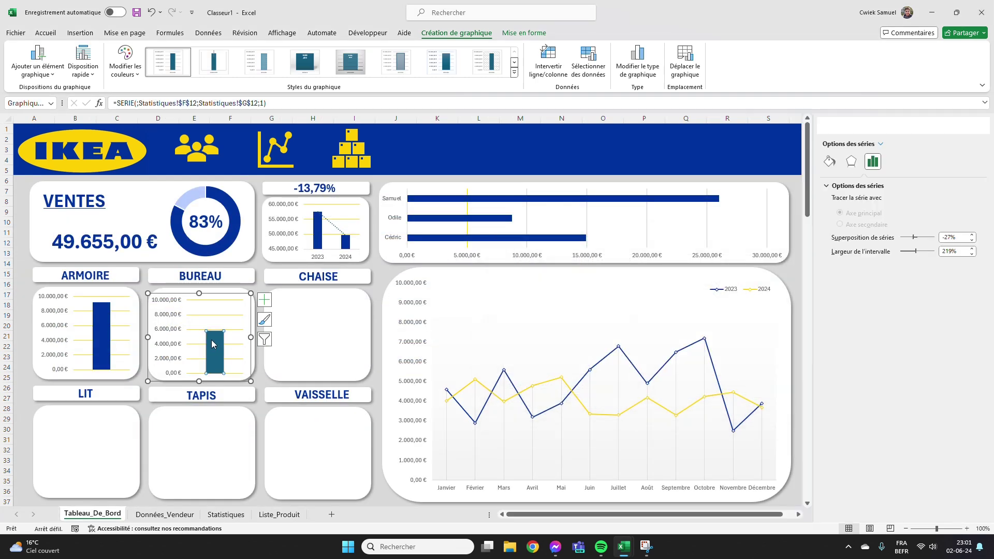
{"action": "left_click", "coordinate": [829, 161]}
{"action": "left_click", "coordinate": [962, 307]}
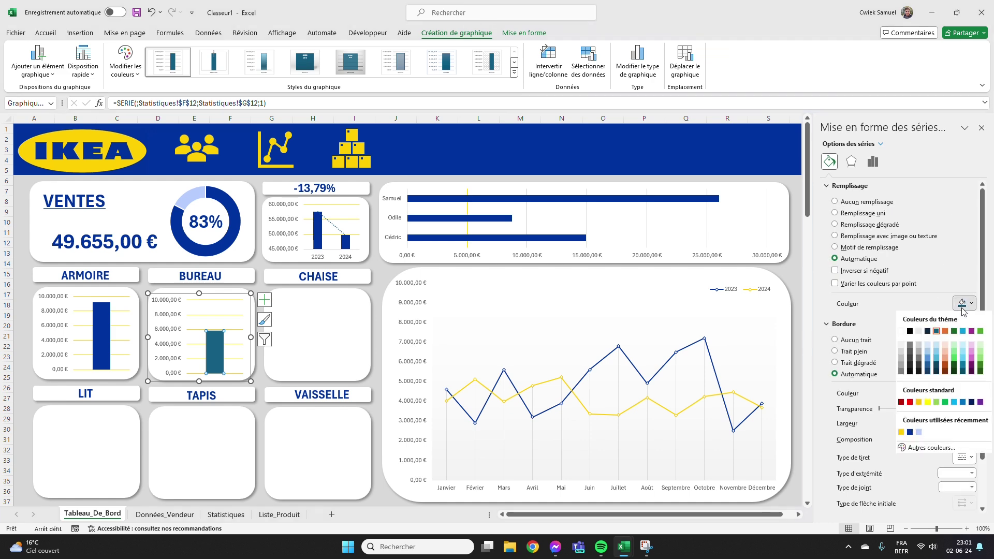
{"action": "left_click", "coordinate": [909, 432]}
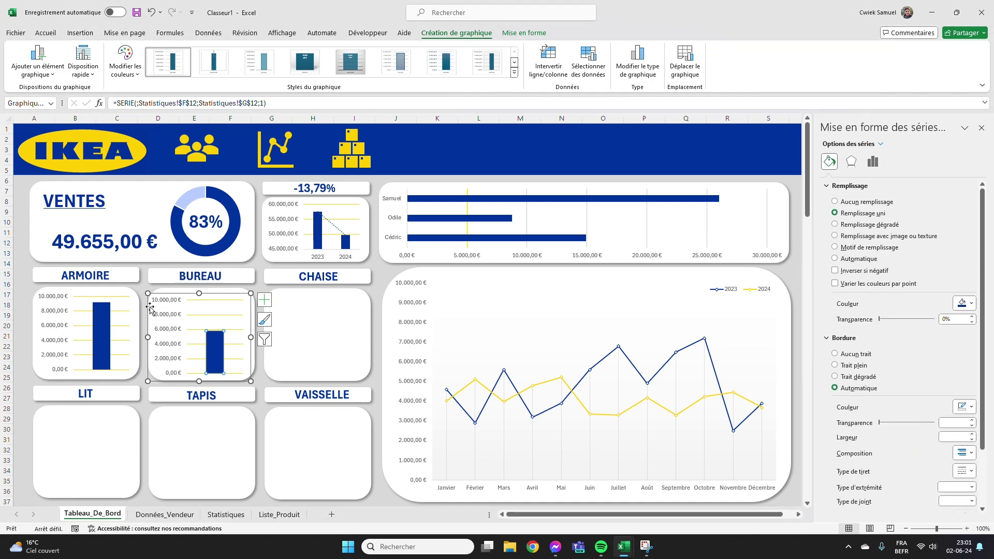
{"action": "key", "text": "Up"}
{"action": "key", "text": "Up"}
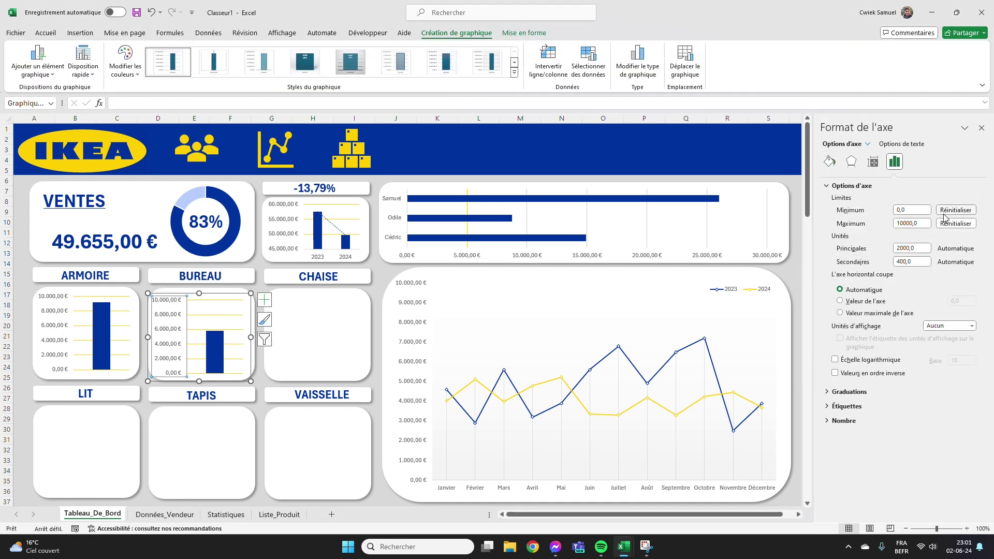
{"action": "left_click", "coordinate": [225, 329]}
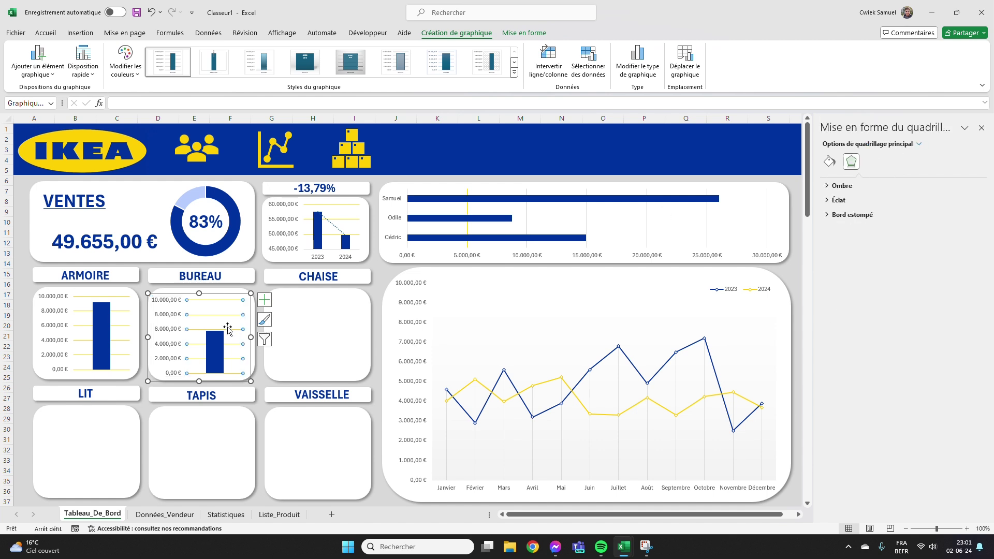
{"action": "left_click", "coordinate": [981, 128]}
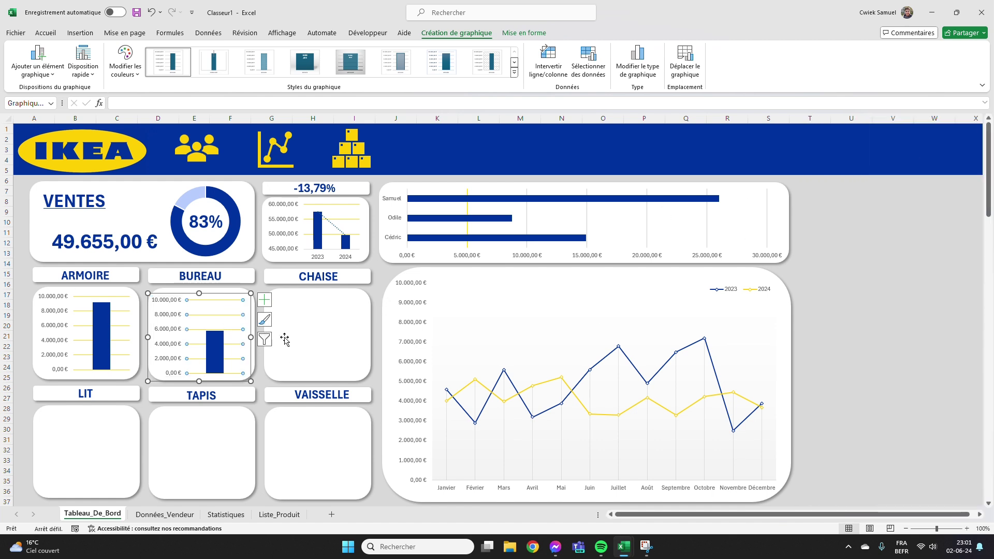
{"action": "left_click", "coordinate": [341, 331]}
{"action": "left_click", "coordinate": [235, 334]}
Place a copy of the BUREAU bar chart inside the empty CHAISE card
{"action": "key", "text": "ctrl+c"}
{"action": "left_click", "coordinate": [884, 266]}
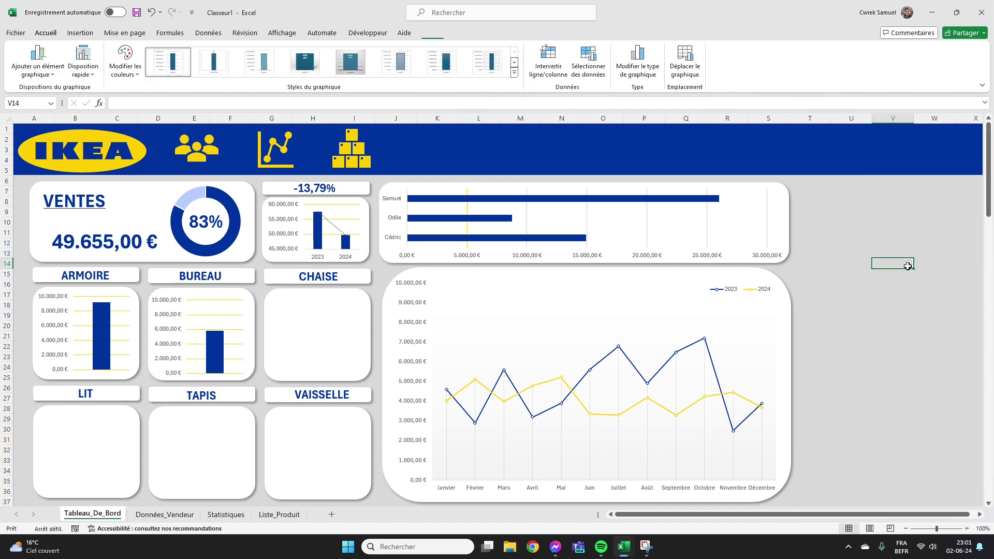
{"action": "key", "text": "ctrl+v"}
{"action": "left_click_drag", "start_coordinate": [884, 266], "coordinate": [291, 295]}
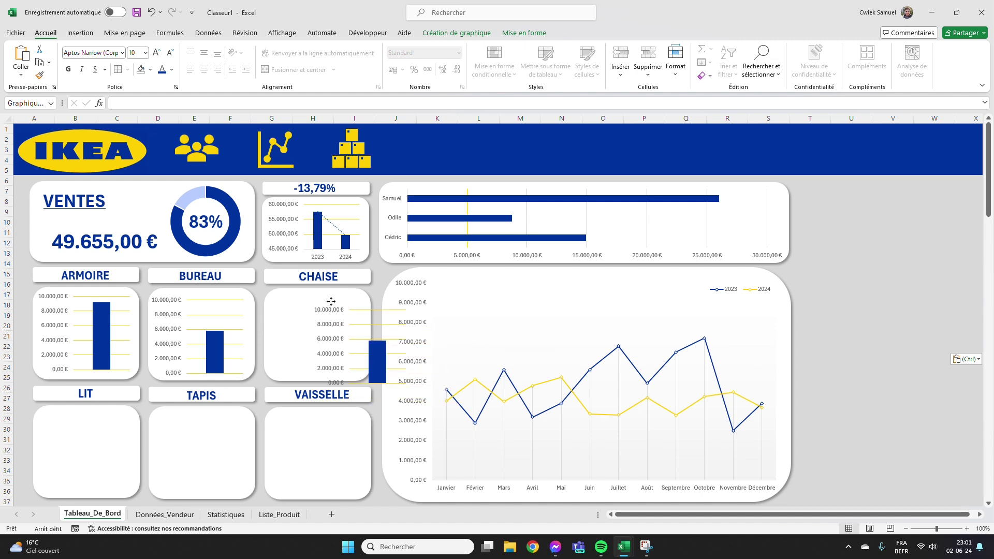
{"action": "left_click", "coordinate": [291, 294]}
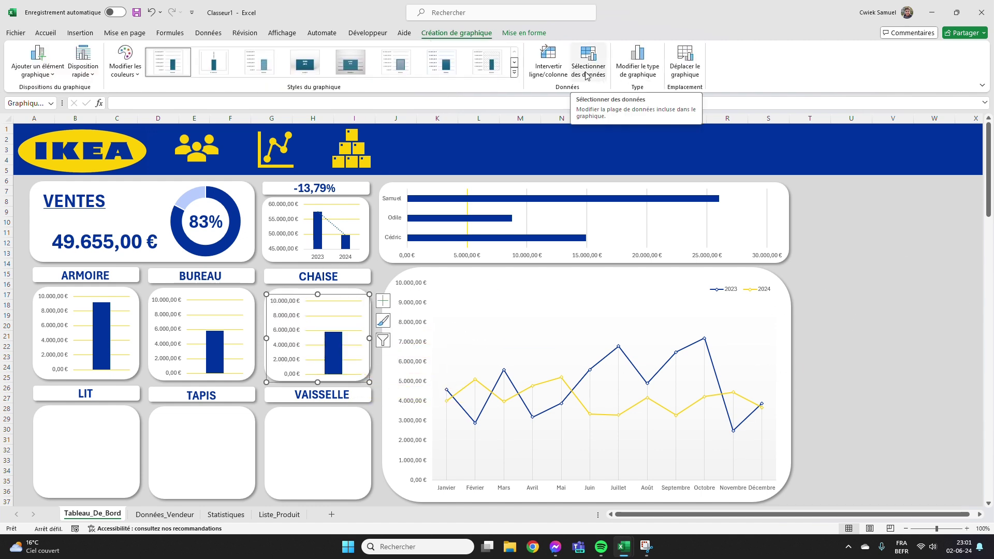
Point the copied chart's data source at the Chaise sales row
{"action": "left_click", "coordinate": [597, 78]}
{"action": "left_click_drag", "start_coordinate": [383, 276], "coordinate": [445, 274]}
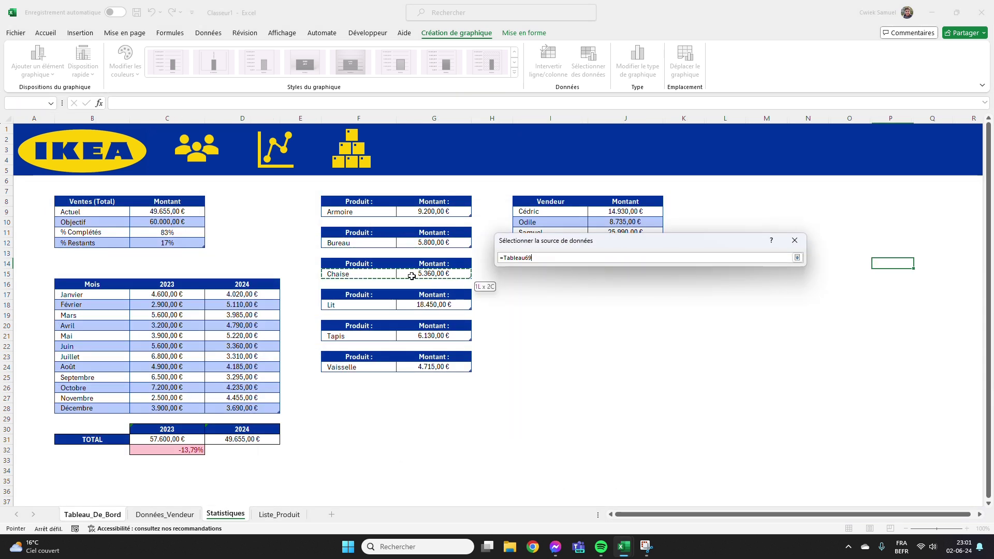
{"action": "left_click", "coordinate": [734, 390]}
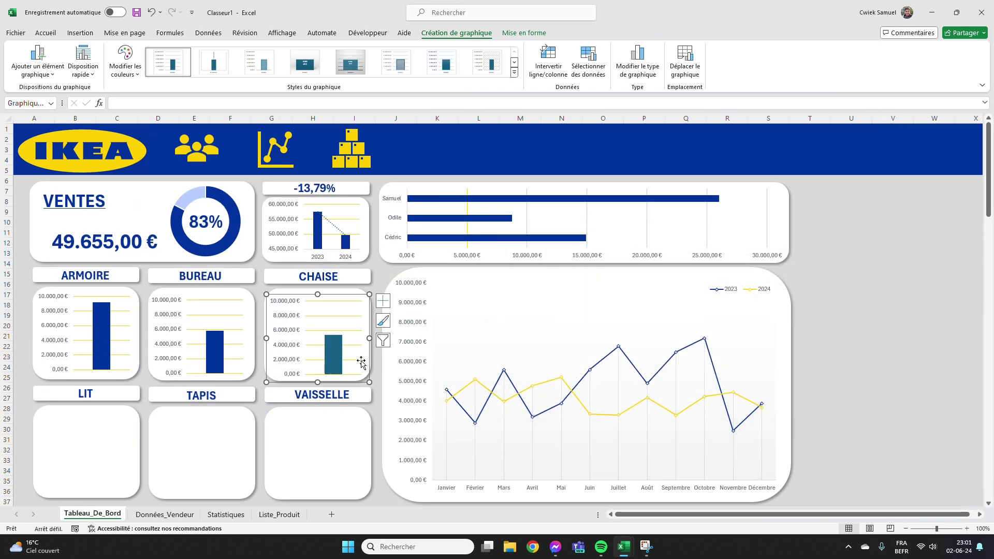
Fill the Chaise bar with solid dark blue
{"action": "double_click", "coordinate": [331, 359]}
{"action": "left_click", "coordinate": [829, 162]}
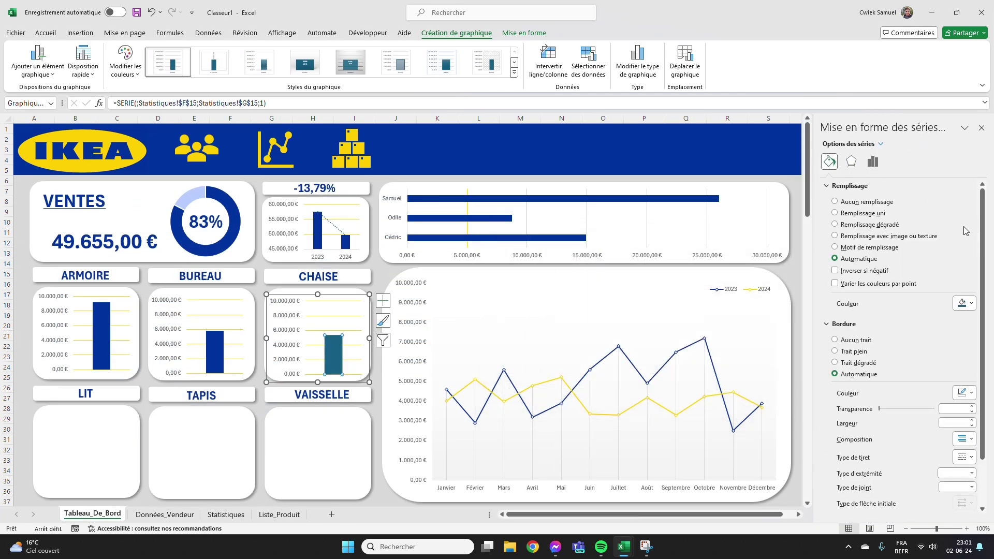
{"action": "left_click", "coordinate": [971, 303]}
{"action": "left_click", "coordinate": [912, 434]}
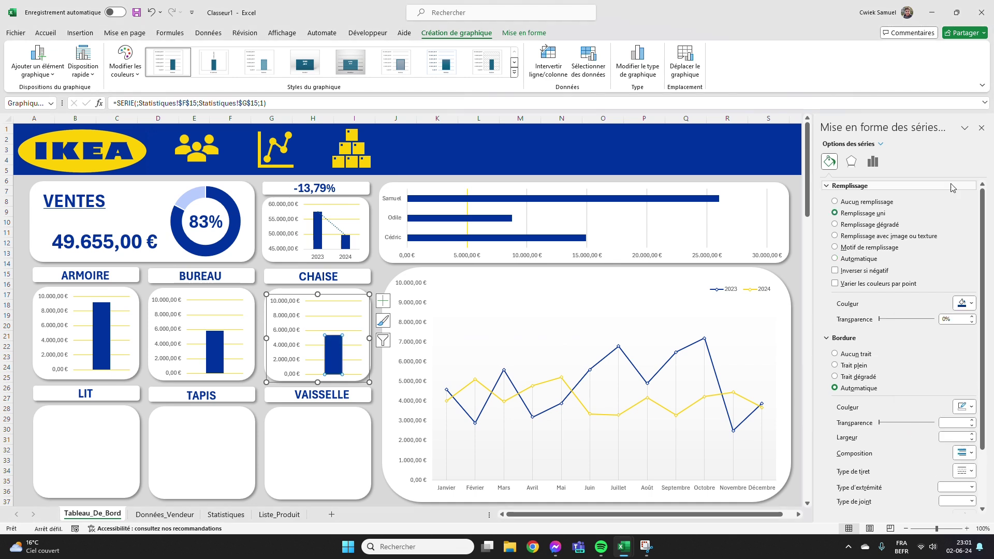
{"action": "left_click", "coordinate": [982, 127]}
{"action": "left_click", "coordinate": [892, 191]}
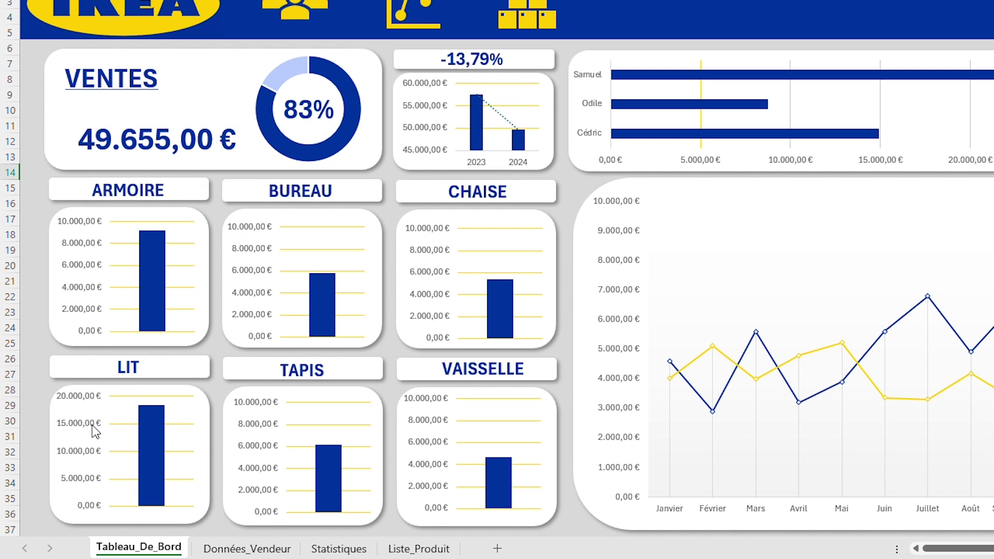
Select the LIT card's chart to check it, then deselect it
{"action": "left_click", "coordinate": [187, 454]}
{"action": "key", "text": "Escape"}
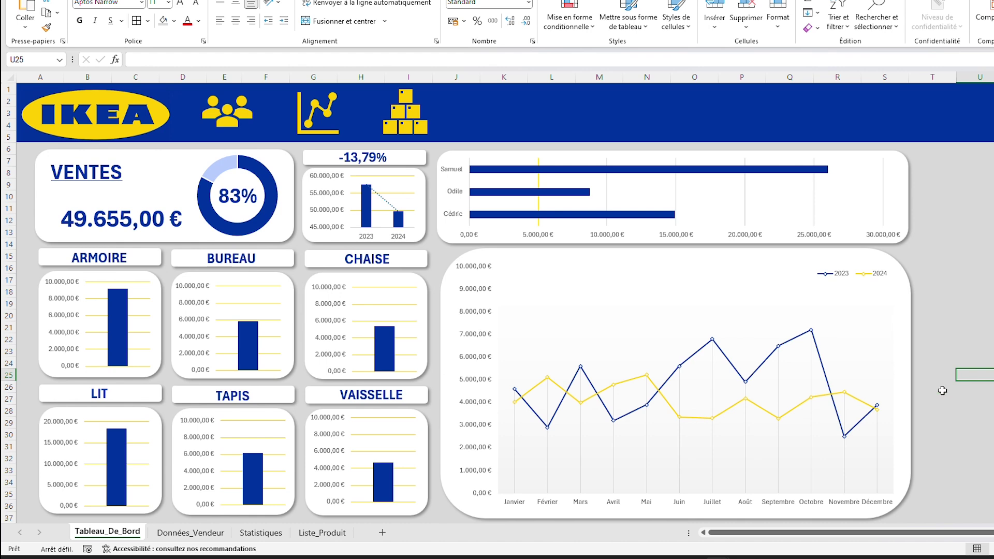
{"action": "left_click", "coordinate": [237, 110]}
{"action": "left_click", "coordinate": [312, 117]}
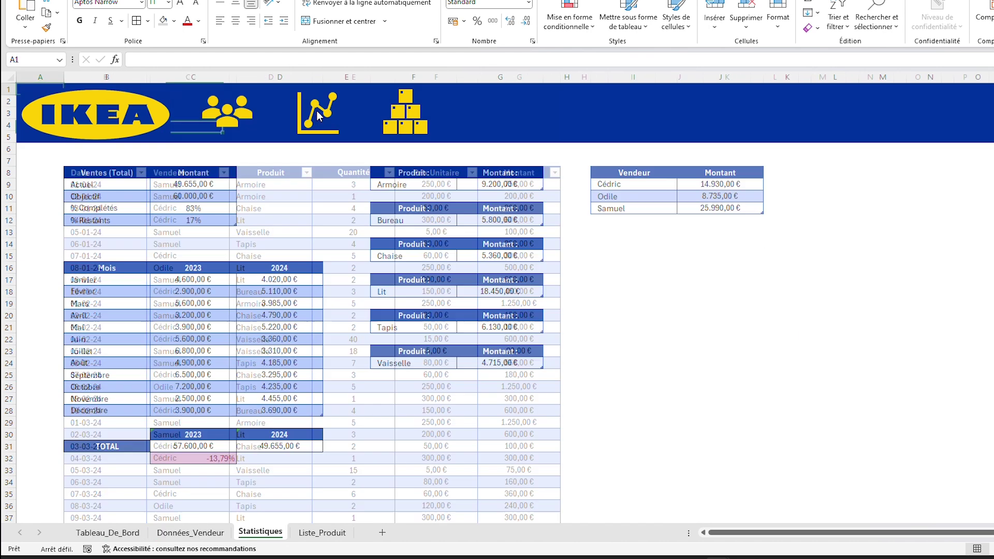
{"action": "left_click", "coordinate": [422, 111]}
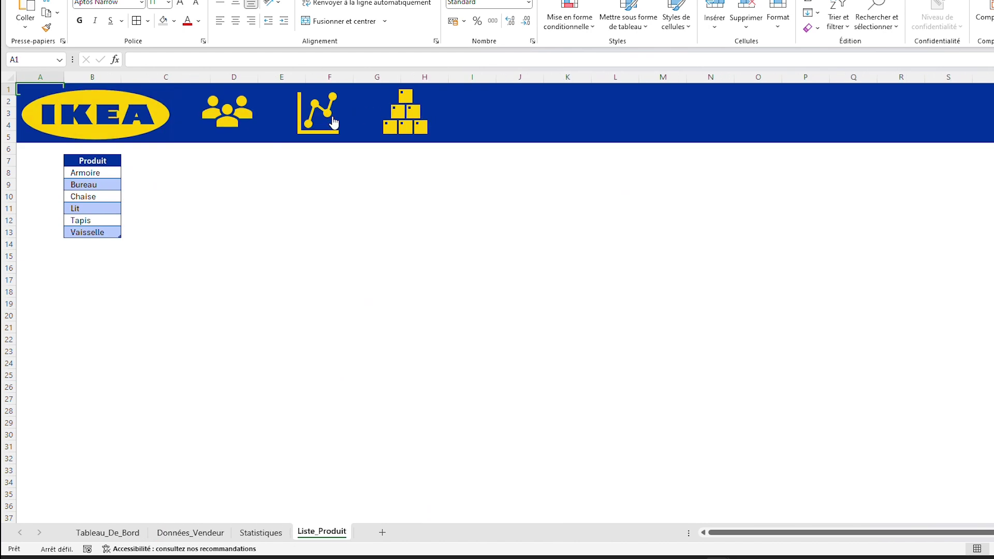
{"action": "left_click", "coordinate": [308, 126]}
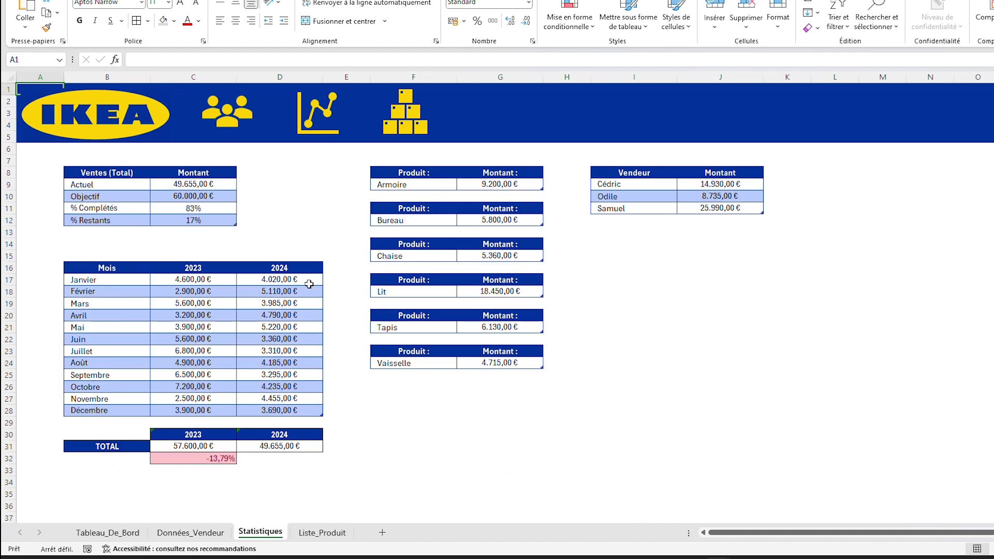
{"action": "left_click_drag", "start_coordinate": [124, 267], "coordinate": [287, 410]}
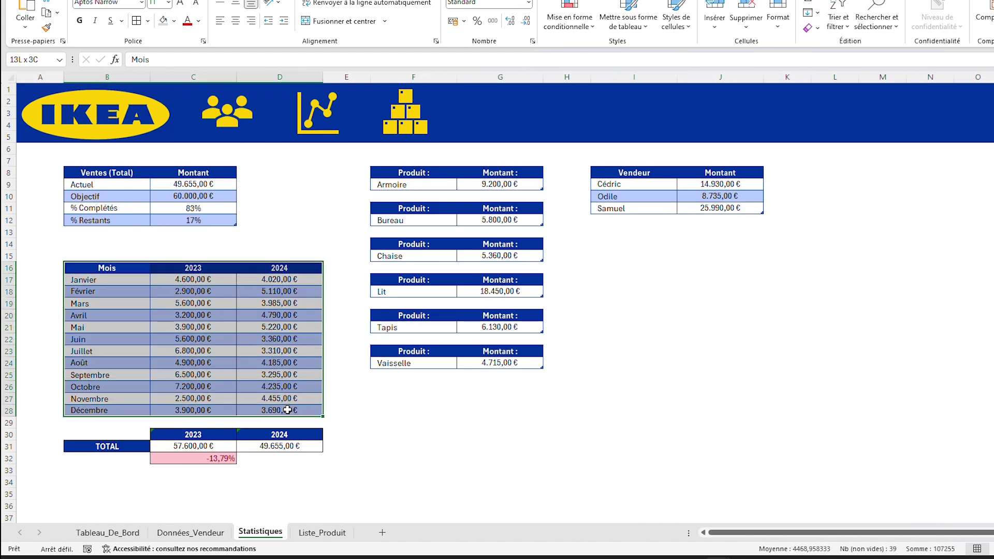
{"action": "left_click", "coordinate": [439, 184]}
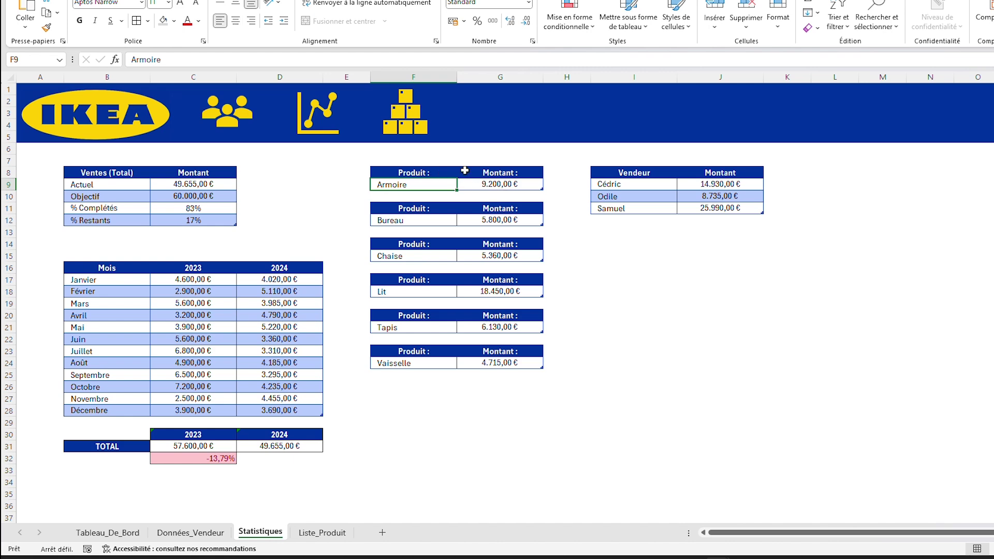
{"action": "left_click", "coordinate": [663, 183]}
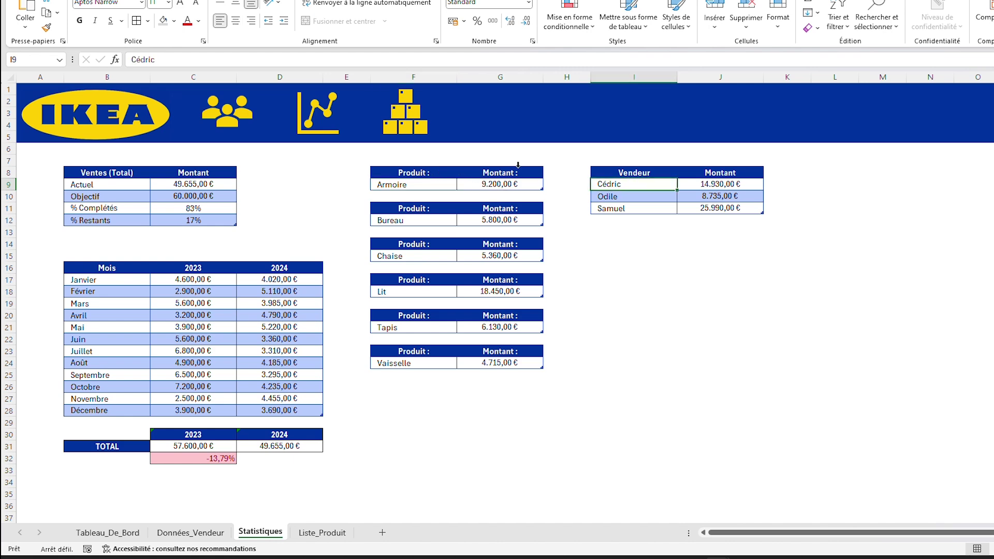
{"action": "left_click", "coordinate": [238, 124]}
{"action": "left_click_drag", "start_coordinate": [163, 194], "coordinate": [422, 349]}
{"action": "left_click", "coordinate": [627, 301]}
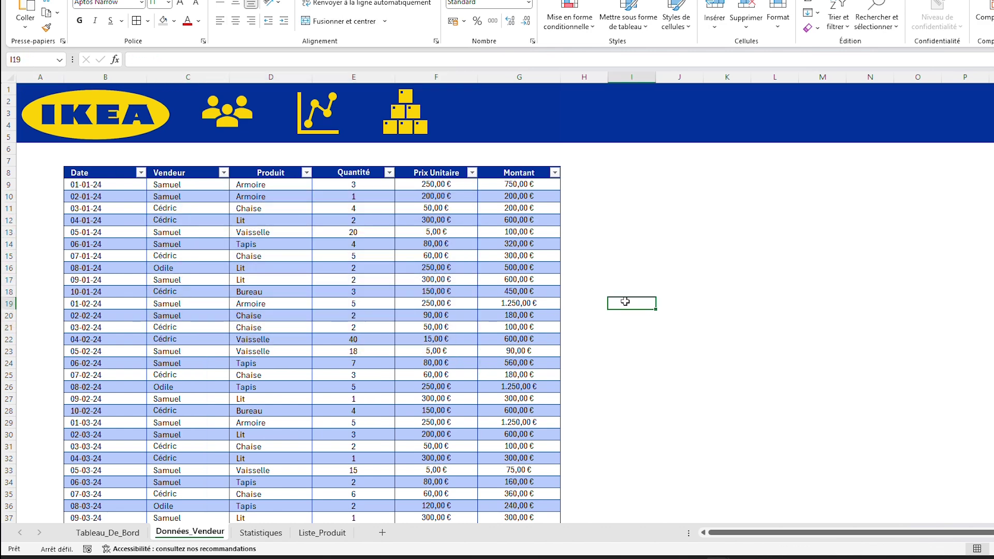
{"action": "left_click", "coordinate": [130, 126]}
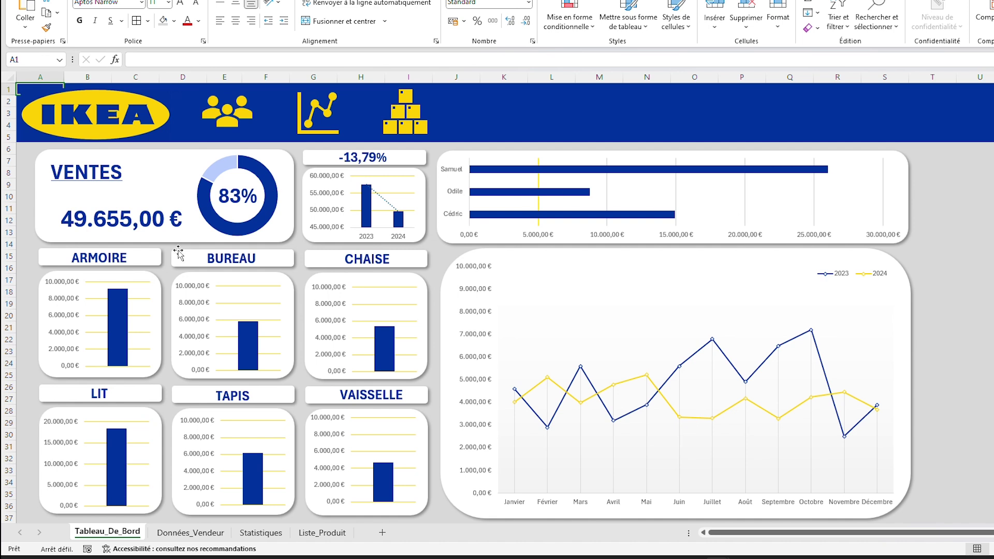
{"action": "left_click", "coordinate": [975, 267]}
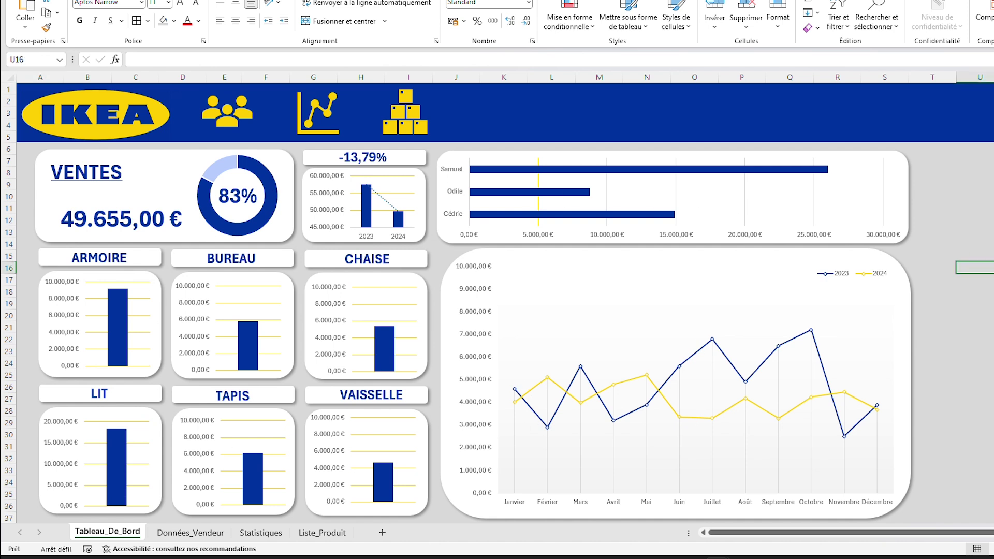